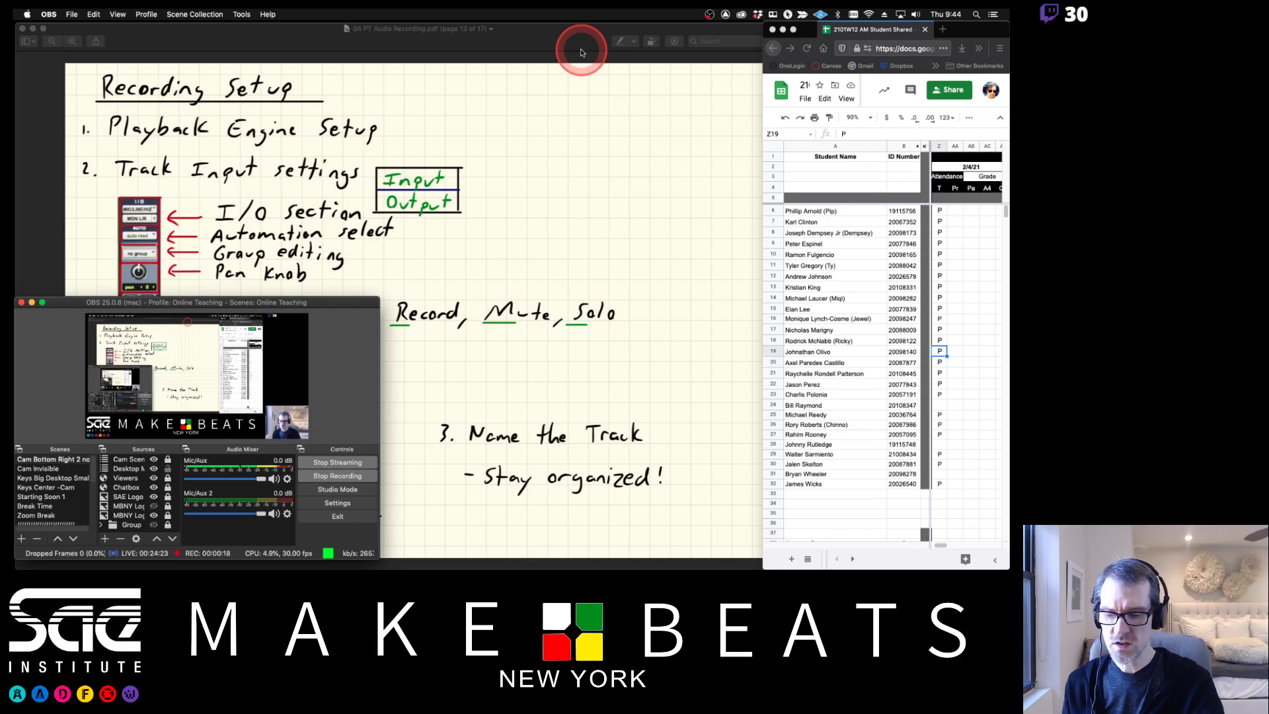
# Step: Switch to Pro Tools and name the new session "Audio Recording 2101W12-A1"
pyautogui.press('super+Tab')
pyautogui.press('super+Tab')
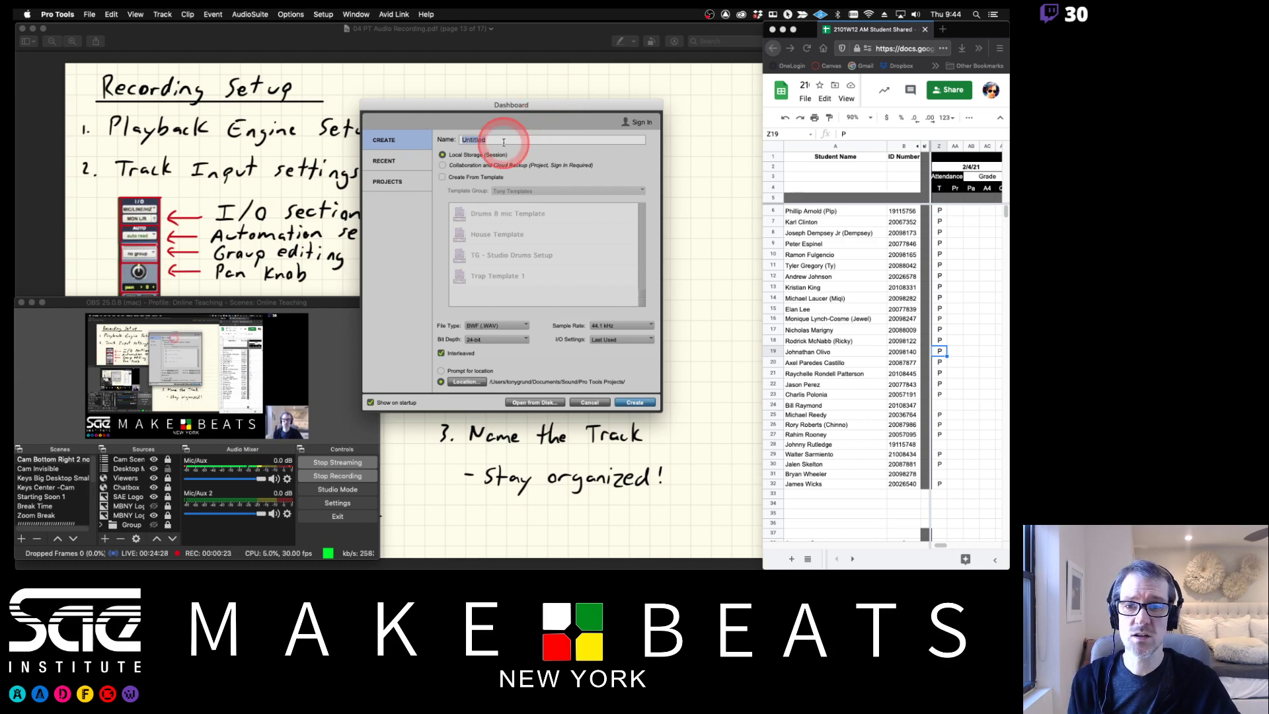
pyautogui.write('A')
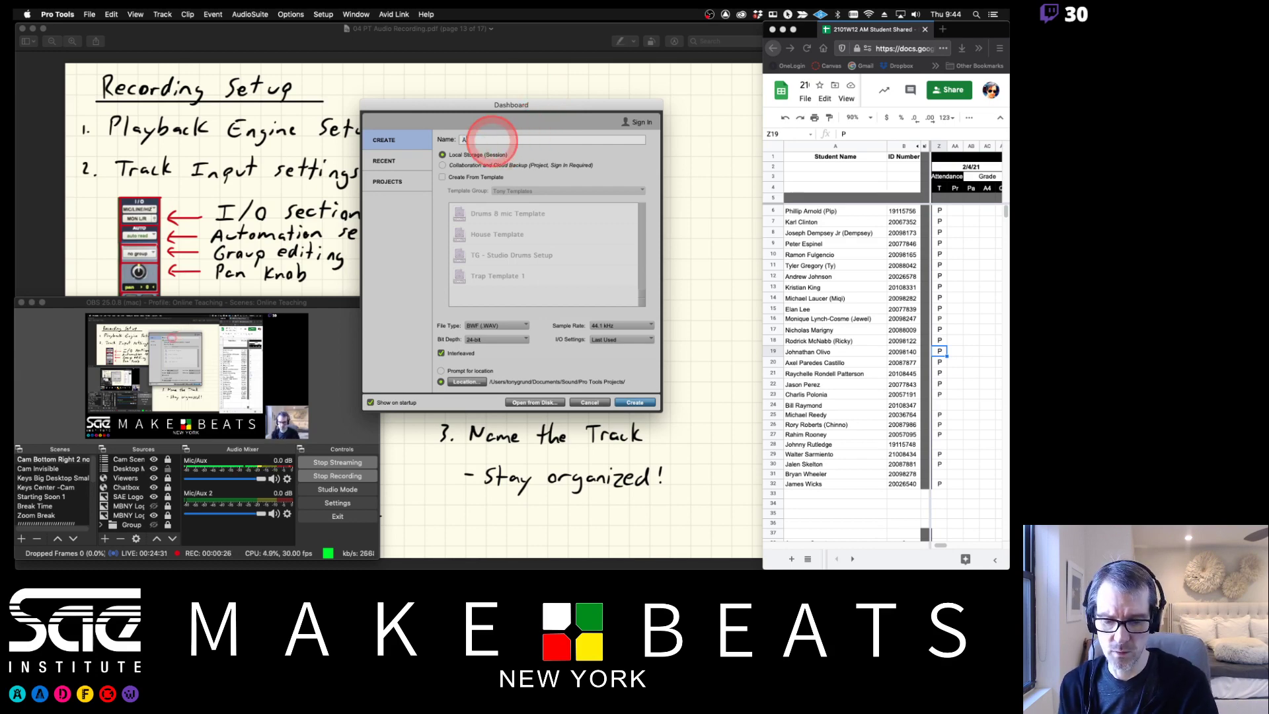
pyautogui.write('u')
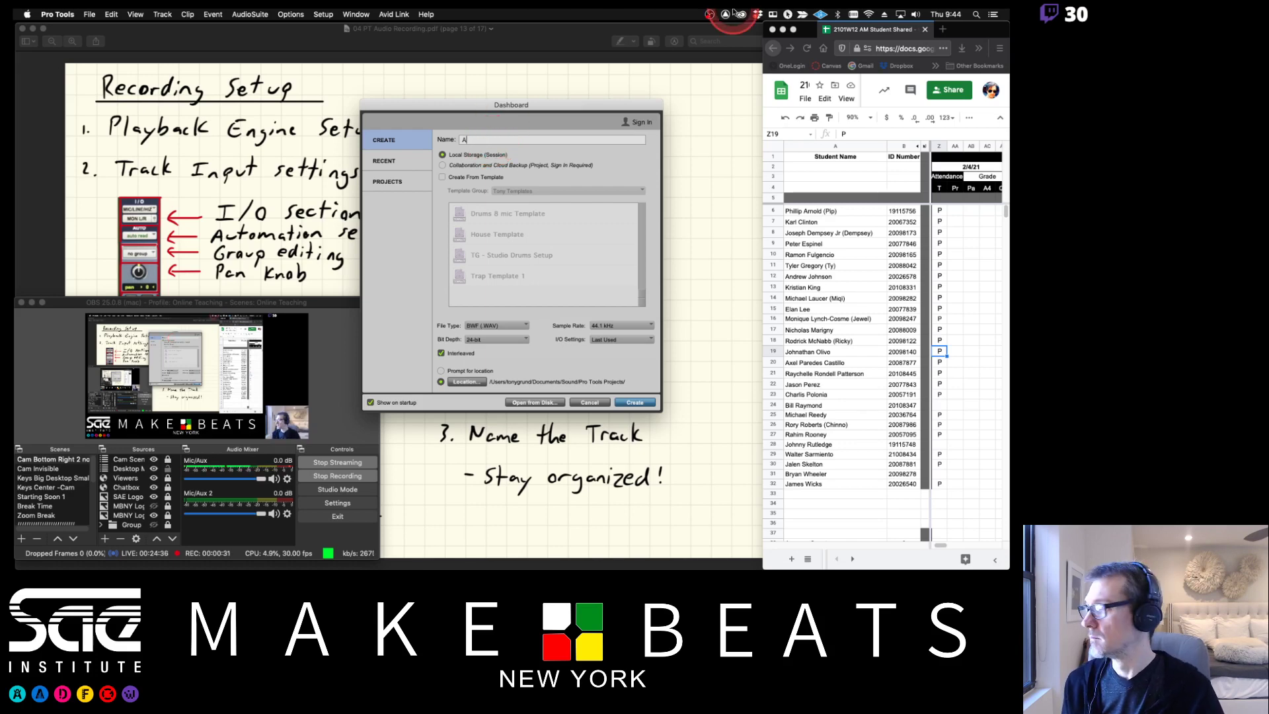
pyautogui.write('d')
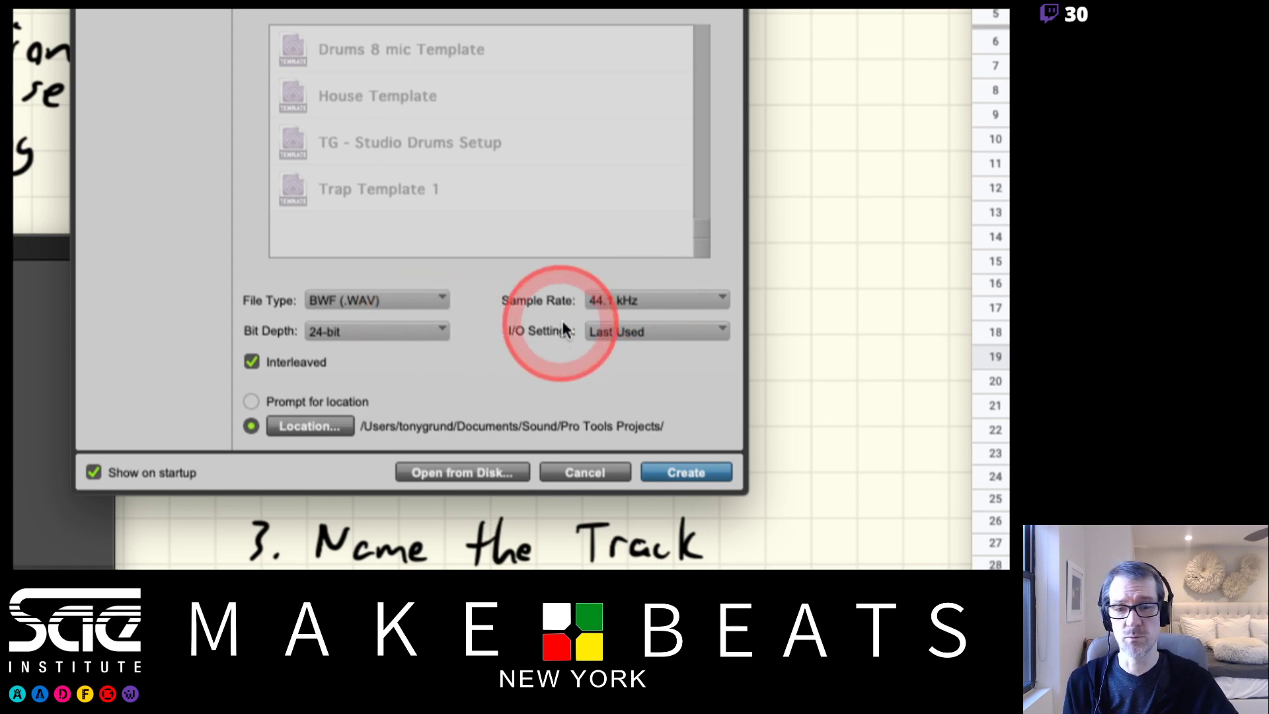
# Step: Create the session with its I/O settings on Stereo Mix and enlarge the Edit window to fill the screen
pyautogui.click(597, 336)
pyautogui.click(609, 350)
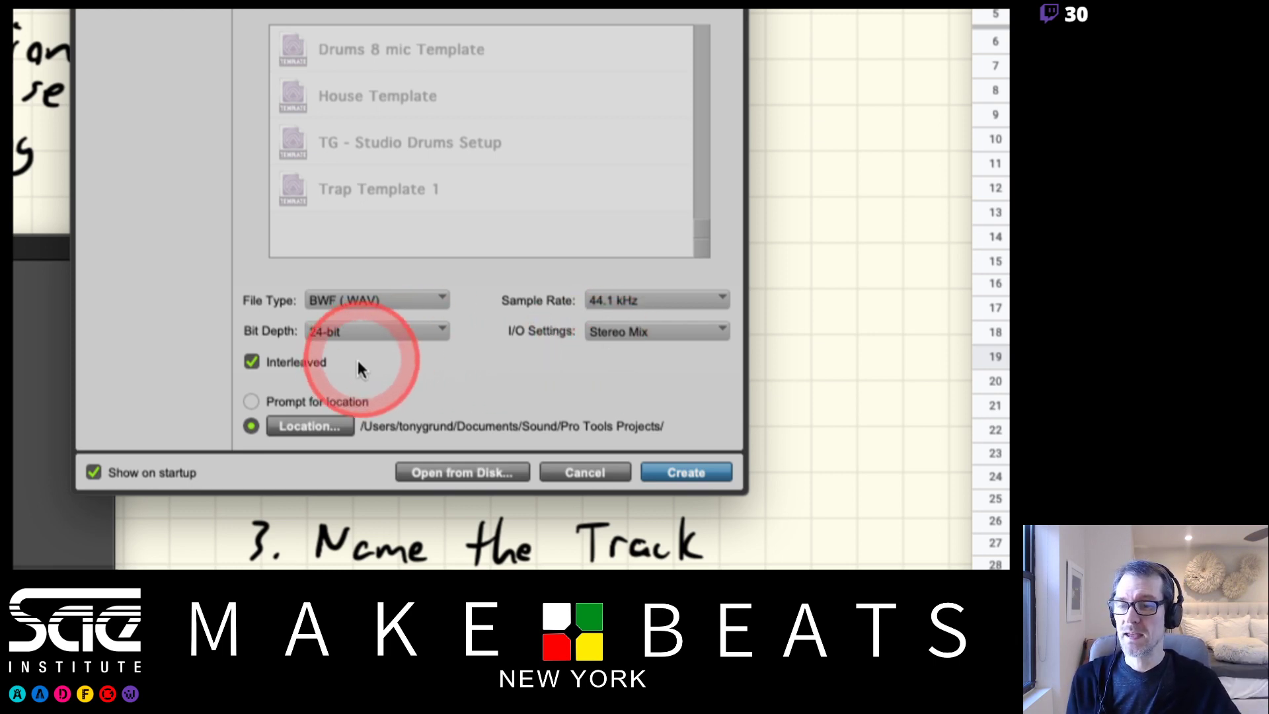
pyautogui.click(691, 471)
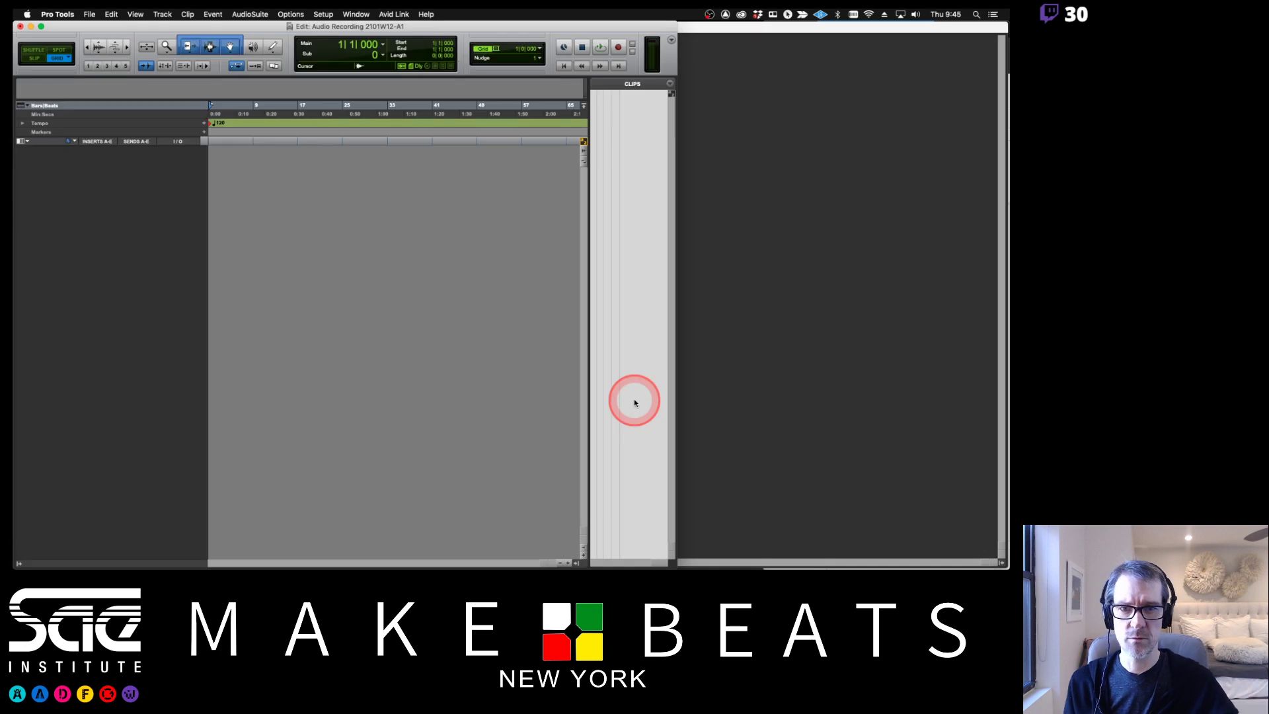
pyautogui.doubleClick(596, 28)
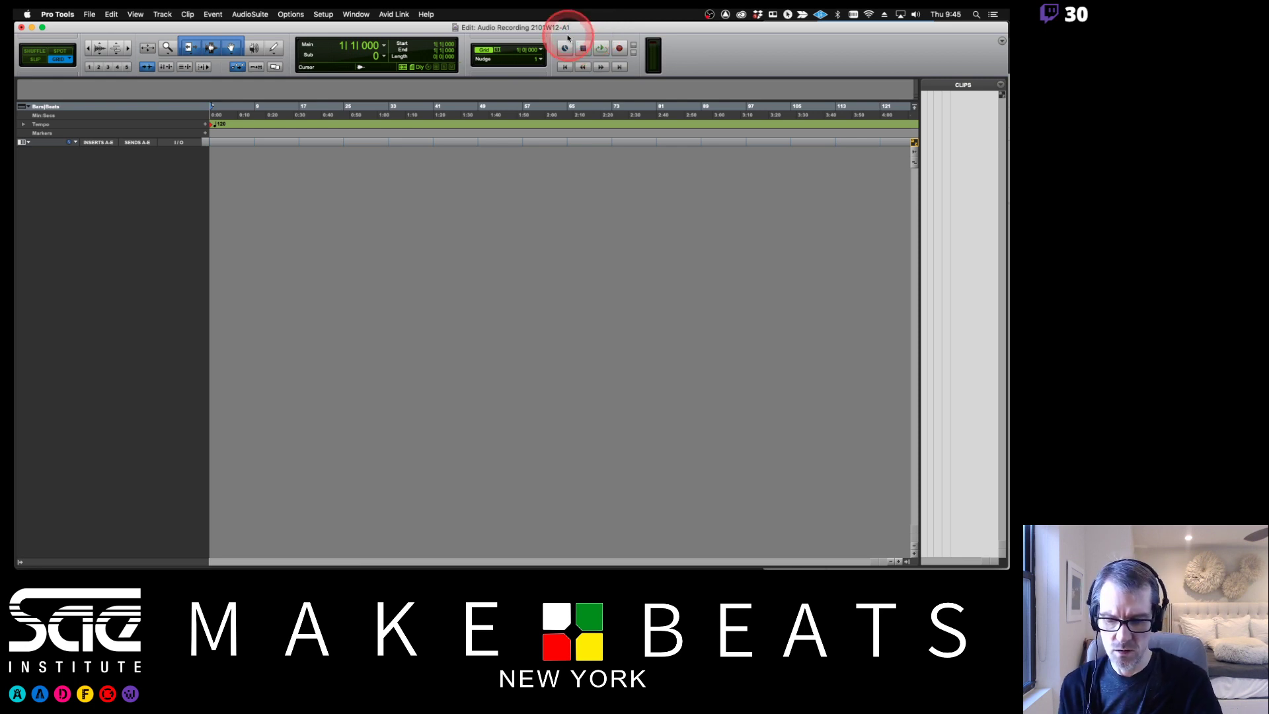
# Step: Add one new mono audio track named "Counting"
pyautogui.press('super+shift+n')
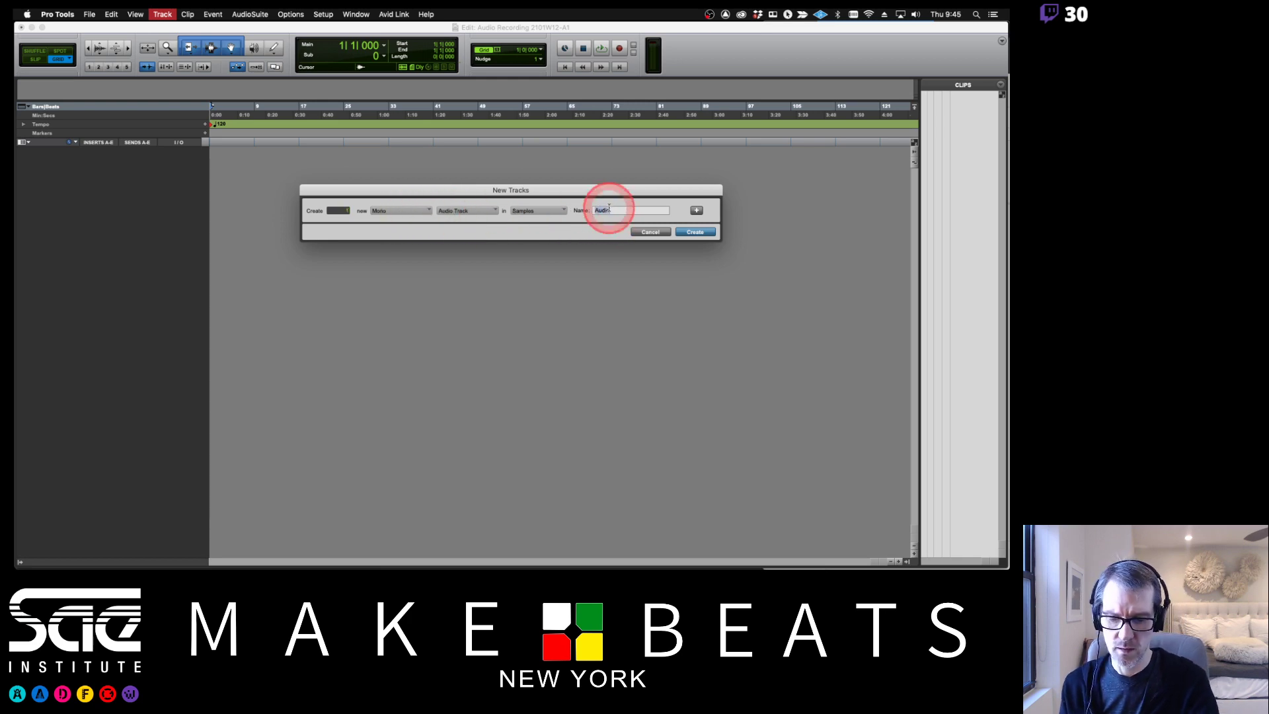
pyautogui.write('Counting')
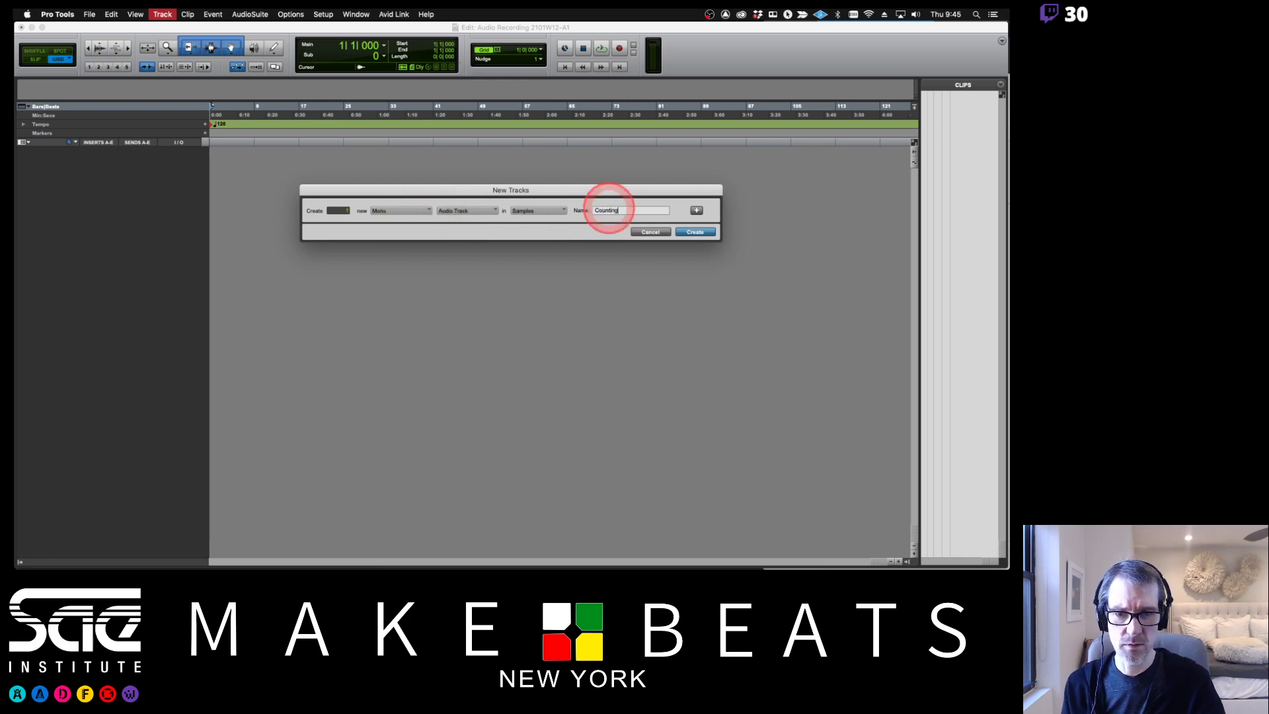
pyautogui.press('Return')
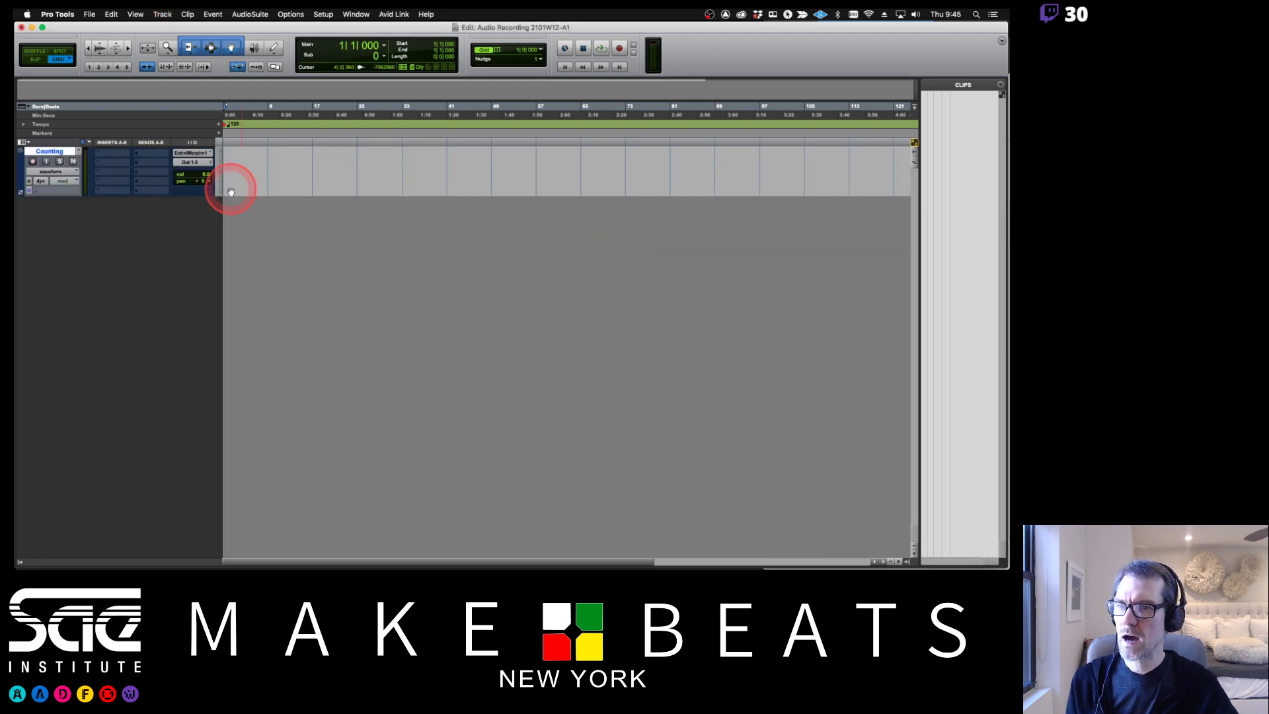
# Step: Create a click track and lower its volume to -11.2 dB
pyautogui.click(163, 14)
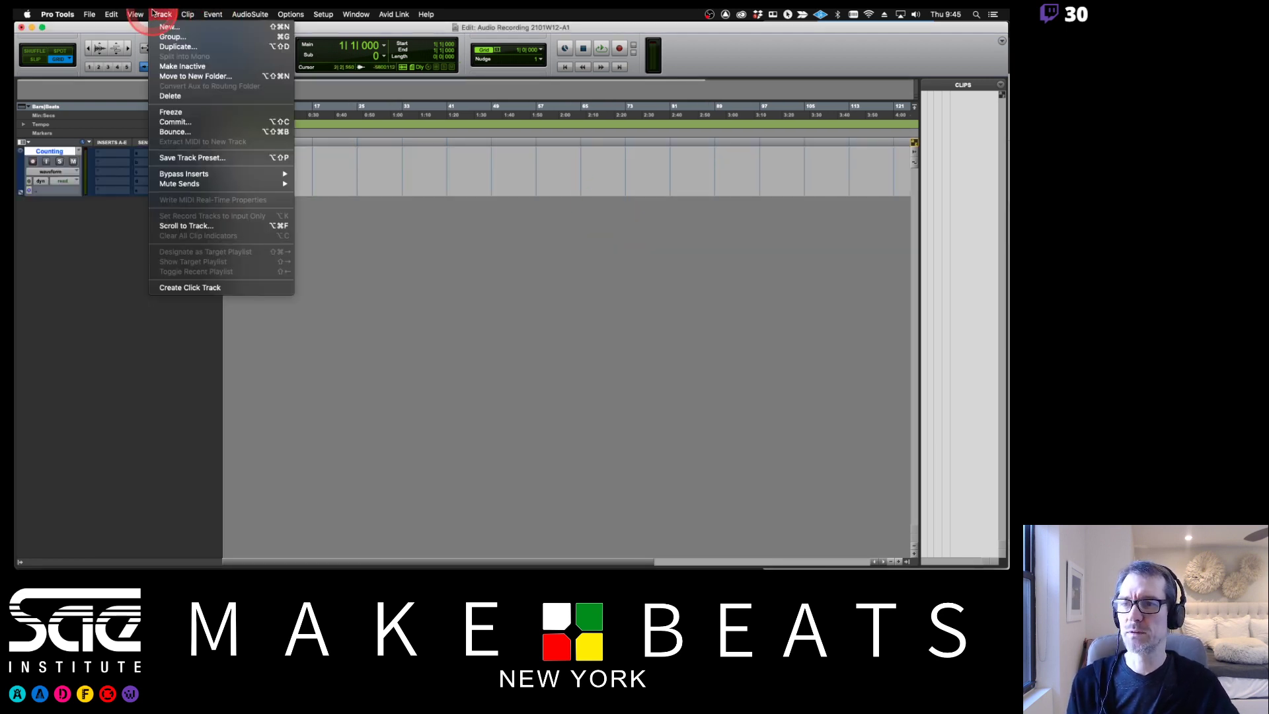
pyautogui.click(209, 291)
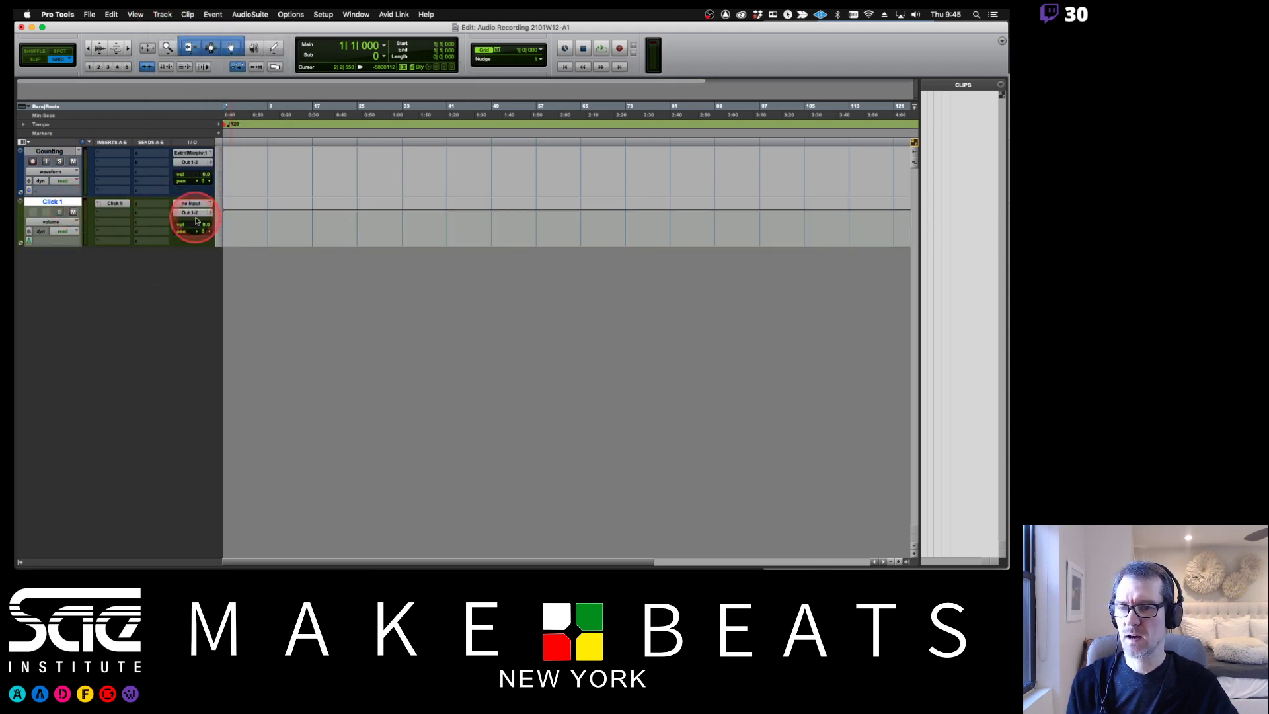
pyautogui.moveTo(198, 226); pyautogui.dragTo(206, 235)
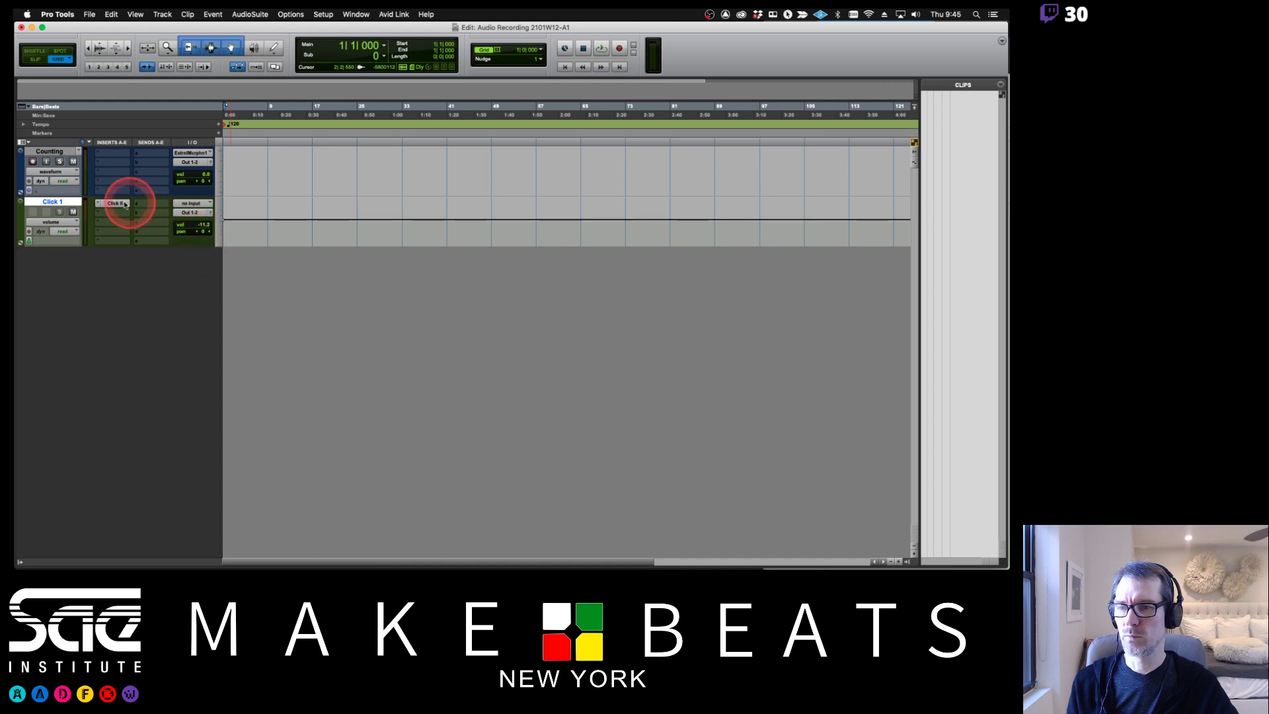
# Step: Set the session tempo to 90 BPM and move the click track above the Counting track
pyautogui.doubleClick(225, 125)
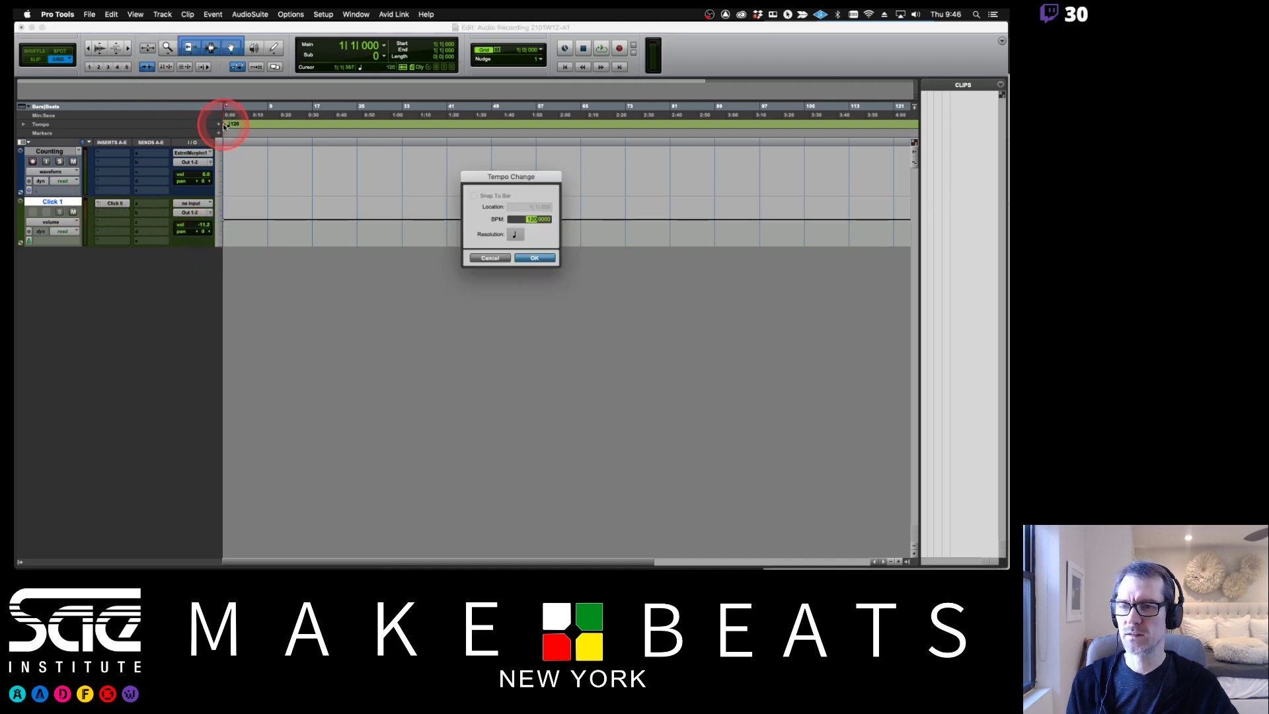
pyautogui.write('90')
pyautogui.click(547, 255)
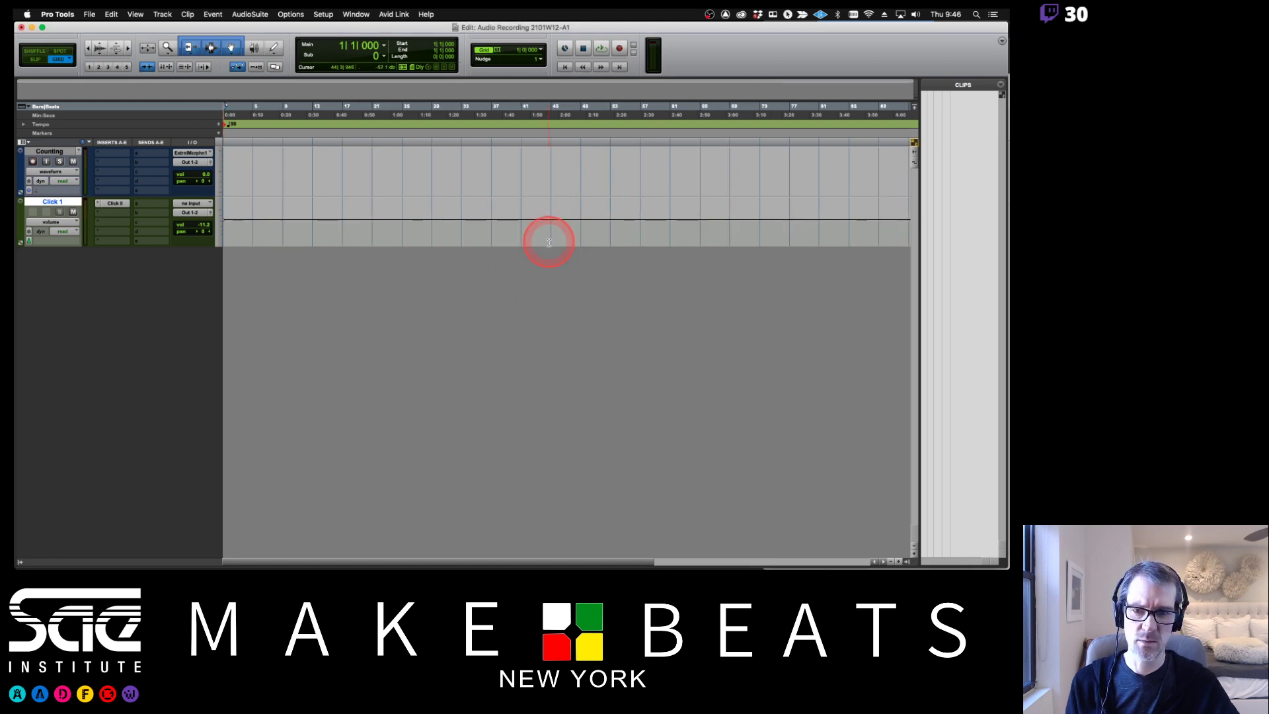
pyautogui.moveTo(52, 207); pyautogui.dragTo(52, 153)
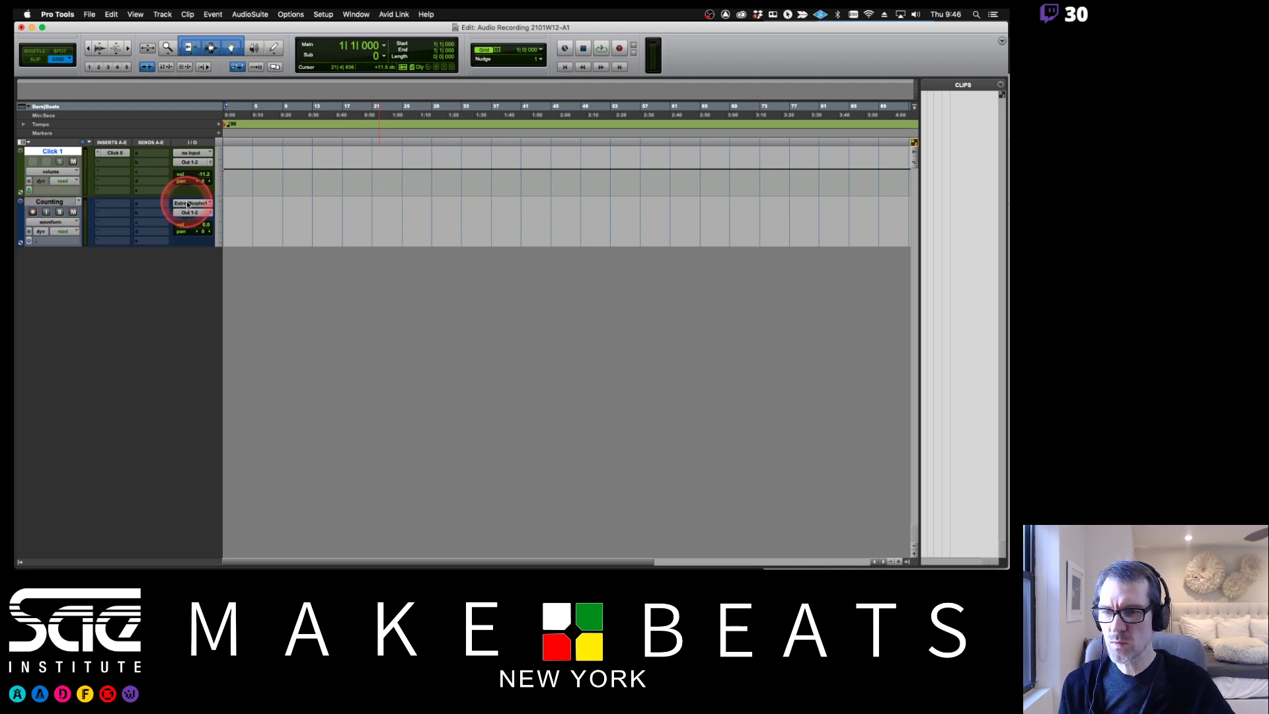
# Step: Set the Counting track's input to the interface source External Microphone 1 (Mono)
pyautogui.click(190, 203)
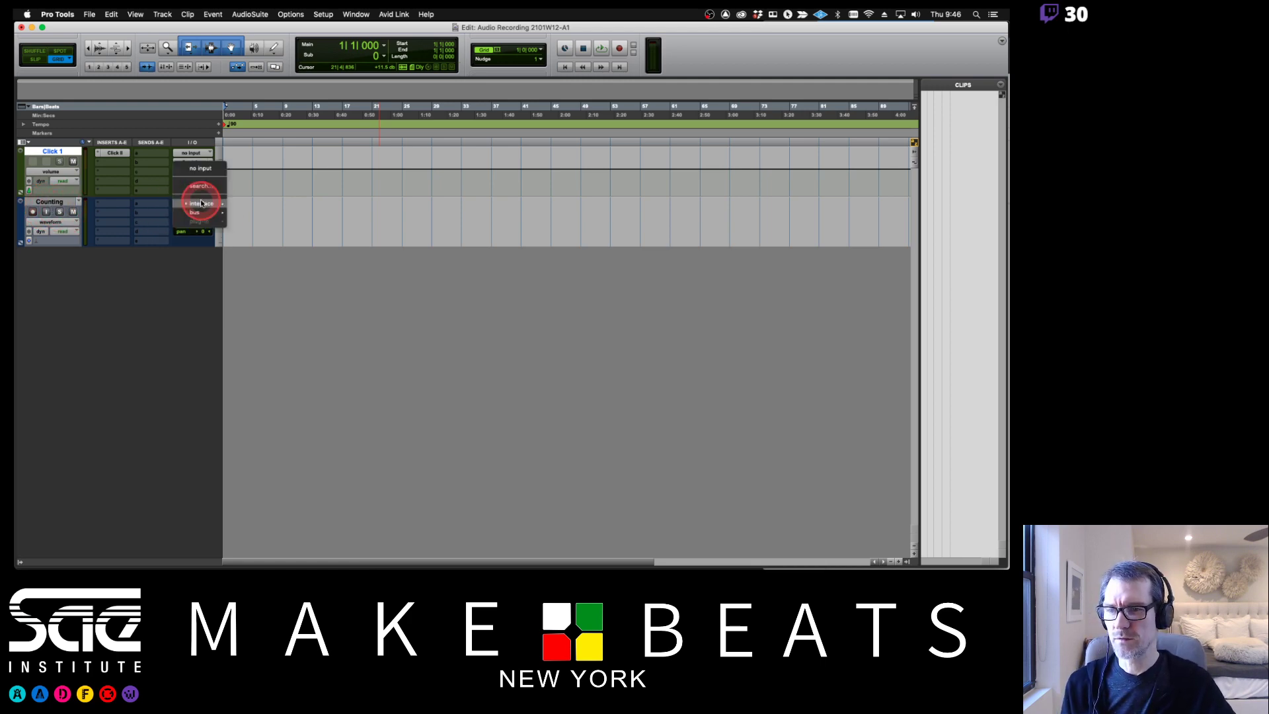
pyautogui.moveTo(199, 204)
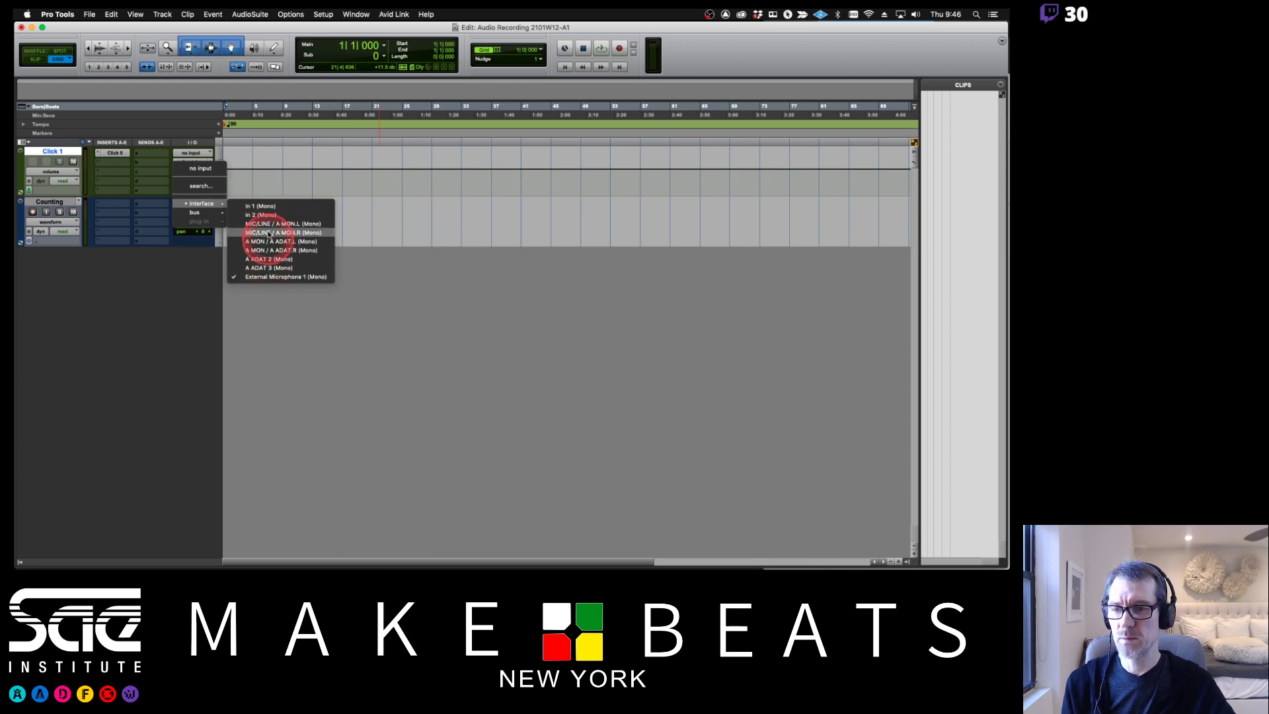
pyautogui.click(278, 276)
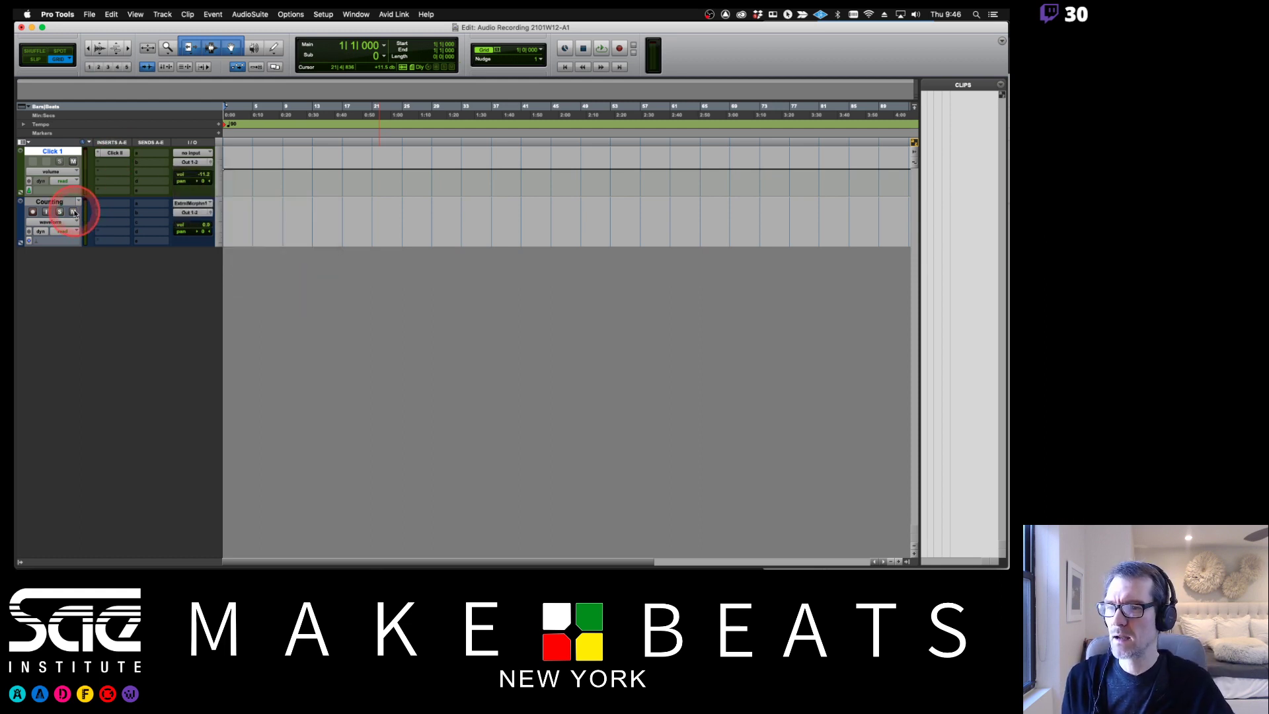
# Step: Enable input monitoring on the Counting track and check the microphone level against the OBS audio mixer
pyautogui.click(46, 212)
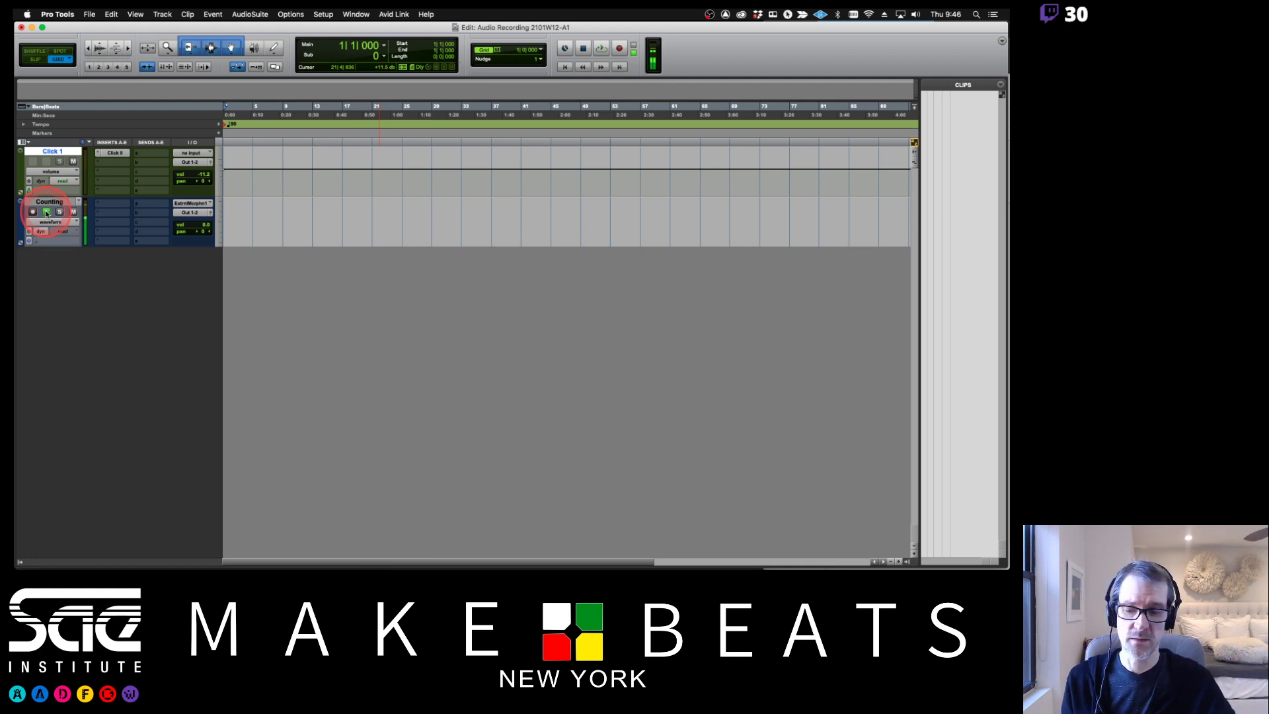
pyautogui.press('super+Tab')
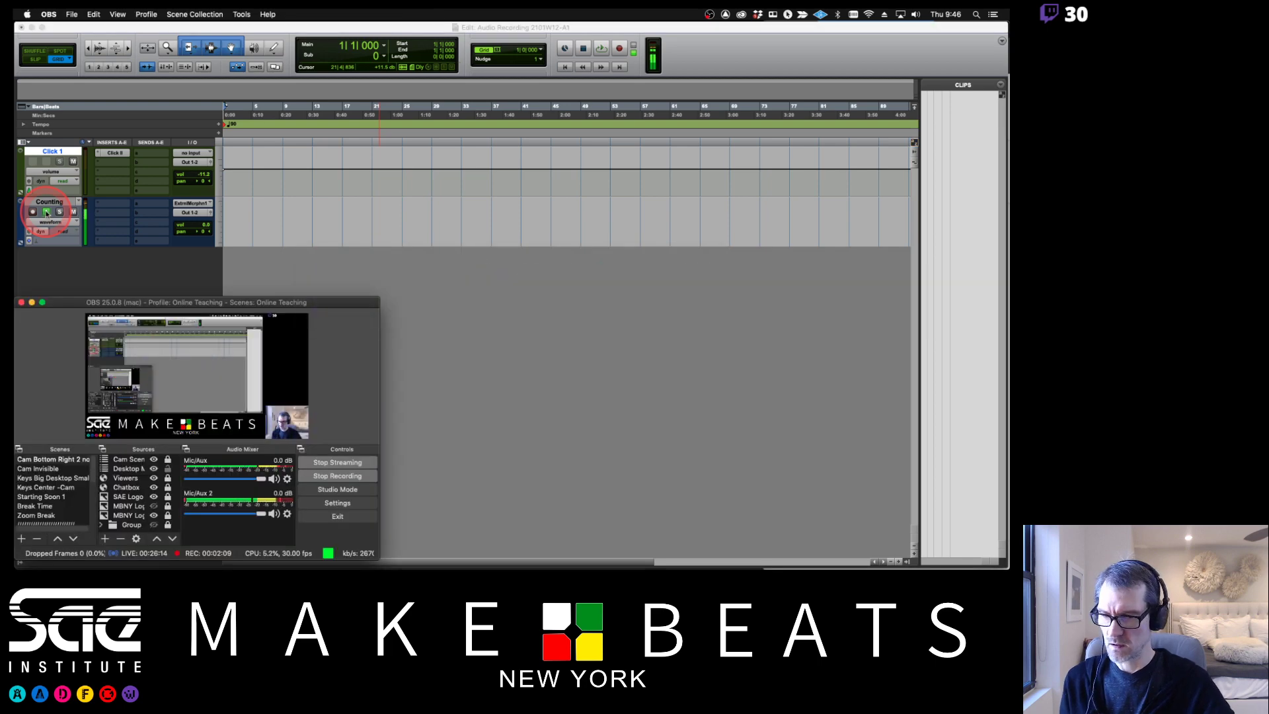
pyautogui.click(74, 213)
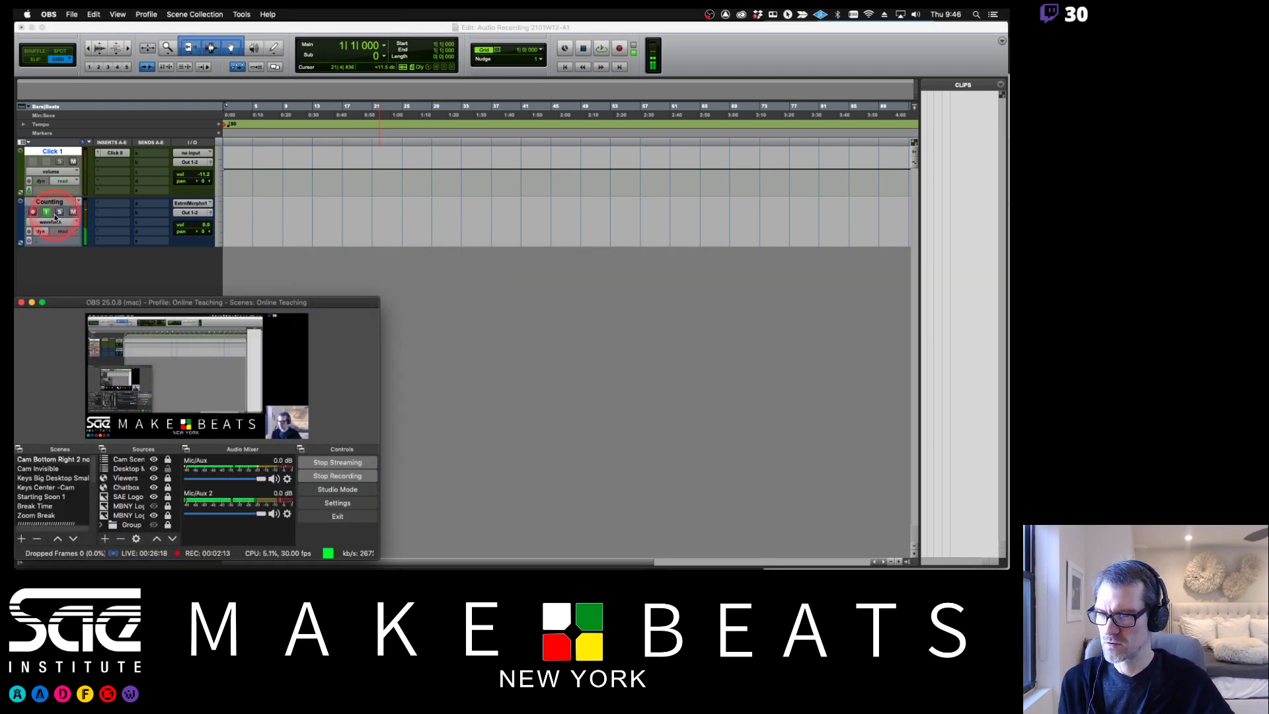
pyautogui.click(55, 216)
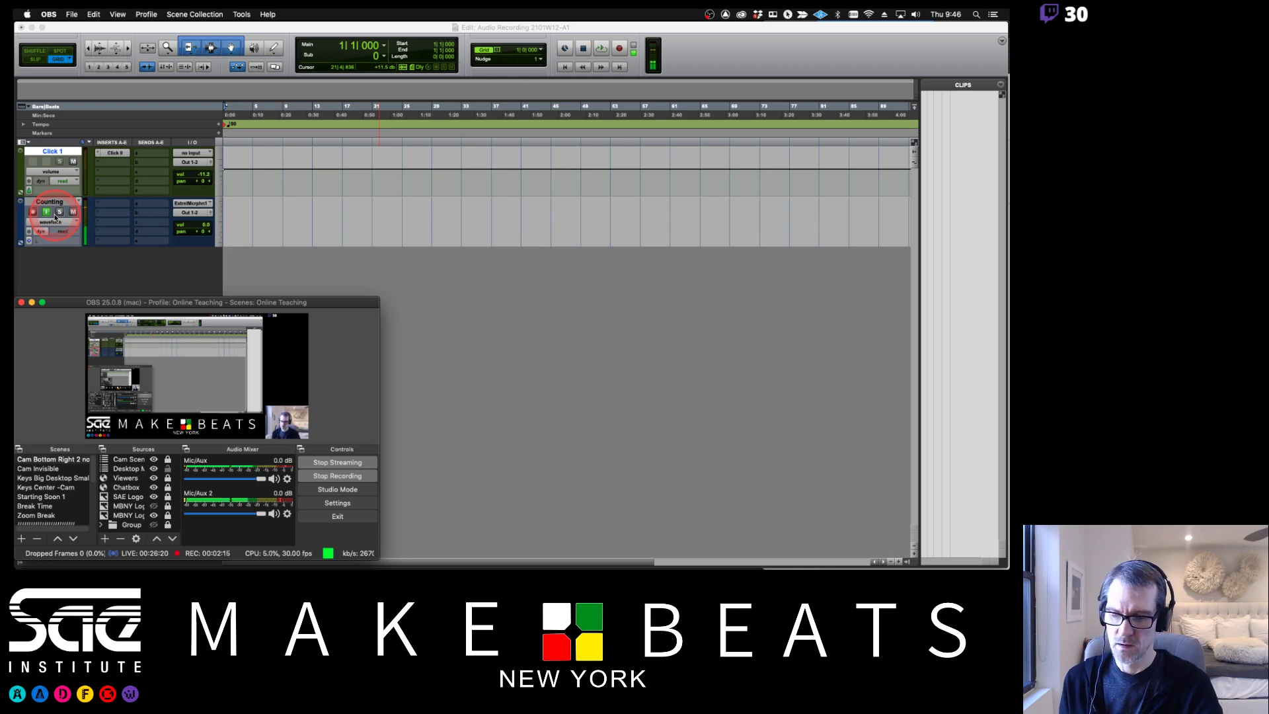
pyautogui.press('super+h')
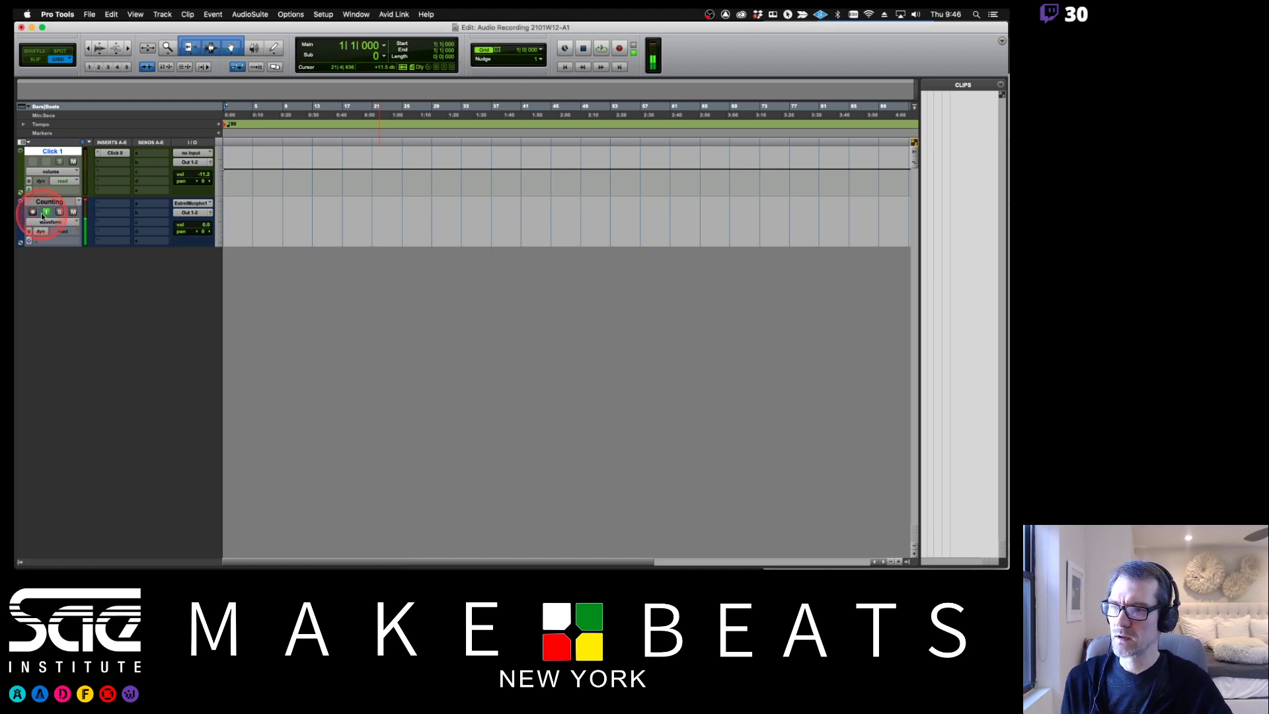
# Step: Arm the Counting track for recording with input monitoring off and the track muted
pyautogui.click(47, 214)
pyautogui.click(37, 212)
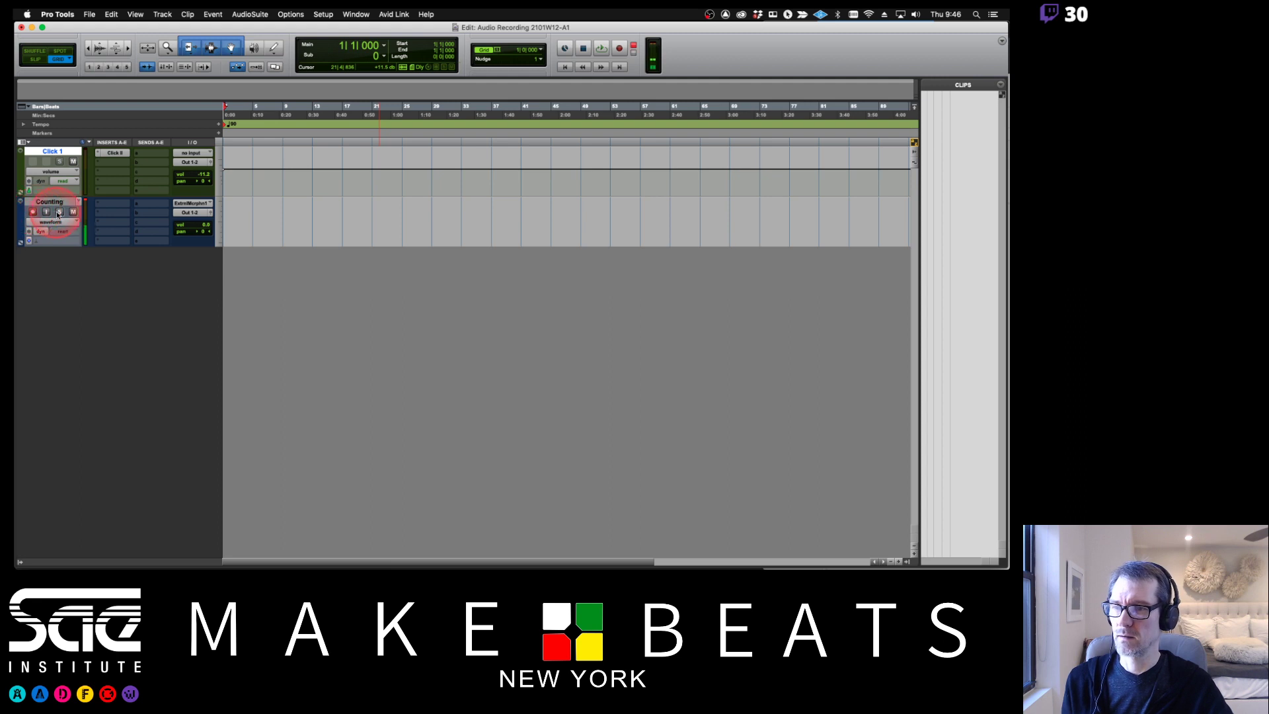
pyautogui.click(74, 212)
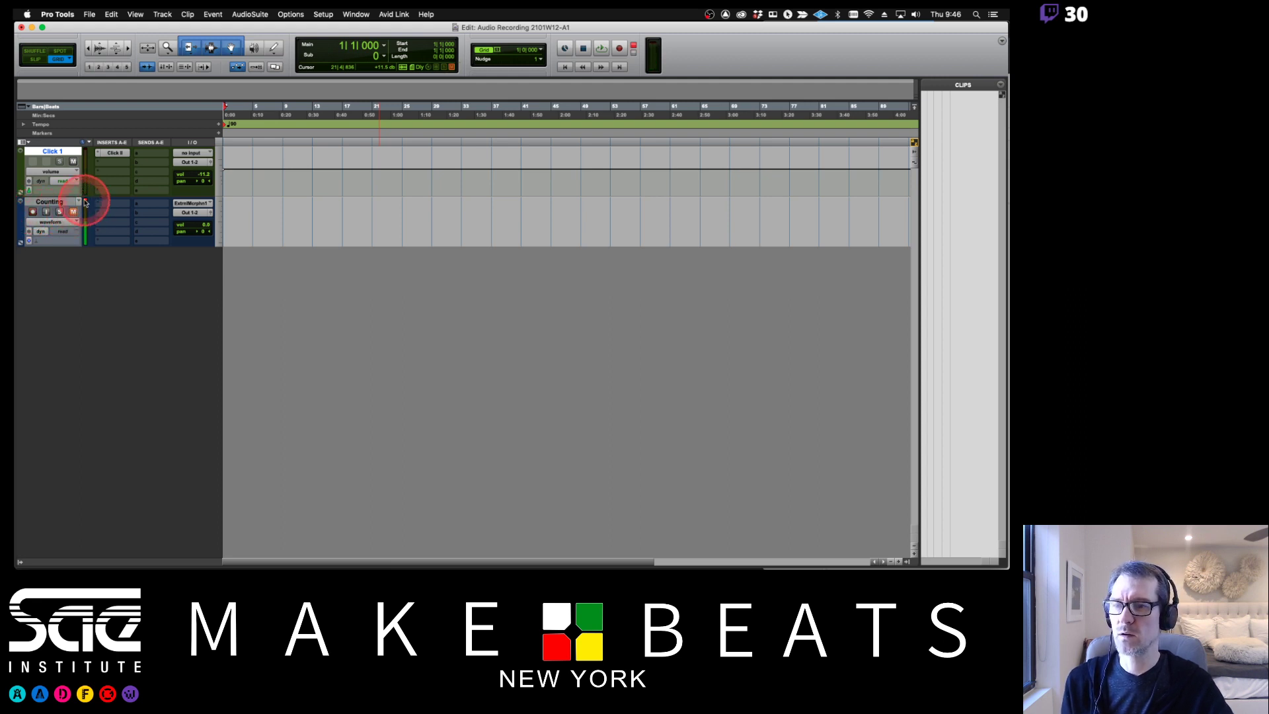
# Step: Play the session from the start to listen to the click, and stop playback
pyautogui.click(239, 154)
pyautogui.press('space')
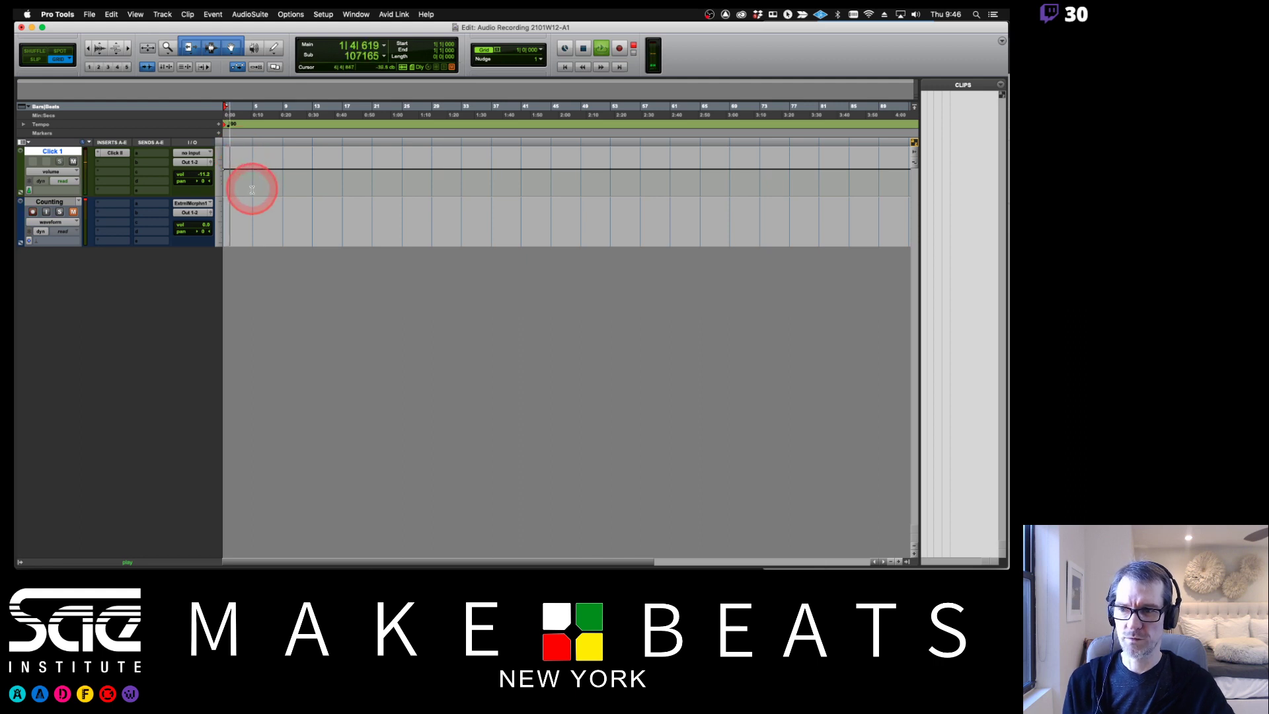
pyautogui.press('space')
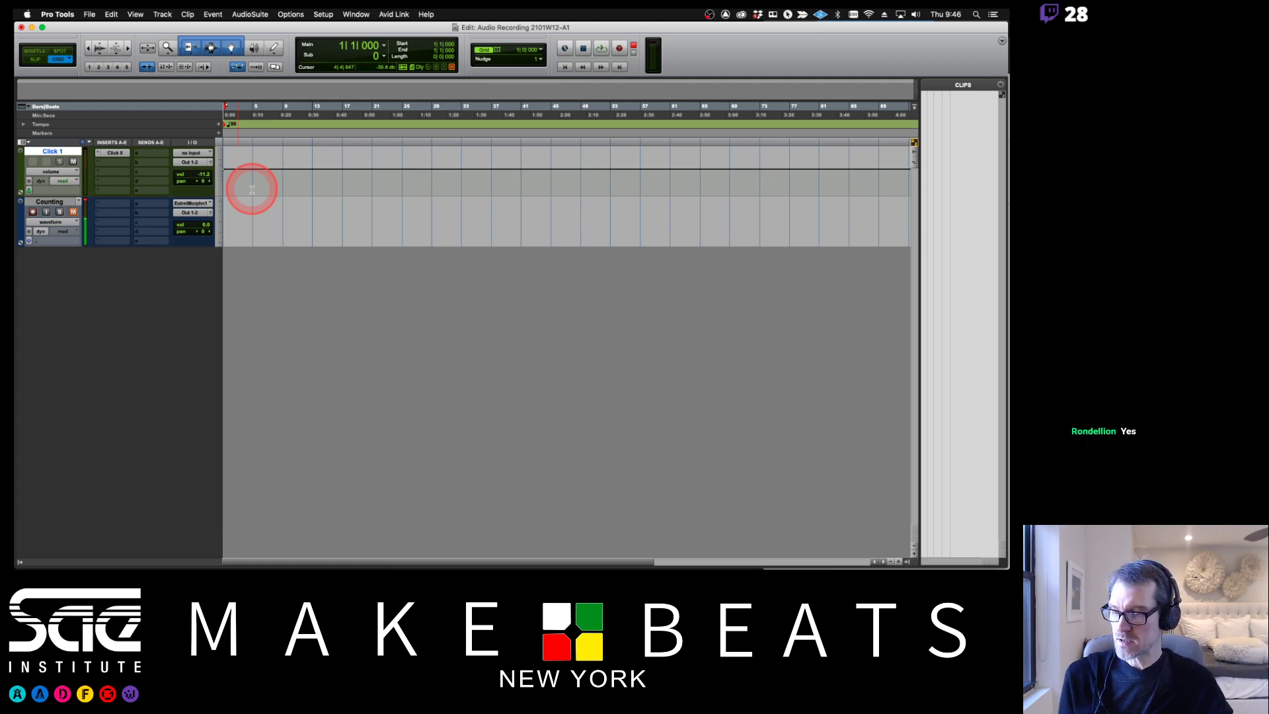
# Step: Record a take of about five bars on the Counting track, and disarm and unmute the track
pyautogui.press('super+space')
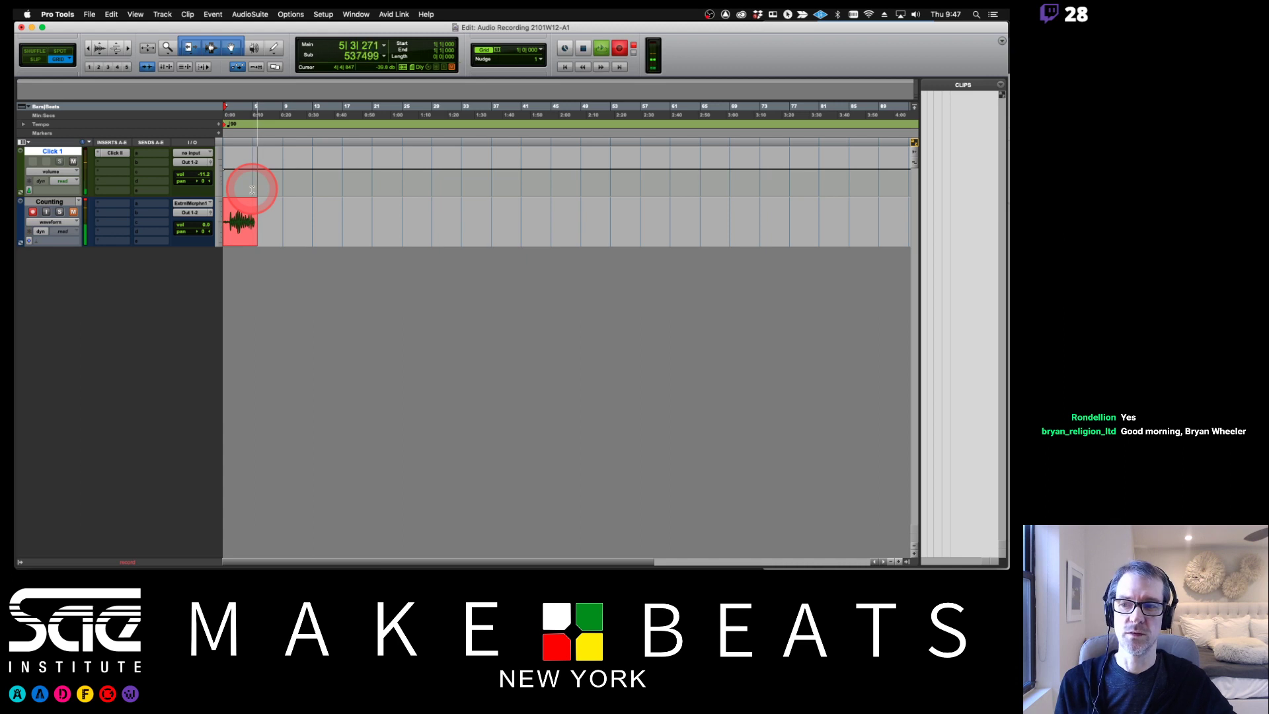
pyautogui.press('space')
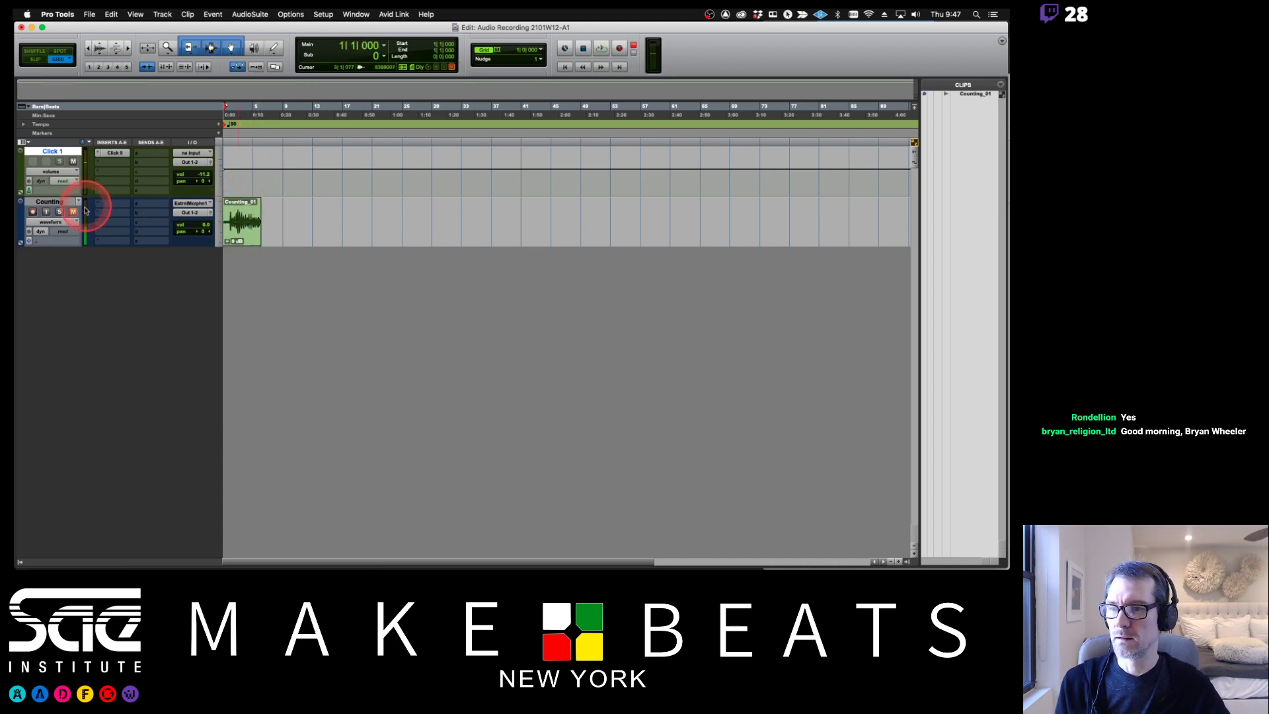
pyautogui.click(32, 211)
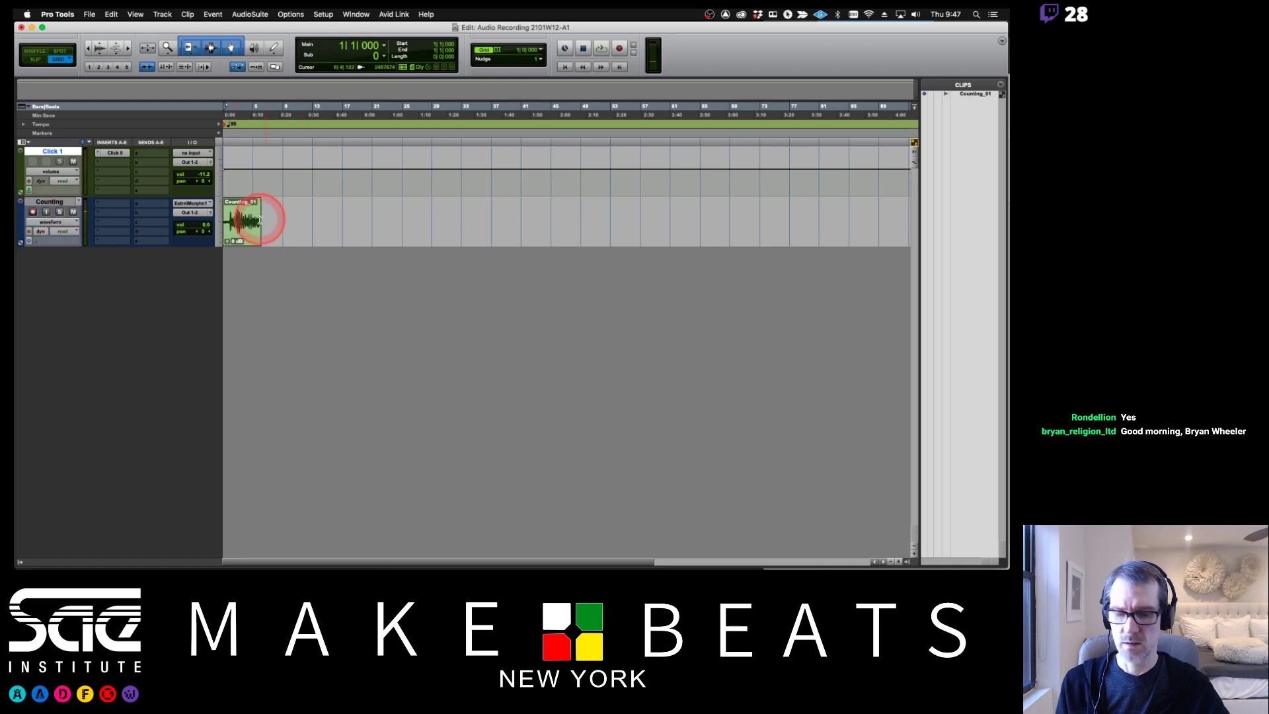
# Step: Delete the silent first bar of the recorded Counting clip and play the session from the start
pyautogui.press('t')
pyautogui.press('t')
pyautogui.press('t')
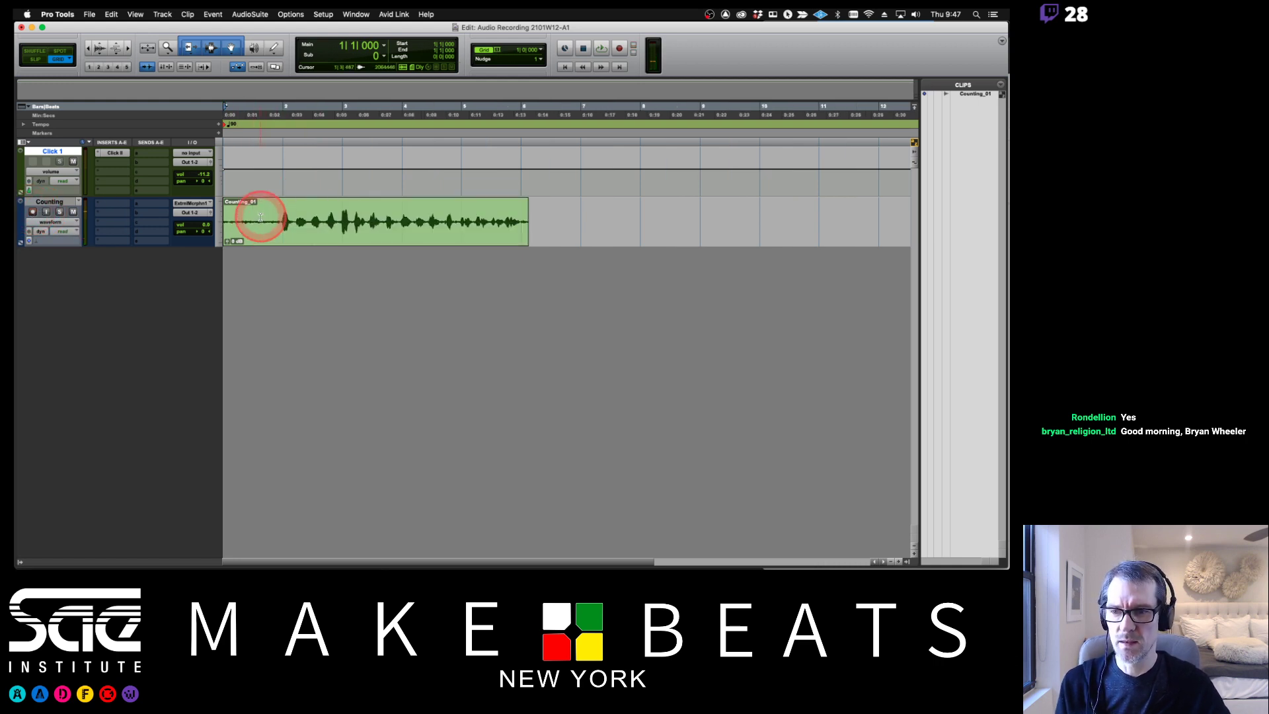
pyautogui.moveTo(278, 211); pyautogui.dragTo(217, 214)
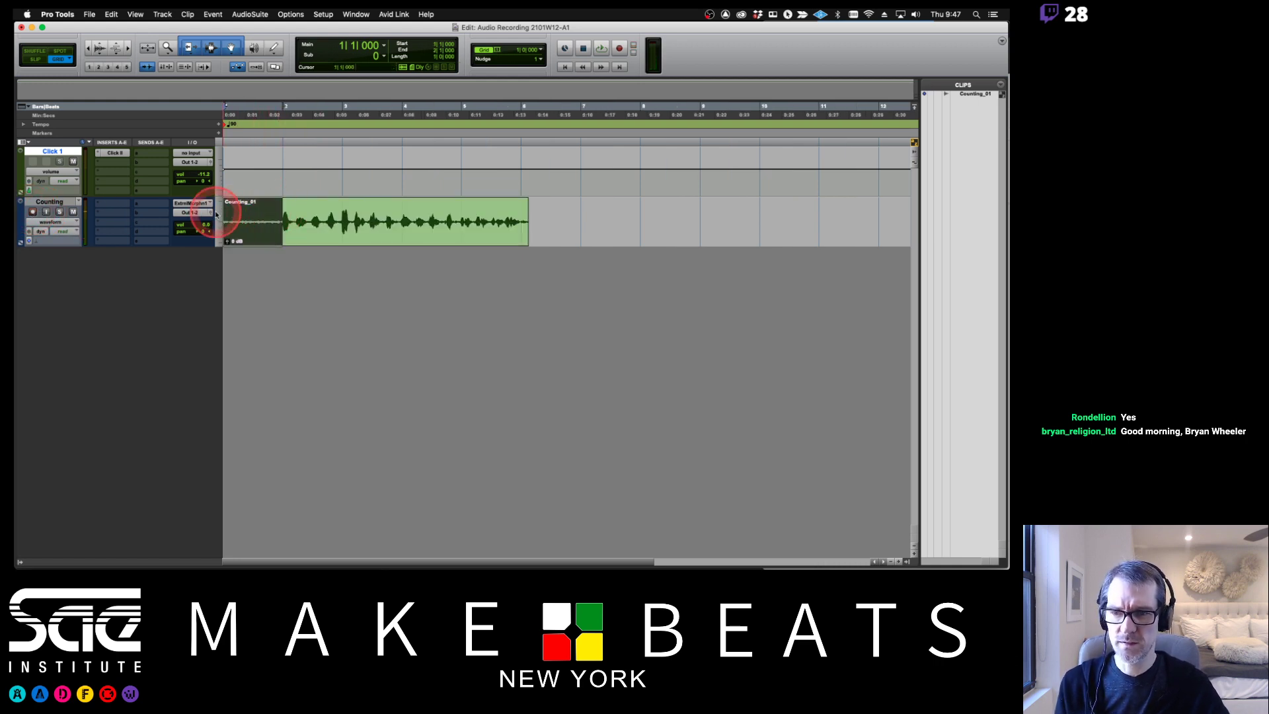
pyautogui.press('Delete')
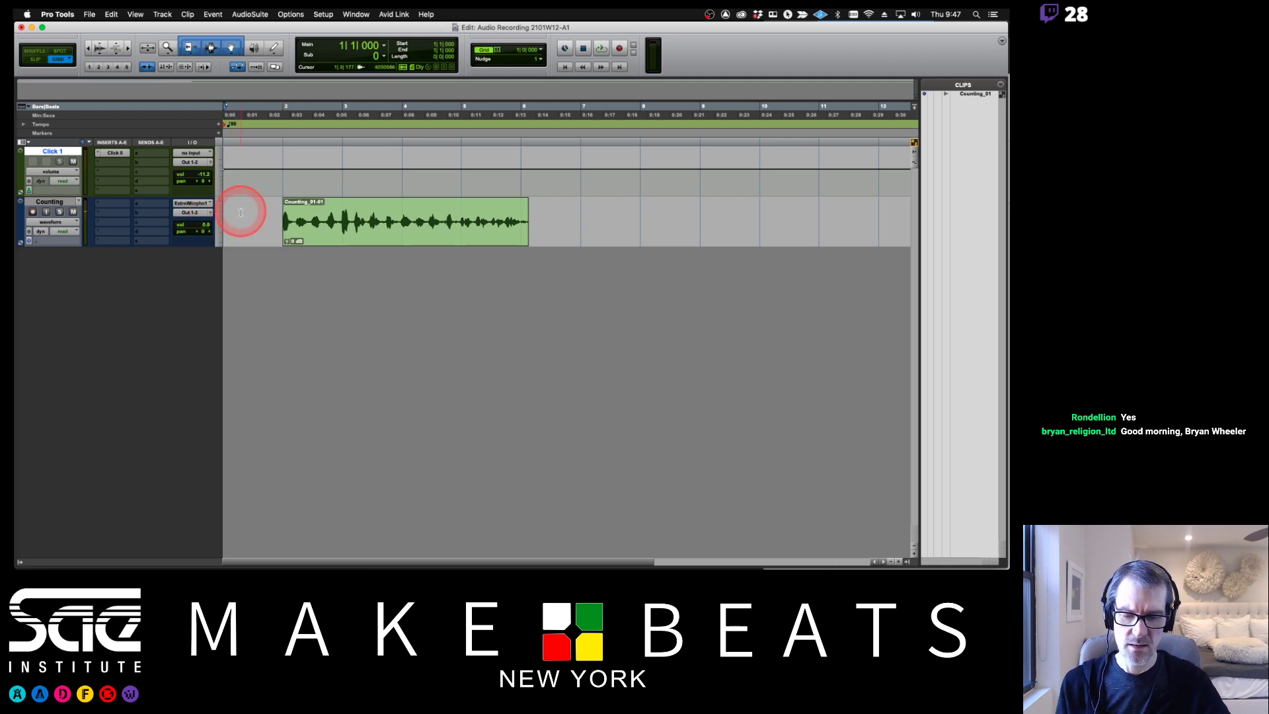
pyautogui.press('space')
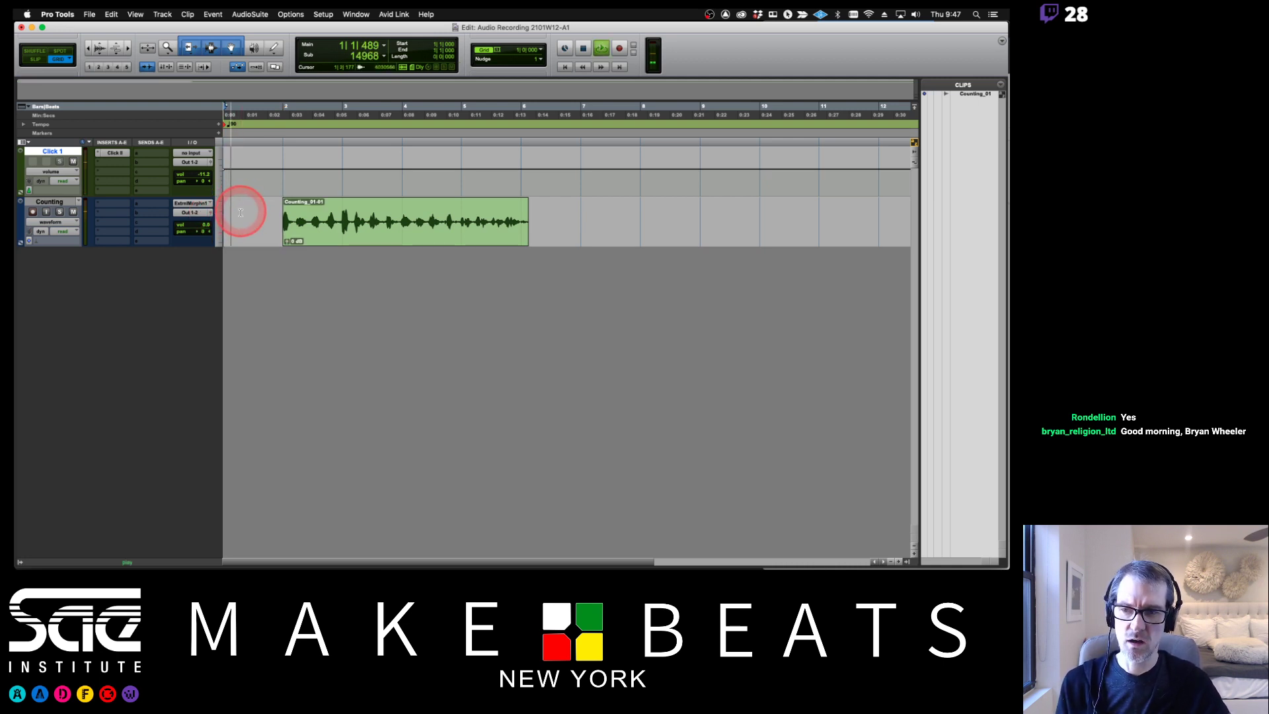
# Step: Mute the Click 1 track while the session plays, and stop playback
pyautogui.click(73, 162)
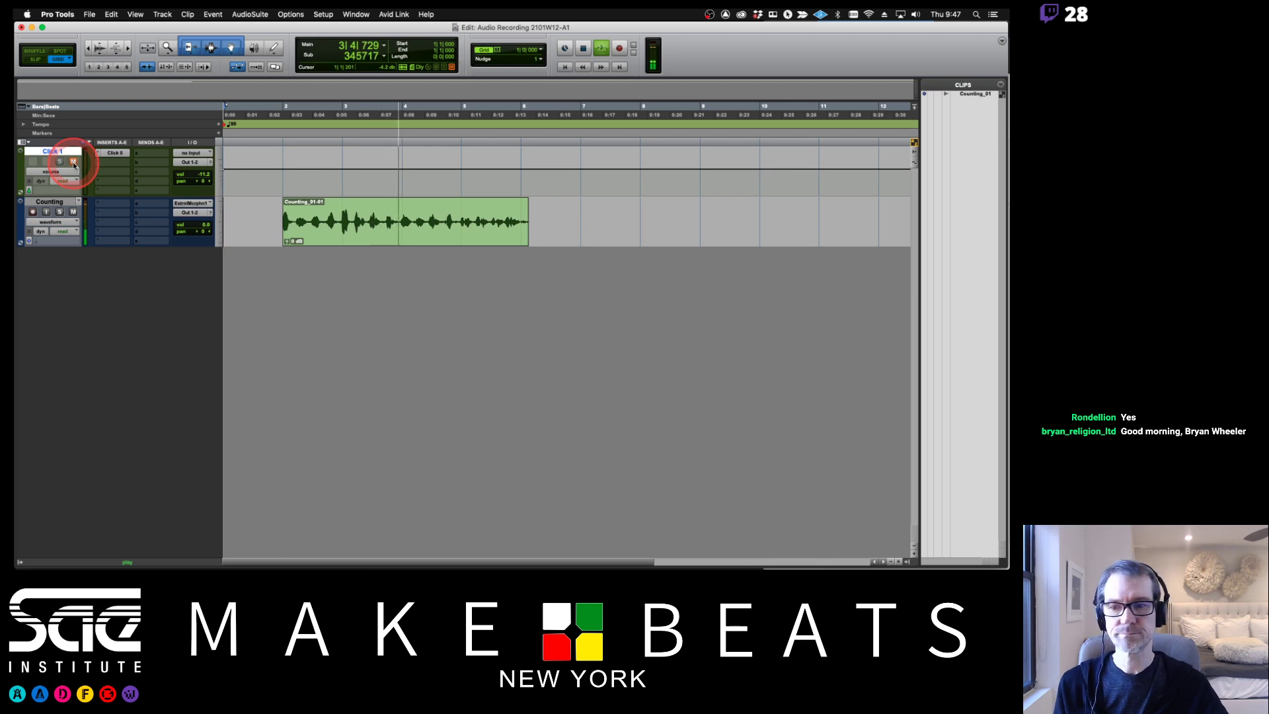
pyautogui.press('space')
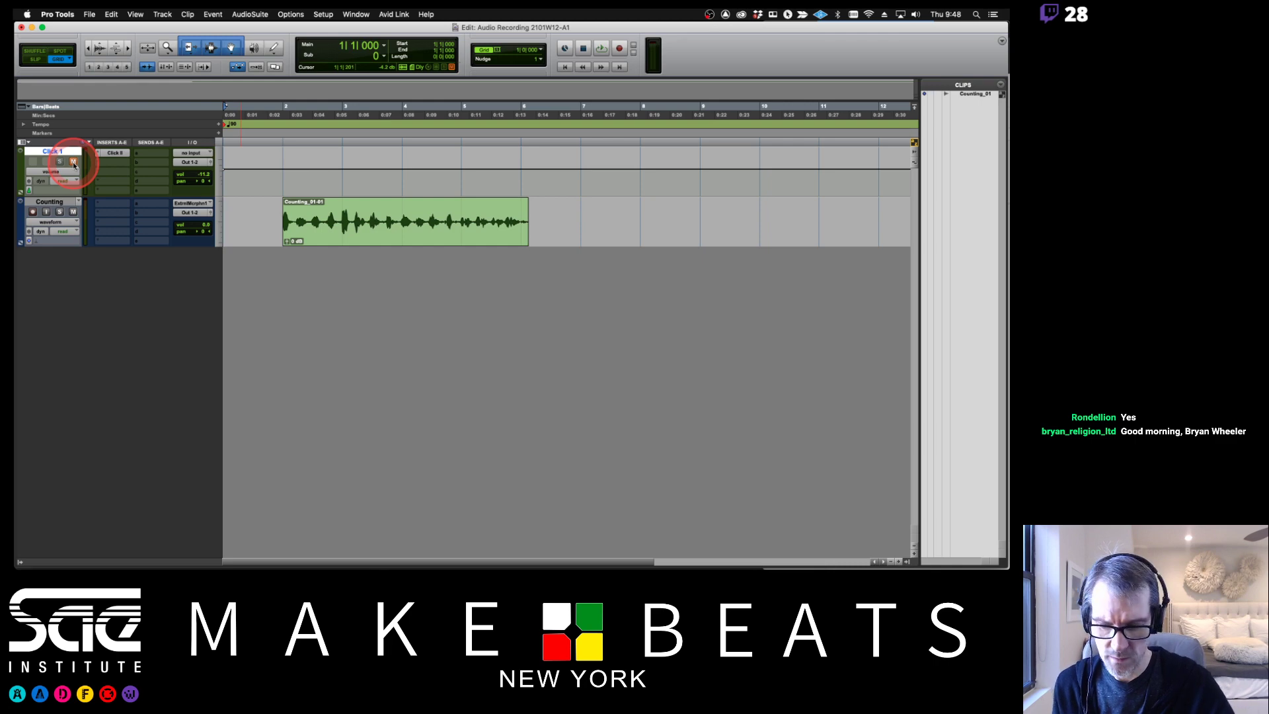
# Step: Switch to the attendance spreadsheet in Firefox, enter P in cell Z31 for 2/4/21, and return to Pro Tools
pyautogui.press('super+Tab')
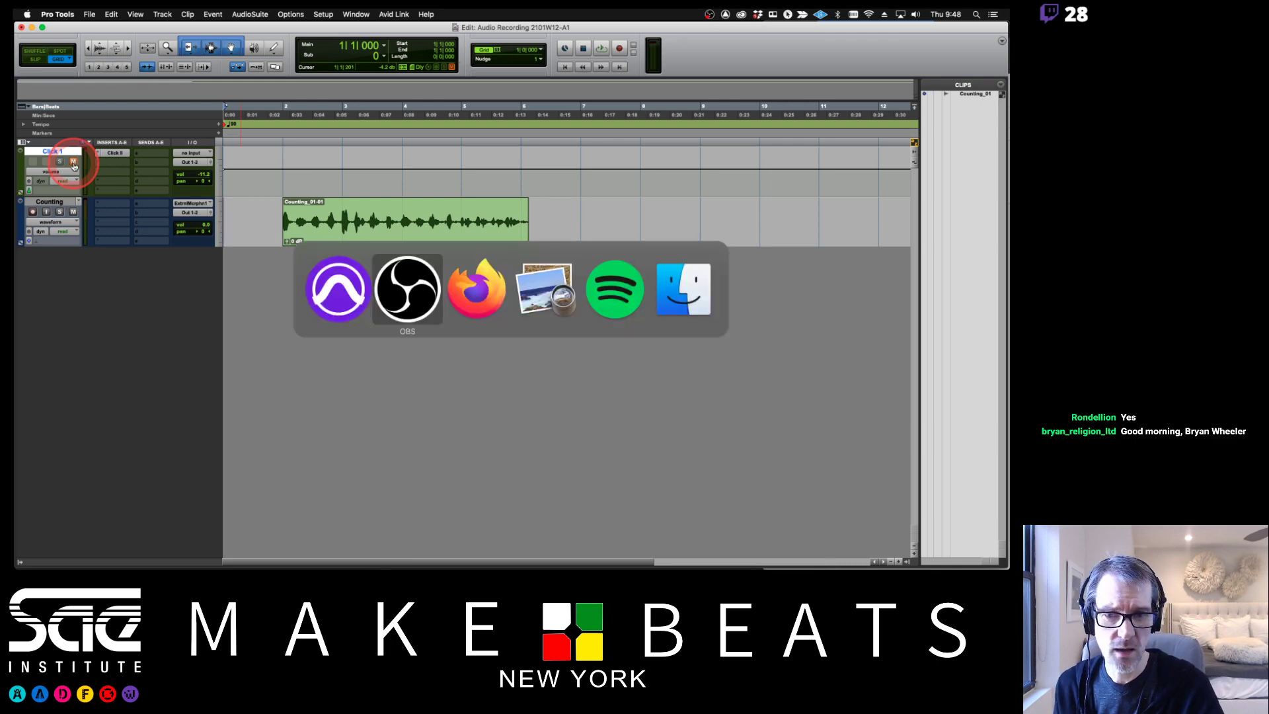
pyautogui.press('super+Tab')
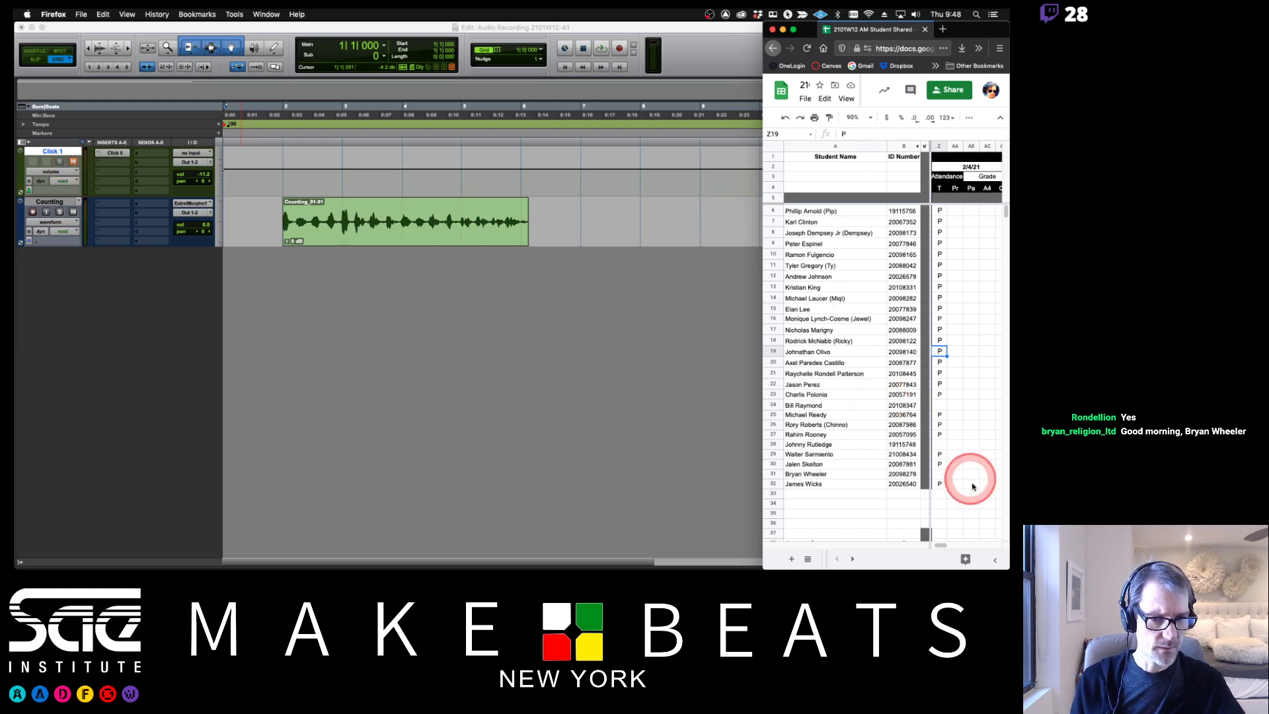
pyautogui.click(941, 473)
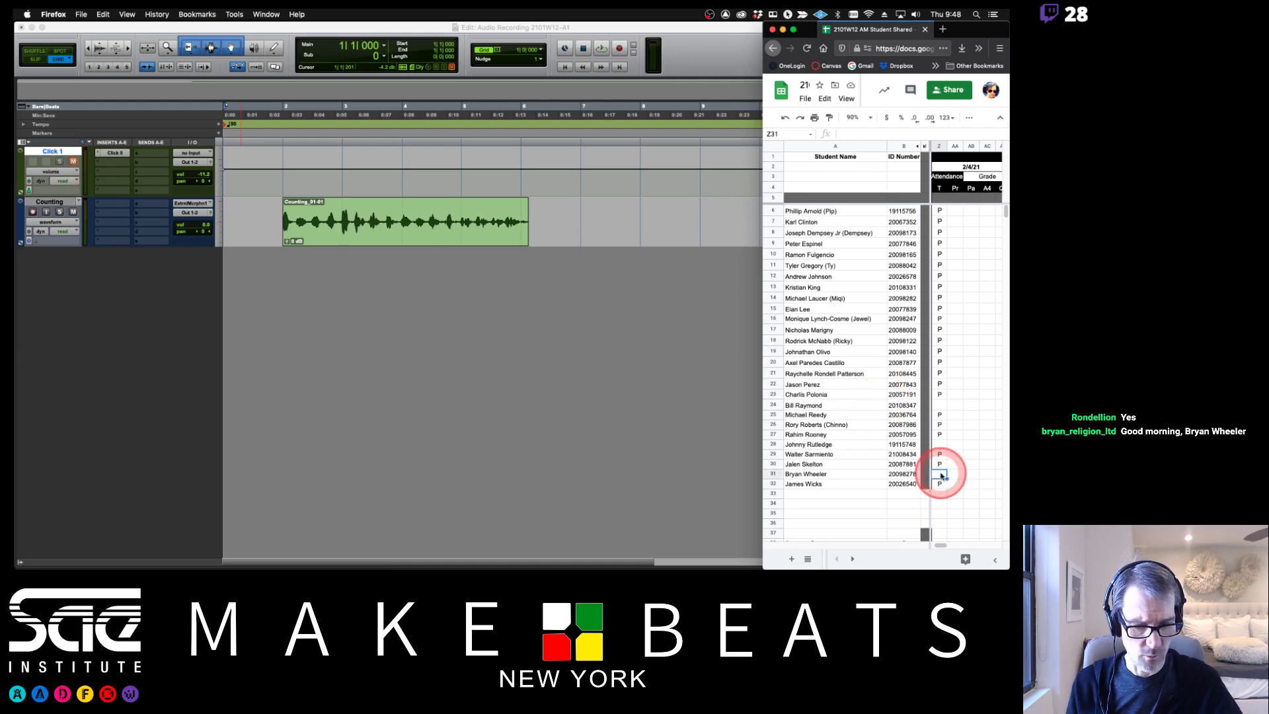
pyautogui.write('P')
pyautogui.press('Return')
pyautogui.click(647, 375)
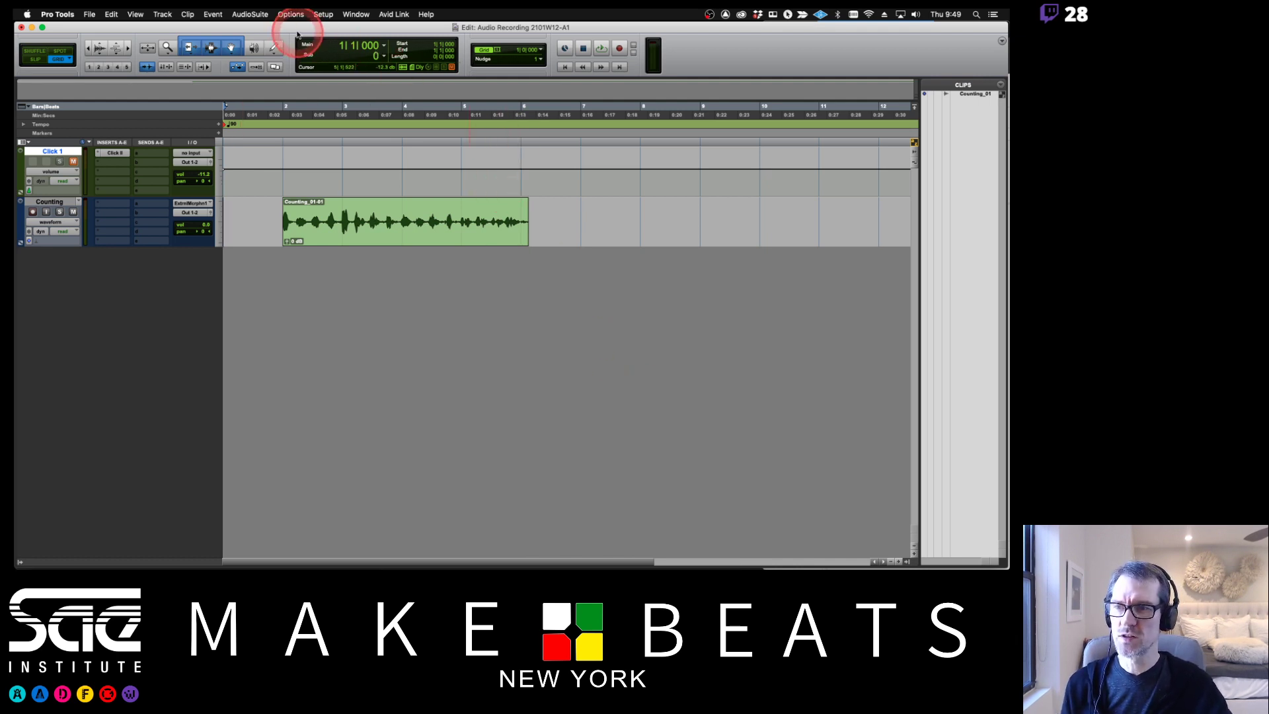
# Step: Delete the recorded clip from the Counting track and delete the Counting track itself
pyautogui.click(318, 238)
pyautogui.press('BackSpace')
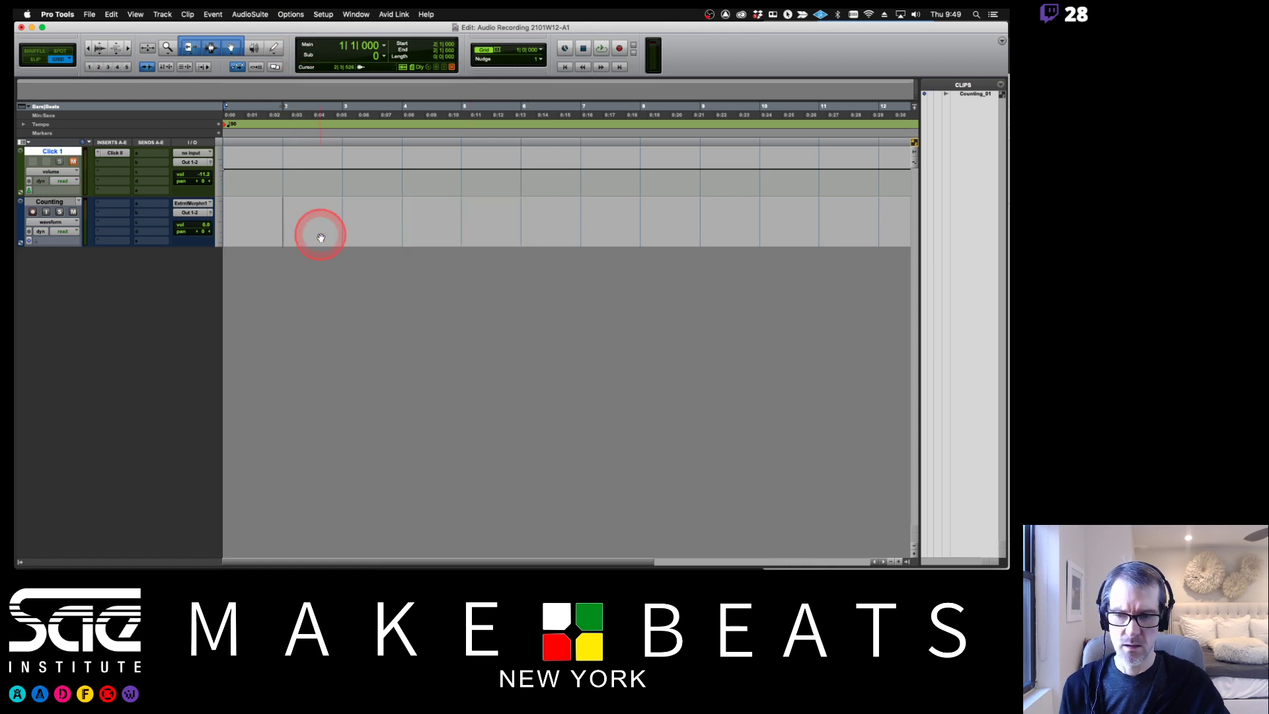
pyautogui.click(55, 195)
pyautogui.rightClick(55, 199)
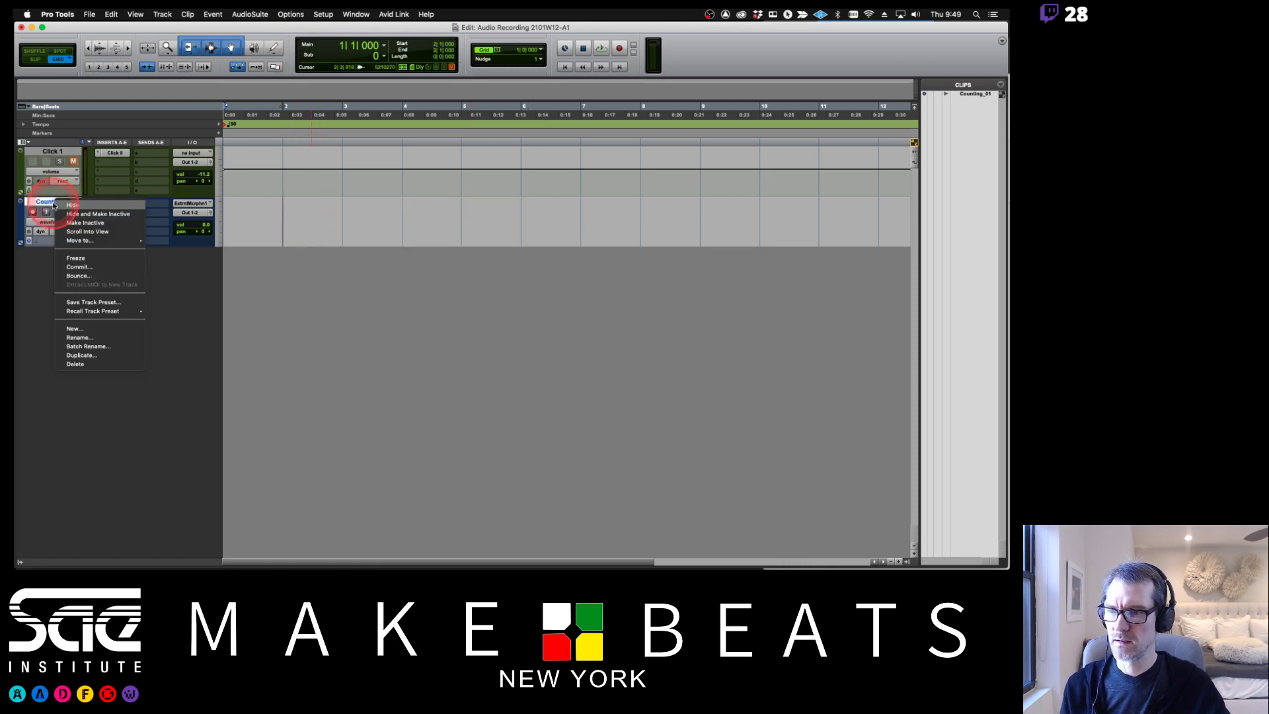
pyautogui.click(75, 365)
# Step: Delete the Click 1 track from the session
pyautogui.click(51, 153)
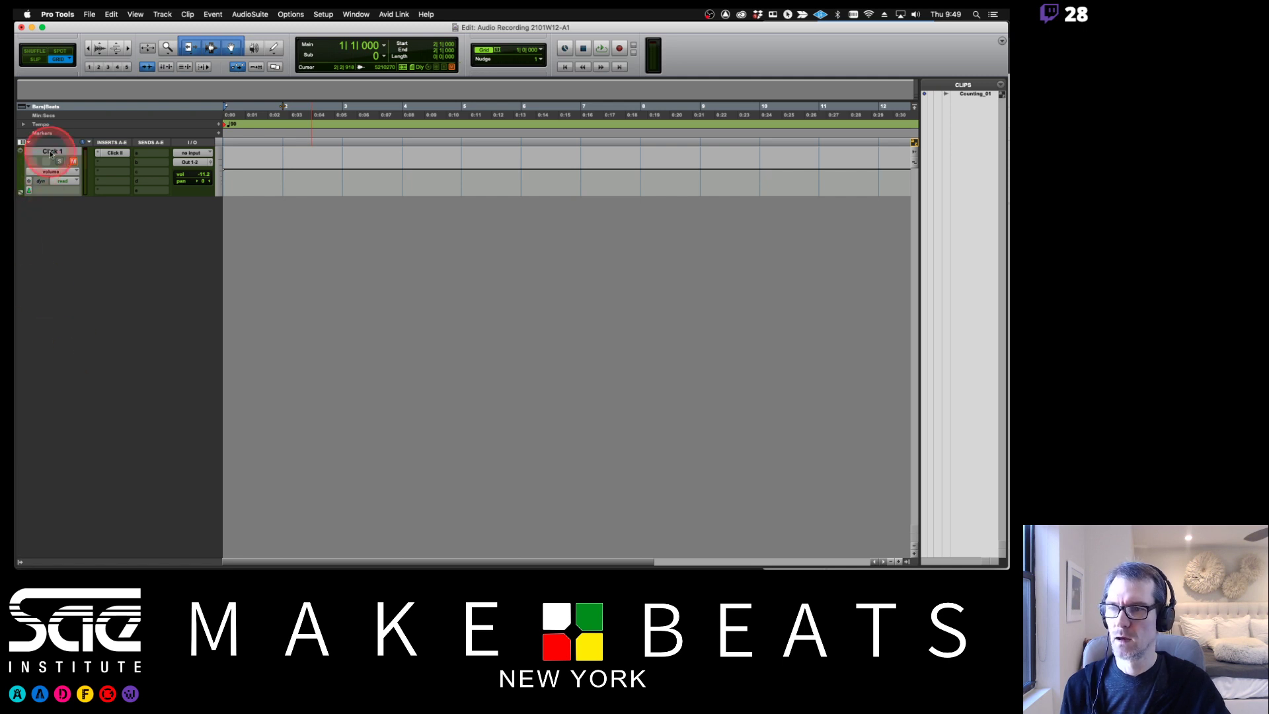
pyautogui.rightClick(51, 153)
pyautogui.click(75, 311)
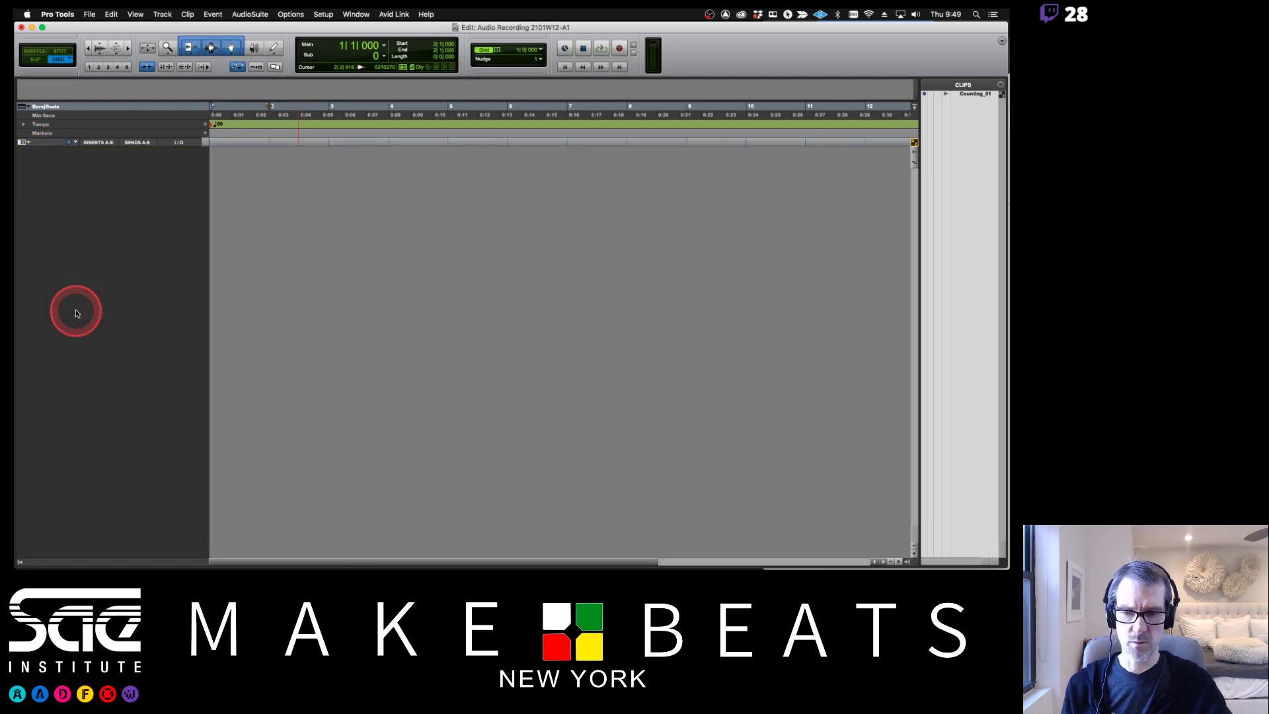
# Step: Clear the Counting_01 clip from the clips list, choosing to delete its source file and agreeing to remove it from the session
pyautogui.rightClick(966, 96)
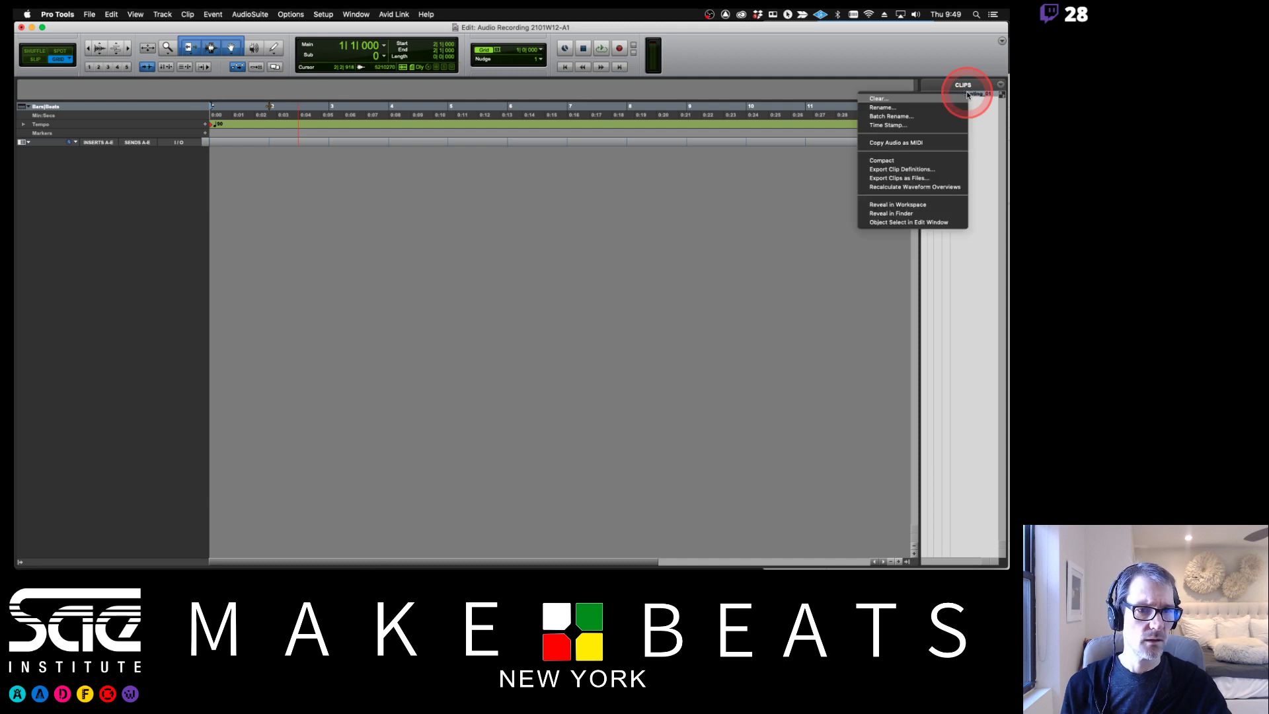
pyautogui.click(949, 97)
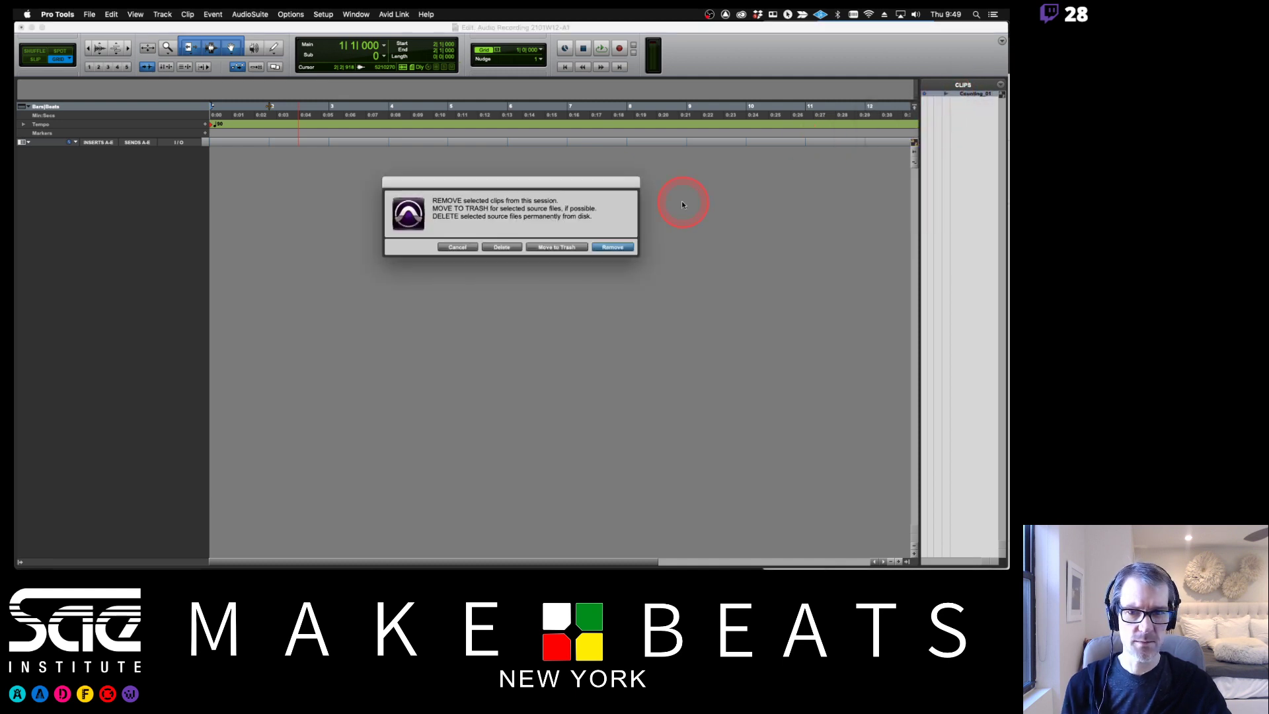
pyautogui.click(496, 249)
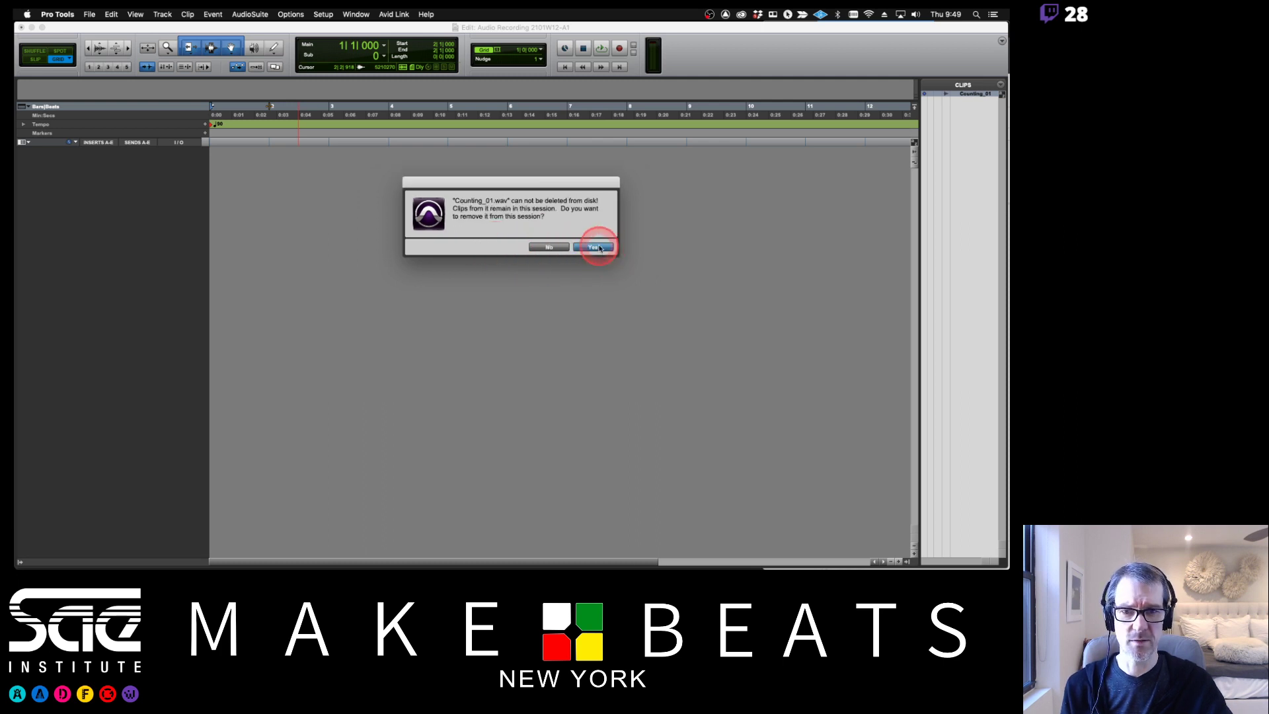
pyautogui.click(595, 250)
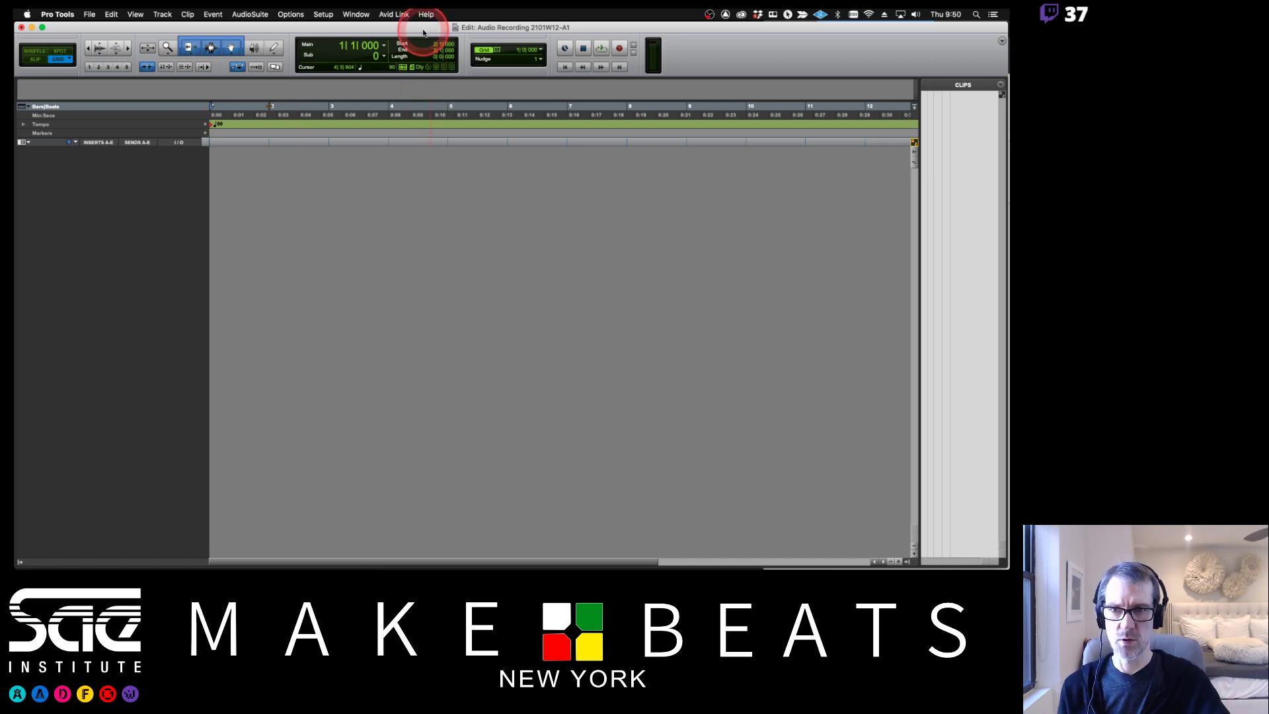
# Step: Switch to the audio recording PDF notes in Preview and go back to the Pro Tools Playback Engine page, page 2
pyautogui.press('super+Tab')
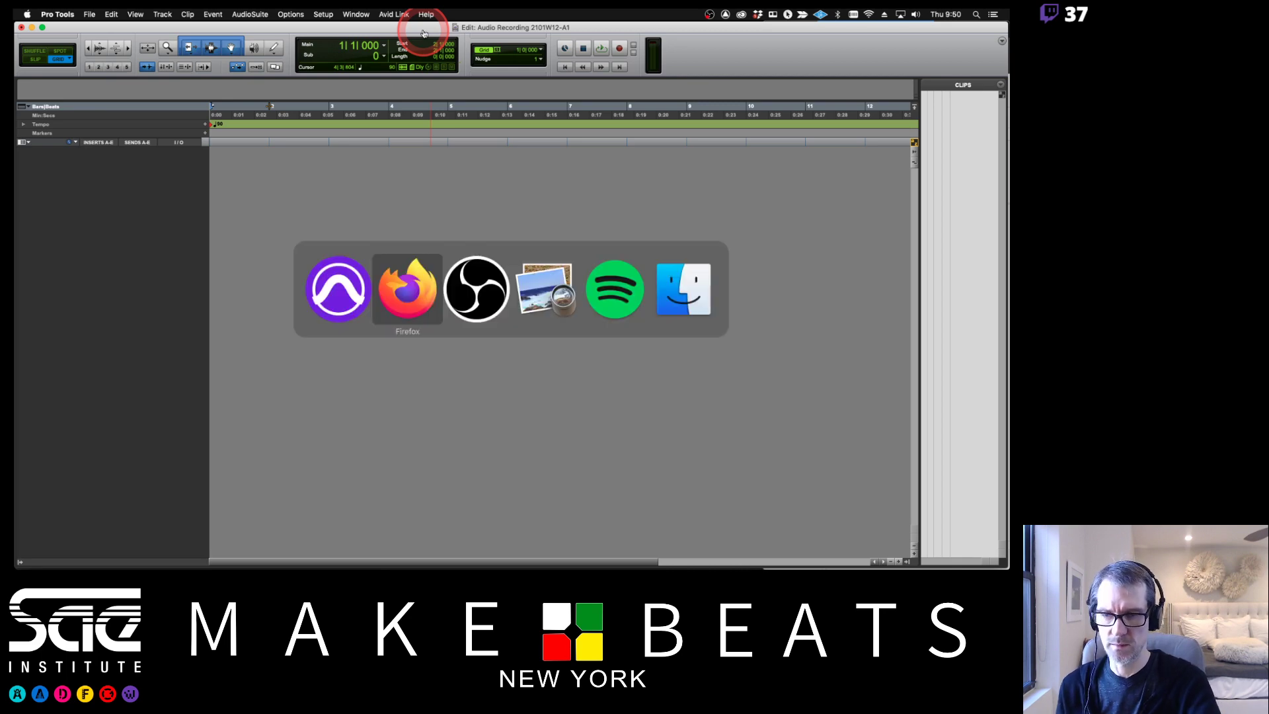
pyautogui.press('super+Tab')
pyautogui.press('super+Tab')
pyautogui.press('Down')
pyautogui.press('Down')
pyautogui.press('Down')
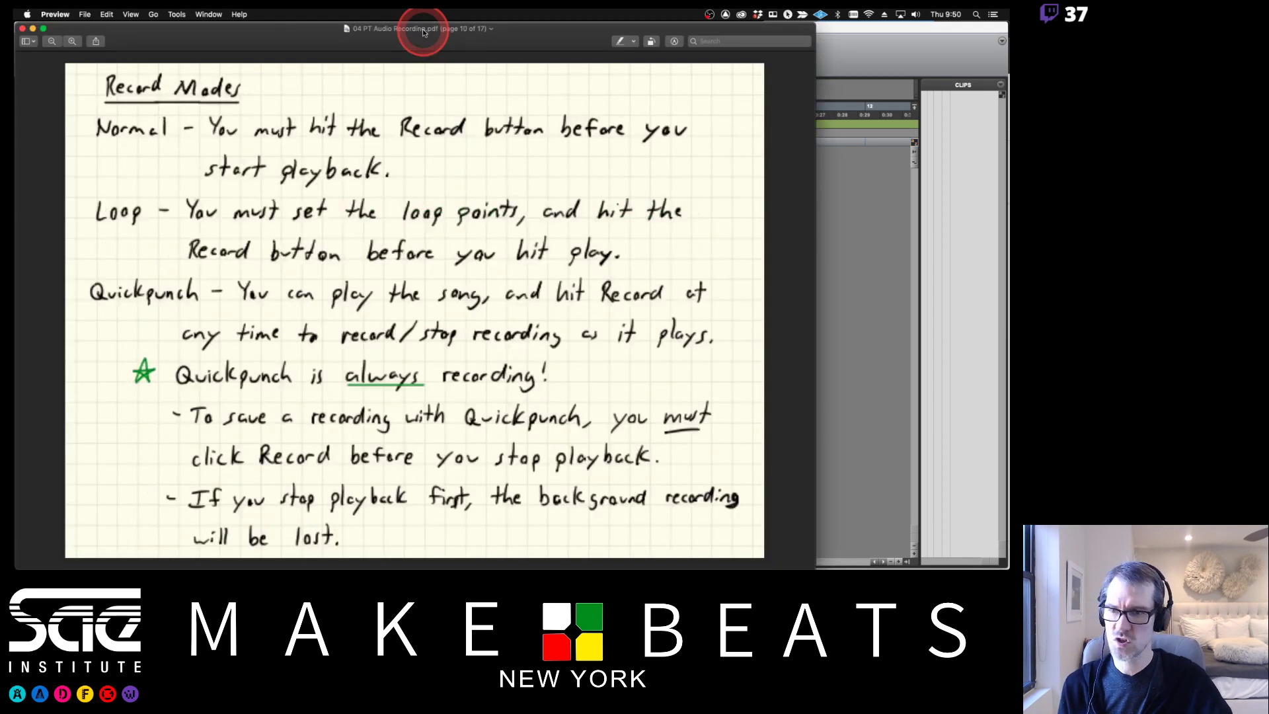
pyautogui.press('Up')
pyautogui.press('Up')
pyautogui.press('Up')
pyautogui.press('Up')
pyautogui.press('Up')
pyautogui.press('Up')
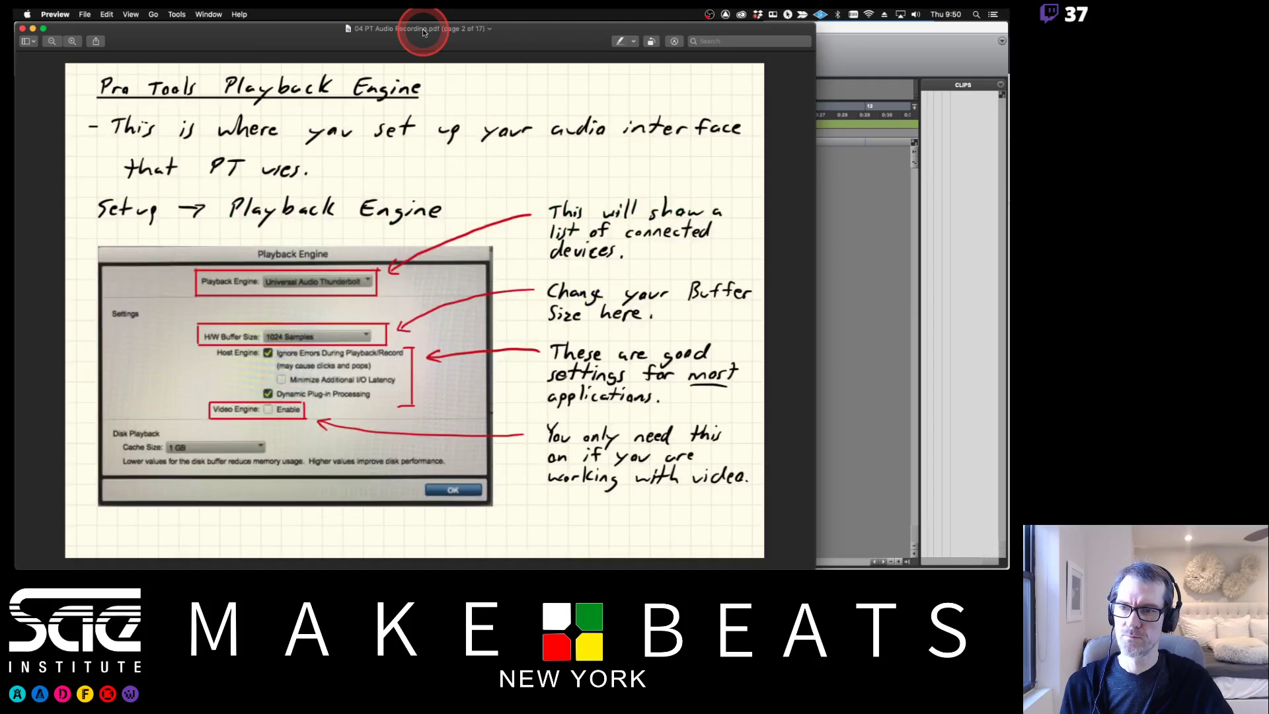
pyautogui.press('Down')
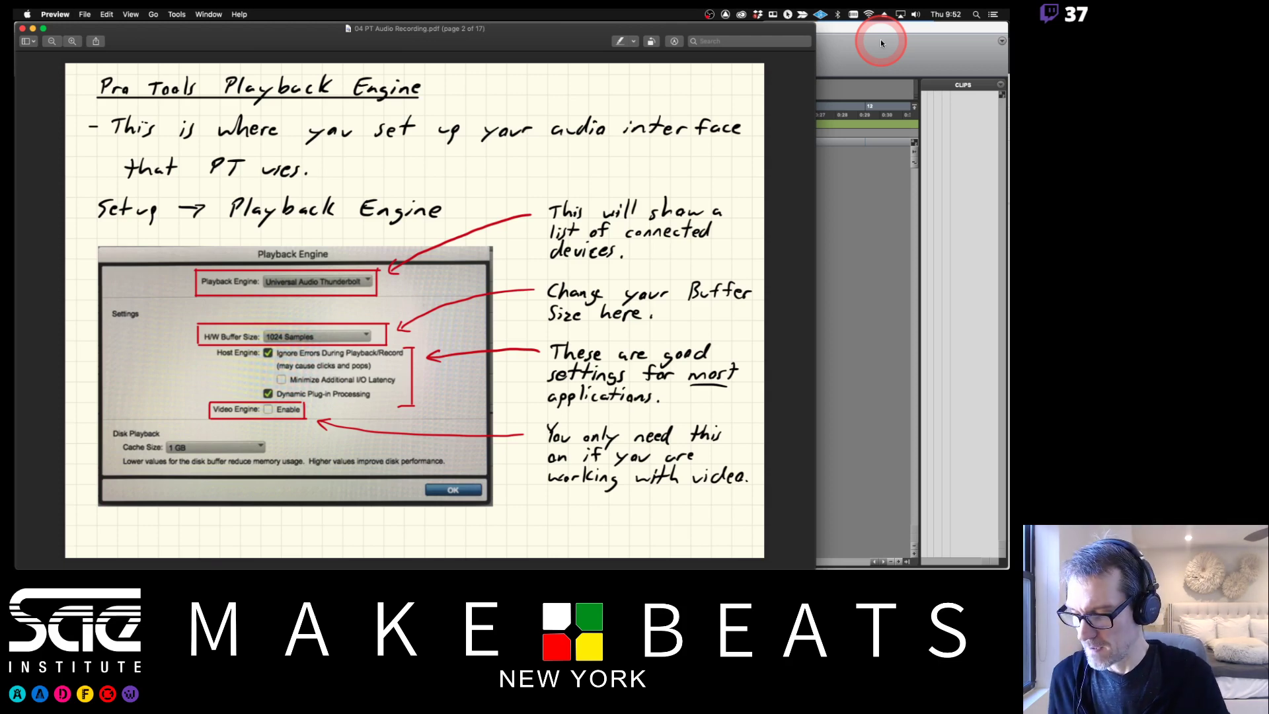
# Step: Return to Pro Tools, open the Playback Engine settings and review the available audio devices, keeping Pro Tools Aggregate I/O selected
pyautogui.click(881, 43)
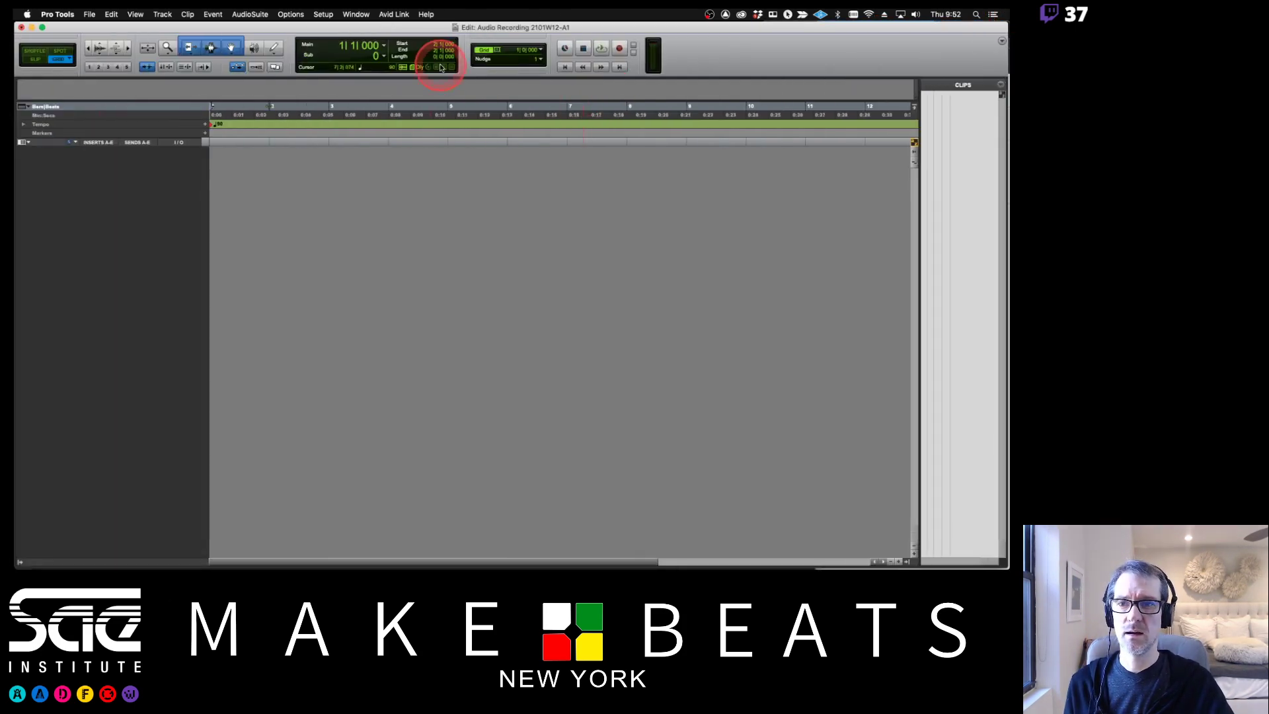
pyautogui.click(324, 13)
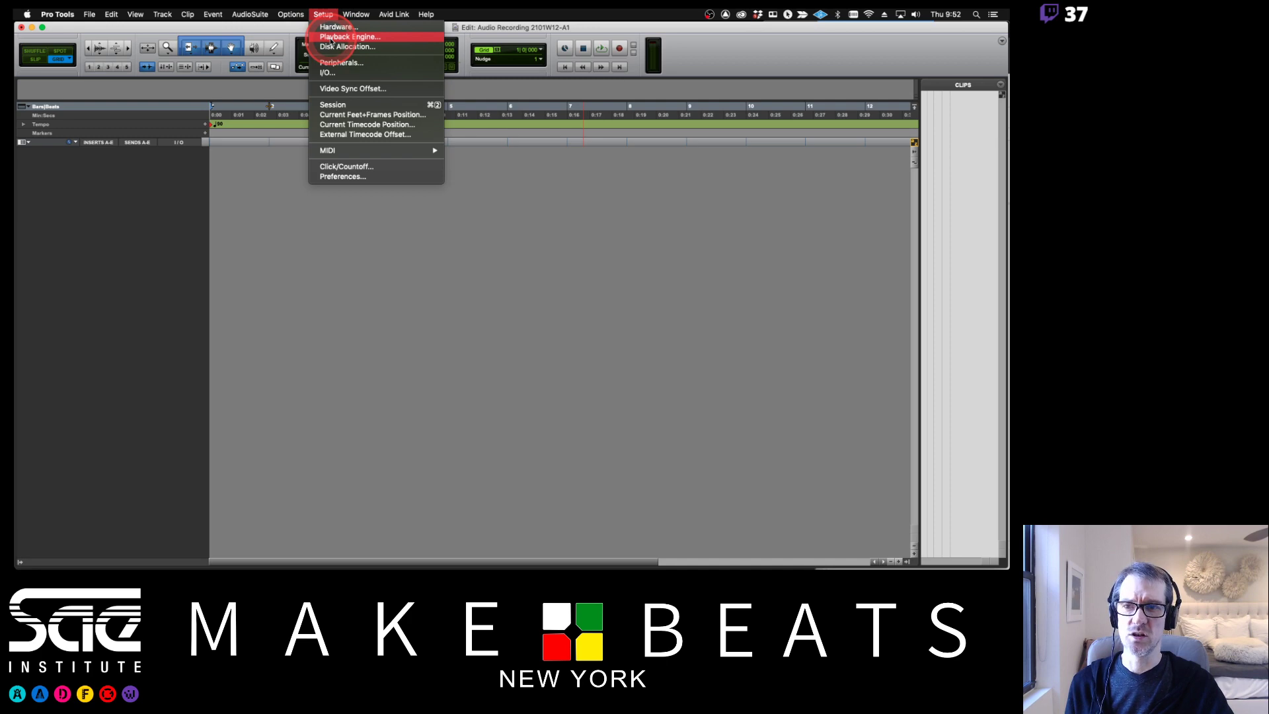
pyautogui.click(329, 37)
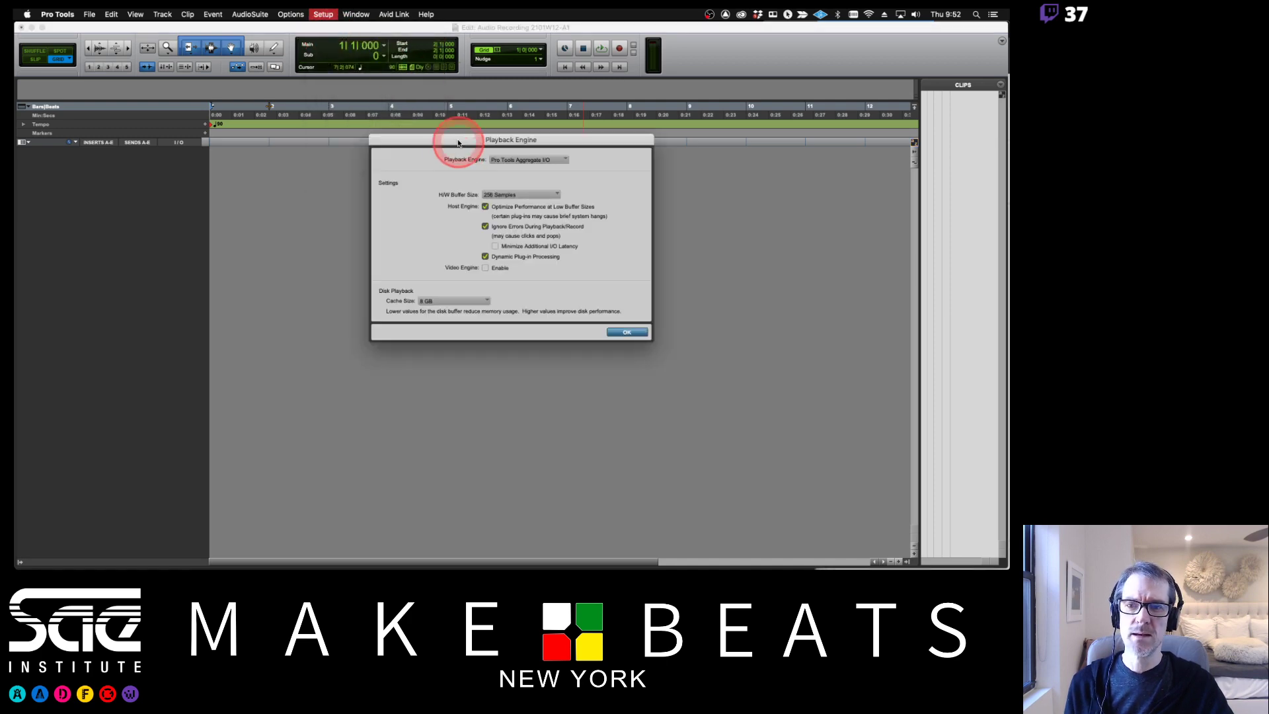
pyautogui.moveTo(458, 143); pyautogui.dragTo(473, 148)
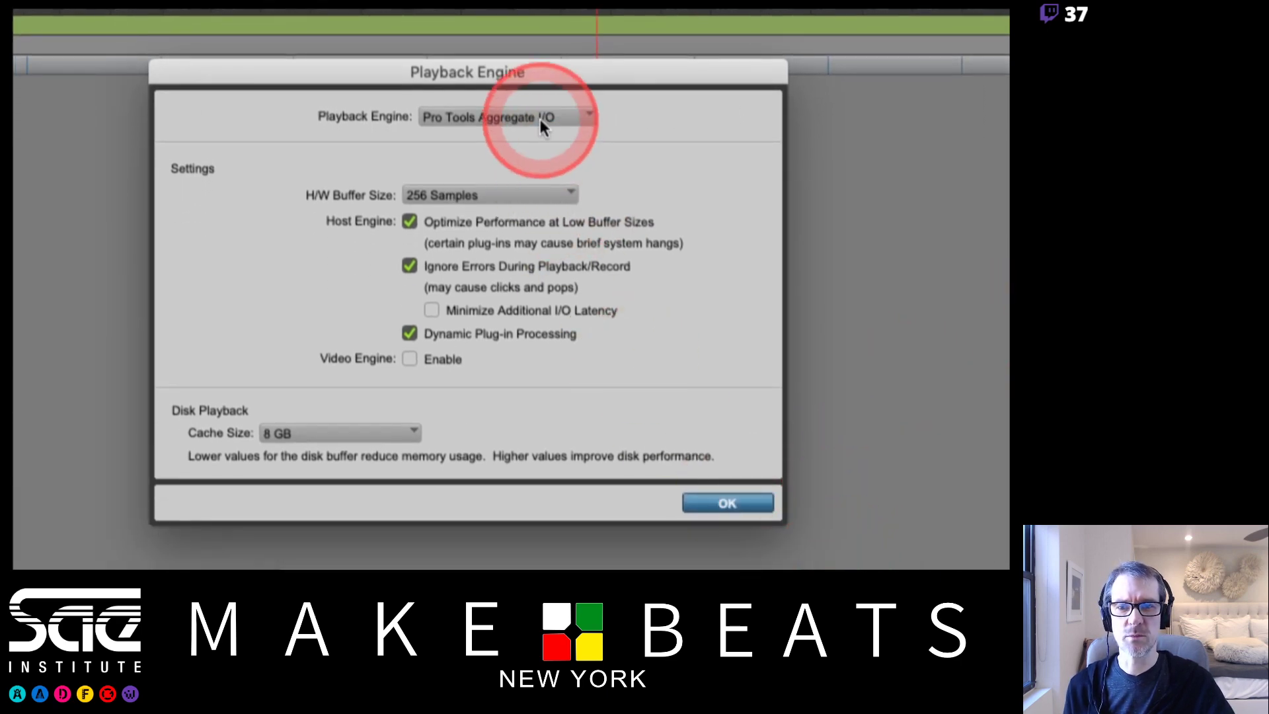
pyautogui.click(572, 117)
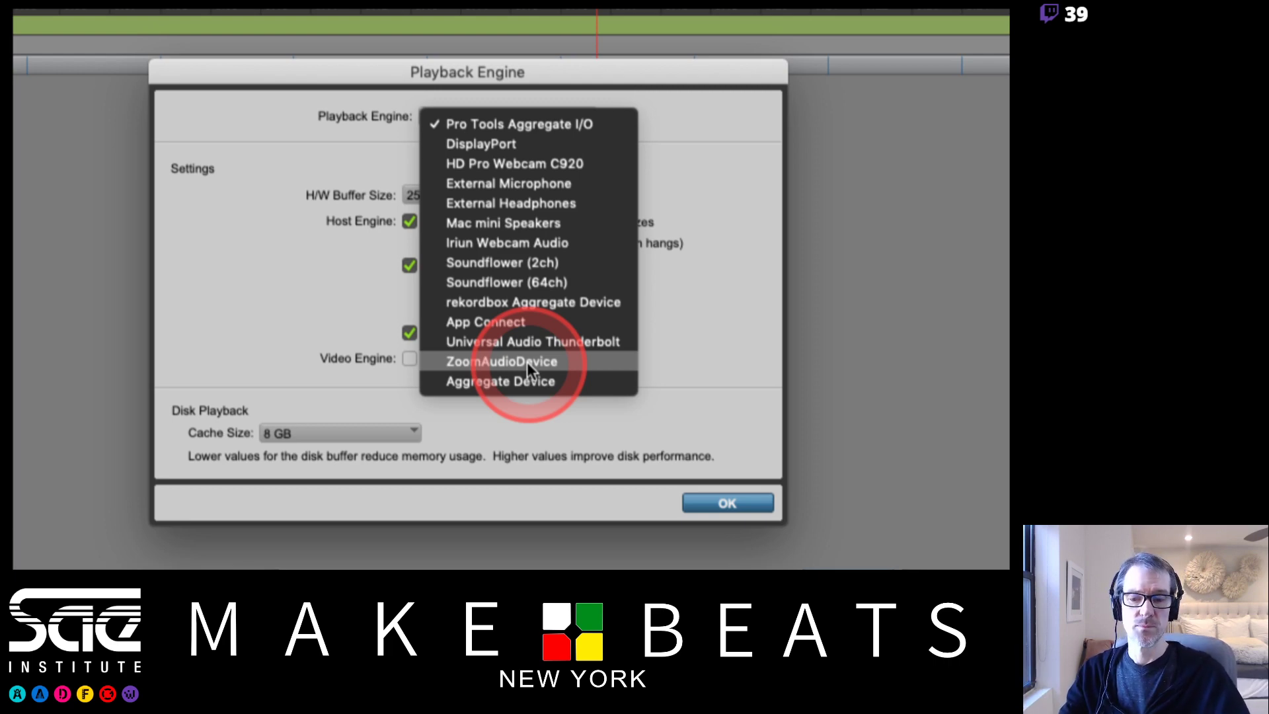
pyautogui.moveTo(526, 362); pyautogui.dragTo(625, 116)
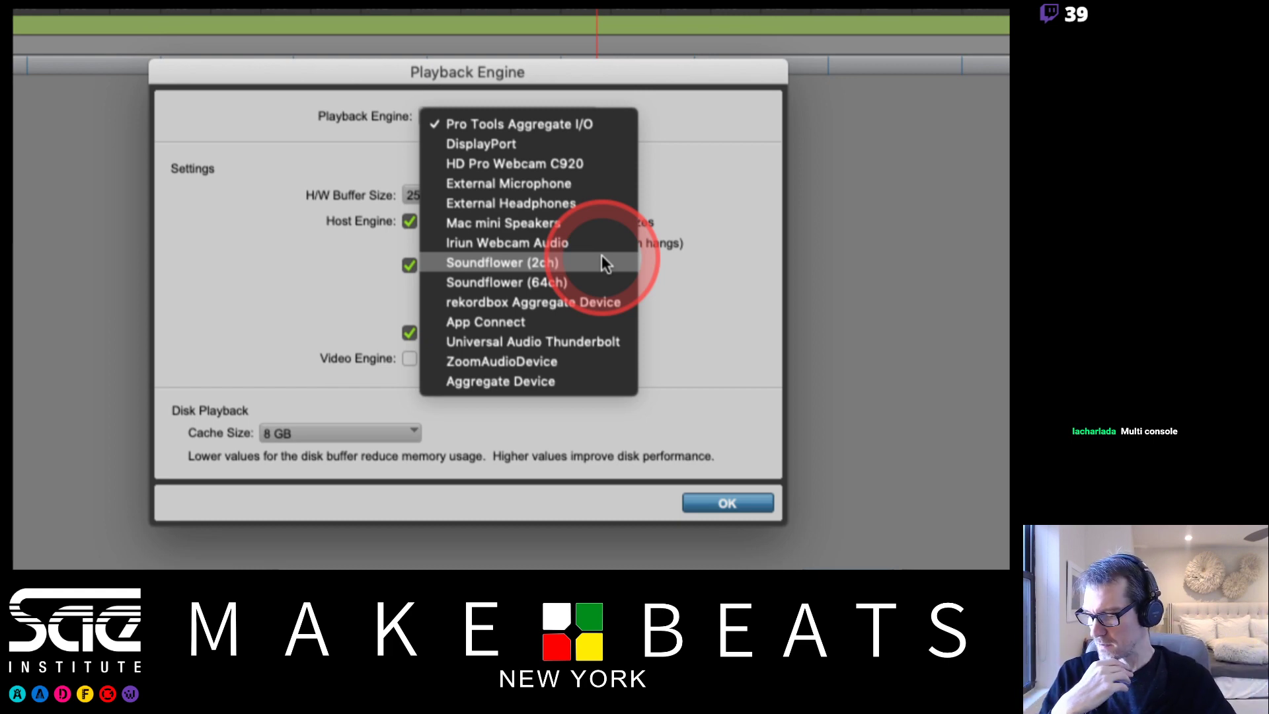
pyautogui.click(666, 279)
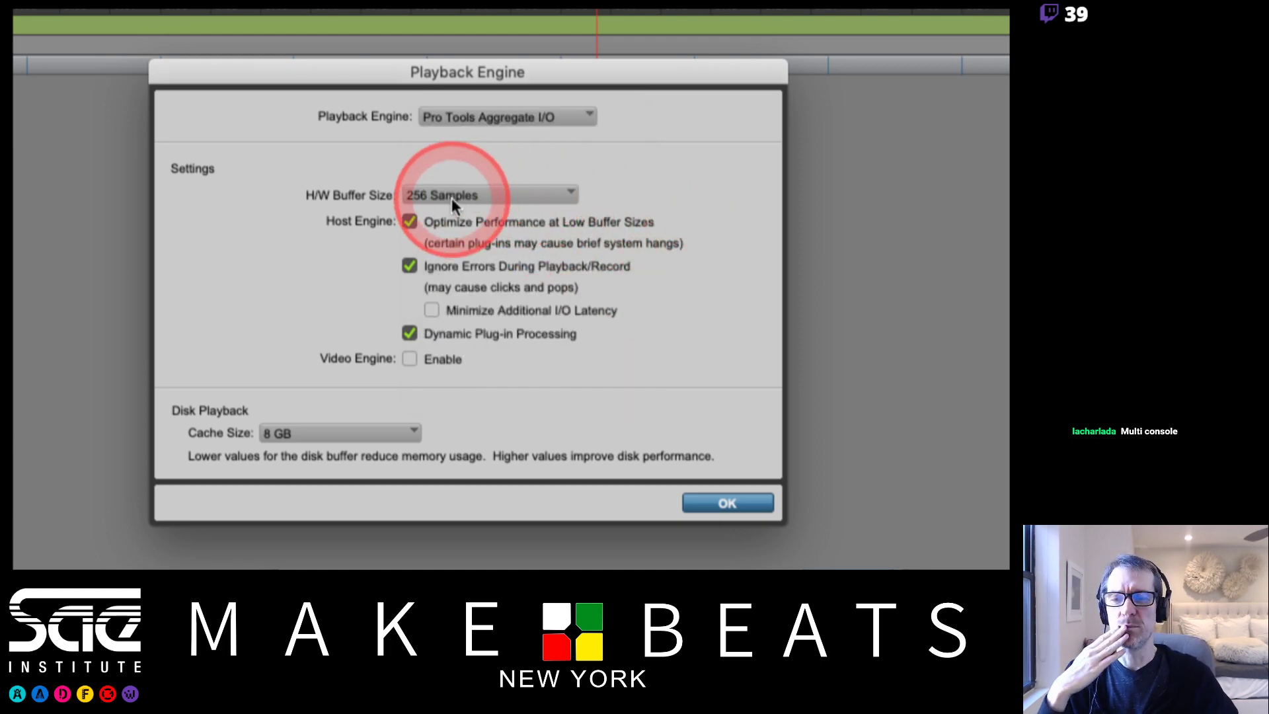
# Step: Switch to the PDF notes in Preview and examine the hardware buffer size comparison in samples on page 5
pyautogui.press('super+Tab')
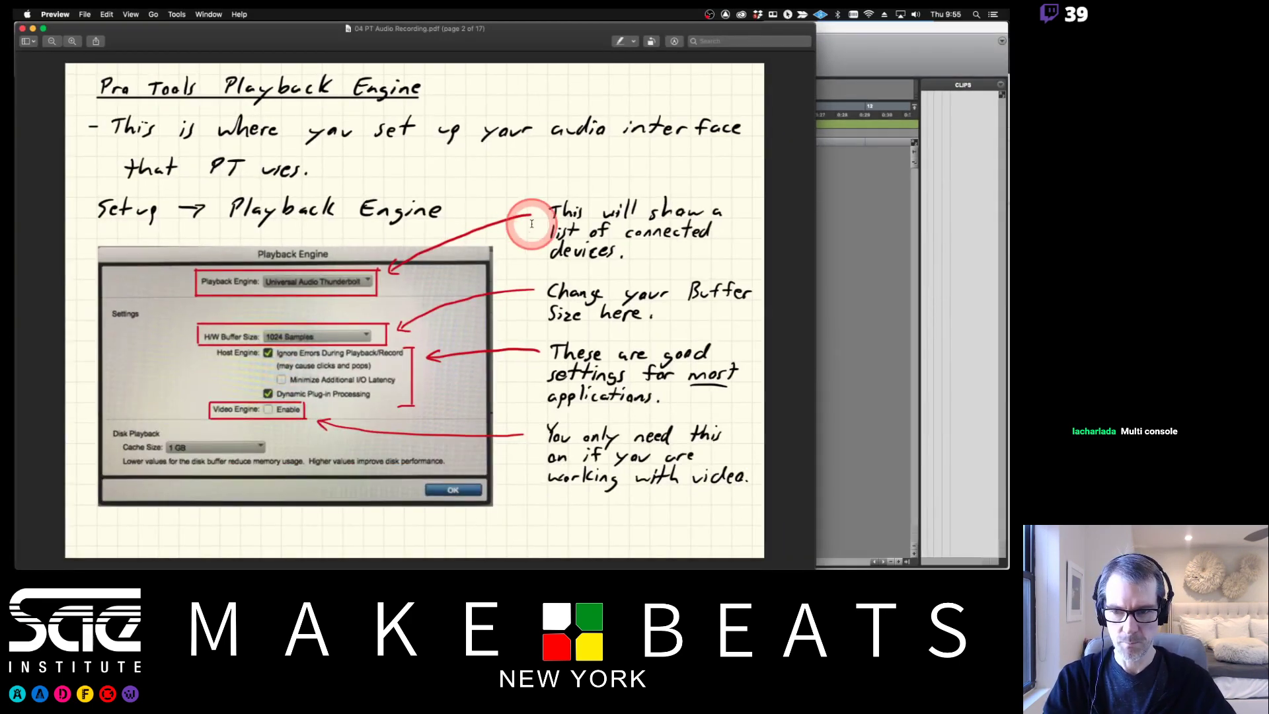
pyautogui.press('Down')
pyautogui.press('Down')
pyautogui.press('Down')
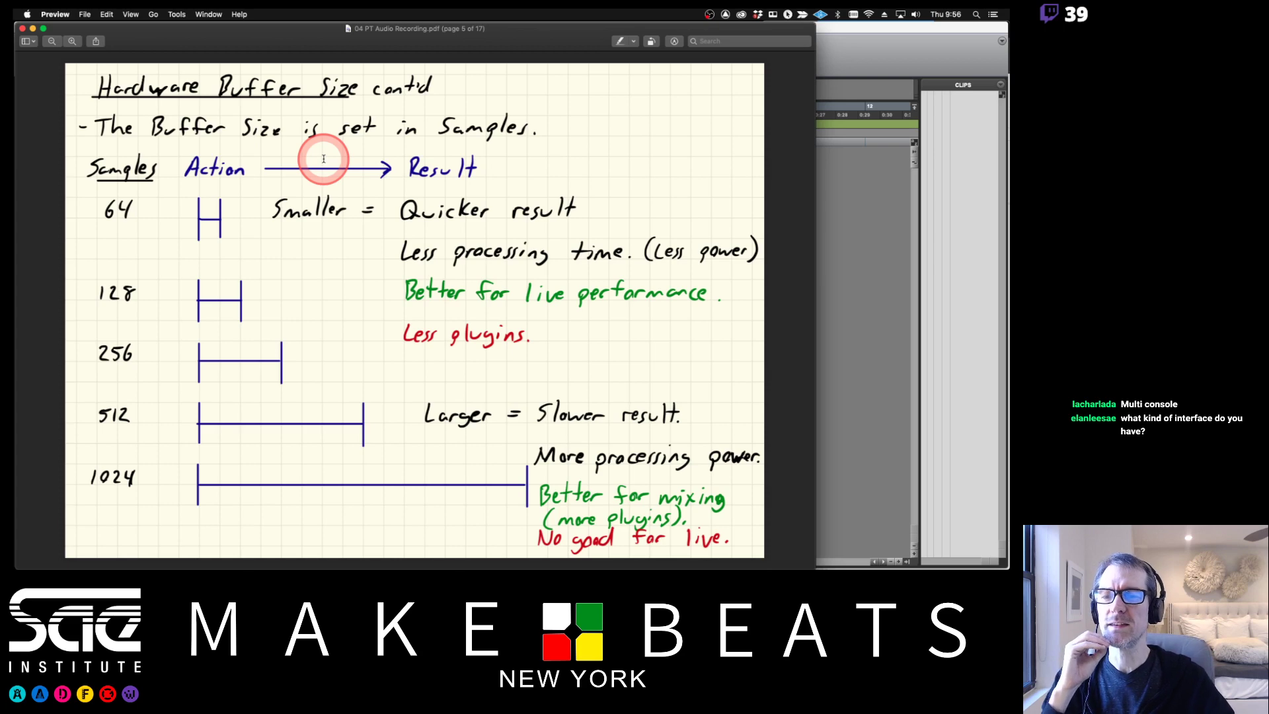
# Step: Go back to the previous Hardware Buffer Size page and examine its latency diagram from keyboard controller through computer to speakers
pyautogui.press('Left')
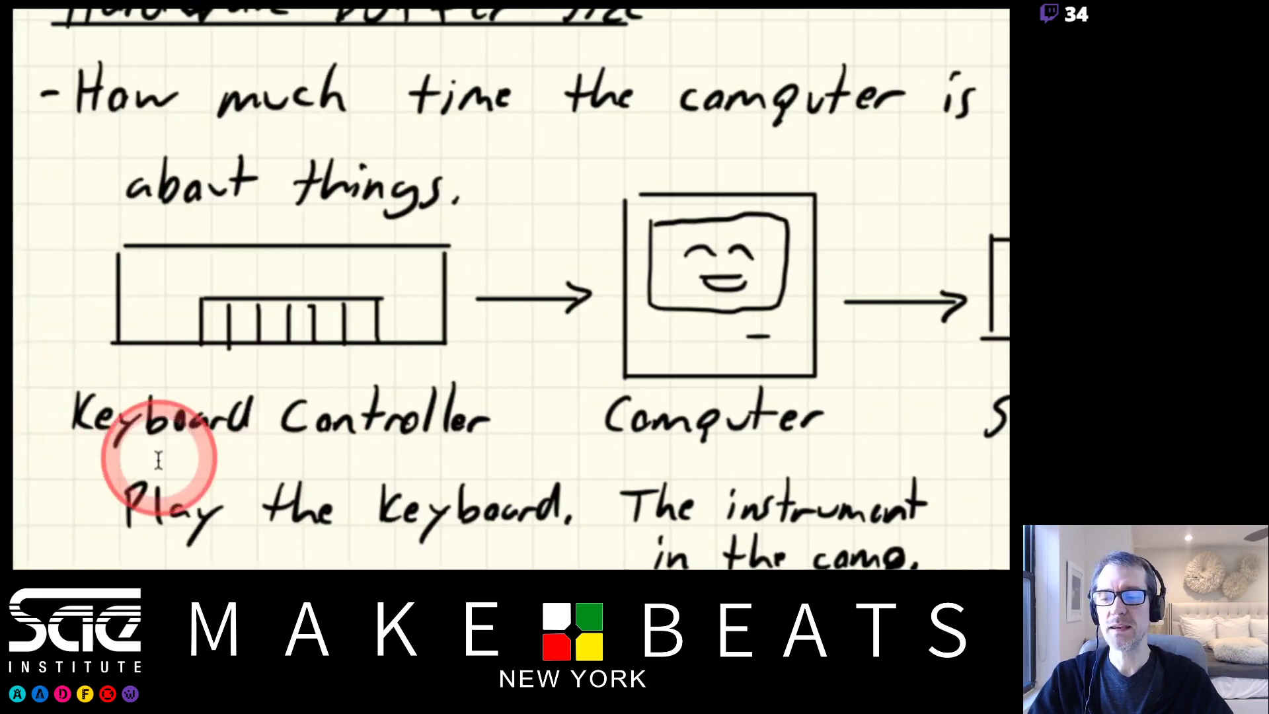
pyautogui.scroll(-3, 159, 454)
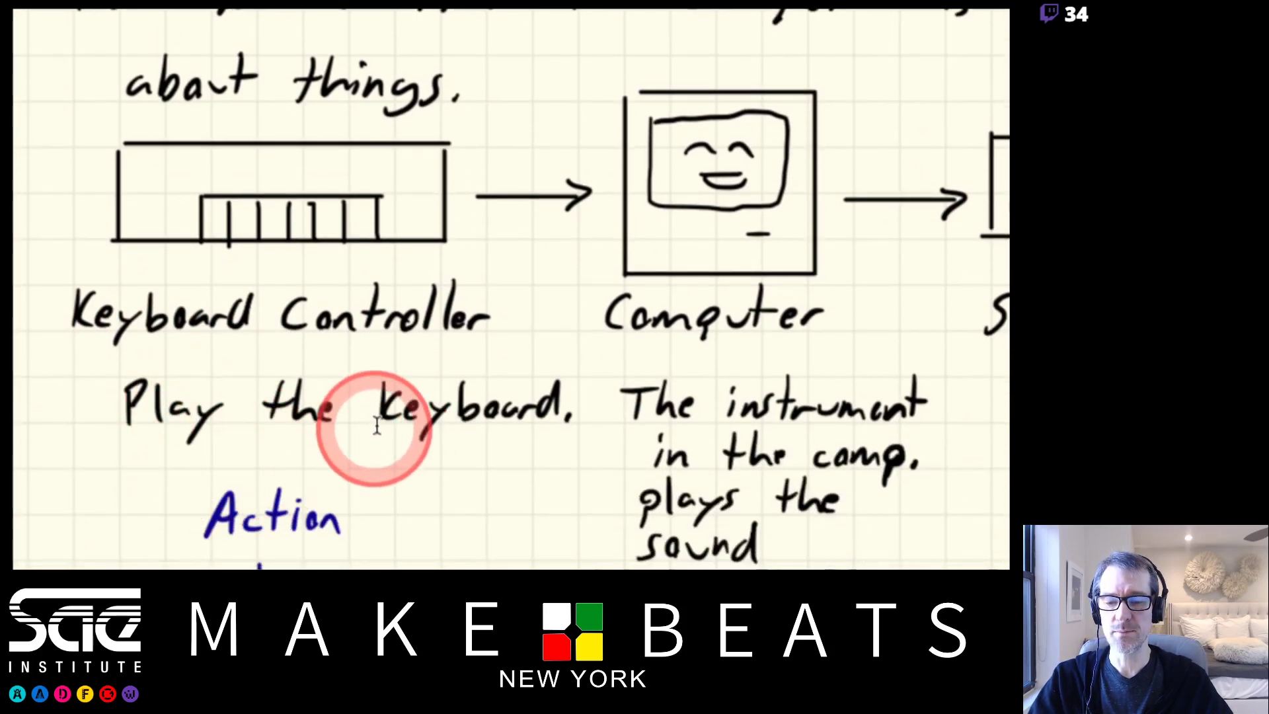
pyautogui.scroll(-4, 314, 528)
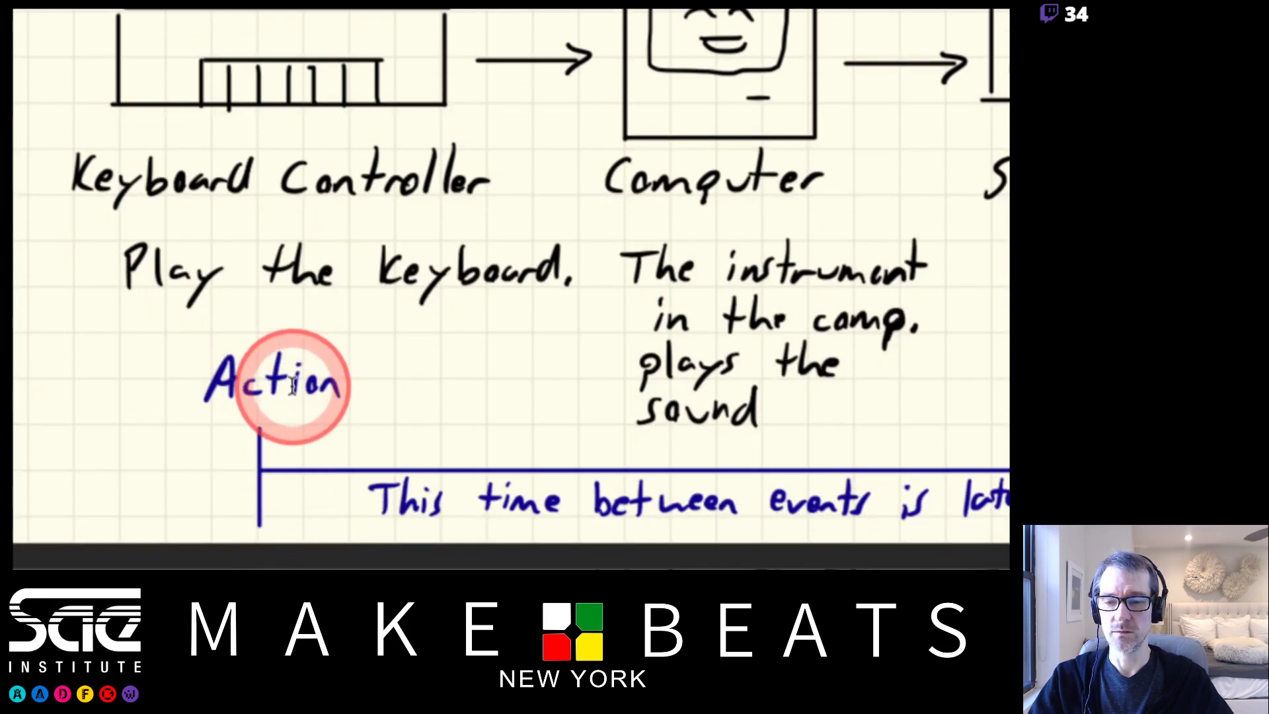
pyautogui.hscroll(3, 893, 296)
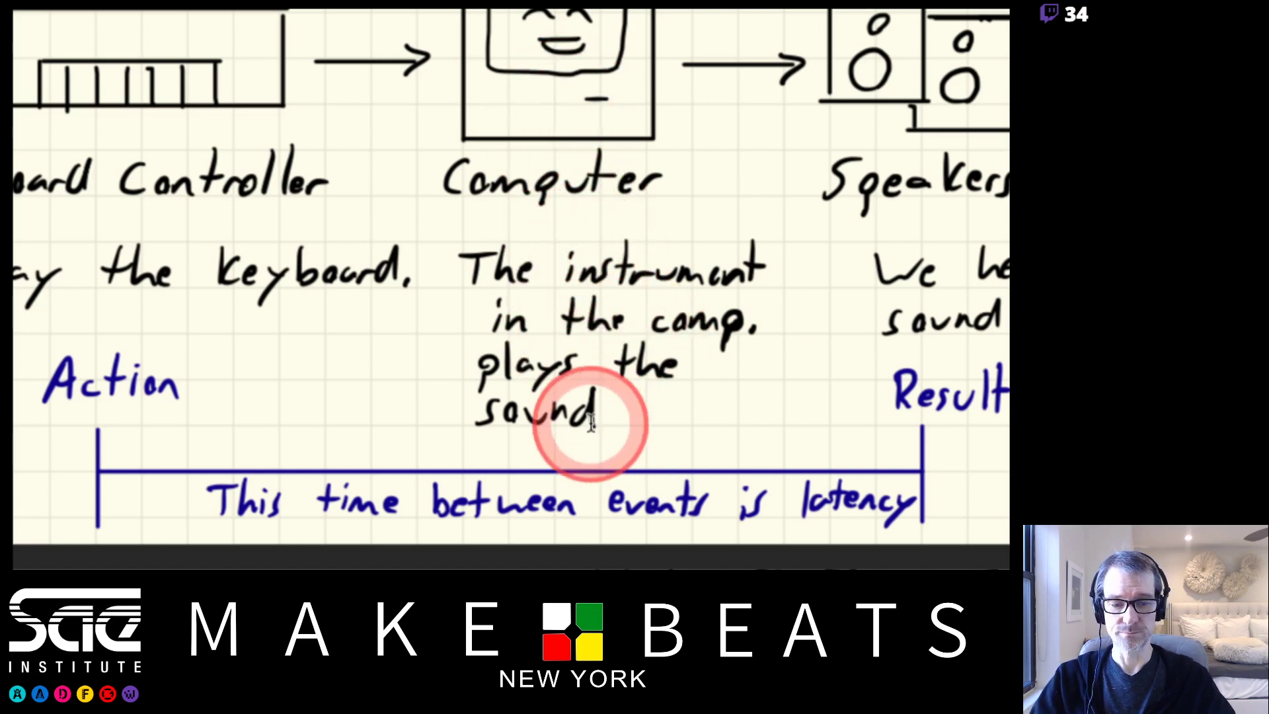
pyautogui.hscroll(2, 979, 278)
pyautogui.hscroll(3, 979, 278)
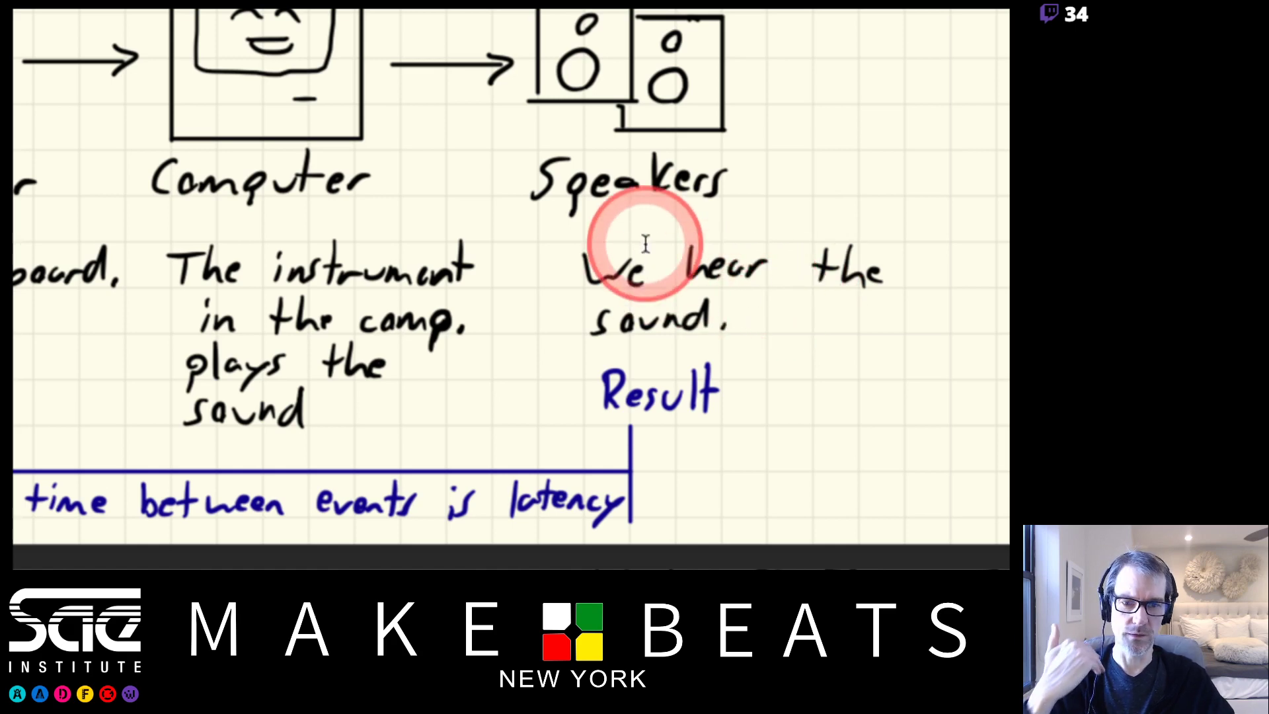
pyautogui.hscroll(-2, 264, 423)
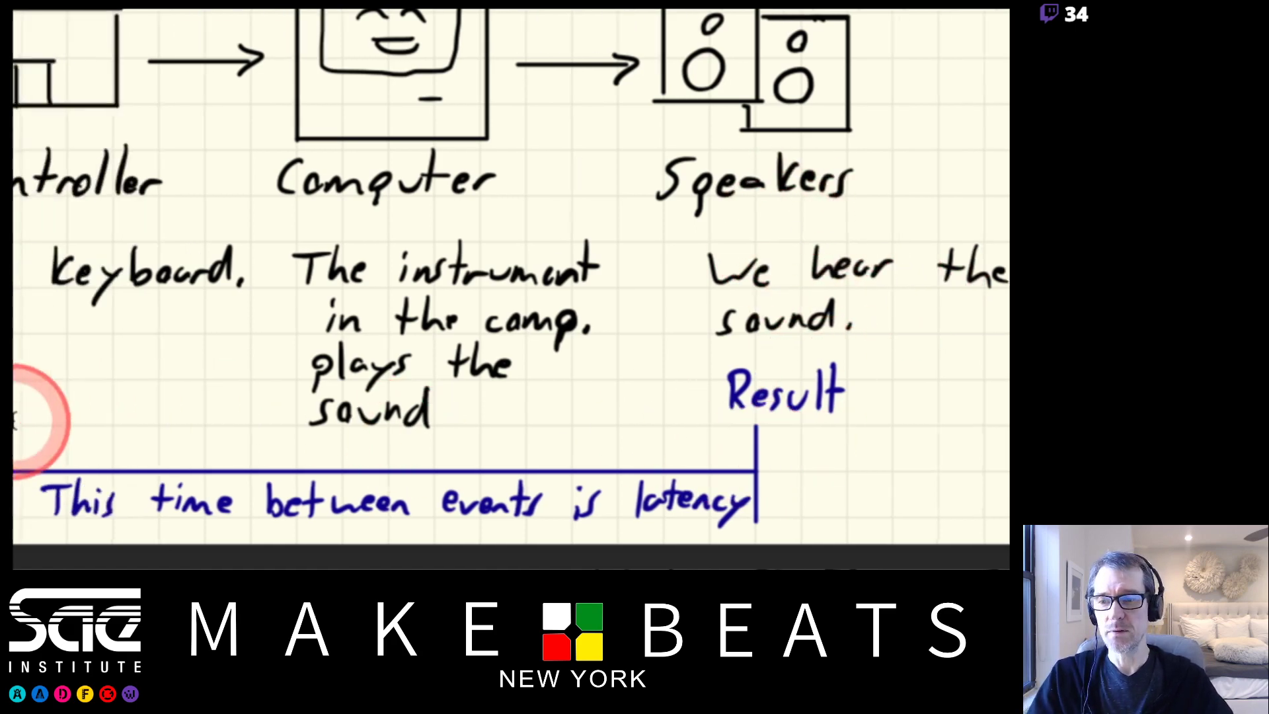
pyautogui.hscroll(-4, 40, 410)
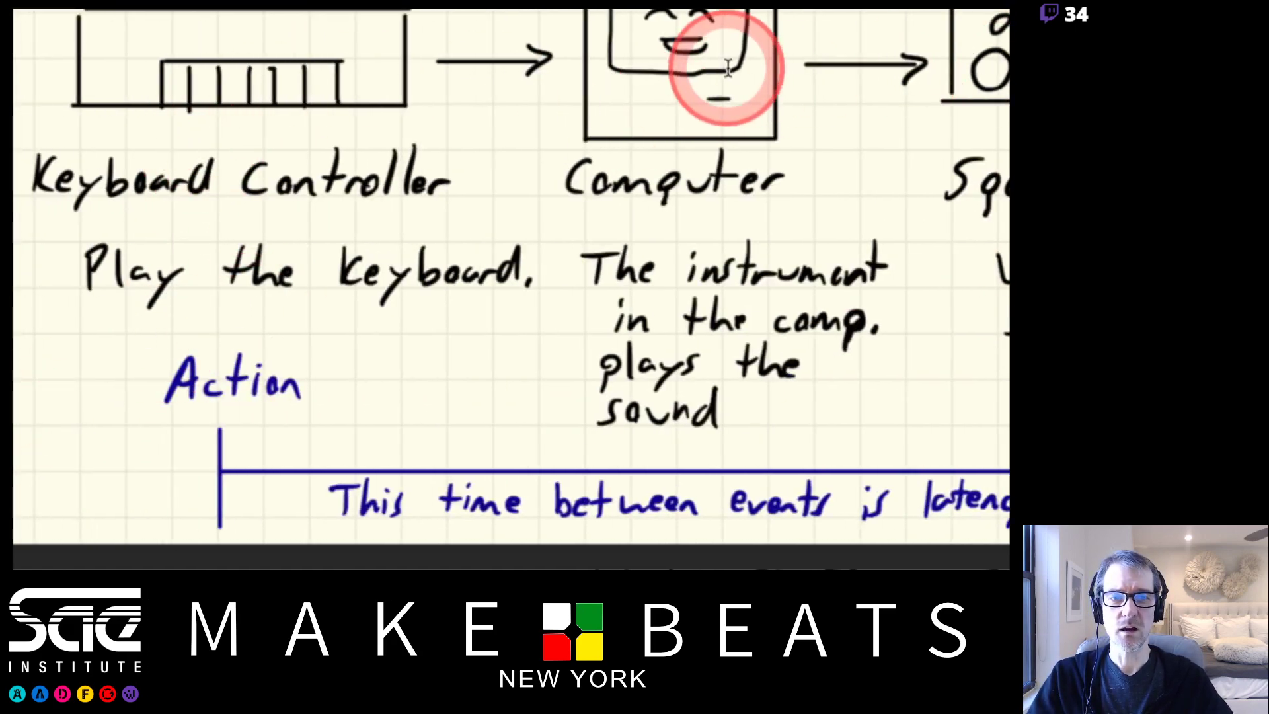
pyautogui.scroll(1, 667, 73)
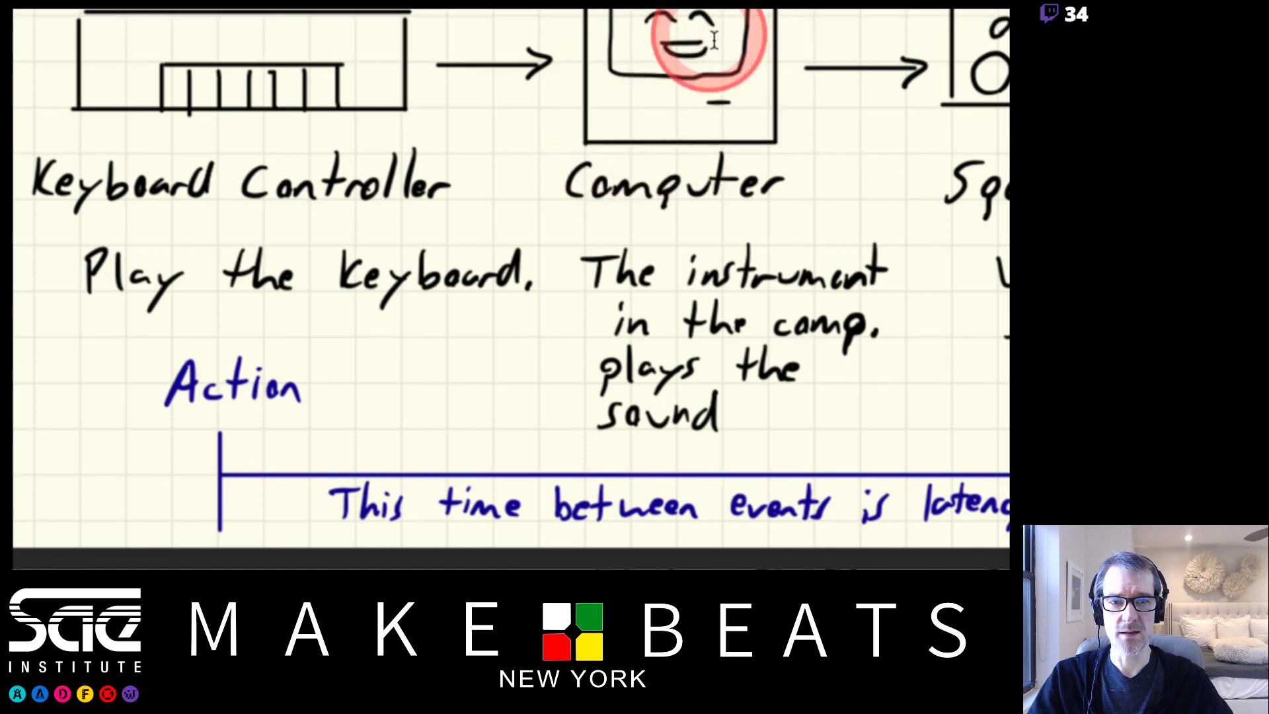
# Step: Examine the Action-to-Result latency timeline on page 4 of the notes and advance to page 5
pyautogui.scroll(-1, 717, 529)
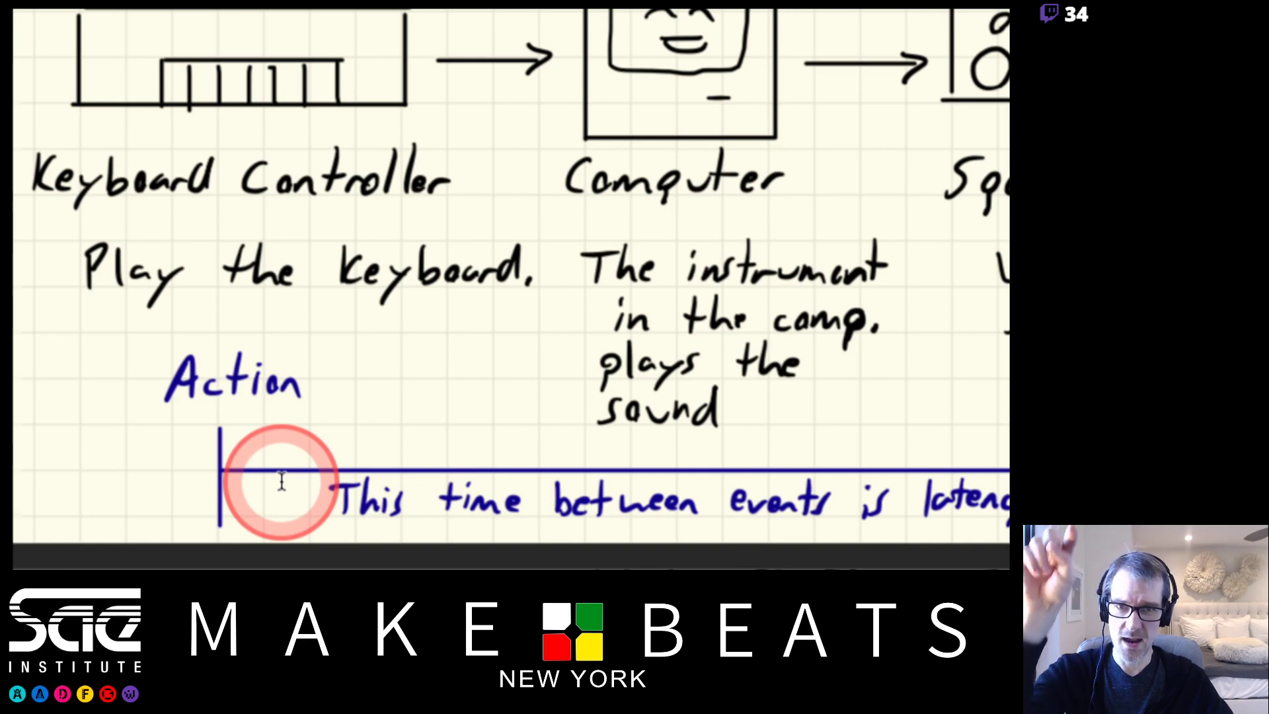
pyautogui.hscroll(5, 915, 425)
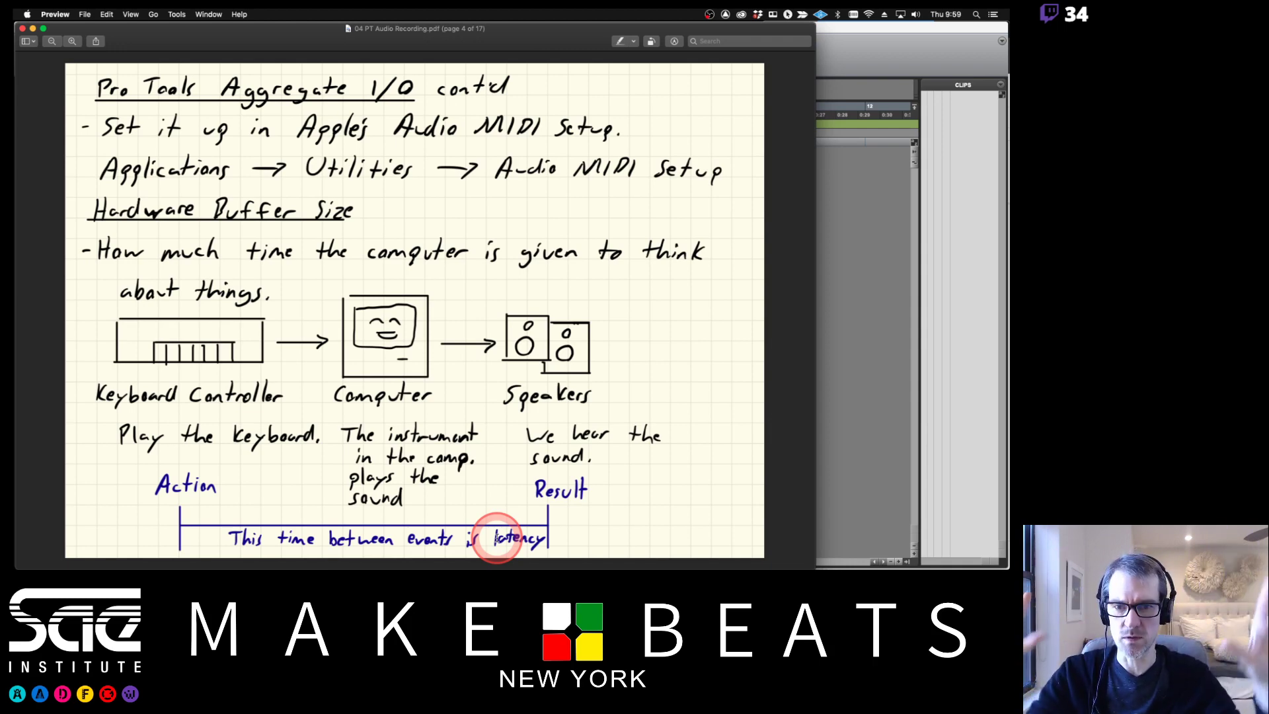
pyautogui.press('Right')
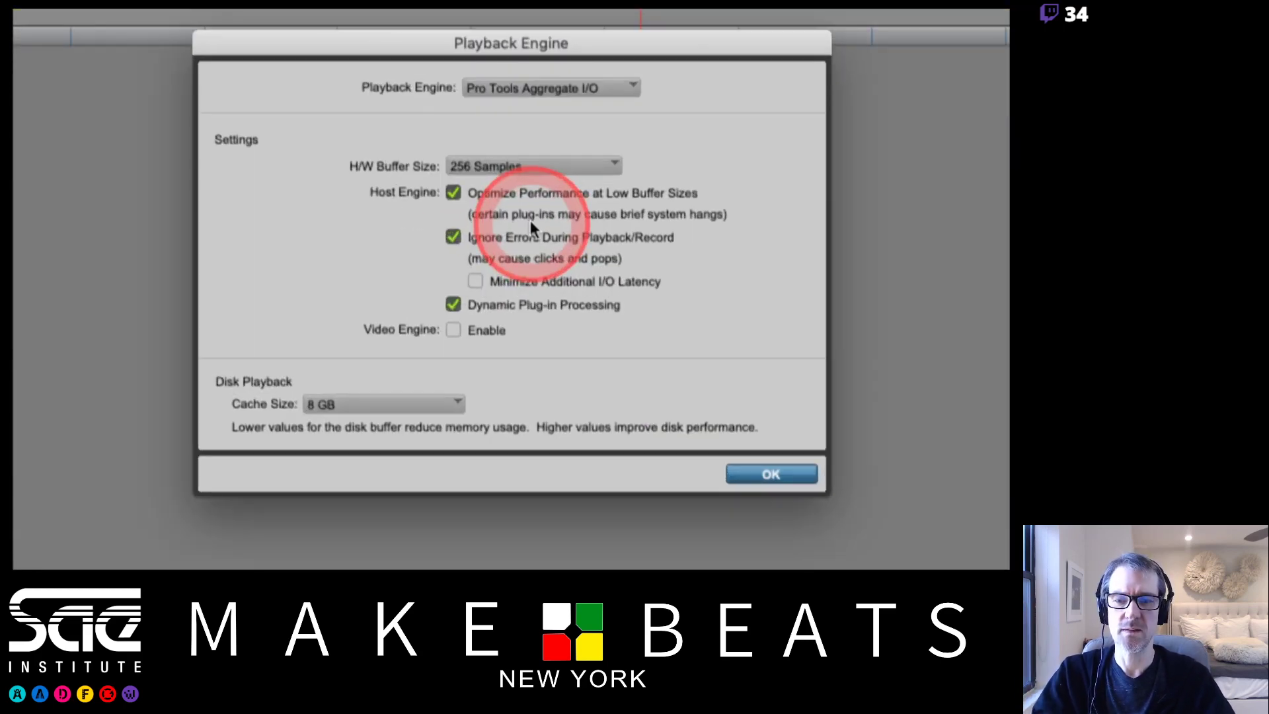
# Step: Return to Pro Tools and review the H/W Buffer Size options in the Playback Engine settings, keeping 256 Samples
pyautogui.moveTo(513, 165); pyautogui.dragTo(667, 189)
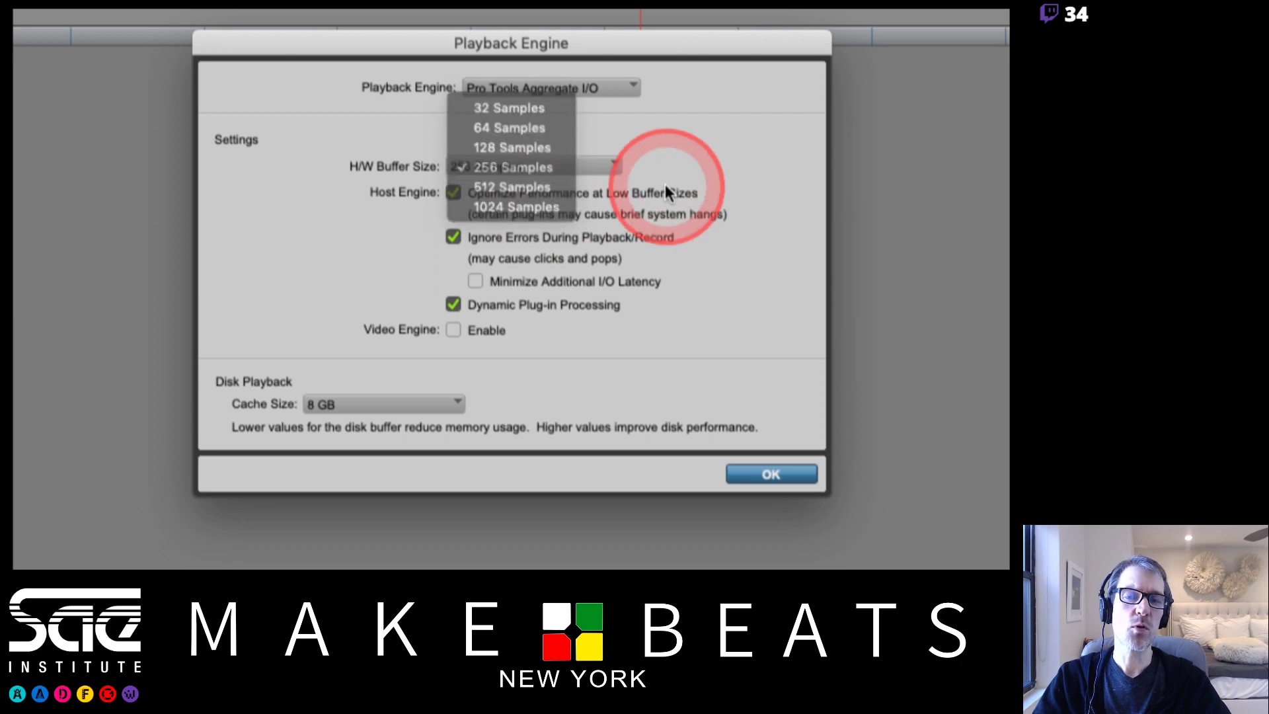
pyautogui.moveTo(525, 166); pyautogui.dragTo(593, 142)
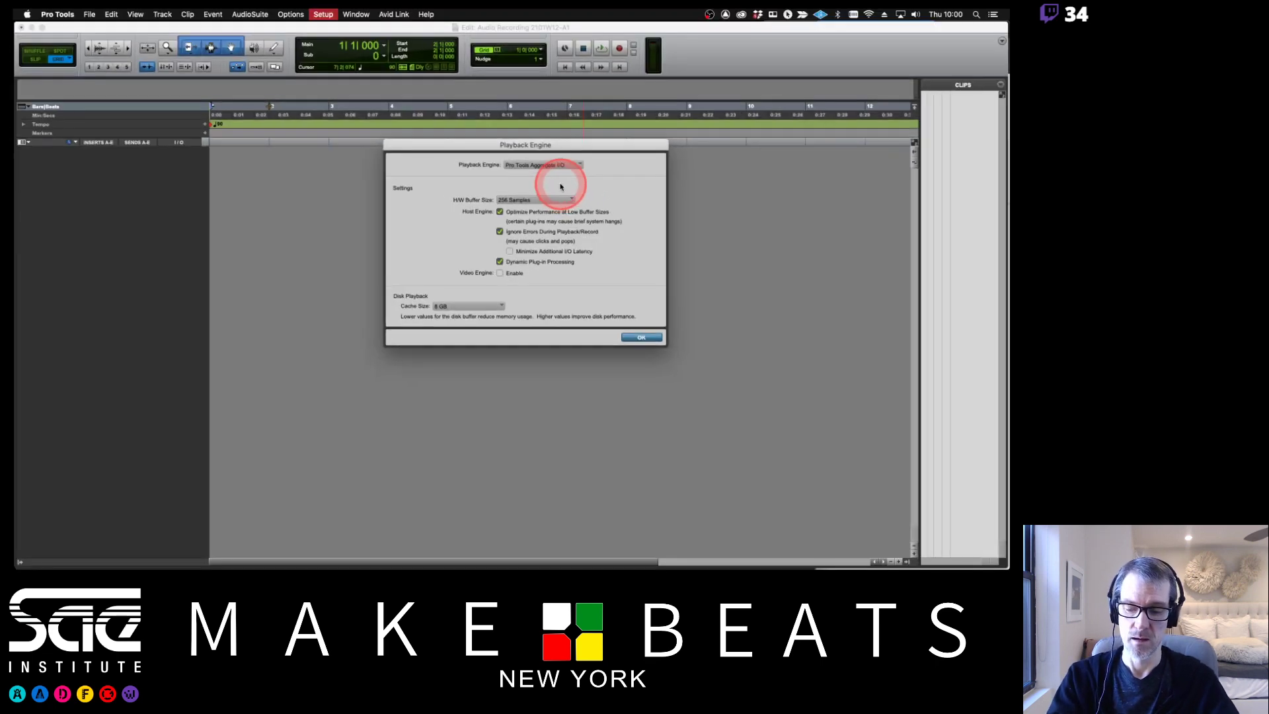
# Step: Switch to the PDF notes in Preview, revisit hardware buffer size pages 4 and 5, and read the size recommendations on page 6
pyautogui.press('super+Tab')
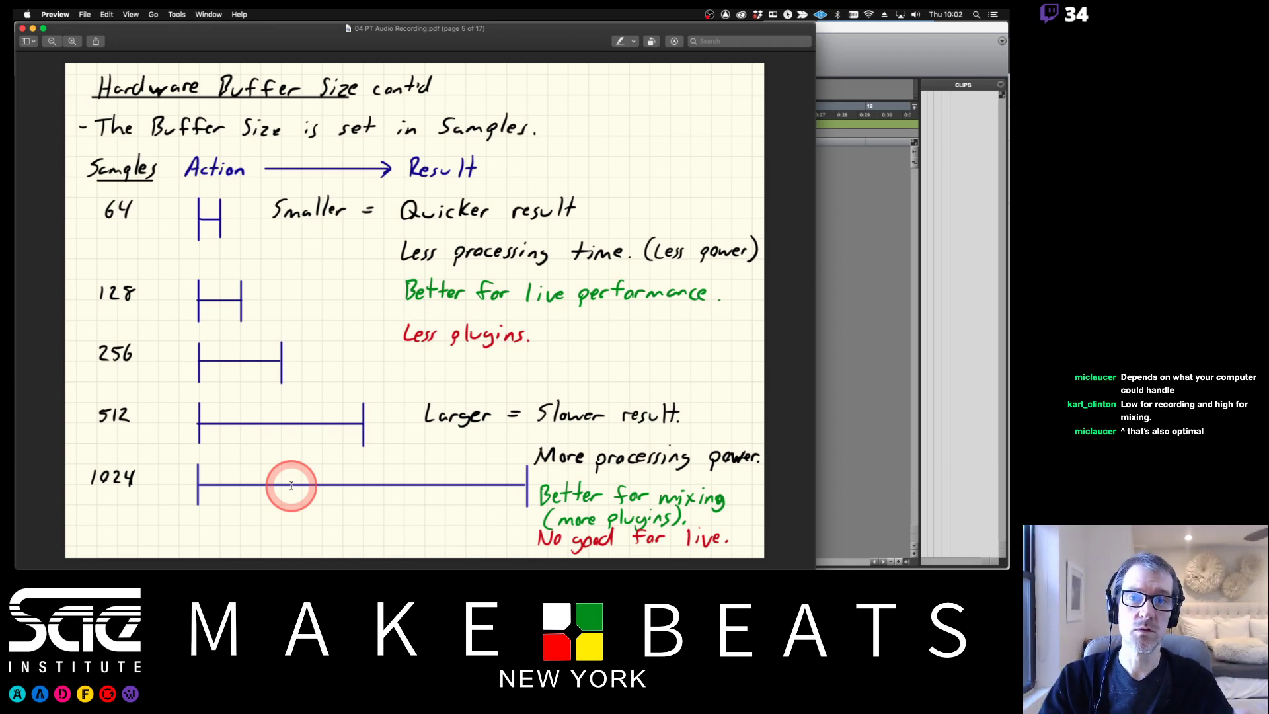
pyautogui.press('Left')
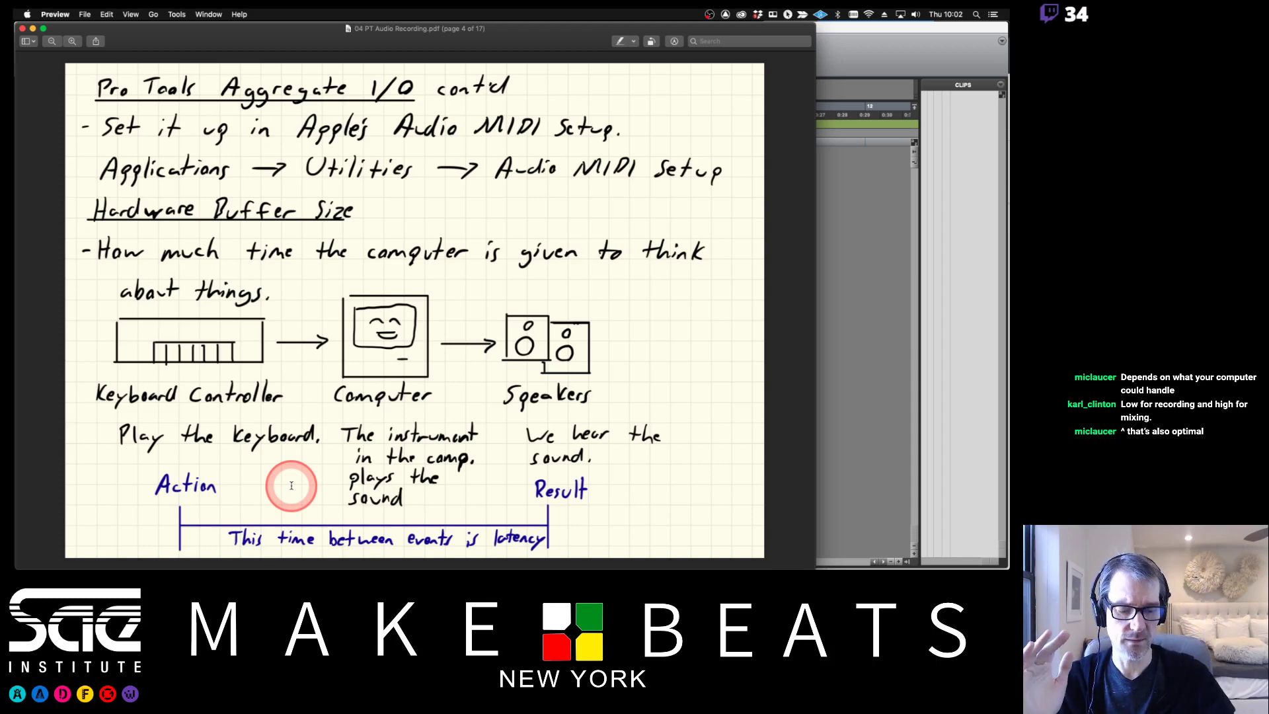
pyautogui.press('Right')
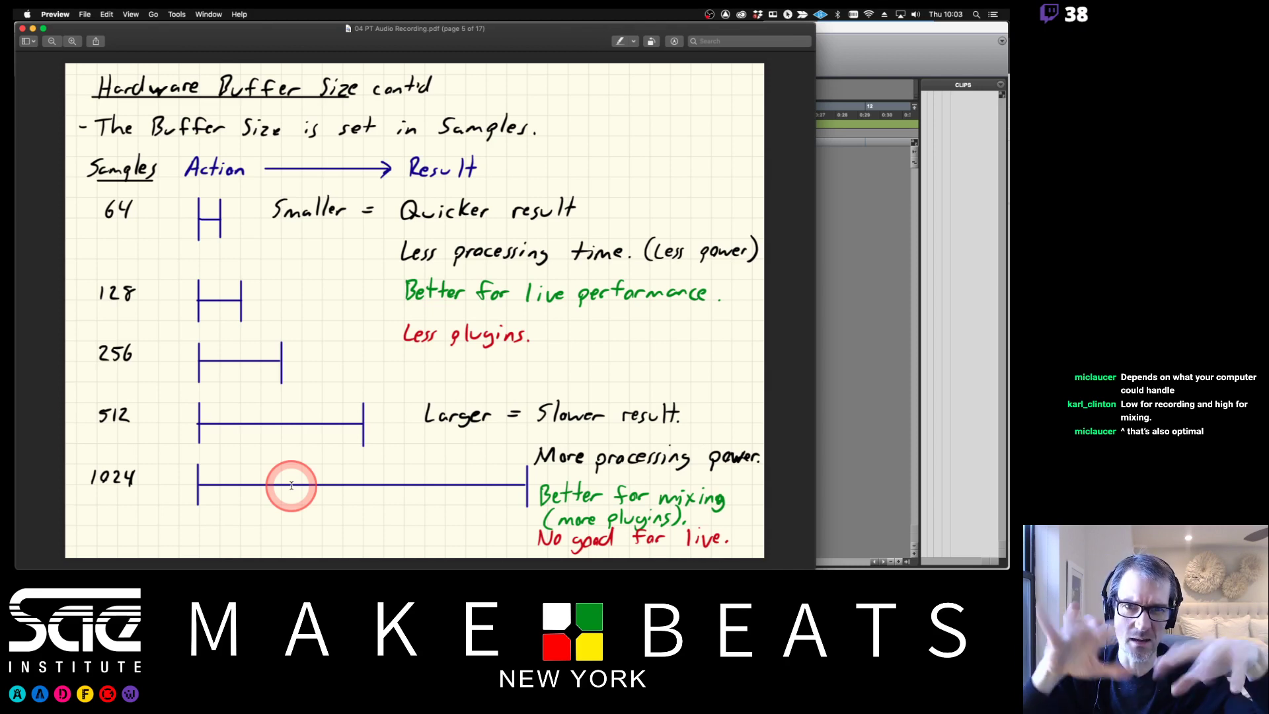
pyautogui.press('Right')
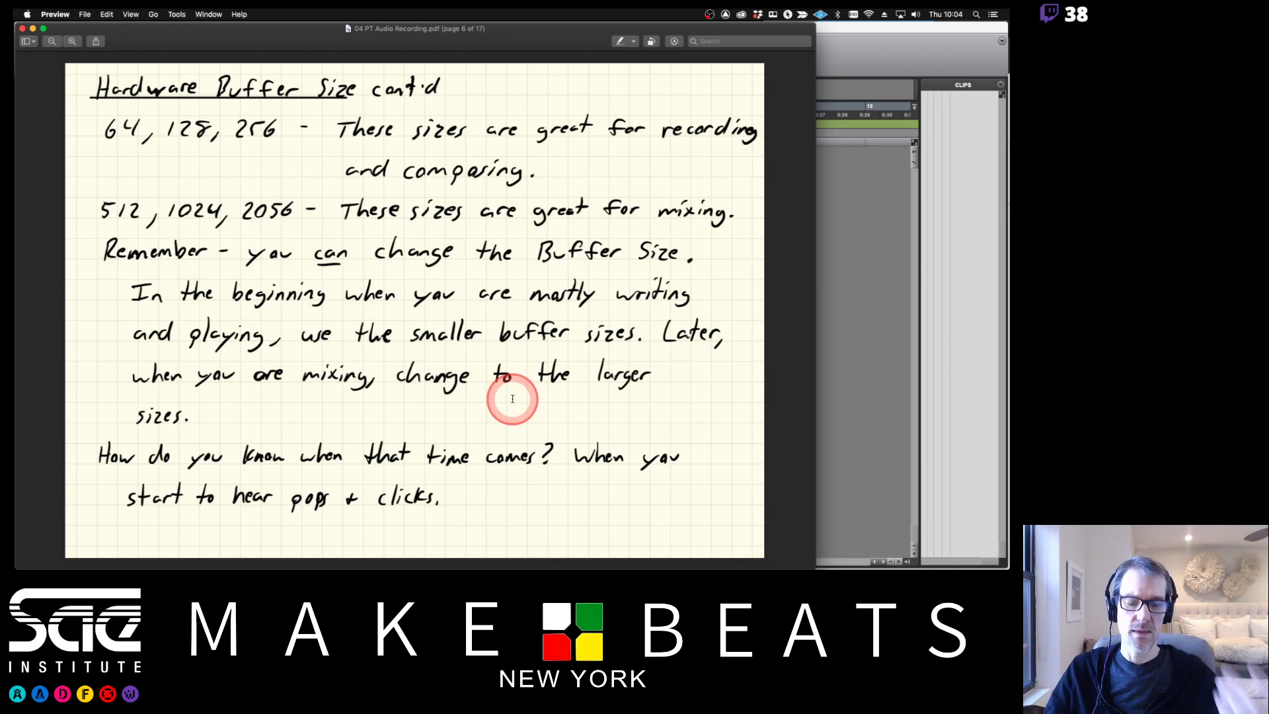
pyautogui.press('Left')
pyautogui.press('Right')
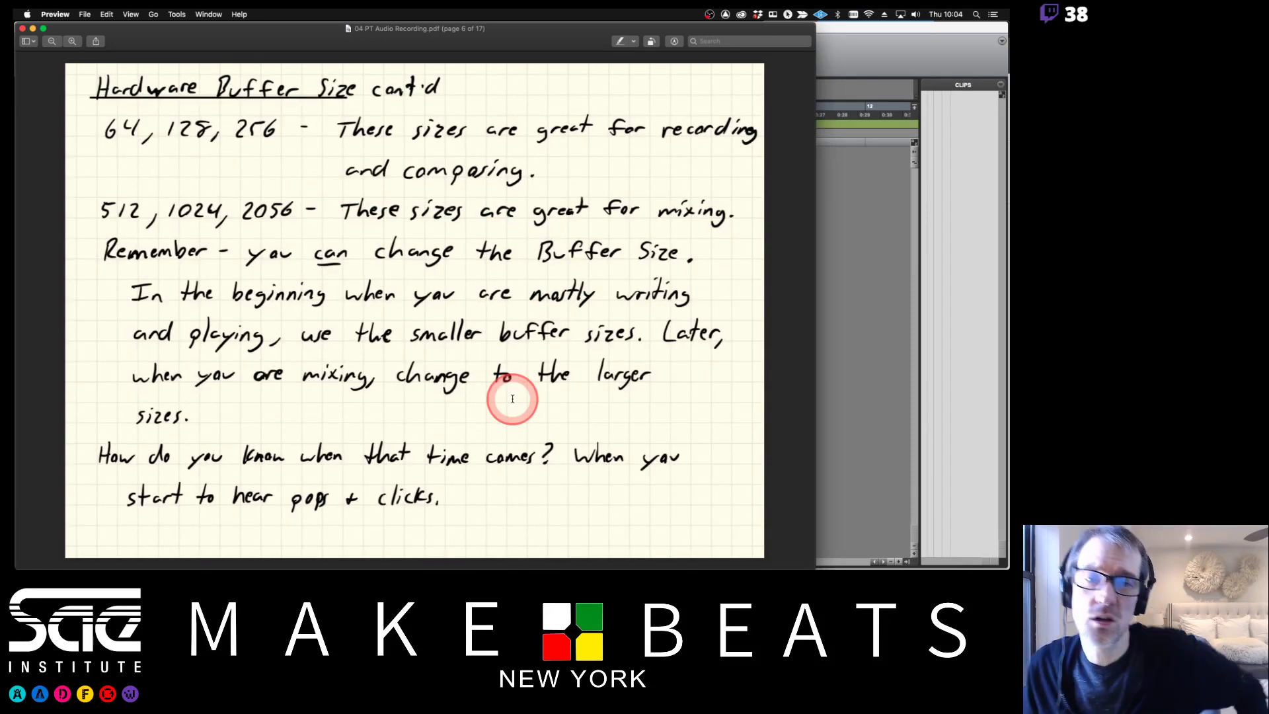
# Step: Check the computer's processor and memory in the About This Mac overview and return to Pro Tools
pyautogui.click(28, 13)
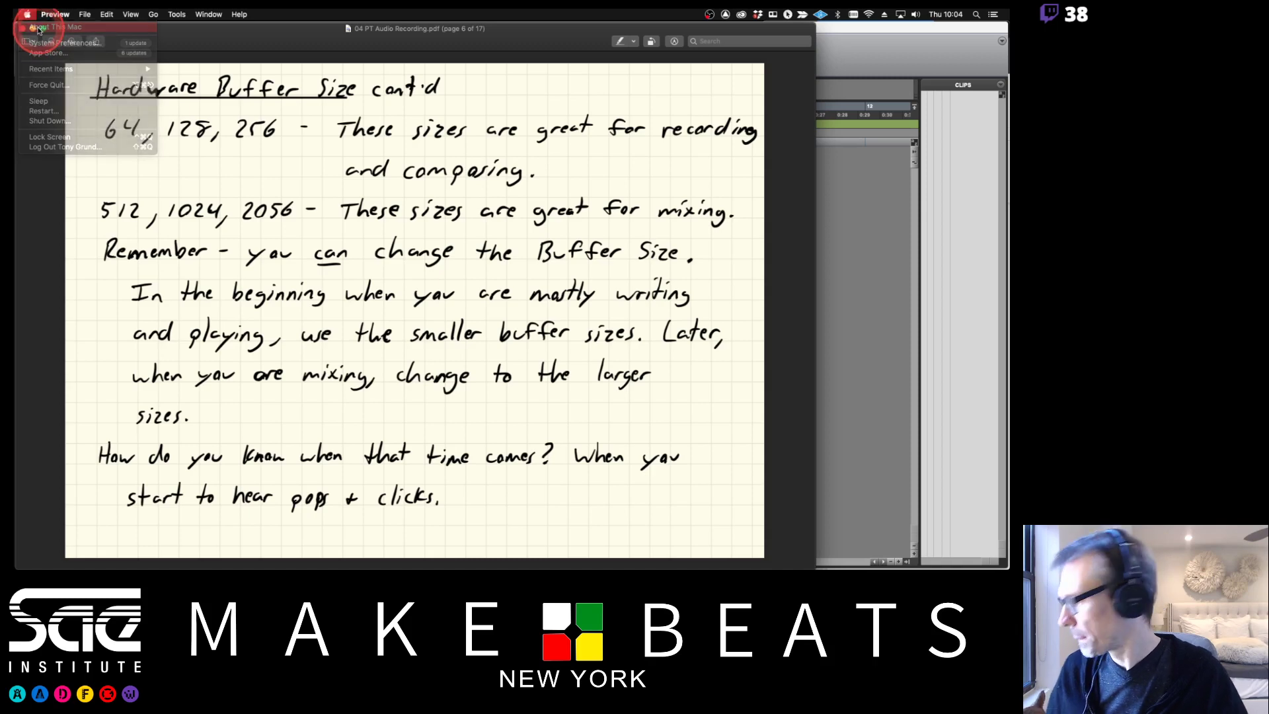
pyautogui.click(39, 27)
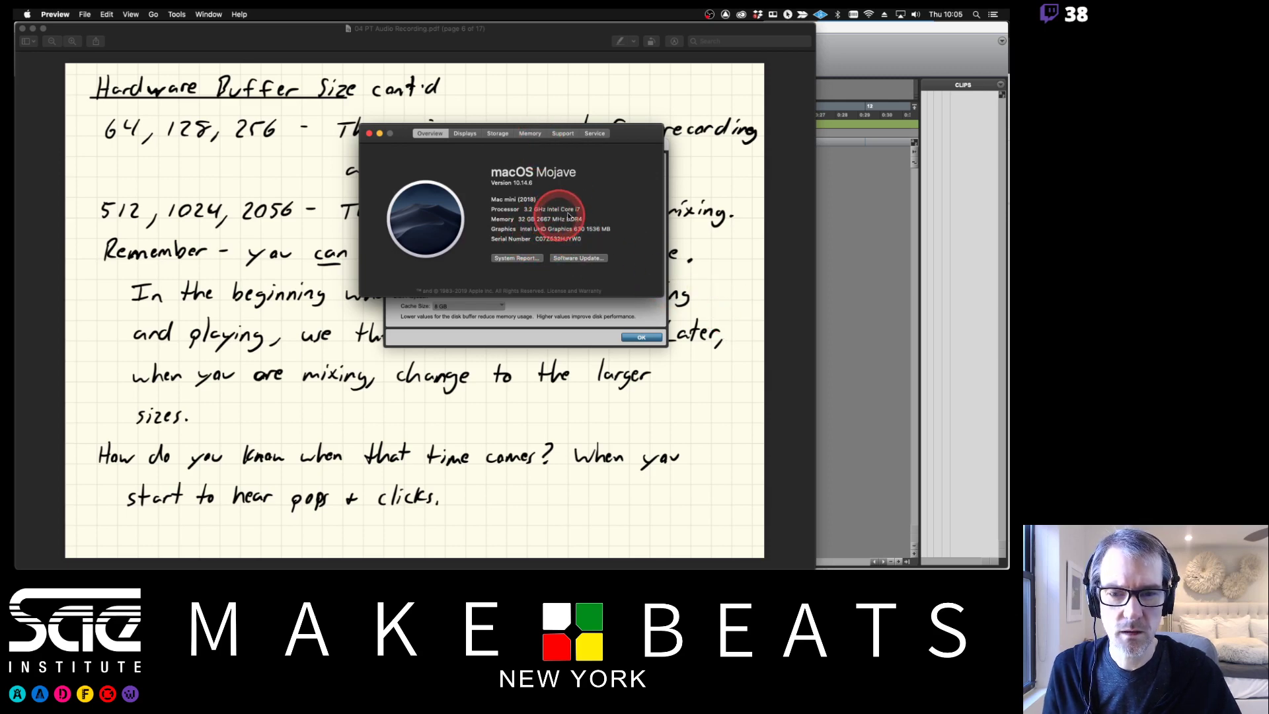
pyautogui.click(836, 56)
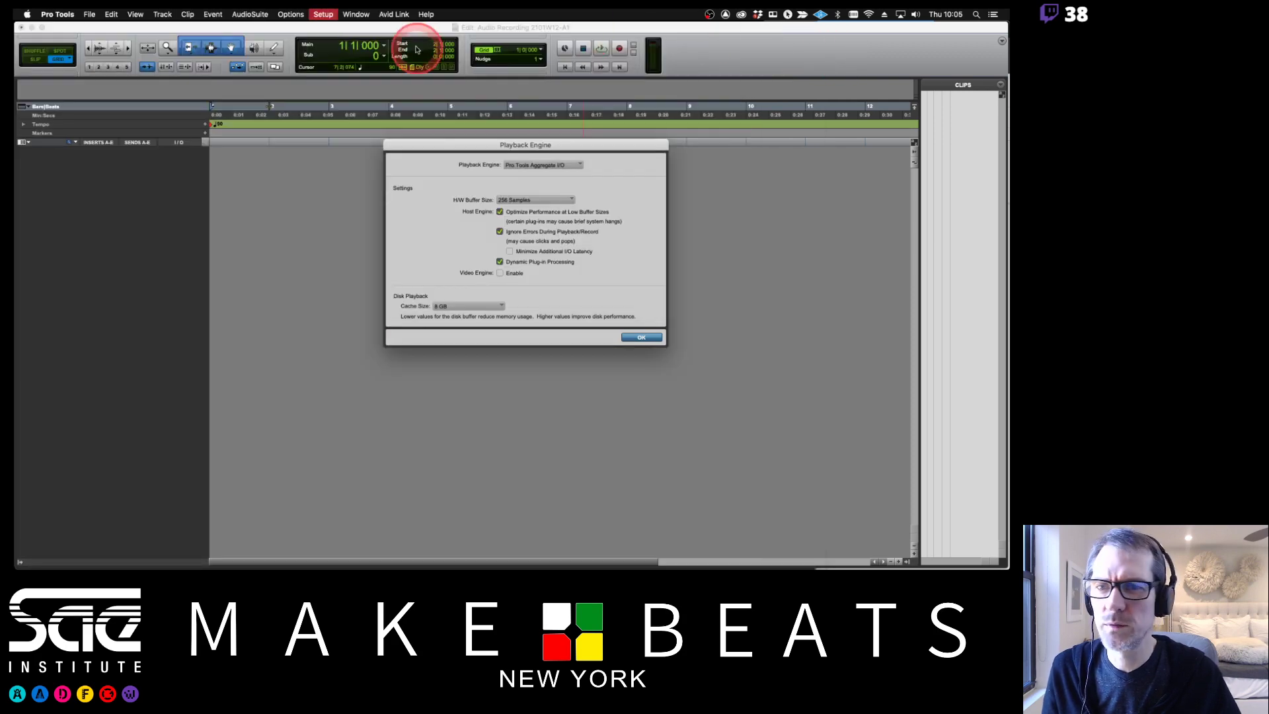
# Step: Close the Playback Engine settings, then show the System Usage window and place it over the timeline, below the transport controls
pyautogui.click(639, 338)
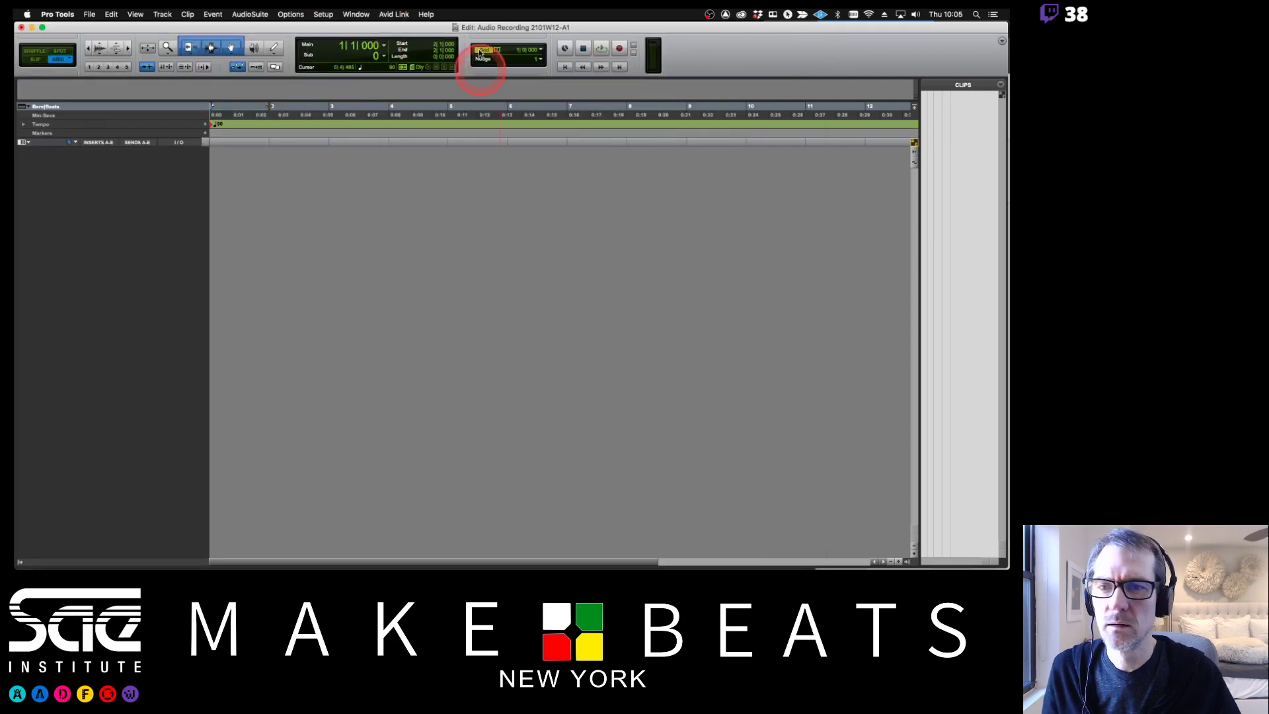
pyautogui.click(356, 13)
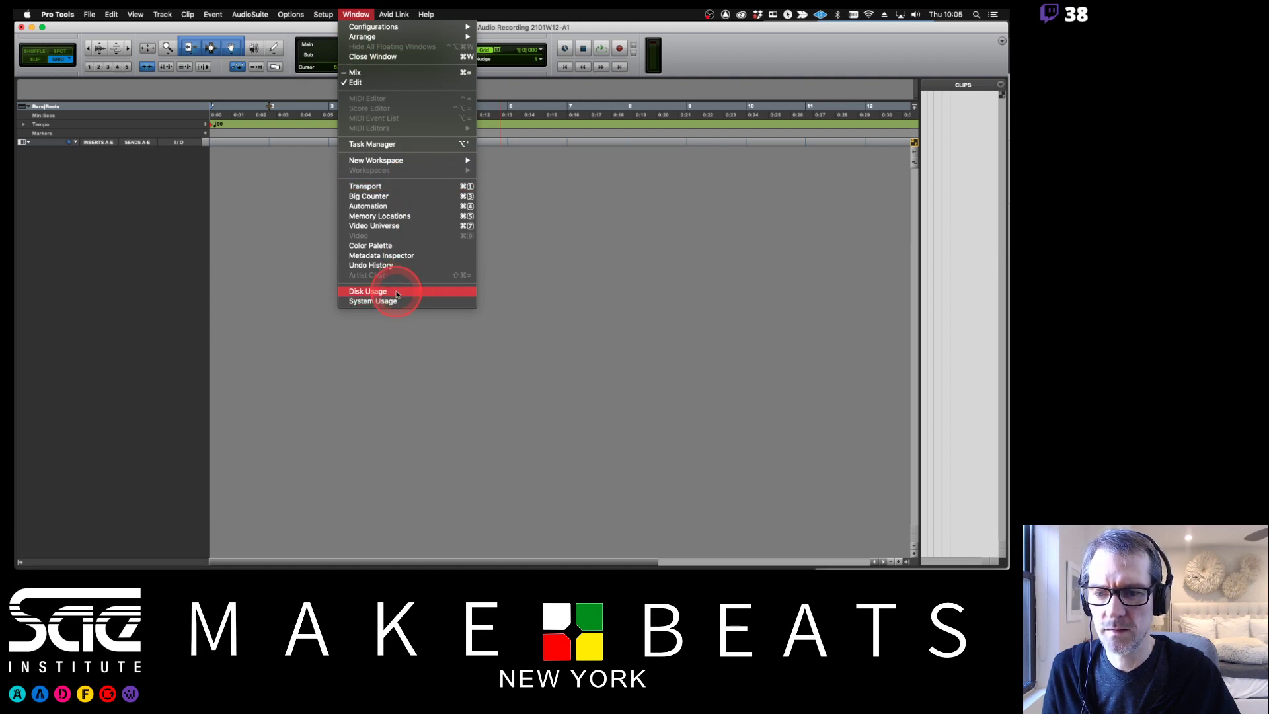
pyautogui.click(396, 301)
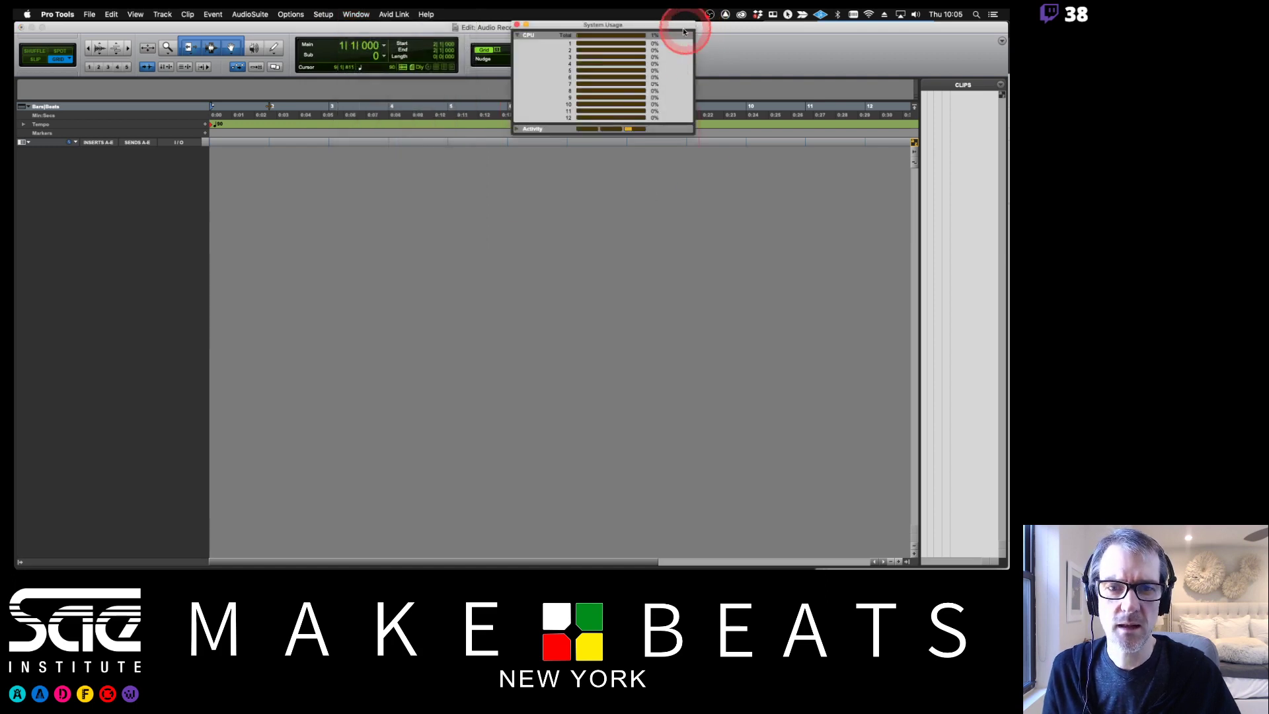
pyautogui.moveTo(679, 24); pyautogui.dragTo(708, 118)
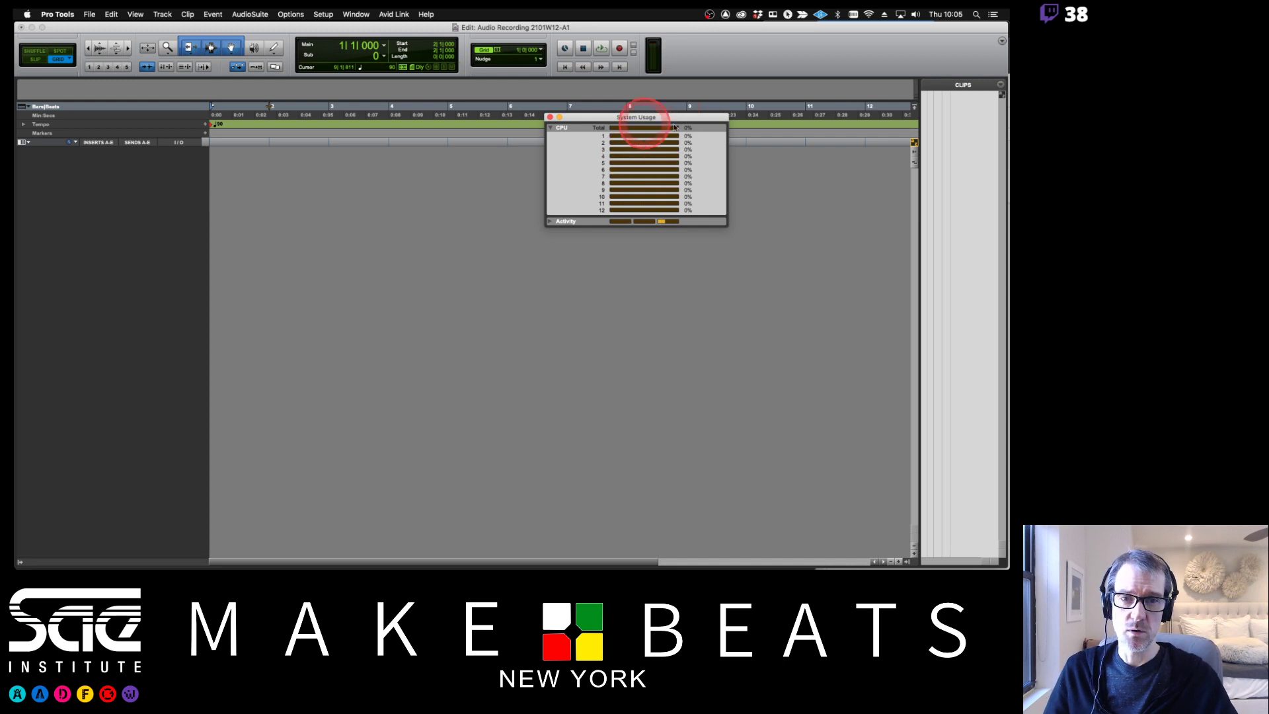
pyautogui.click(739, 48)
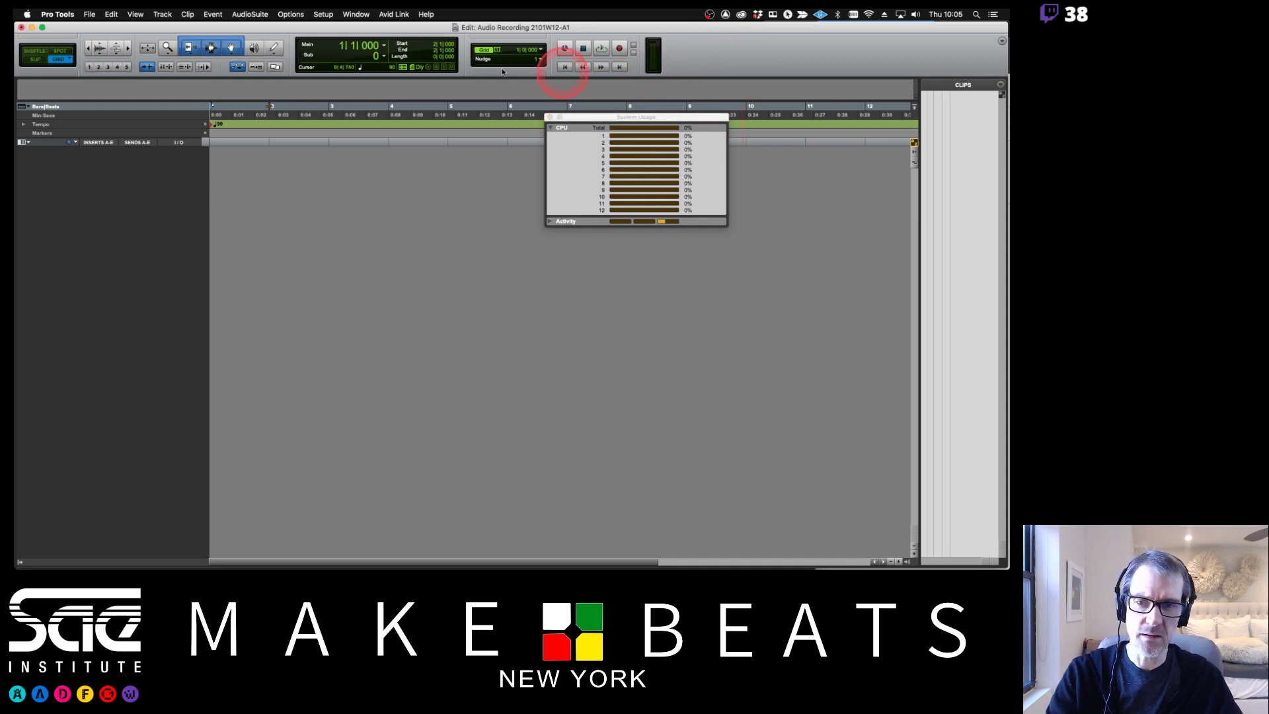
# Step: Set the Playback Engine's H/W Buffer Size to 128 Samples and move the dialog to partly reveal the CPU meters
pyautogui.click(323, 14)
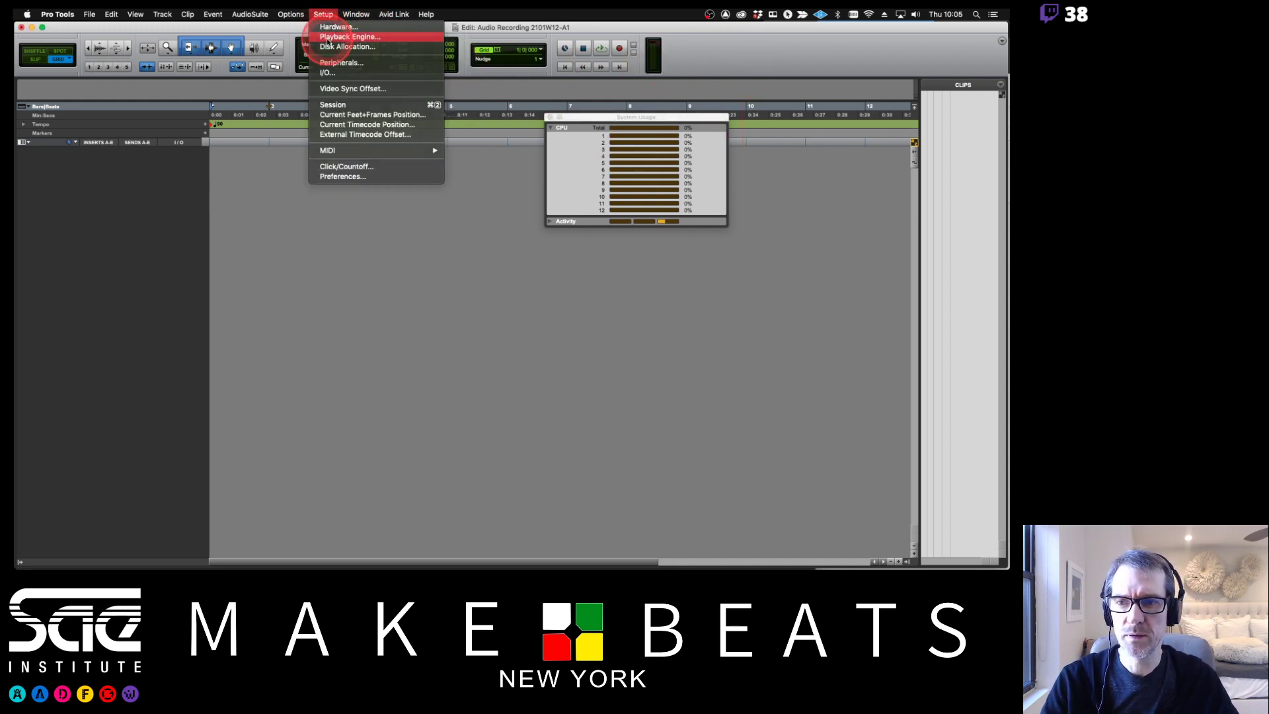
pyautogui.click(326, 36)
pyautogui.click(495, 195)
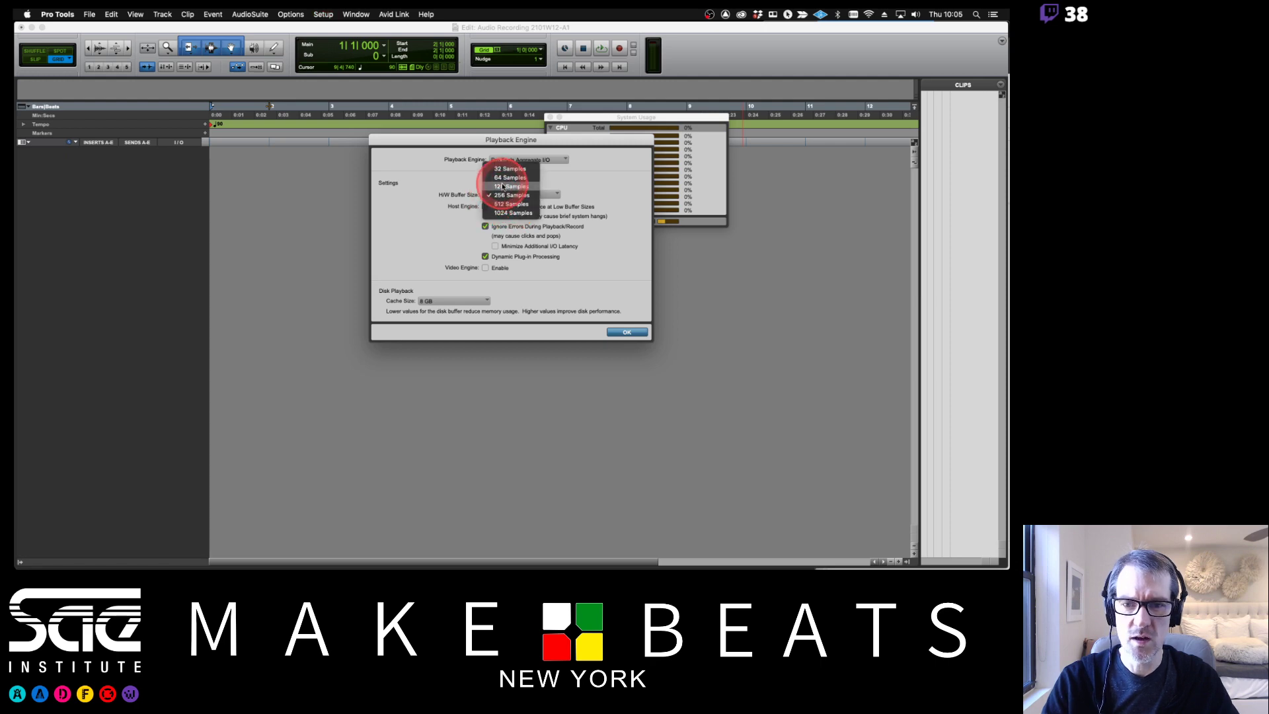
pyautogui.click(500, 186)
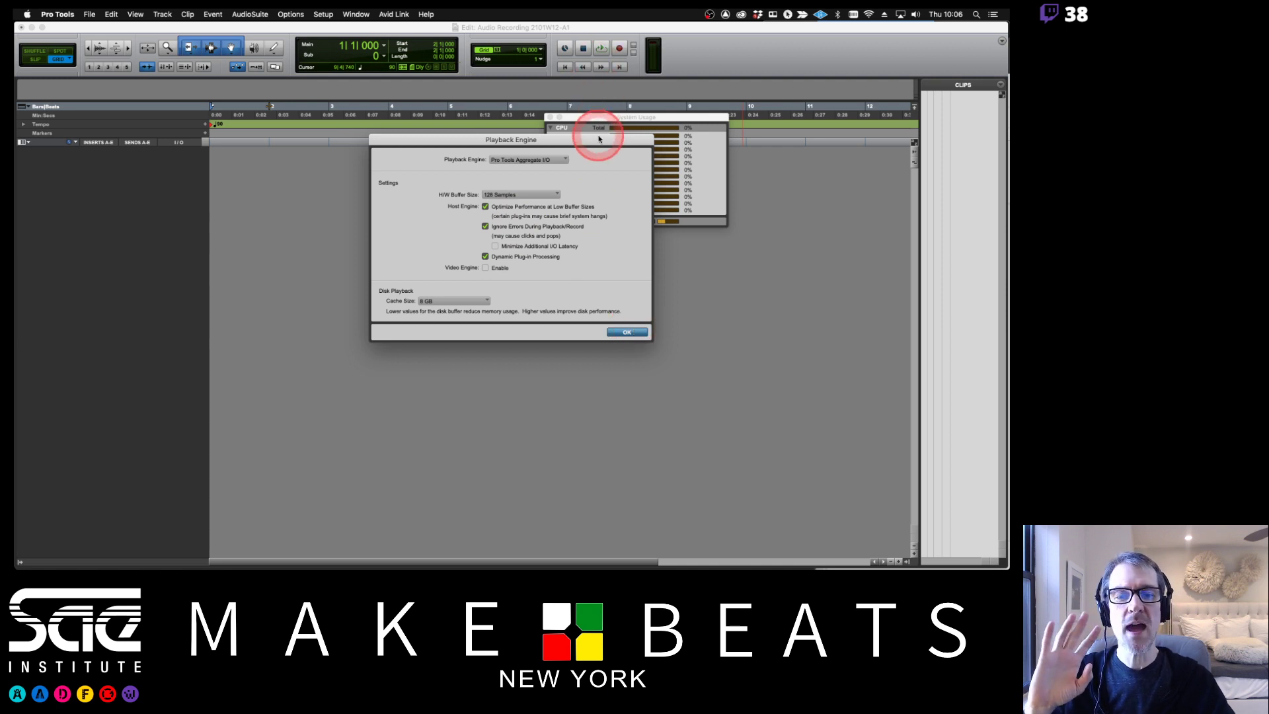
pyautogui.moveTo(600, 139); pyautogui.dragTo(639, 155)
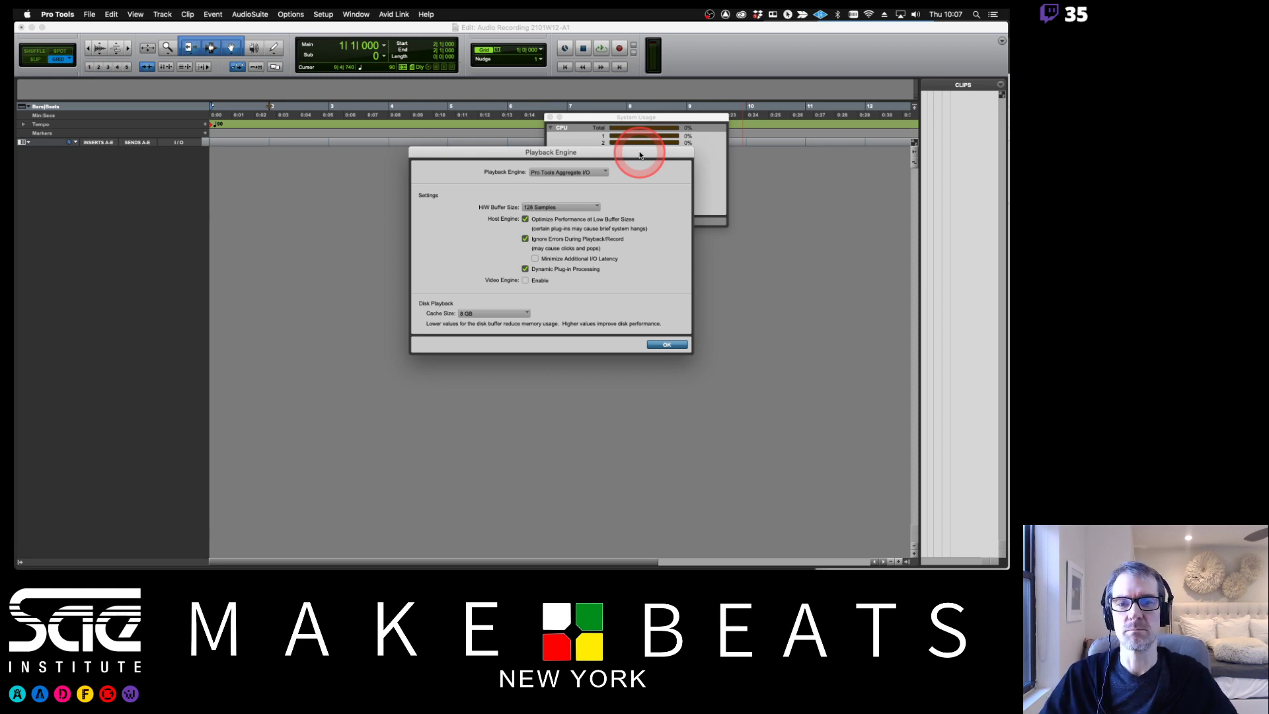
# Step: Switch to Finder, bring the About This Mac window forward and highlight the memory size and the processor model
pyautogui.press('super+Tab')
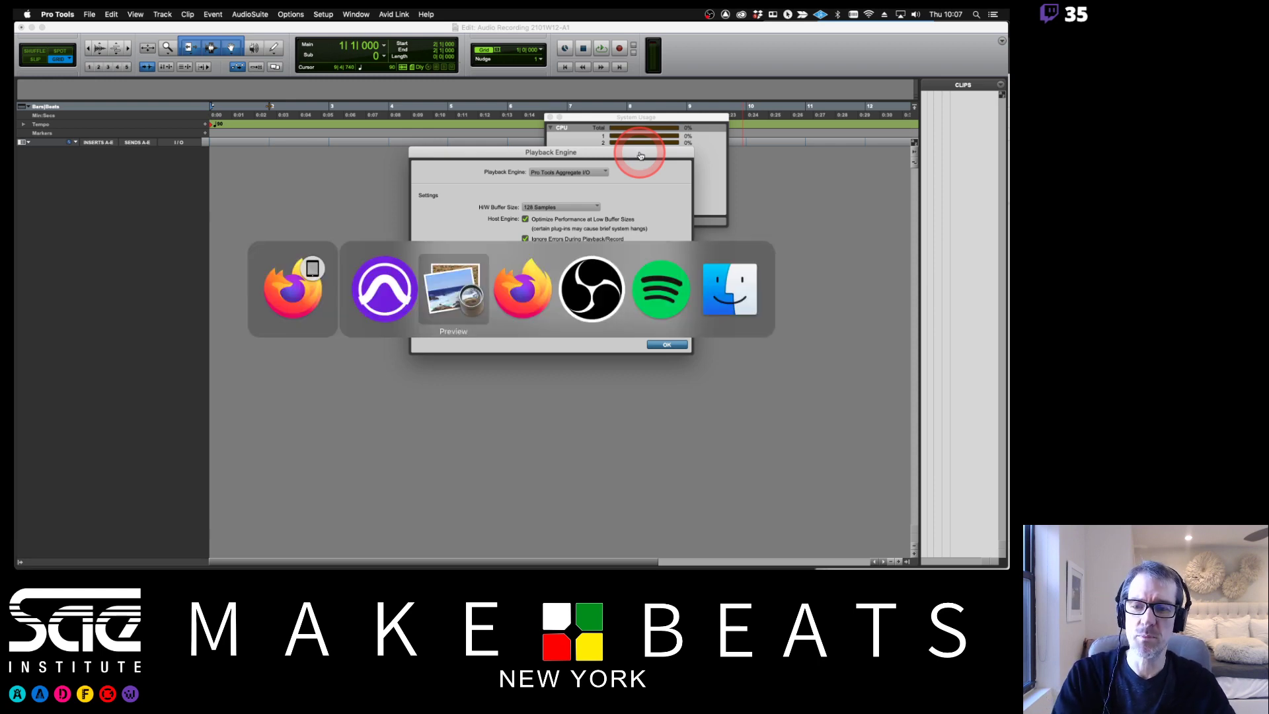
pyautogui.click(729, 296)
pyautogui.moveTo(15, 12)
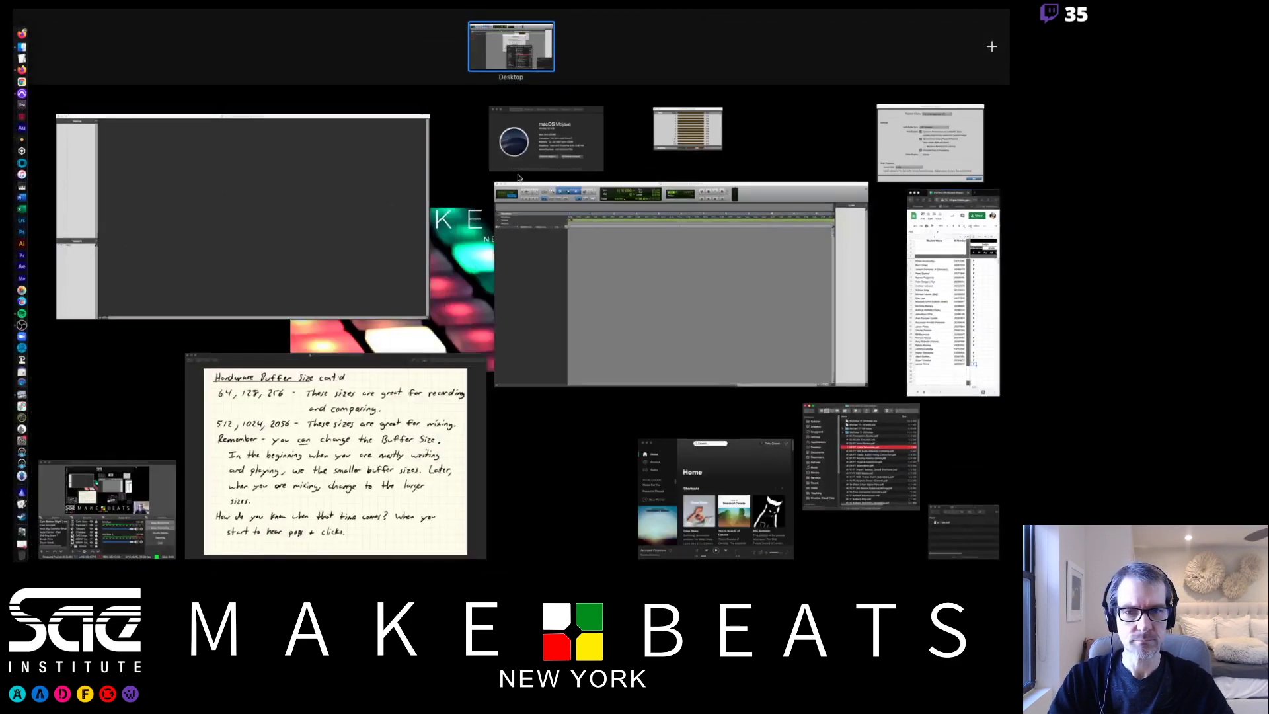
pyautogui.click(582, 125)
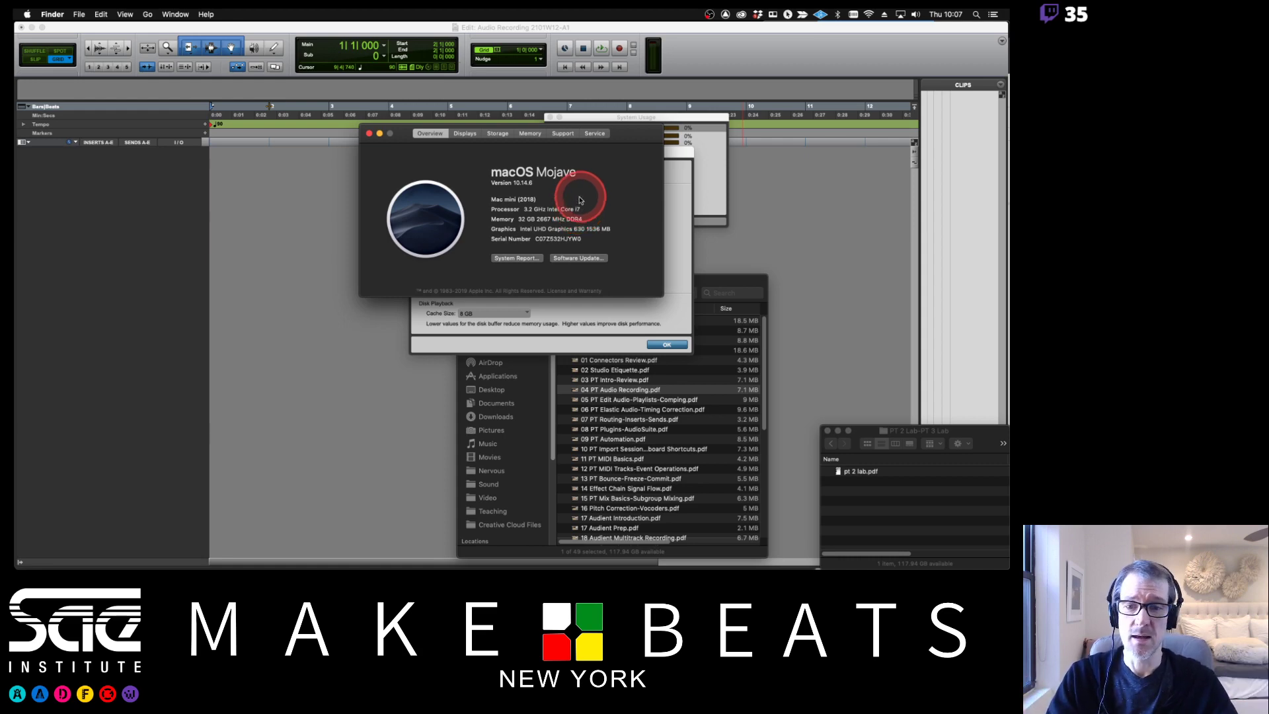
pyautogui.doubleClick(522, 219)
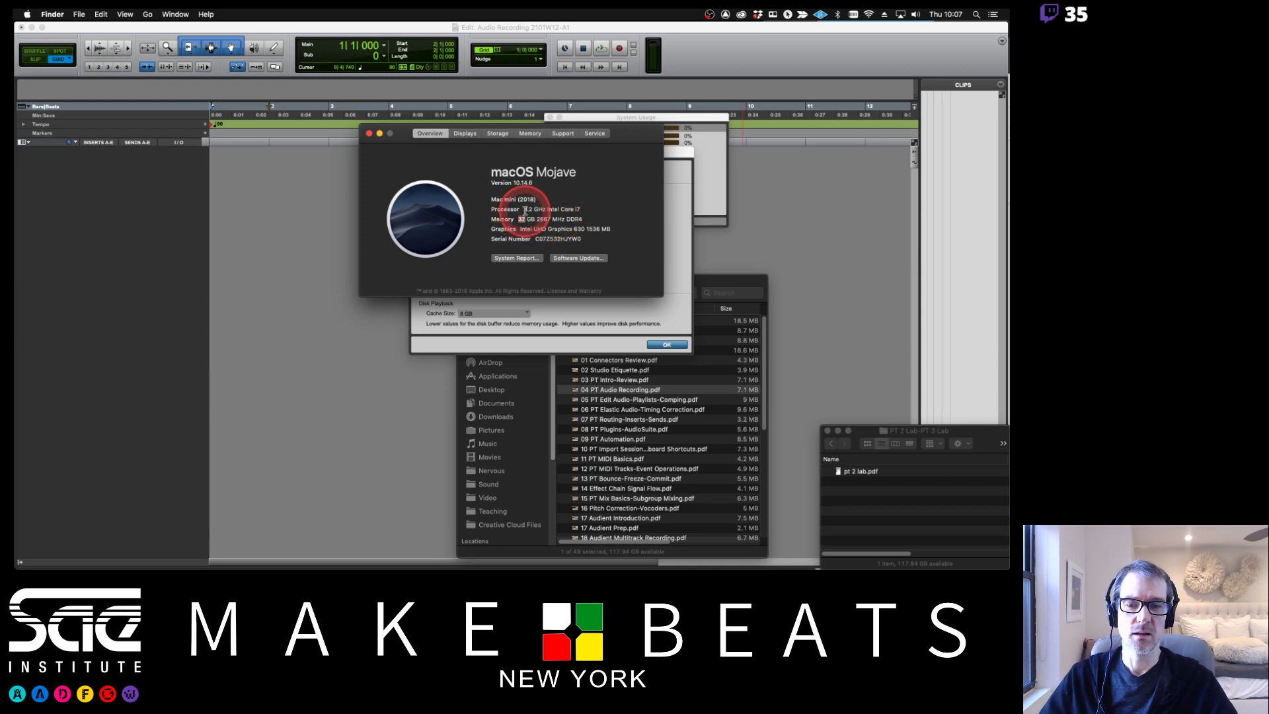
pyautogui.moveTo(400, 134); pyautogui.dragTo(432, 263)
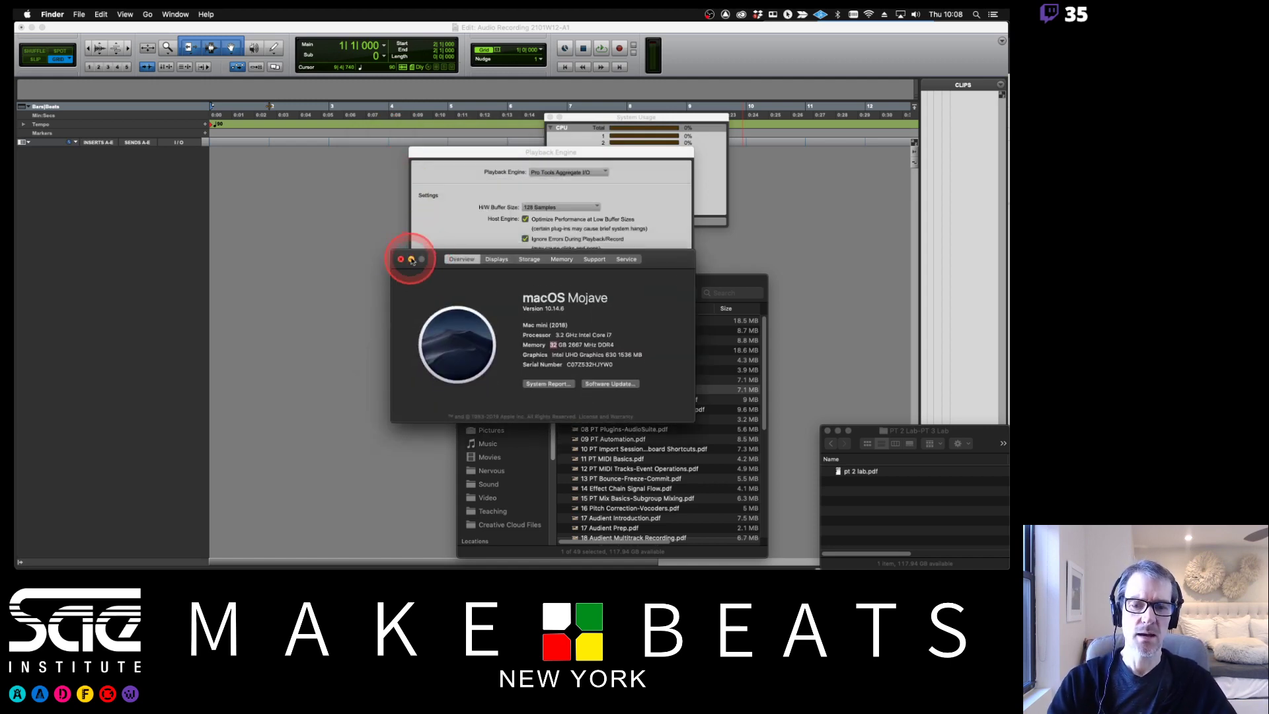
pyautogui.moveTo(556, 335); pyautogui.dragTo(615, 336)
pyautogui.click(607, 334)
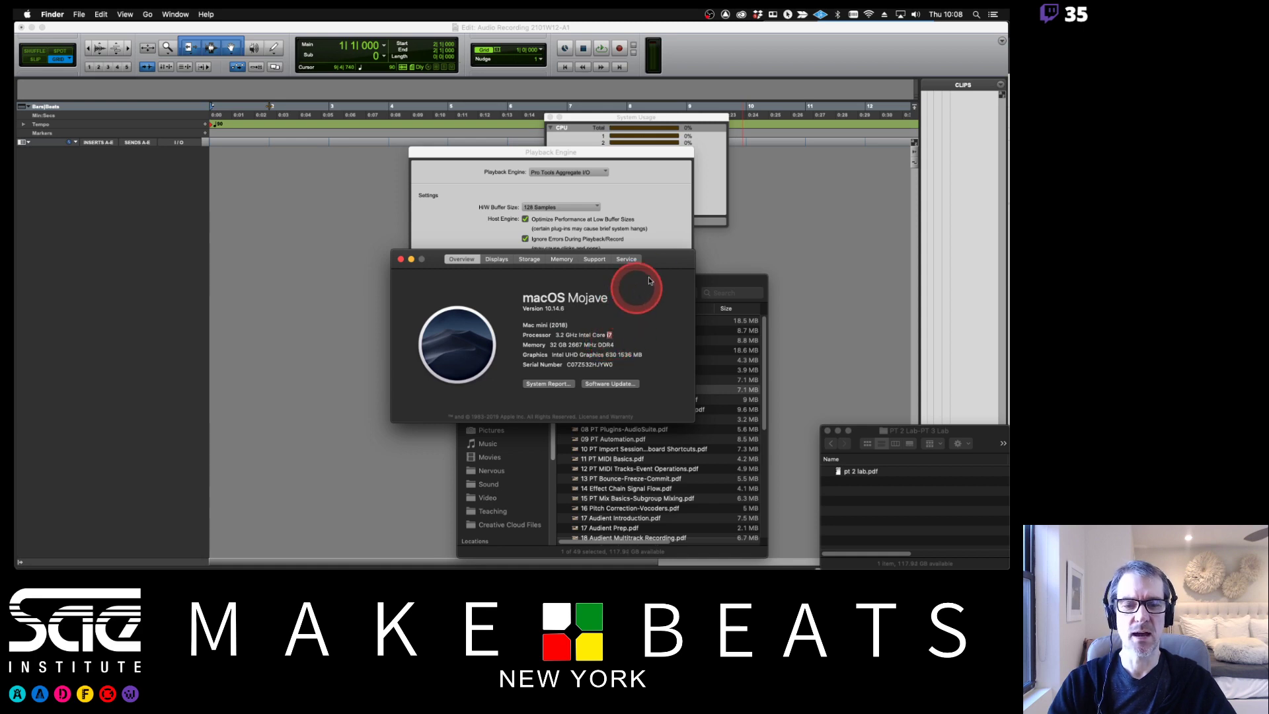
# Step: Close the About This Mac window and return to the H/W Buffer Size setting in the Pro Tools Playback Engine dialog
pyautogui.moveTo(657, 260); pyautogui.dragTo(849, 262)
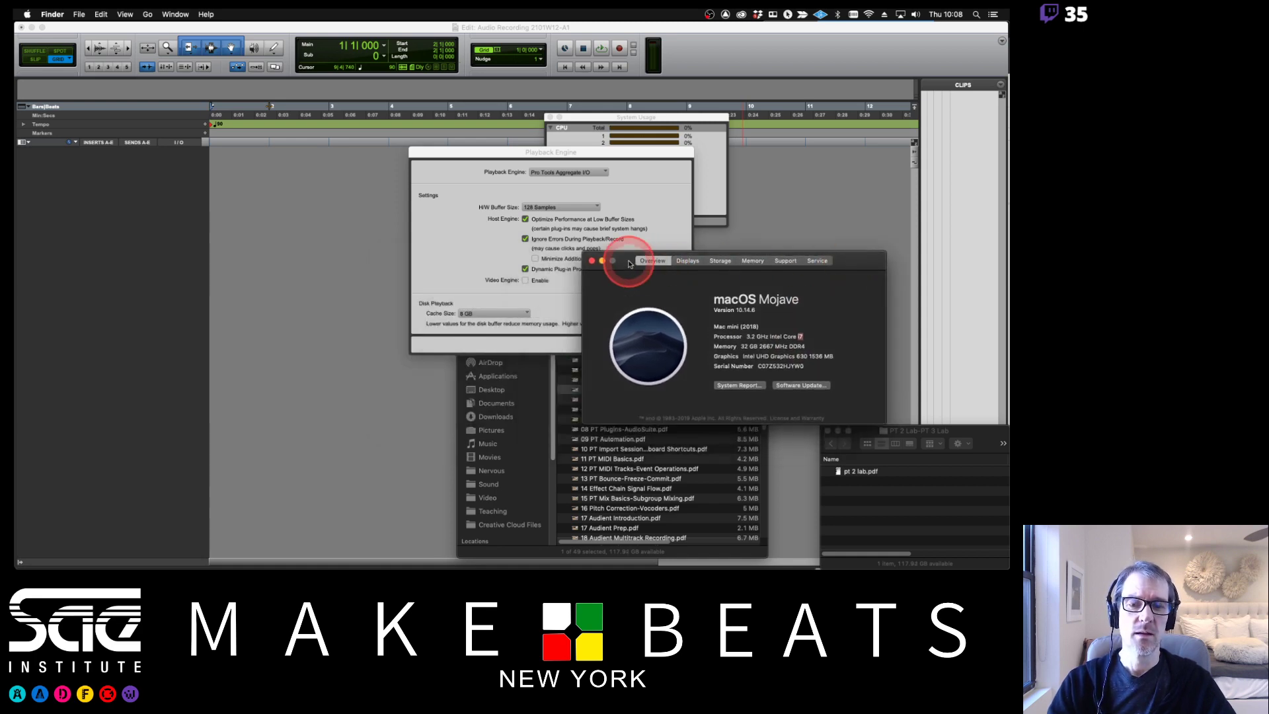
pyautogui.moveTo(628, 261); pyautogui.dragTo(617, 260)
pyautogui.press('super+w')
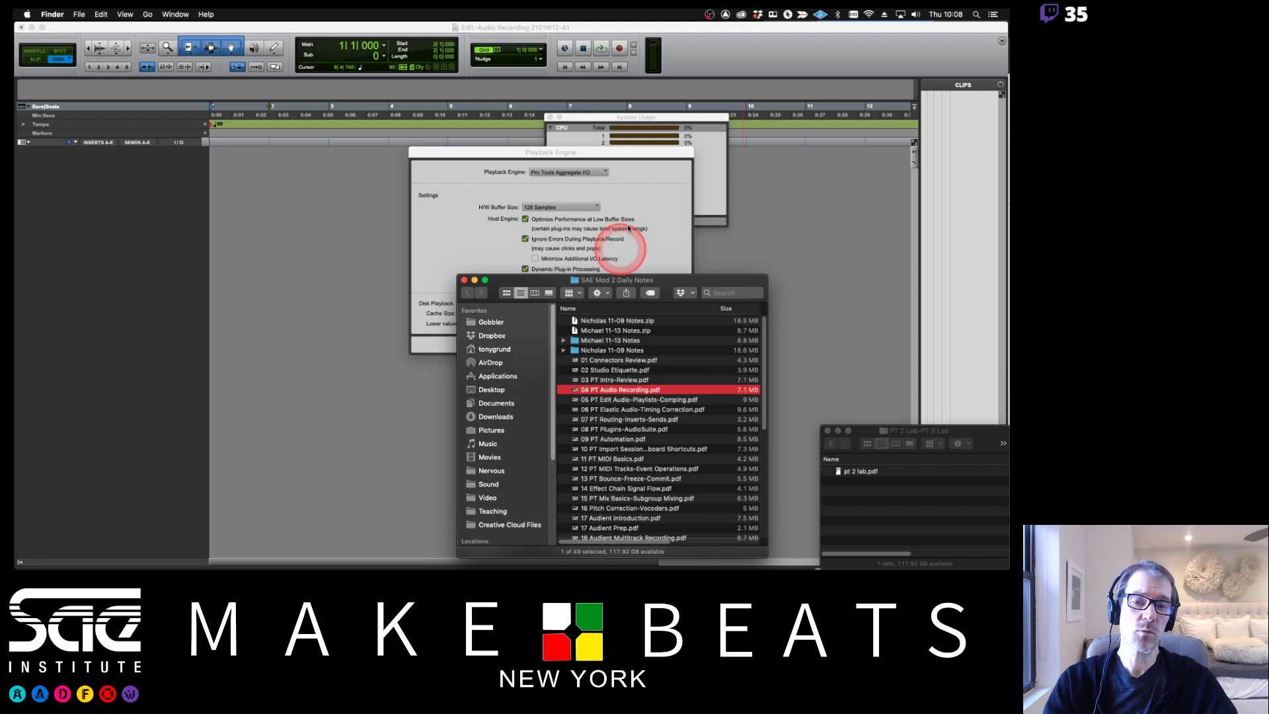
pyautogui.click(646, 154)
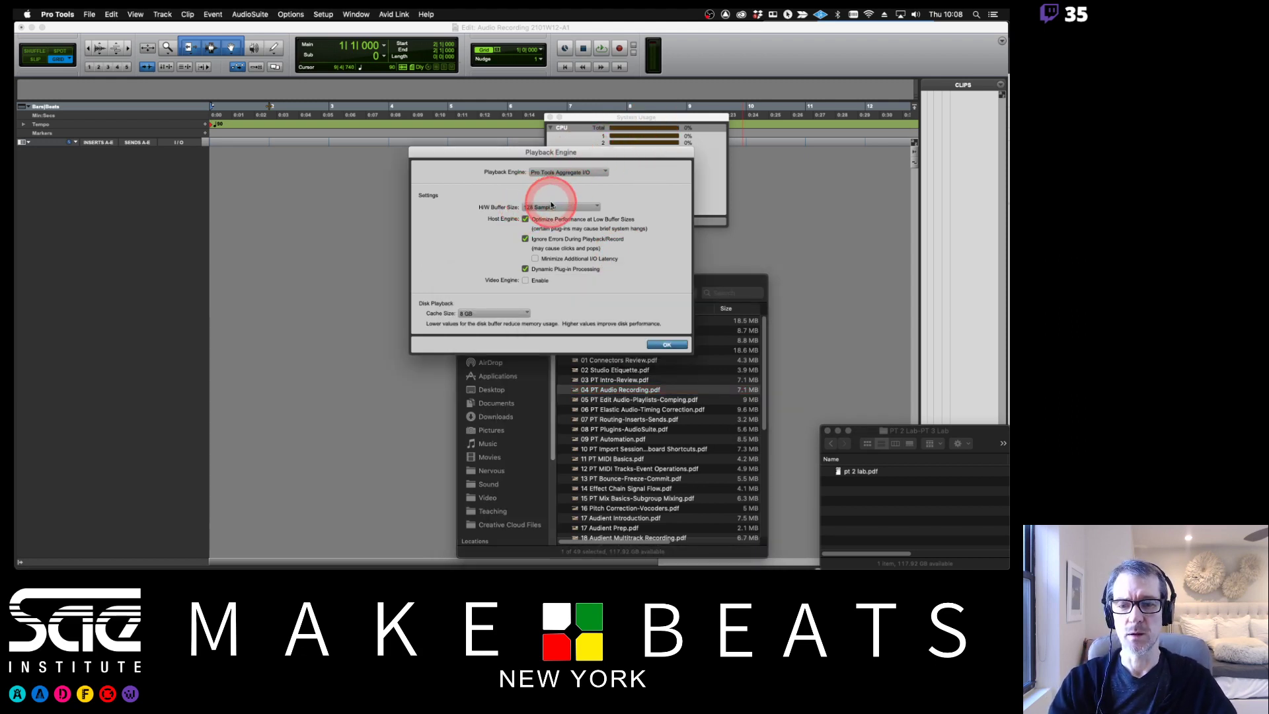
pyautogui.press('super+Tab')
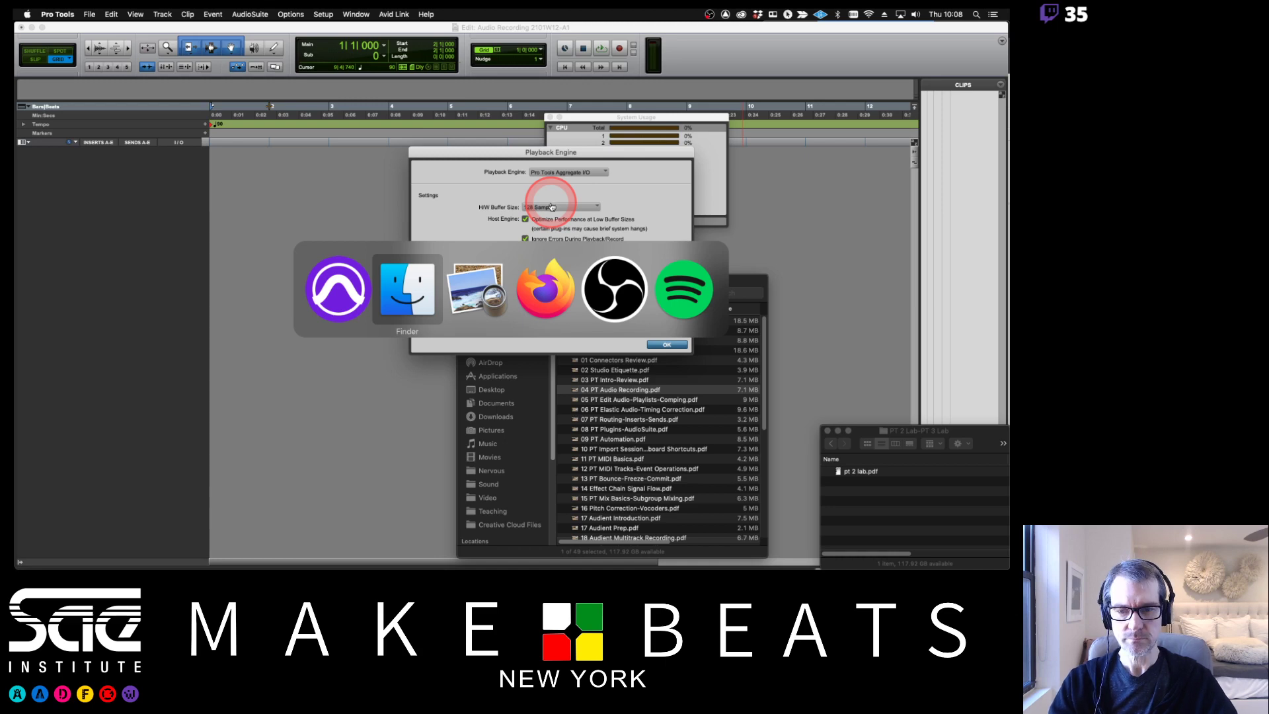
pyautogui.click(539, 206)
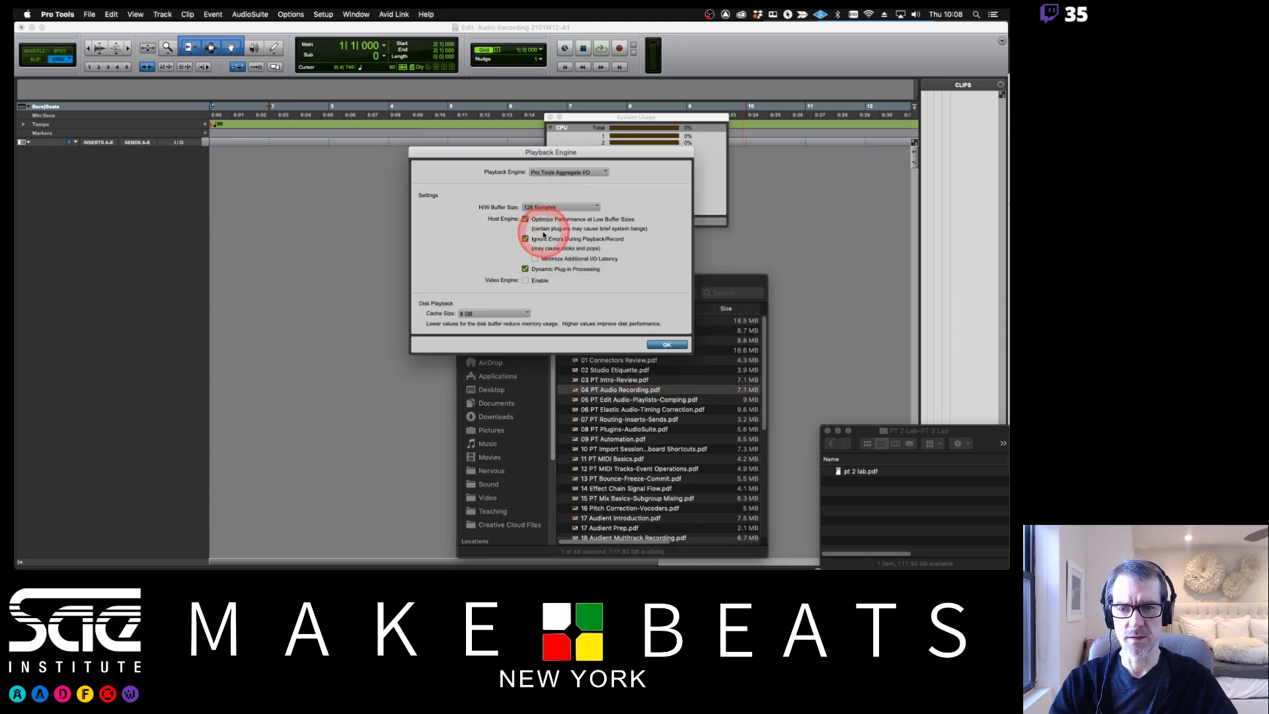
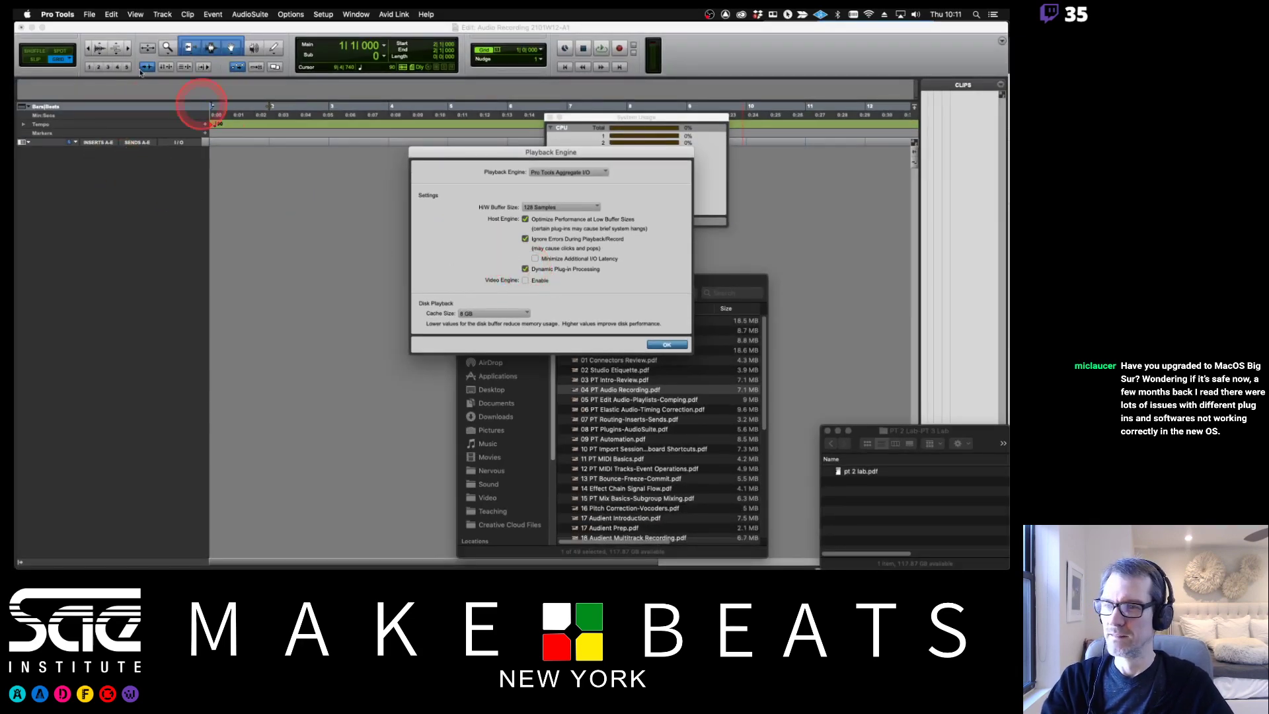
# Step: Check the installed macOS version in About This Mac and close the window
pyautogui.click(27, 13)
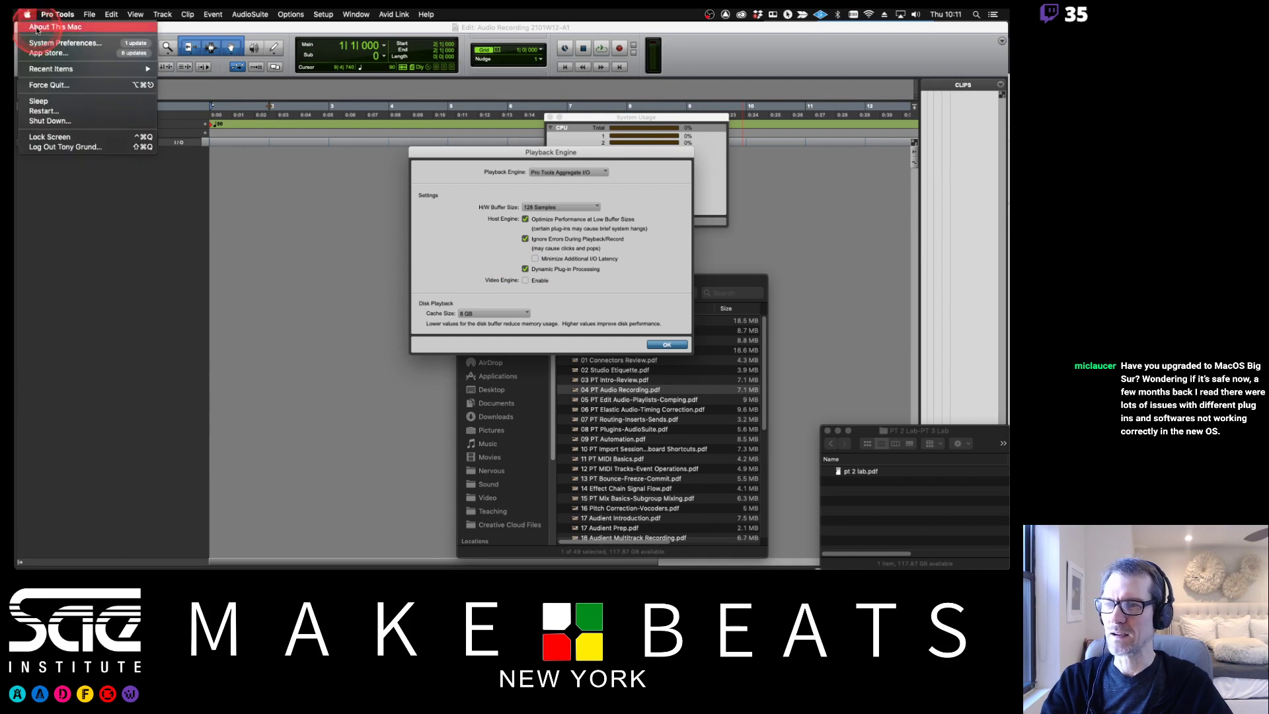
pyautogui.click(213, 81)
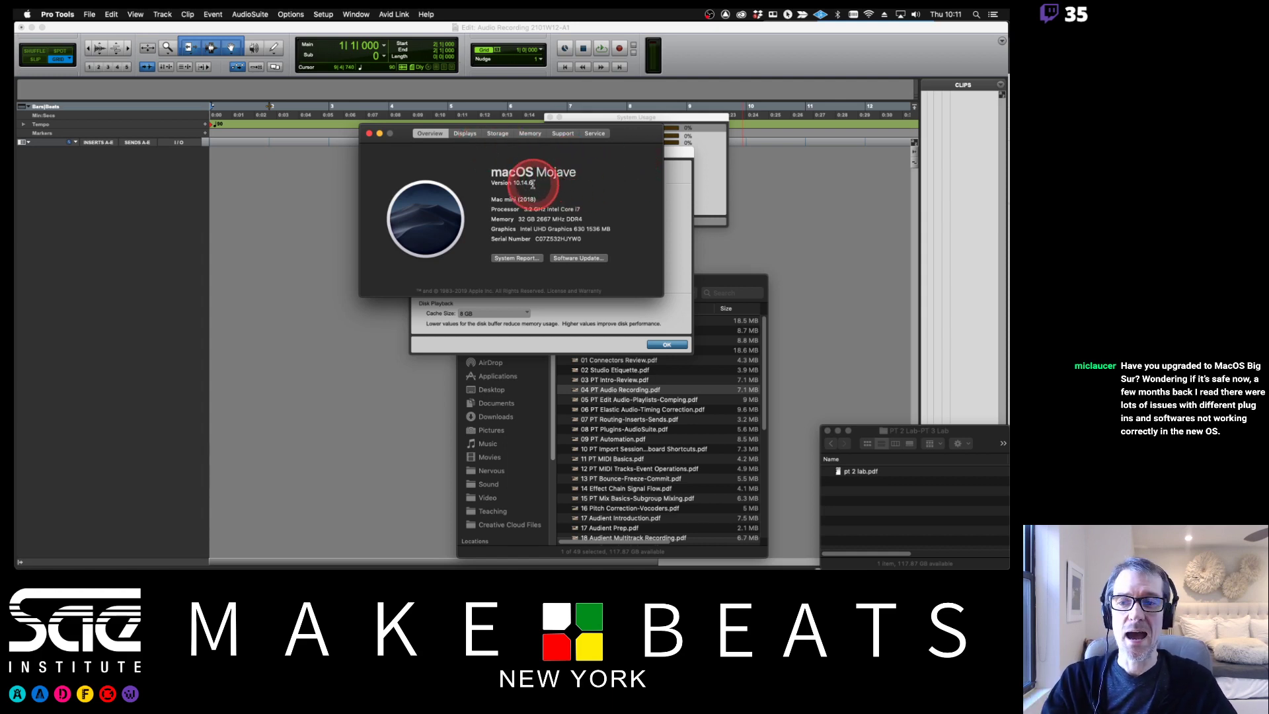
pyautogui.click(369, 134)
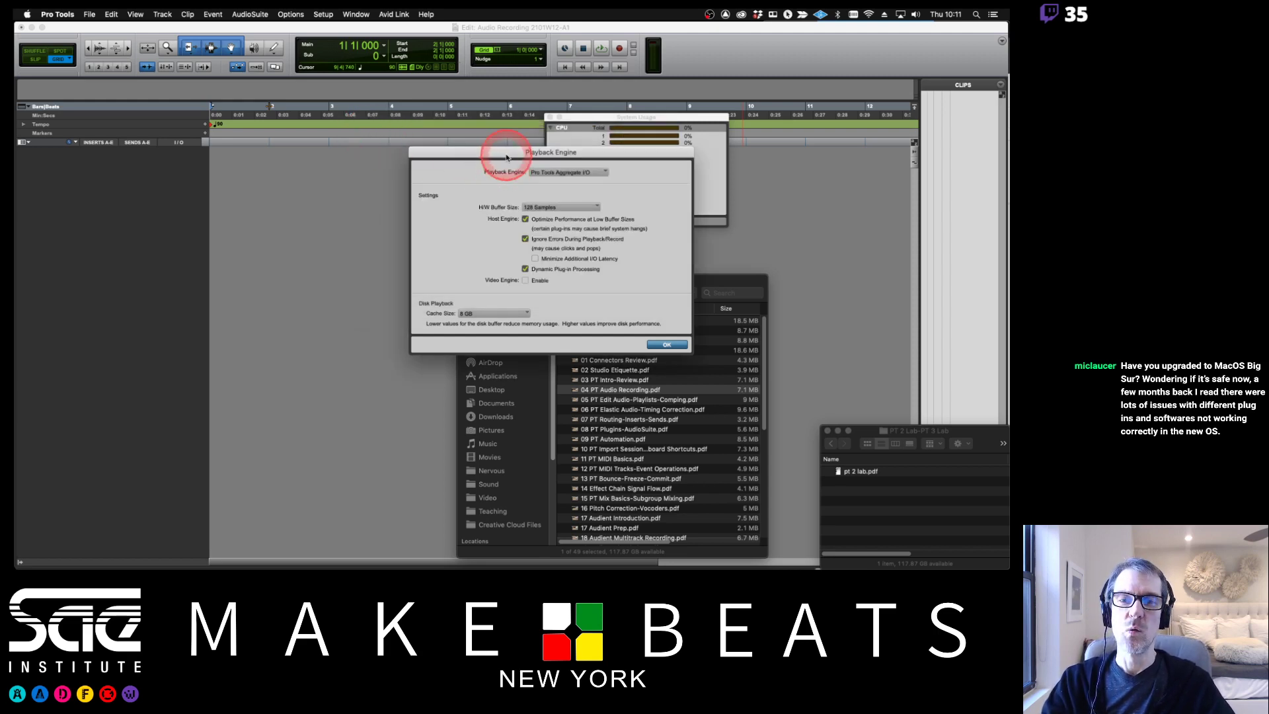
# Step: Move the Playback Engine dialog slightly up and review the available disk playback Cache Size options without changing the setting
pyautogui.moveTo(506, 157); pyautogui.dragTo(502, 135)
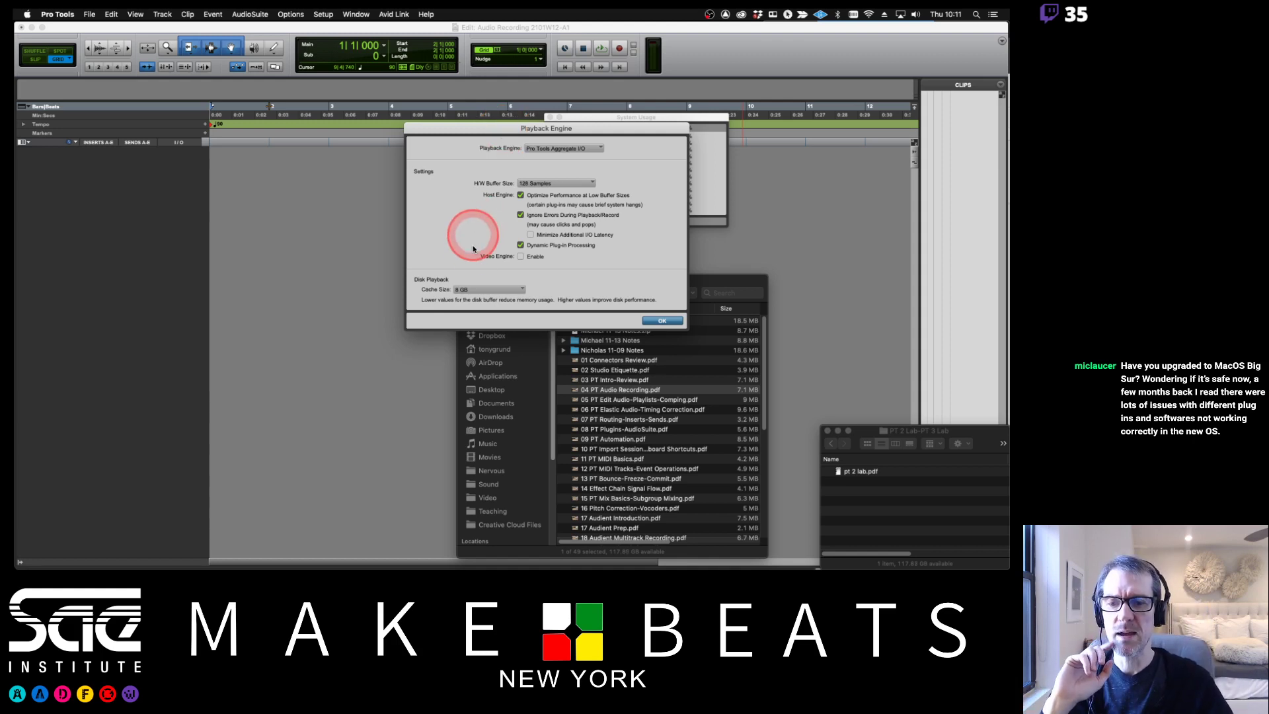
pyautogui.click(472, 291)
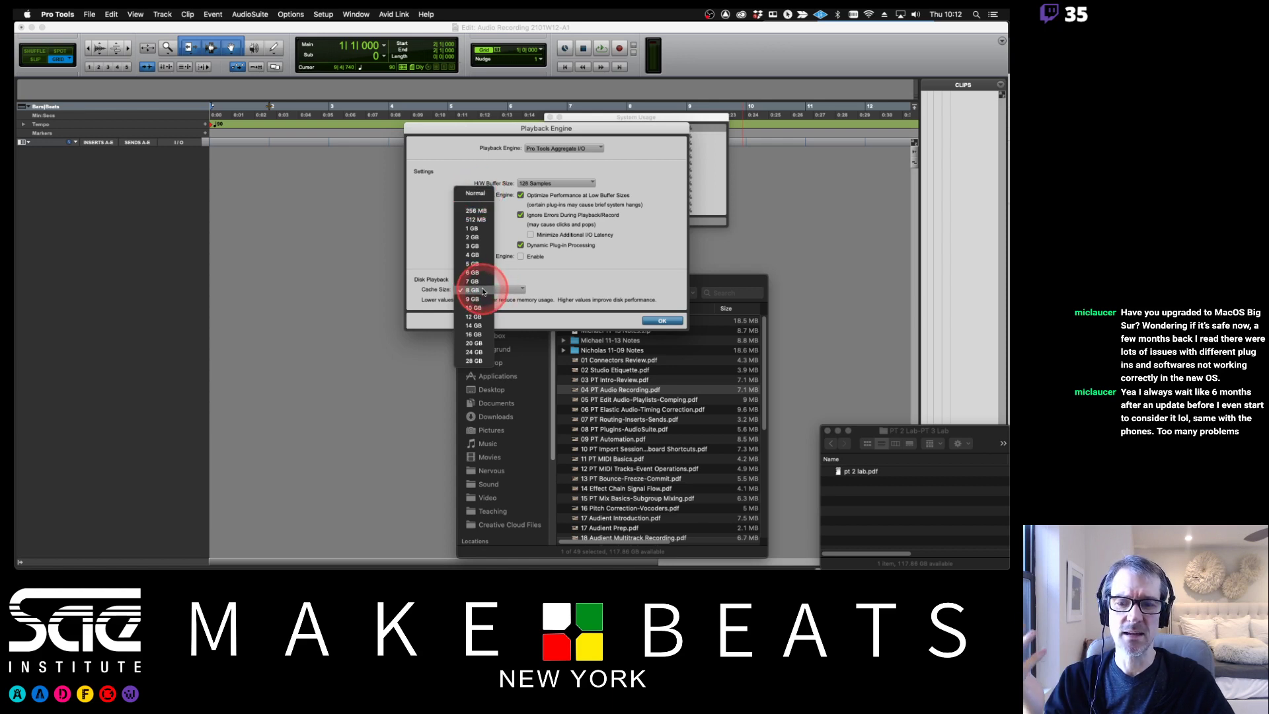
pyautogui.click(560, 278)
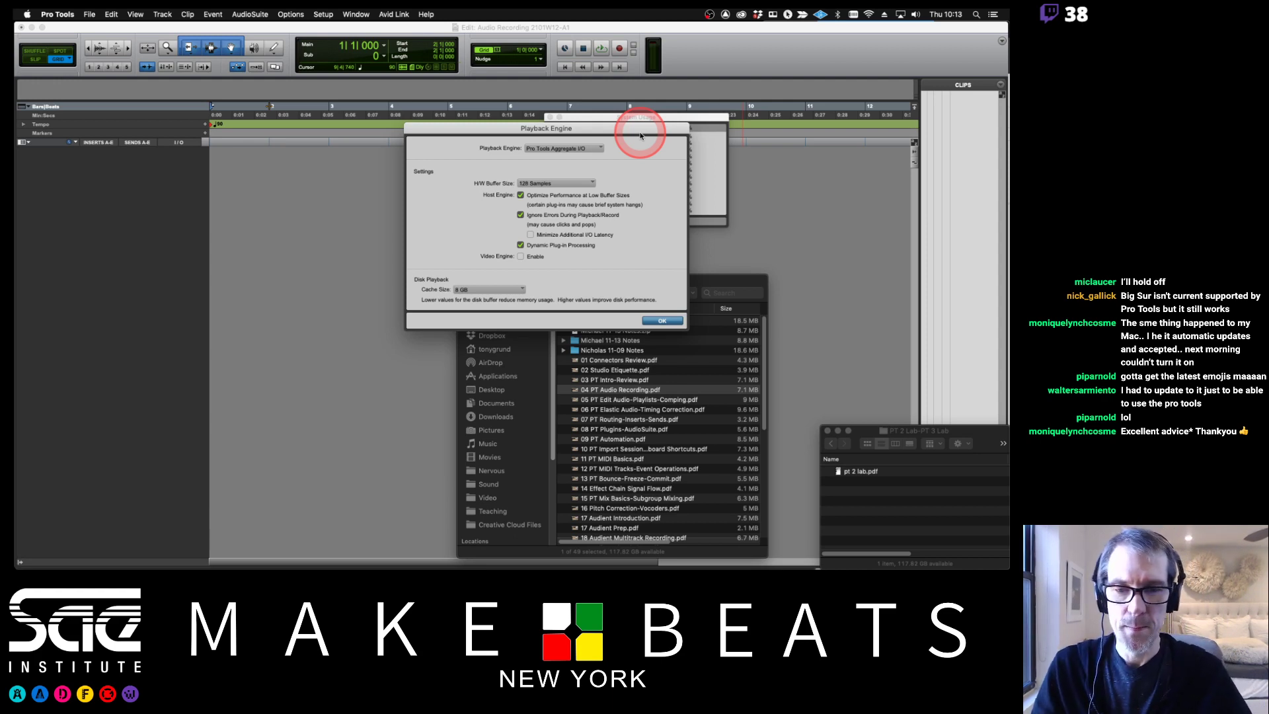
pyautogui.click(511, 291)
pyautogui.click(543, 294)
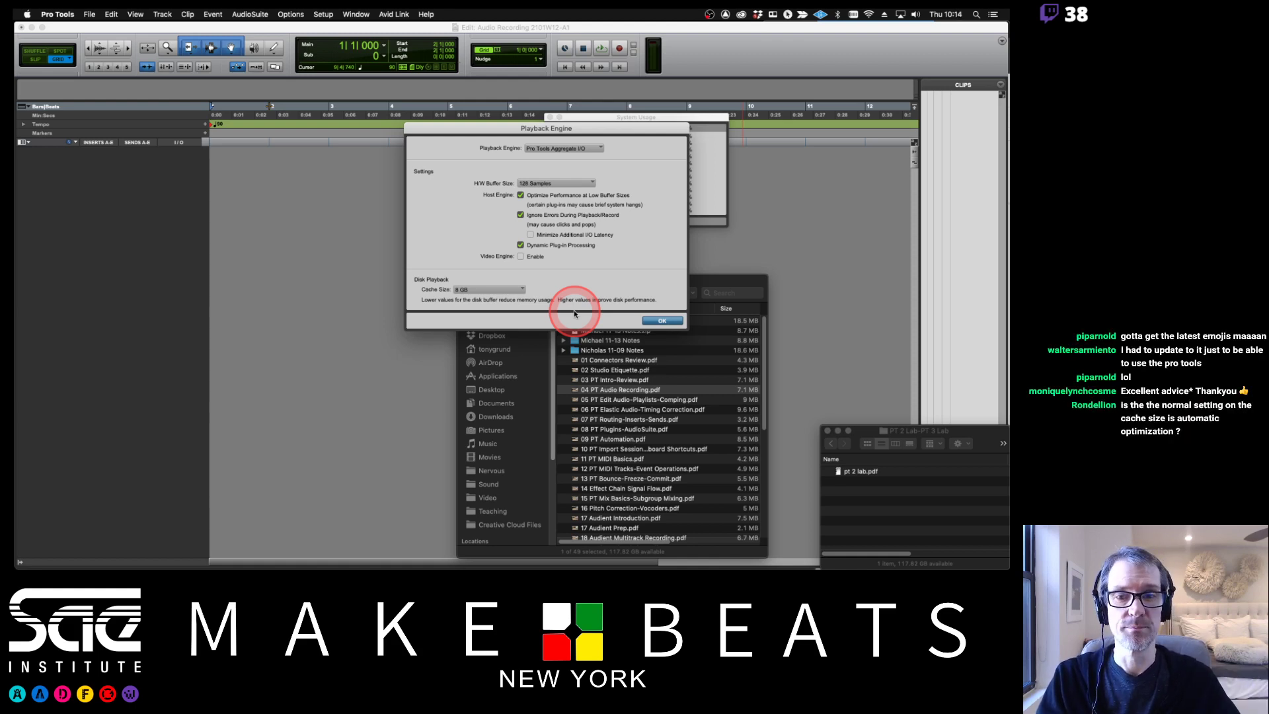
# Step: Switch to the audio recording notes in Preview and advance to the Import Audio page
pyautogui.press('super+Tab')
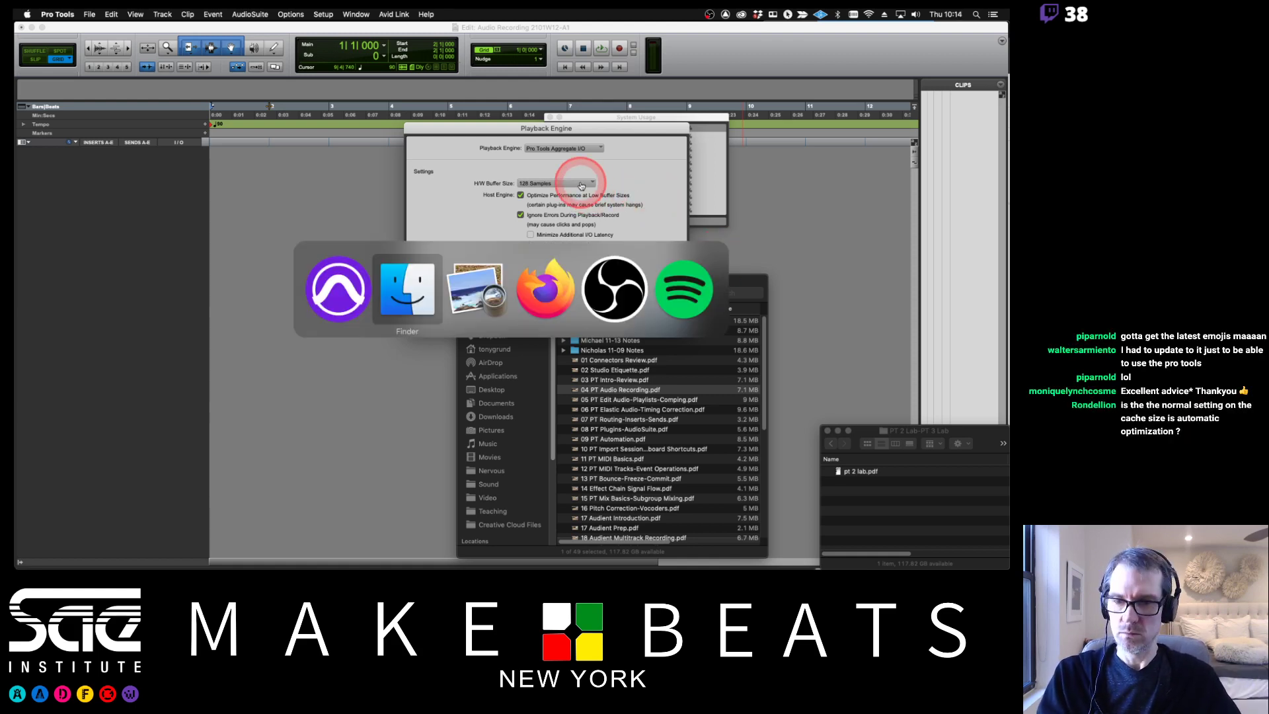
pyautogui.press('super+Tab')
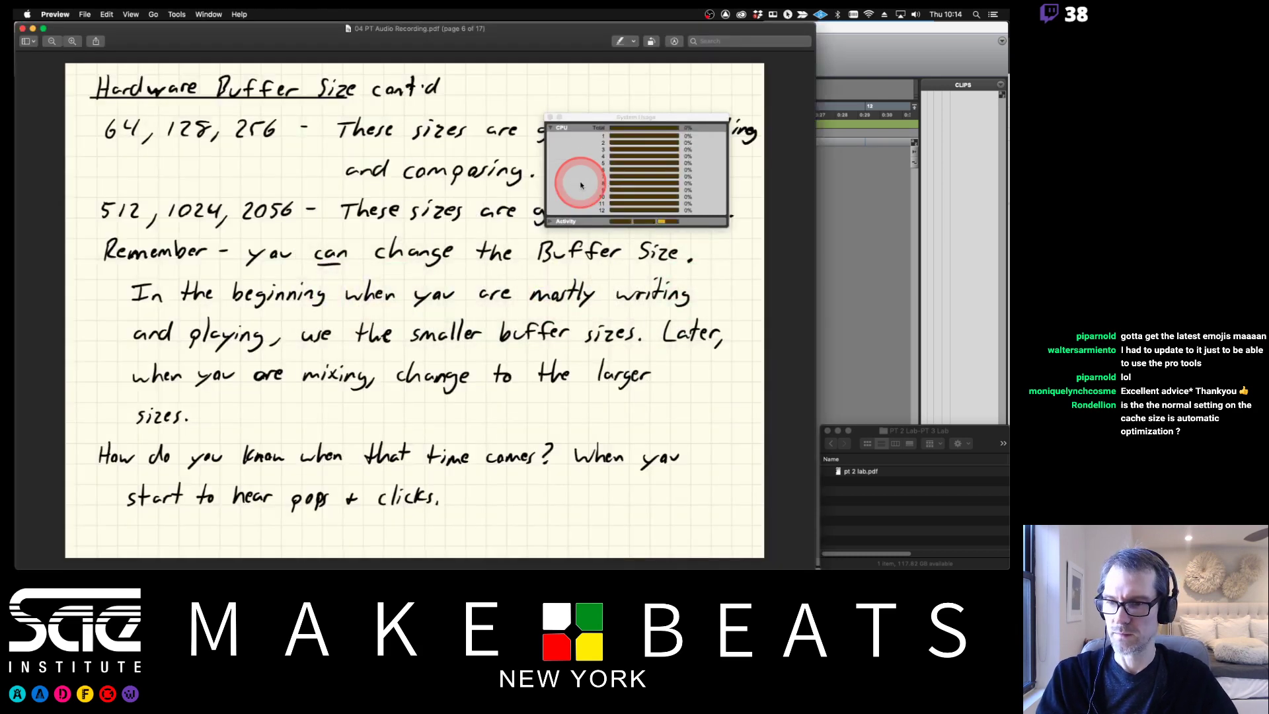
pyautogui.press('Right')
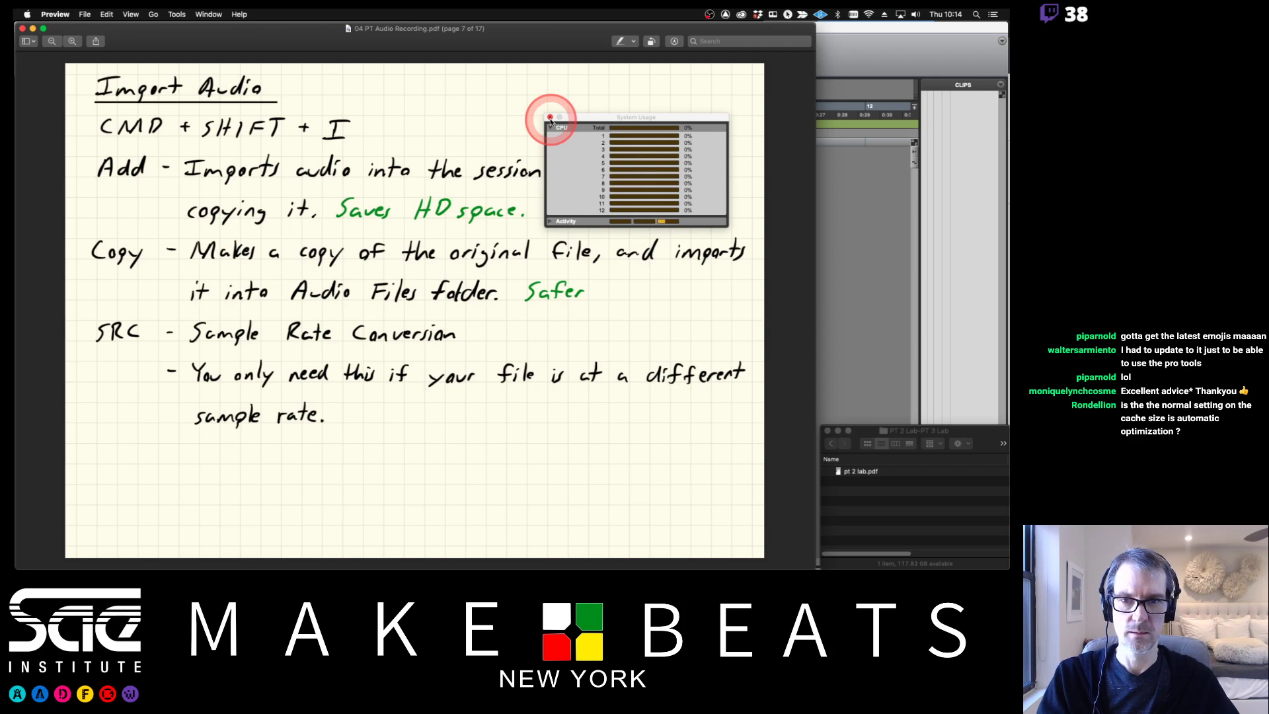
# Step: Return to Pro Tools, accept the Playback Engine settings and close the System Usage window
pyautogui.click(893, 58)
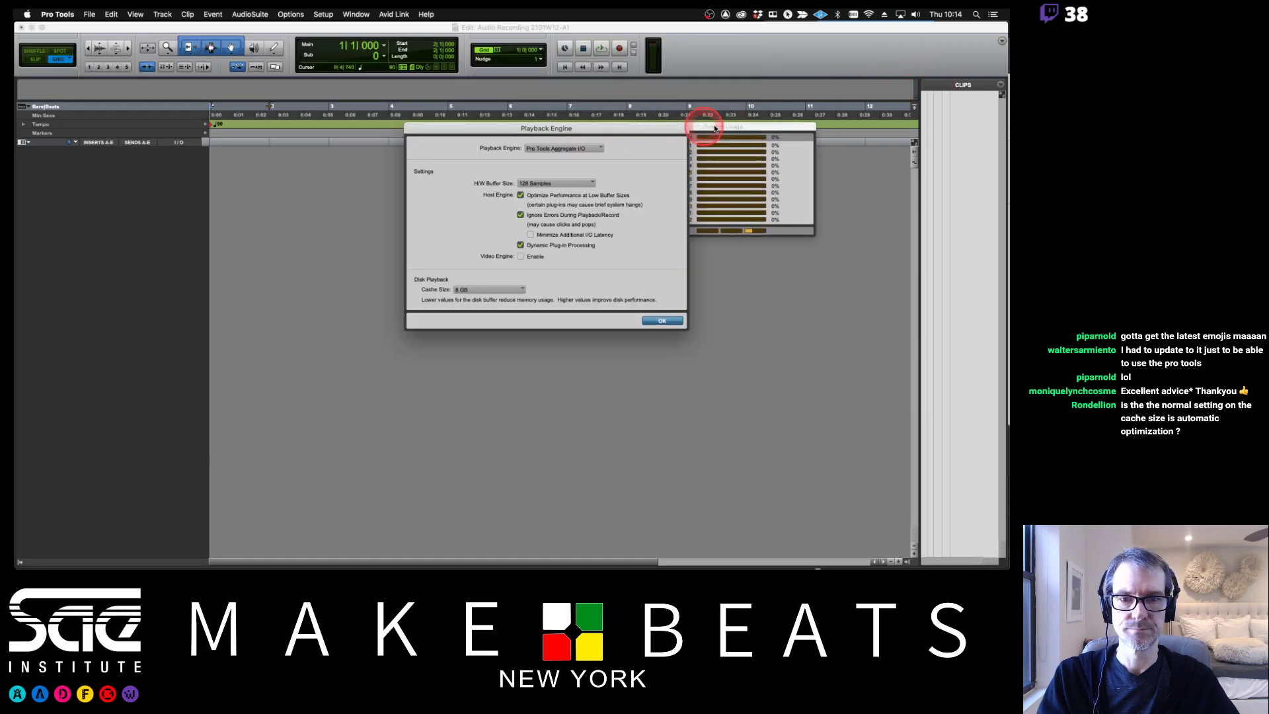
pyautogui.click(663, 321)
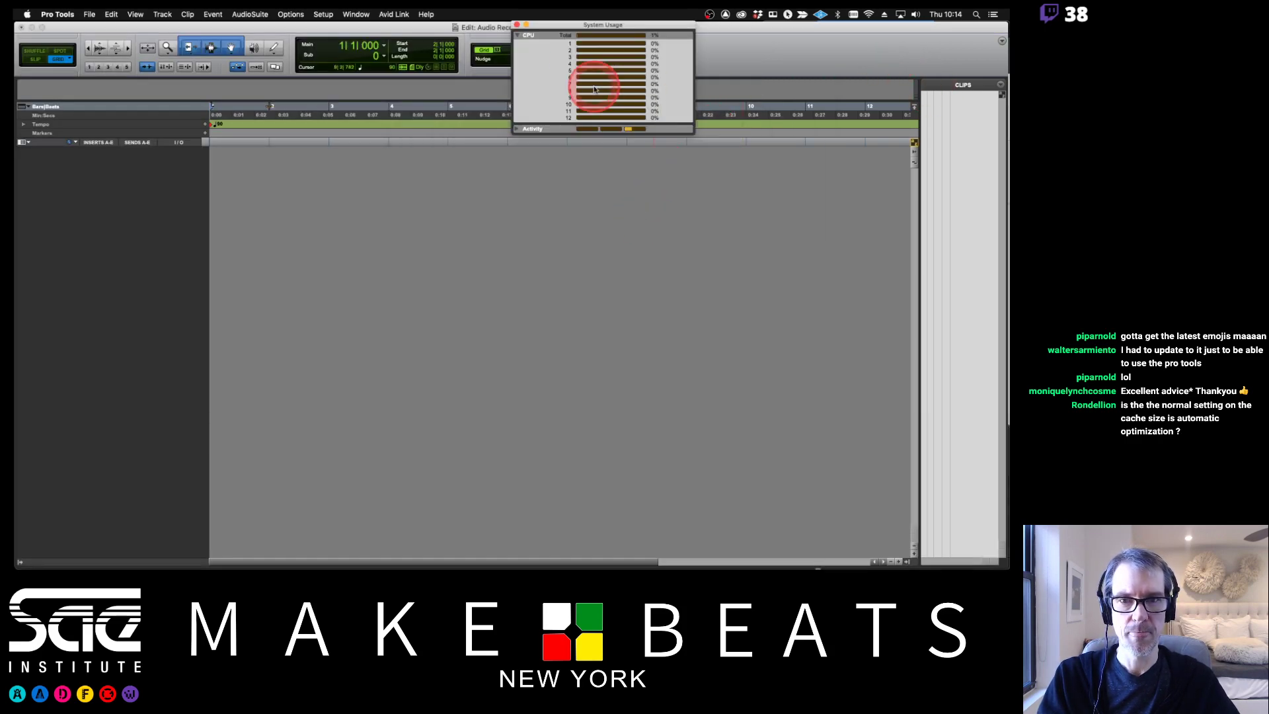
pyautogui.click(517, 24)
pyautogui.click(603, 27)
# Step: Switch to the notes in Preview and page back to the Pro Tools Aggregate I/O page that explains combining audio interfaces
pyautogui.press('super+Tab')
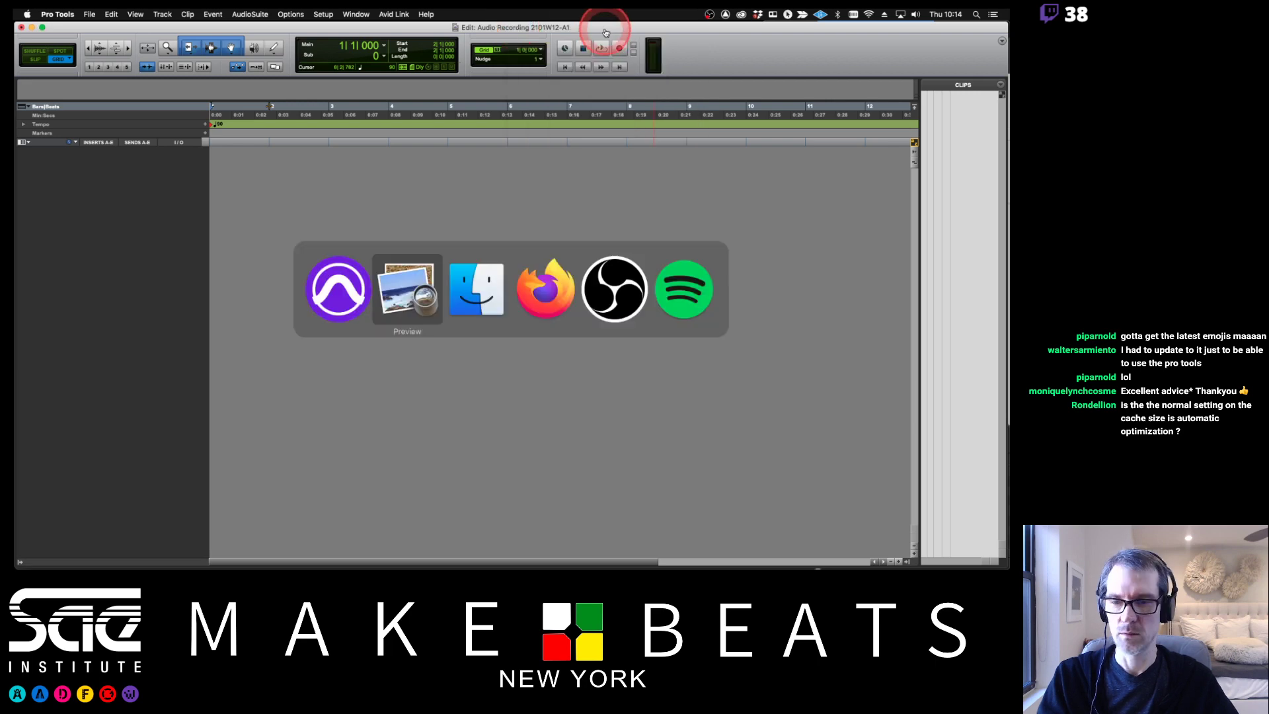
pyautogui.press('Left')
pyautogui.press('Right')
pyautogui.press('Right')
pyautogui.press('Right')
pyautogui.press('Right')
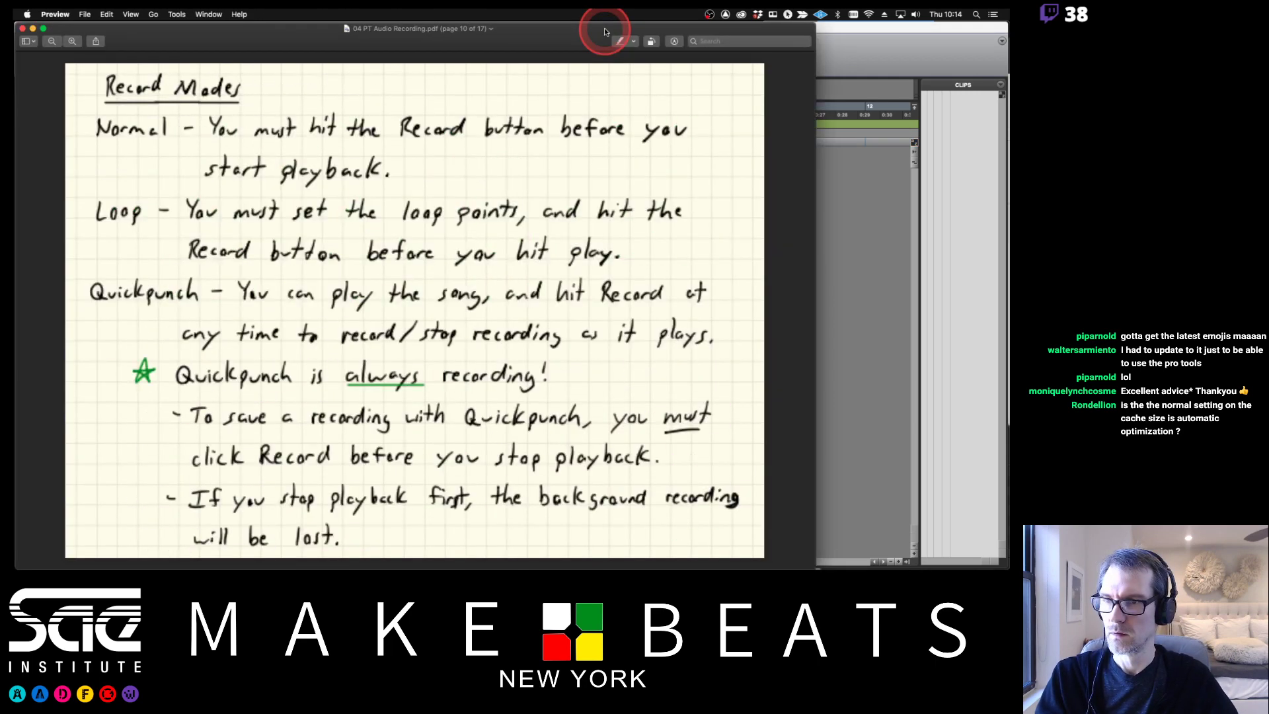
pyautogui.press('Left')
pyautogui.press('Left')
pyautogui.press('Left')
pyautogui.press('Left')
pyautogui.press('Left')
pyautogui.press('Left')
pyautogui.press('Left')
pyautogui.press('Left')
pyautogui.press('Left')
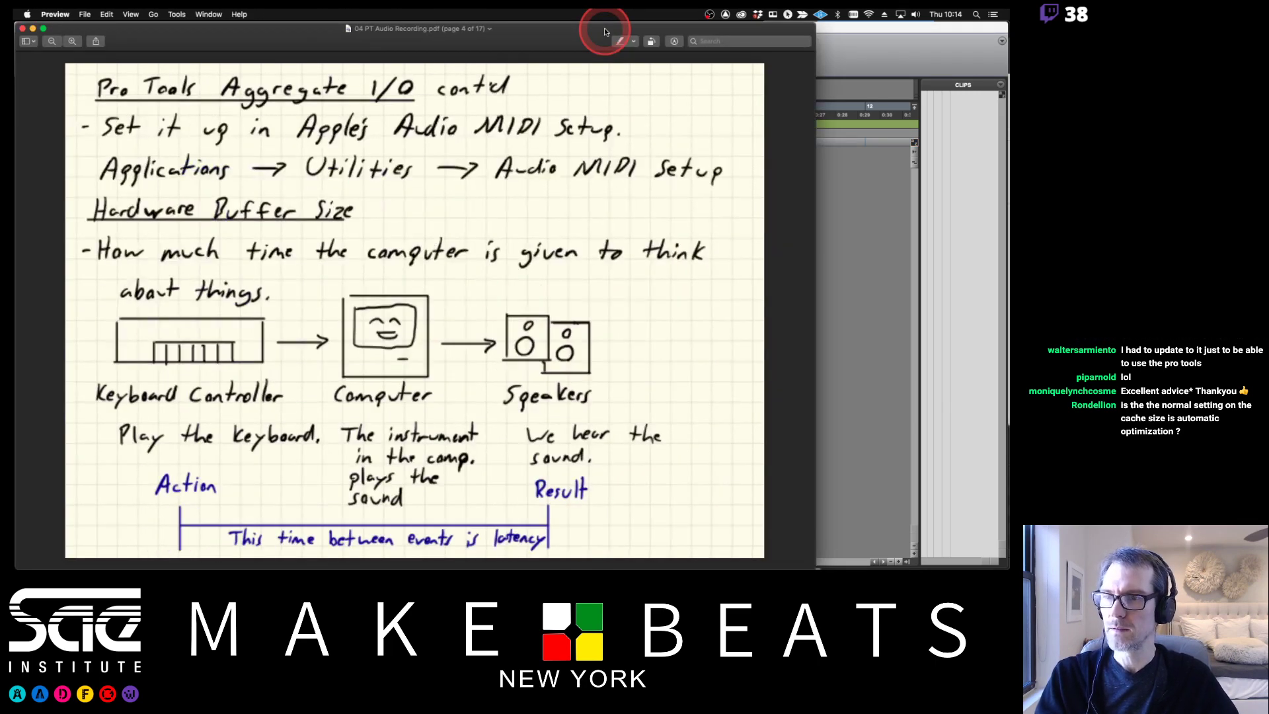
pyautogui.press('Right')
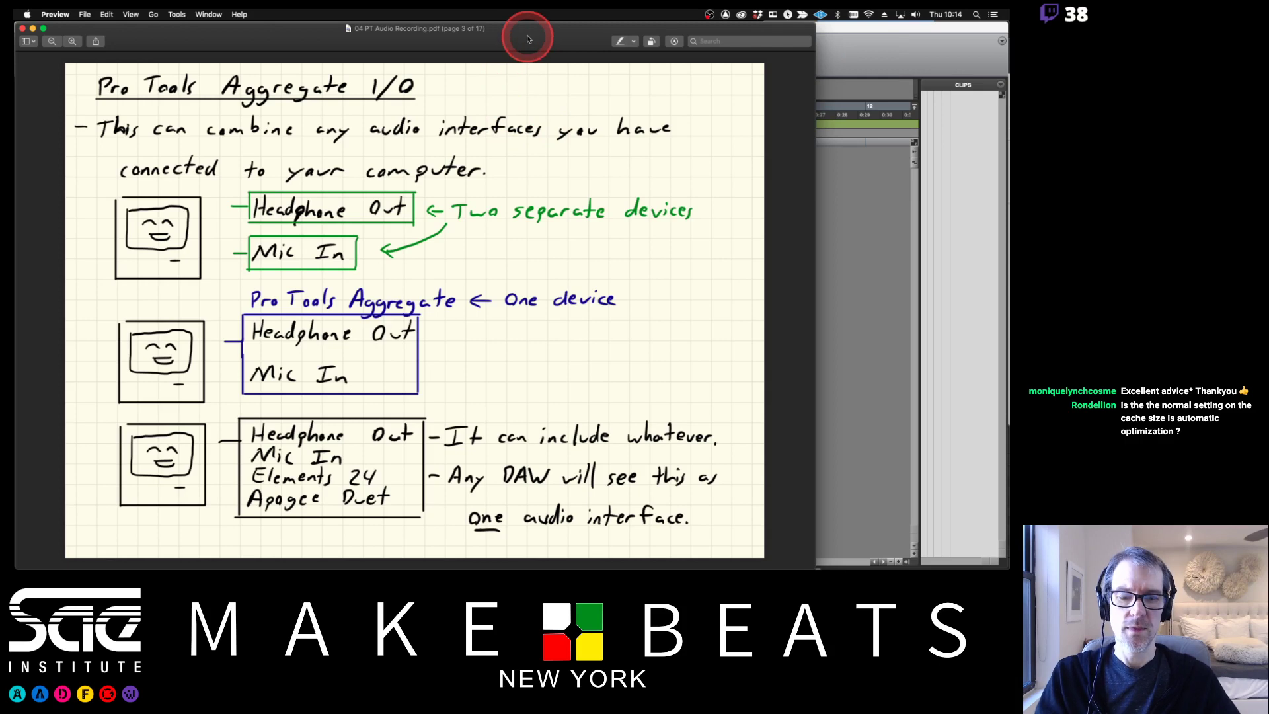
pyautogui.press('Left')
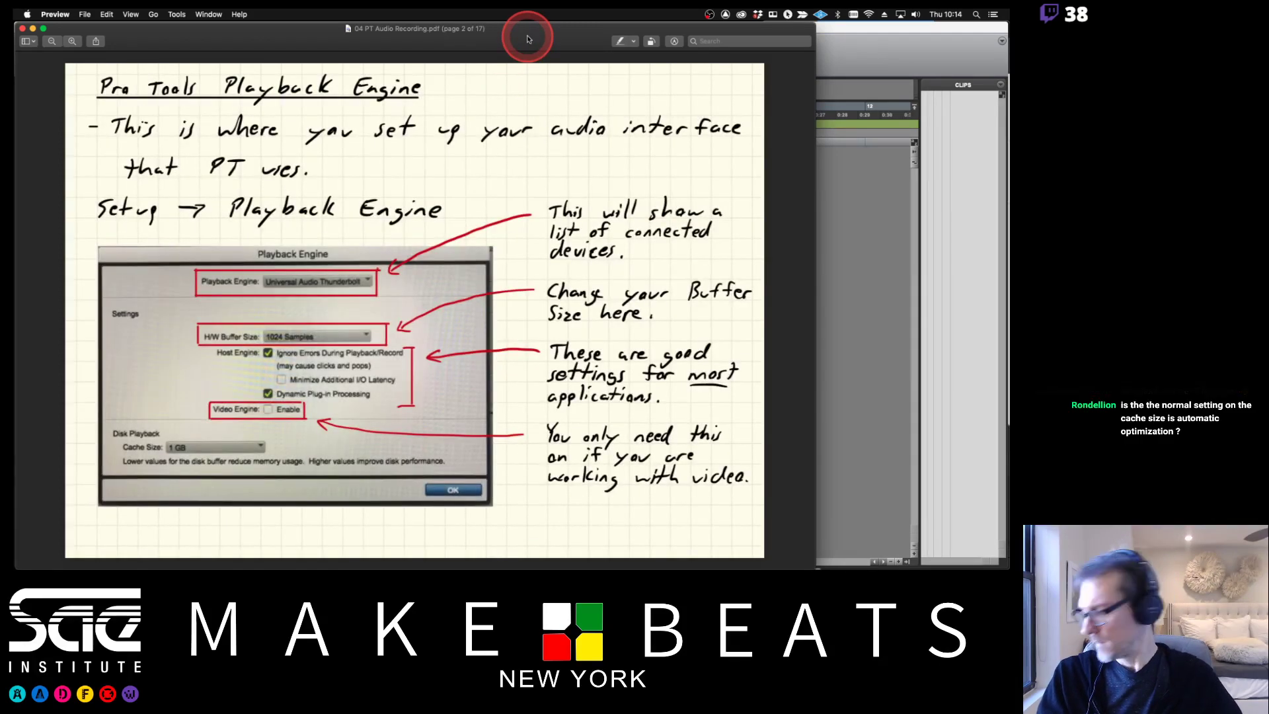
pyautogui.press('Right')
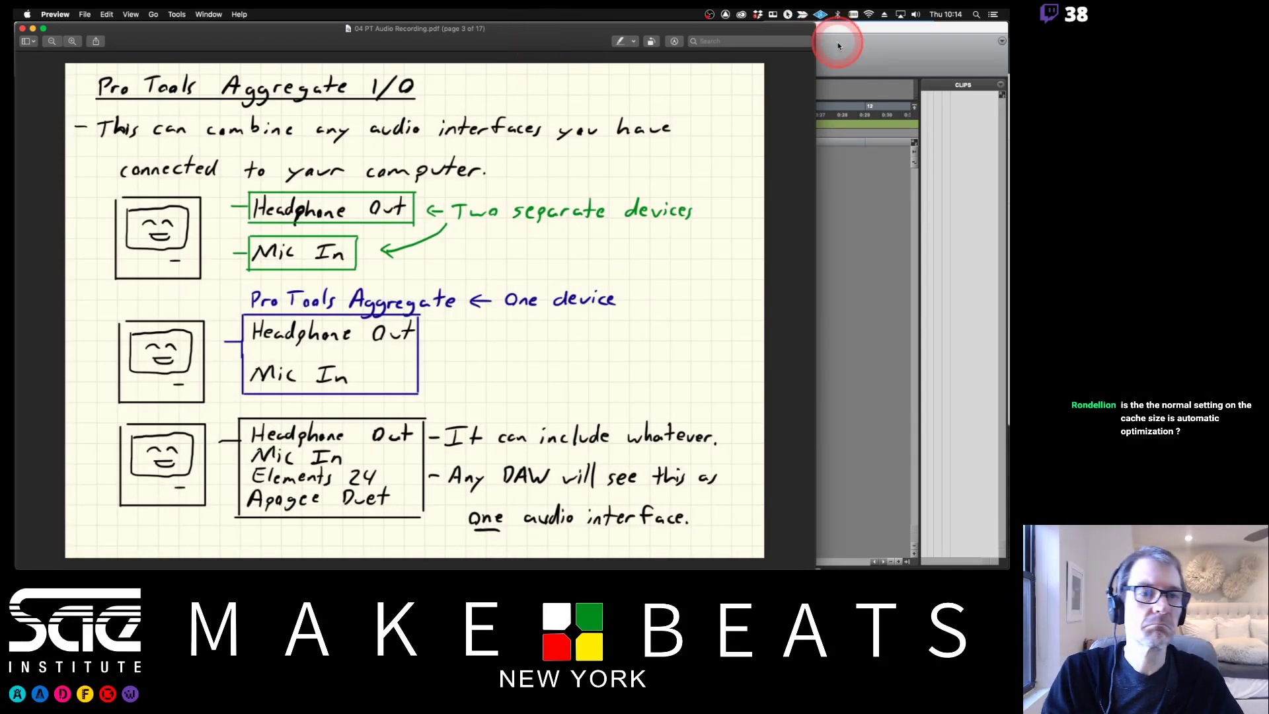
# Step: Return to Pro Tools, review the devices available in the Playback Engine list, keep Pro Tools Aggregate I/O and close the dialog
pyautogui.click(839, 42)
pyautogui.click(317, 13)
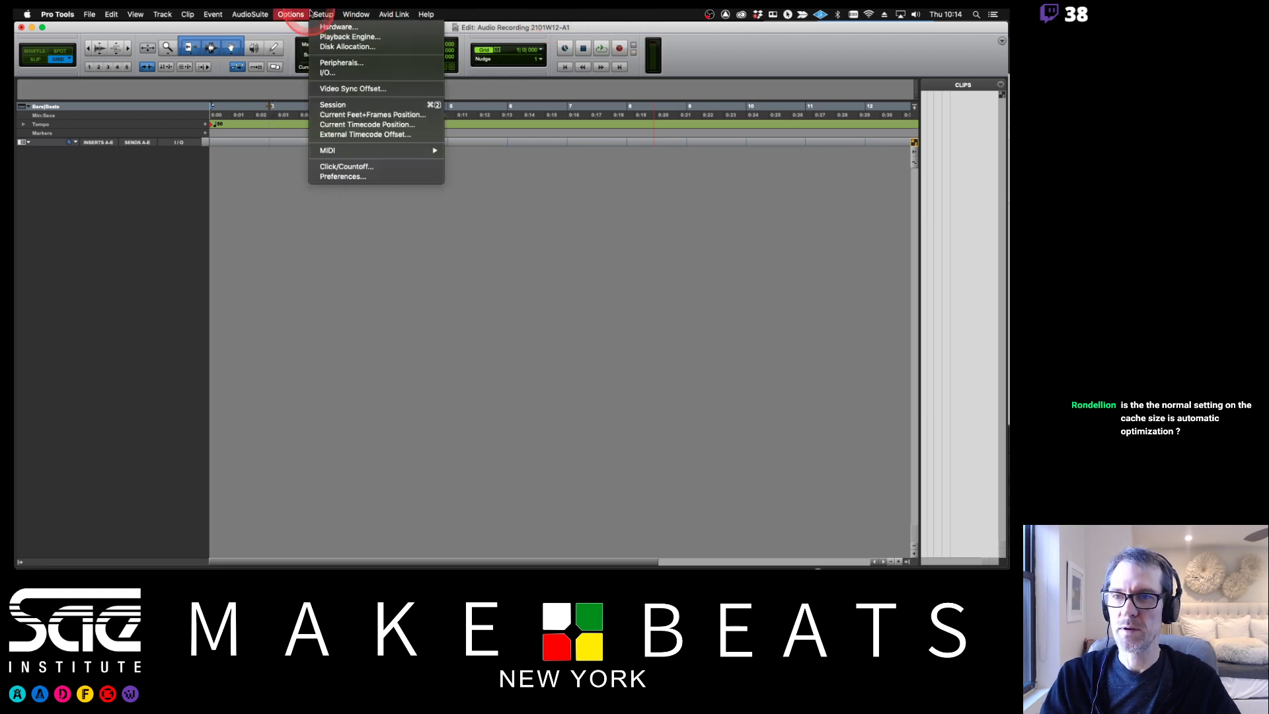
pyautogui.click(333, 41)
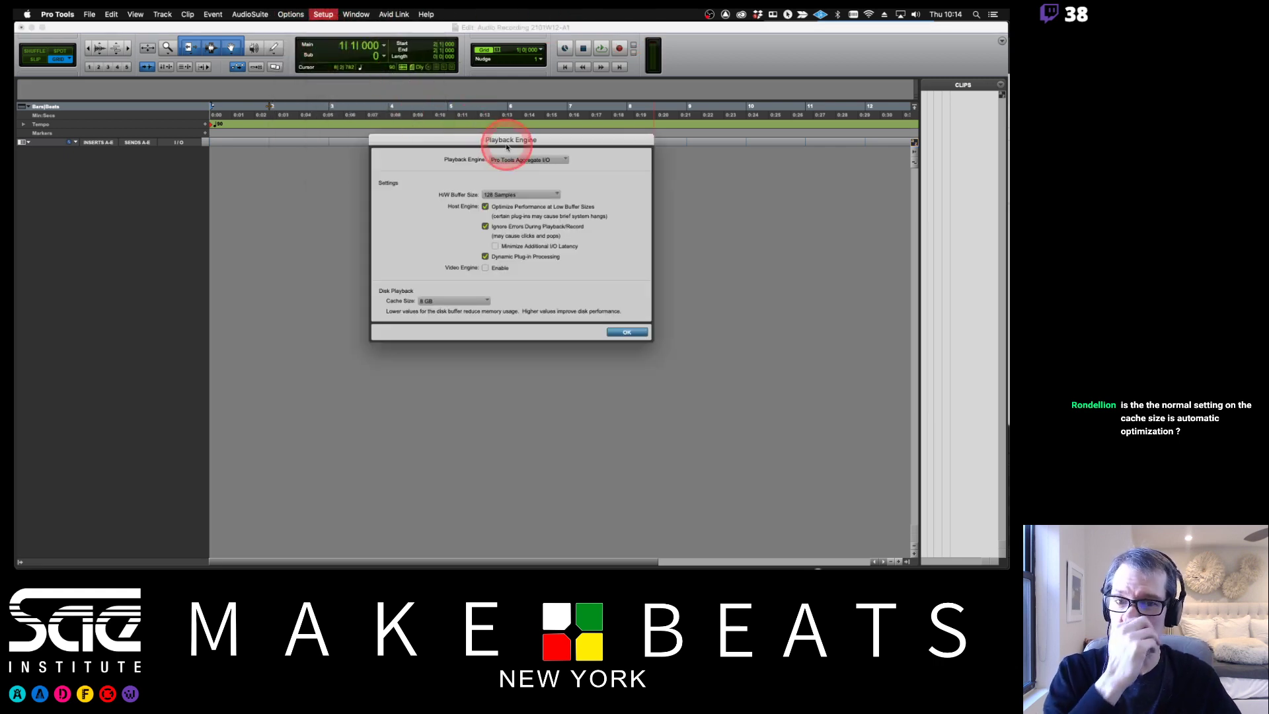
pyautogui.click(522, 160)
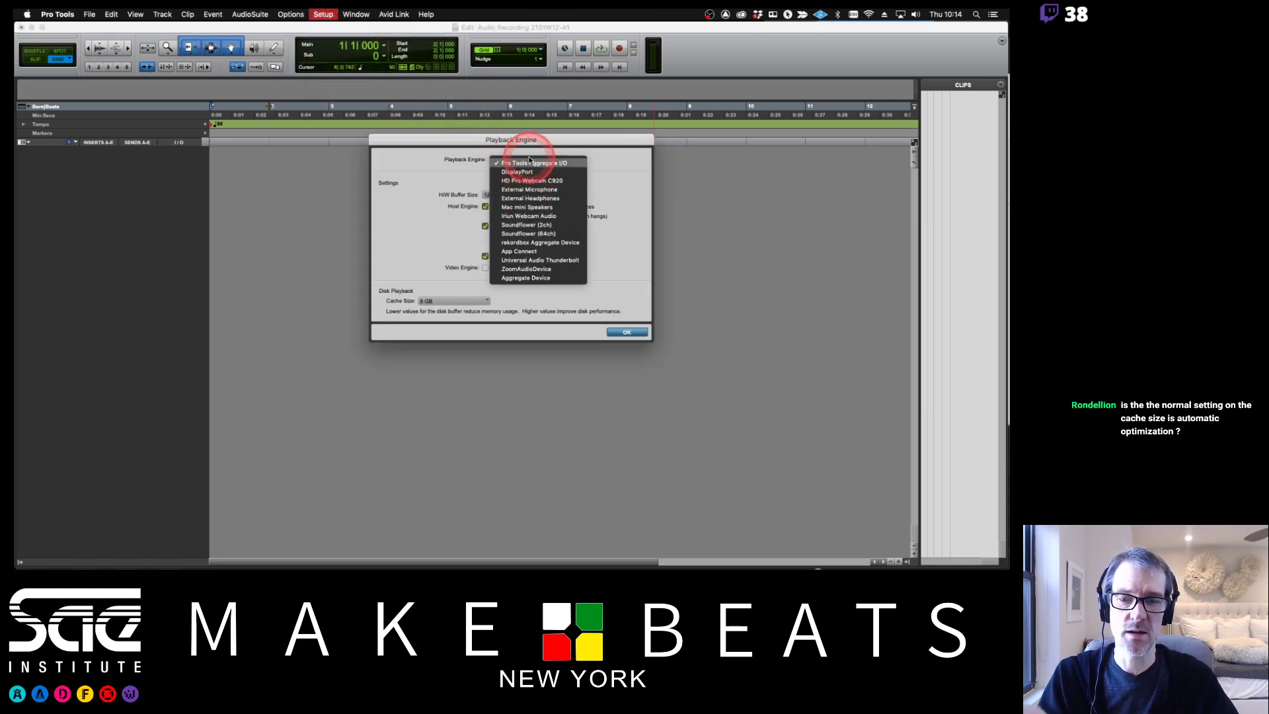
pyautogui.click(563, 164)
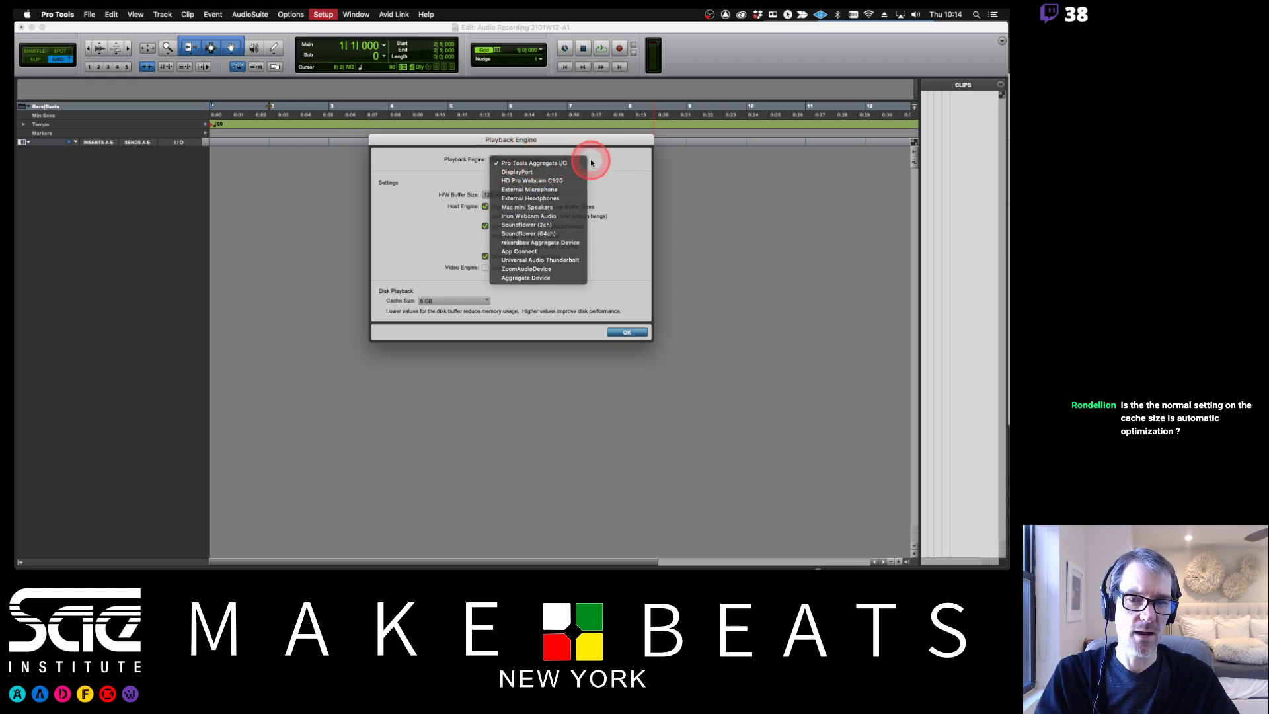
pyautogui.click(623, 332)
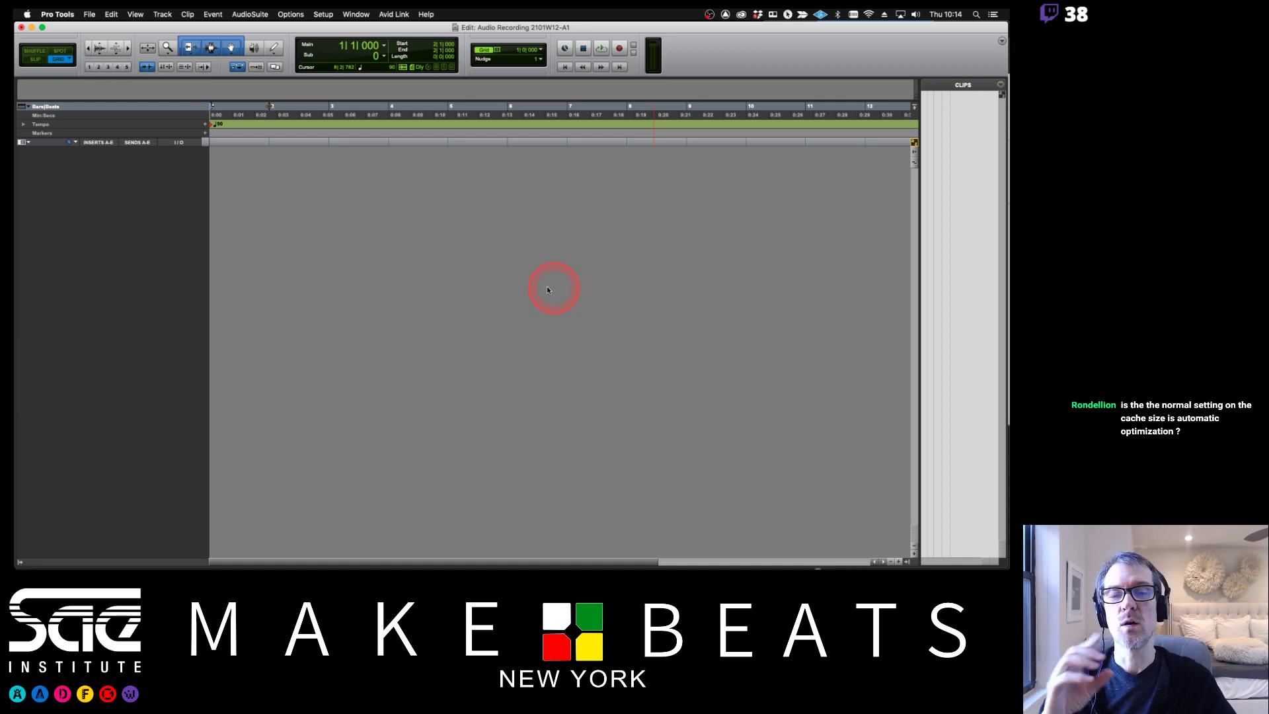
# Step: Switch to Finder, show the Applications folder in a new window and place it near the middle of the screen
pyautogui.moveTo(14, 222)
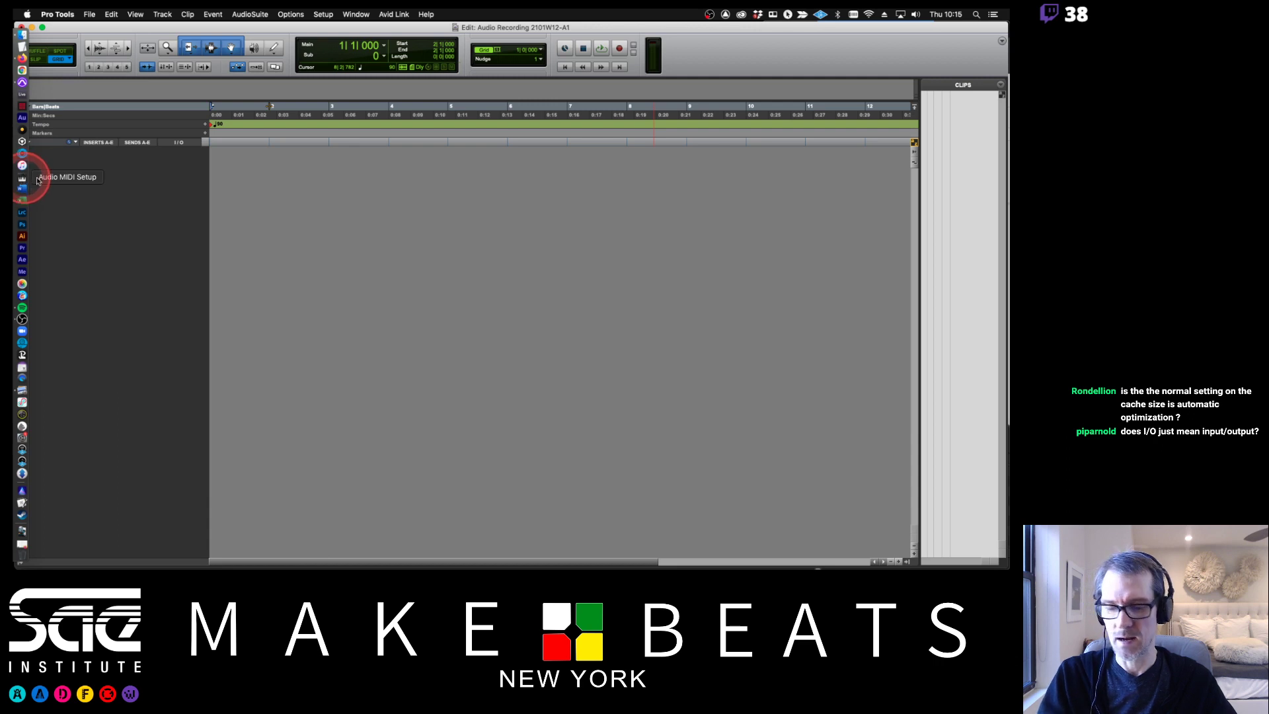
pyautogui.press('super+Tab')
pyautogui.press('super+Tab')
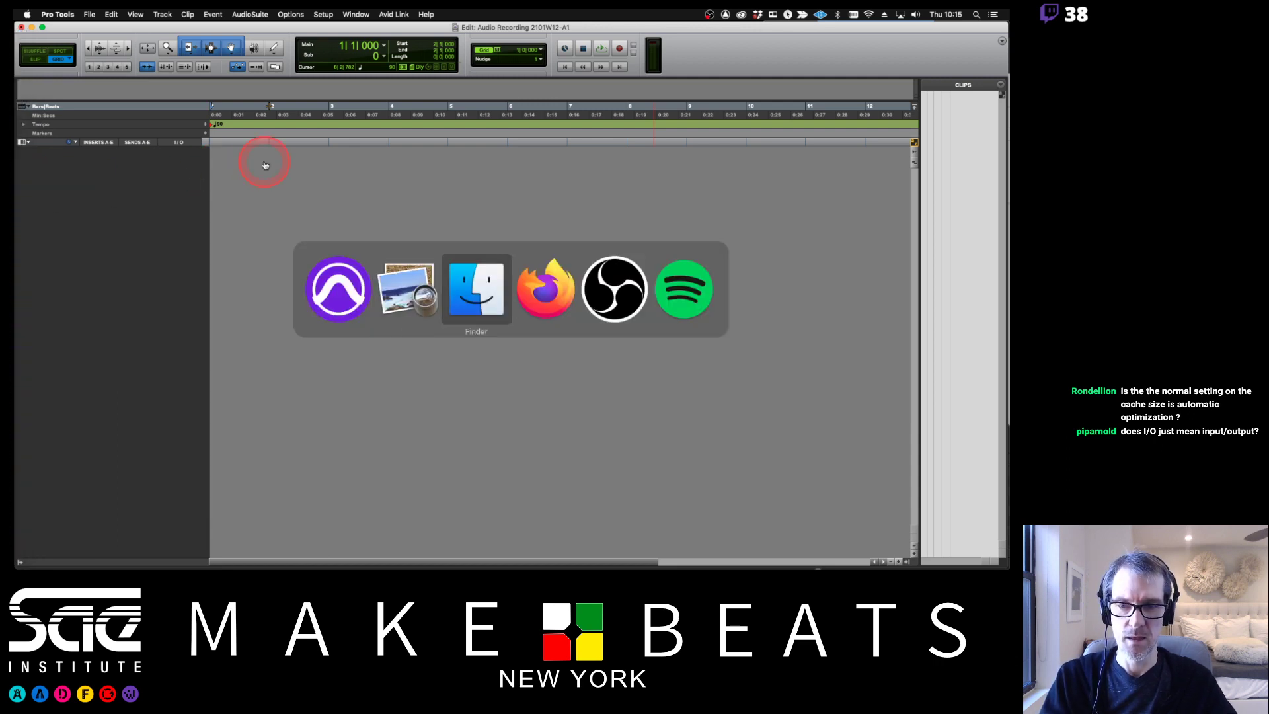
pyautogui.press('super+n')
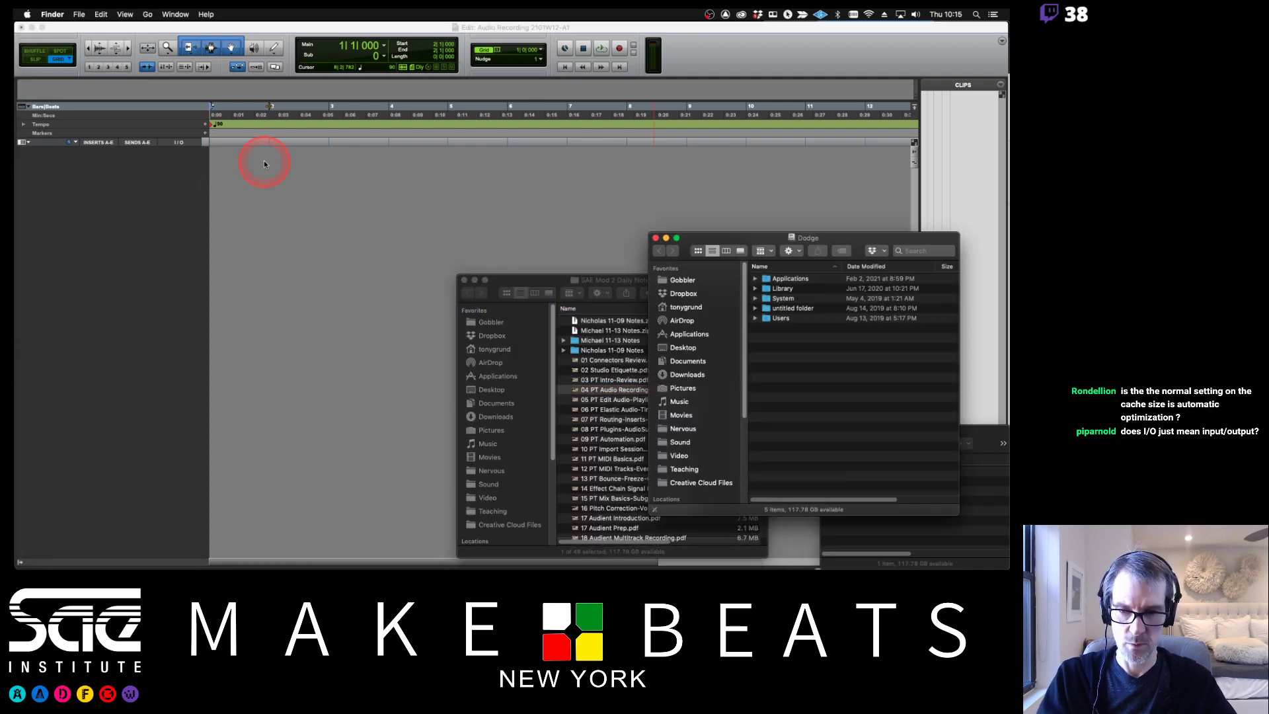
pyautogui.press('super+shift+a')
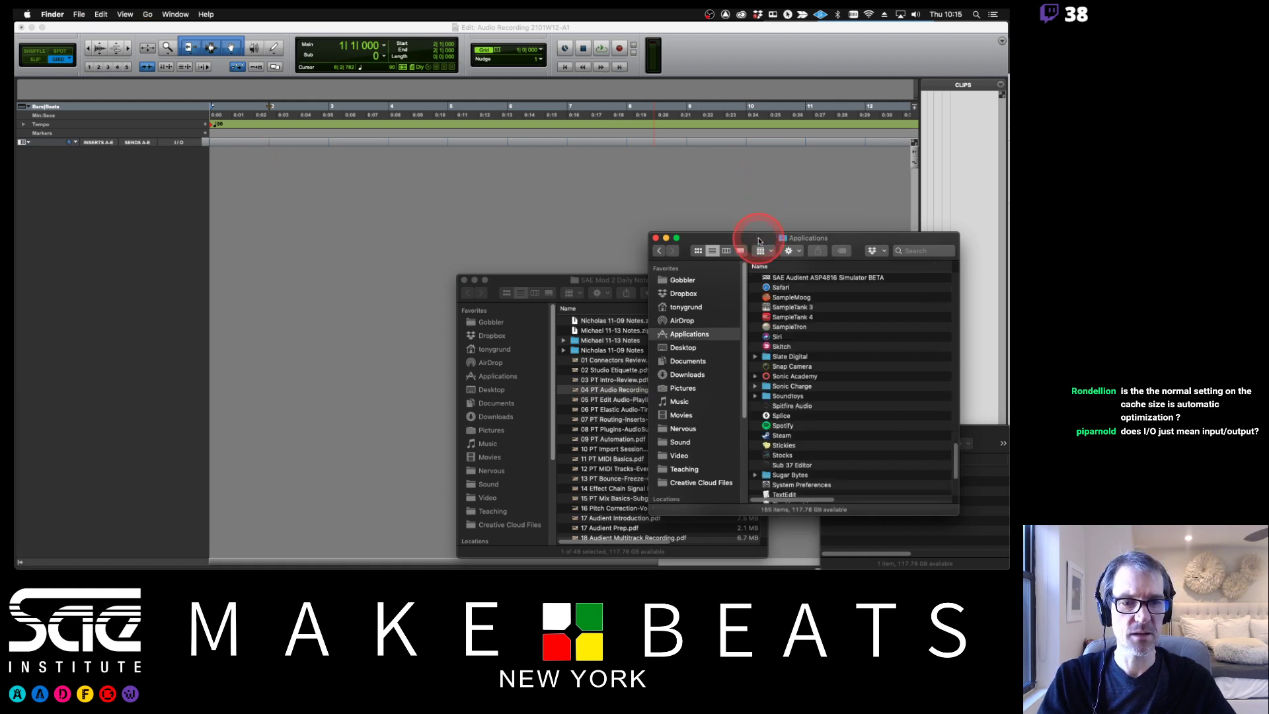
pyautogui.moveTo(759, 236)
pyautogui.mouseDown()
pyautogui.moveTo(579, 221)
pyautogui.moveTo(557, 194)
pyautogui.mouseUp()
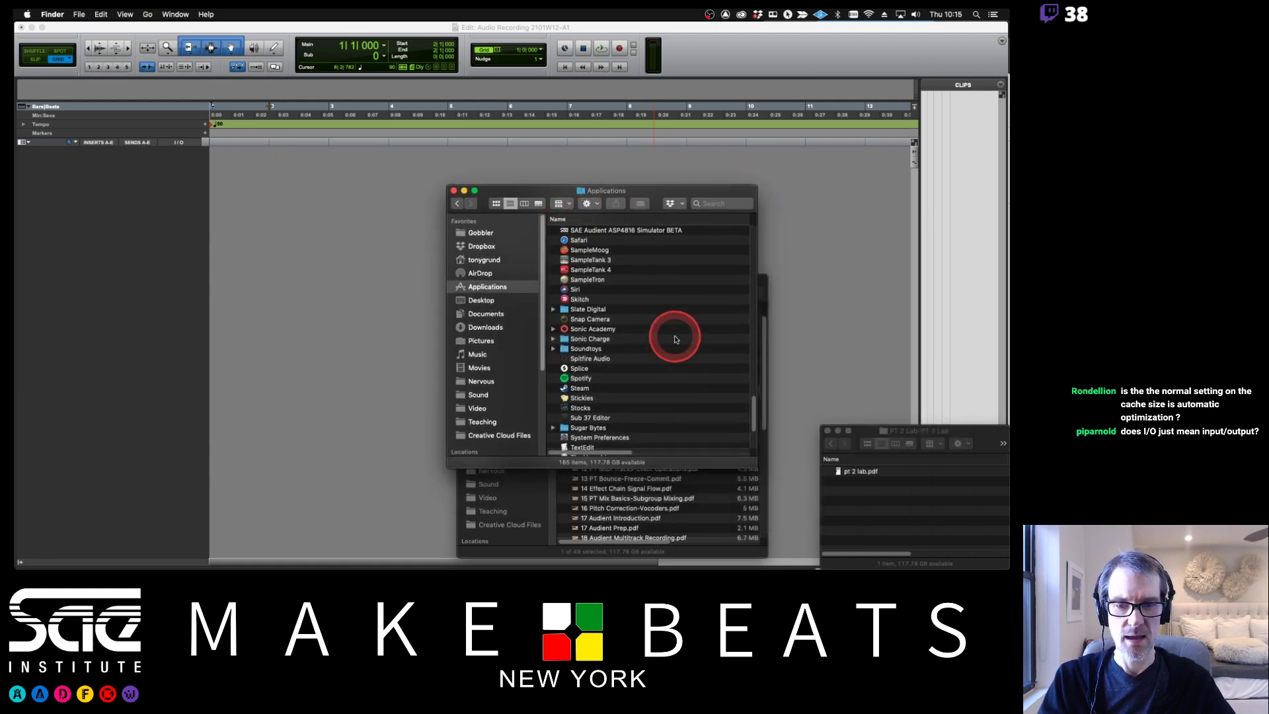
# Step: Open the Utilities folder, select Audio MIDI Setup and display the folder path of the window
pyautogui.scroll(-1, 676, 339)
pyautogui.scroll(-5, 675, 339)
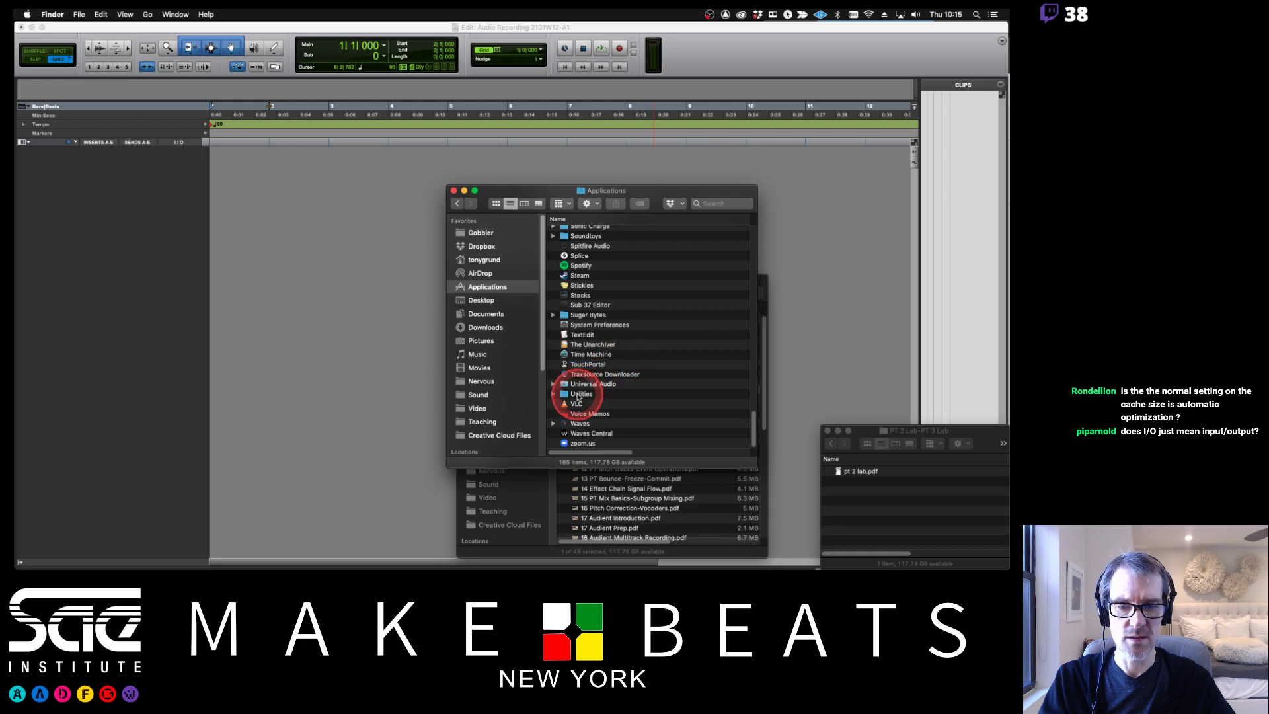
pyautogui.click(579, 394)
pyautogui.doubleClick(579, 395)
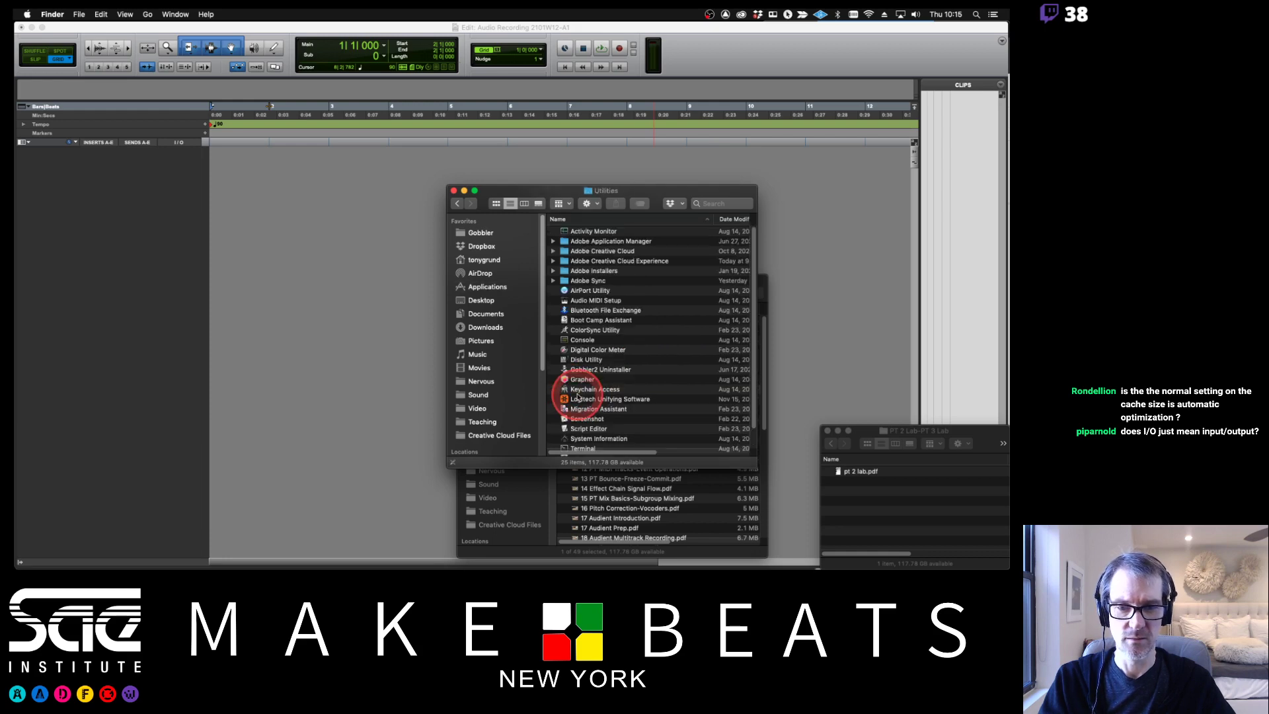
pyautogui.click(585, 302)
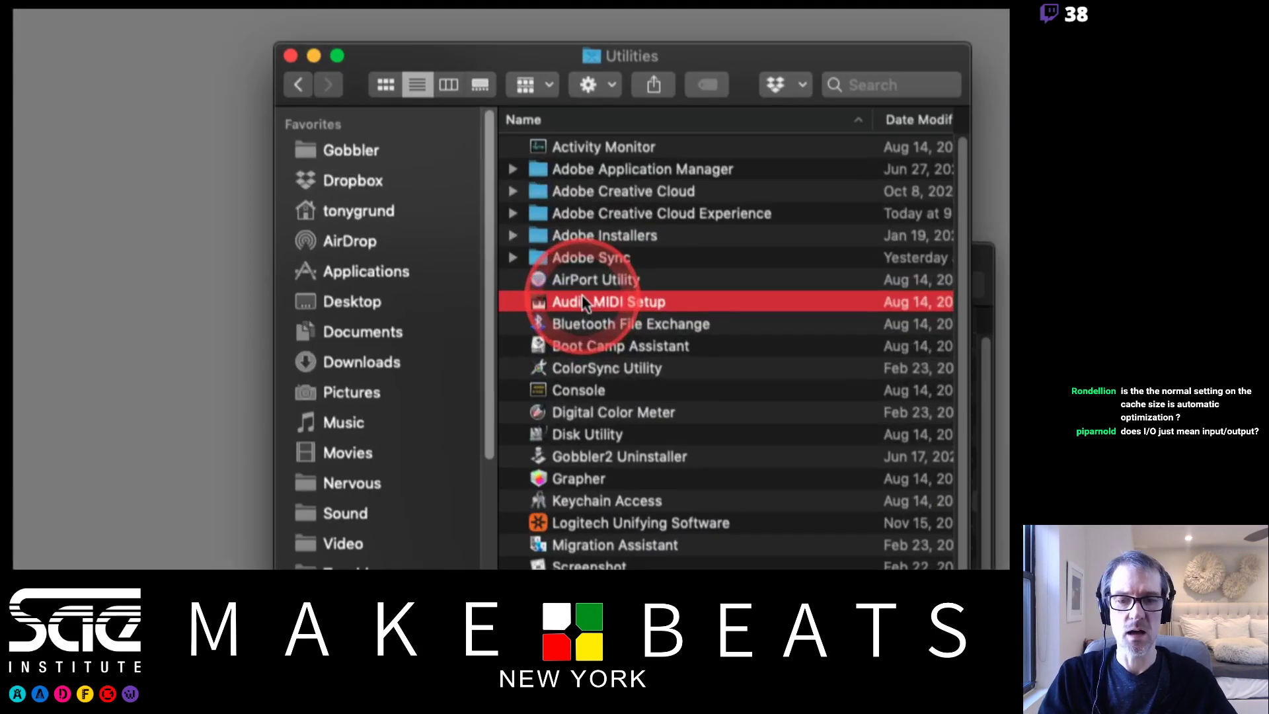
pyautogui.keyDown('super'); pyautogui.click(590, 56); pyautogui.keyUp('super')
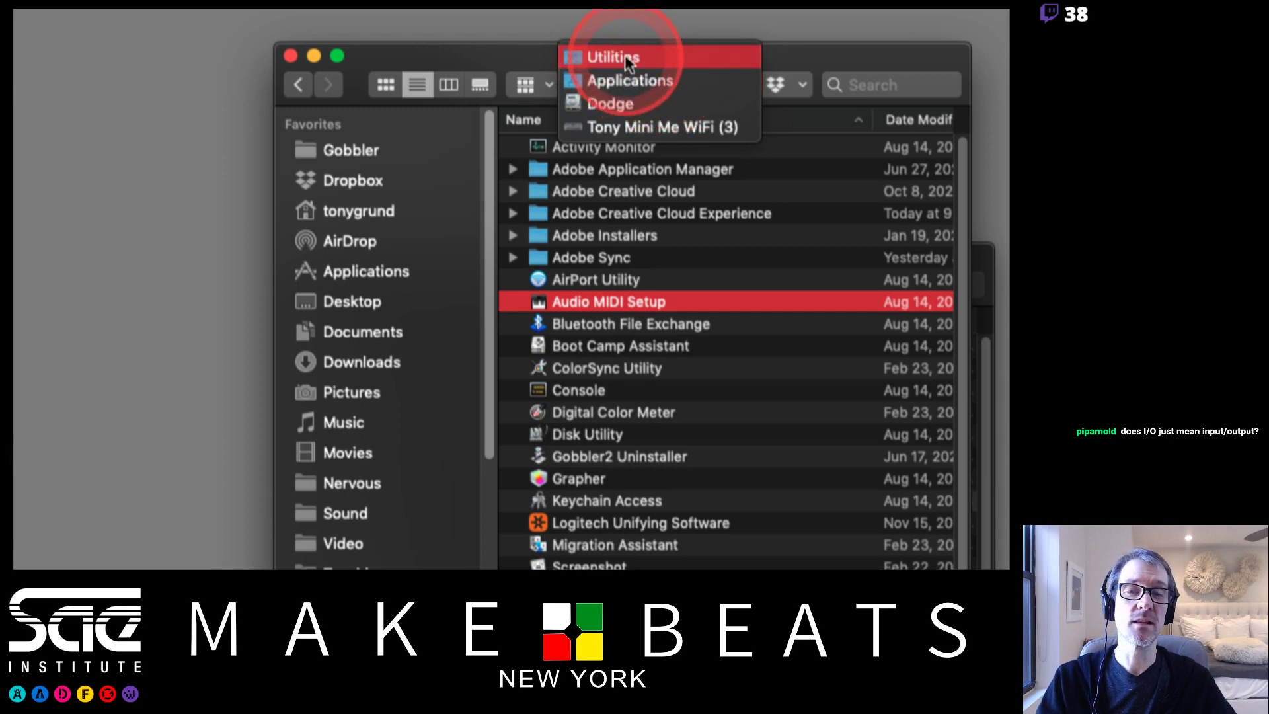
# Step: Launch Audio MIDI Setup from the Utilities folder and reposition the Audio Devices window to show the Pro Tools Aggregate I/O configuration
pyautogui.click(600, 308)
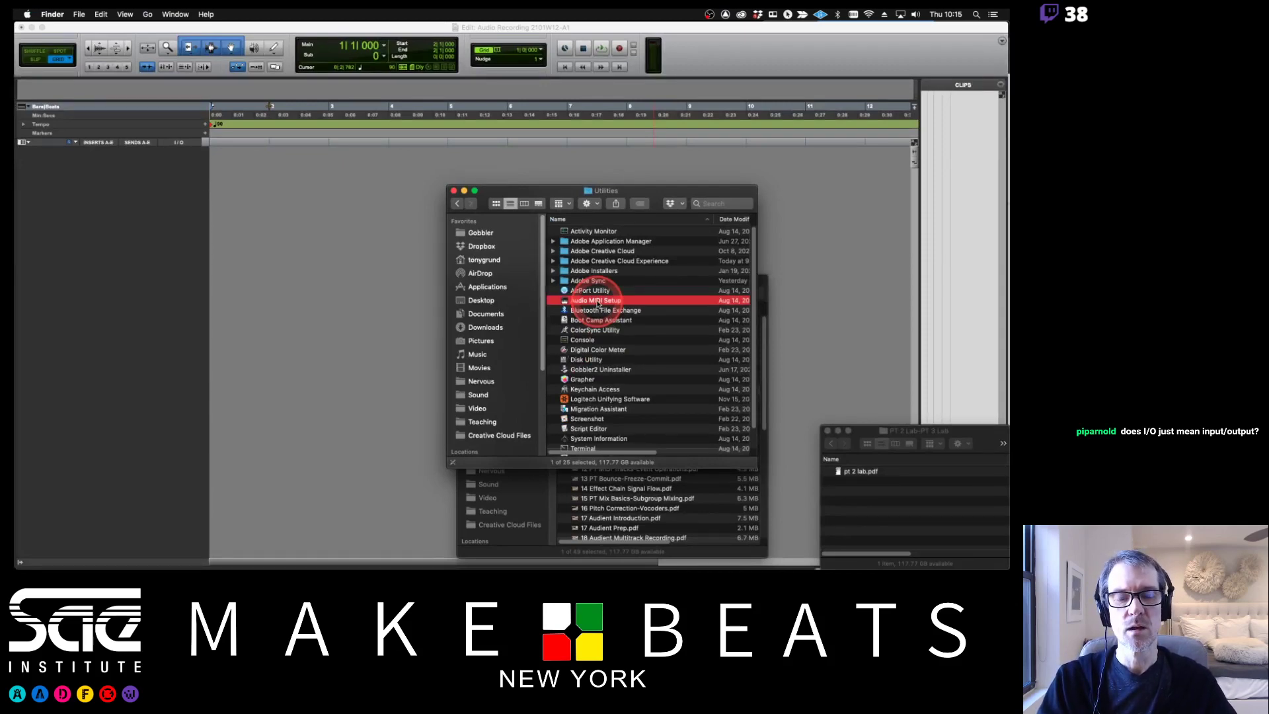
pyautogui.doubleClick(599, 303)
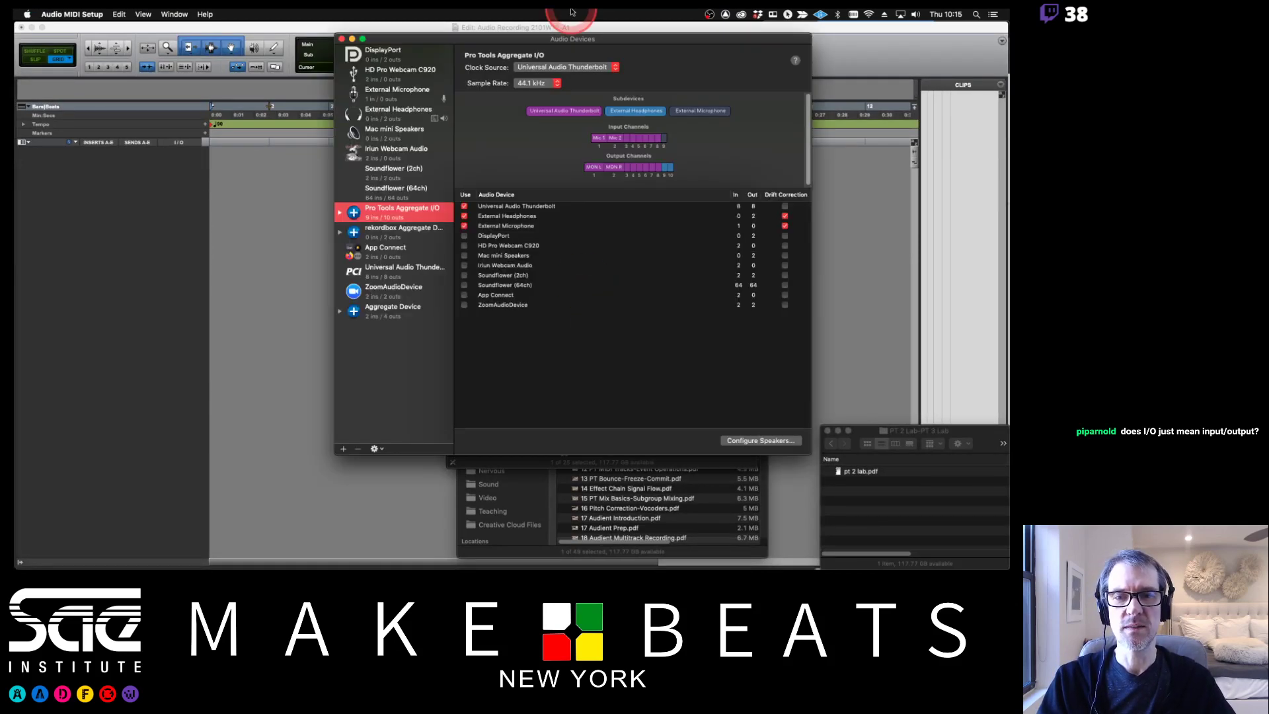
pyautogui.moveTo(530, 40); pyautogui.dragTo(431, 78)
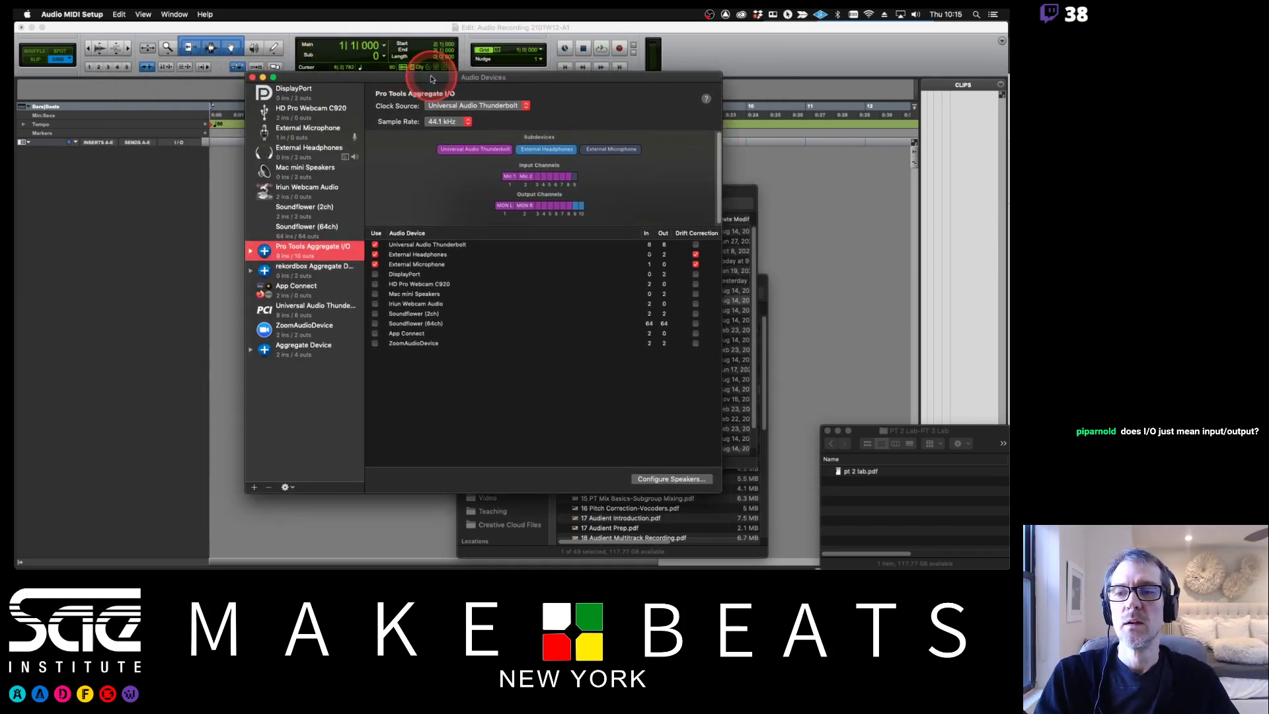
# Step: Move the Audio Devices window aside, show the MIDI Studio window and place it near the middle of the screen
pyautogui.moveTo(431, 79); pyautogui.dragTo(339, 94)
pyautogui.click(177, 14)
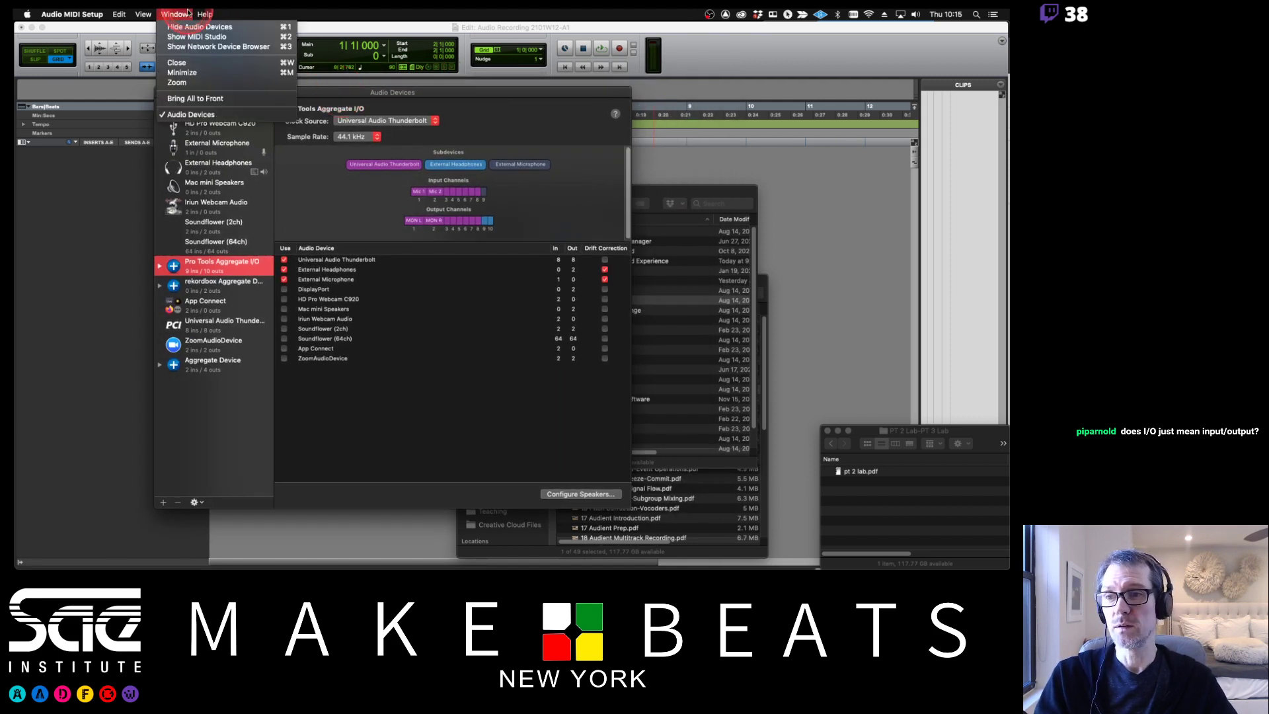
pyautogui.click(197, 37)
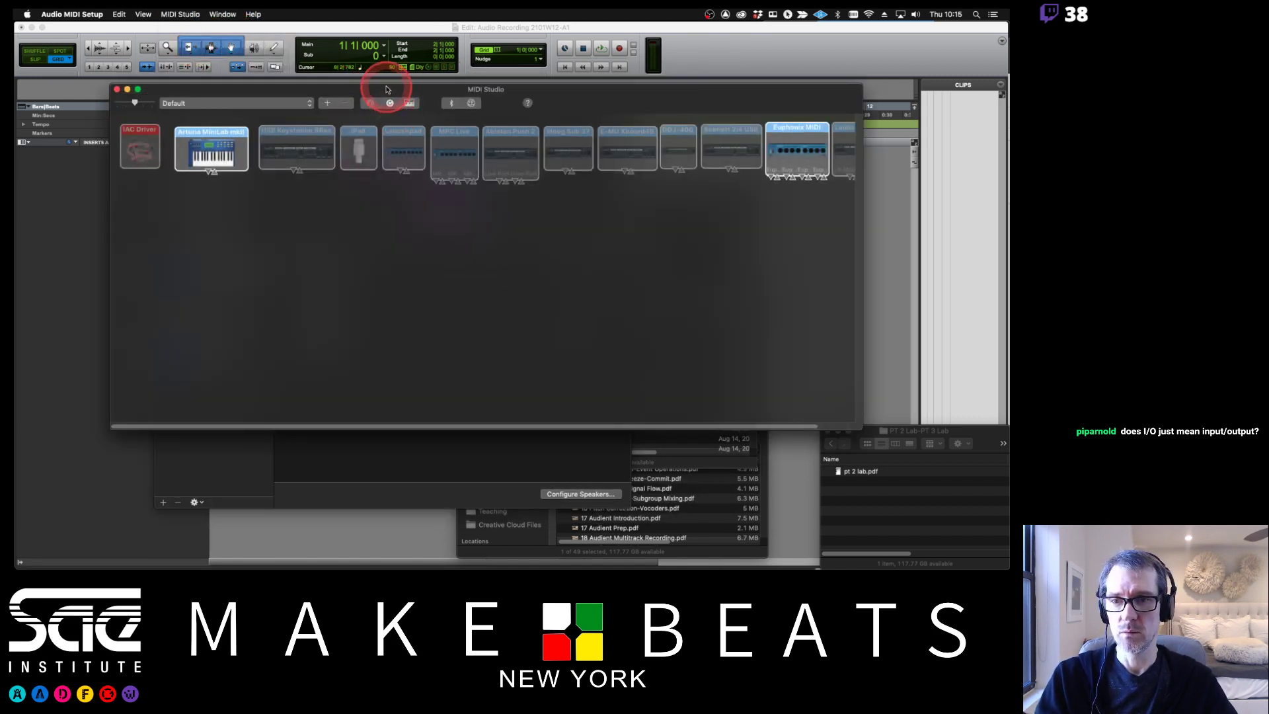
pyautogui.moveTo(386, 89); pyautogui.dragTo(461, 115)
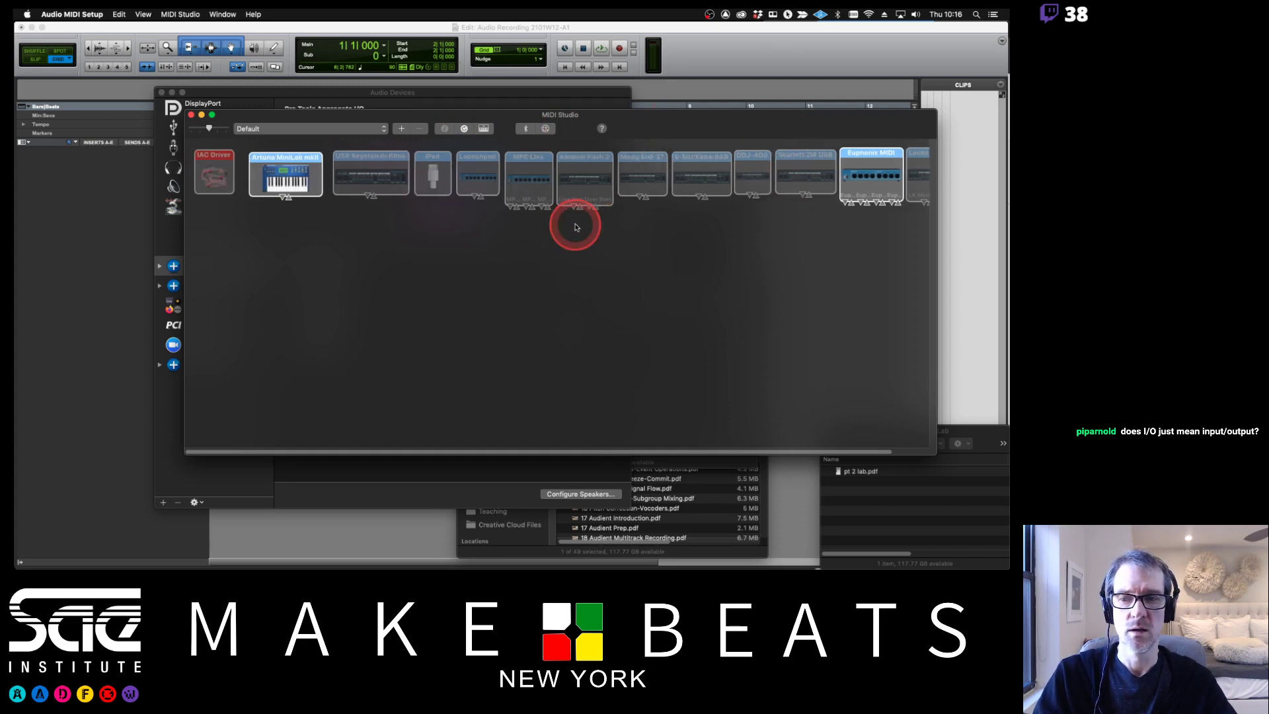
# Step: Examine the MIDI devices across the MIDI Studio window, selecting the Euphonix MIDI device along the way
pyautogui.hscroll(2, 576, 226)
pyautogui.click(833, 169)
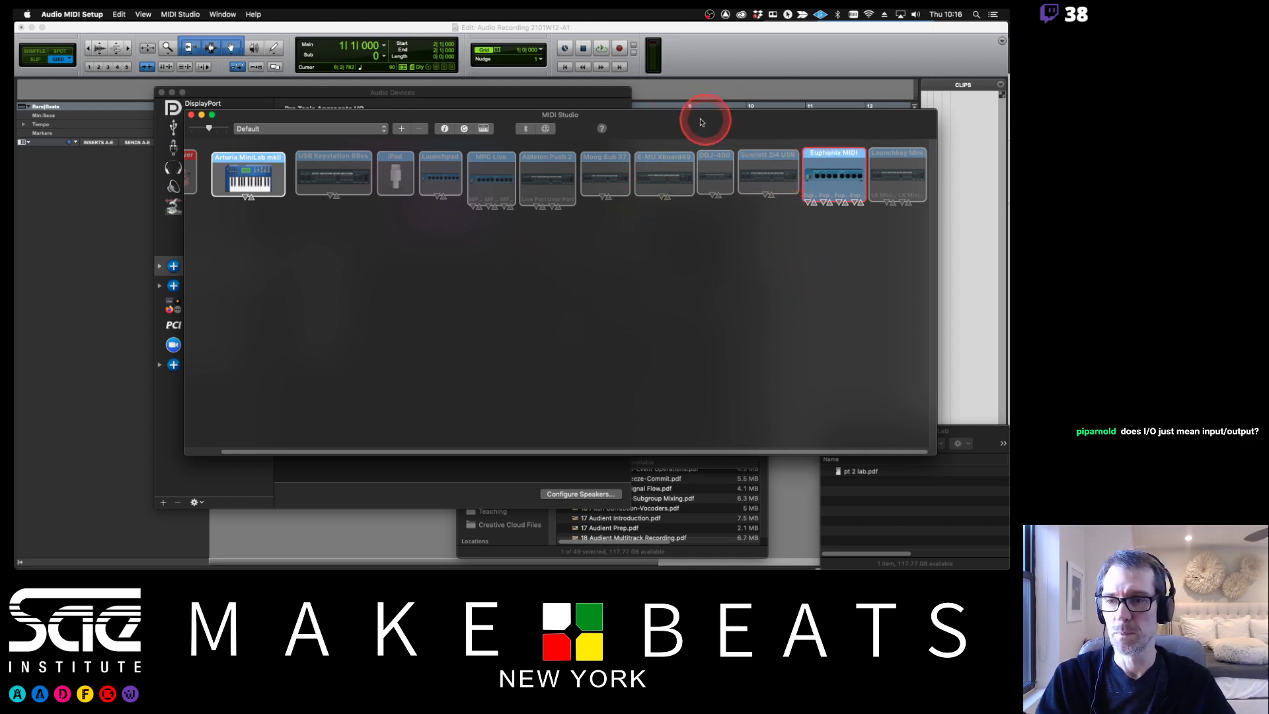
pyautogui.hscroll(-2, 542, 201)
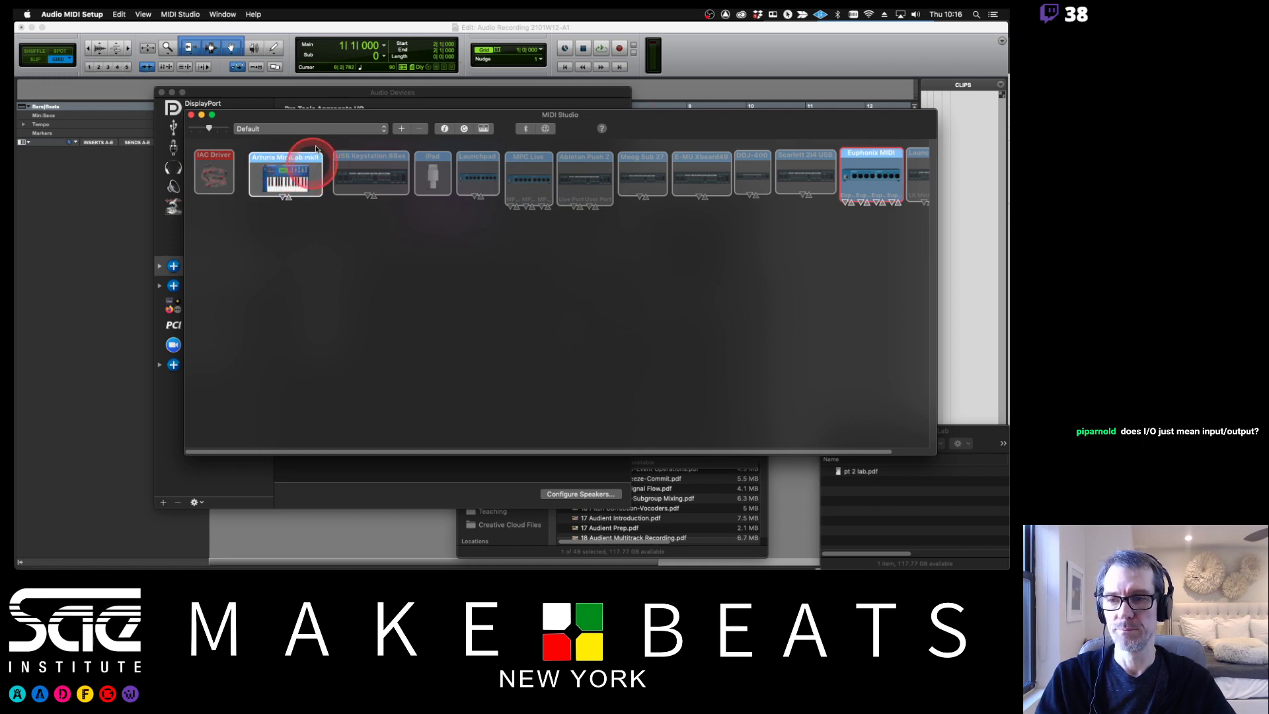
pyautogui.hscroll(2, 534, 207)
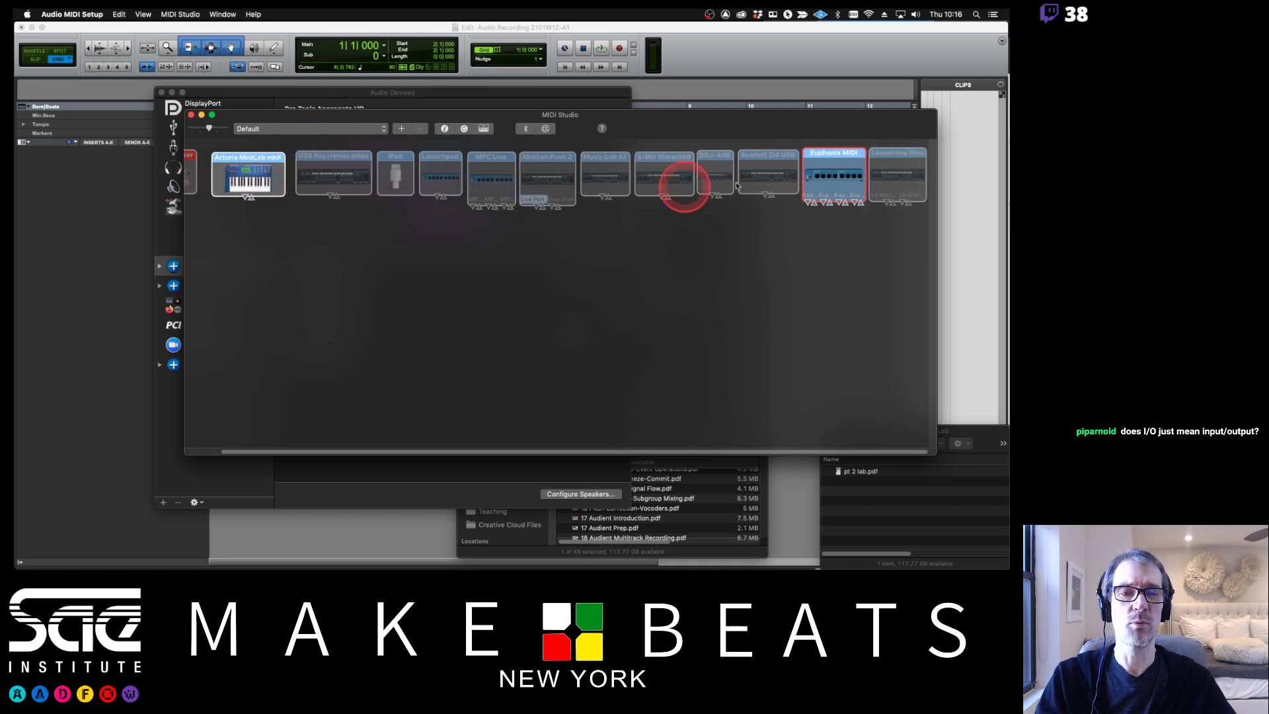
pyautogui.hscroll(-2, 588, 180)
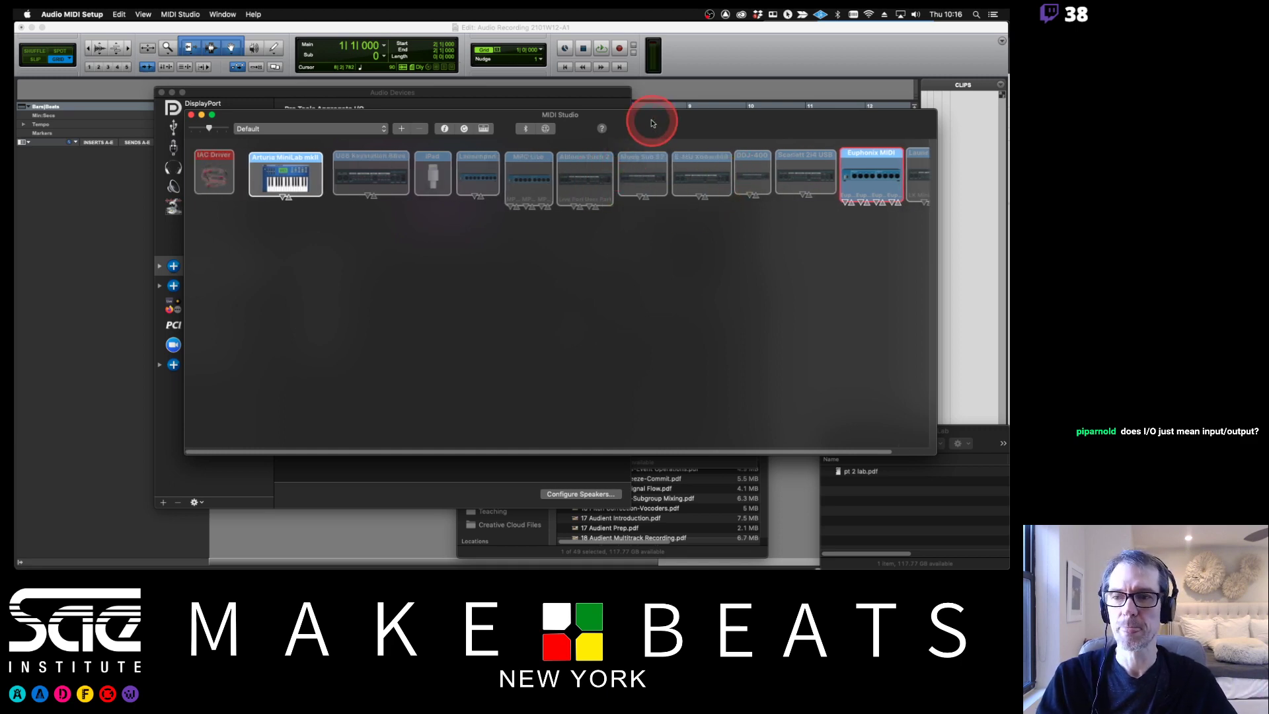
# Step: Bring the Audio Devices window back into view and delete the rekordbox Aggregate Device
pyautogui.moveTo(524, 93); pyautogui.dragTo(692, 64)
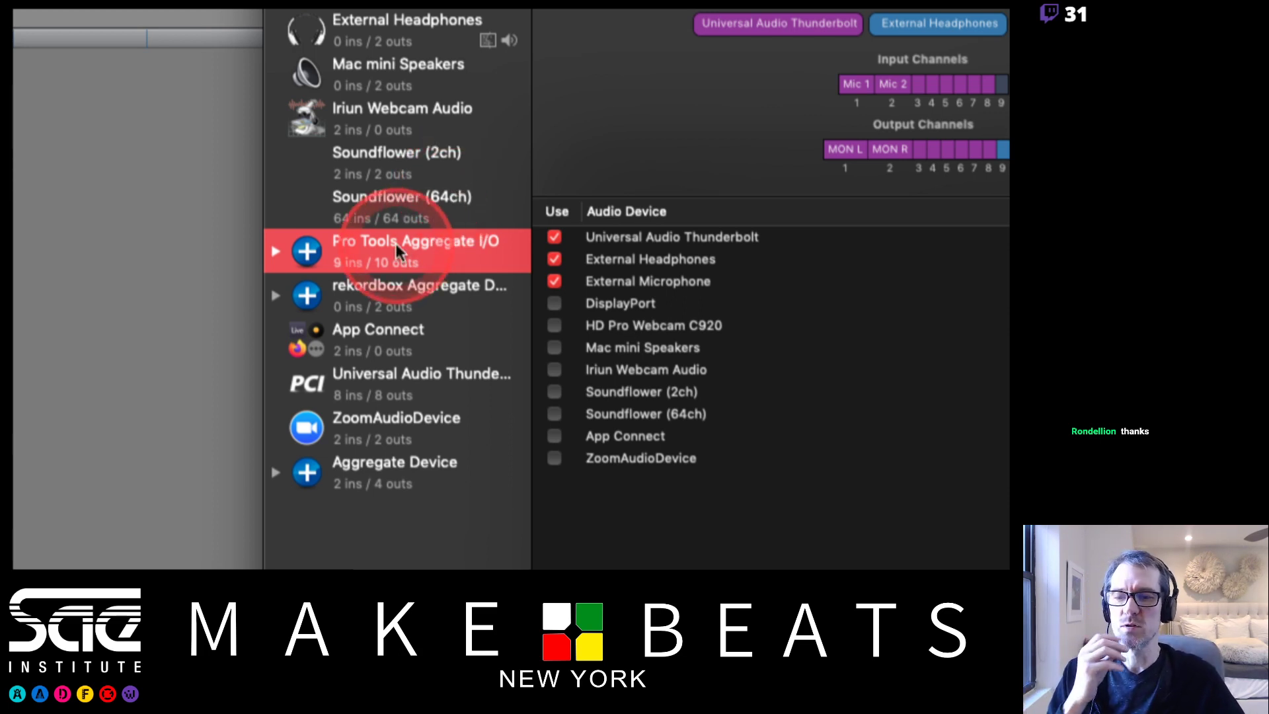
pyautogui.click(412, 296)
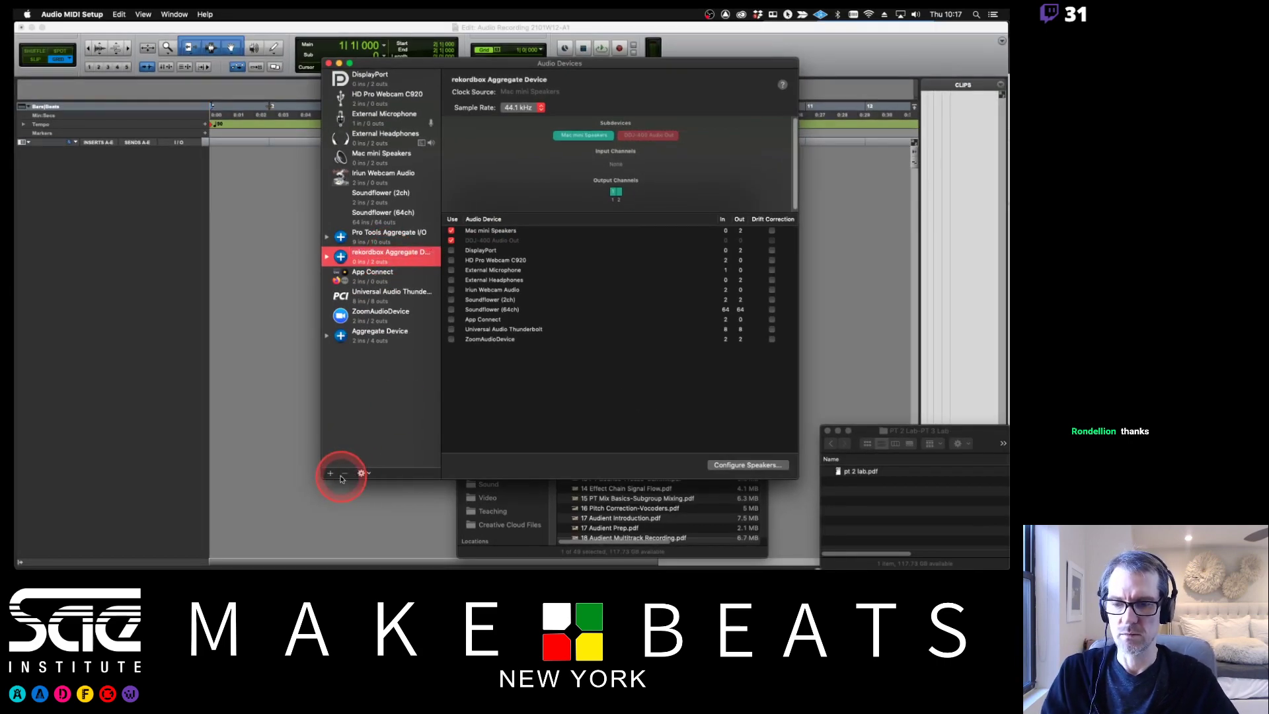
pyautogui.click(346, 473)
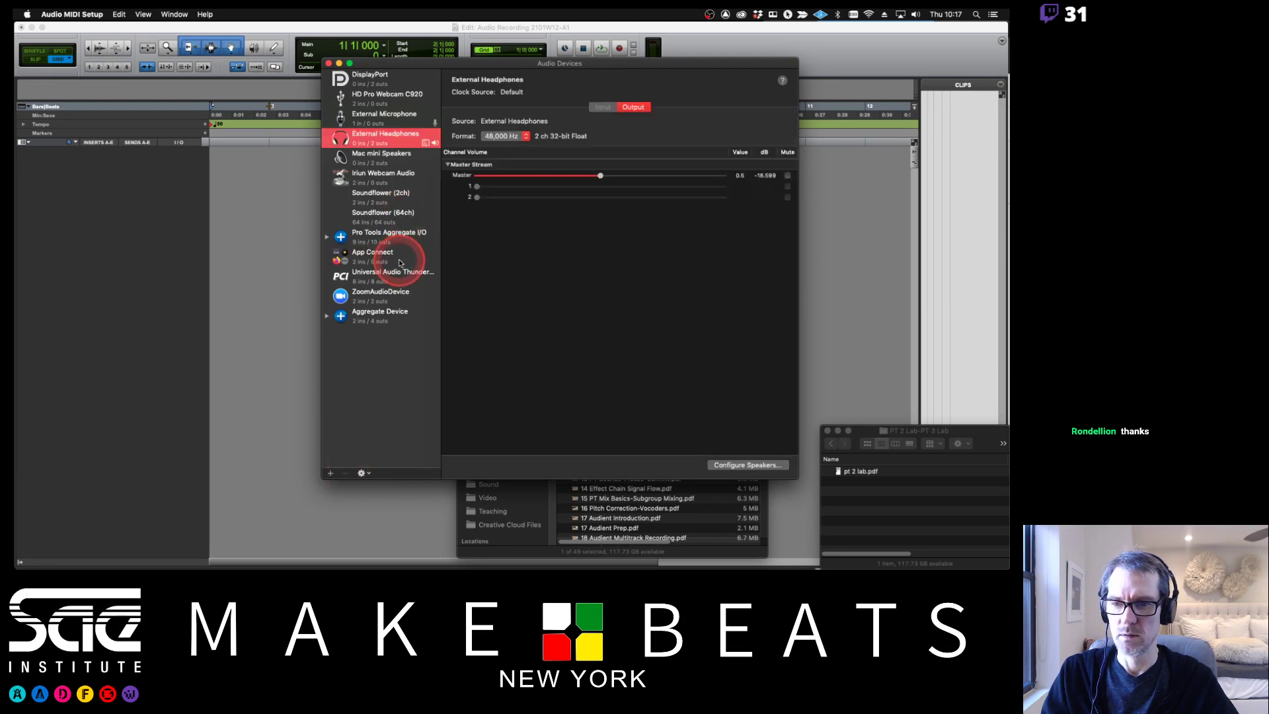
# Step: Inspect the ZoomAudioDevice and App Connect settings and point out the Loopback application
pyautogui.click(376, 300)
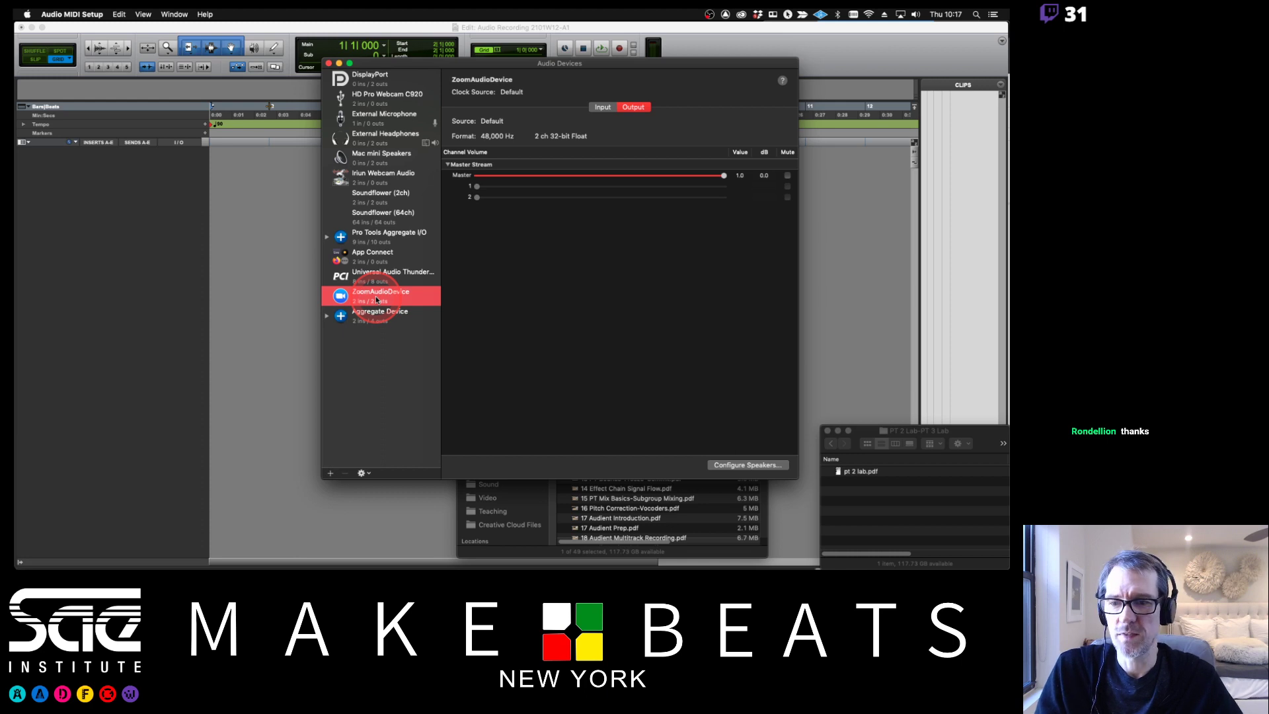
pyautogui.click(387, 255)
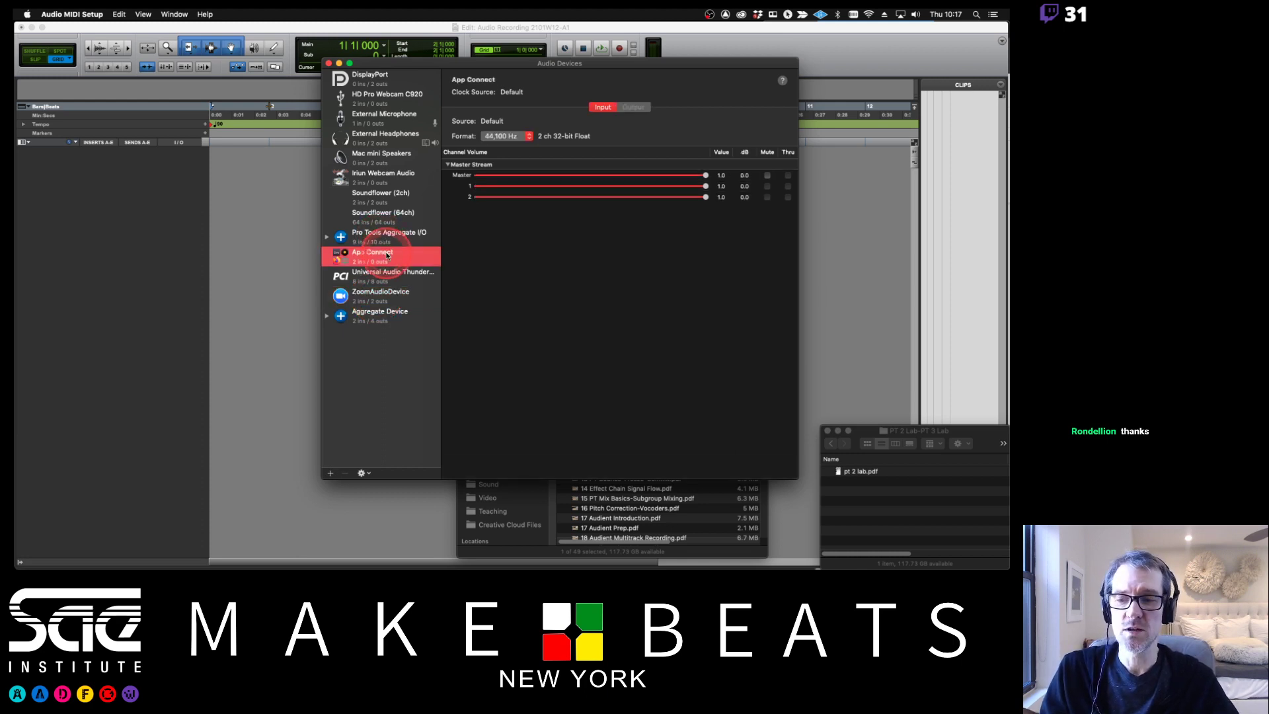
pyautogui.moveTo(15, 343)
pyautogui.click(23, 401)
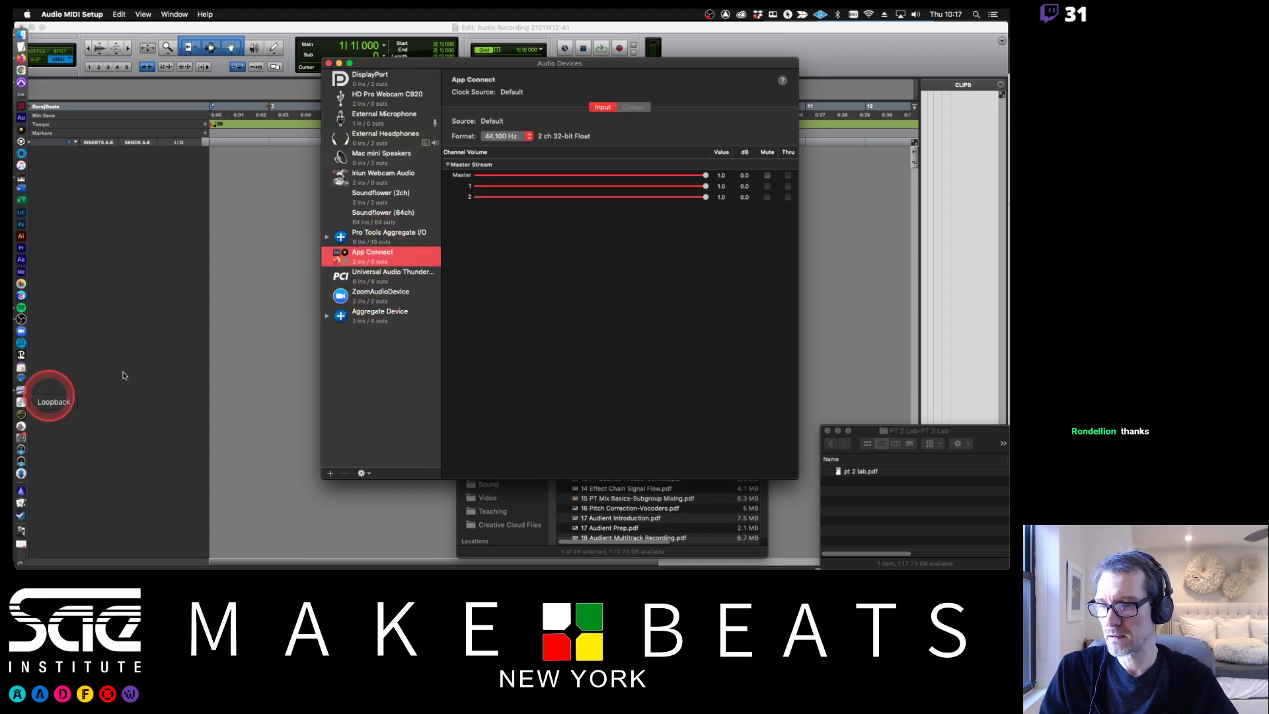
pyautogui.click(385, 284)
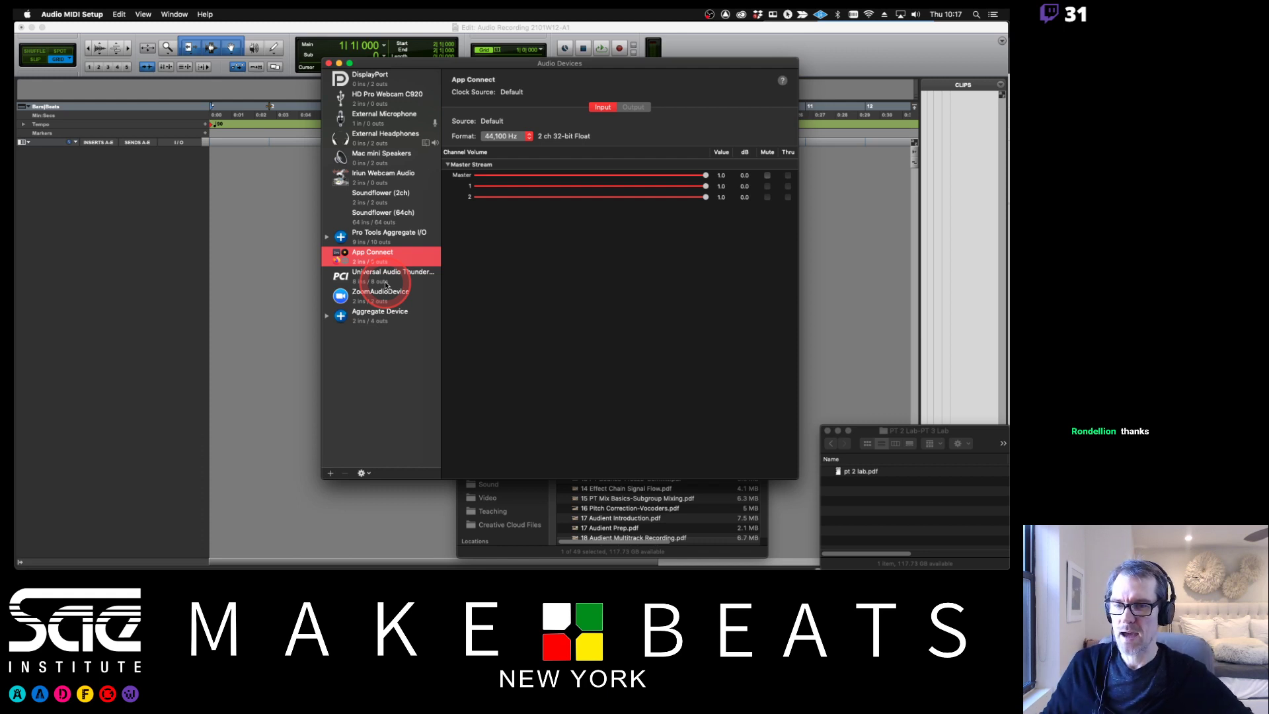
pyautogui.click(388, 281)
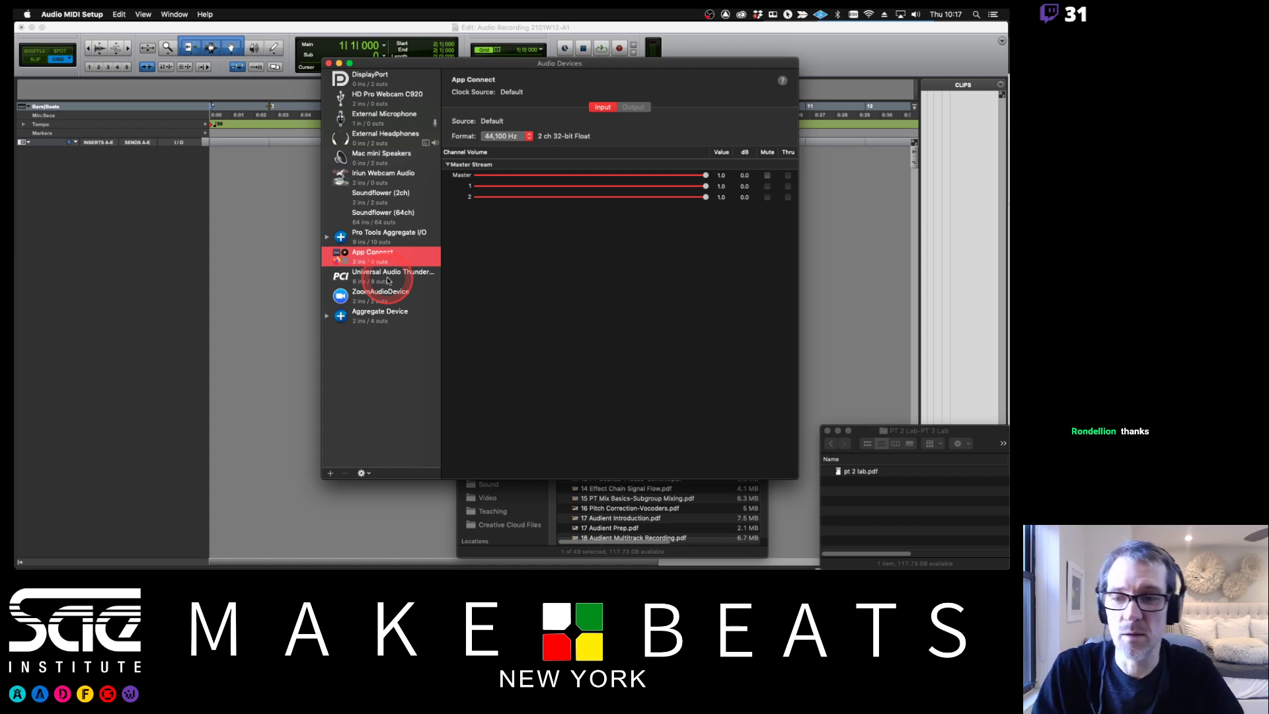
# Step: Delete the entry named Aggregate Device from the audio devices and display the Pro Tools Aggregate I/O configuration
pyautogui.click(391, 316)
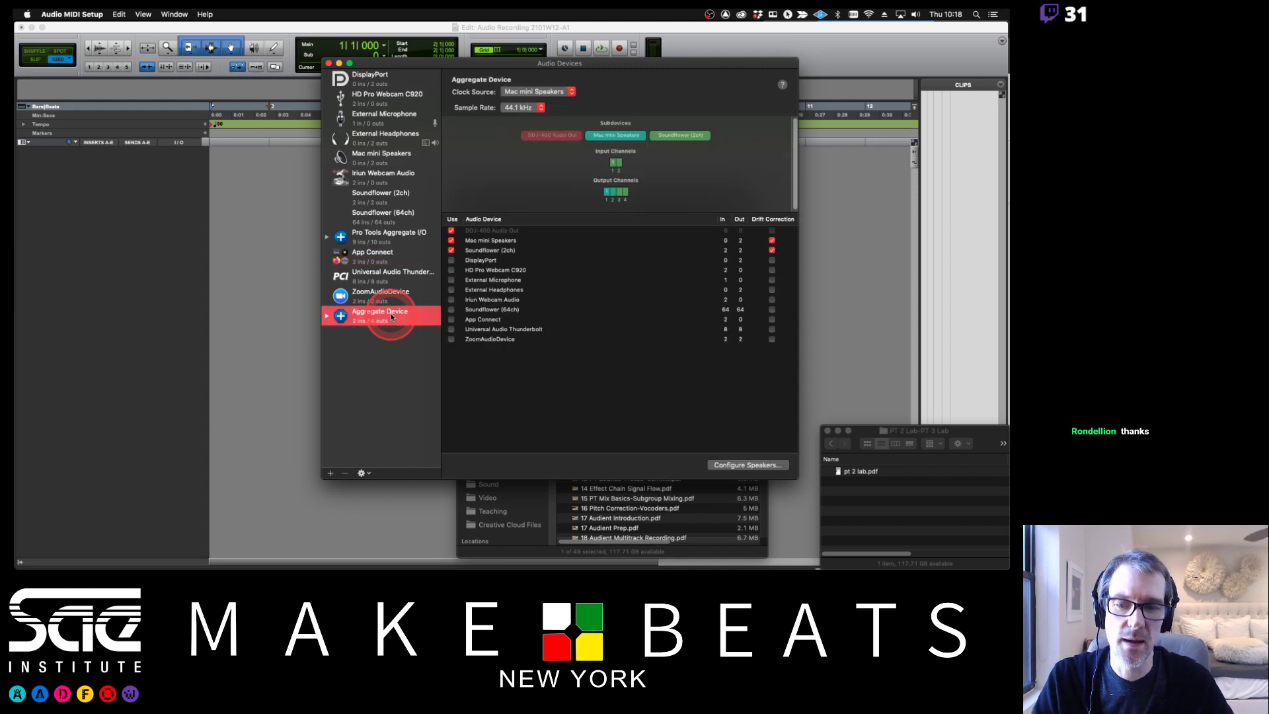
pyautogui.click(345, 476)
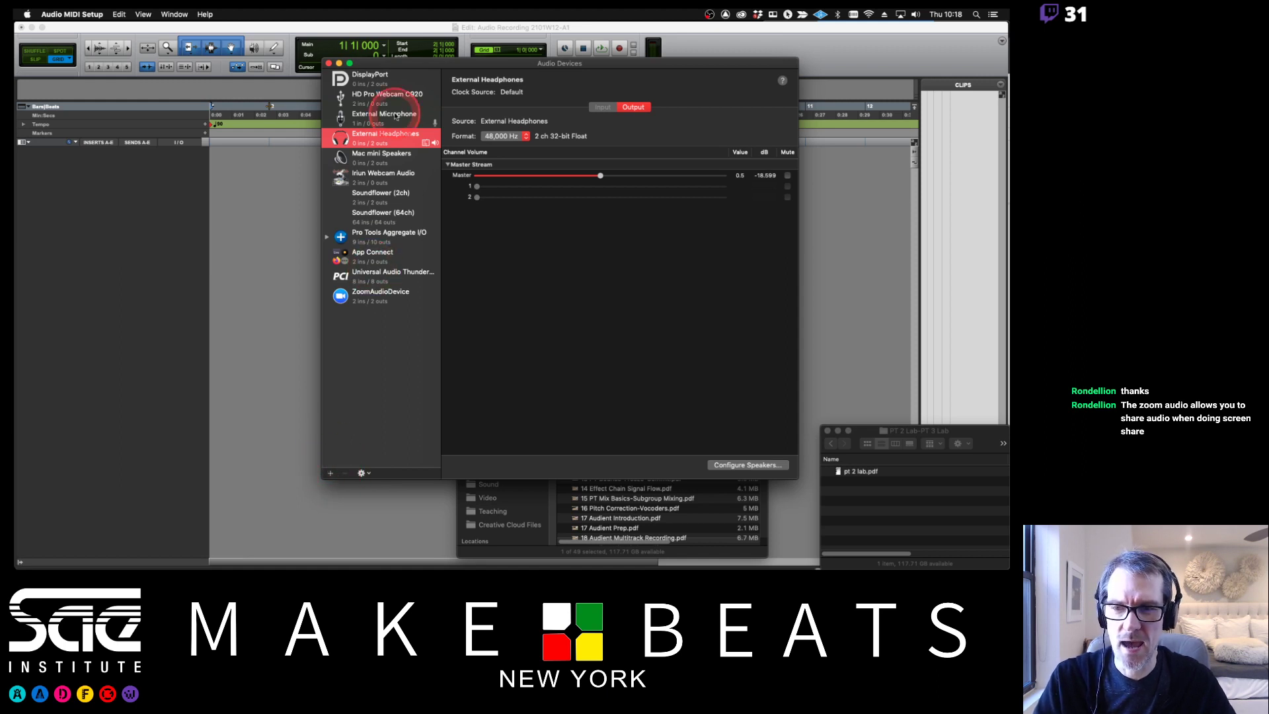
pyautogui.click(390, 238)
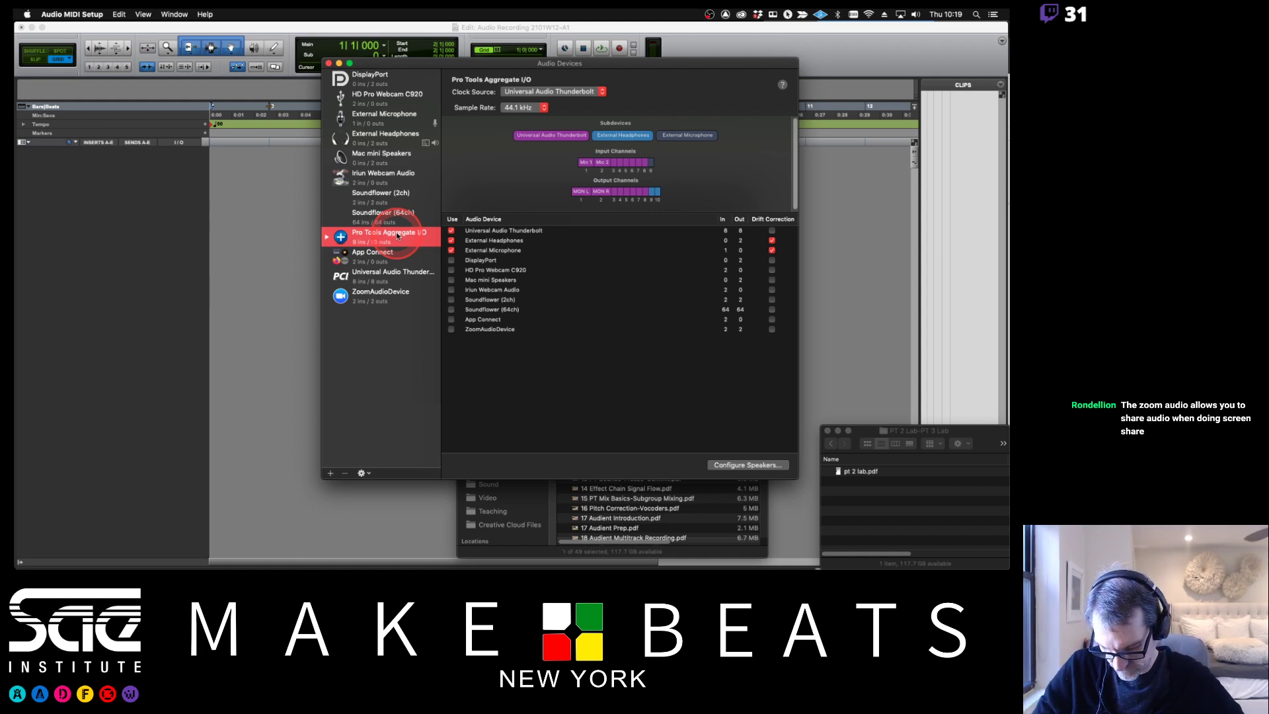
# Step: Switch to Preview to review the Pro Tools Aggregate I/O notes page, and return to Pro Tools
pyautogui.press('super+Tab')
pyautogui.press('super+Tab')
pyautogui.press('super+Tab')
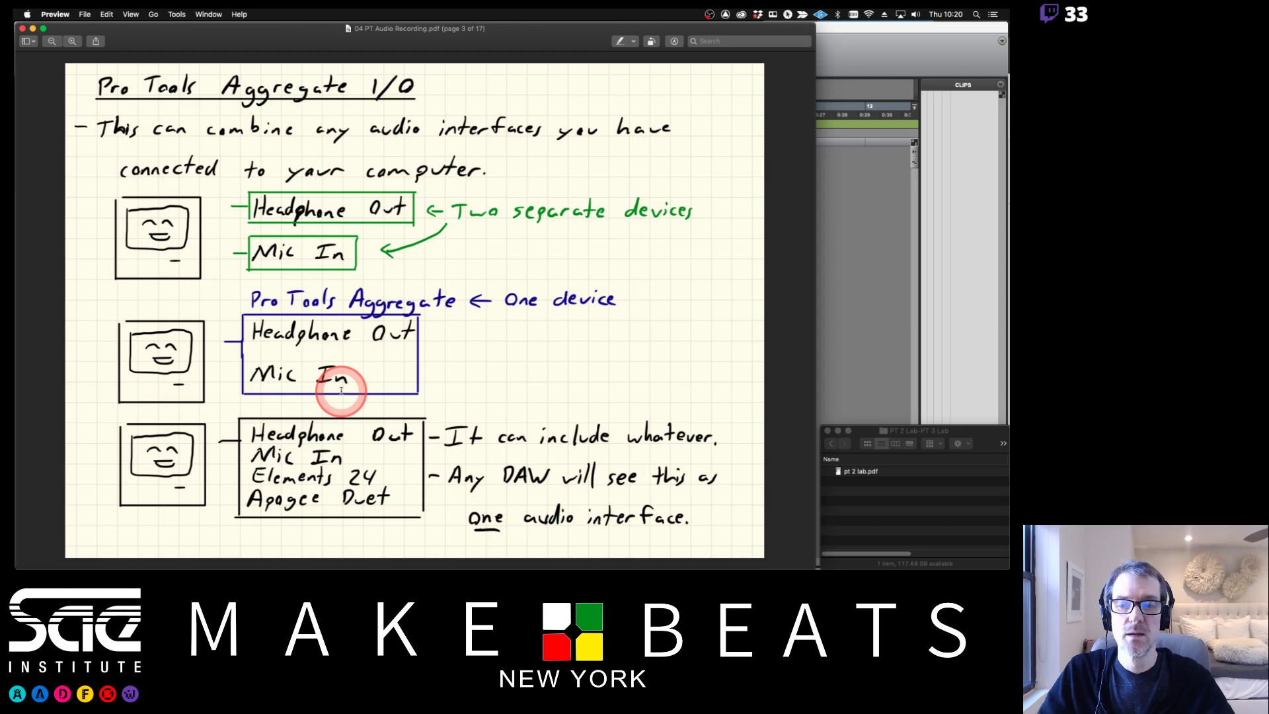
pyautogui.click(846, 48)
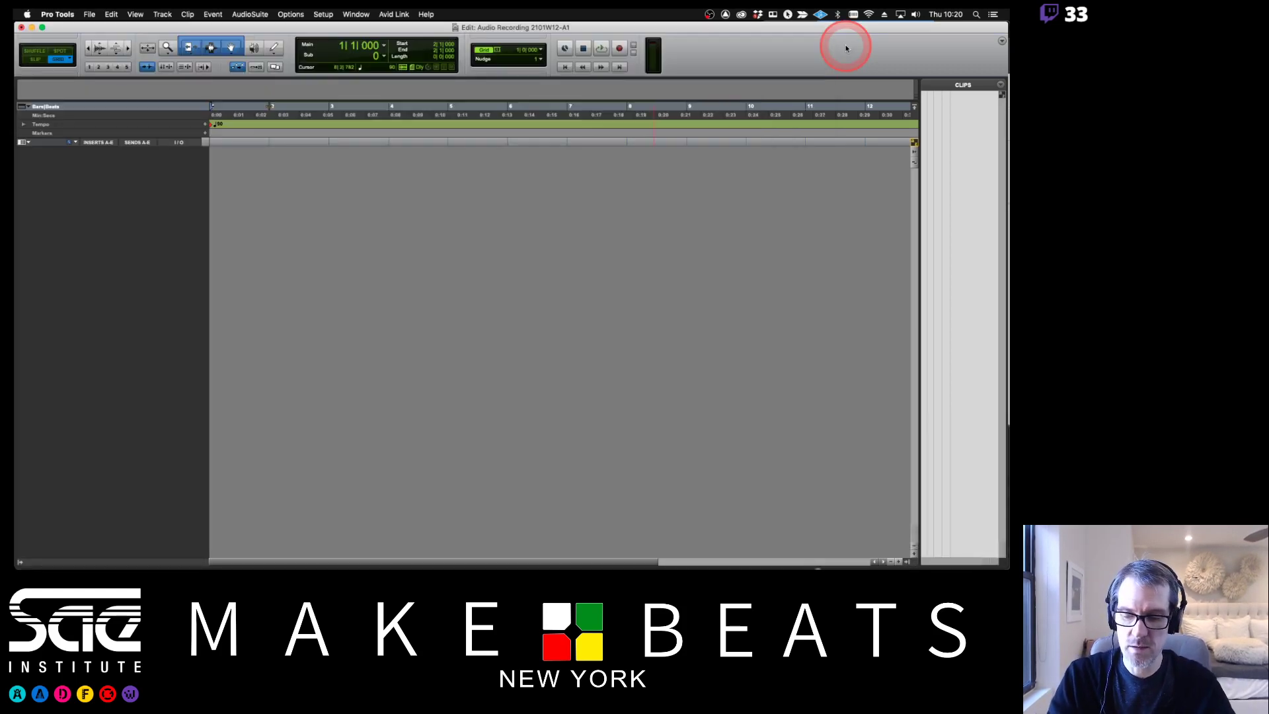
# Step: Switch to Audio MIDI Setup, review the subdevices of Pro Tools Aggregate I/O and nudge the Audio Devices window slightly
pyautogui.press('super+Tab')
pyautogui.press('super+Tab')
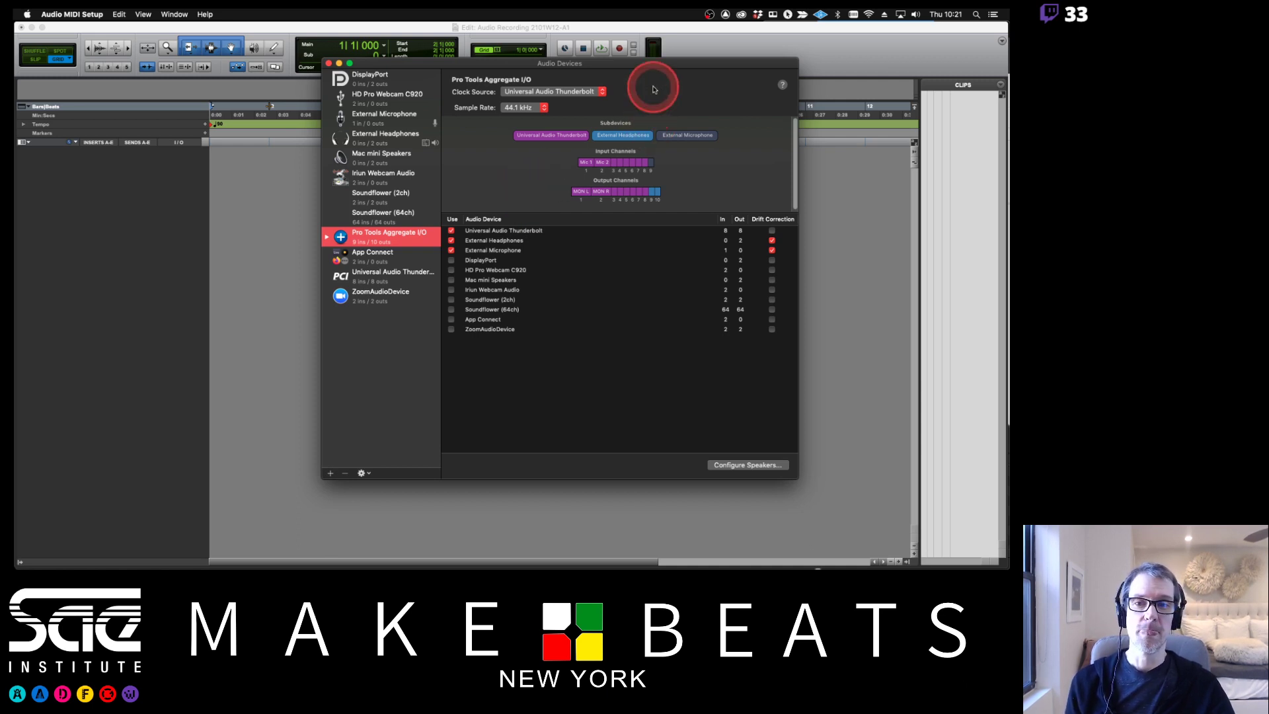
pyautogui.moveTo(696, 64); pyautogui.dragTo(687, 65)
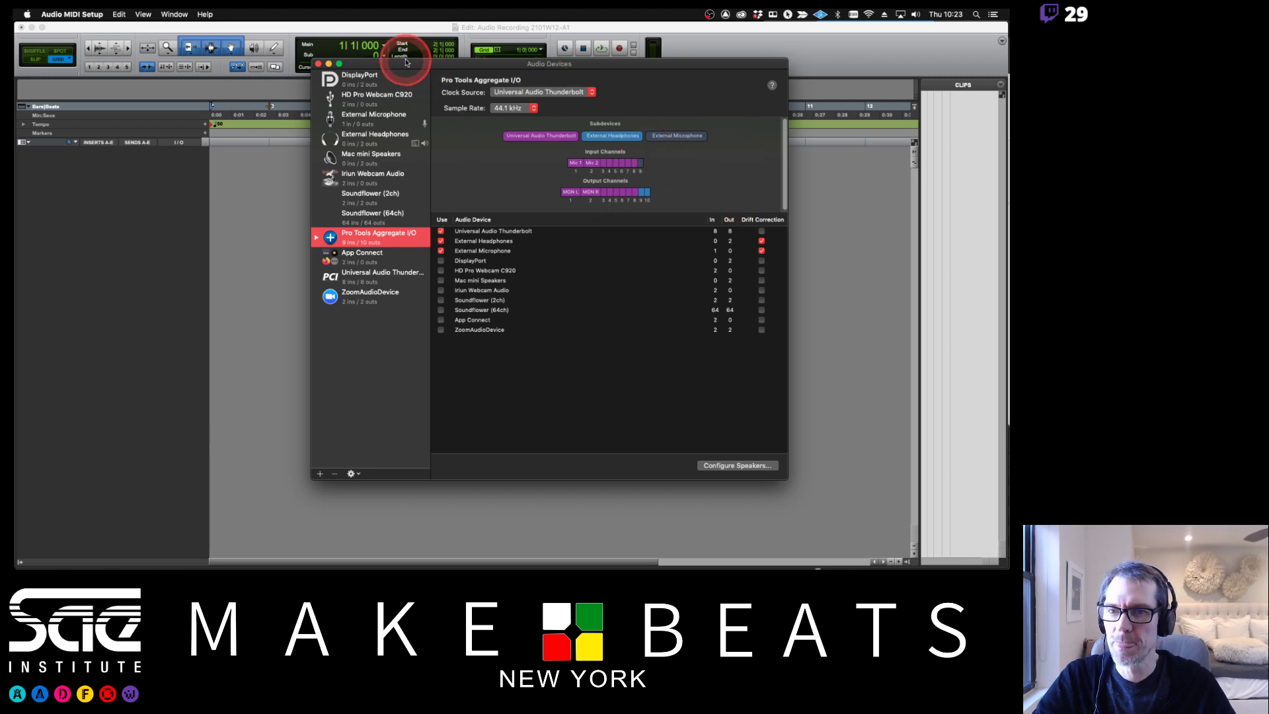
# Step: Return to Pro Tools, open the Playback Engine settings and review the list of available devices
pyautogui.click(390, 31)
pyautogui.click(323, 14)
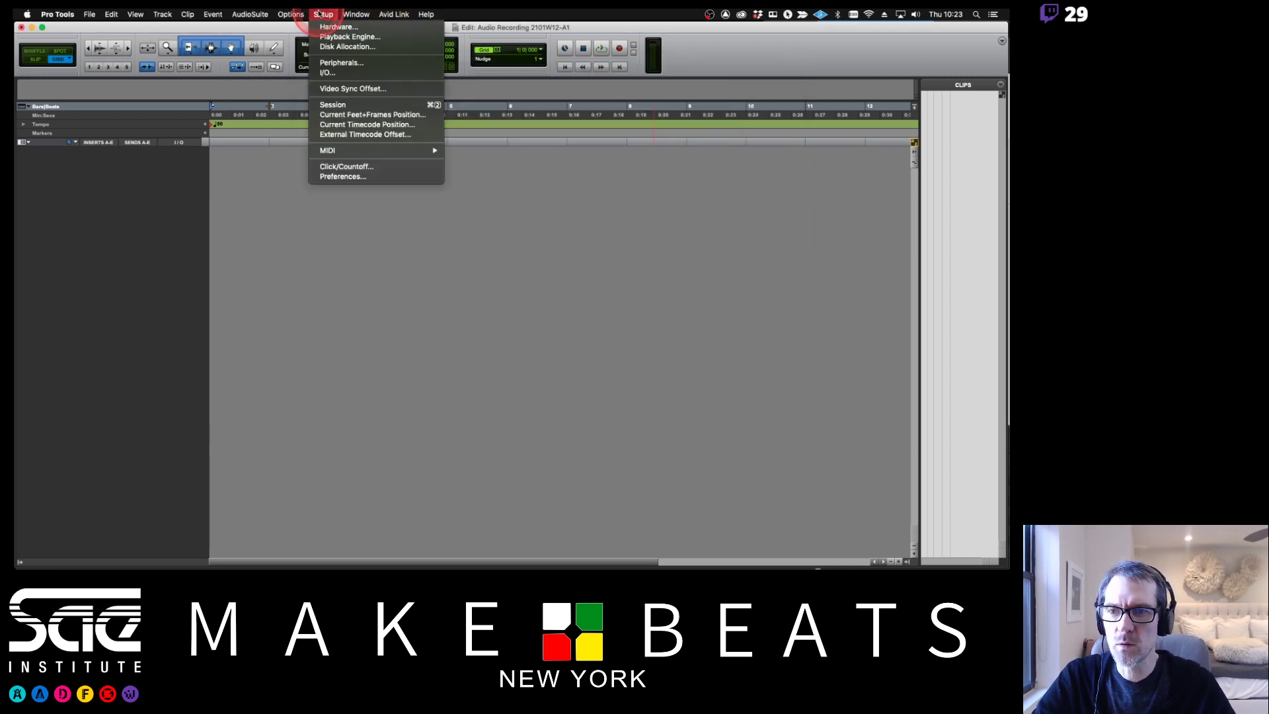
pyautogui.click(326, 37)
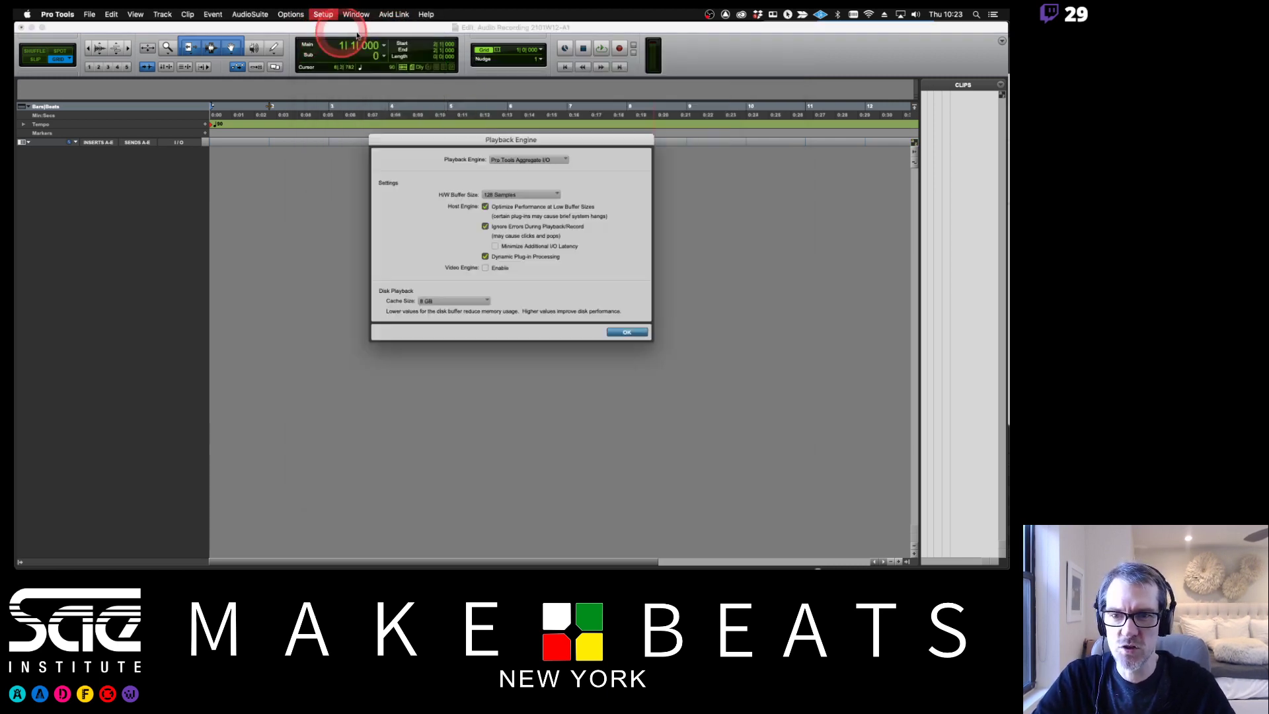
pyautogui.click(497, 162)
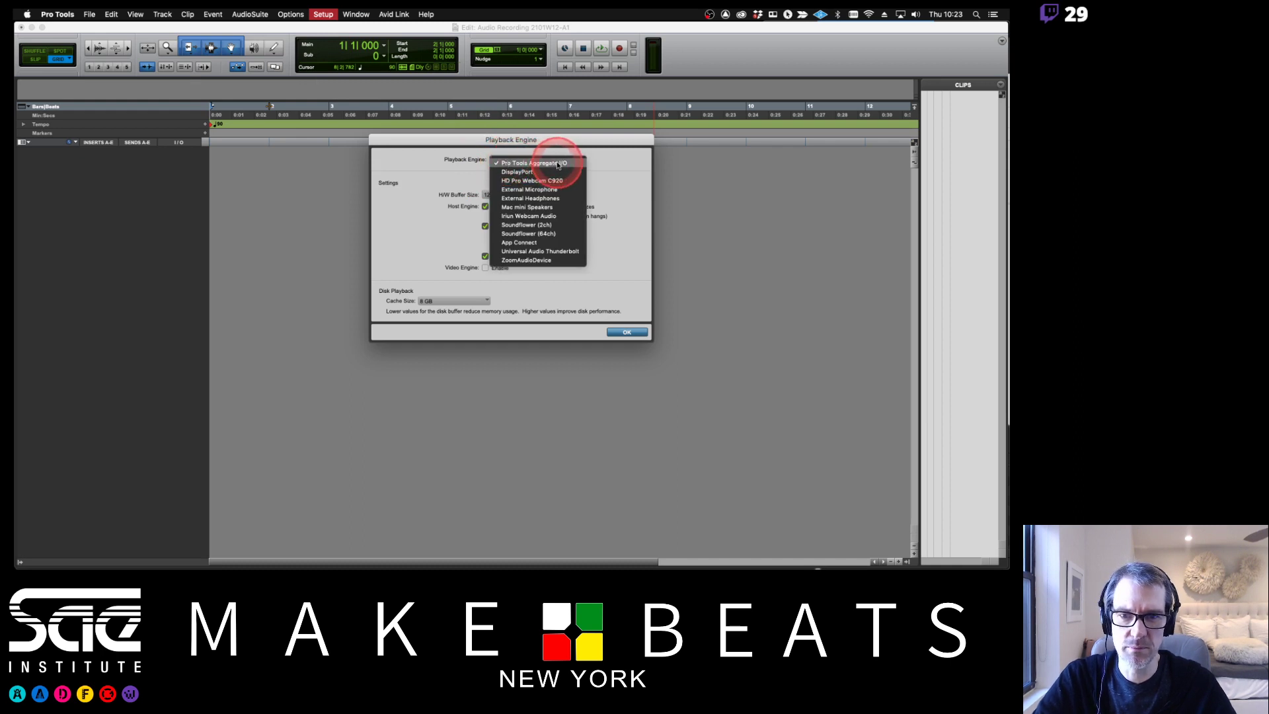
pyautogui.click(612, 167)
# Step: Try to switch the playback engine to External Microphone, decline saving and closing the session, and close the Playback Engine dialog
pyautogui.click(543, 160)
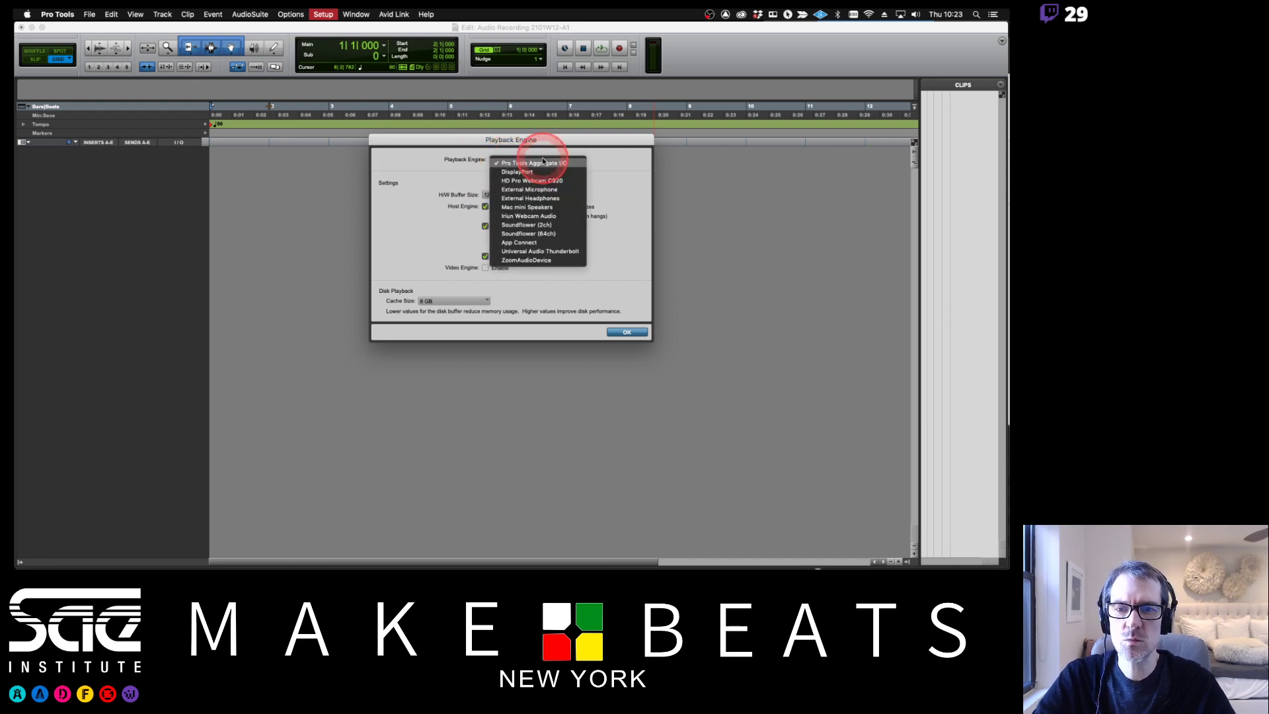
pyautogui.click(539, 190)
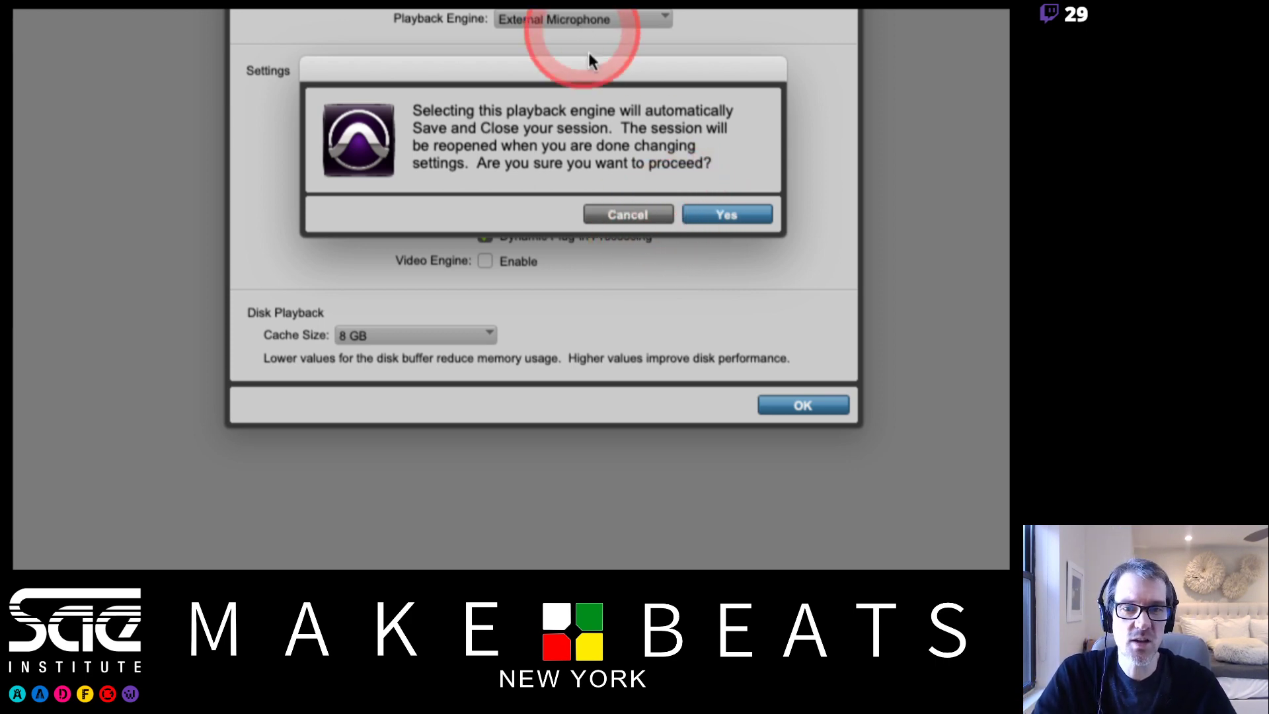
pyautogui.click(704, 214)
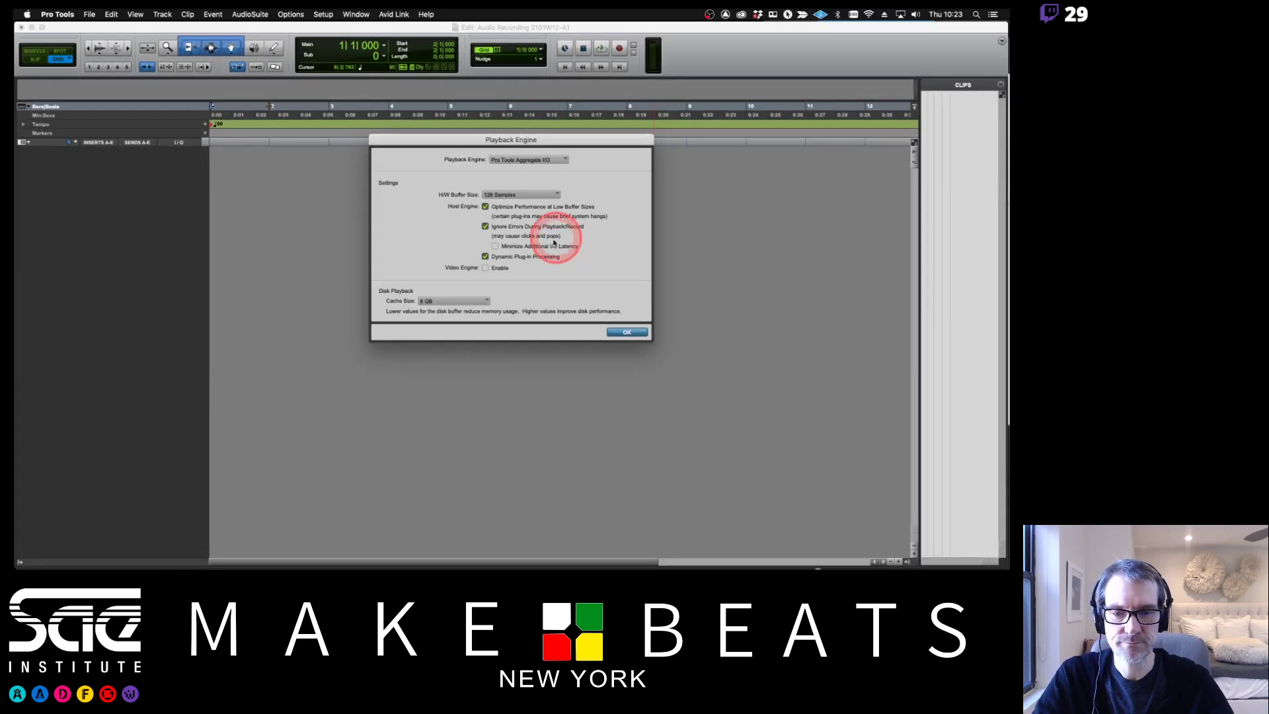
pyautogui.click(619, 338)
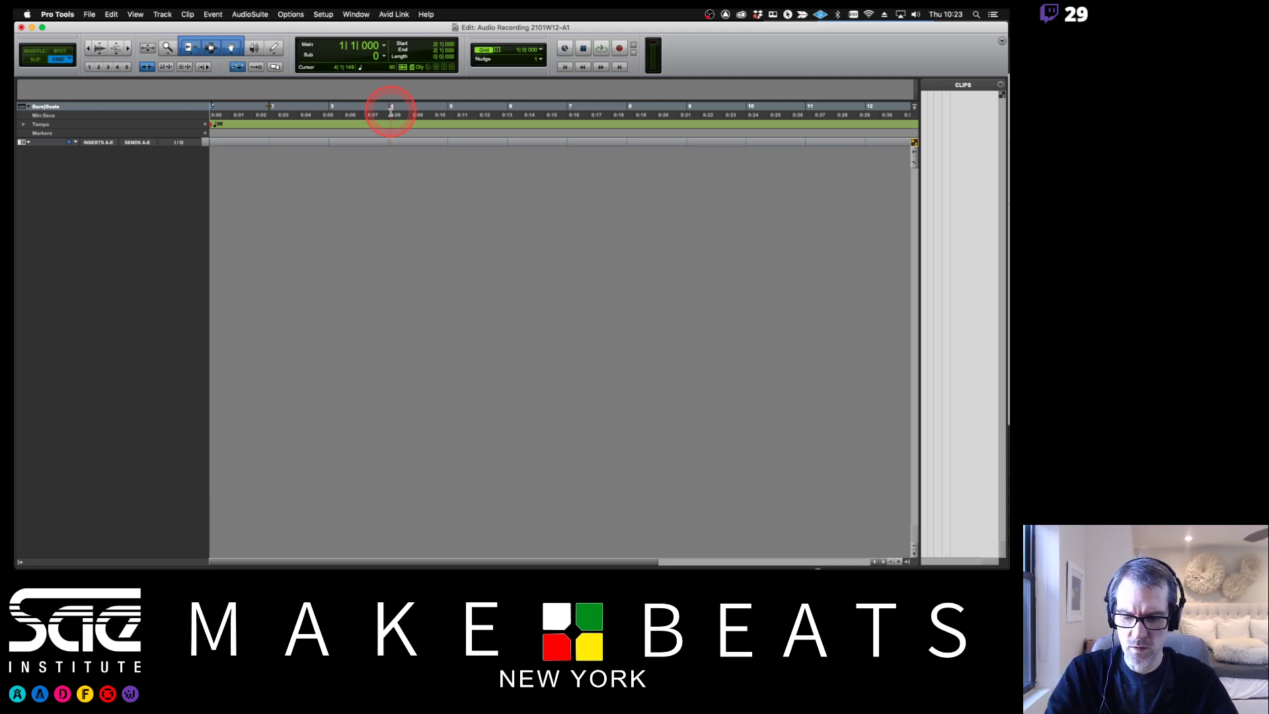
# Step: Switch to the Preview notes and skim from the Pro Tools Aggregate I/O page through Hardware Buffer Size and Import Audio to Record Modes
pyautogui.press('super+Tab')
pyautogui.press('super+Tab')
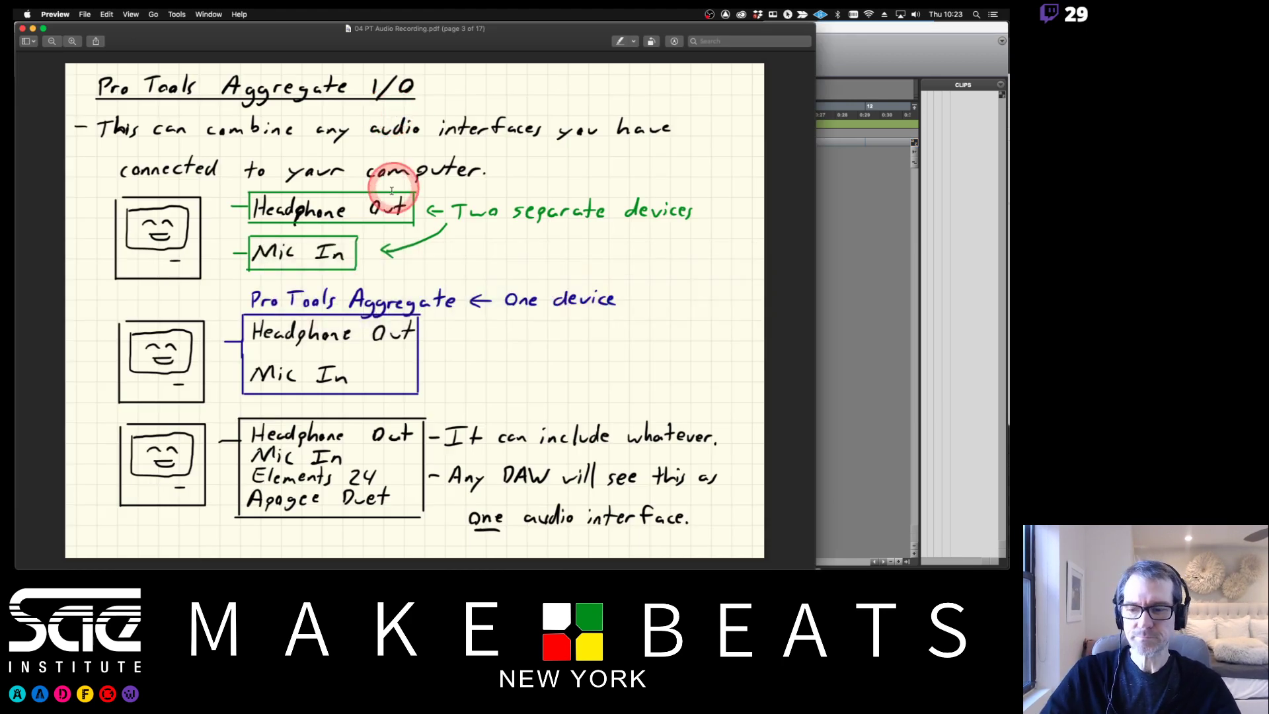
pyautogui.press('Right')
pyautogui.press('Right')
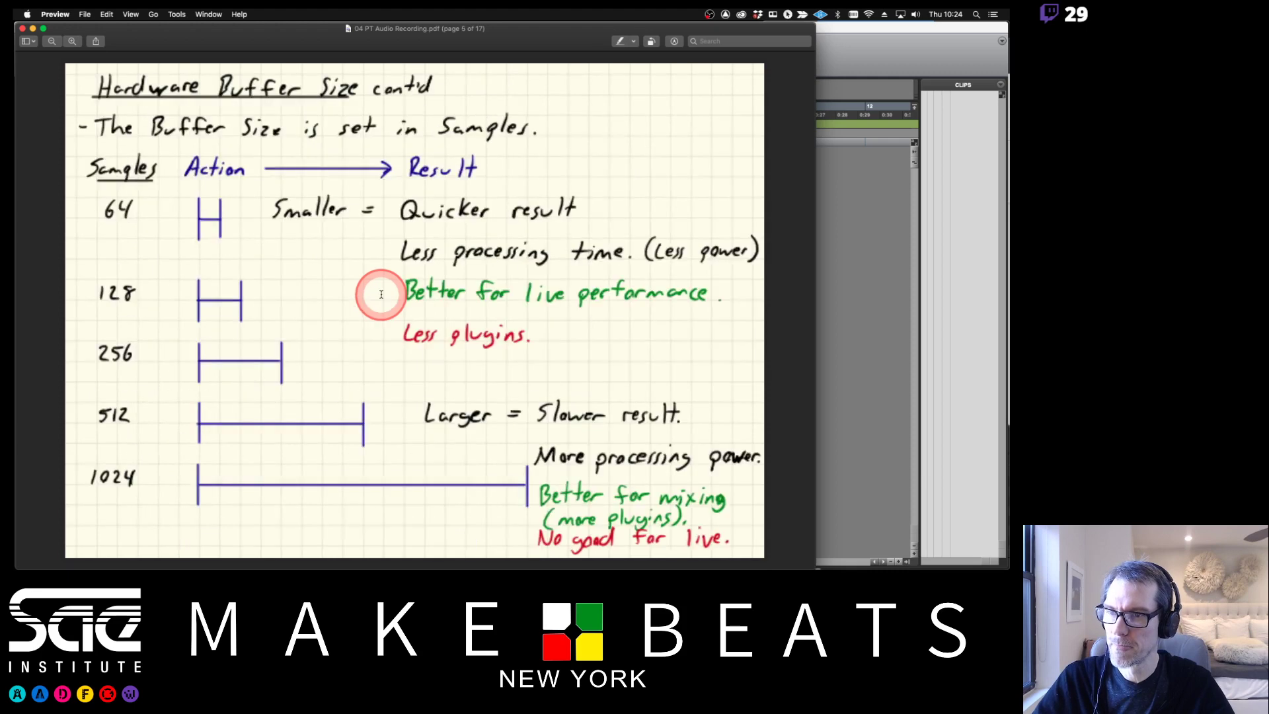
pyautogui.press('Left')
pyautogui.press('Right')
pyautogui.press('Right')
pyautogui.press('Right')
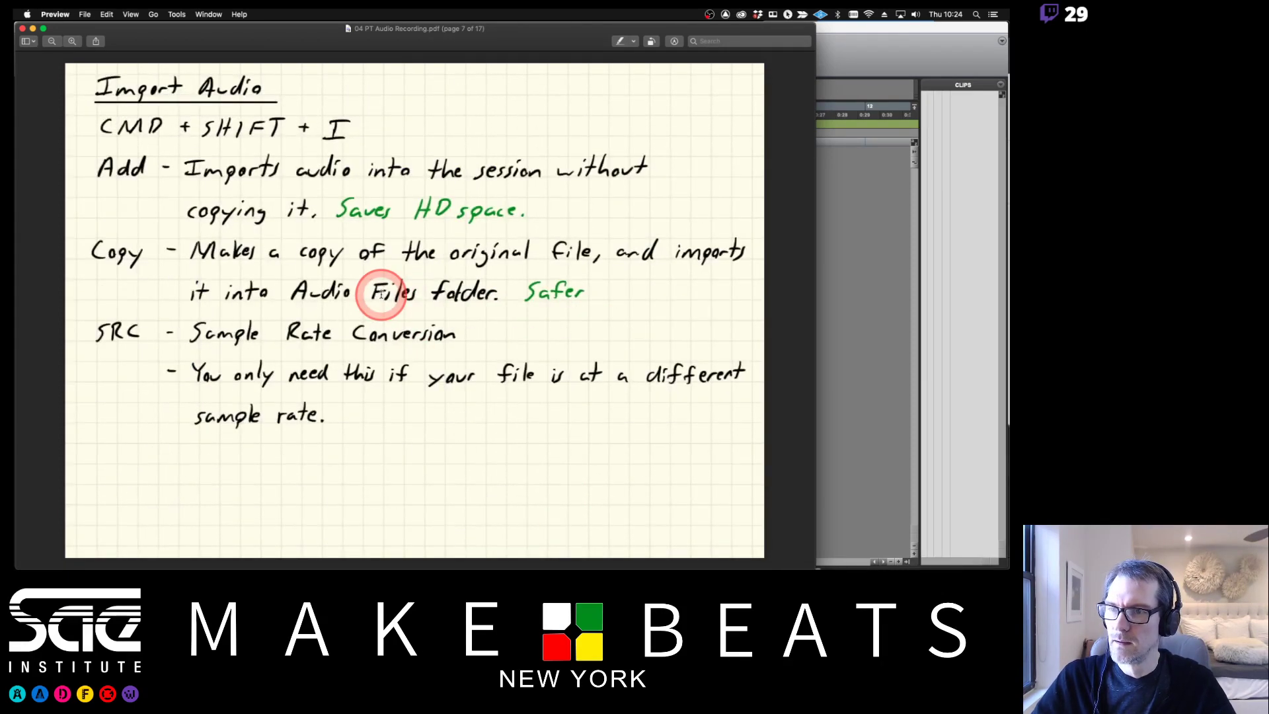
pyautogui.press('Right')
pyautogui.press('Right')
pyautogui.press('Right')
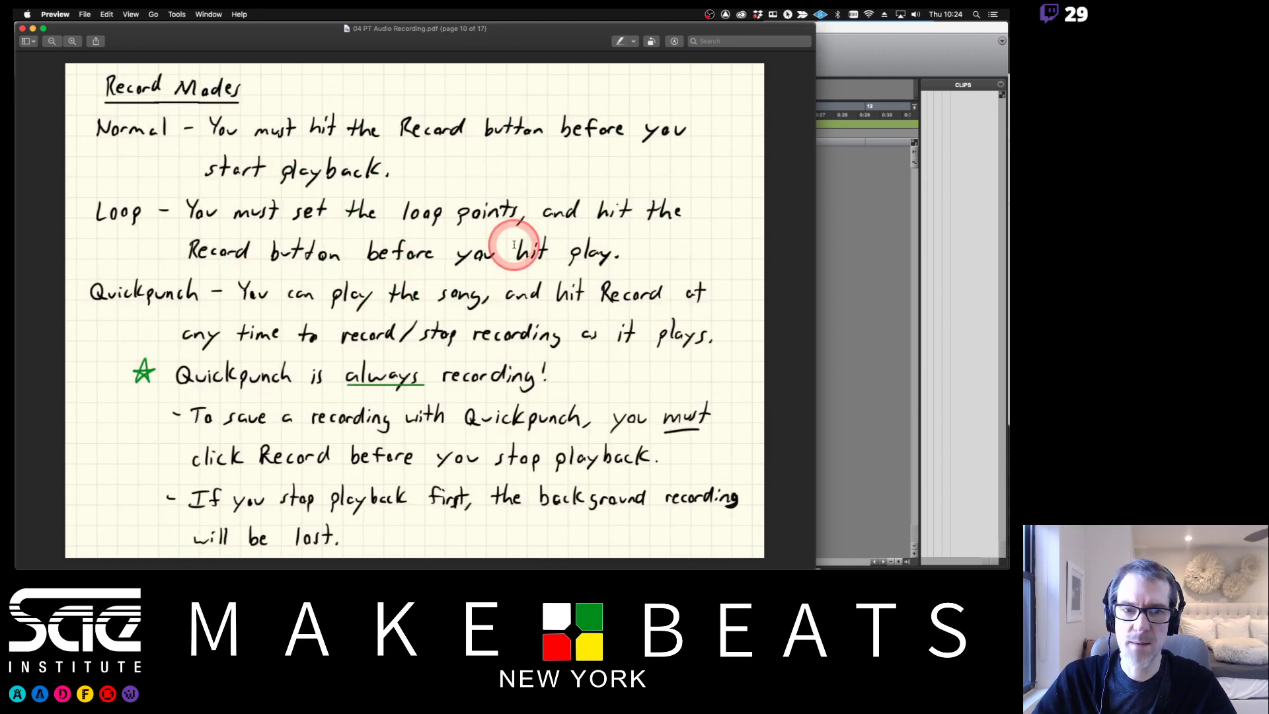
# Step: Switch back to Pro Tools, create one mono audio track and name it Counting
pyautogui.click(839, 203)
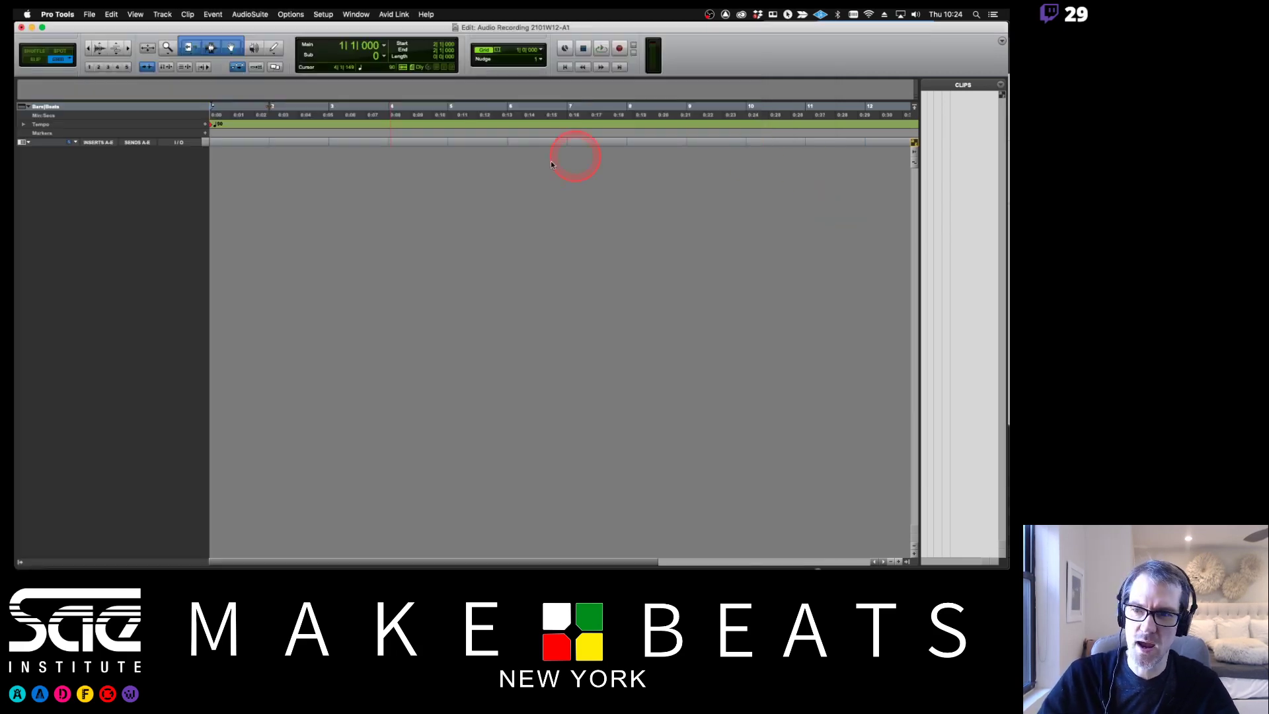
pyautogui.press('super+shift+n')
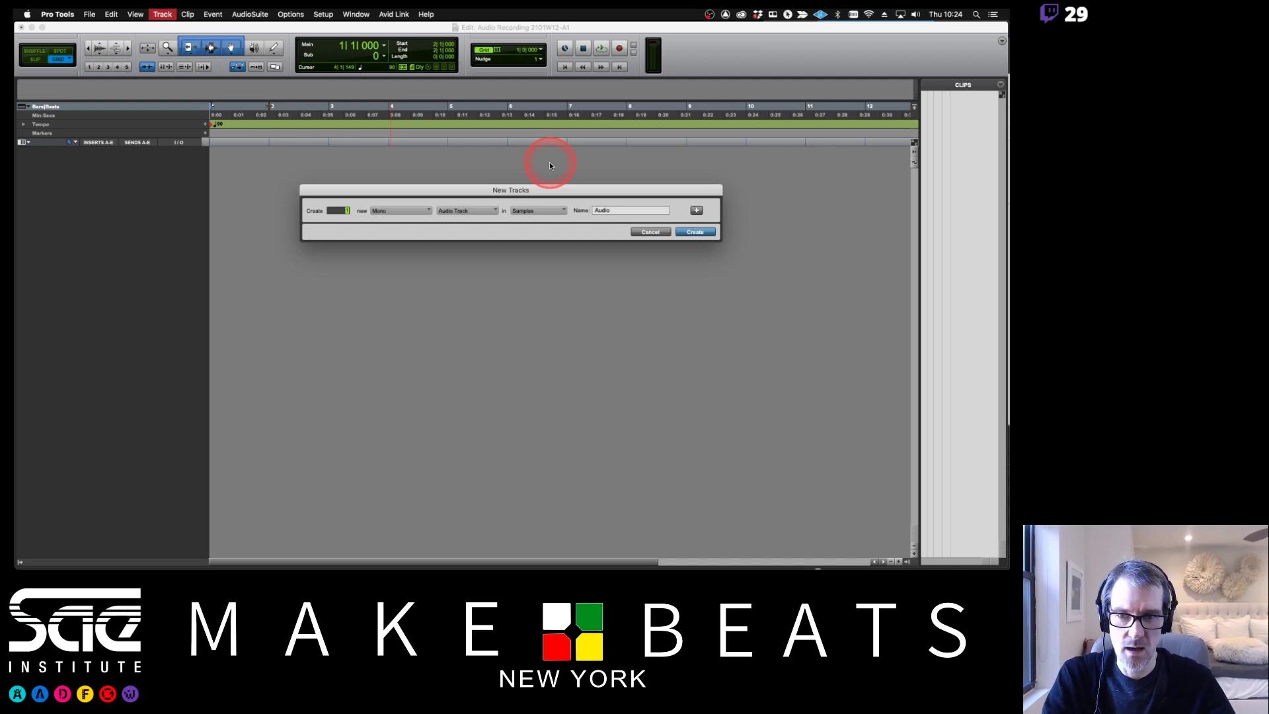
pyautogui.press('Return')
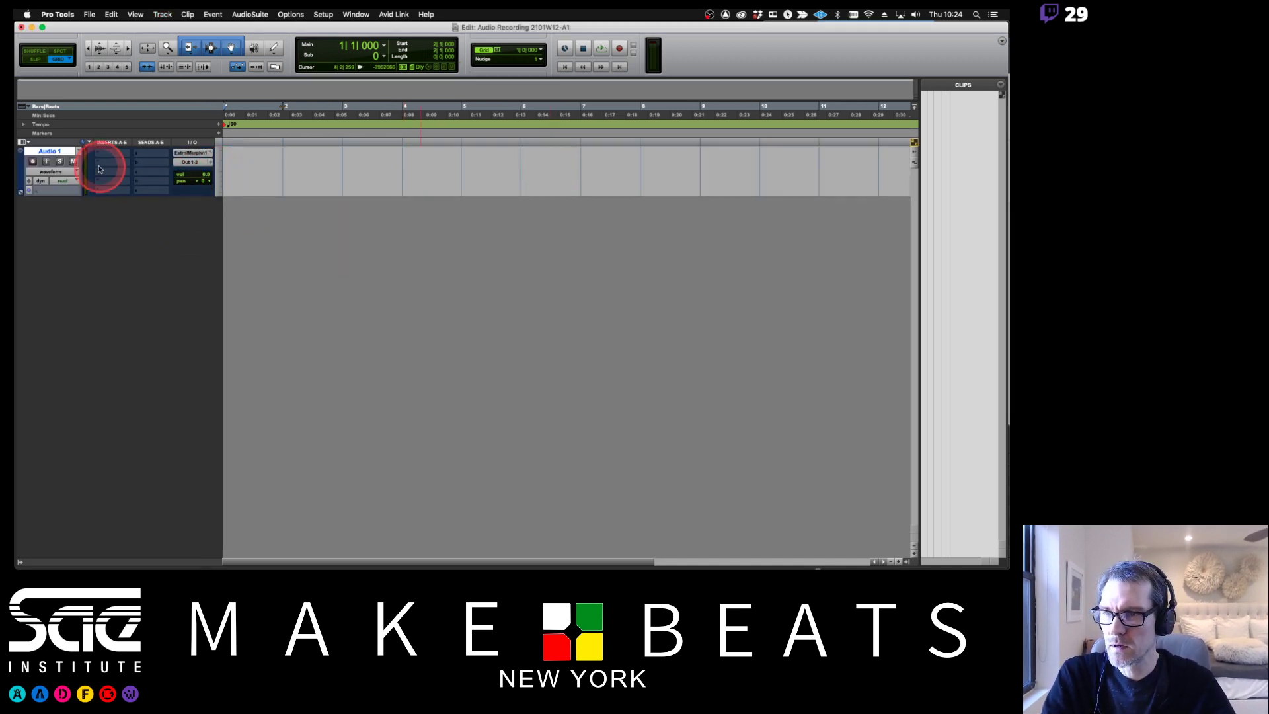
pyautogui.doubleClick(62, 151)
pyautogui.write('Counting')
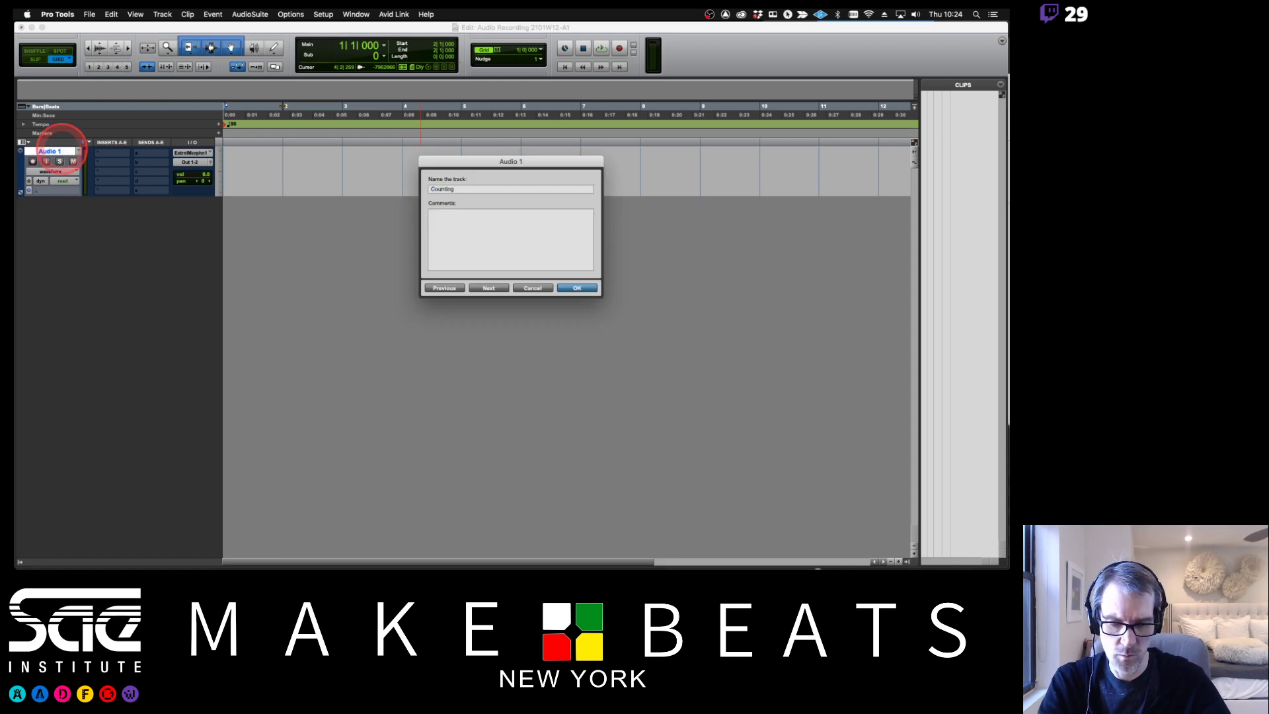
pyautogui.press('Return')
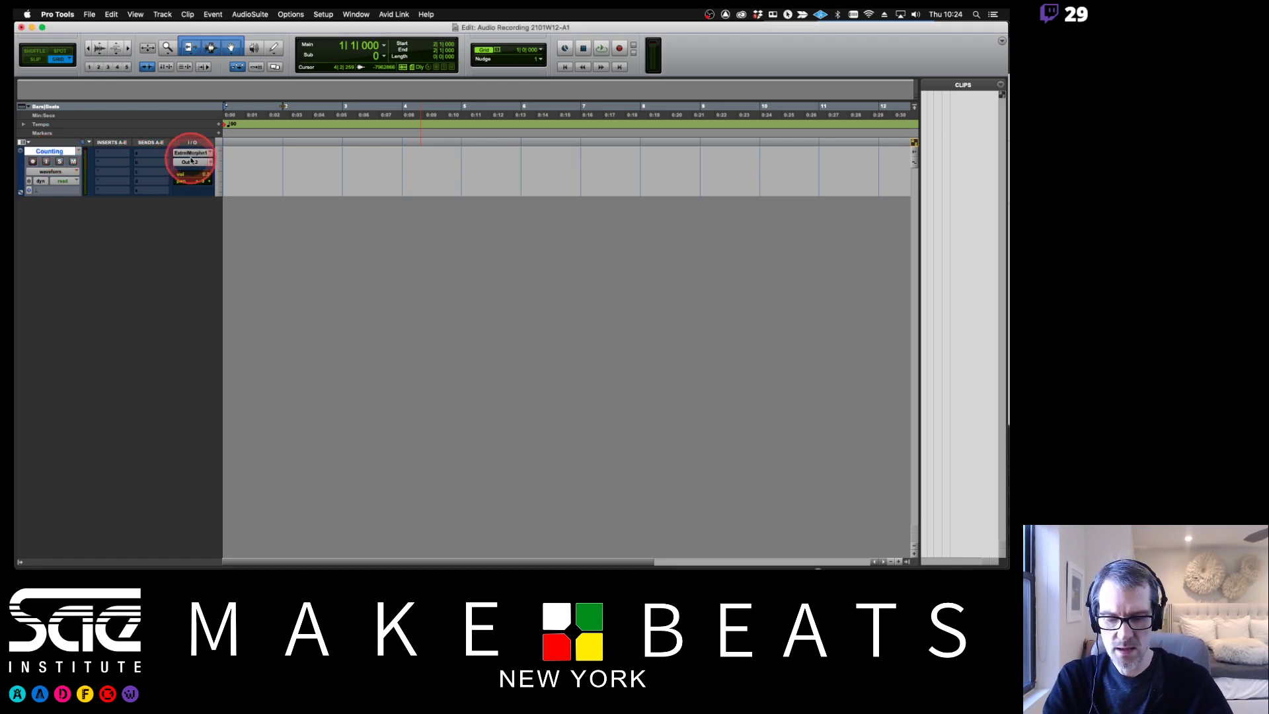
# Step: Select External Microphone 1 (Mono) as the Counting track's input and review its available output paths
pyautogui.press('super+equal')
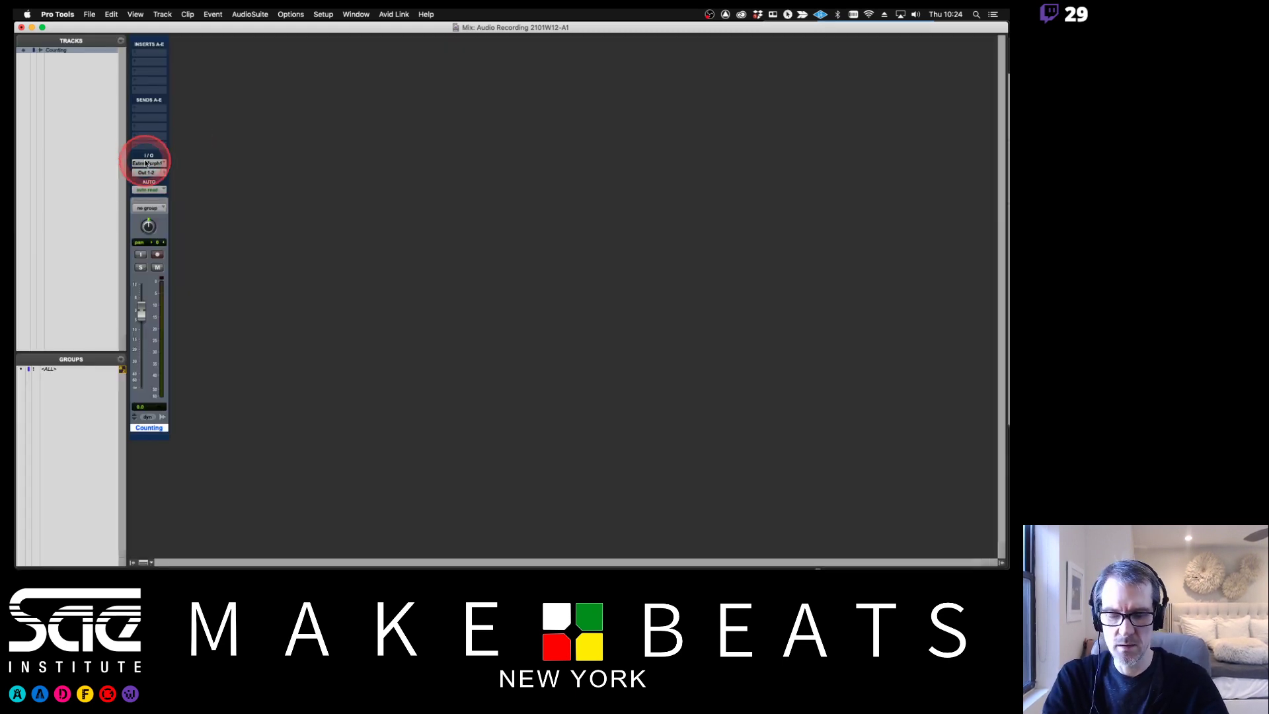
pyautogui.press('super+equal')
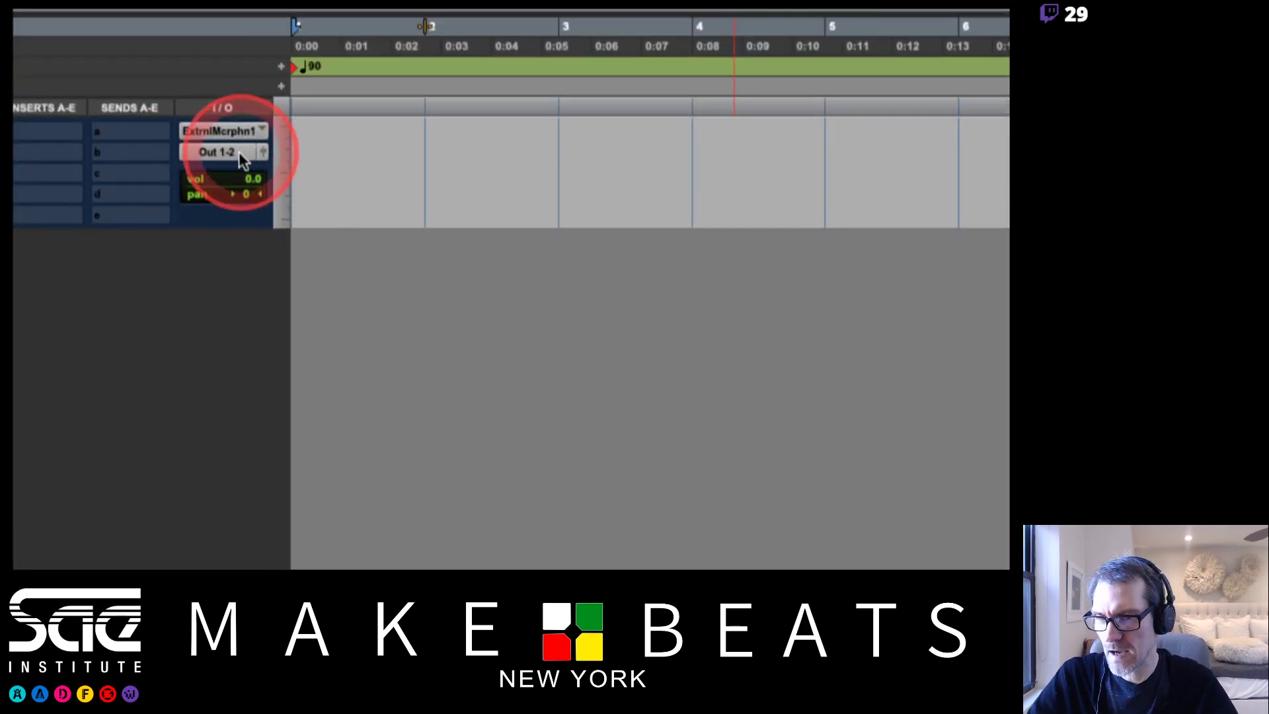
pyautogui.click(244, 129)
pyautogui.moveTo(243, 132)
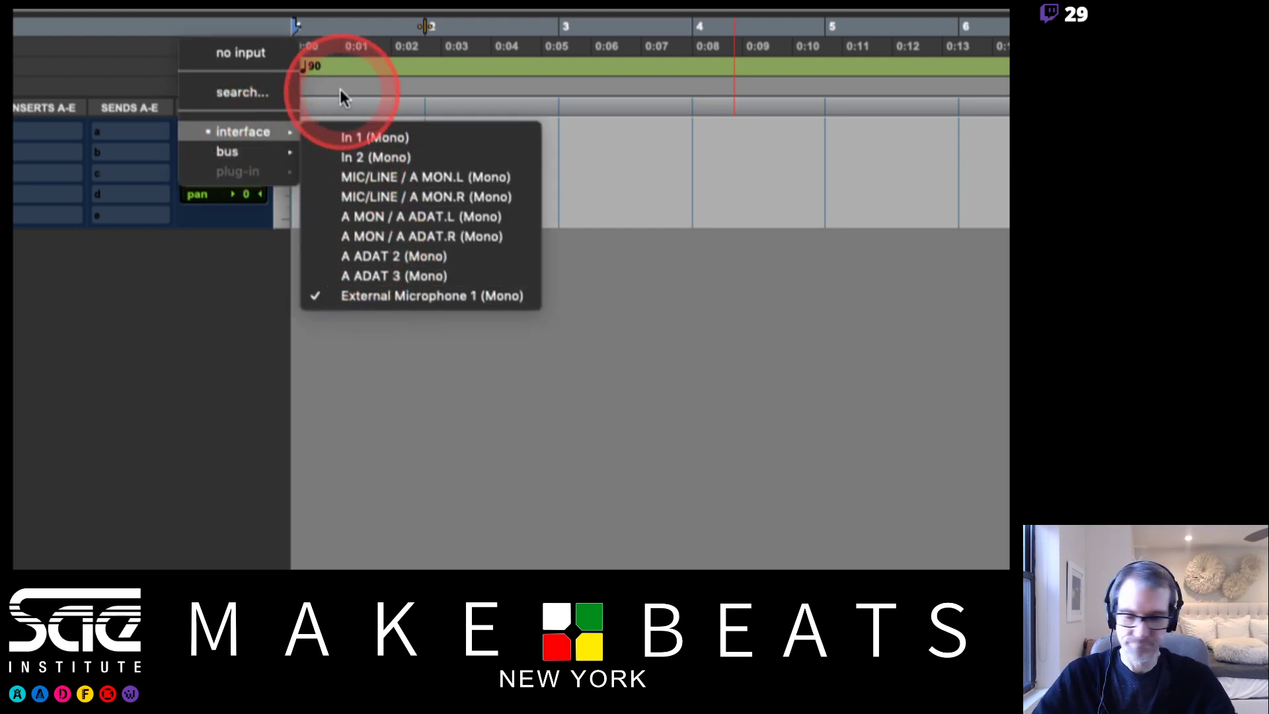
pyautogui.click(386, 295)
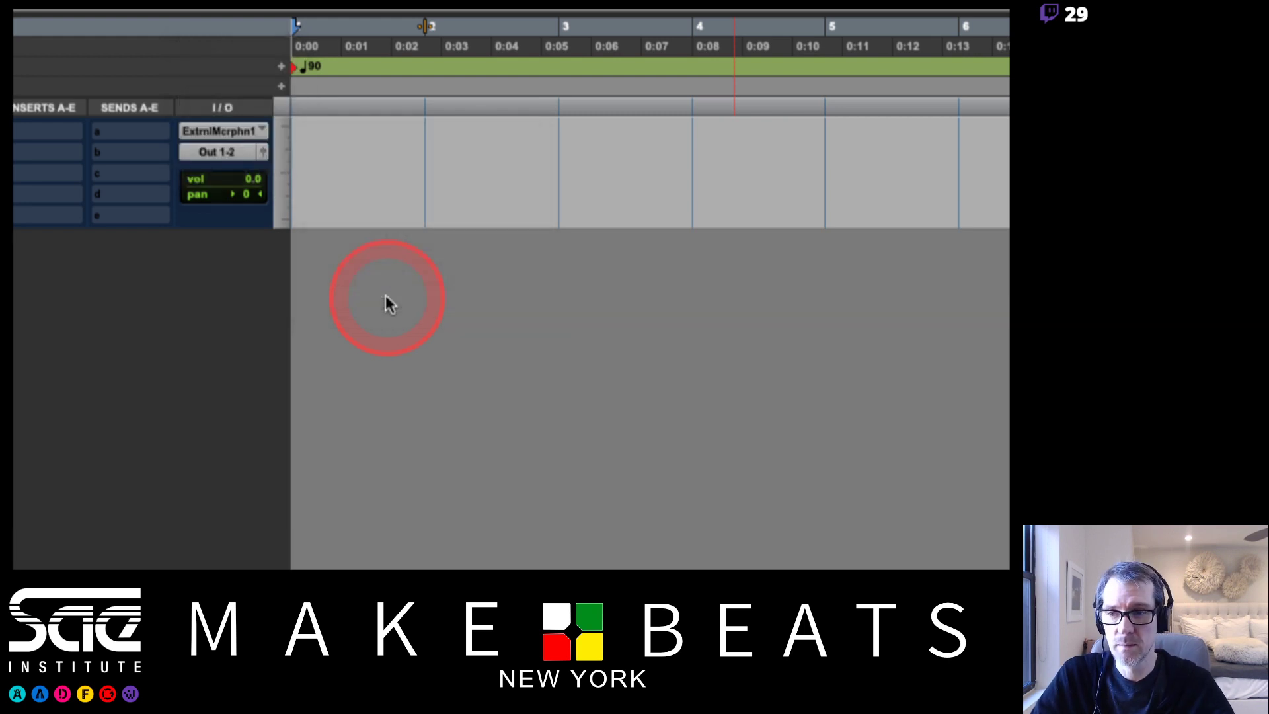
pyautogui.click(232, 153)
pyautogui.moveTo(232, 152)
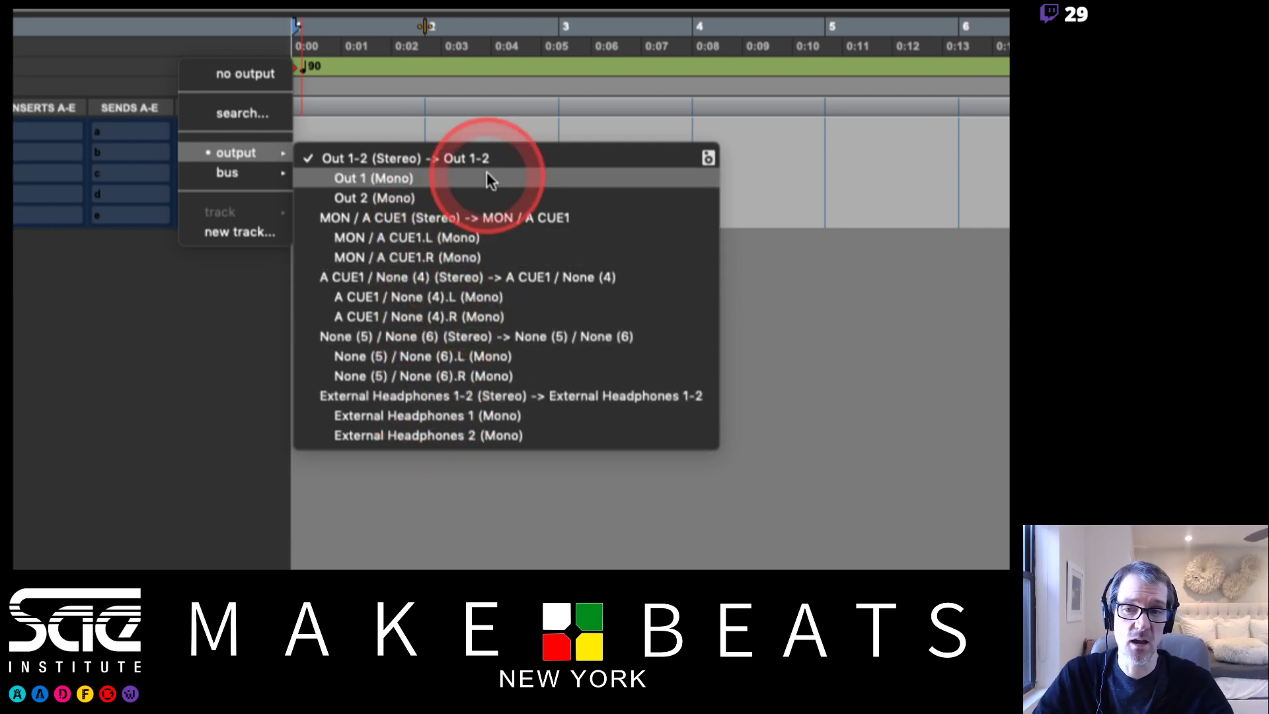
pyautogui.click(450, 134)
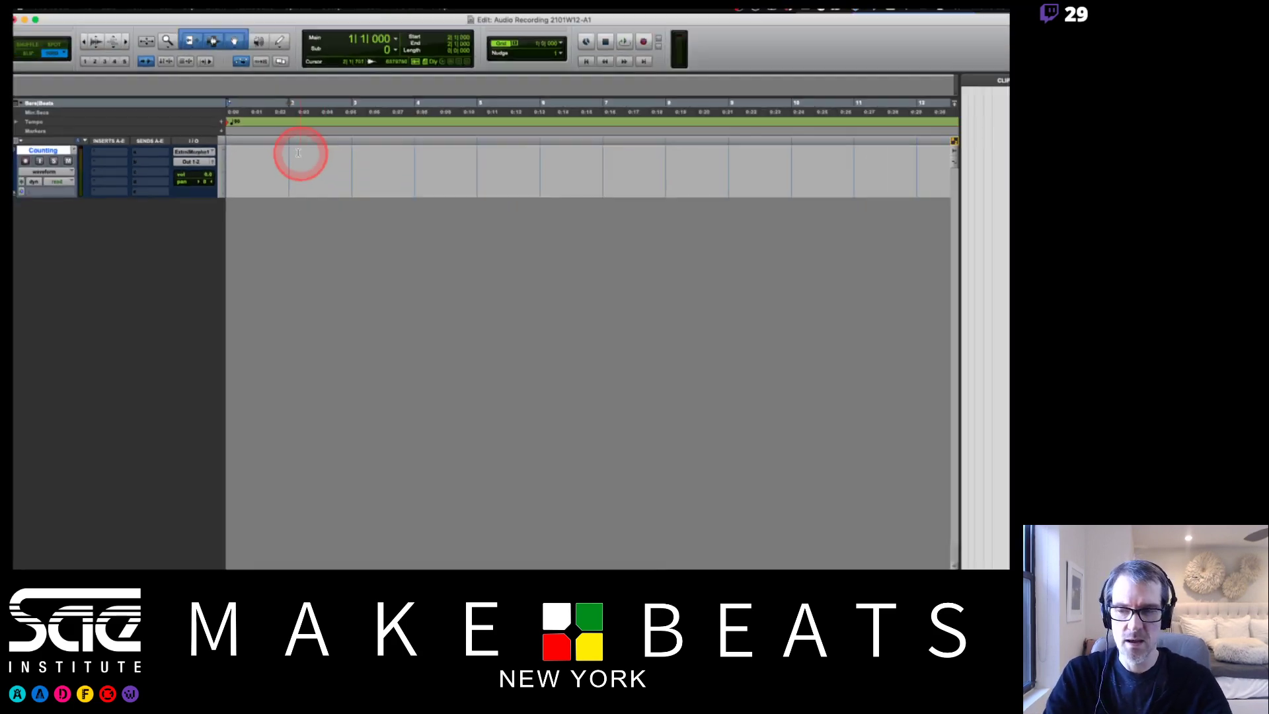
# Step: Create one stereo Master Fader track
pyautogui.press('super+shift+n')
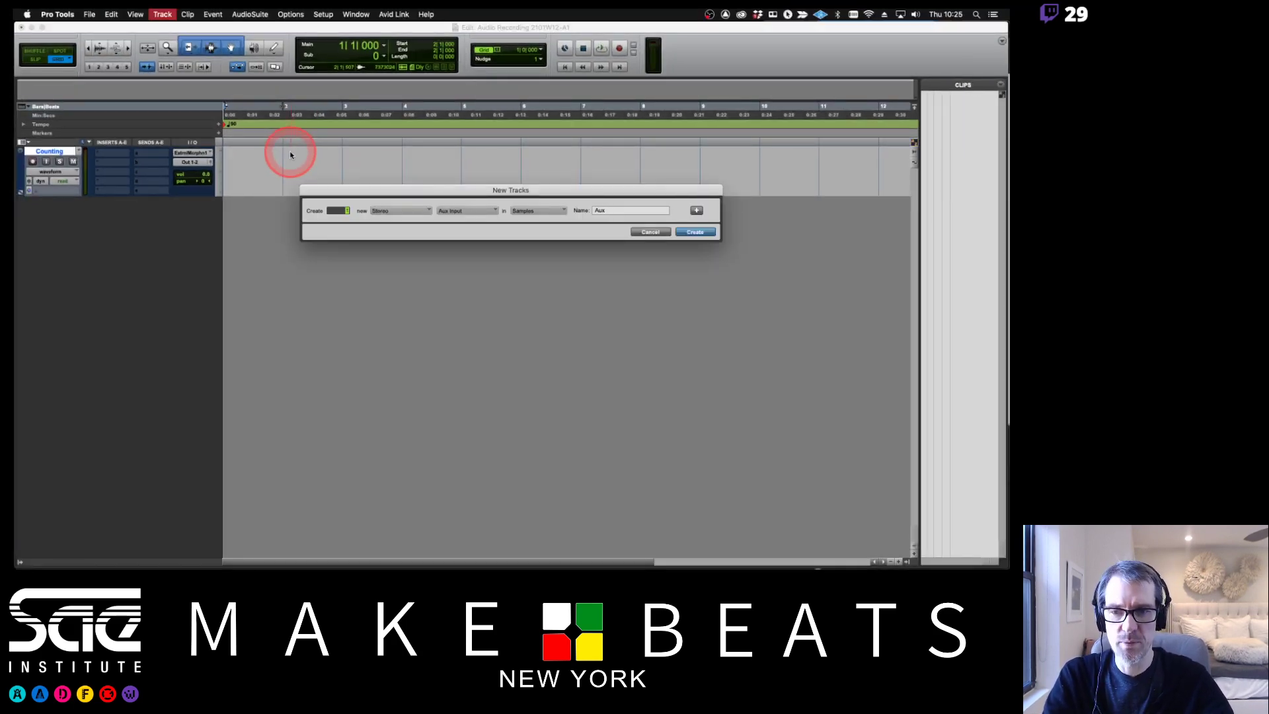
pyautogui.press('super+Down')
pyautogui.press('super+Down')
pyautogui.press('super+Up')
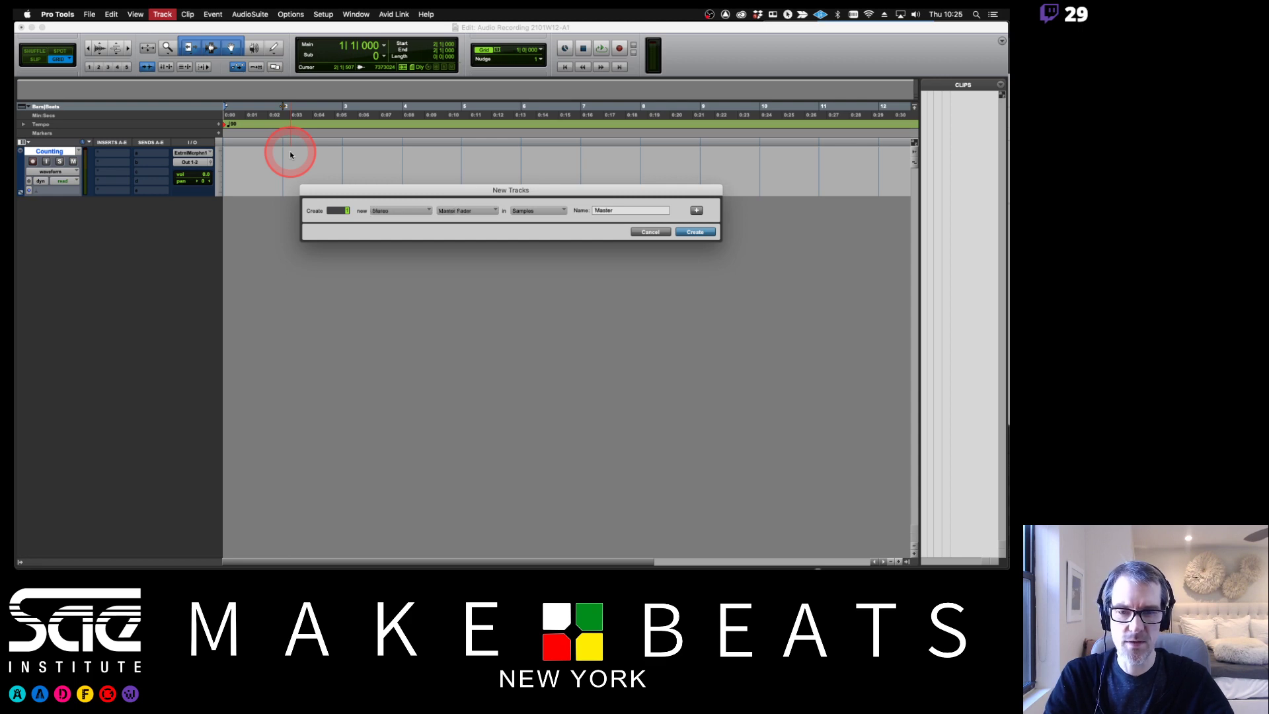
pyautogui.press('Return')
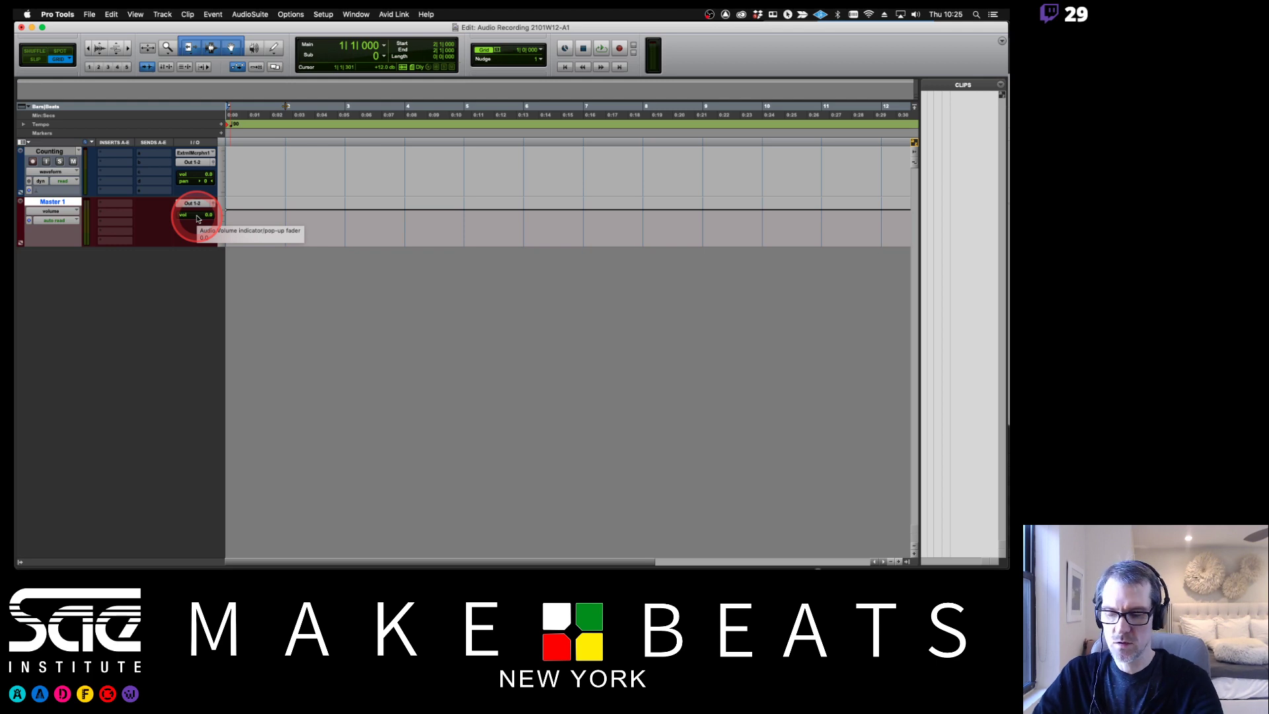
# Step: Switch to the Preview notes and review the Recording Setup page, including the labelled channel strip controls
pyautogui.press('super+Tab')
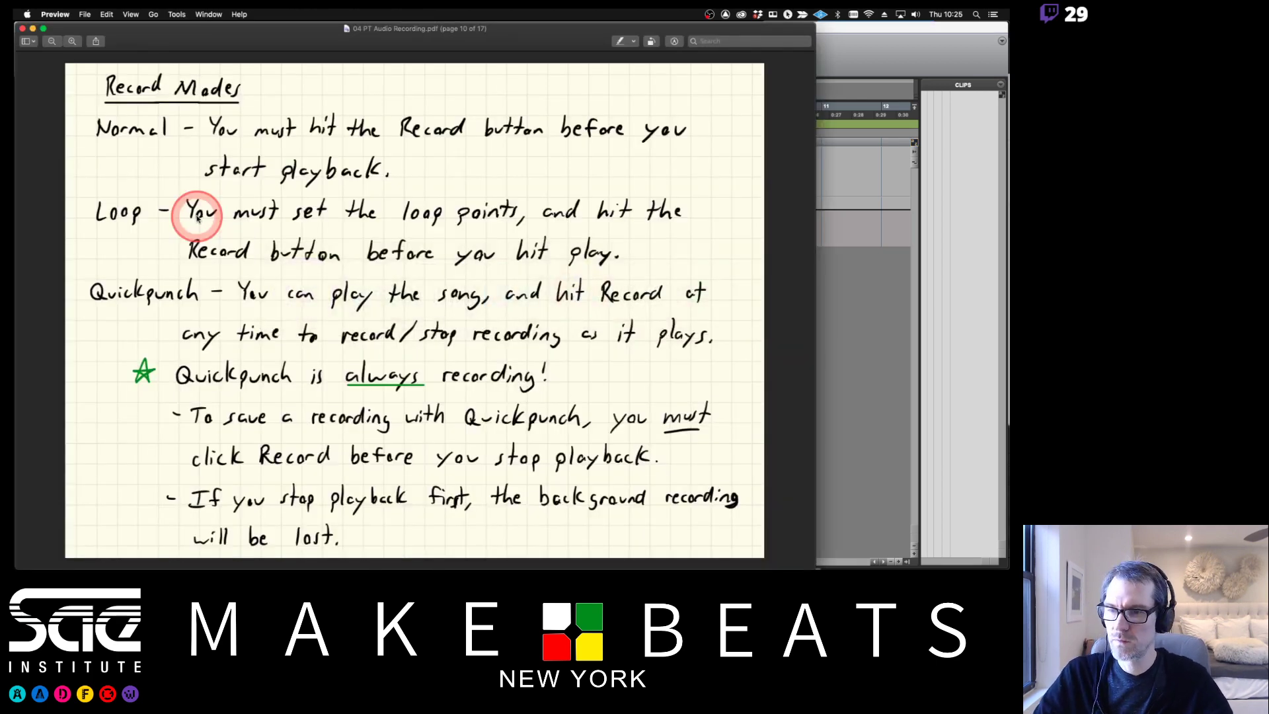
pyautogui.press('Down')
pyautogui.press('Down')
pyautogui.press('Down')
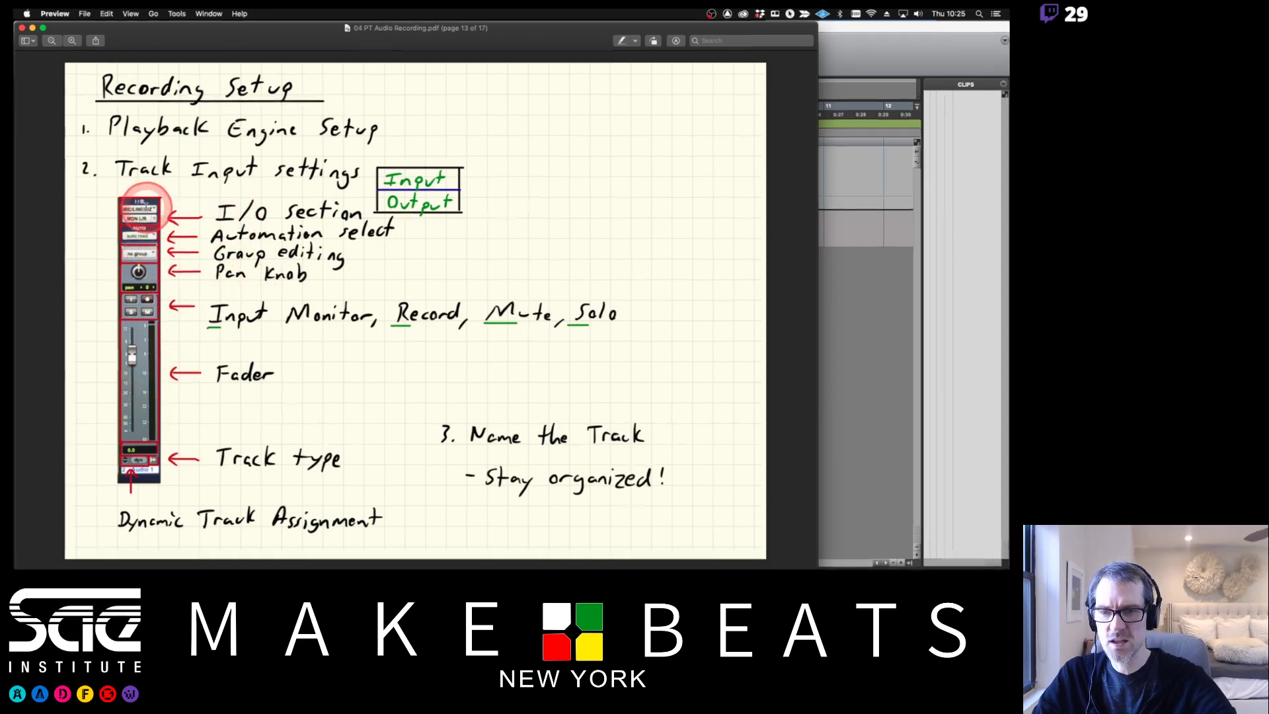
pyautogui.scroll(-10, 143, 473)
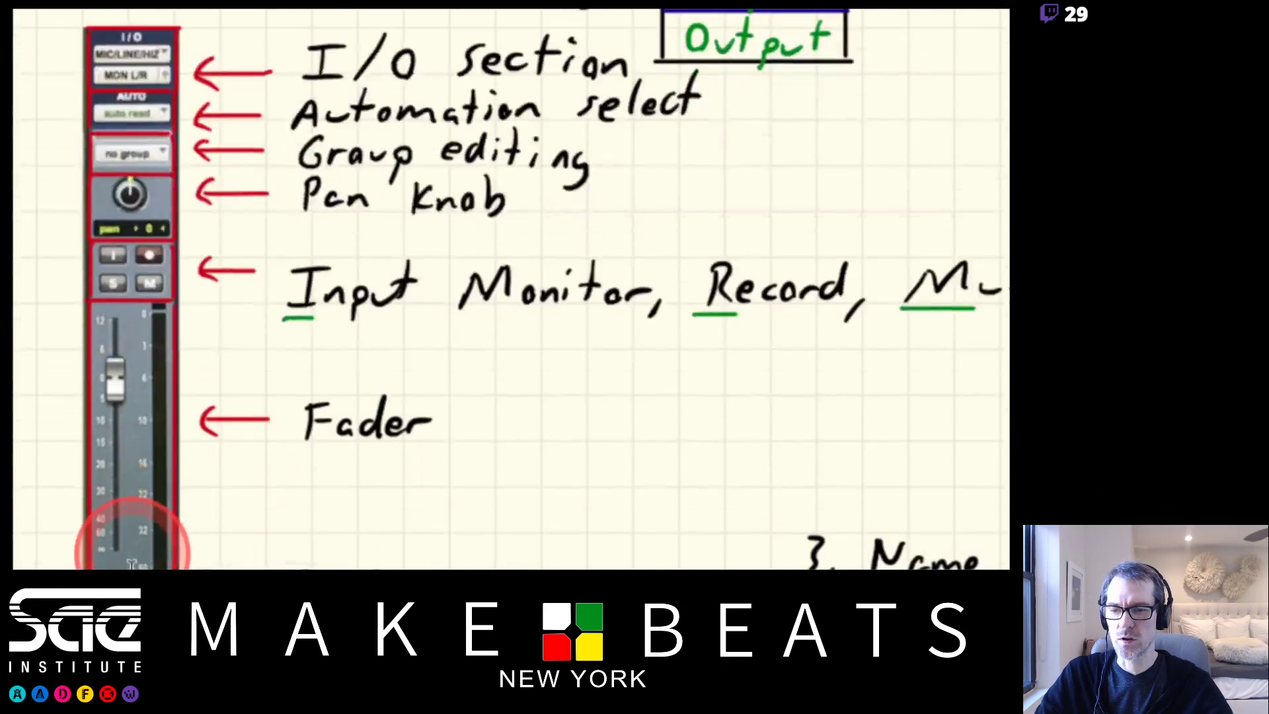
pyautogui.scroll(6, 159, 79)
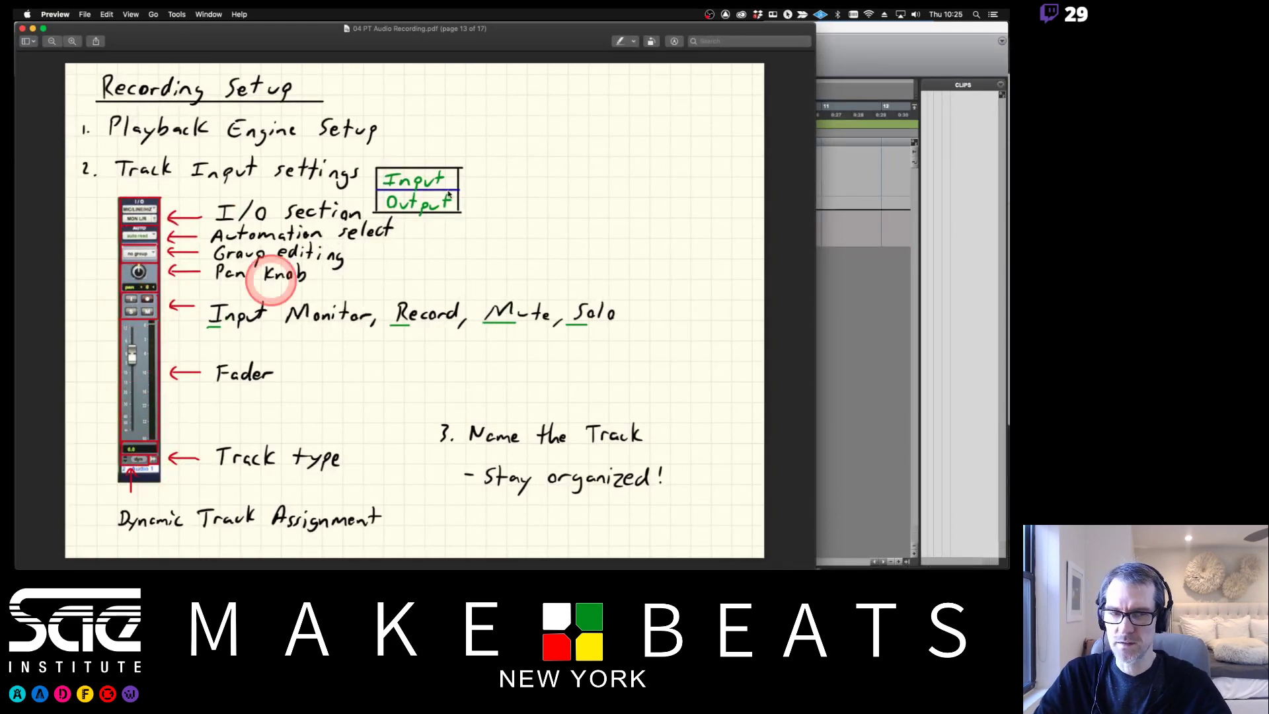
# Step: Return to Pro Tools, run playback briefly and test the microphone signal by toggling input monitoring on the Counting track
pyautogui.click(866, 34)
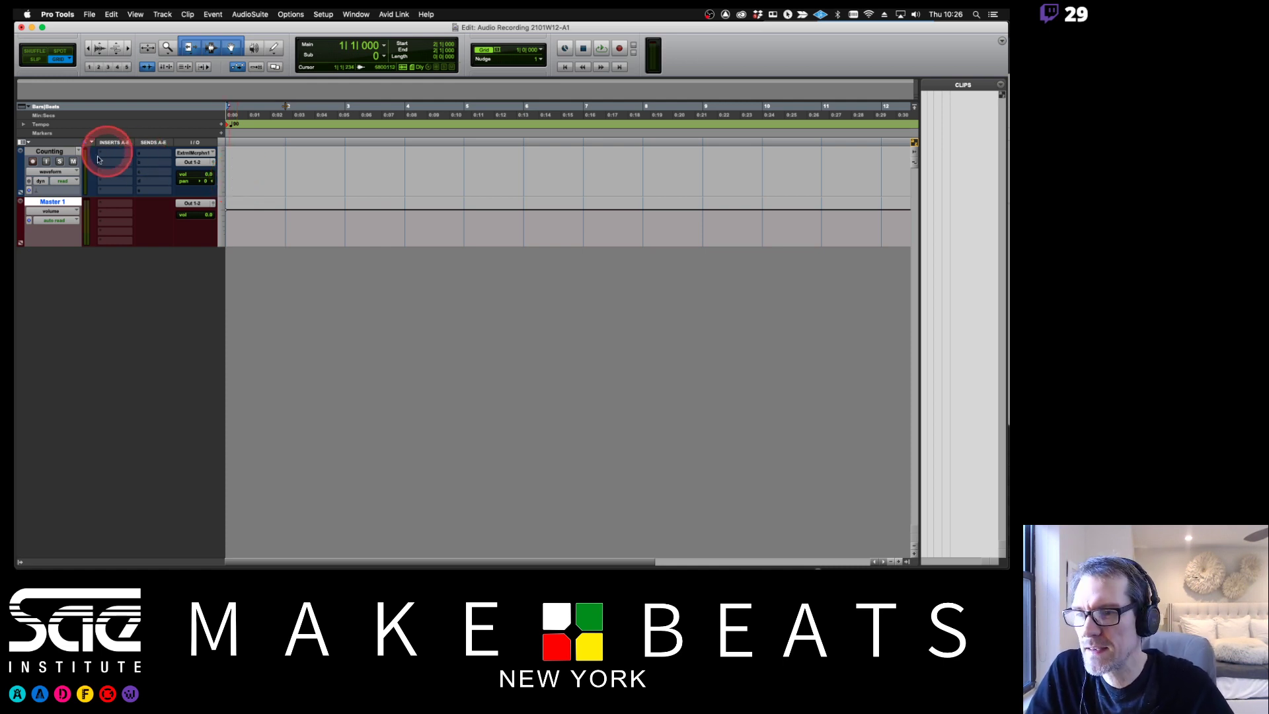
pyautogui.press('space')
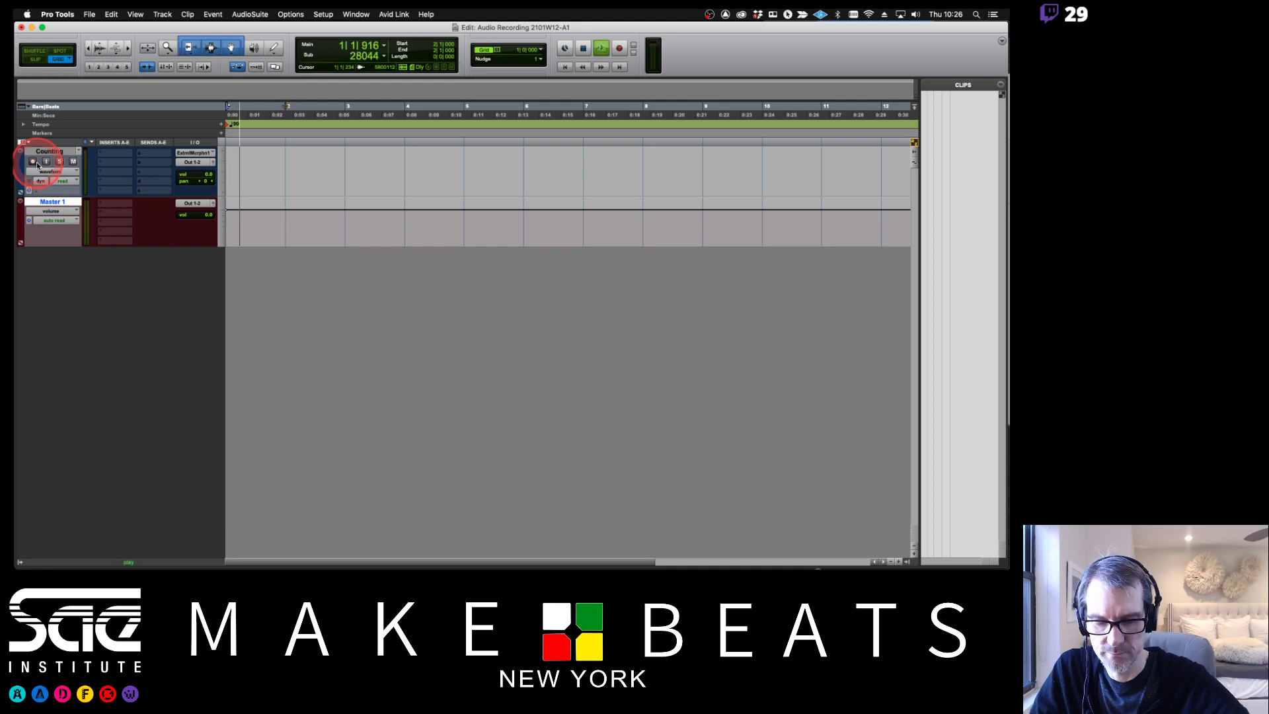
pyautogui.press('space')
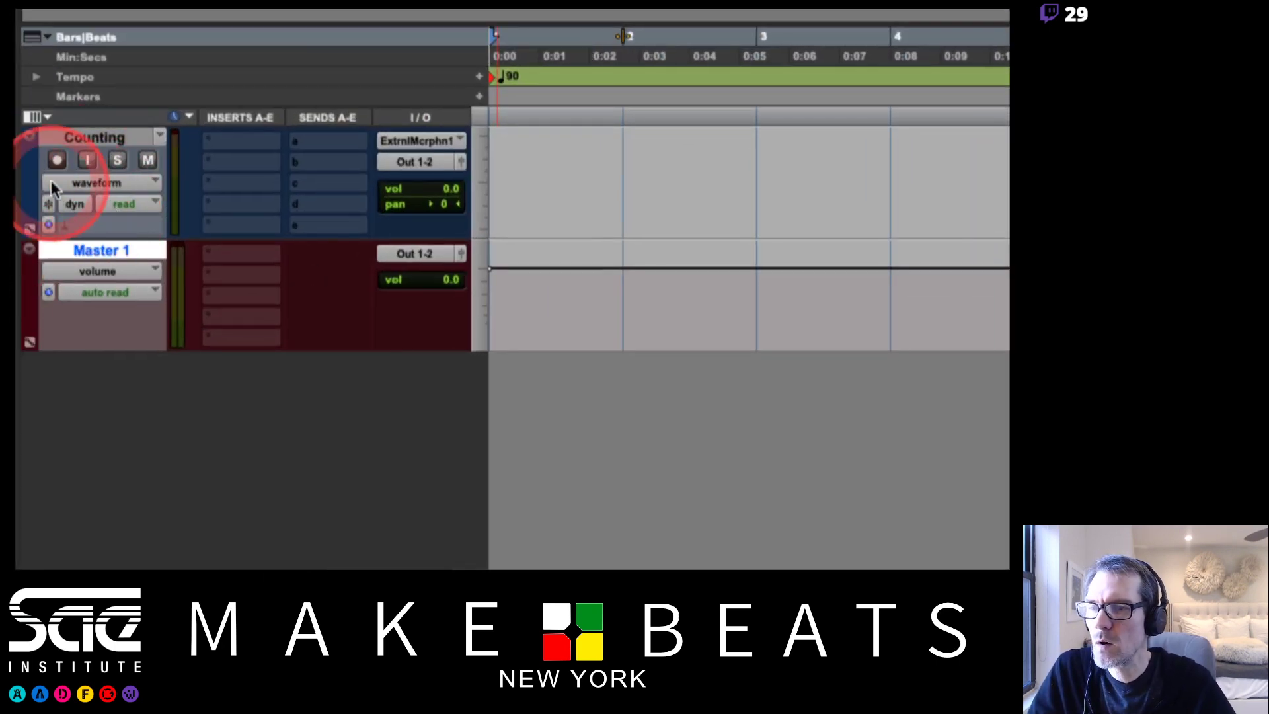
pyautogui.click(56, 160)
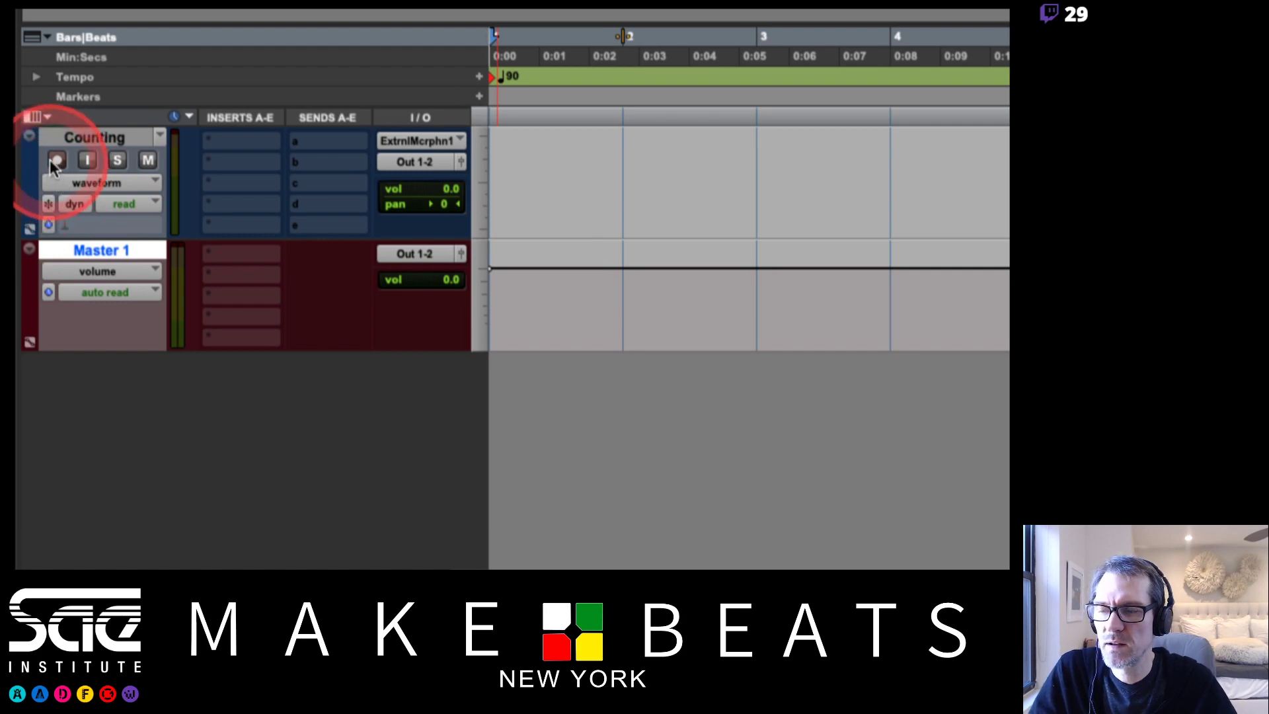
pyautogui.click(114, 161)
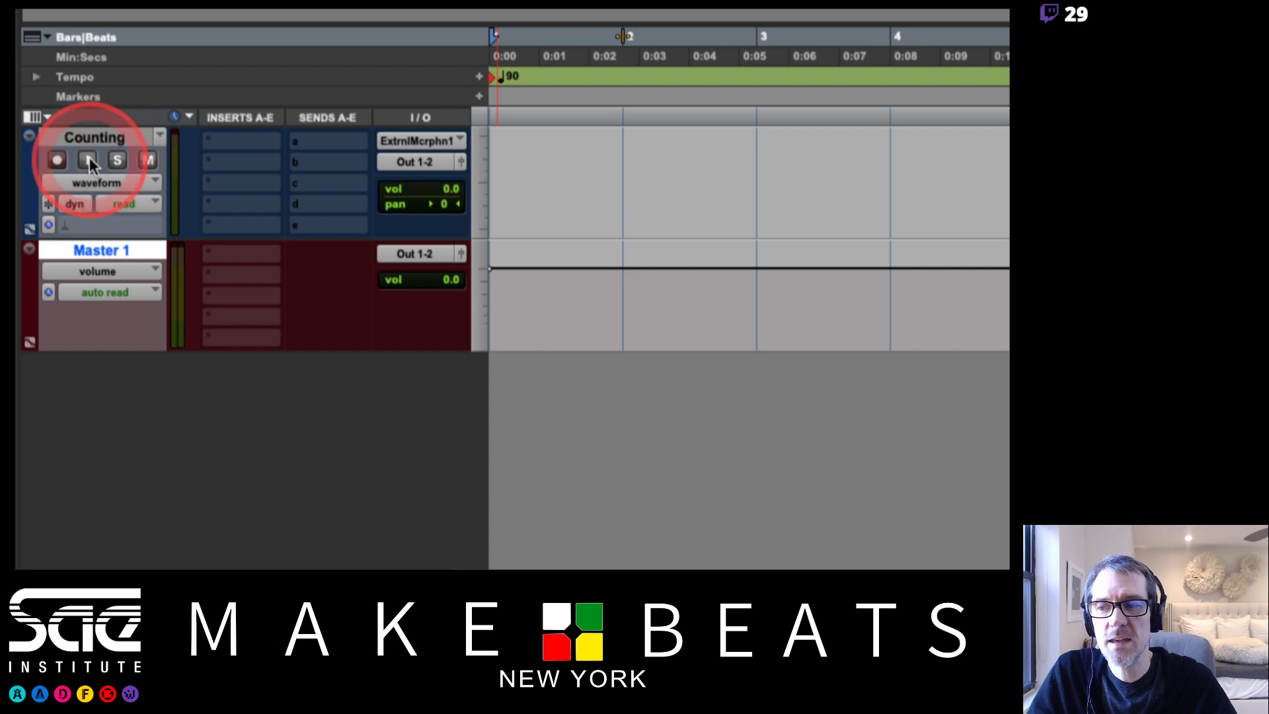
pyautogui.click(89, 160)
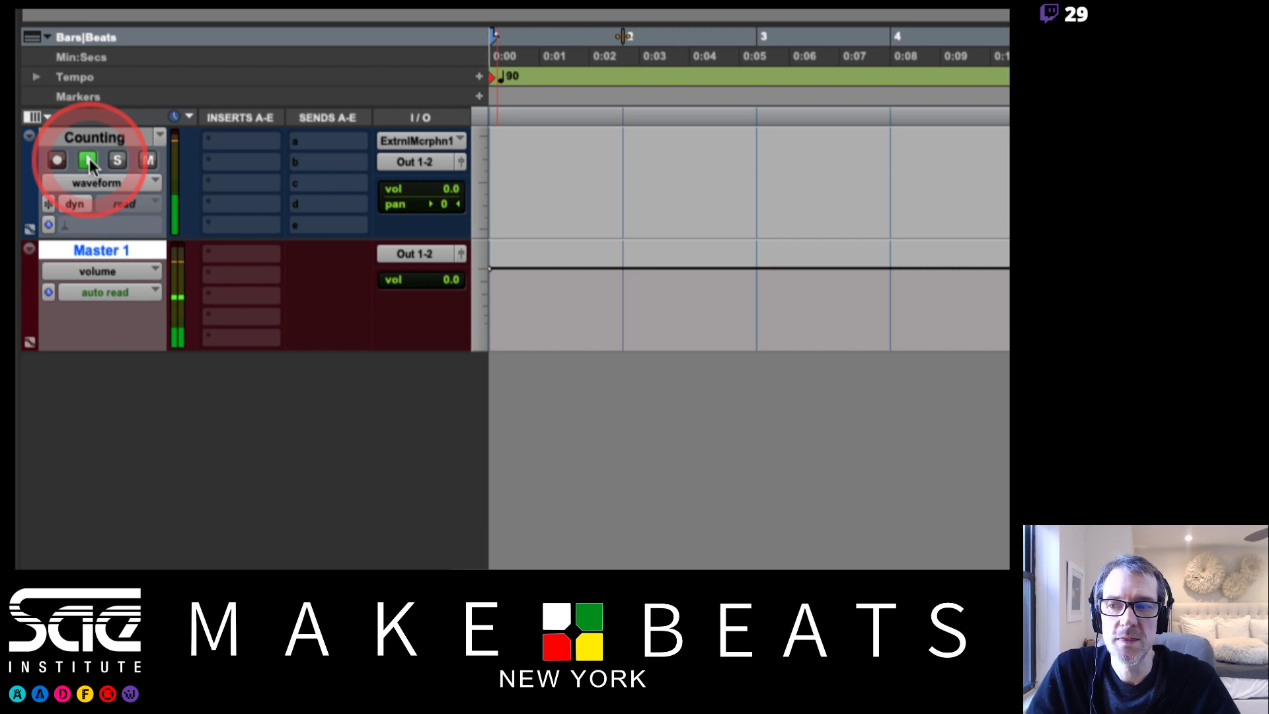
pyautogui.click(89, 160)
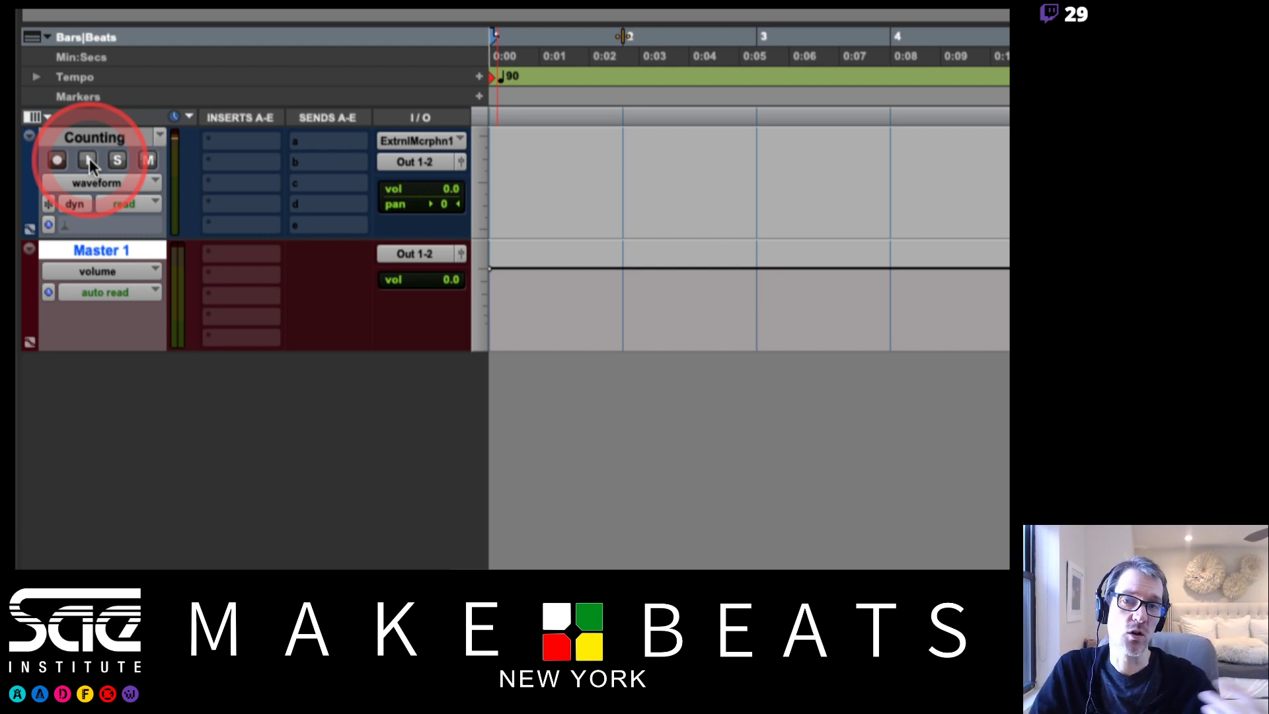
pyautogui.click(89, 159)
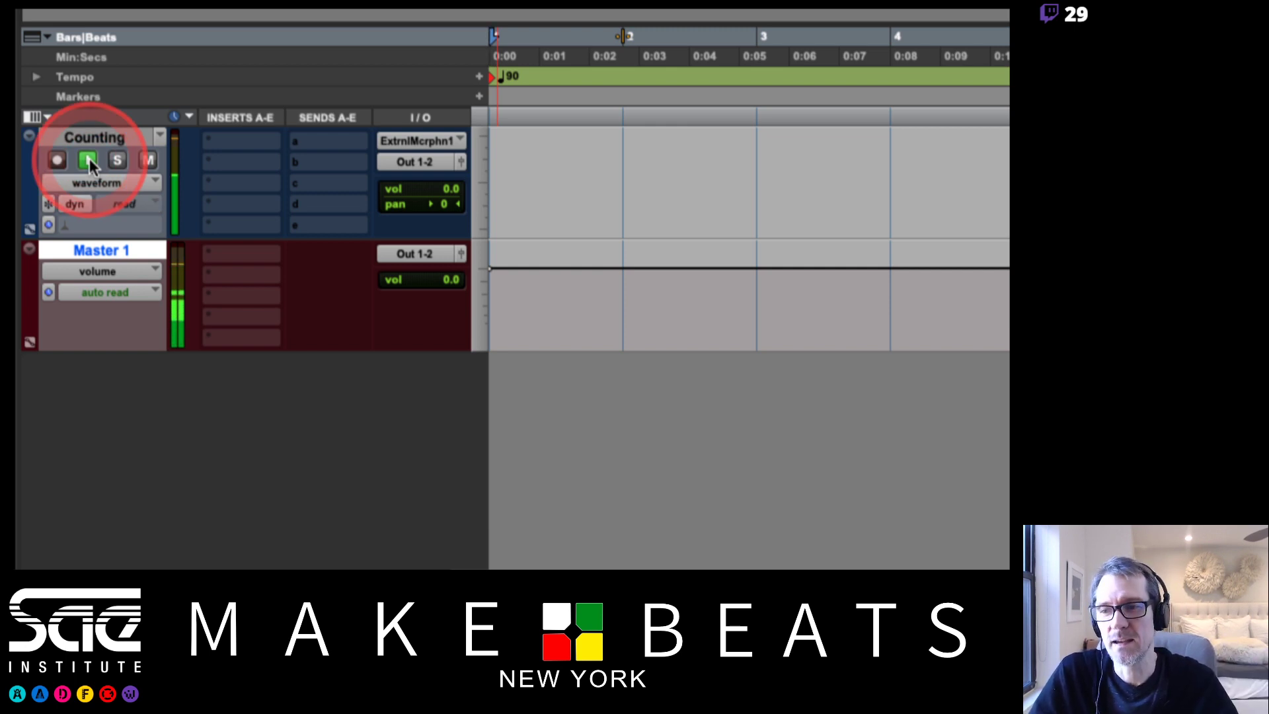
pyautogui.click(90, 159)
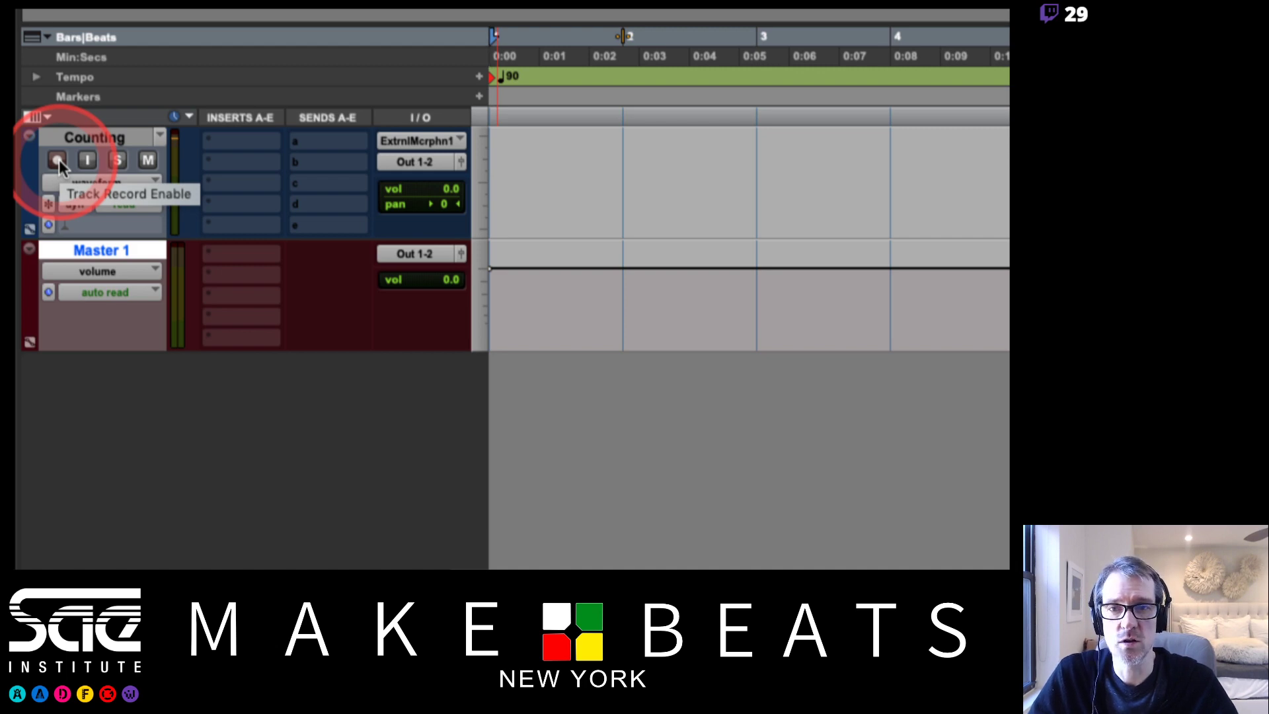
# Step: Test the Counting track's input level by toggling its record enable on and off
pyautogui.click(58, 160)
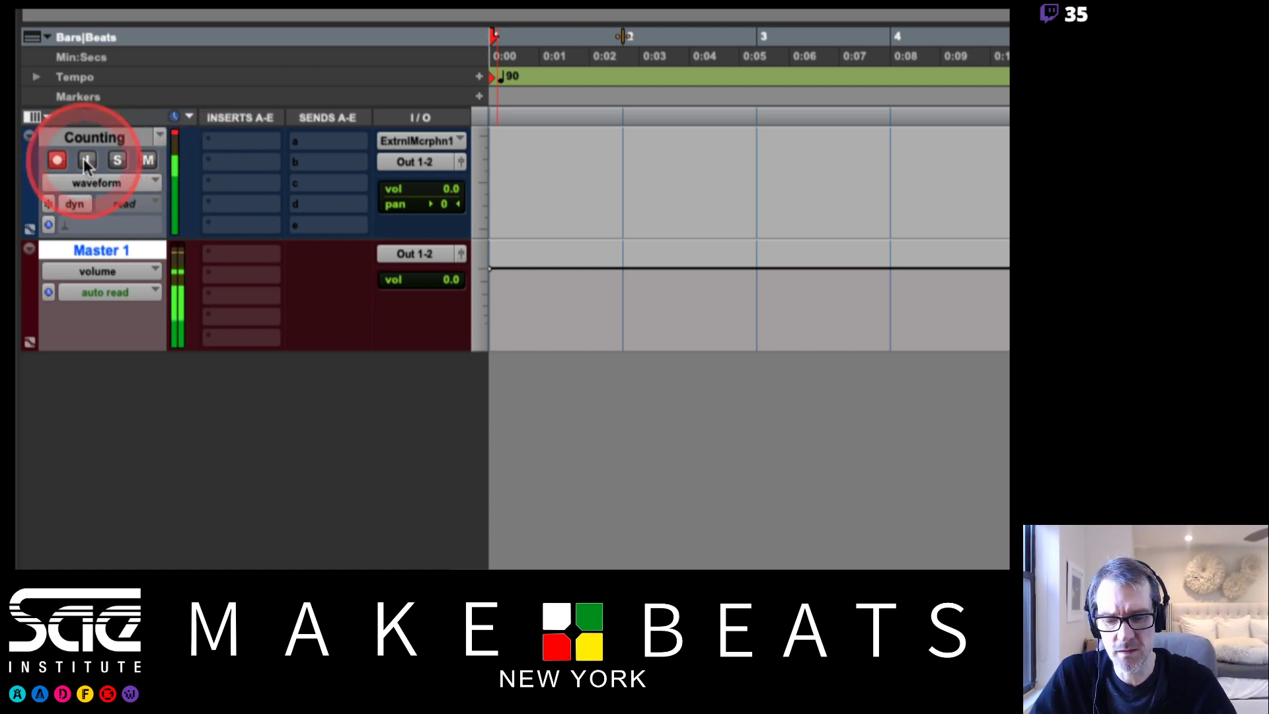
pyautogui.click(57, 160)
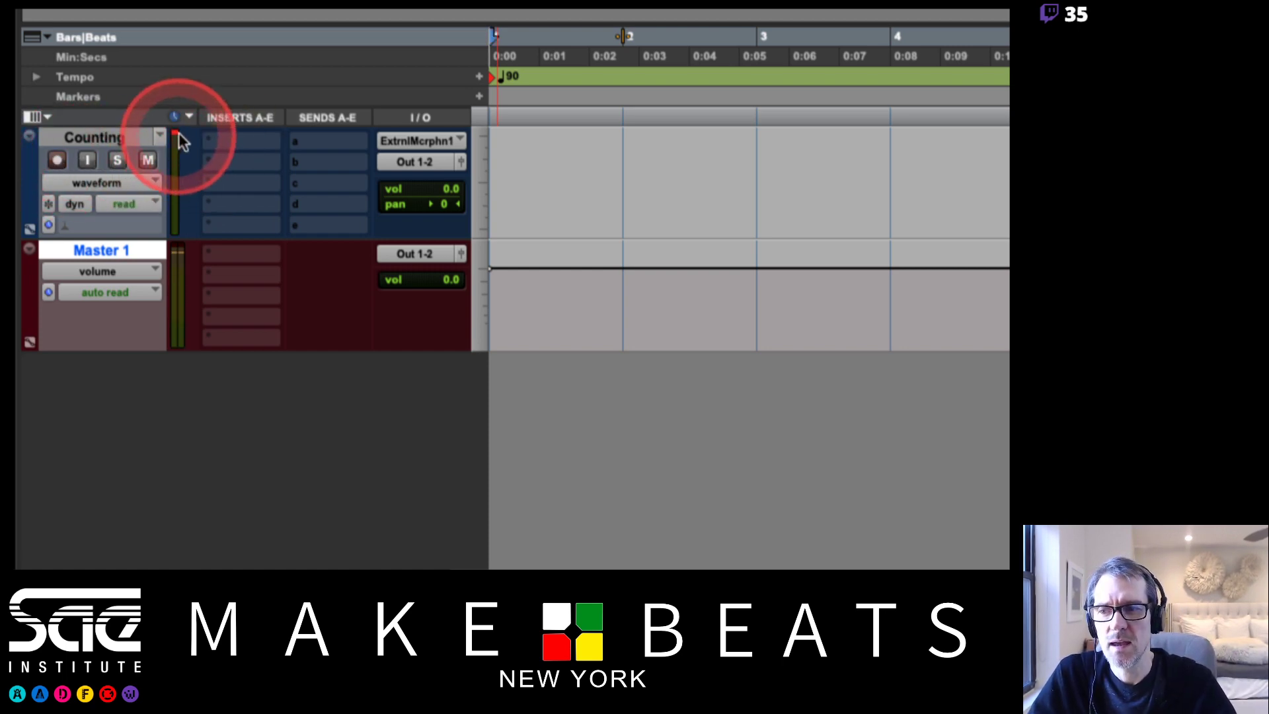
pyautogui.click(58, 161)
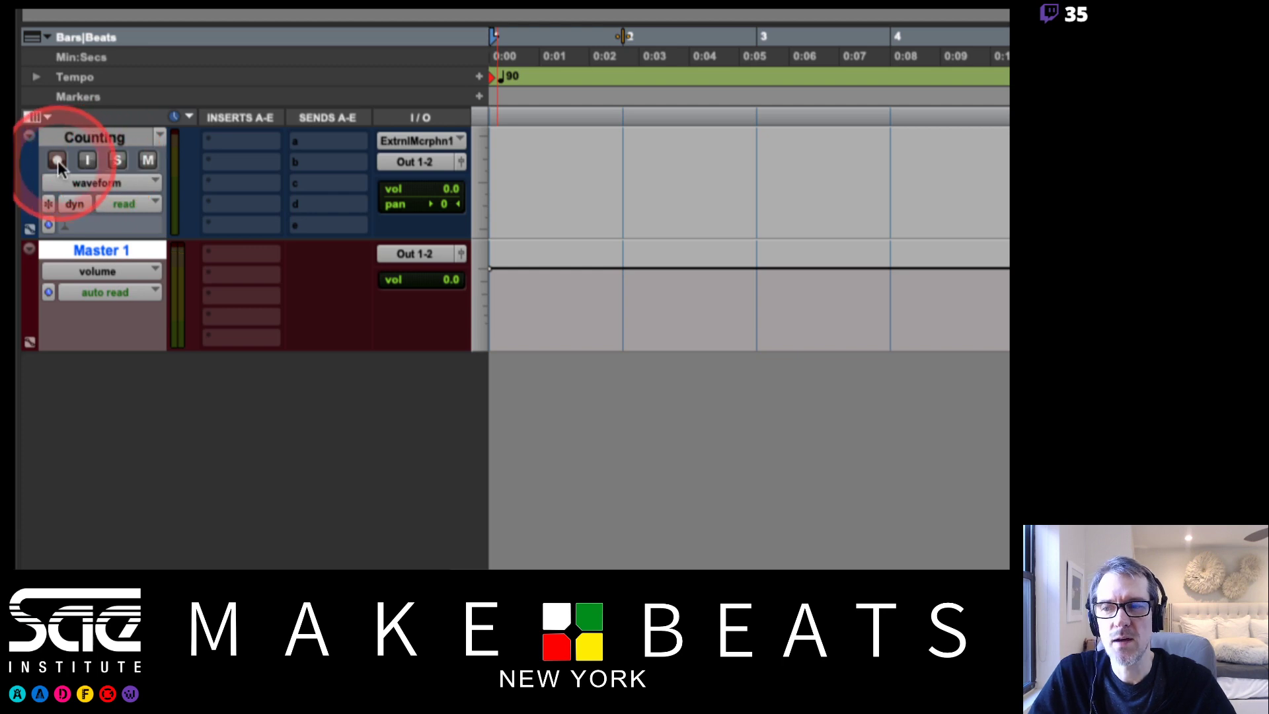
pyautogui.click(57, 160)
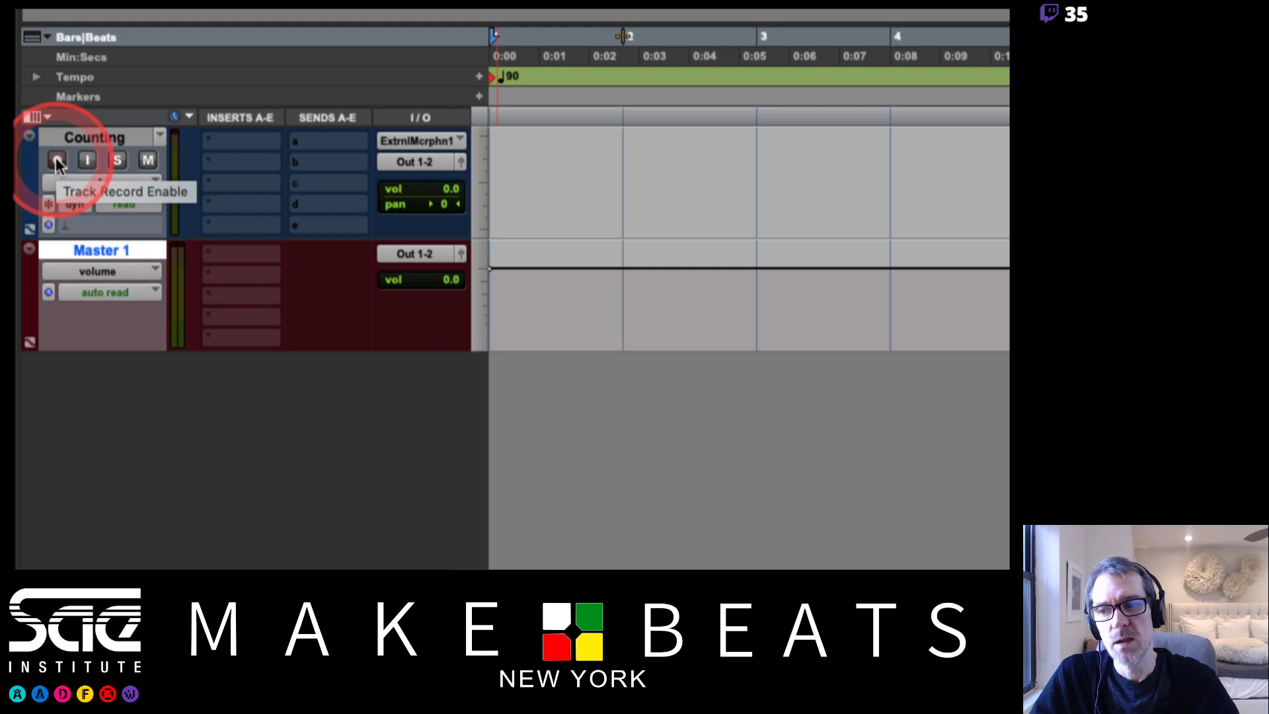
pyautogui.click(88, 160)
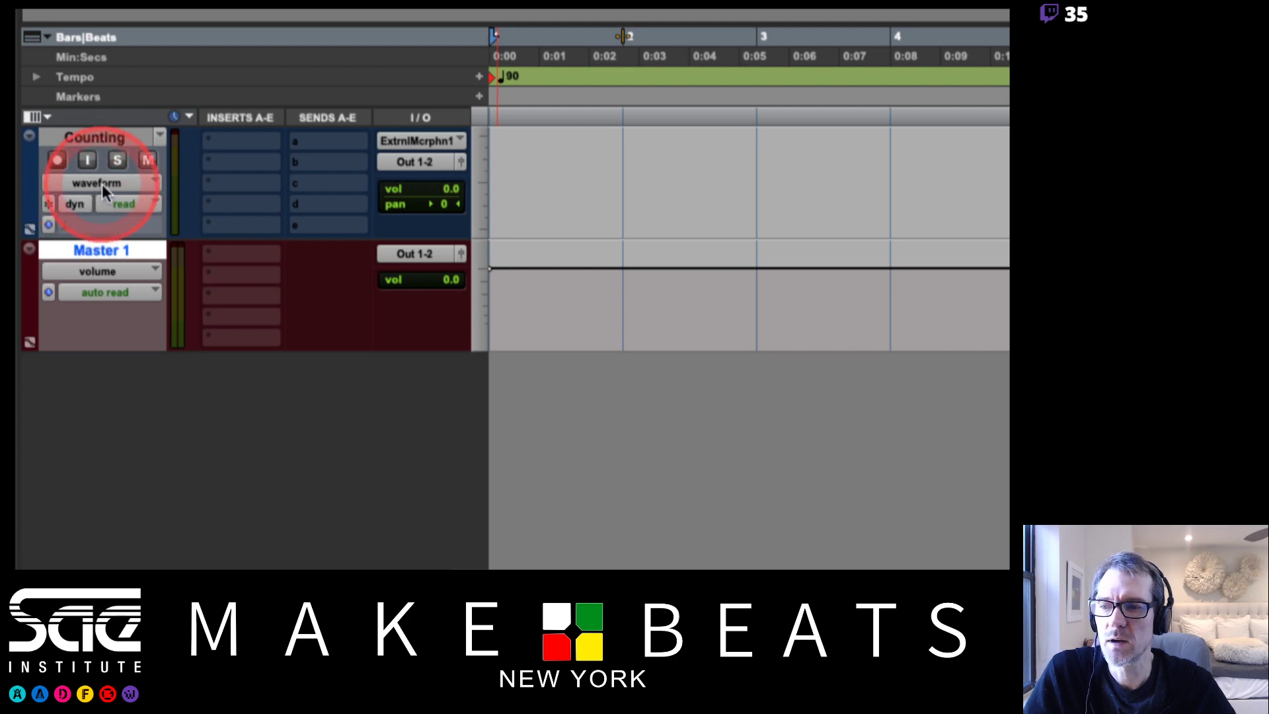
# Step: Increase the height of the Counting track
pyautogui.moveTo(105, 181); pyautogui.dragTo(156, 106)
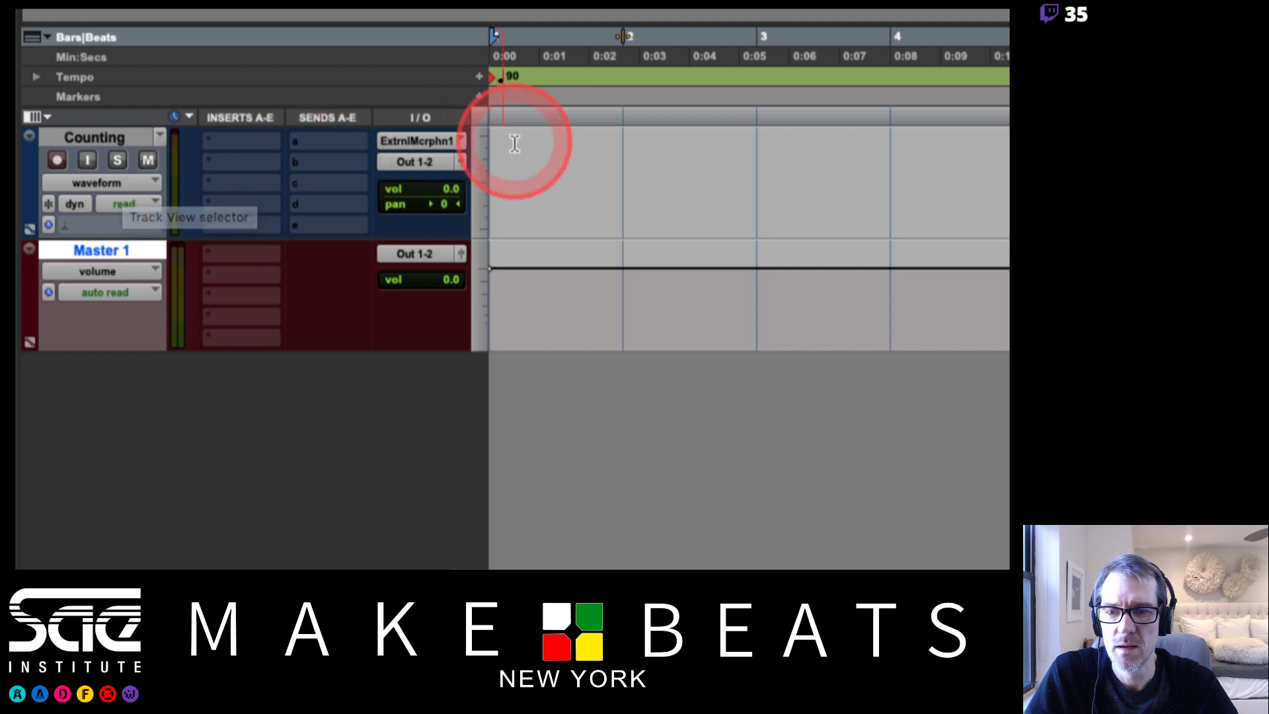
pyautogui.click(480, 187)
pyautogui.click(497, 212)
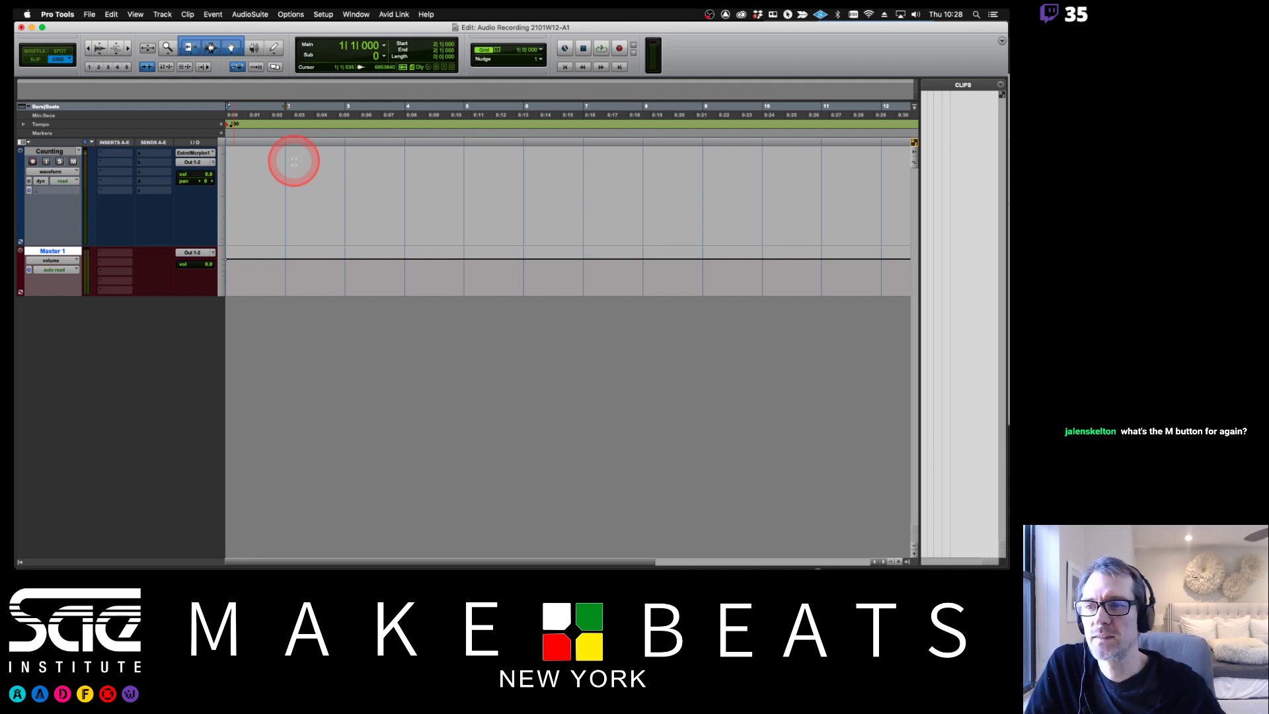
# Step: Create a click track and move it above the Counting track
pyautogui.click(163, 15)
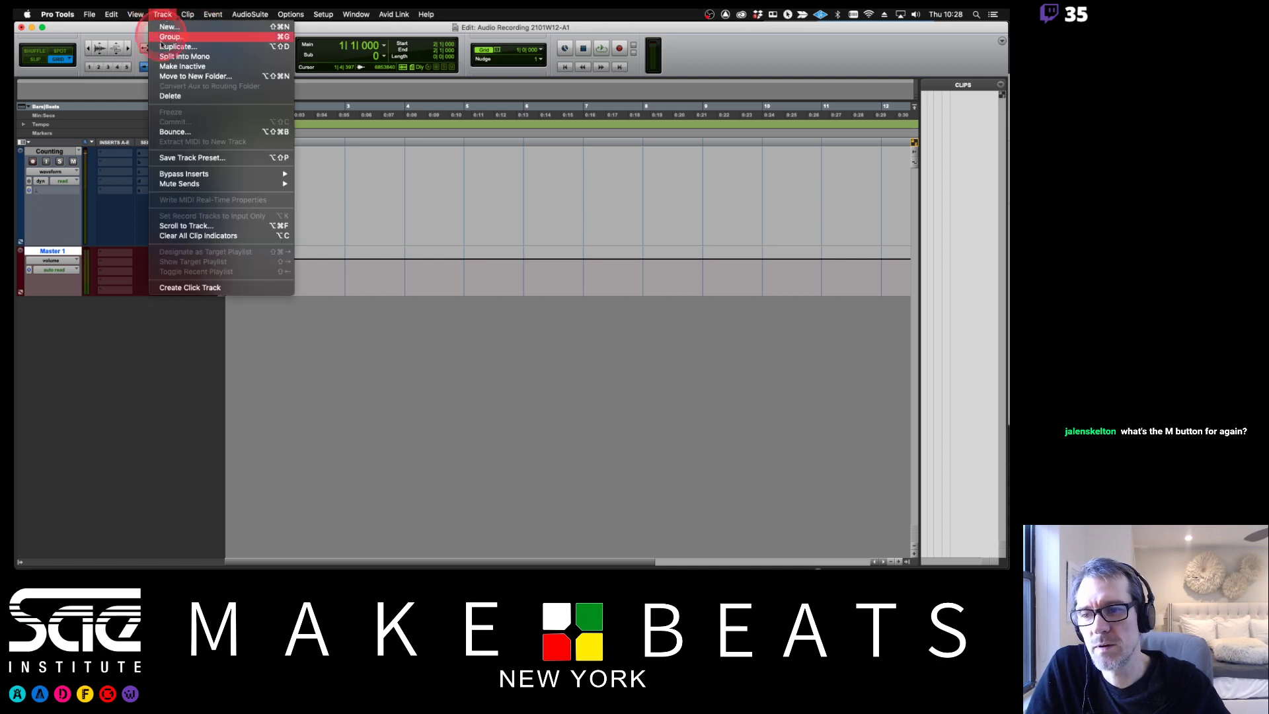
pyautogui.click(178, 288)
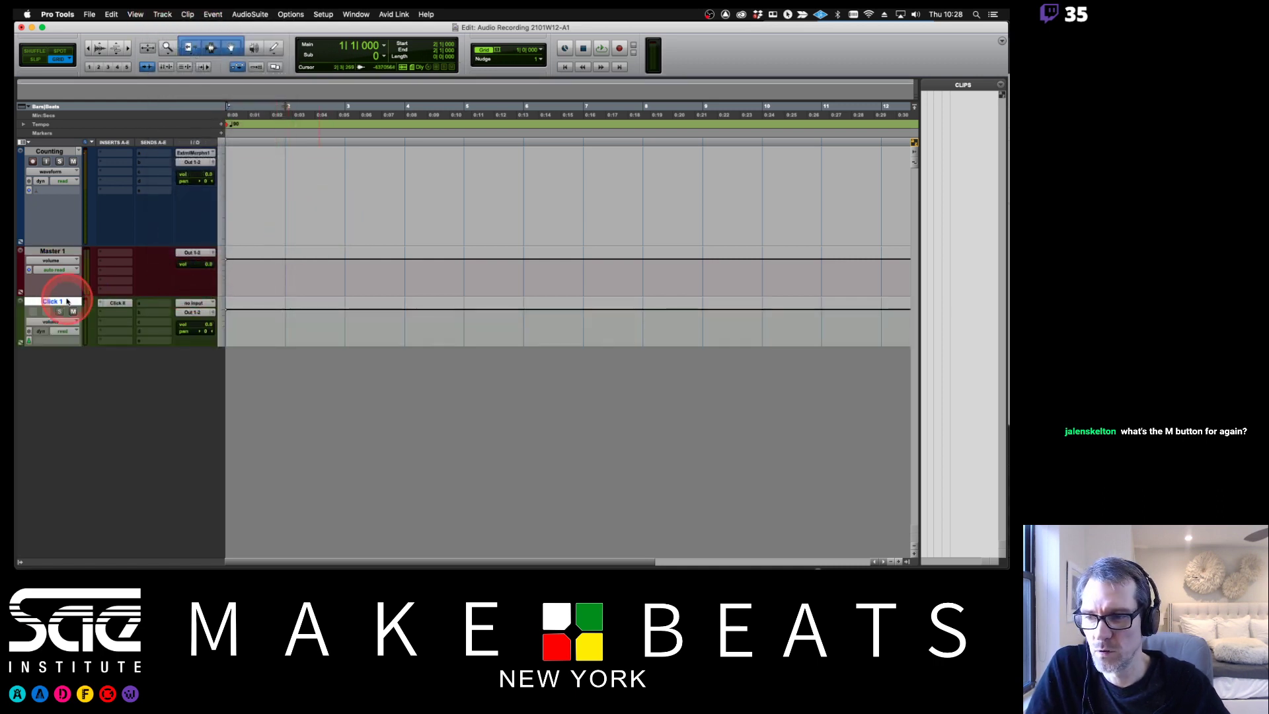
pyautogui.moveTo(59, 302); pyautogui.dragTo(53, 153)
# Step: Open the Click II insert on the Click 1 track and move its window up close to the tracks
pyautogui.click(121, 153)
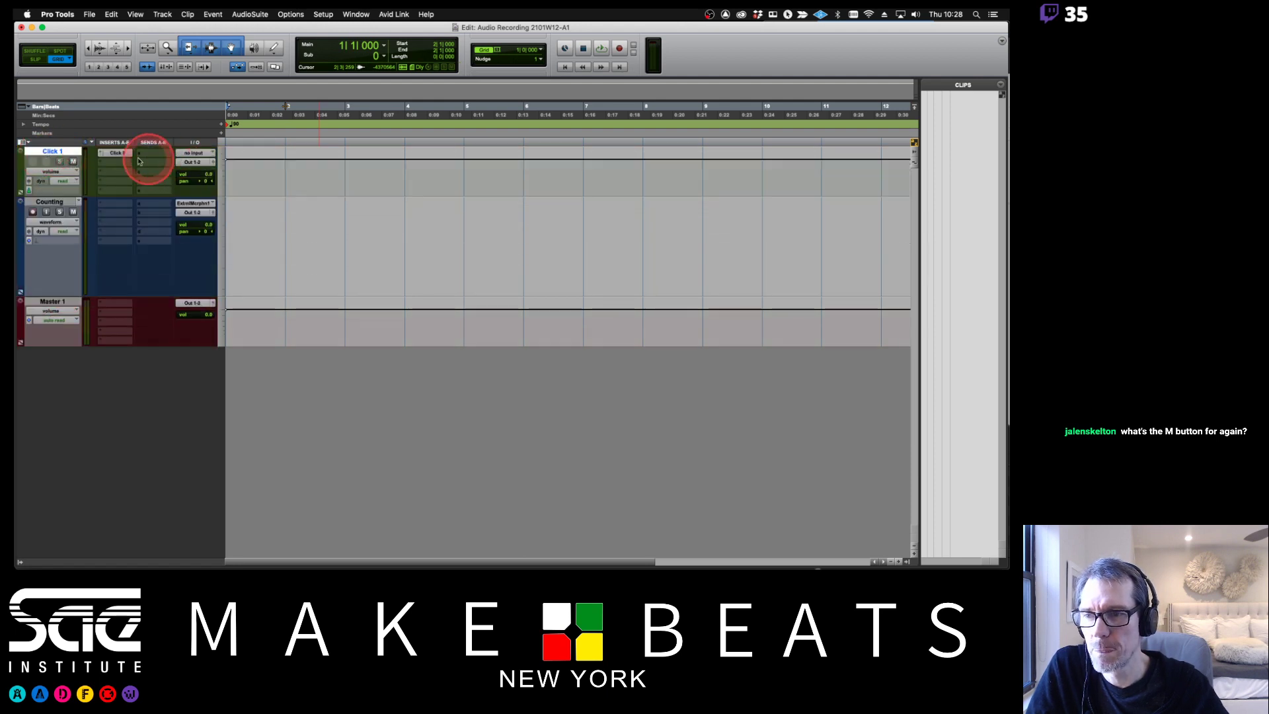
pyautogui.click(868, 405)
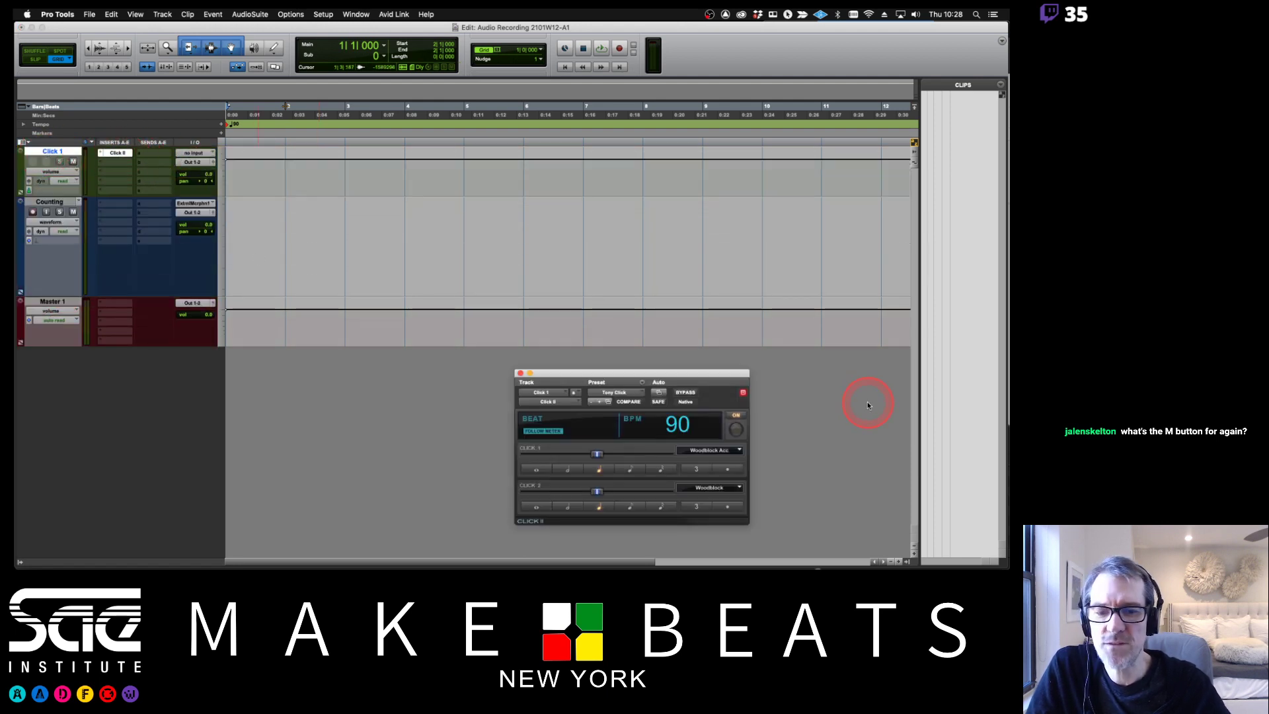
pyautogui.moveTo(692, 375); pyautogui.dragTo(524, 124)
pyautogui.click(175, 171)
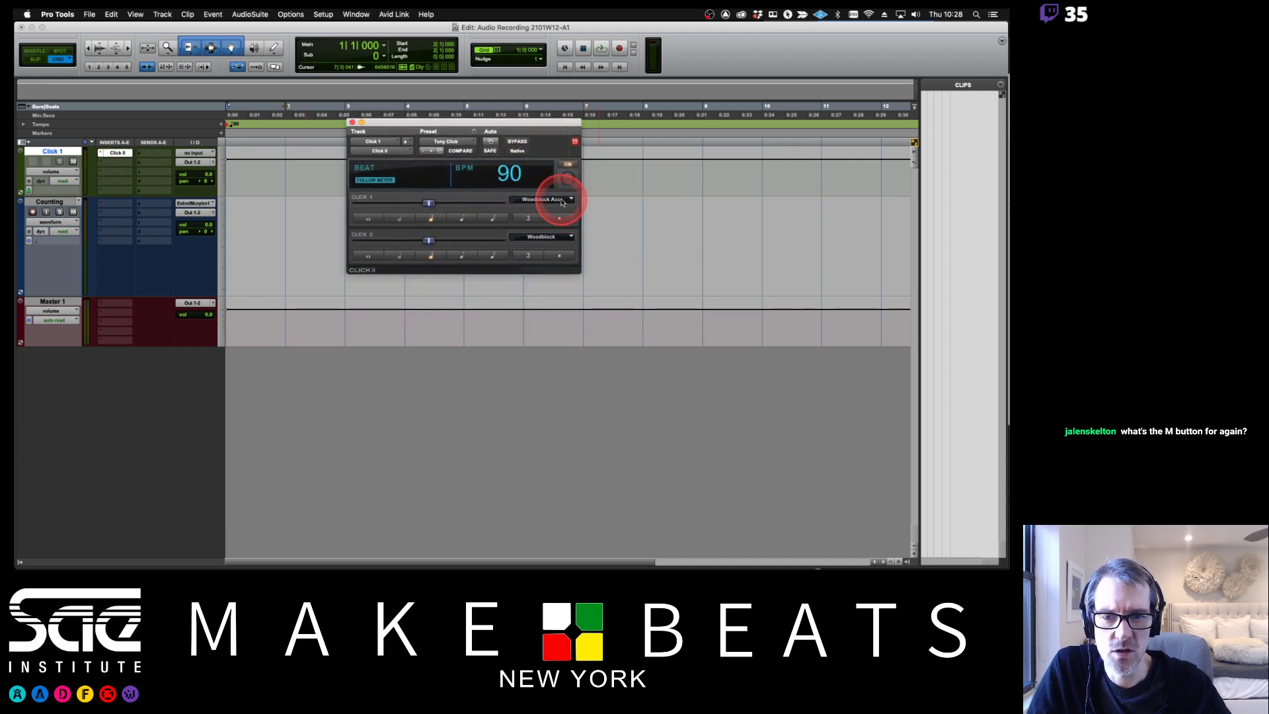
pyautogui.click(115, 152)
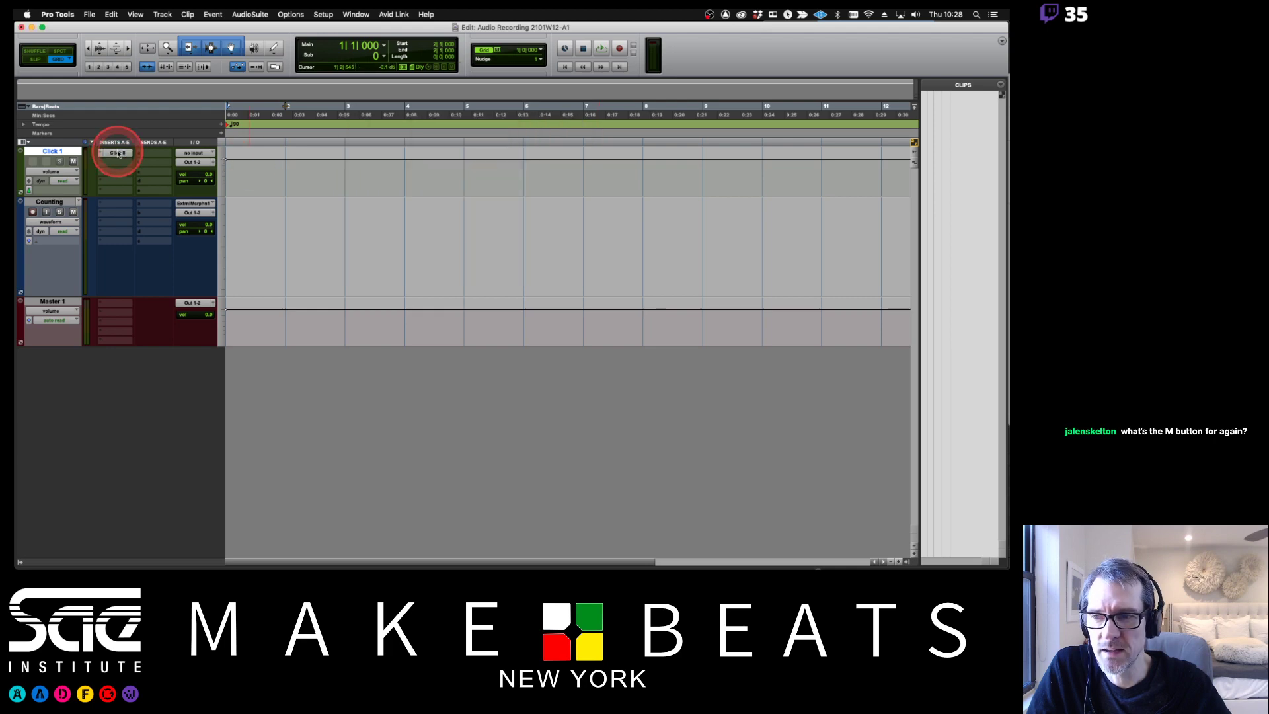
pyautogui.click(115, 153)
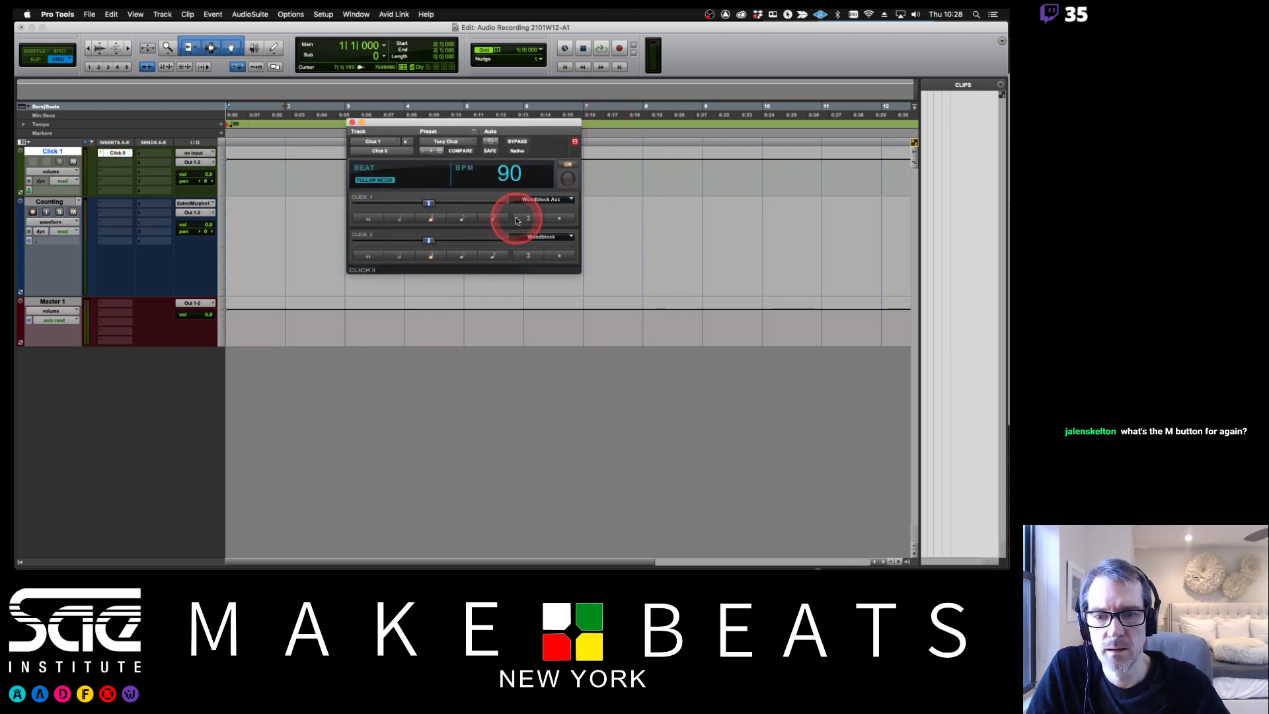
# Step: Check where the inserts are shown in the Mix window and in the Edit window's column view options
pyautogui.press('super+equal')
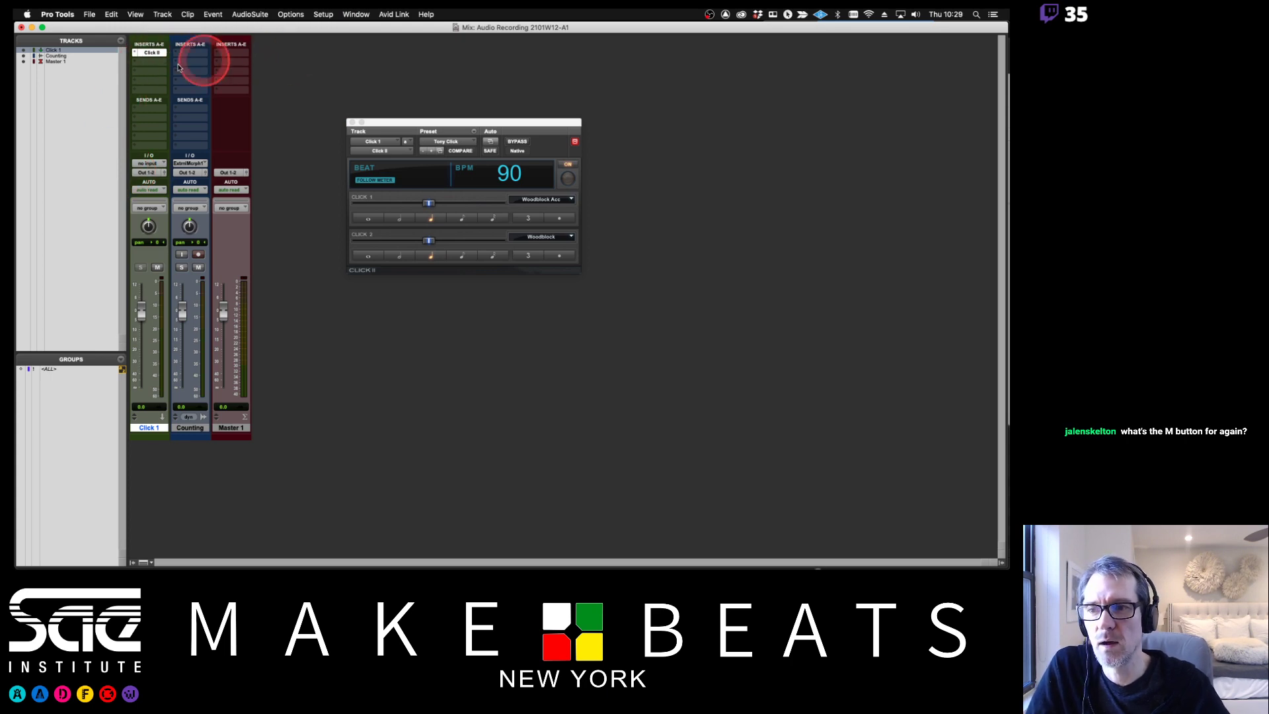
pyautogui.press('super+equal')
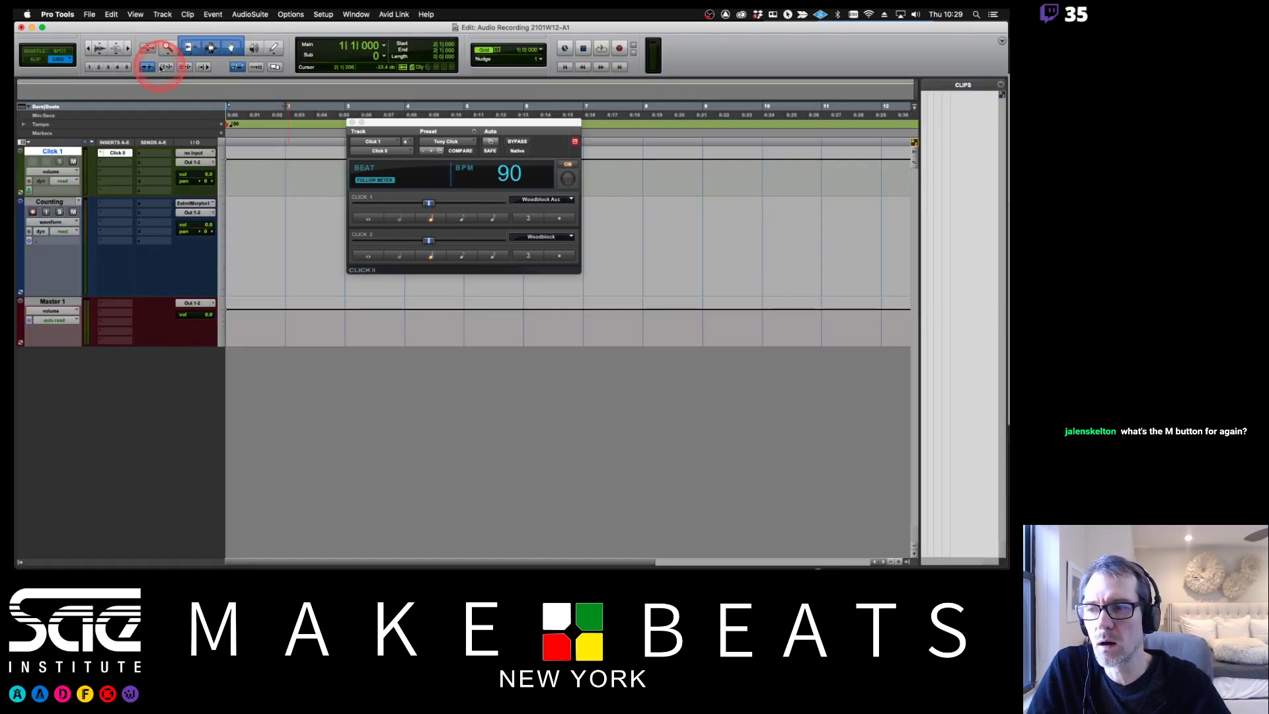
pyautogui.click(27, 142)
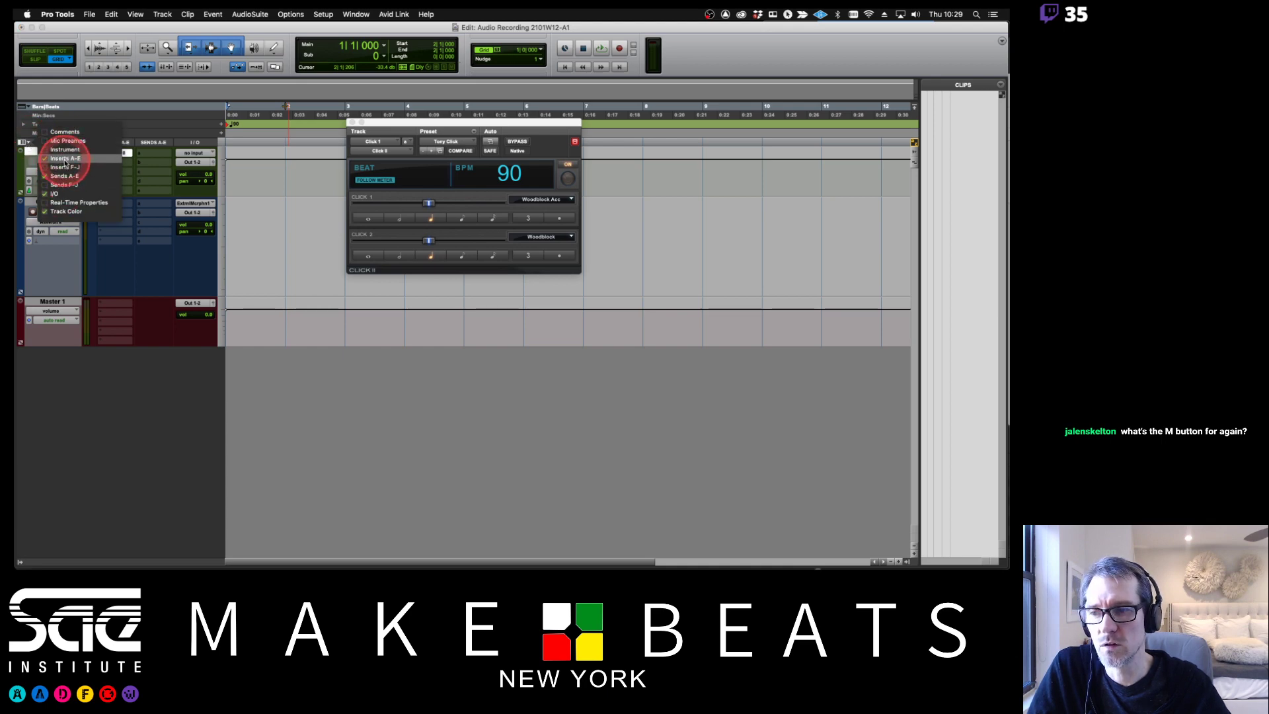
pyautogui.click(140, 114)
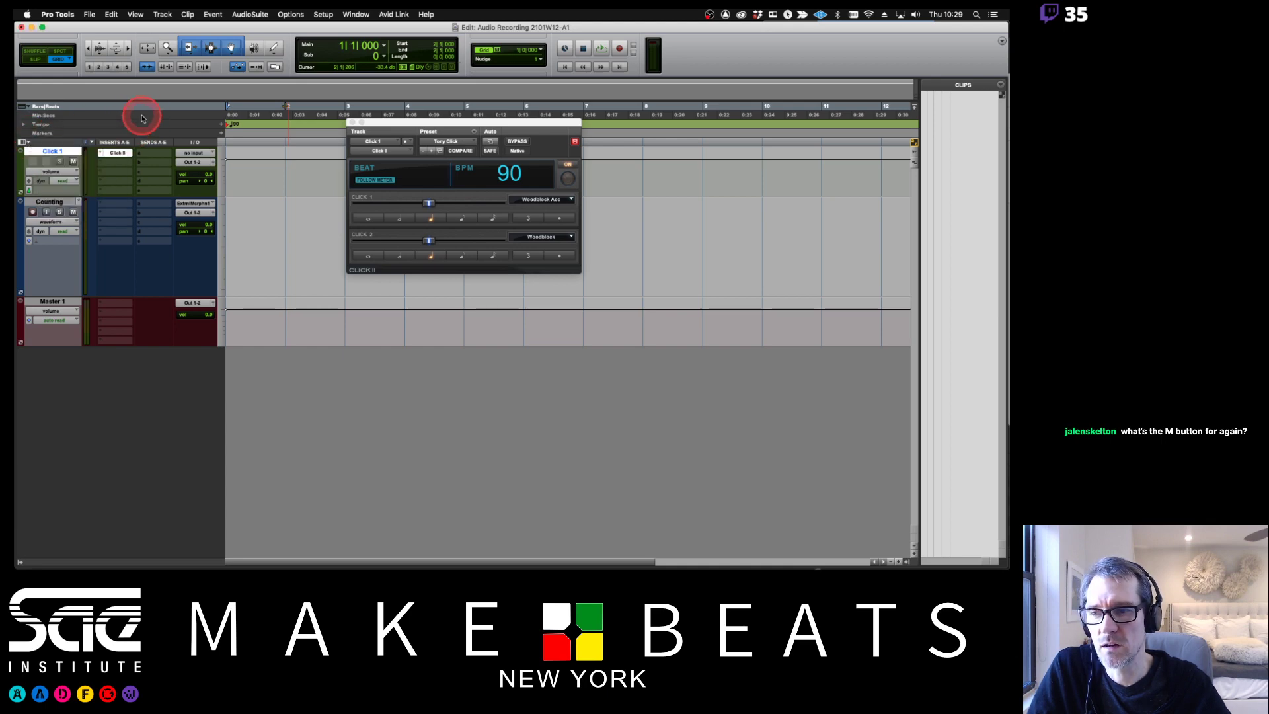
# Step: Try Rim Acoustic Acc for Click 1 and Rim Acoustic for Click 2, and listen to them in playback
pyautogui.click(532, 199)
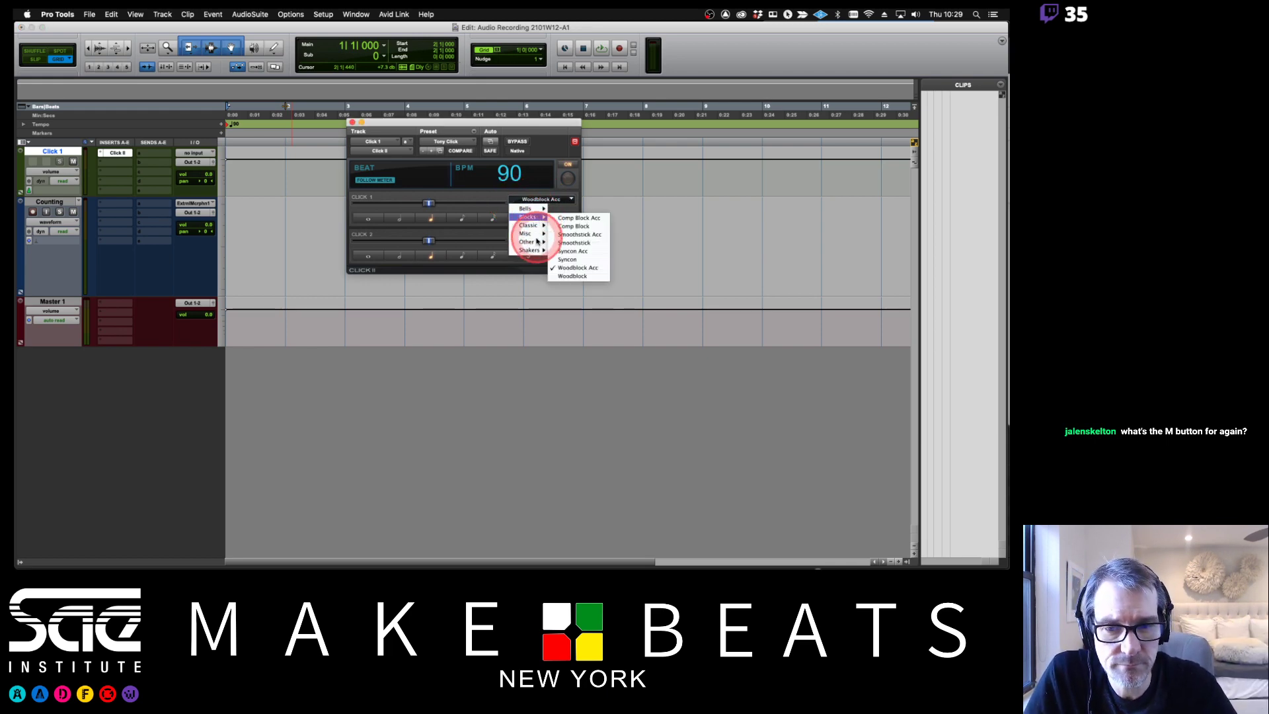
pyautogui.moveTo(537, 249)
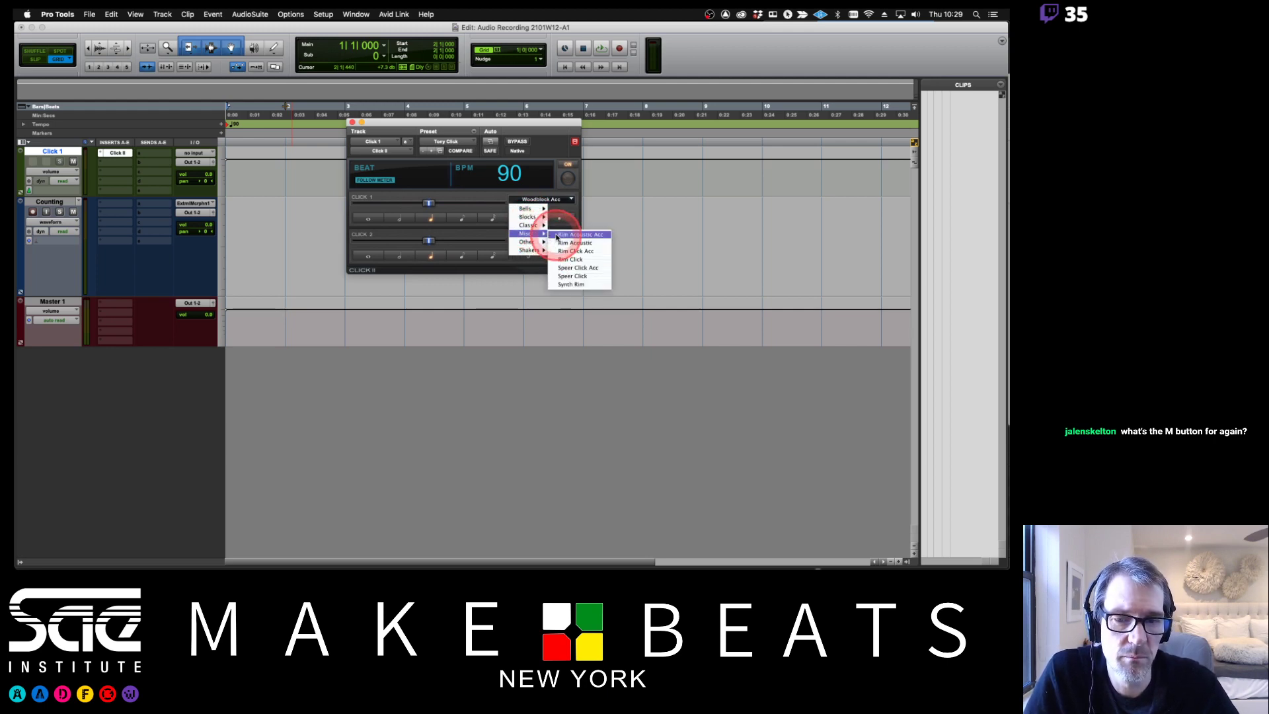
pyautogui.click(557, 235)
pyautogui.click(551, 236)
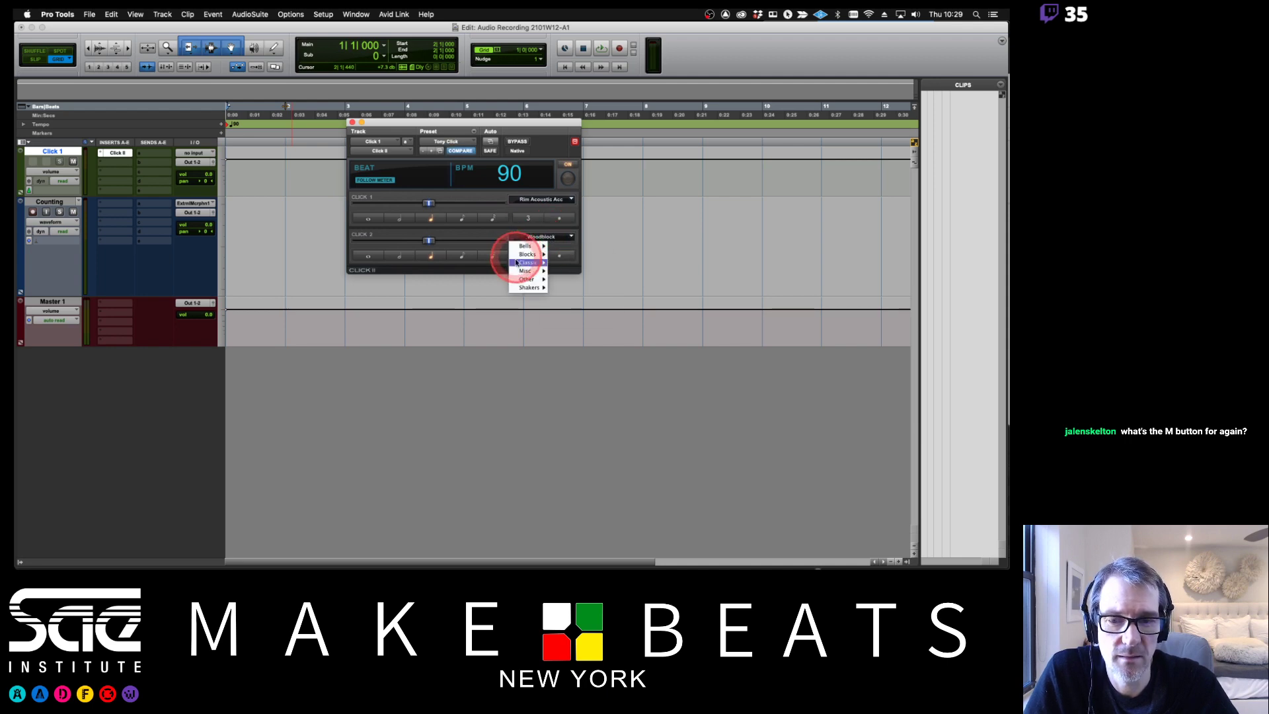
pyautogui.click(557, 278)
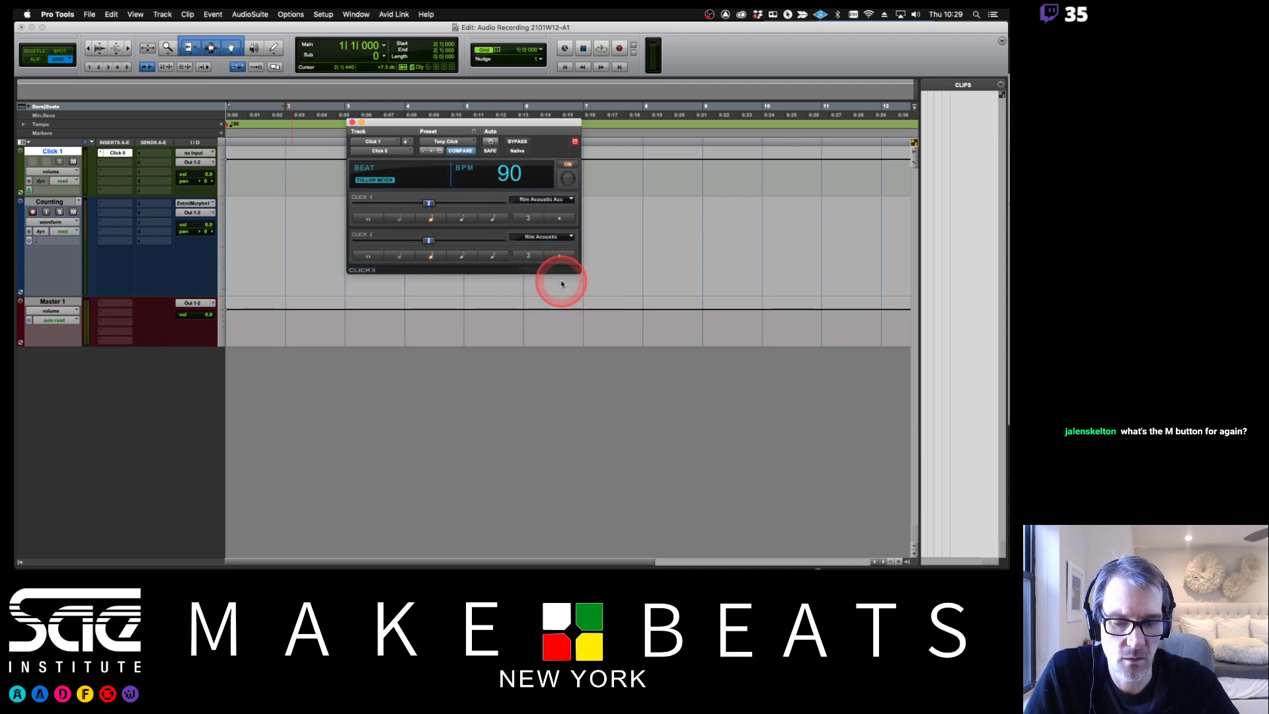
pyautogui.press('space')
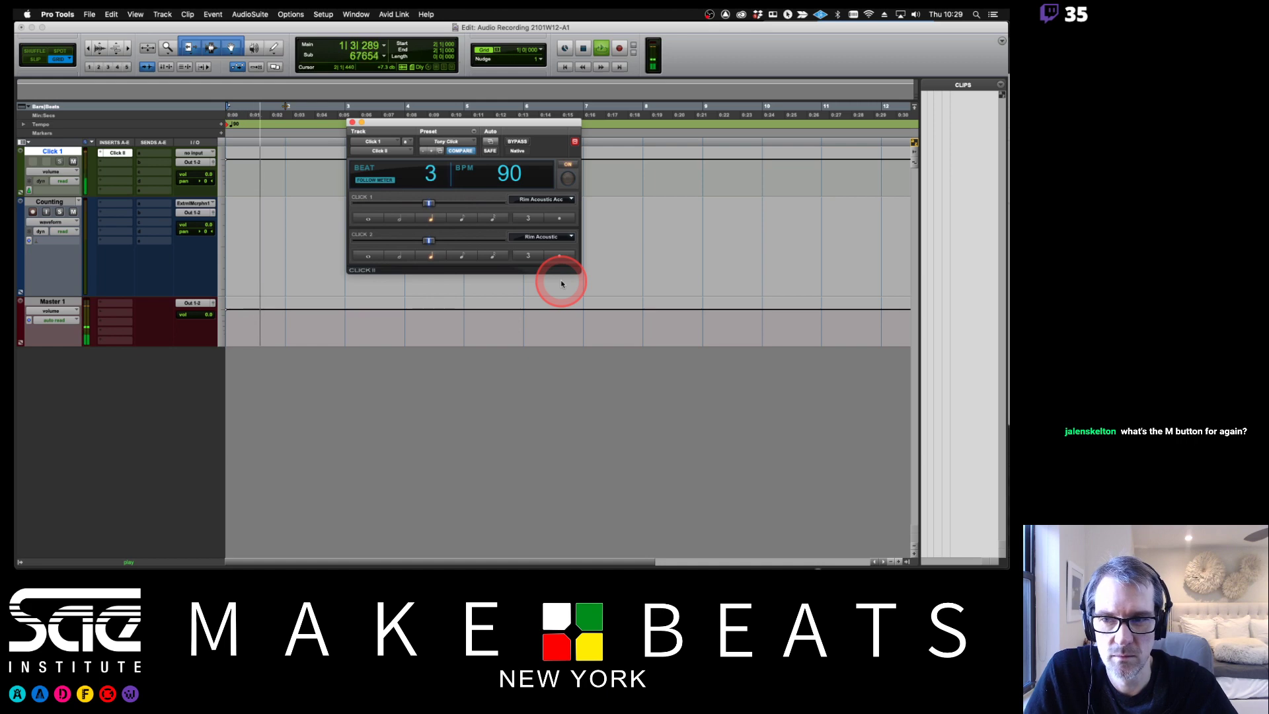
pyautogui.click(552, 201)
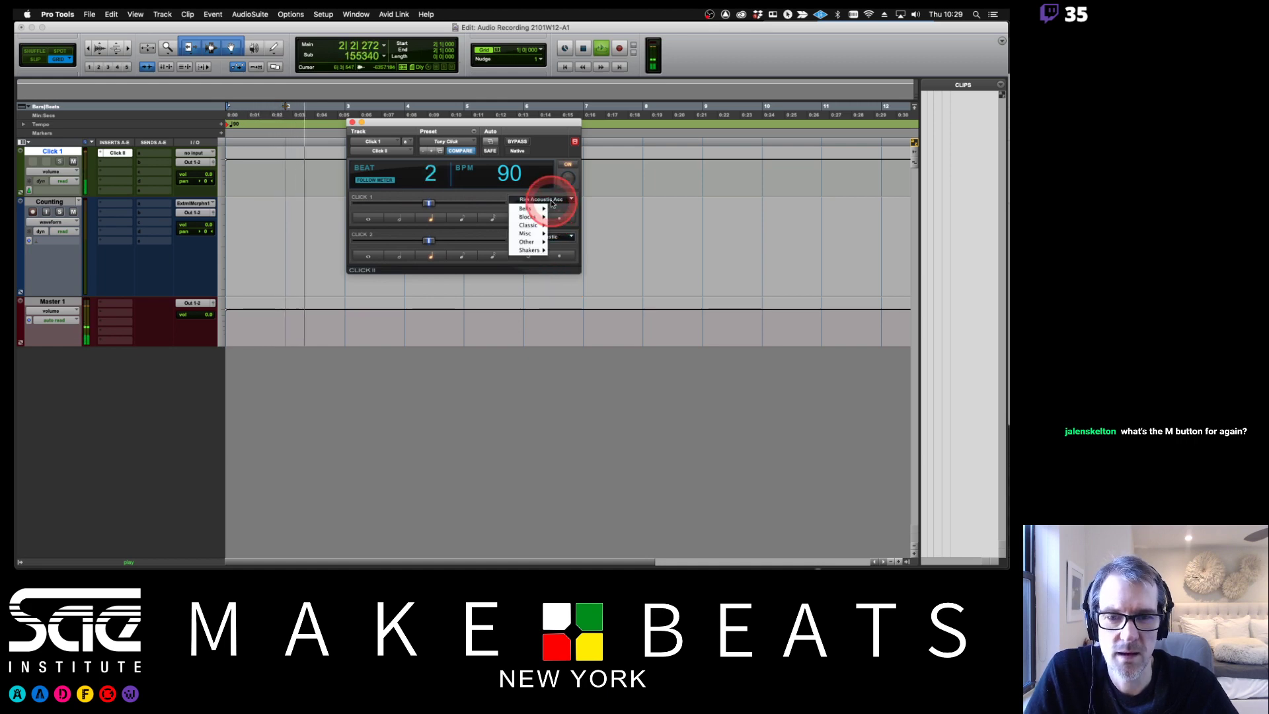
pyautogui.click(455, 137)
# Step: Audition the four saved Click II presets during playback, return to the first one and stop playback
pyautogui.click(460, 142)
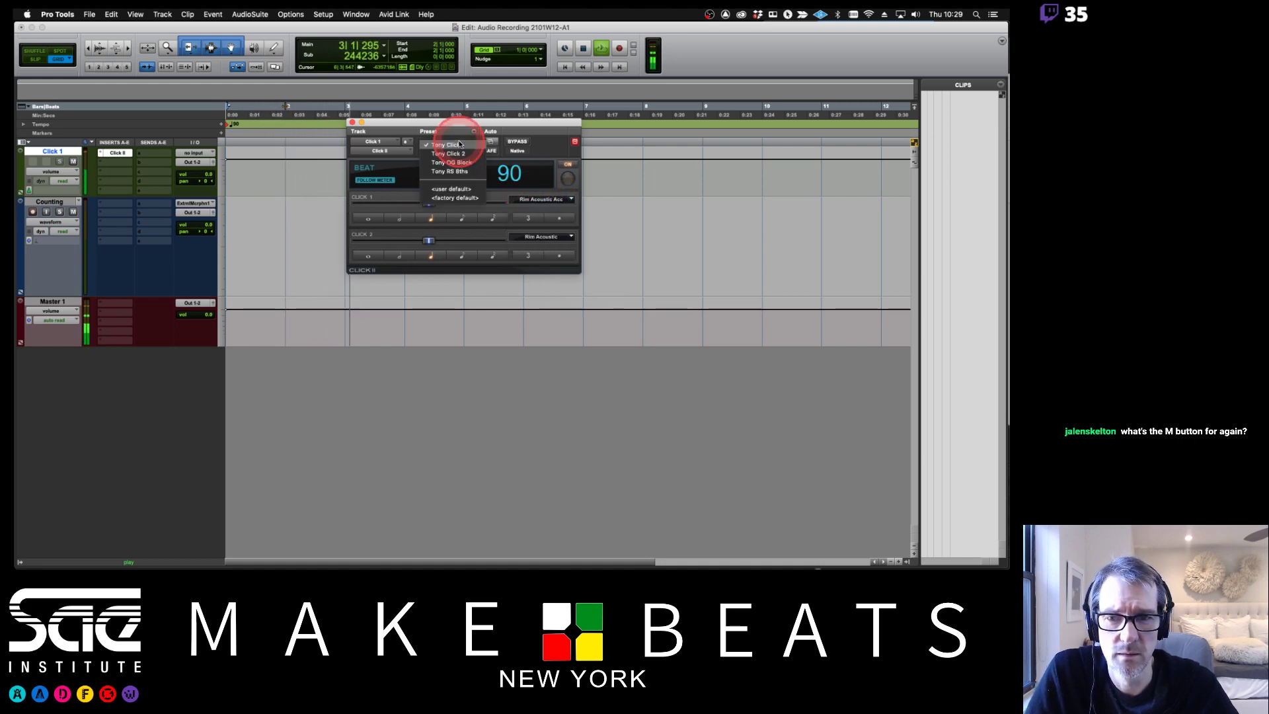
pyautogui.click(460, 145)
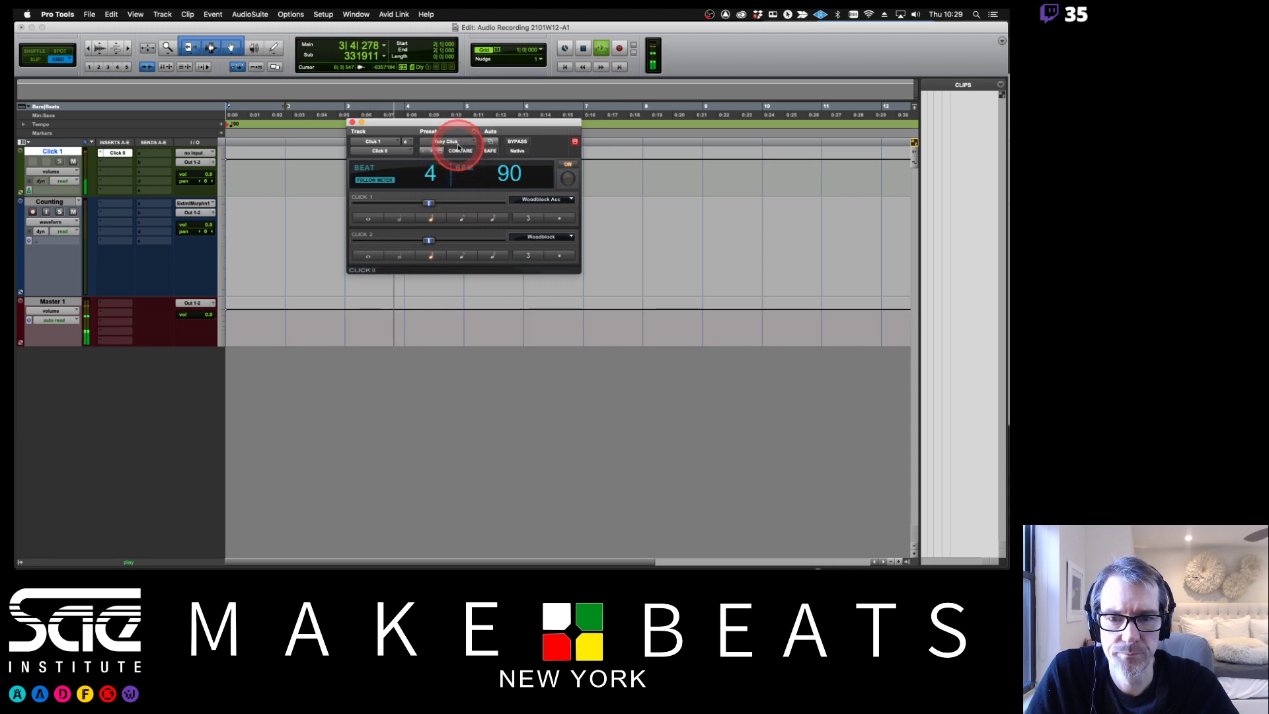
pyautogui.click(458, 143)
pyautogui.click(459, 157)
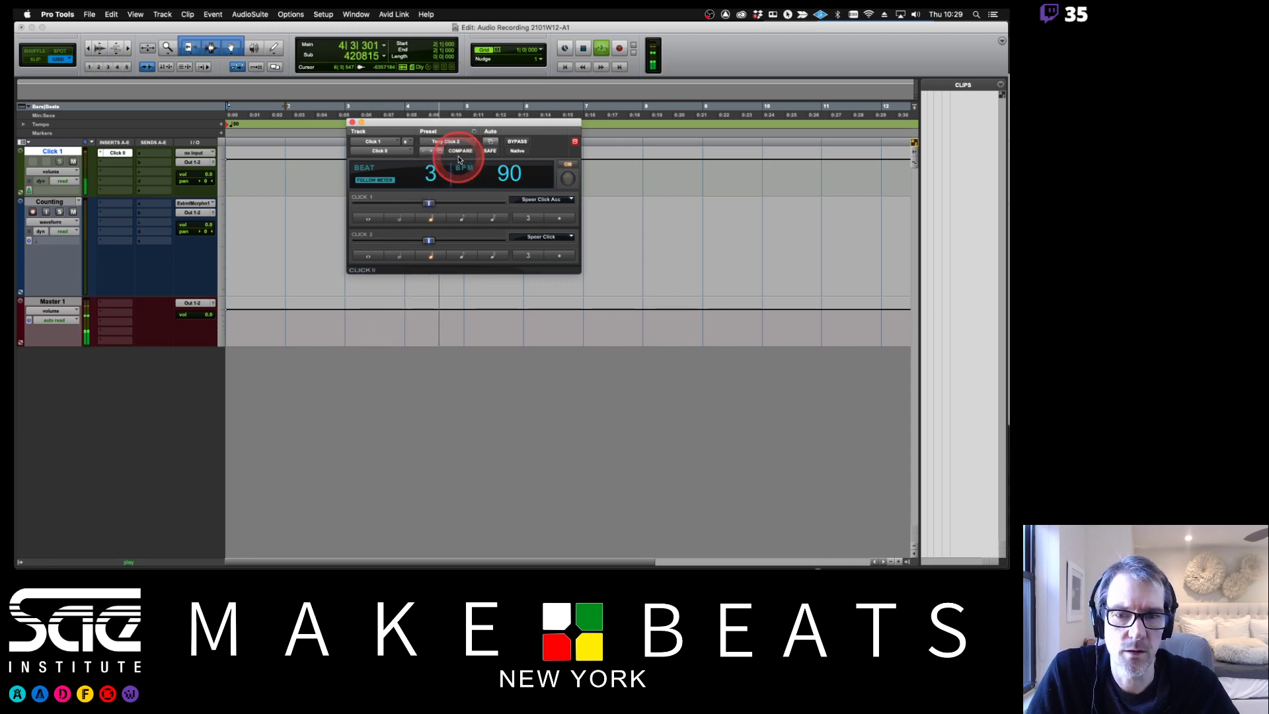
pyautogui.click(456, 142)
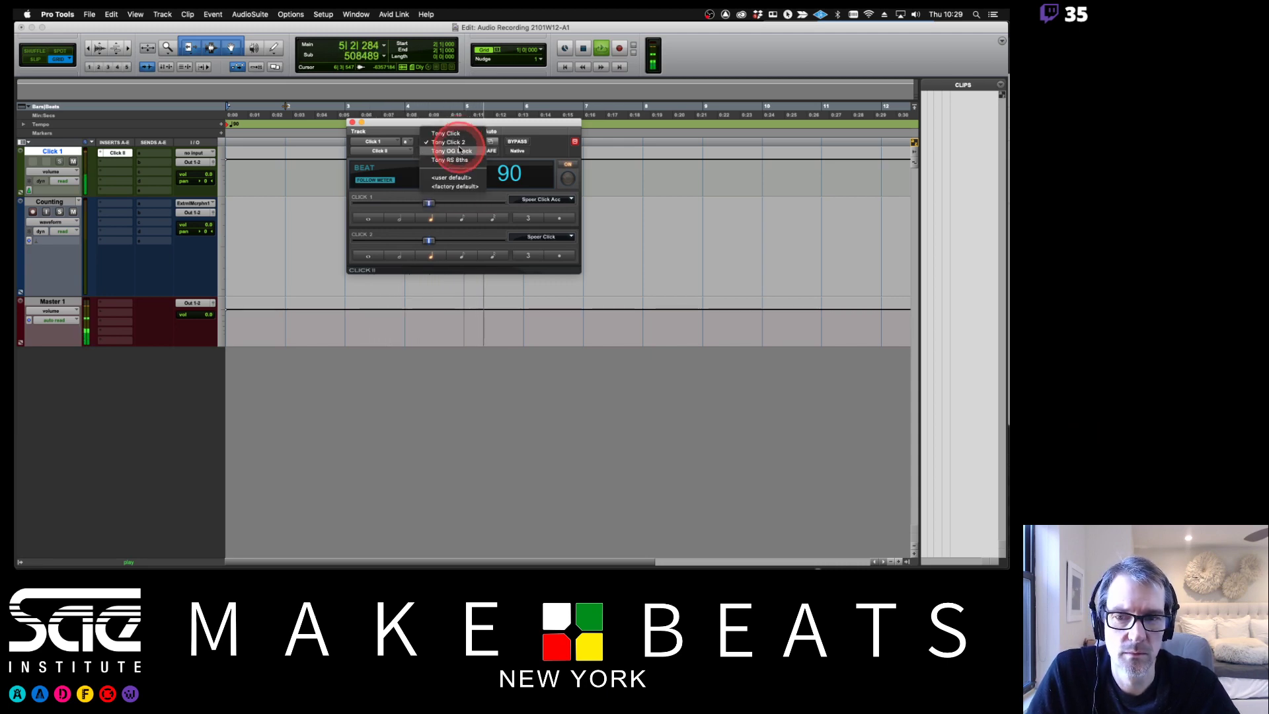
pyautogui.click(461, 151)
pyautogui.click(459, 143)
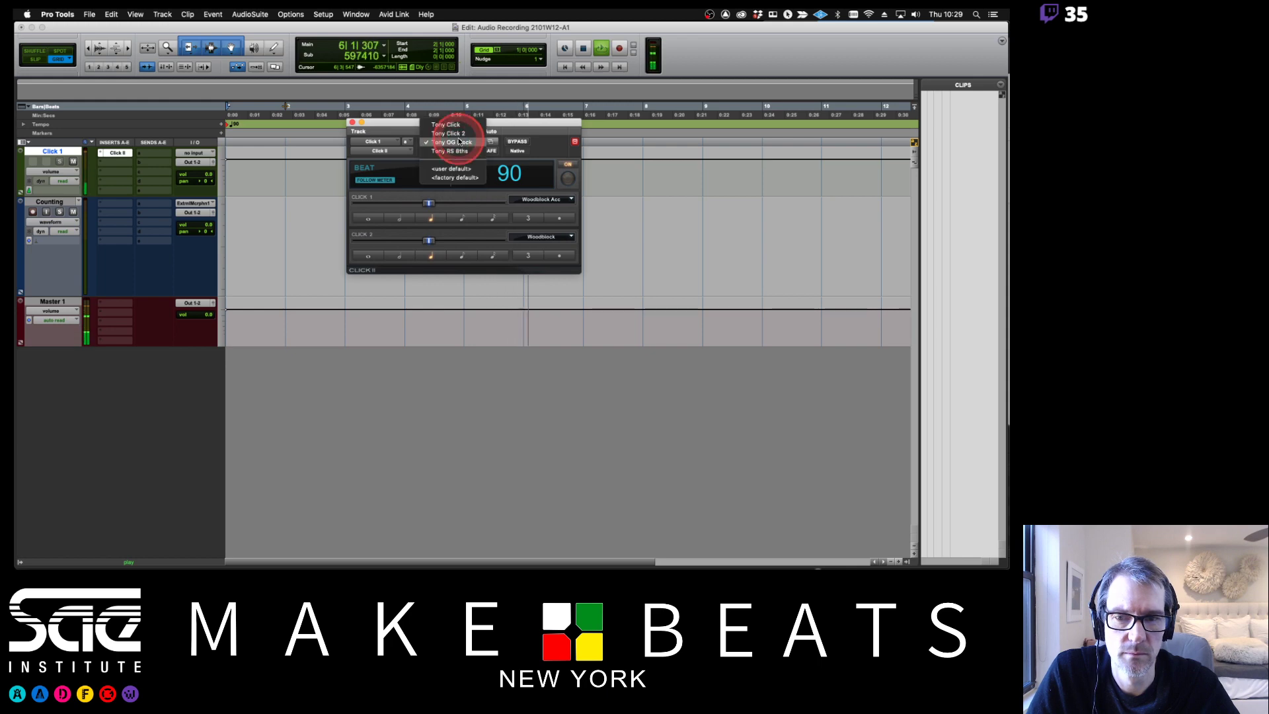
pyautogui.click(458, 151)
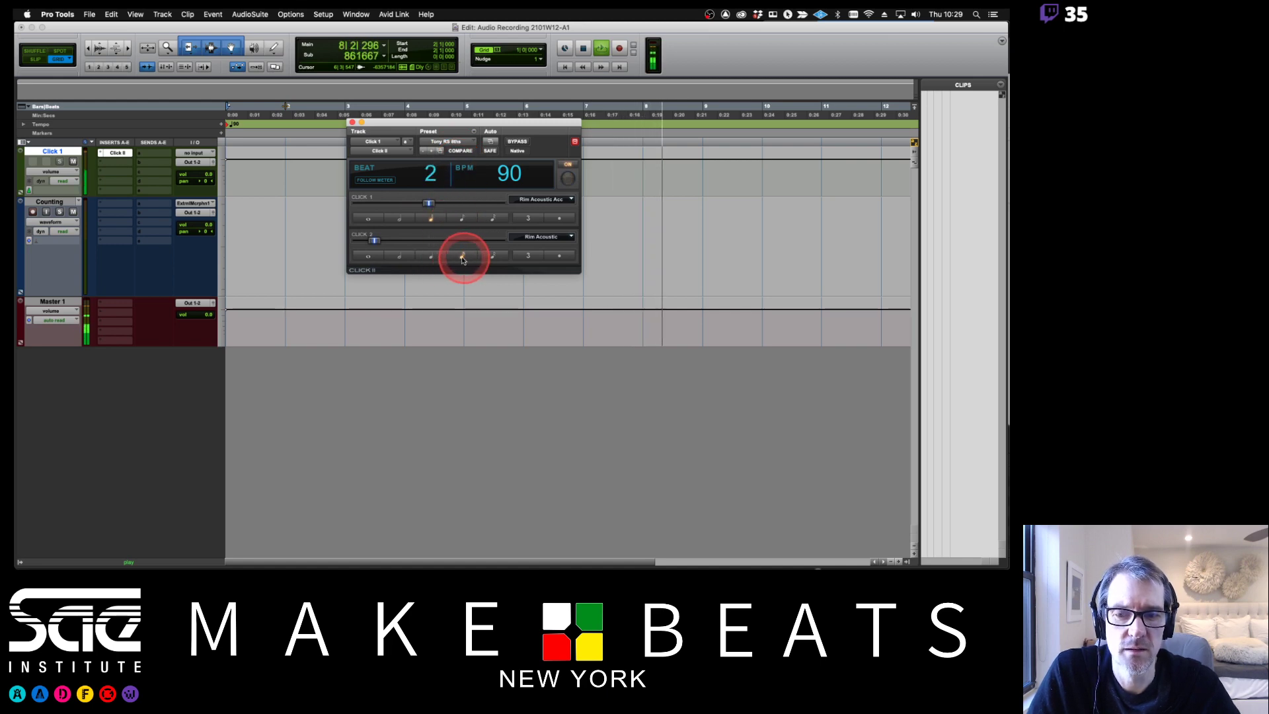
pyautogui.click(445, 141)
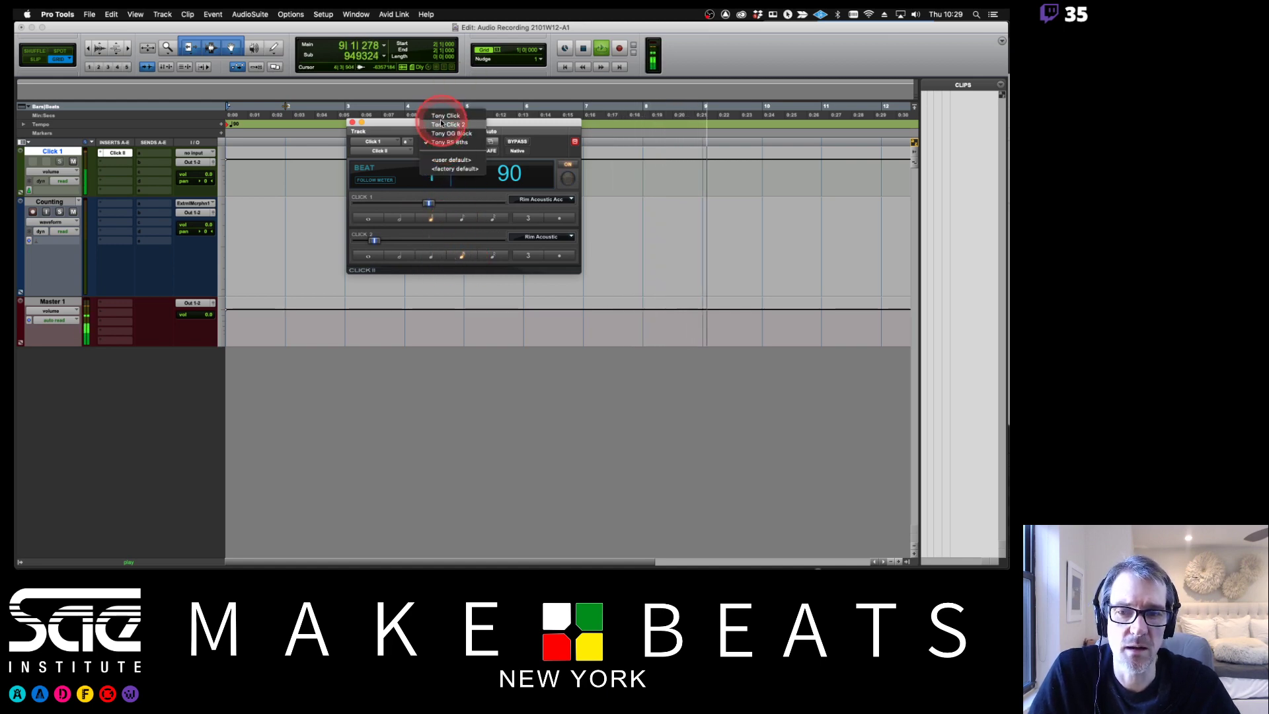
pyautogui.click(443, 122)
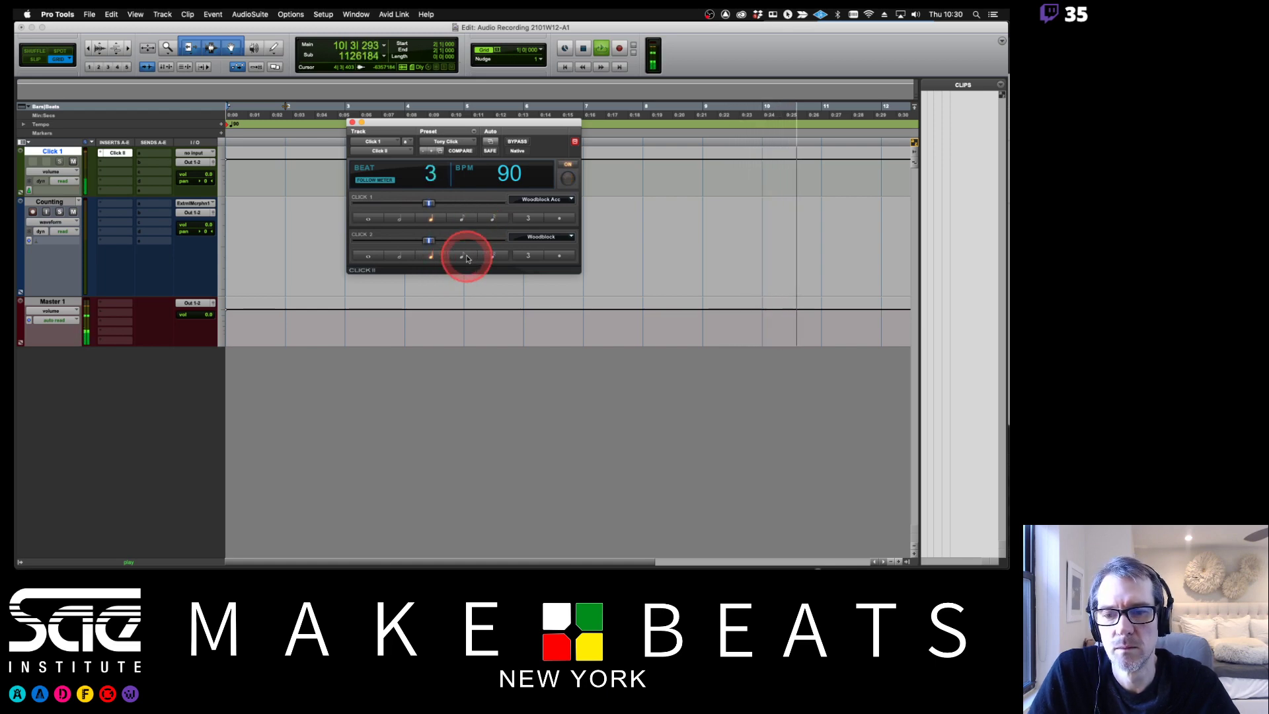
pyautogui.press('space')
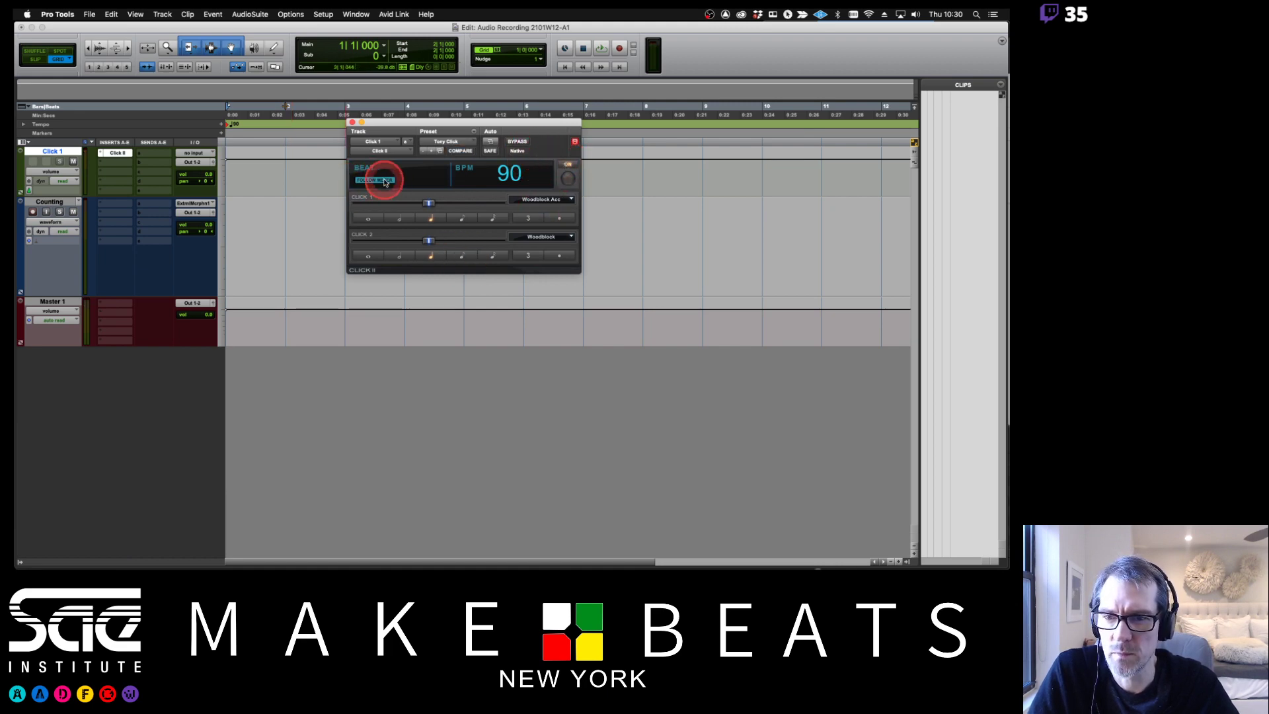
# Step: Try eighth notes for Click 2 and the Woodblock sound for Click 1 while playing the session
pyautogui.click(463, 256)
pyautogui.press('space')
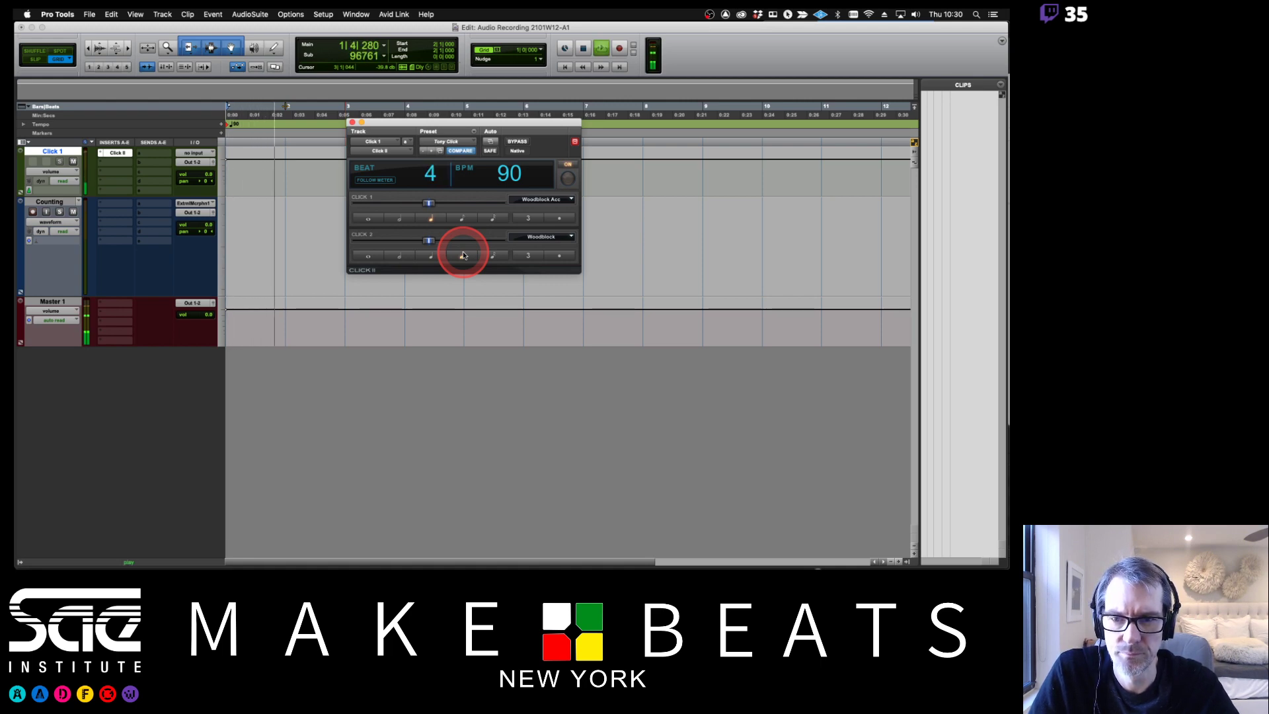
pyautogui.click(533, 199)
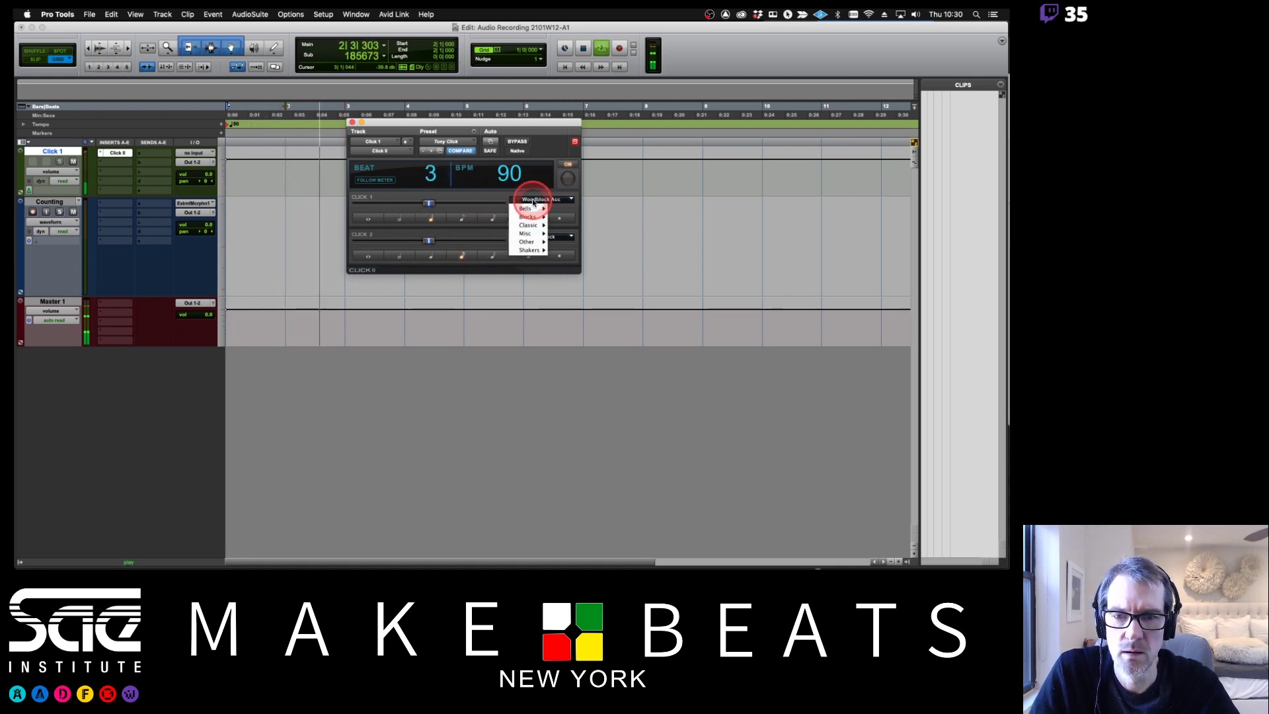
pyautogui.moveTo(537, 218)
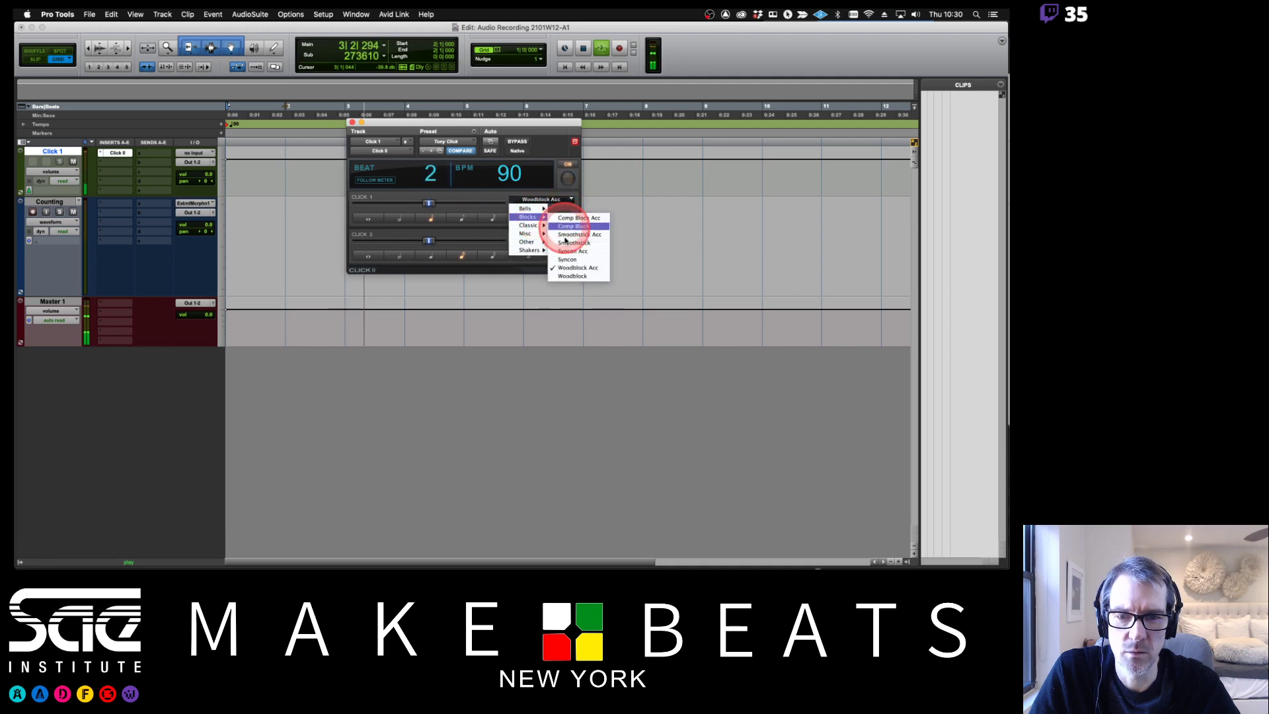
pyautogui.click(570, 277)
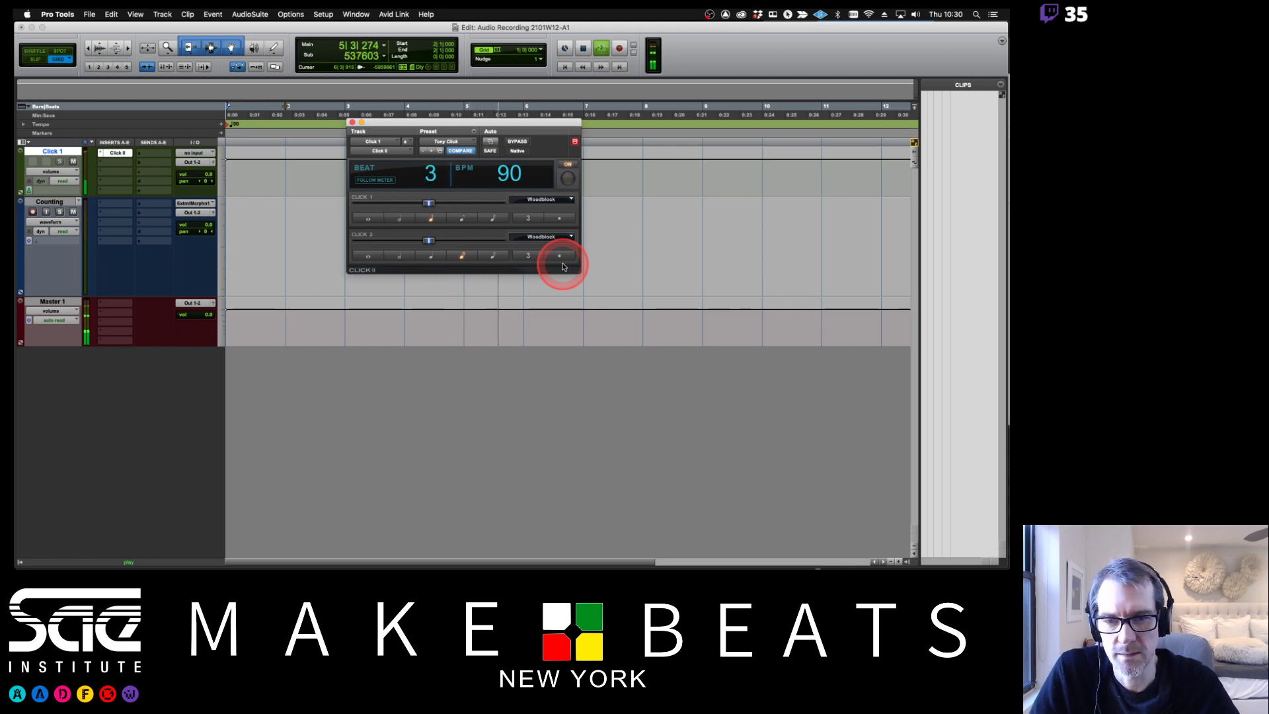
# Step: Try the Hollow Pluck sound for Click 1 and return Click 2 to quarter notes following the meter
pyautogui.click(549, 199)
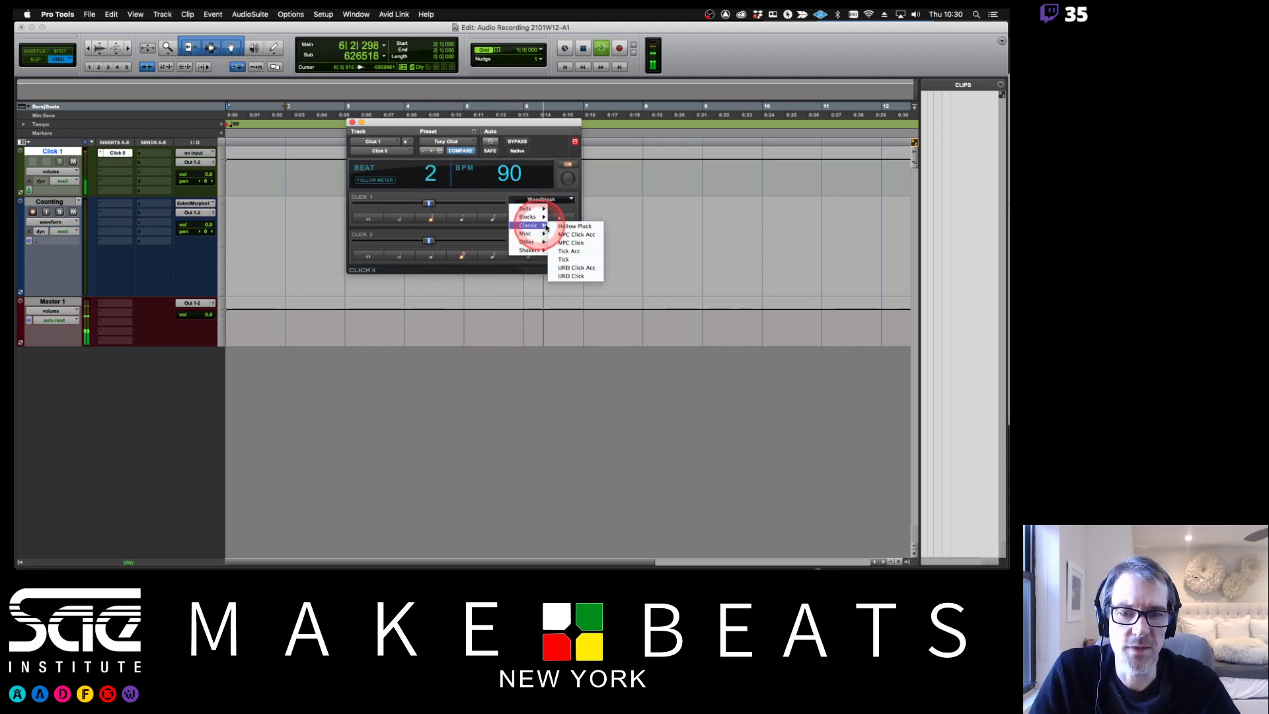
pyautogui.click(572, 226)
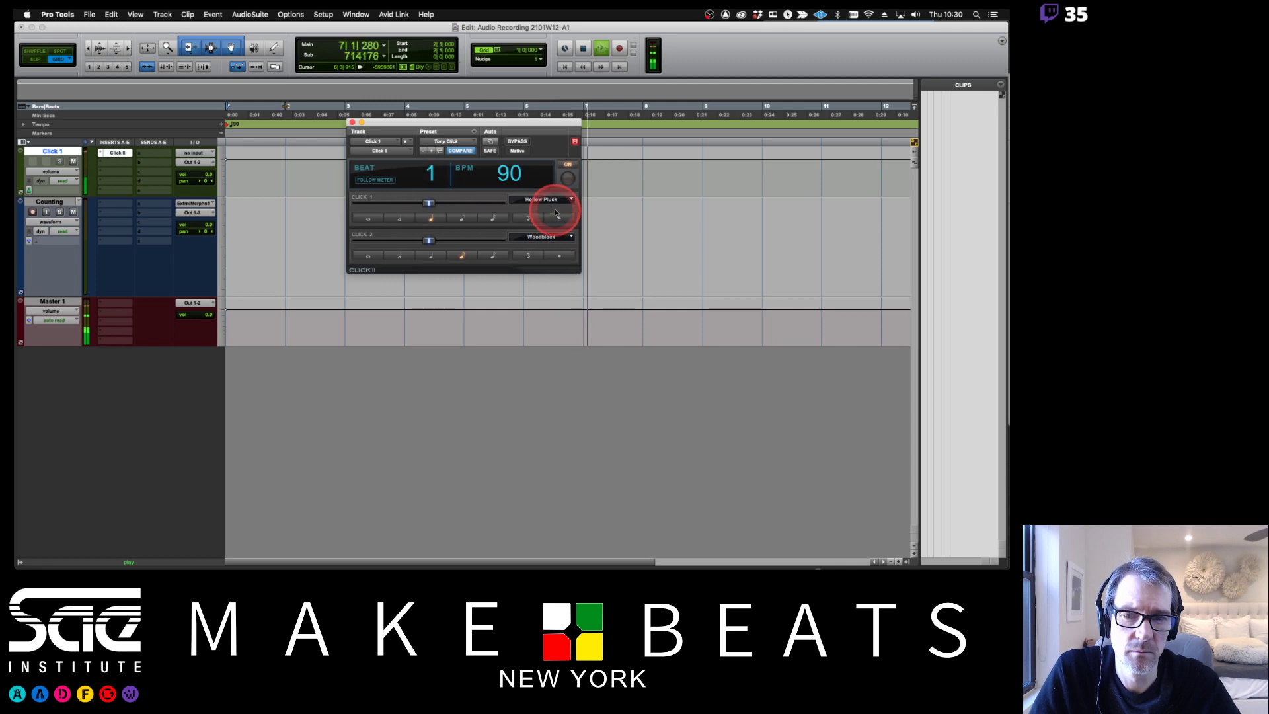
pyautogui.click(433, 256)
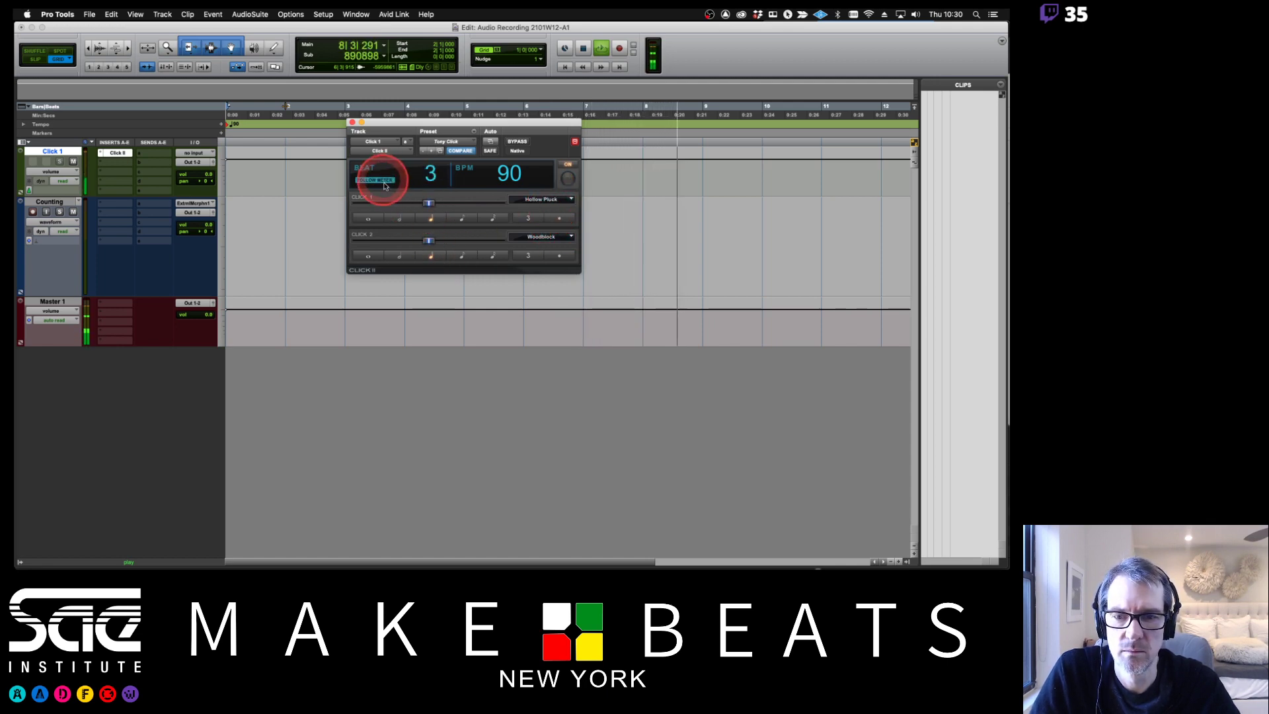
# Step: Set Click 1's sound to Comp Block Acc
pyautogui.click(570, 200)
pyautogui.click(539, 226)
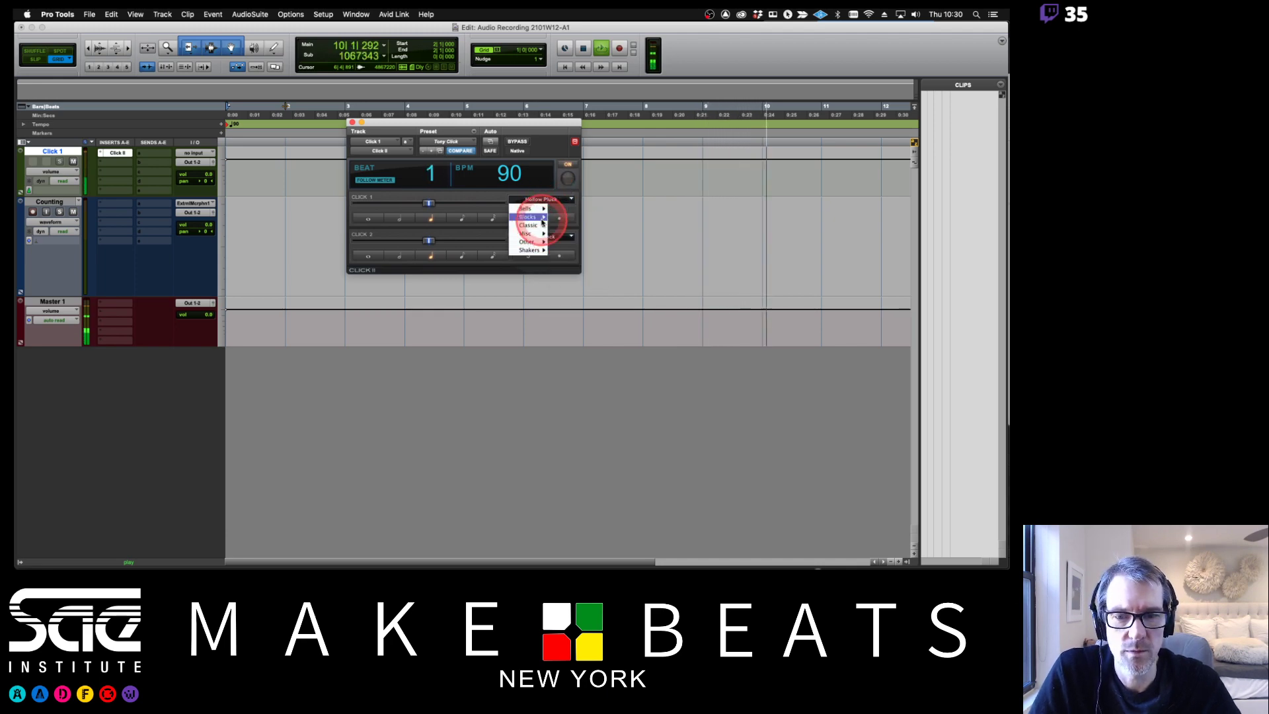
pyautogui.click(558, 218)
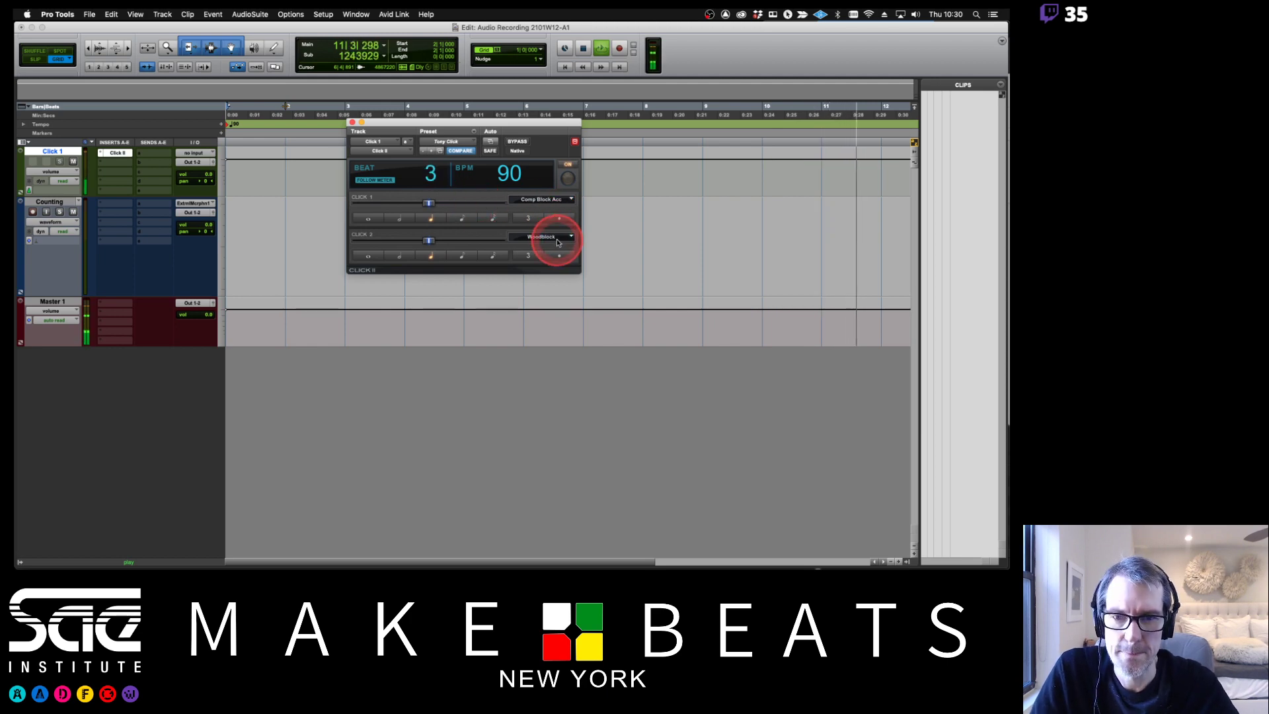
# Step: Set Click 2's sound to Comp Block and stop playback
pyautogui.click(557, 243)
pyautogui.click(560, 266)
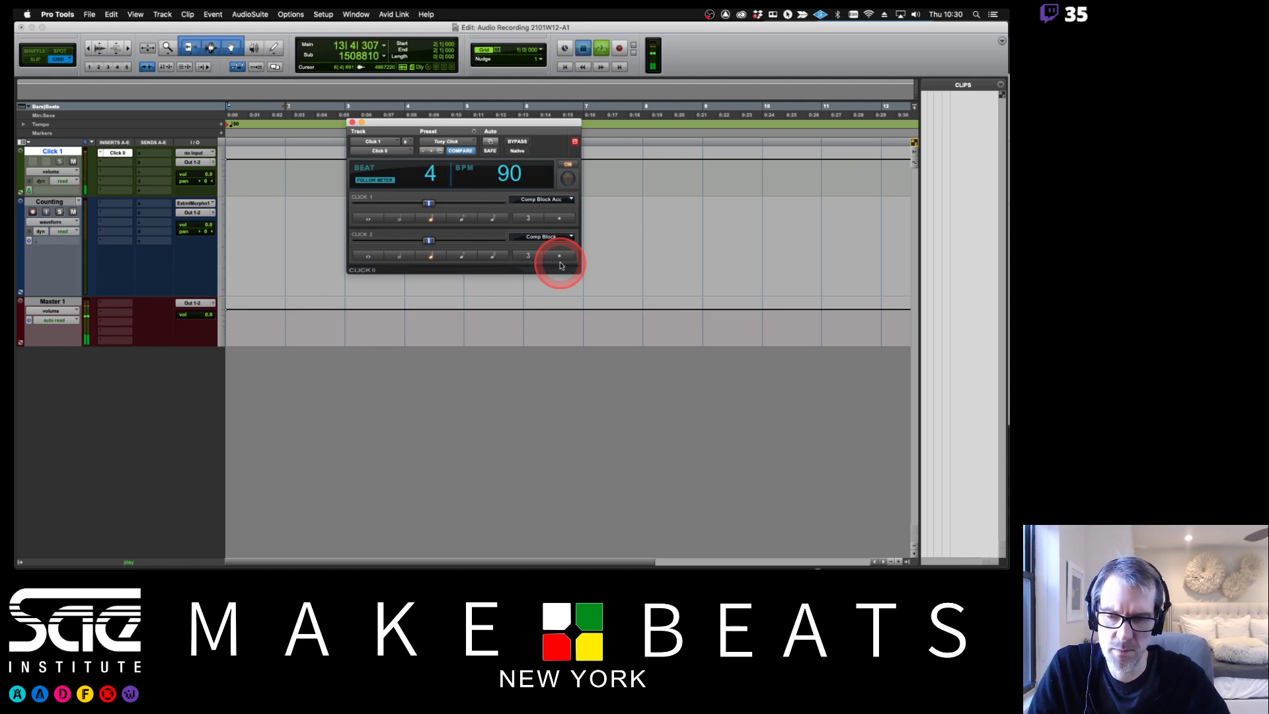
pyautogui.press('space')
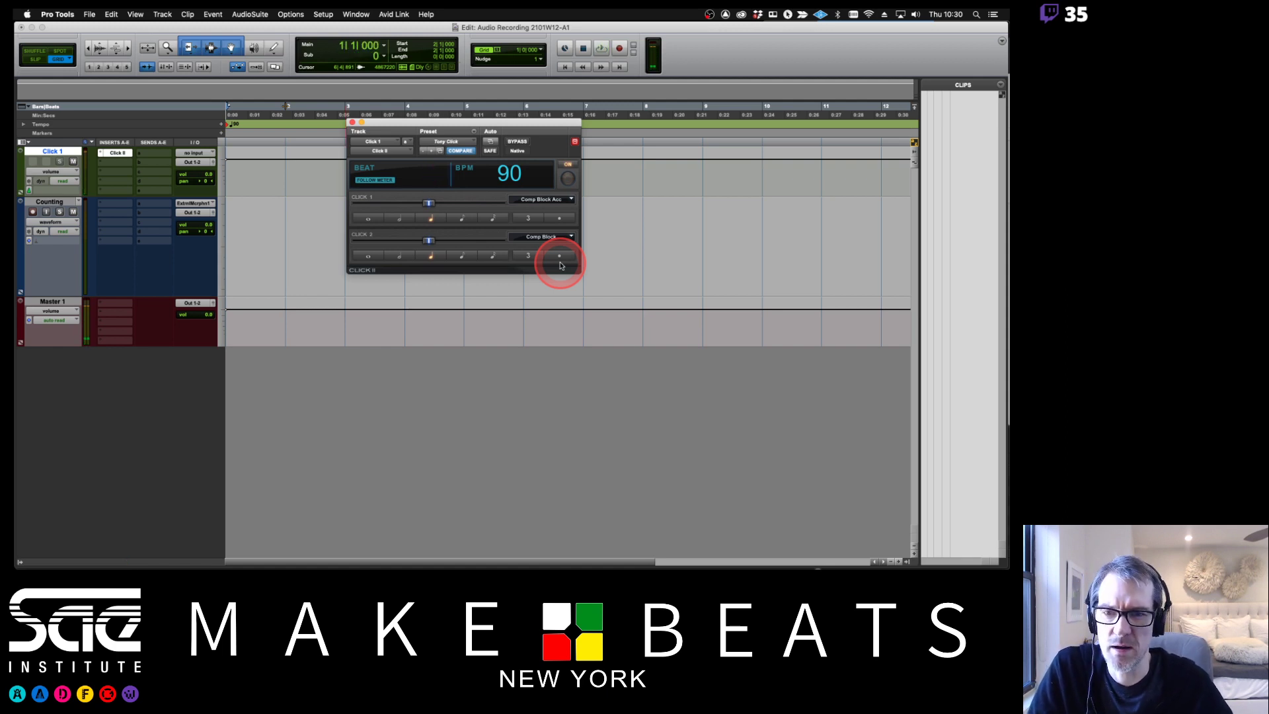
# Step: Save the current Click II settings to the preset and close the plug-in window
pyautogui.click(476, 132)
pyautogui.click(495, 133)
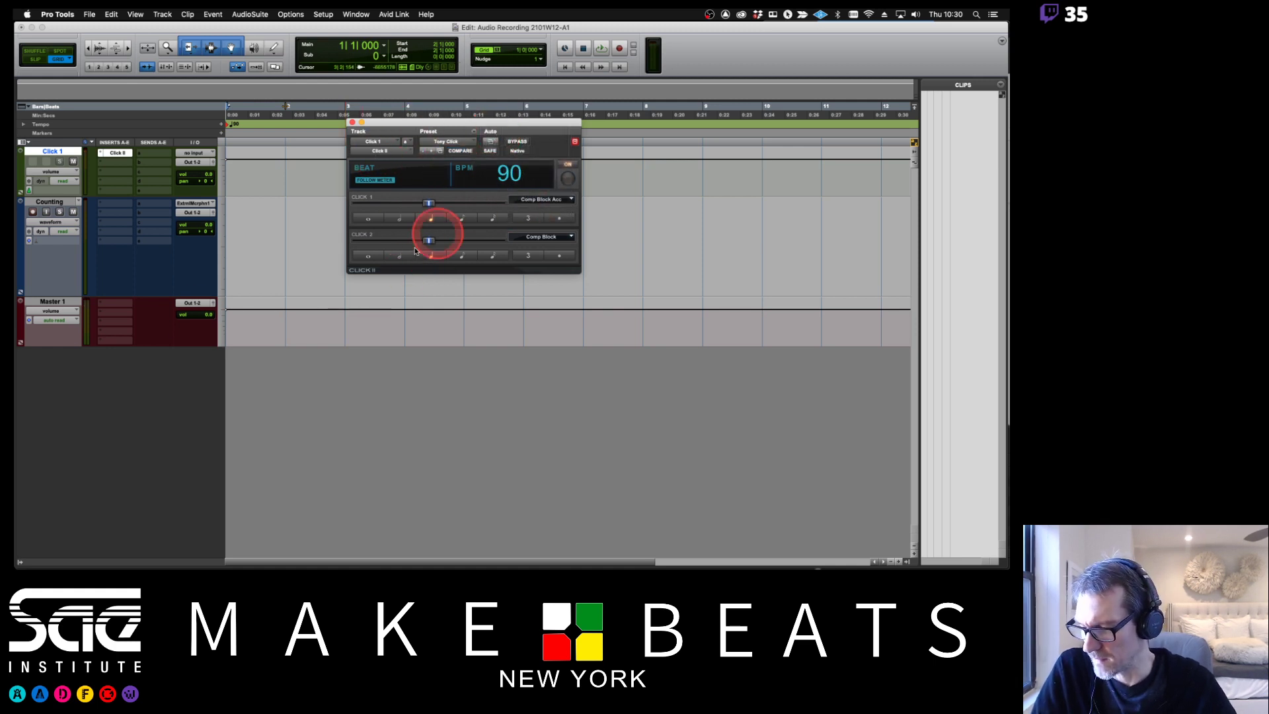
pyautogui.click(353, 123)
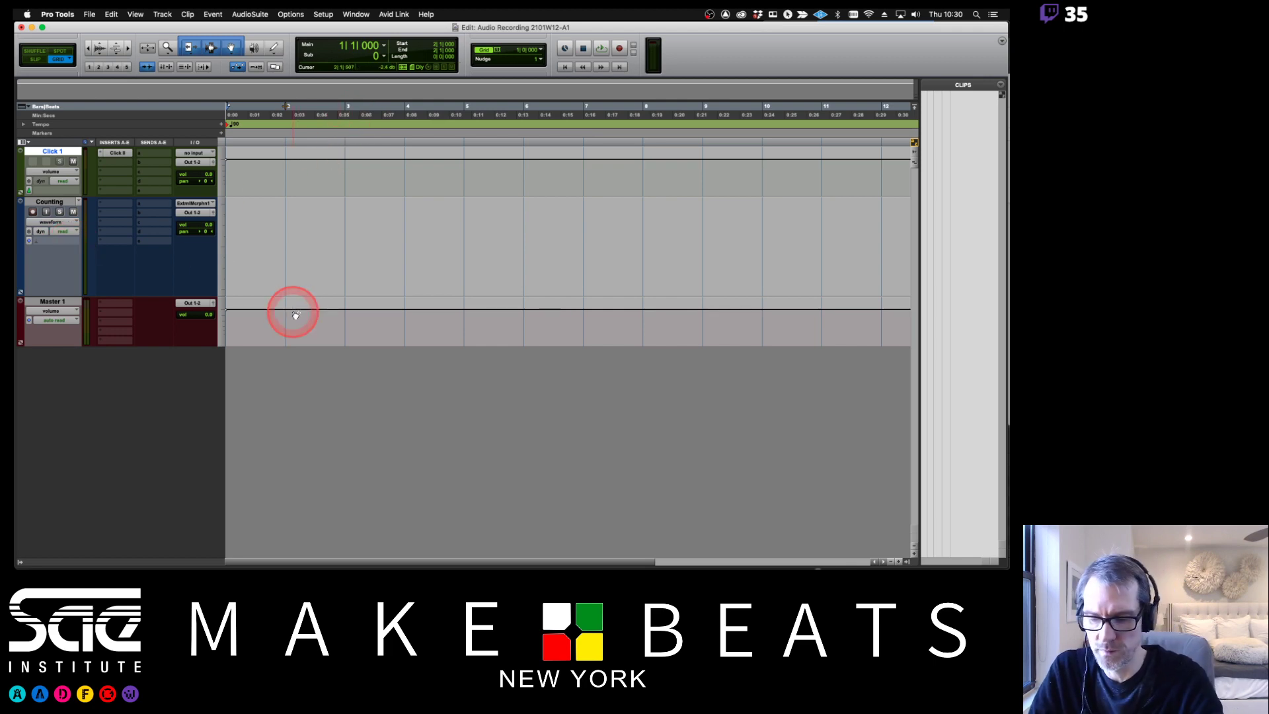
# Step: Switch to the PDF notes in Preview and go back to the Record Modes page
pyautogui.press('super+Tab')
pyautogui.press('Right')
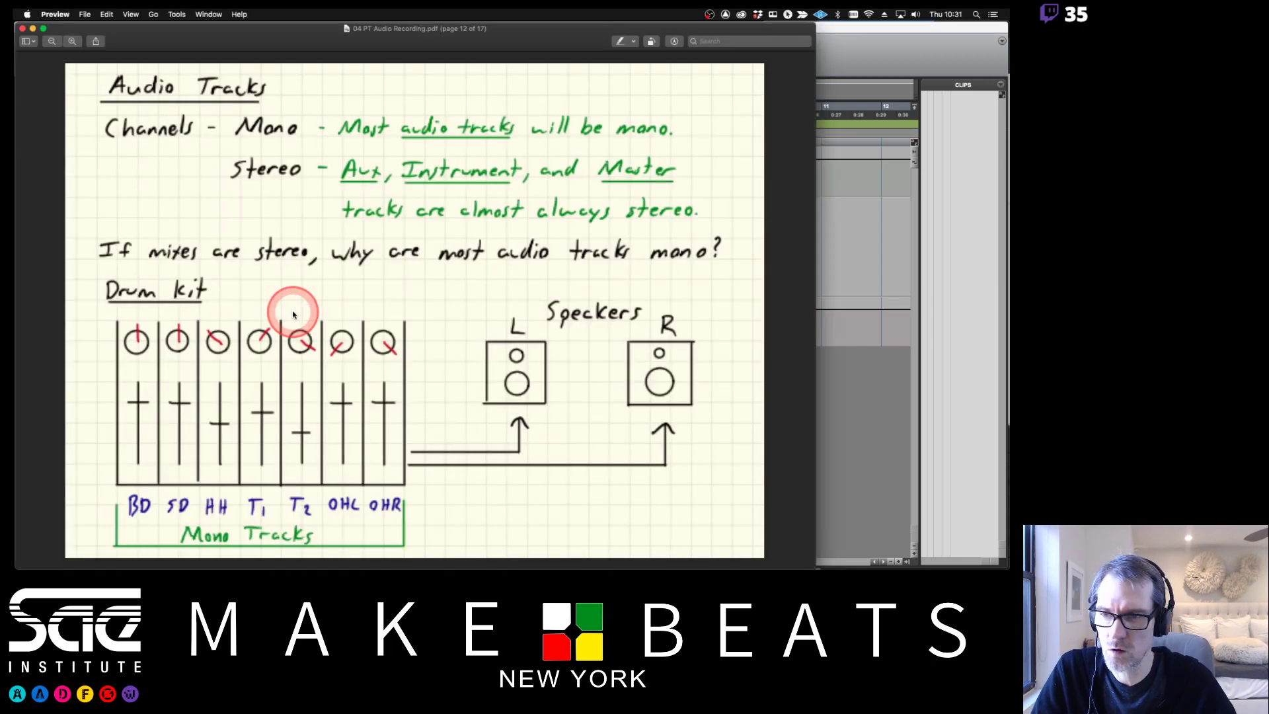
pyautogui.press('Left')
pyautogui.press('Left')
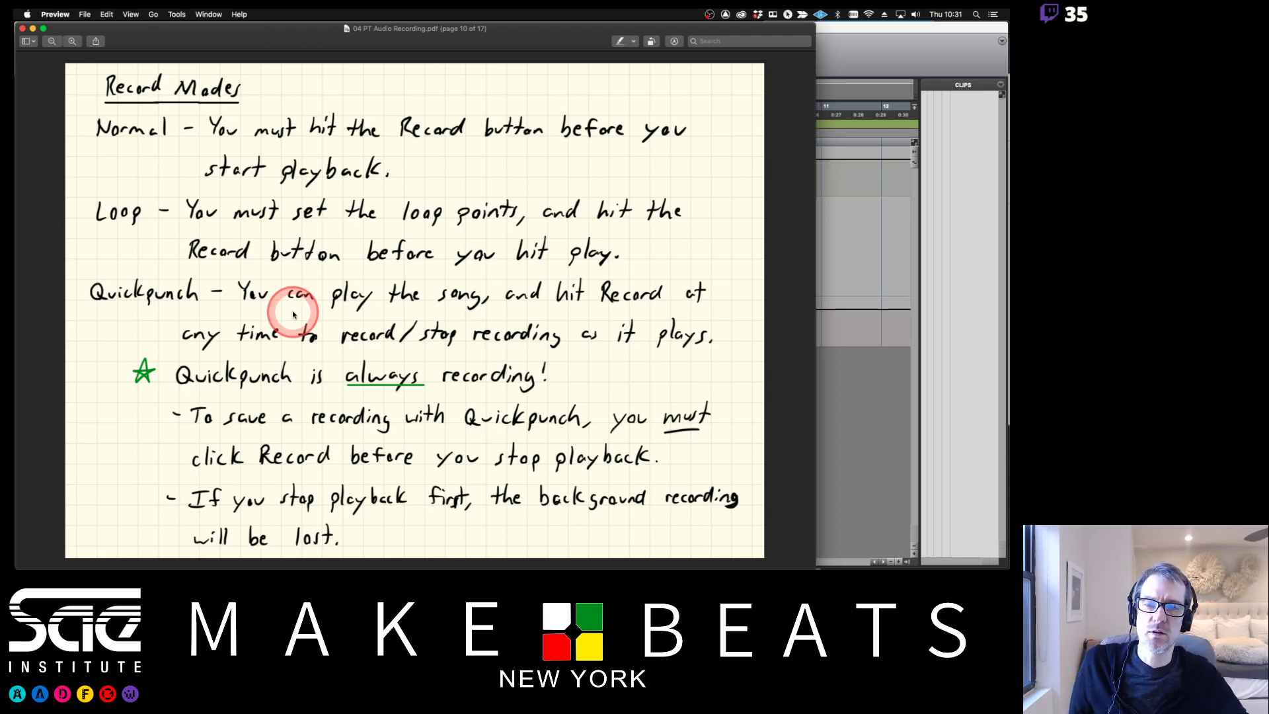
# Step: Switch back to Pro Tools, then record-enable and mute the Counting track
pyautogui.click(831, 60)
pyautogui.click(33, 211)
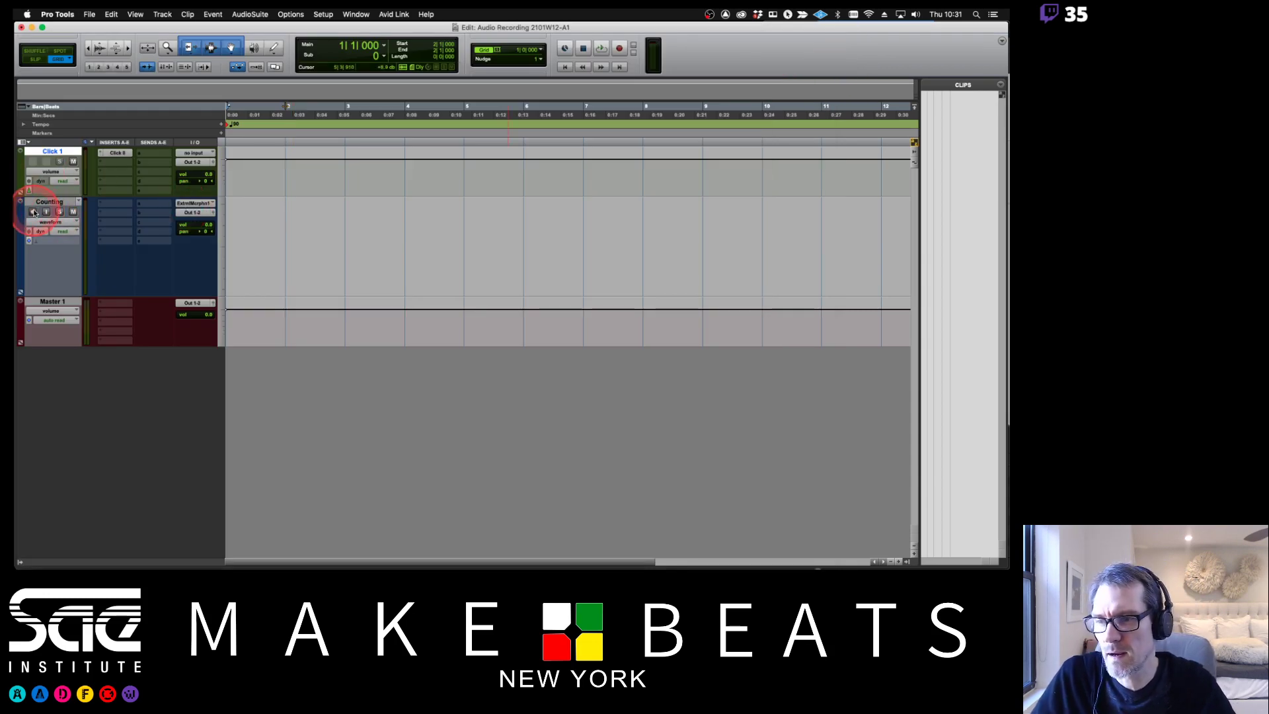
pyautogui.click(73, 212)
pyautogui.click(61, 195)
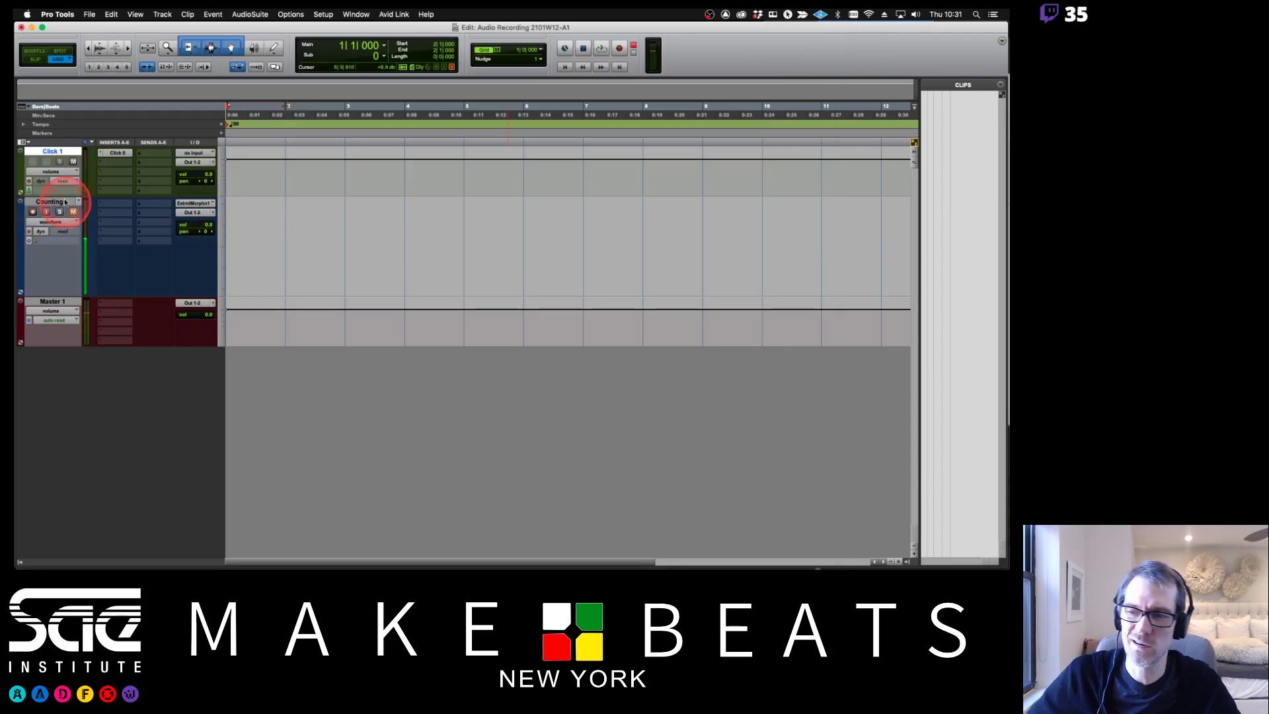
# Step: Try to start recording on the Counting track while the session is already playing in Normal mode, and stop playback
pyautogui.press('space')
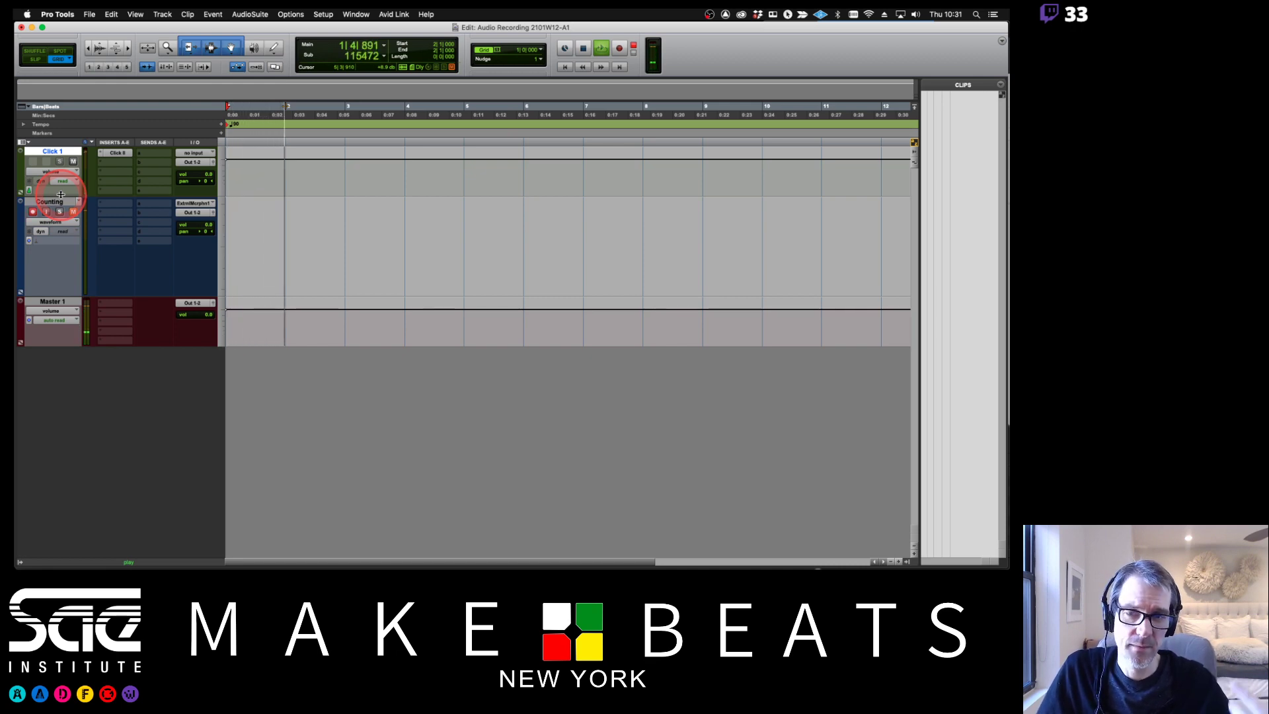
pyautogui.click(619, 49)
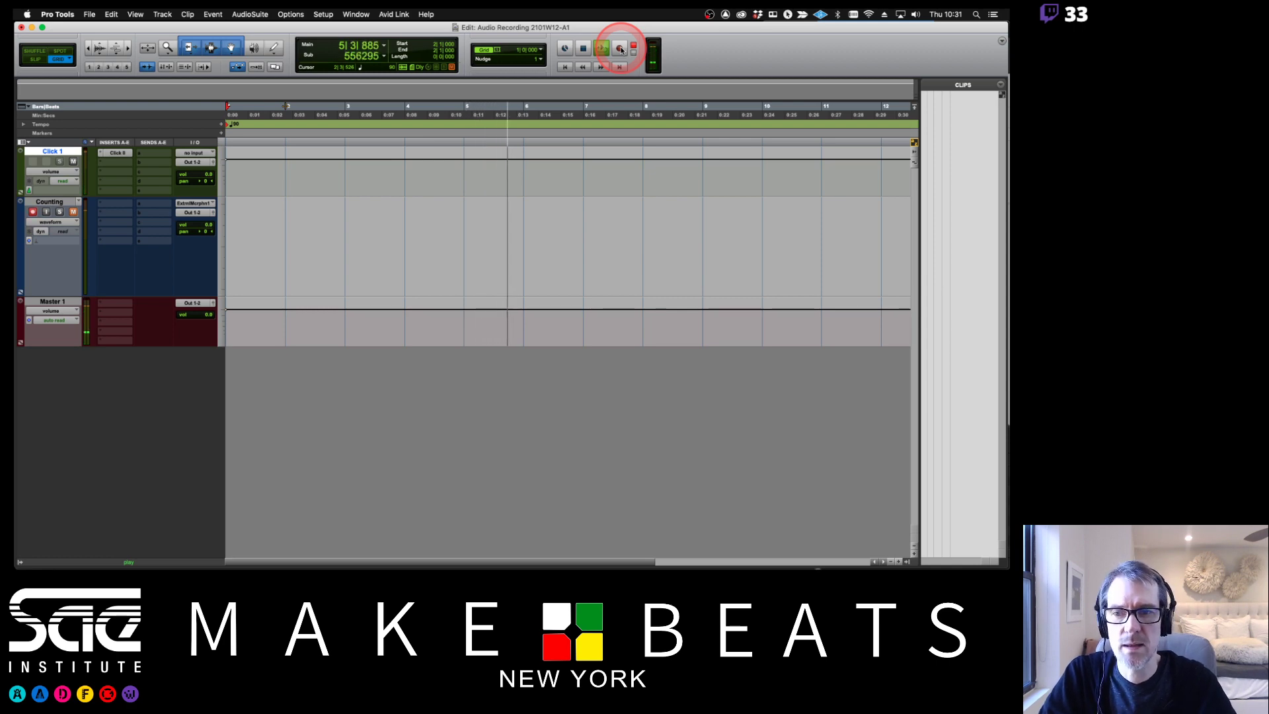
pyautogui.press('space')
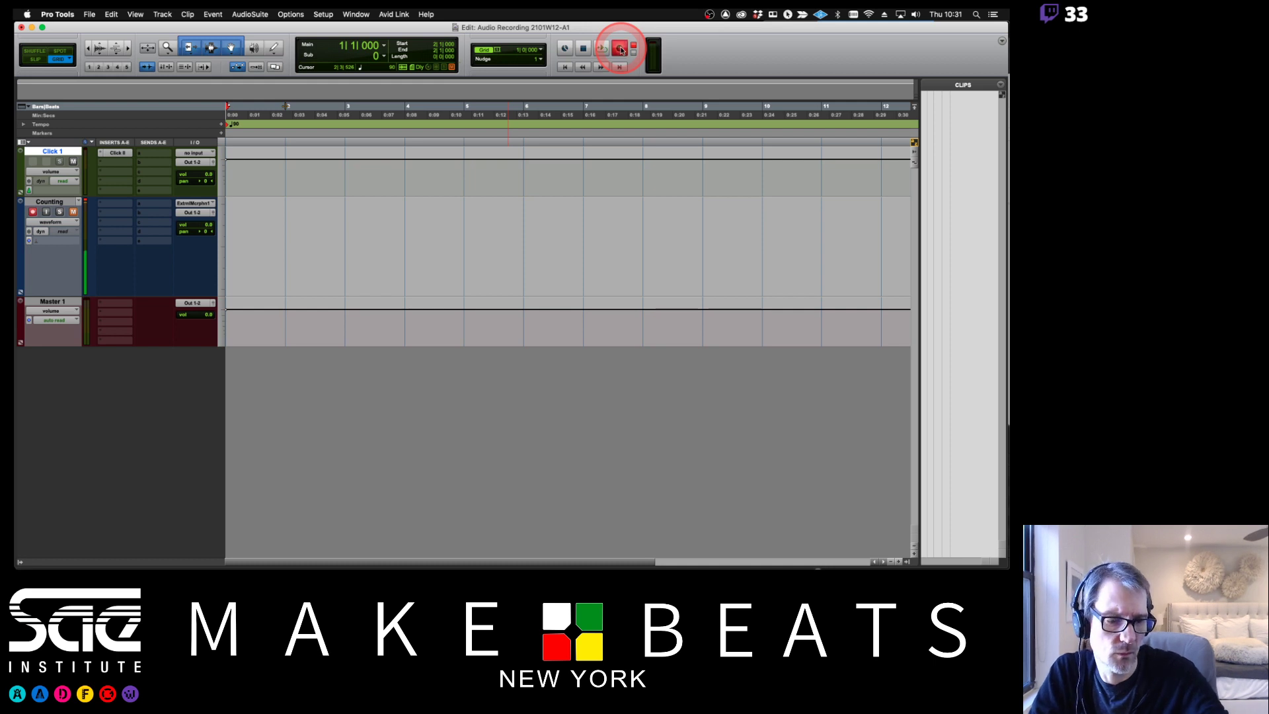
# Step: Record a take on the Counting track from bar 1 to about bar 4, then disarm and unmute the track
pyautogui.click(602, 49)
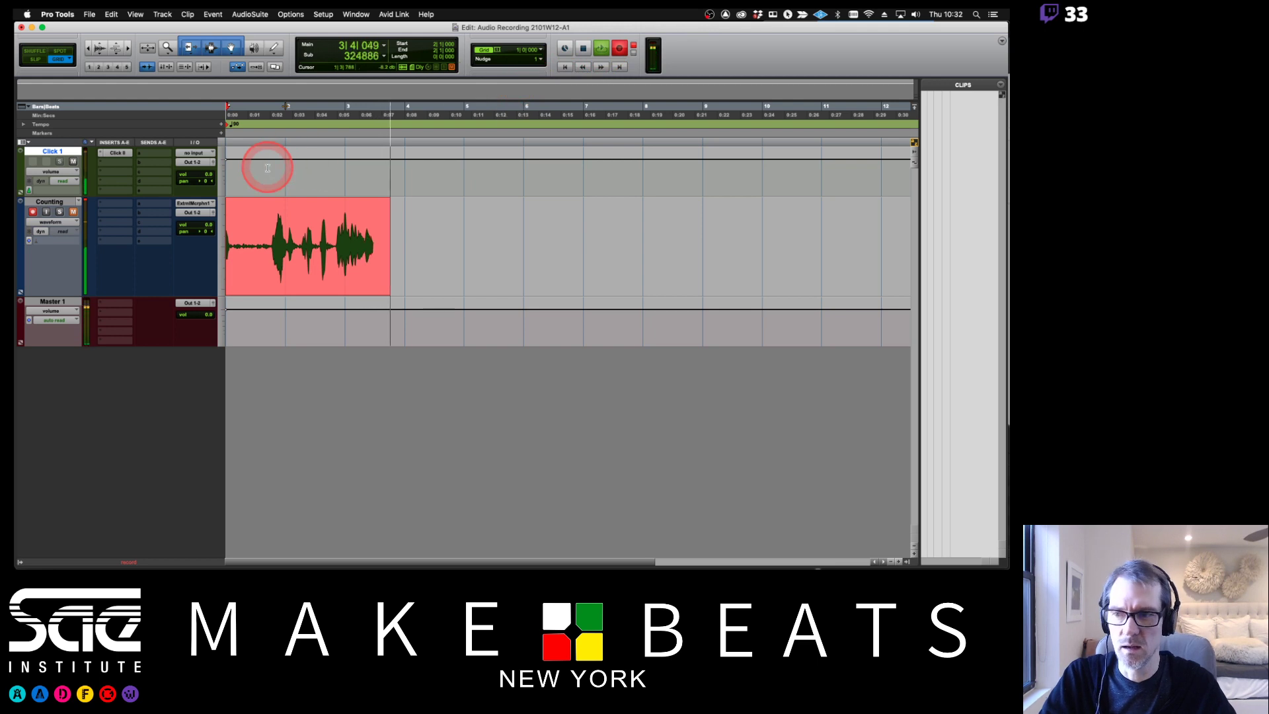
pyautogui.press('super+period')
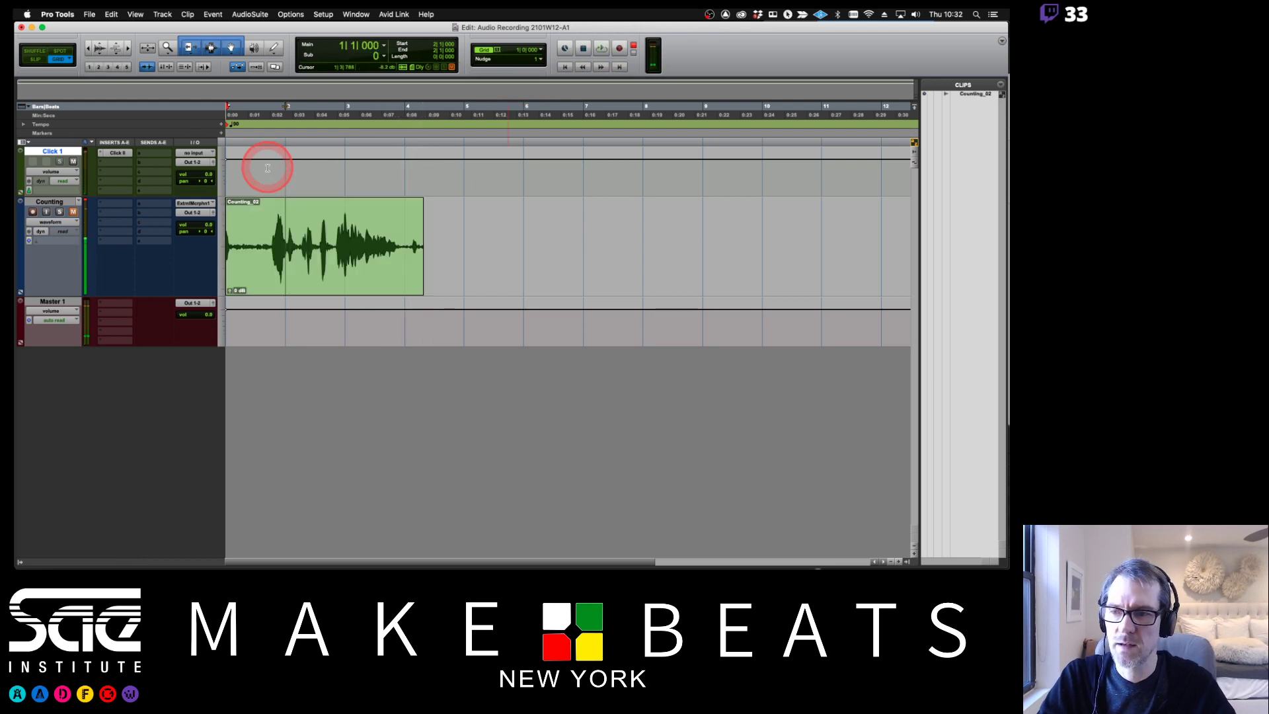
pyautogui.click(33, 212)
pyautogui.click(75, 212)
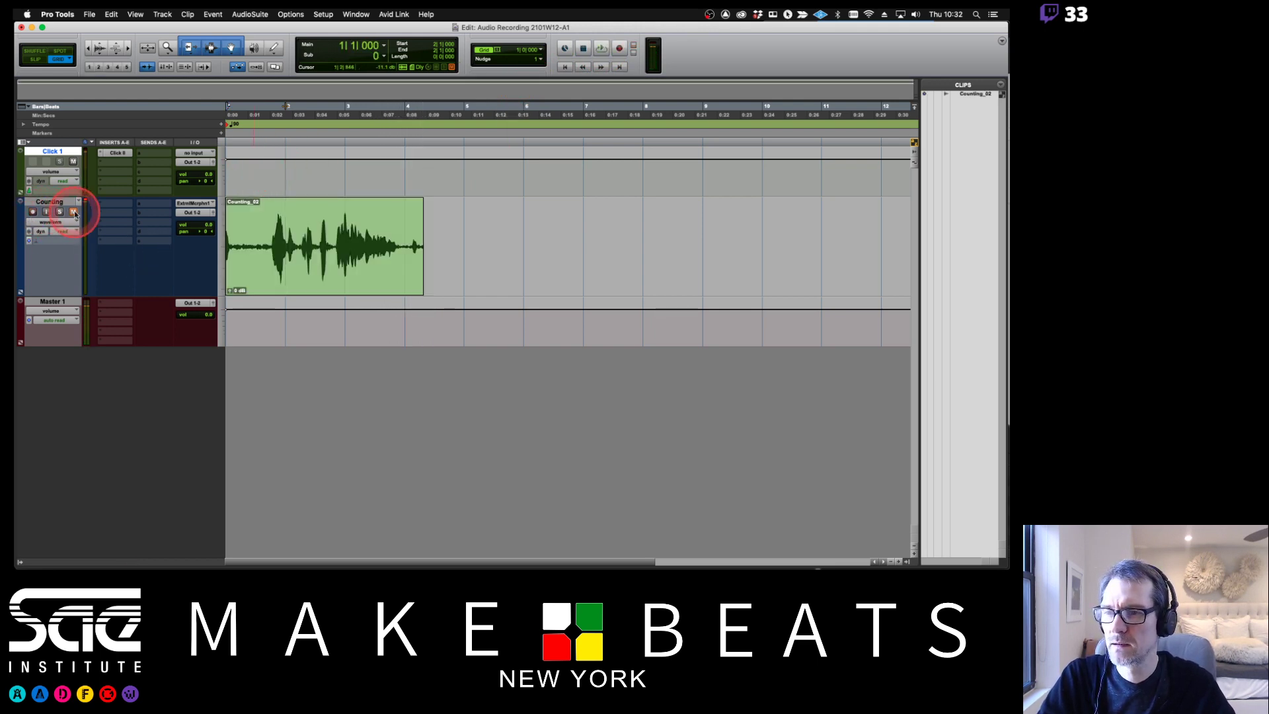
# Step: Play back the Counting take with input monitoring switched on and off to compare what is heard
pyautogui.press('space')
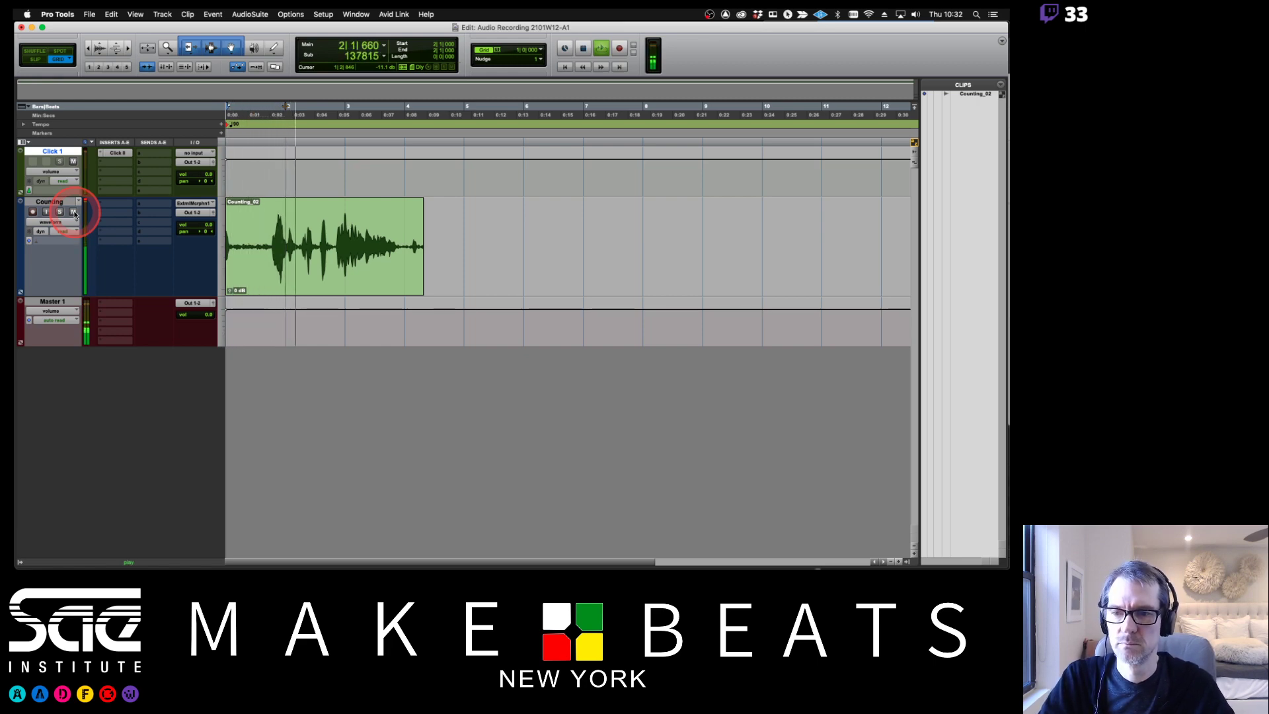
pyautogui.click(46, 212)
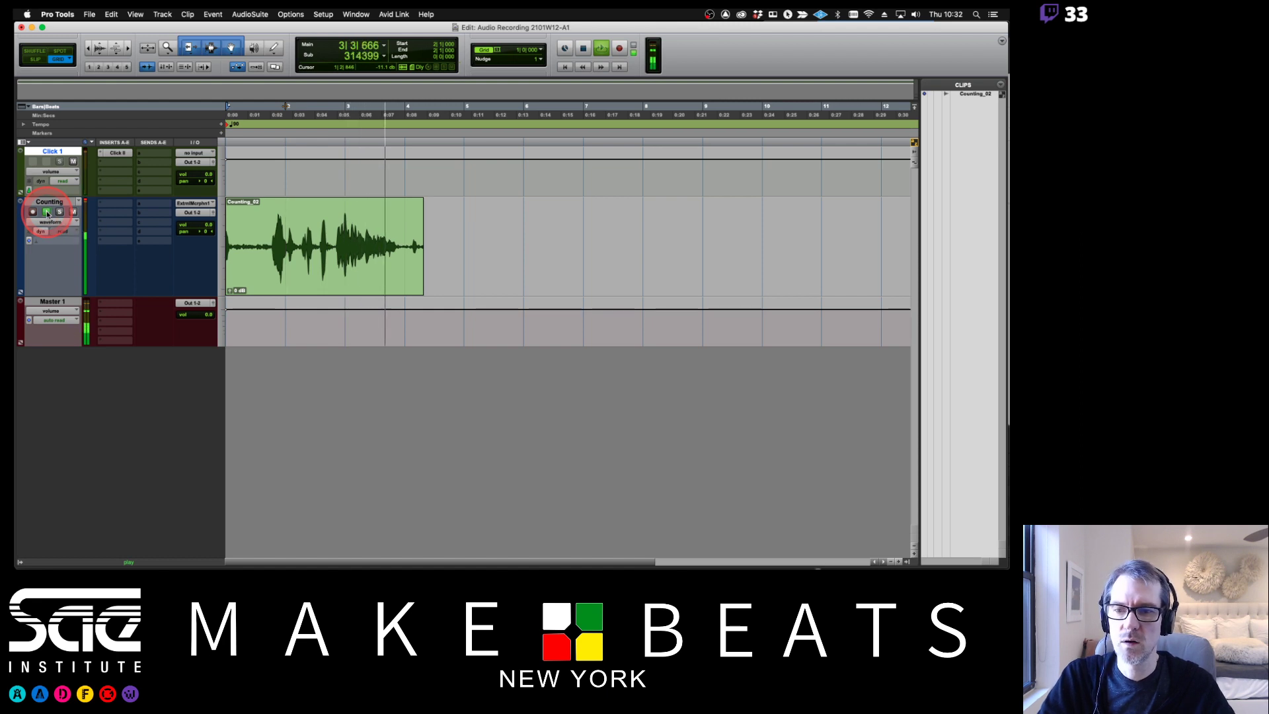
pyautogui.press('space')
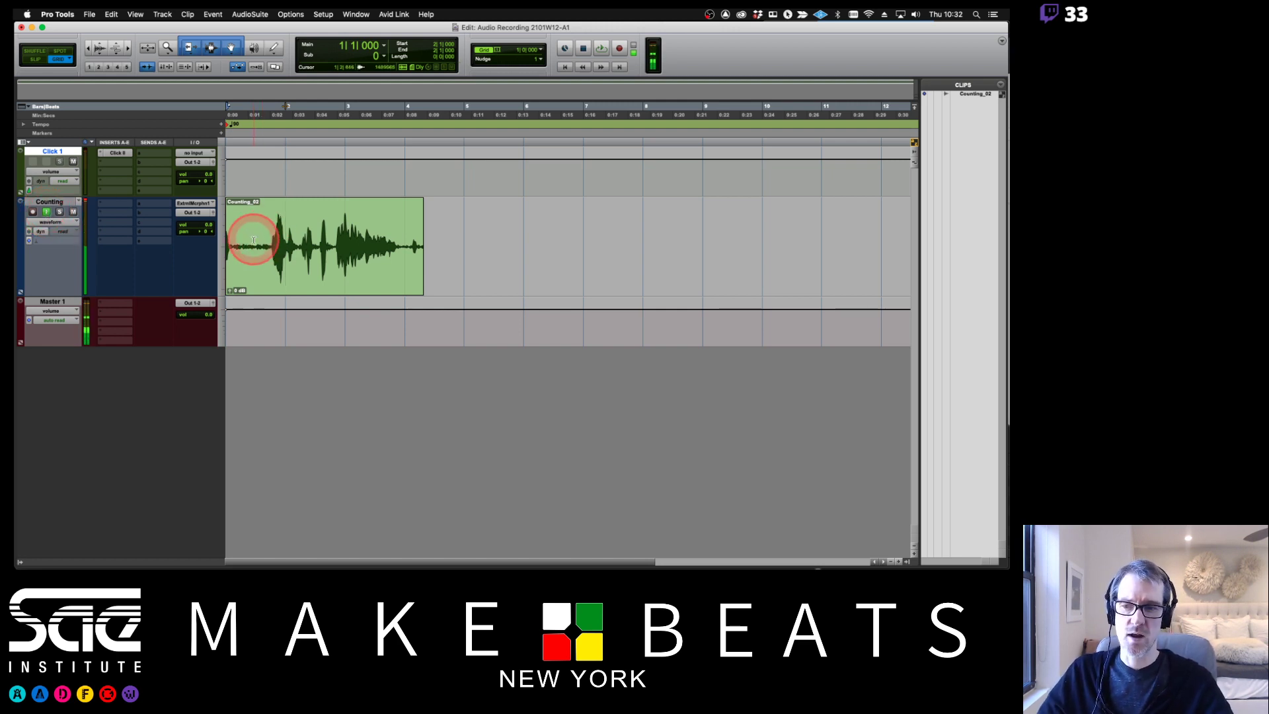
pyautogui.press('space')
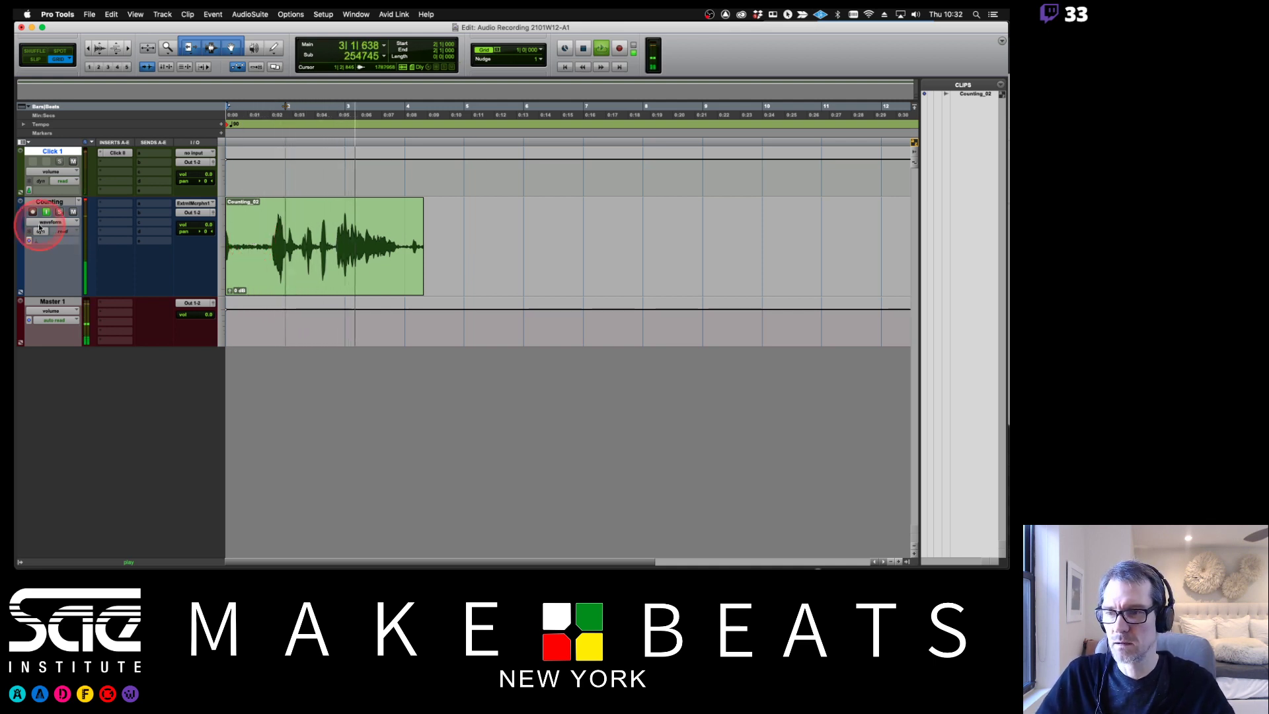
pyautogui.press('space')
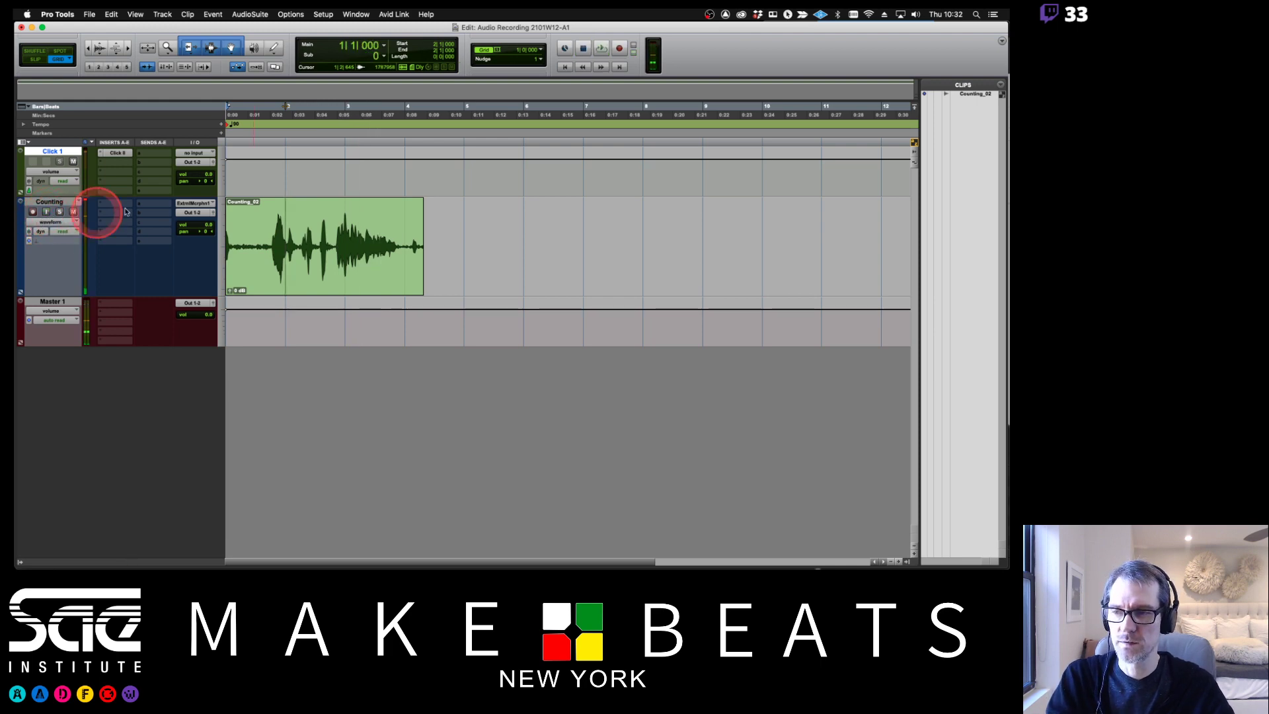
pyautogui.press('space')
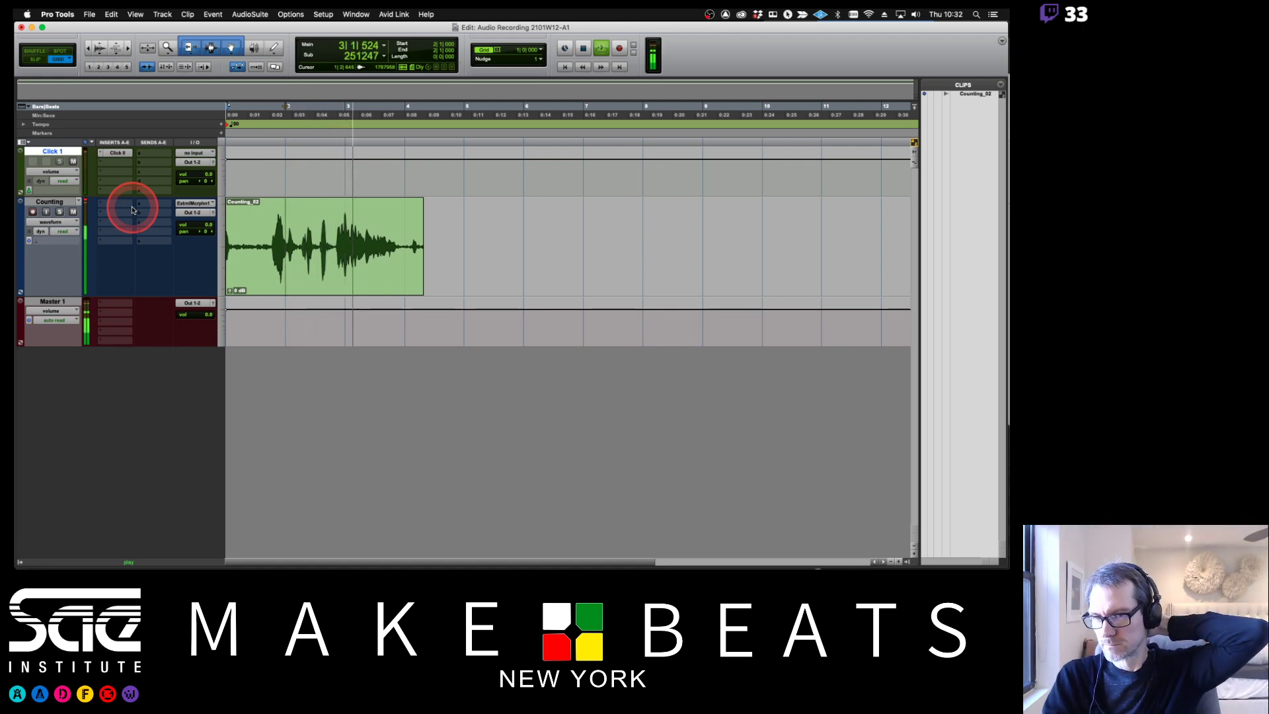
pyautogui.press('space')
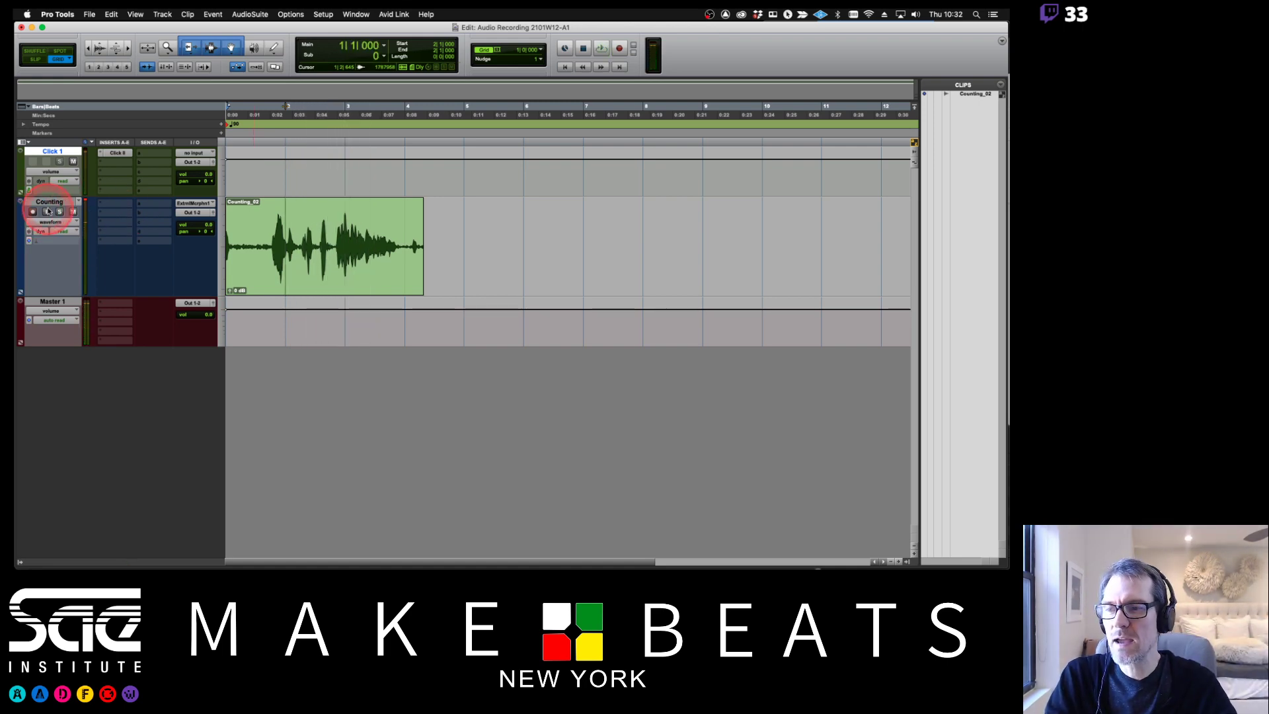
# Step: Delete the recorded clip from the Counting track
pyautogui.click(331, 266)
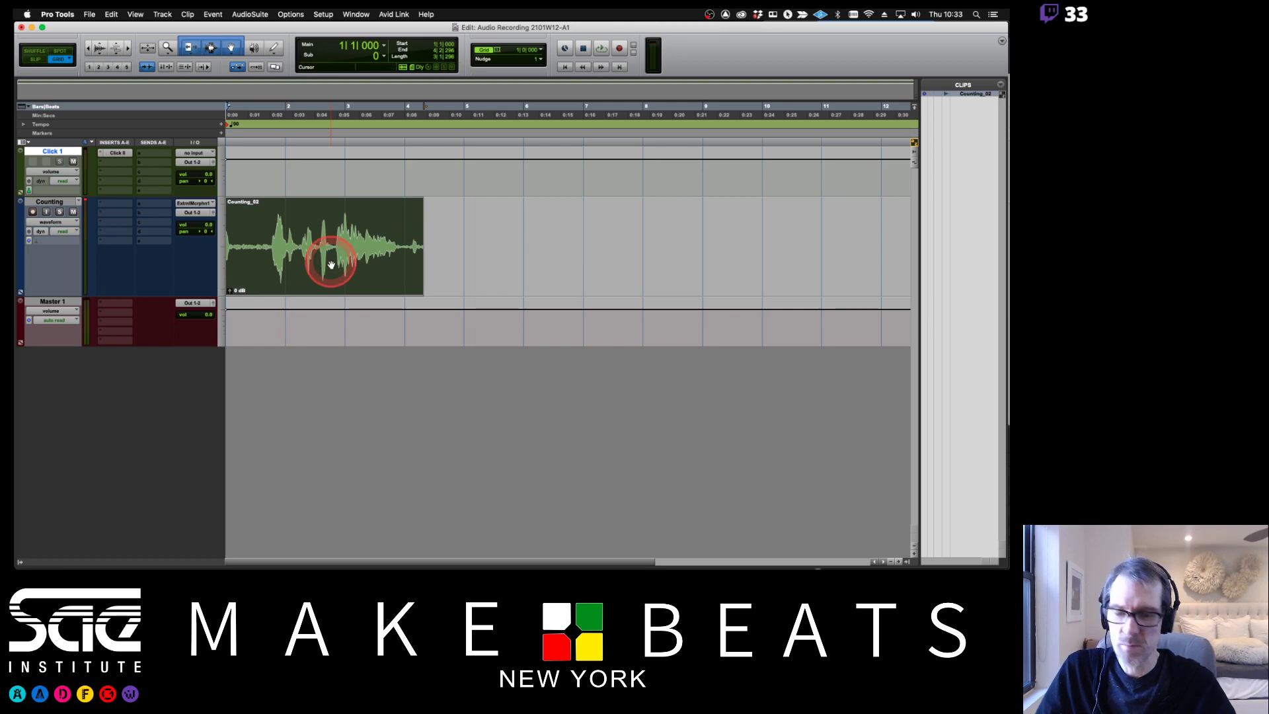
pyautogui.press('Delete')
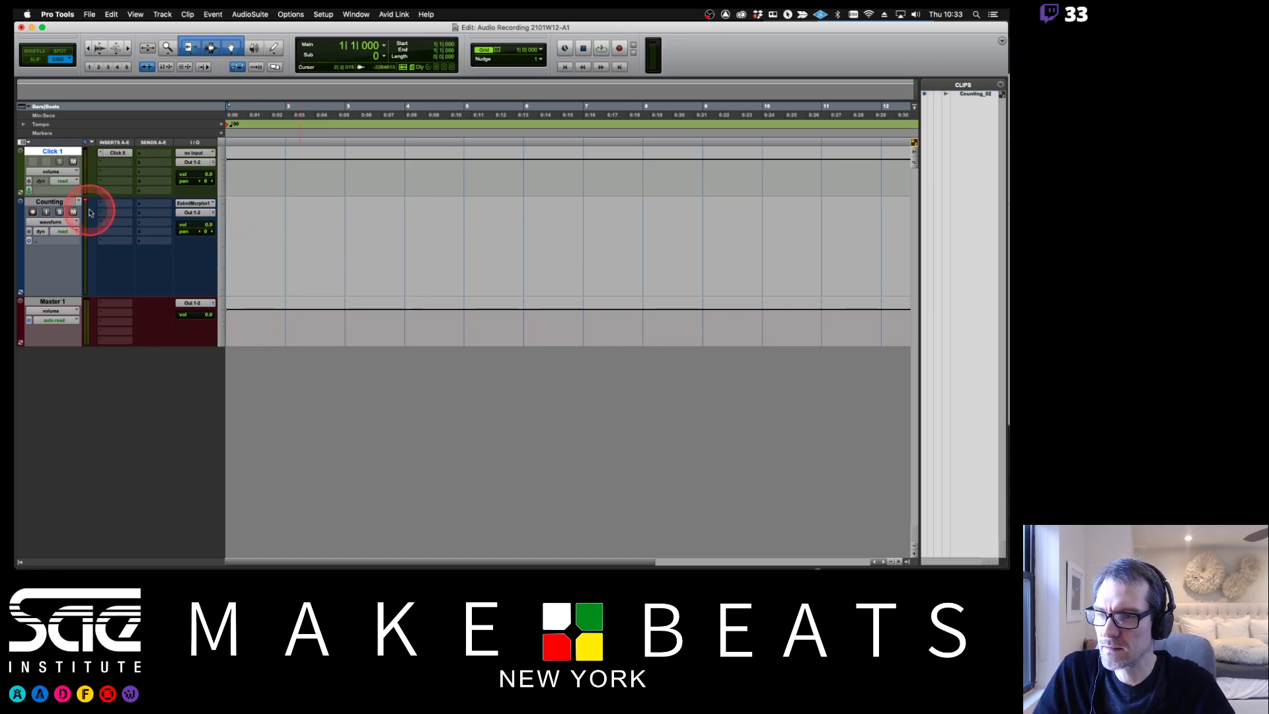
# Step: Switch to the PDF notes in Preview and page forward to the Loop Record instructions
pyautogui.press('super+Tab')
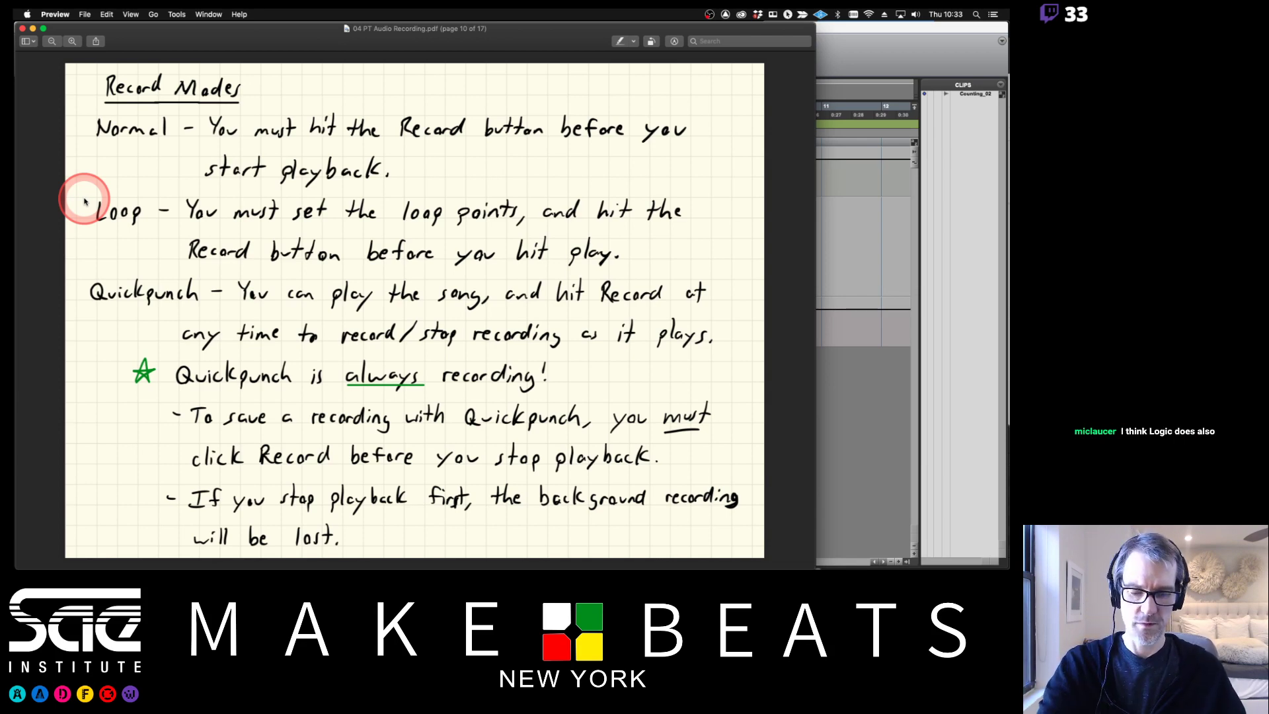
pyautogui.press('Down')
pyautogui.press('Down')
pyautogui.press('Down')
pyautogui.press('Down')
pyautogui.press('Down')
pyautogui.press('Down')
pyautogui.press('Down')
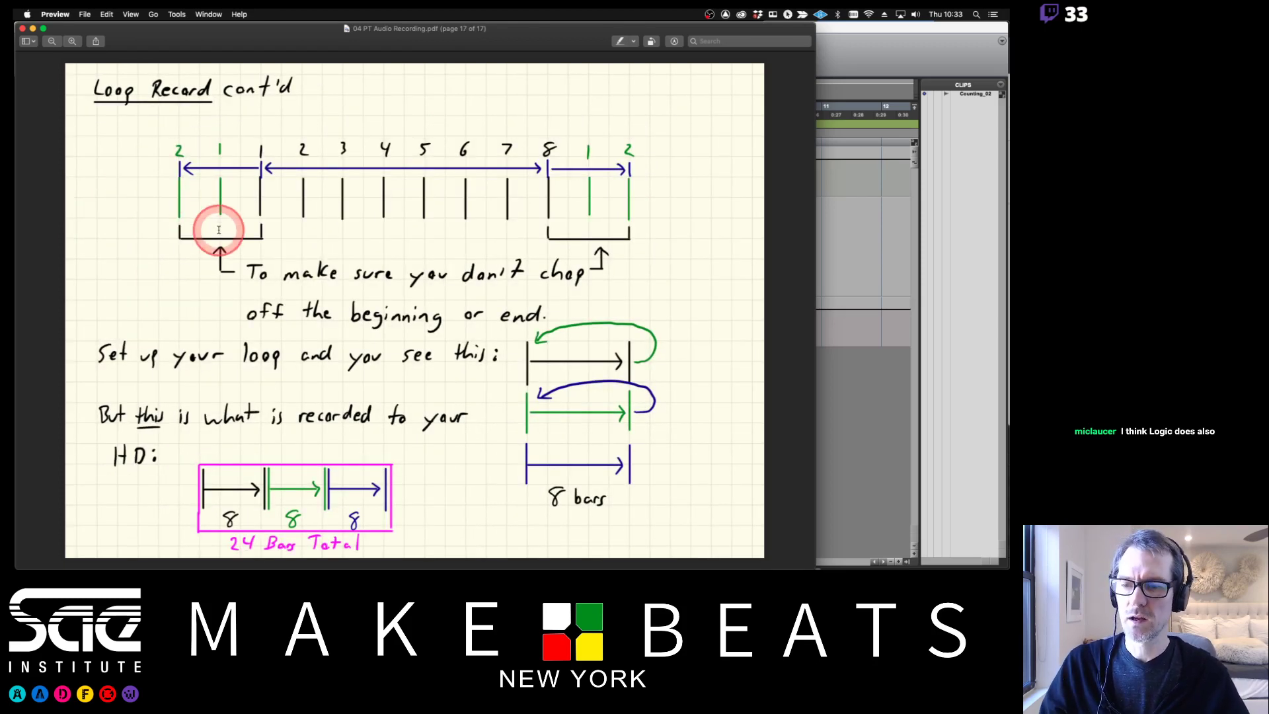
pyautogui.press('Up')
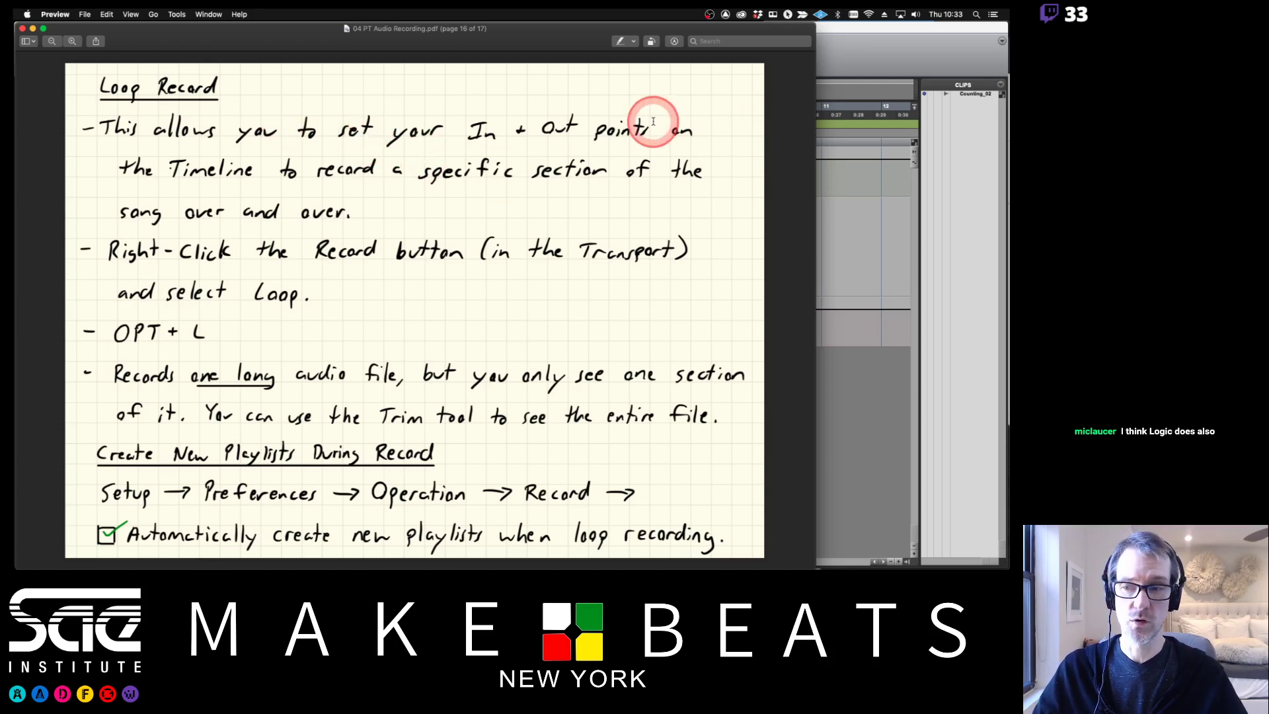
# Step: Return to Pro Tools, select bar 2 to bar 3 on the timeline and set the record mode to Loop
pyautogui.click(843, 50)
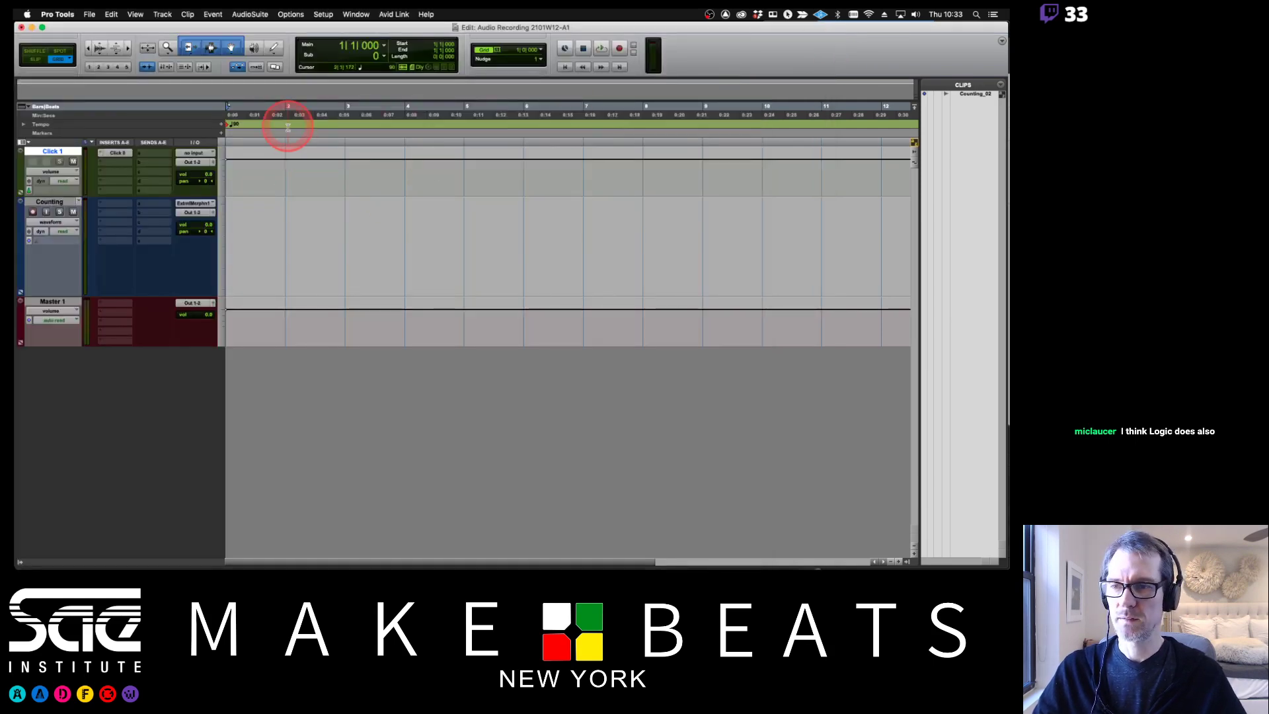
pyautogui.moveTo(283, 113); pyautogui.dragTo(348, 113)
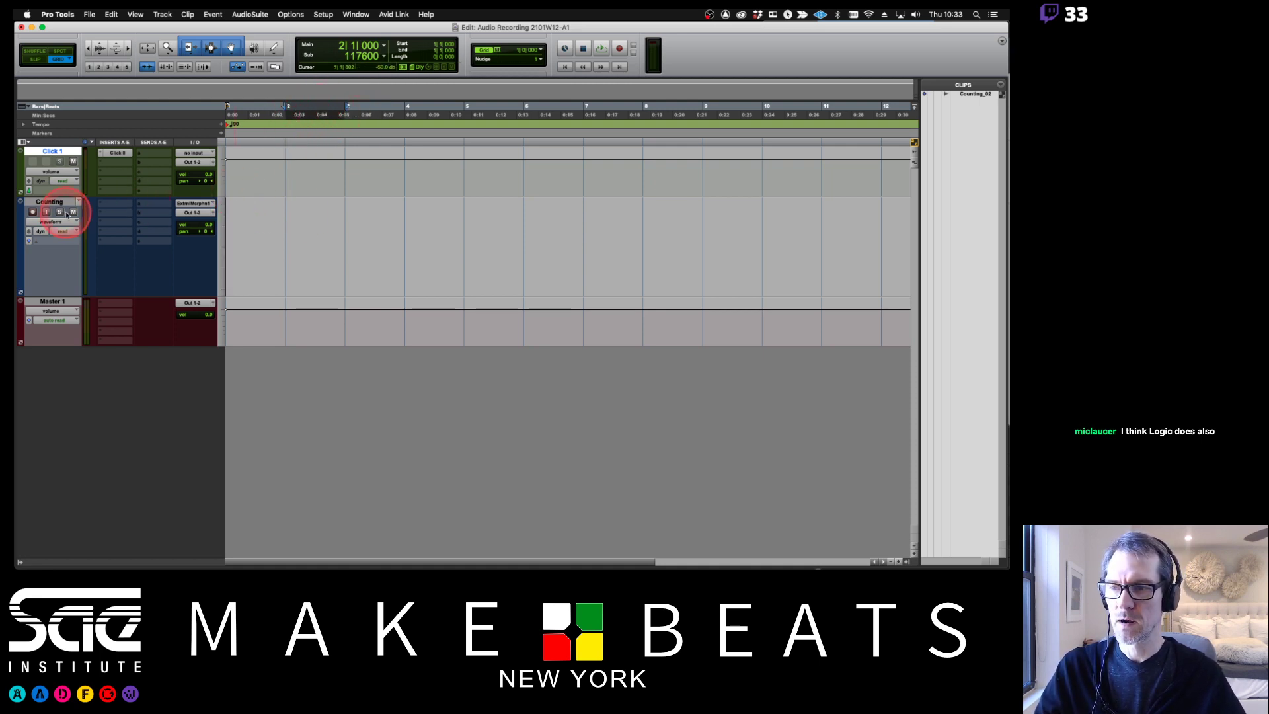
pyautogui.rightClick(619, 49)
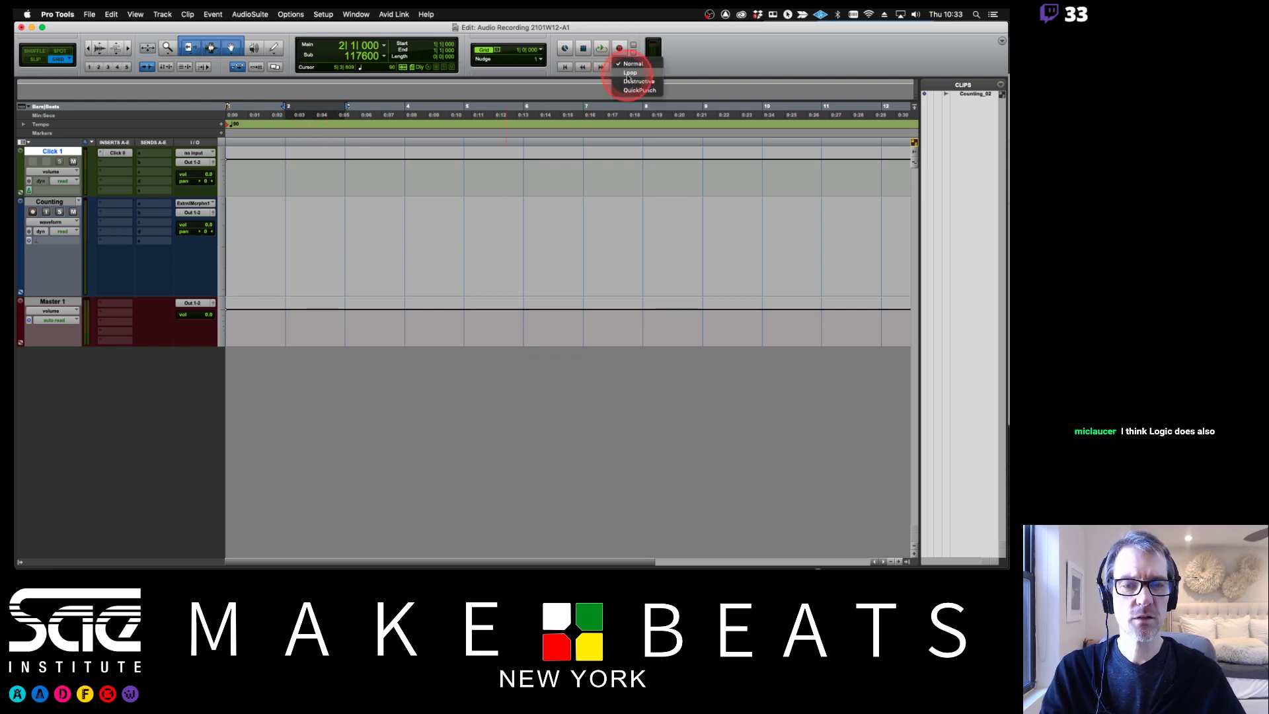
pyautogui.click(629, 74)
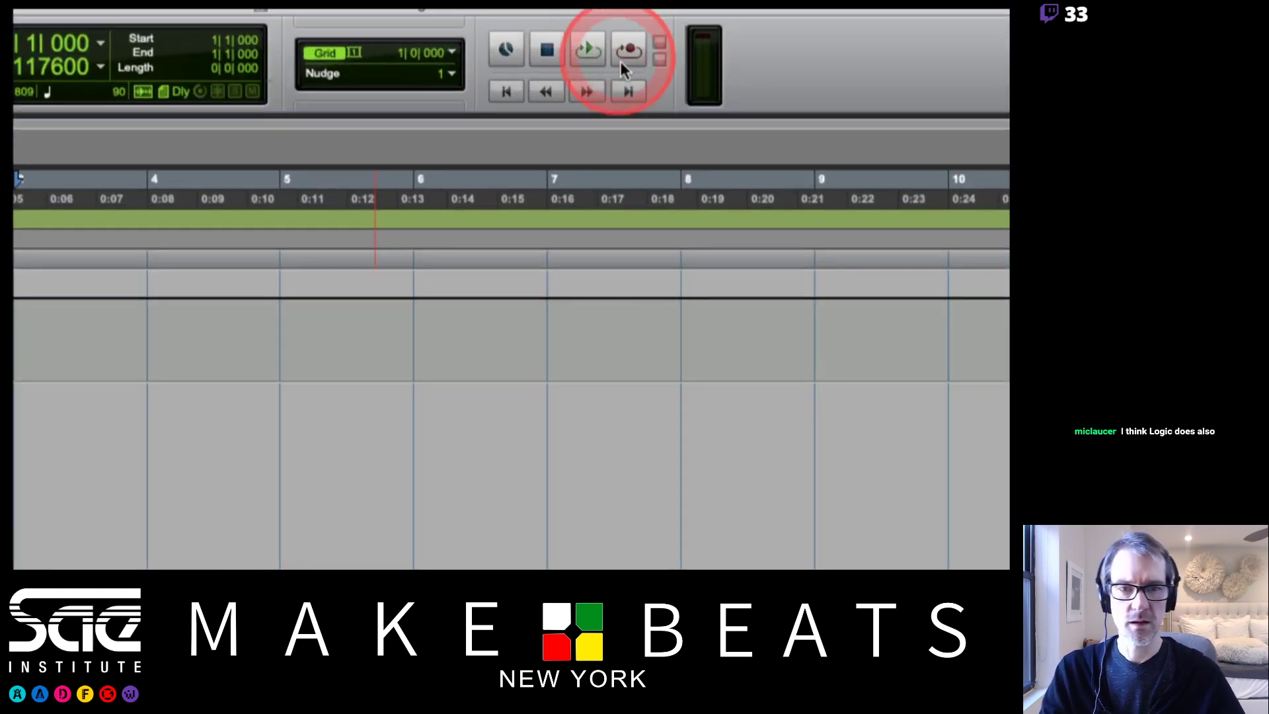
pyautogui.rightClick(626, 50)
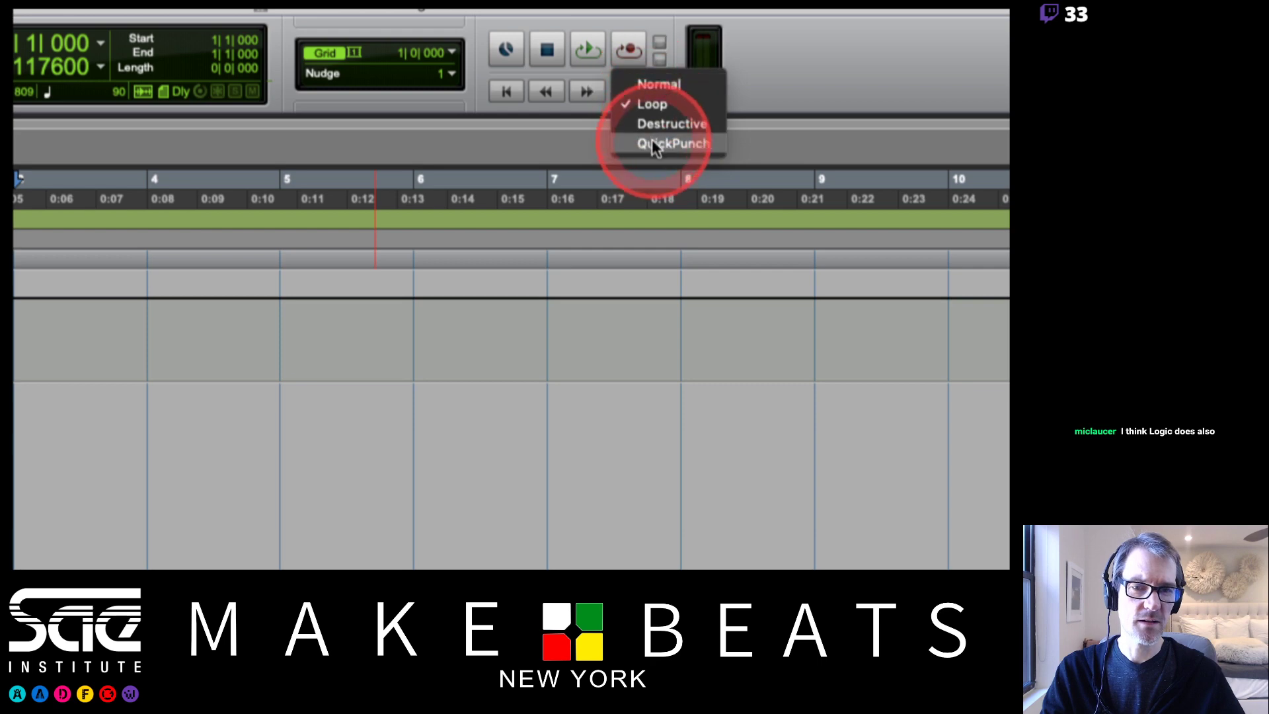
pyautogui.click(771, 39)
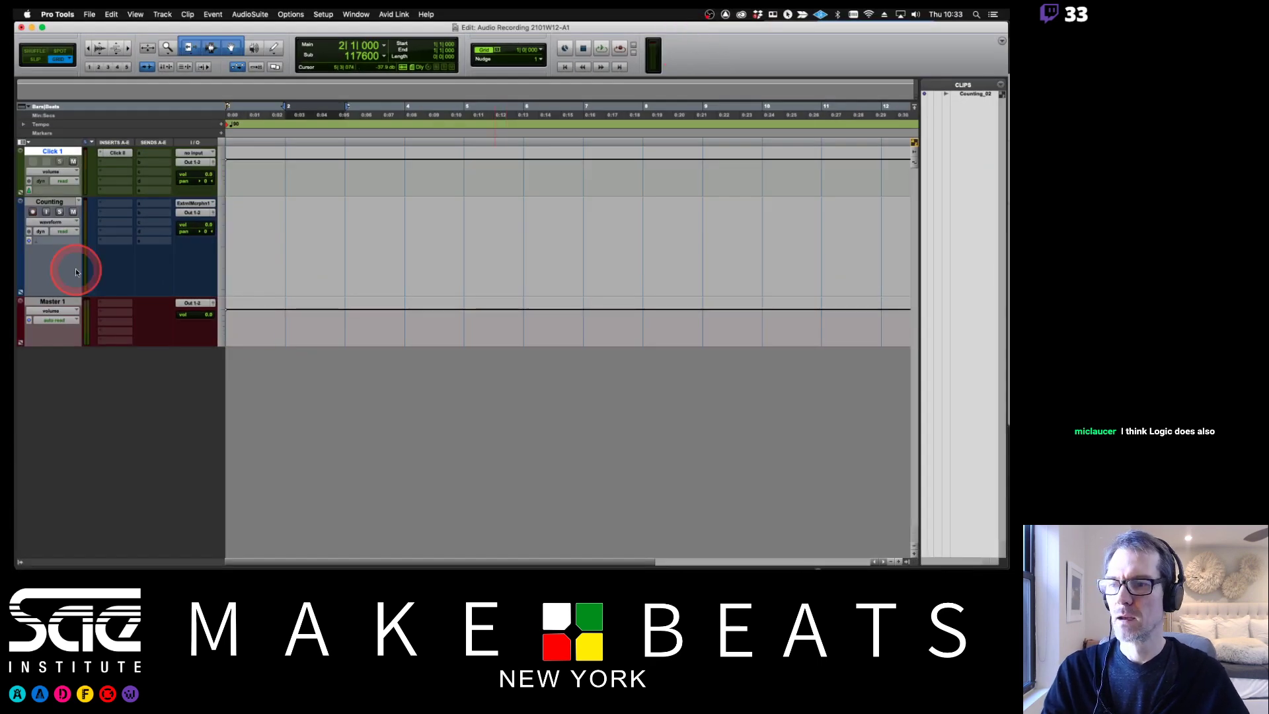
# Step: Record-enable and mute the Counting track and start loop recording over the selected bar
pyautogui.click(33, 211)
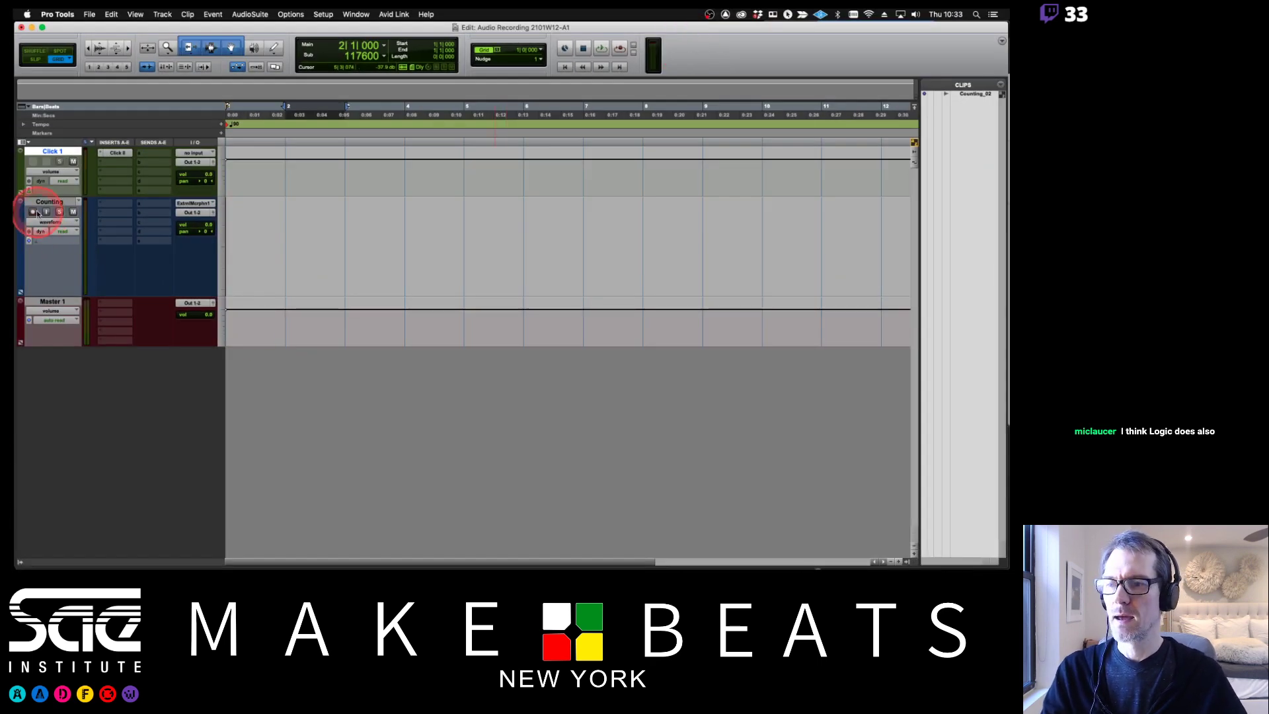
pyautogui.click(71, 212)
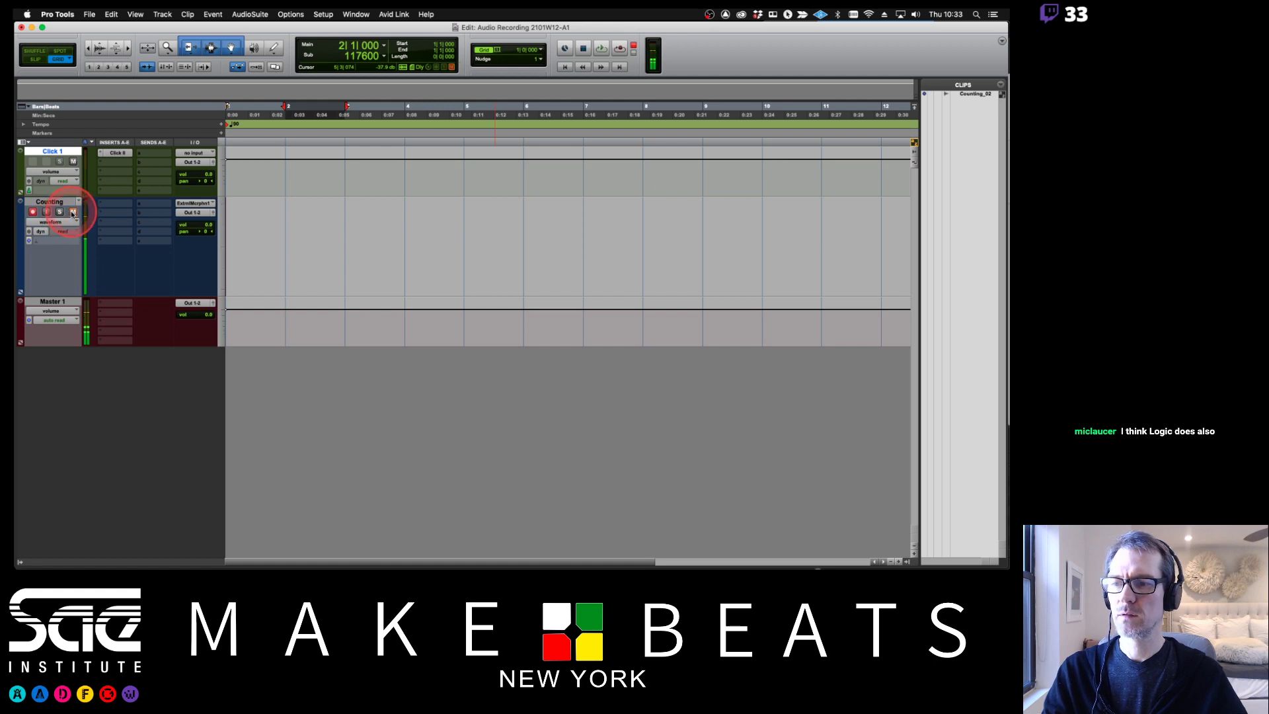
pyautogui.press('super+space')
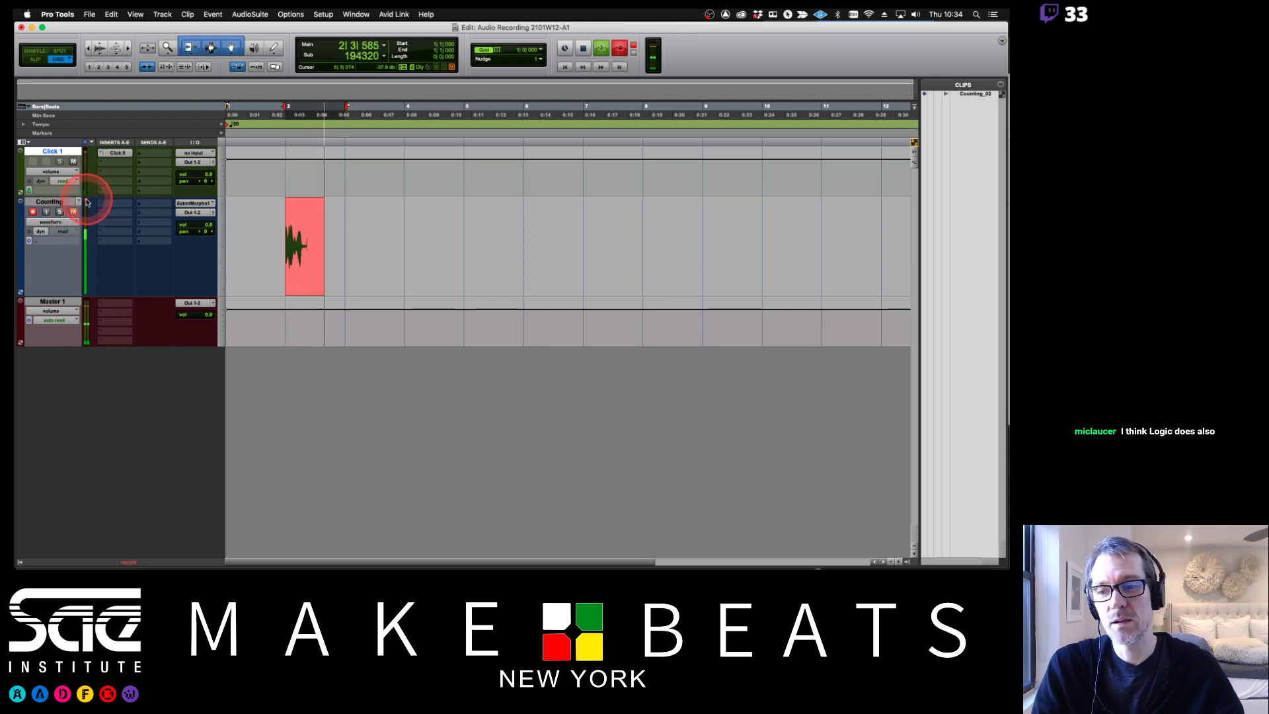
# Step: Stop the loop recording on the Counting track and check the Loop Record notes in Preview before returning to Pro Tools
pyautogui.press('space')
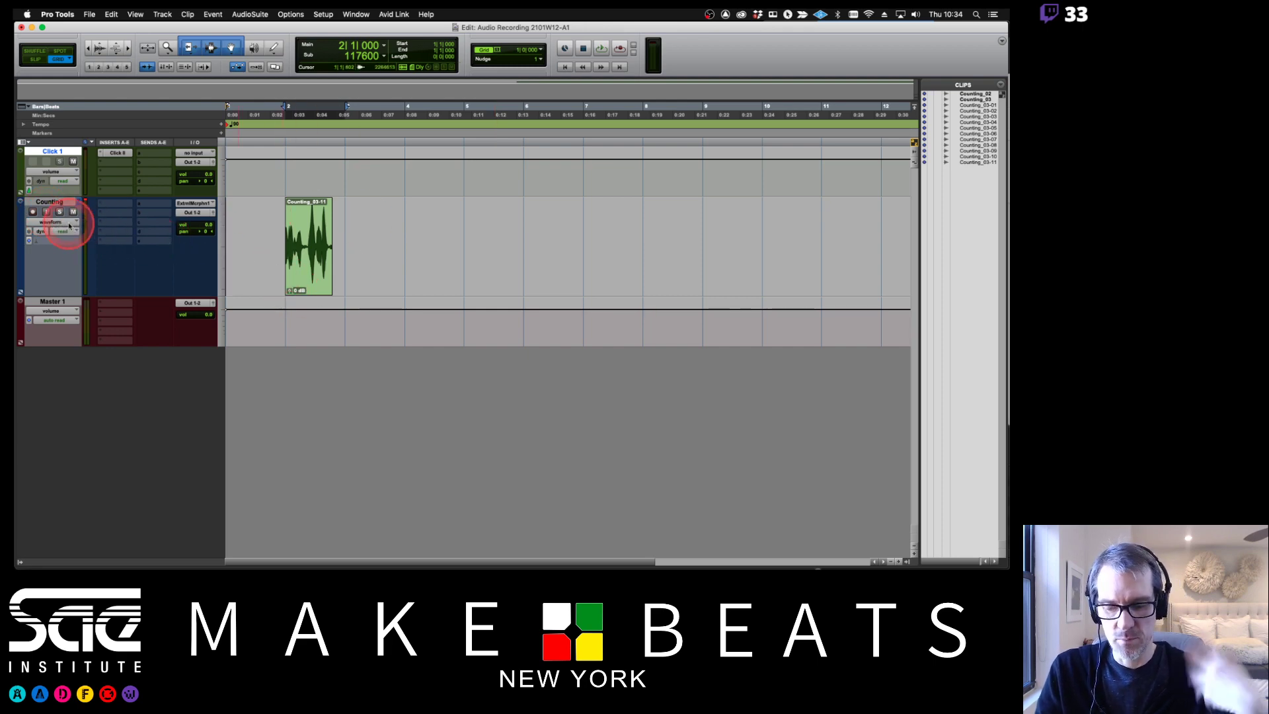
pyautogui.press('super+Tab')
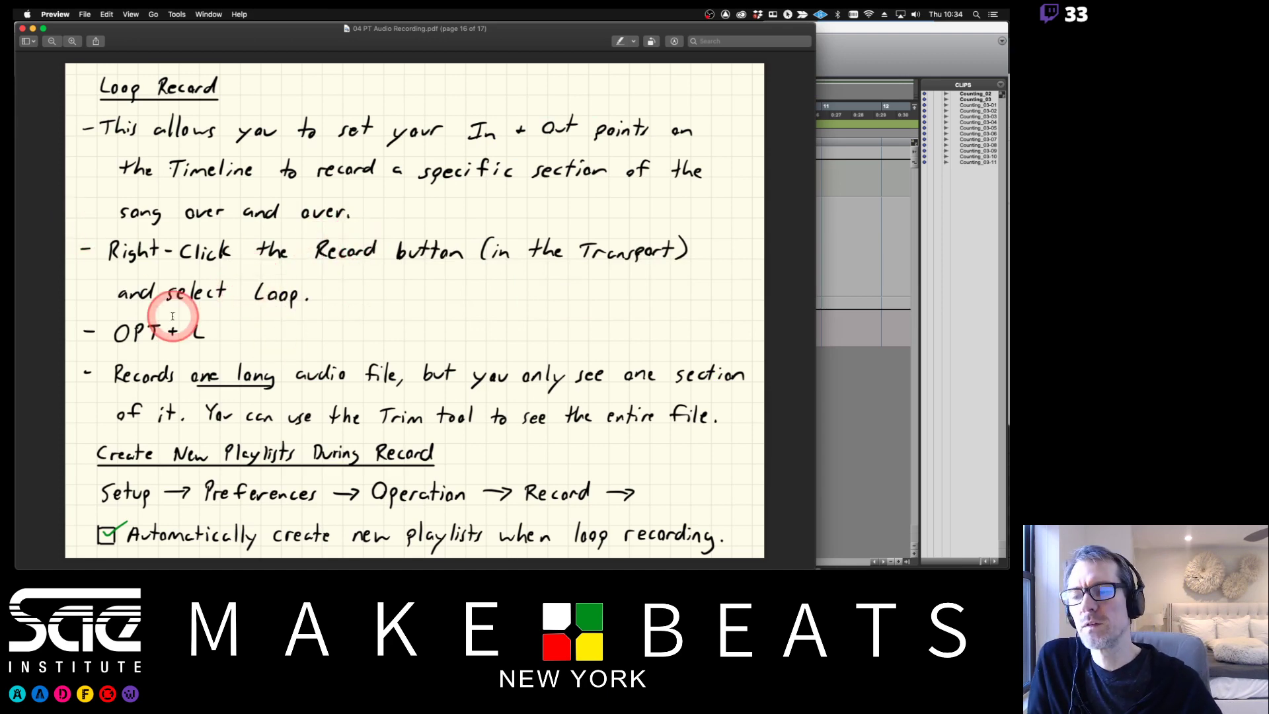
pyautogui.click(843, 48)
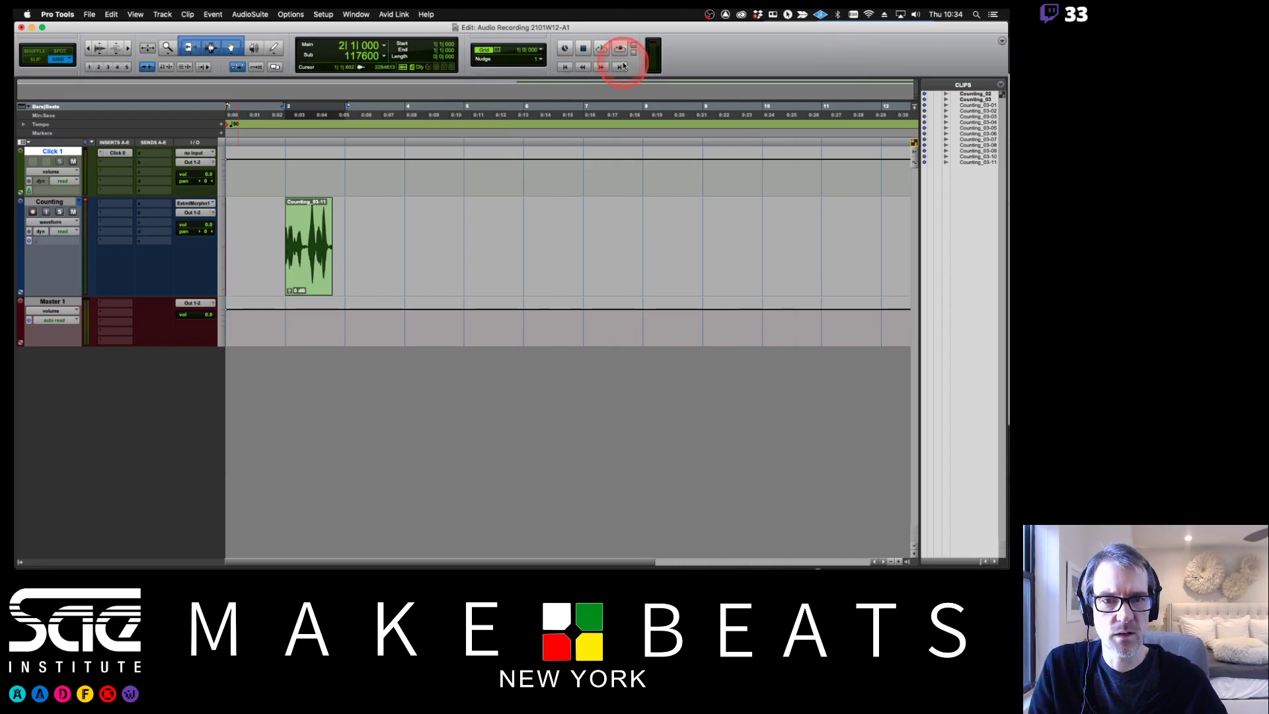
pyautogui.press('super+Tab')
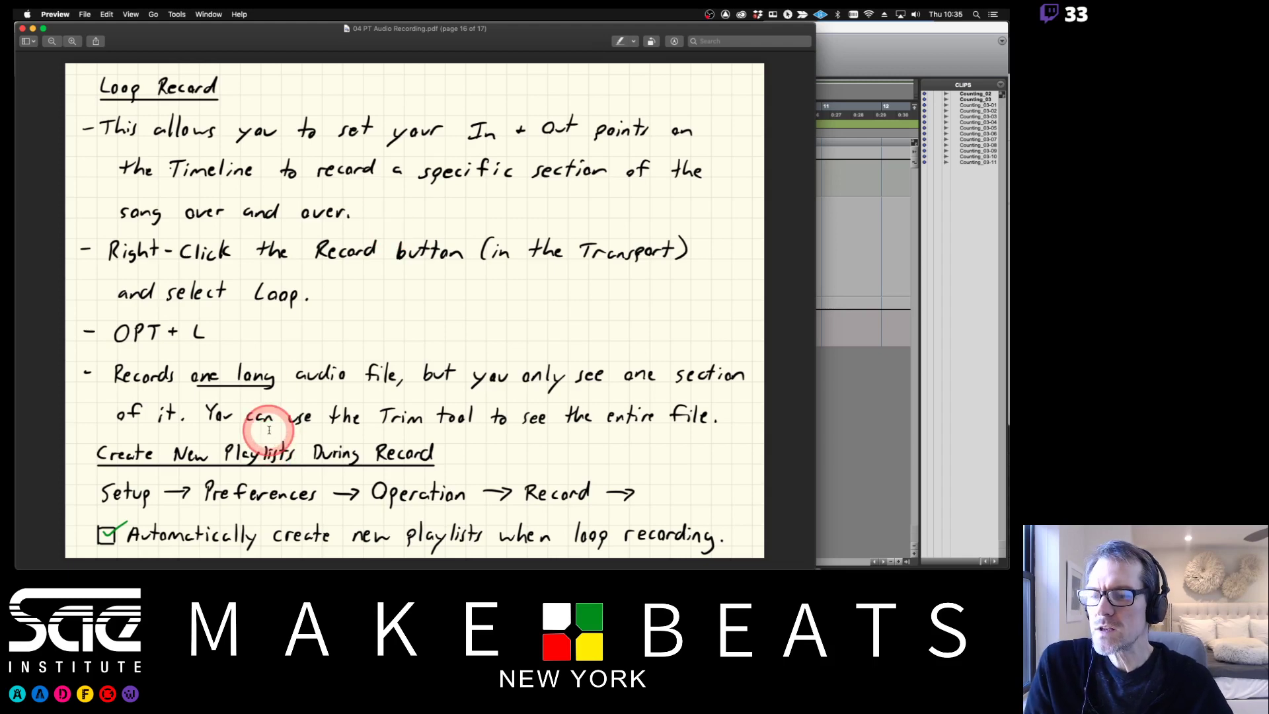
pyautogui.click(869, 42)
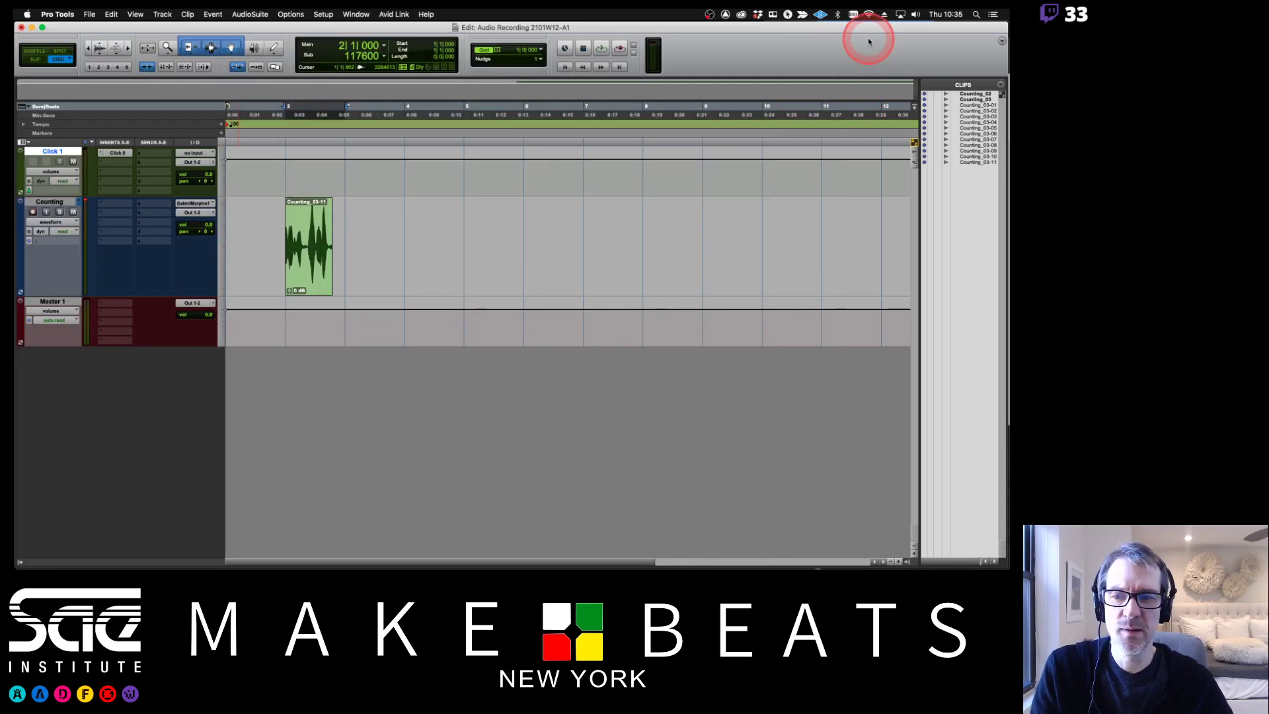
# Step: Mute the Click 1 track and play back the loop-recorded clip on the Counting track
pyautogui.click(73, 162)
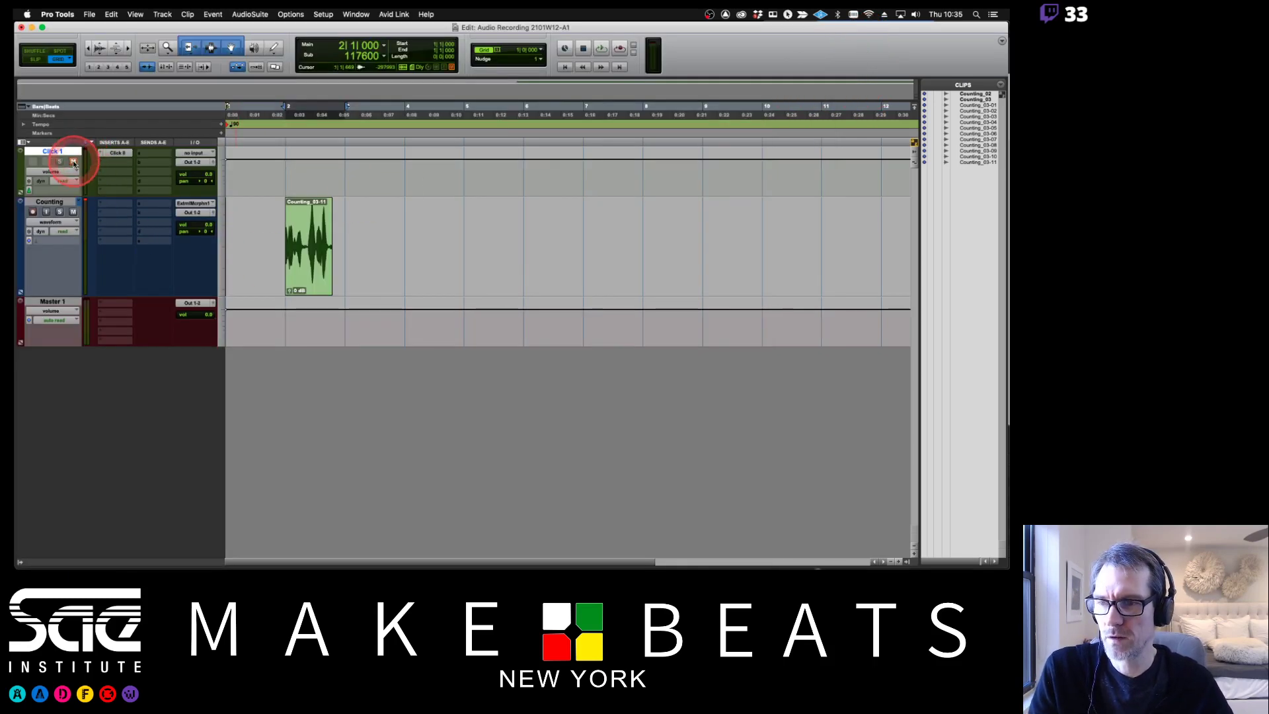
pyautogui.press('space')
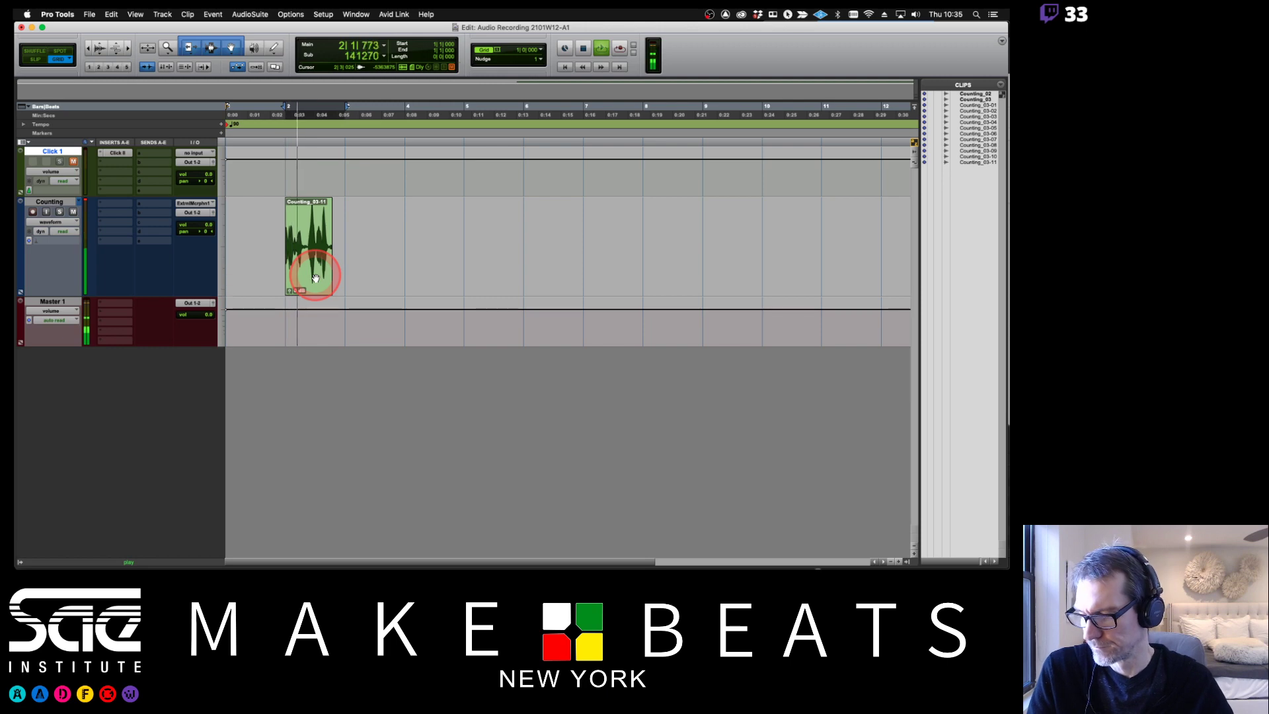
pyautogui.press('space')
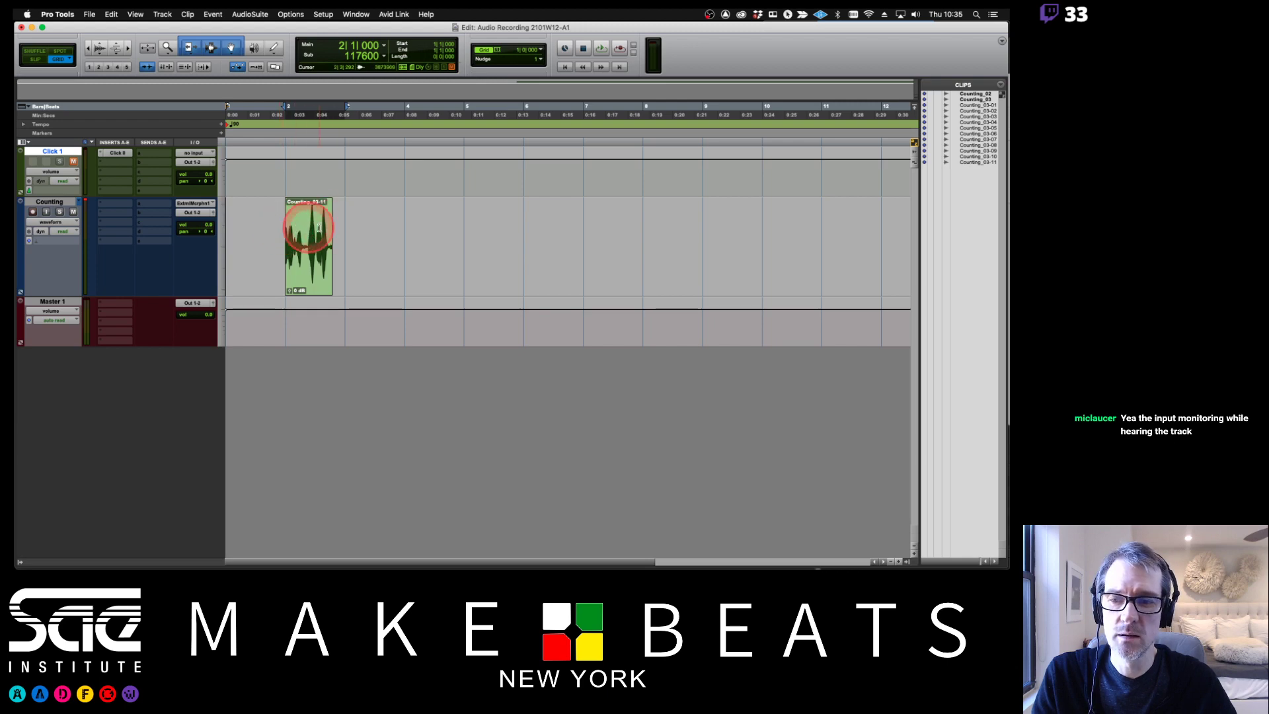
# Step: Recheck the Loop Record notes in Preview, then extend the Counting clip to its entire recorded file and start it at bar 2
pyautogui.press('super+Tab')
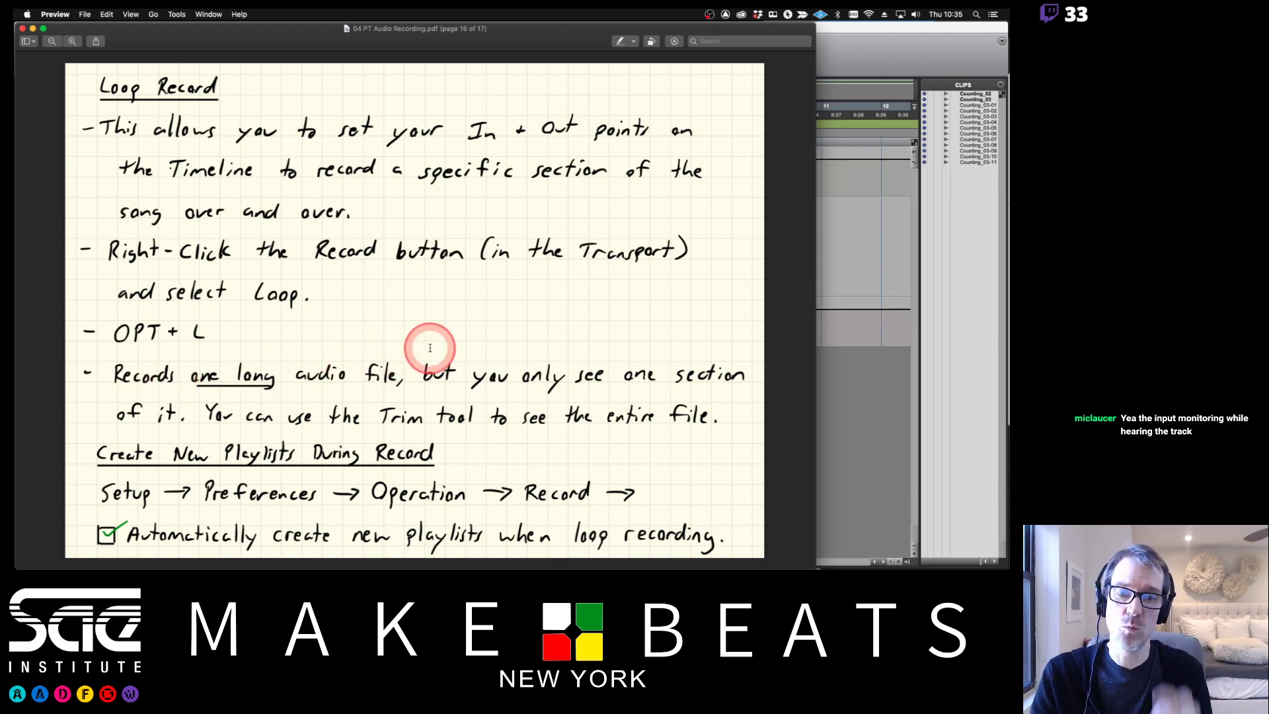
pyautogui.press('super+Tab')
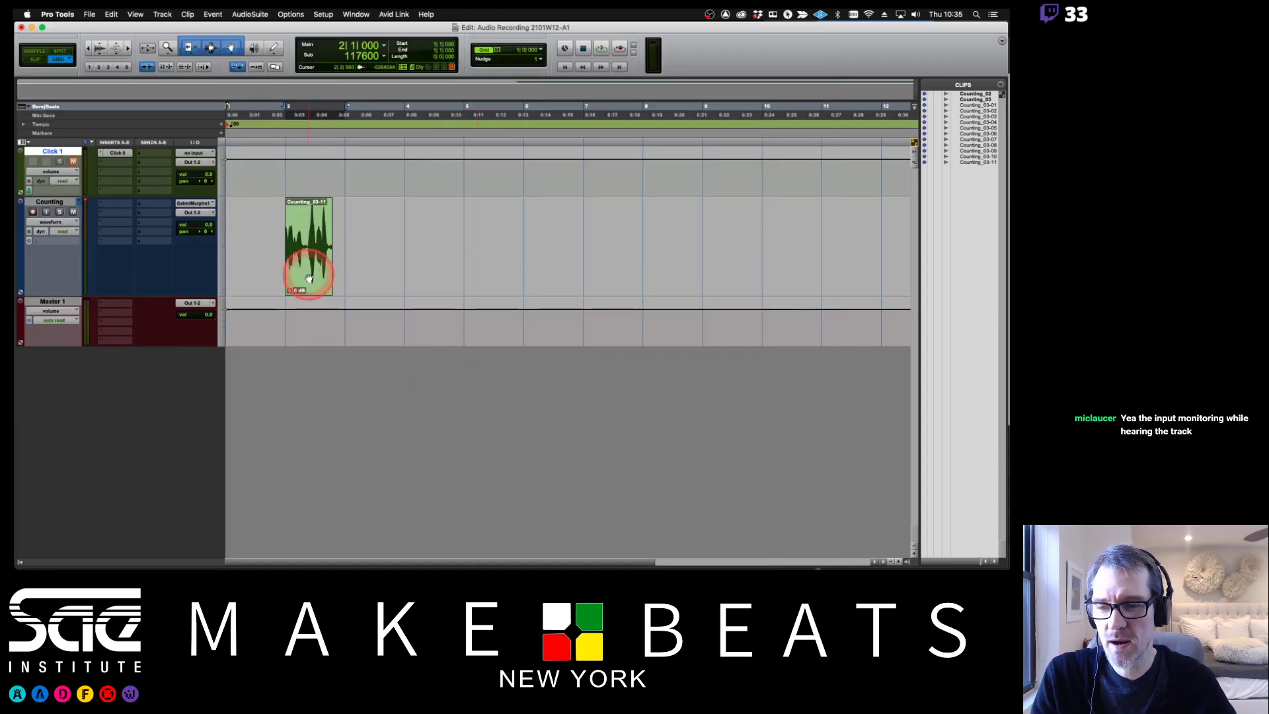
pyautogui.moveTo(305, 281); pyautogui.dragTo(191, 243)
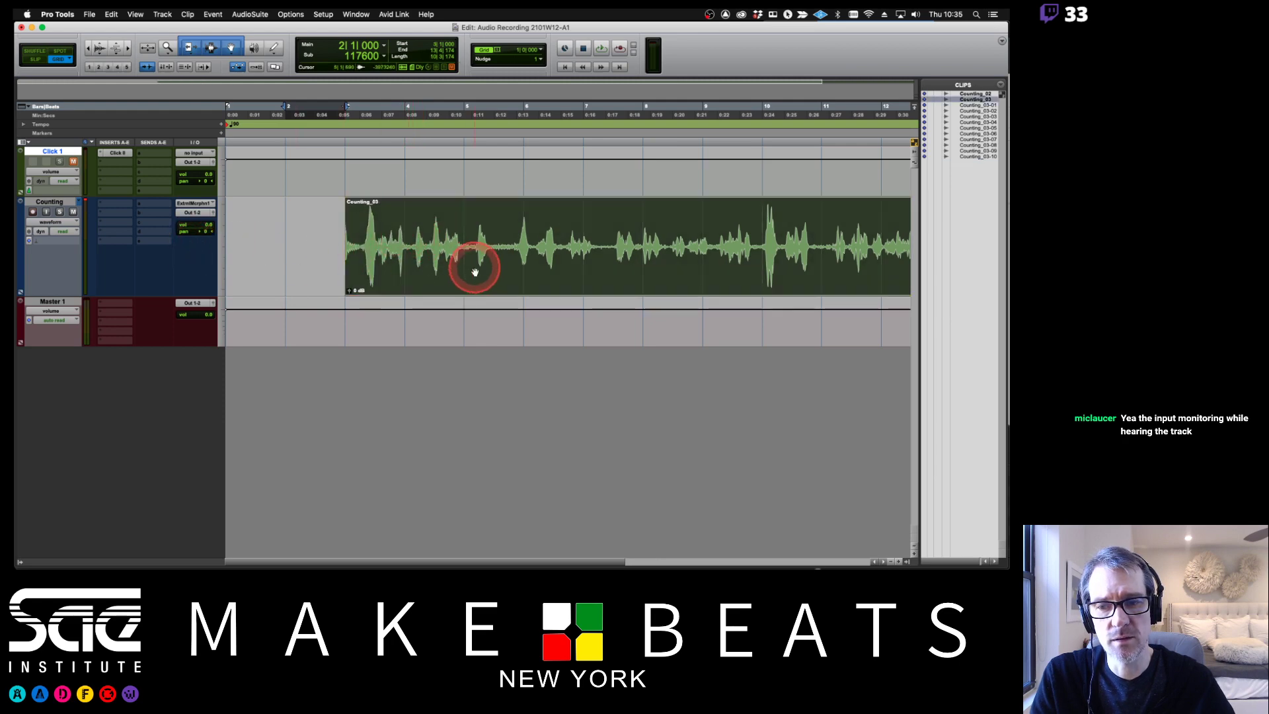
pyautogui.moveTo(475, 271); pyautogui.dragTo(423, 268)
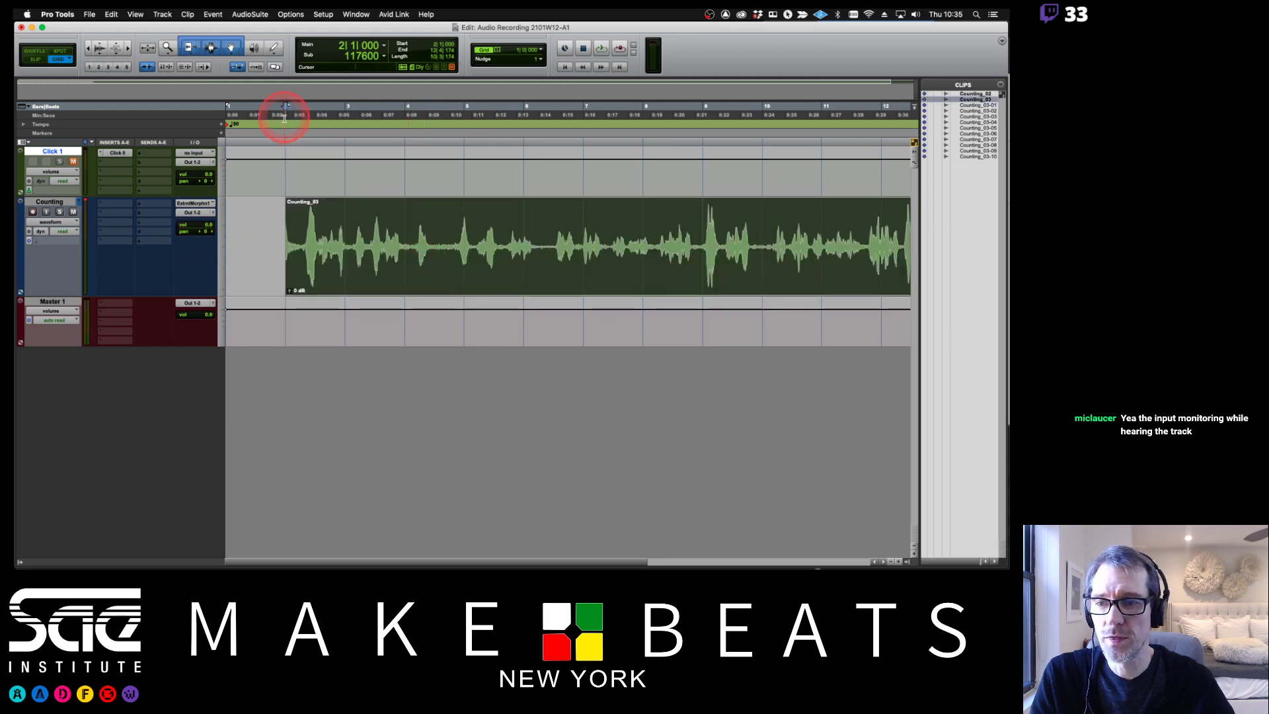
# Step: Play the full Counting recording from bar 2 and view its entire length on the timeline
pyautogui.press('space')
pyautogui.click(313, 194)
pyautogui.click(350, 257)
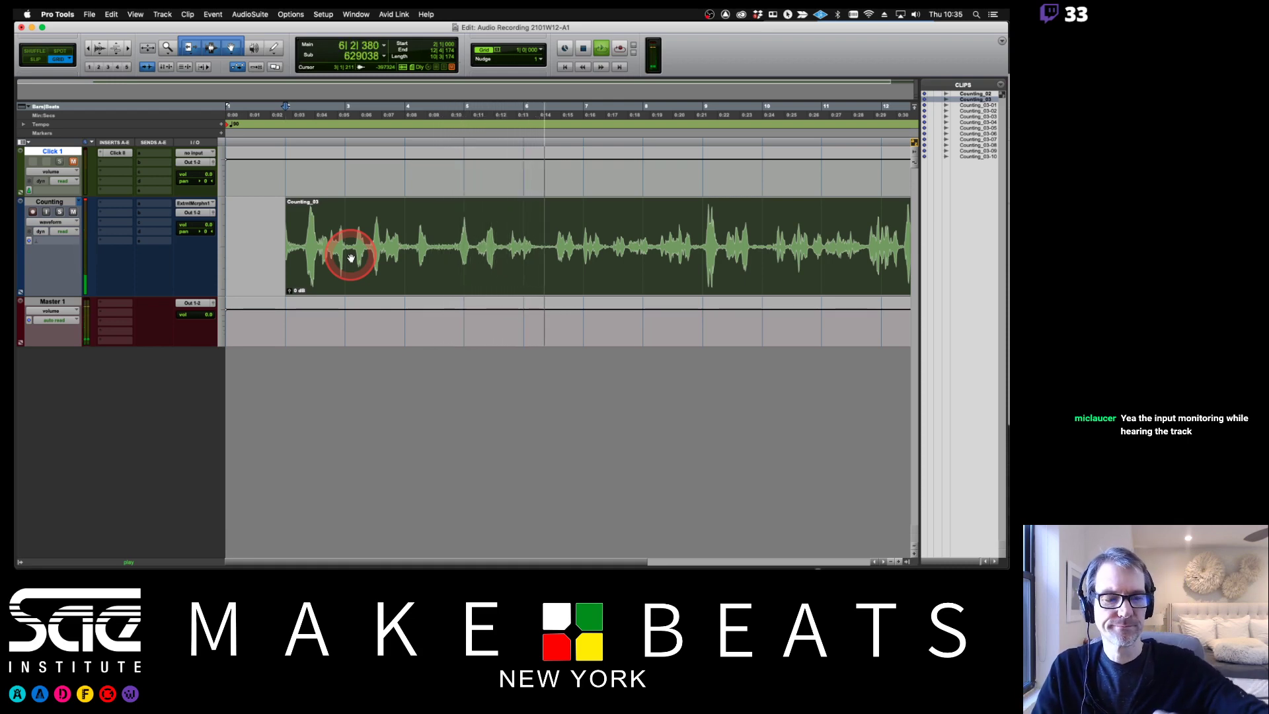
pyautogui.press('space')
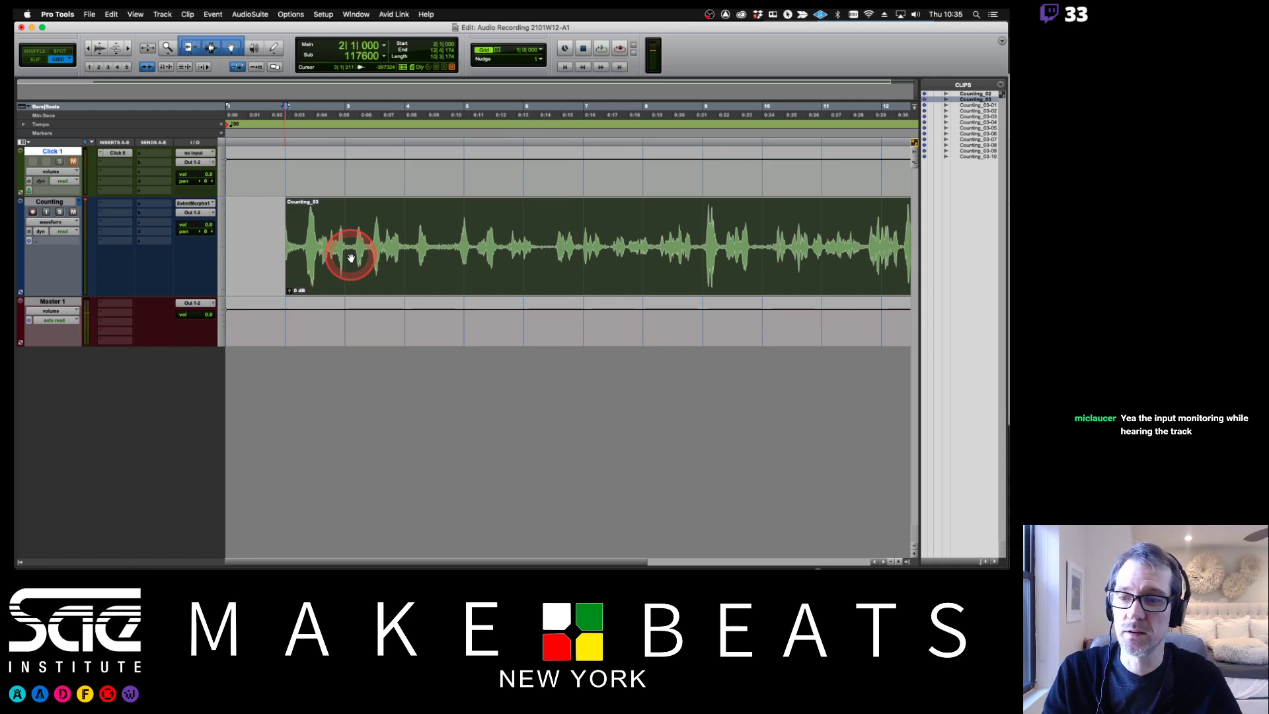
pyautogui.click(517, 232)
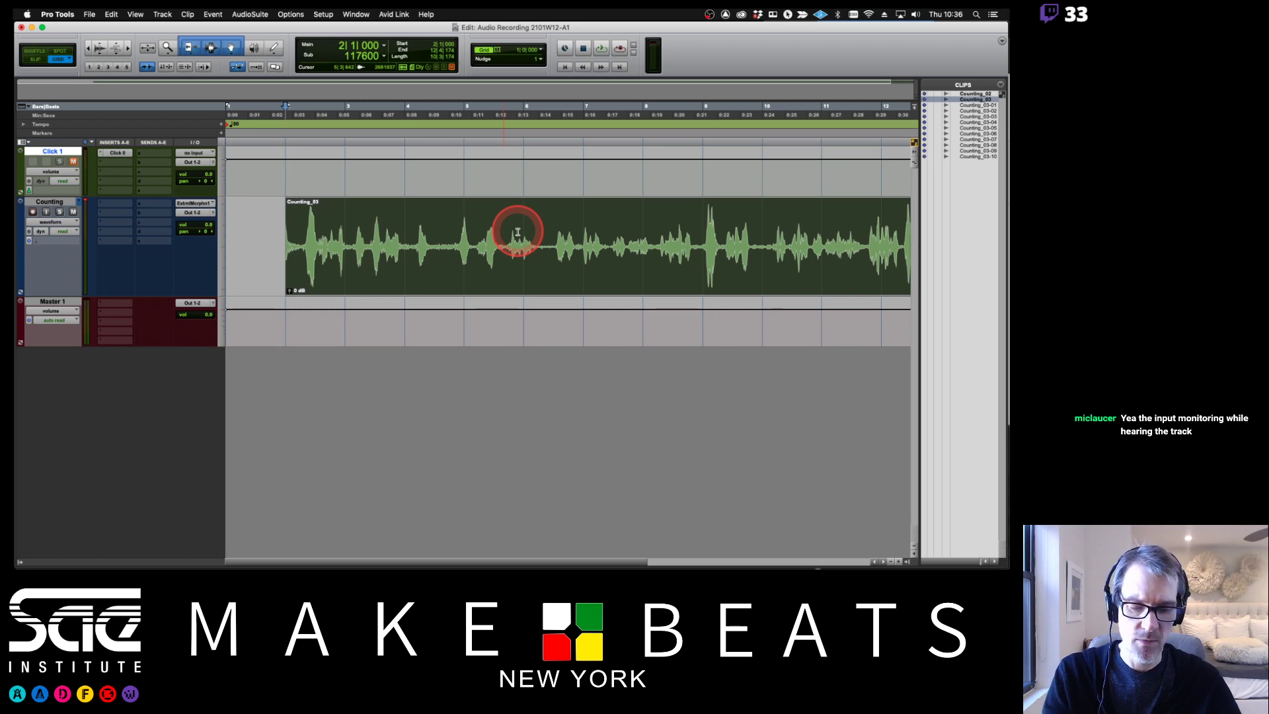
pyautogui.press('super+bracketleft')
pyautogui.click(349, 231)
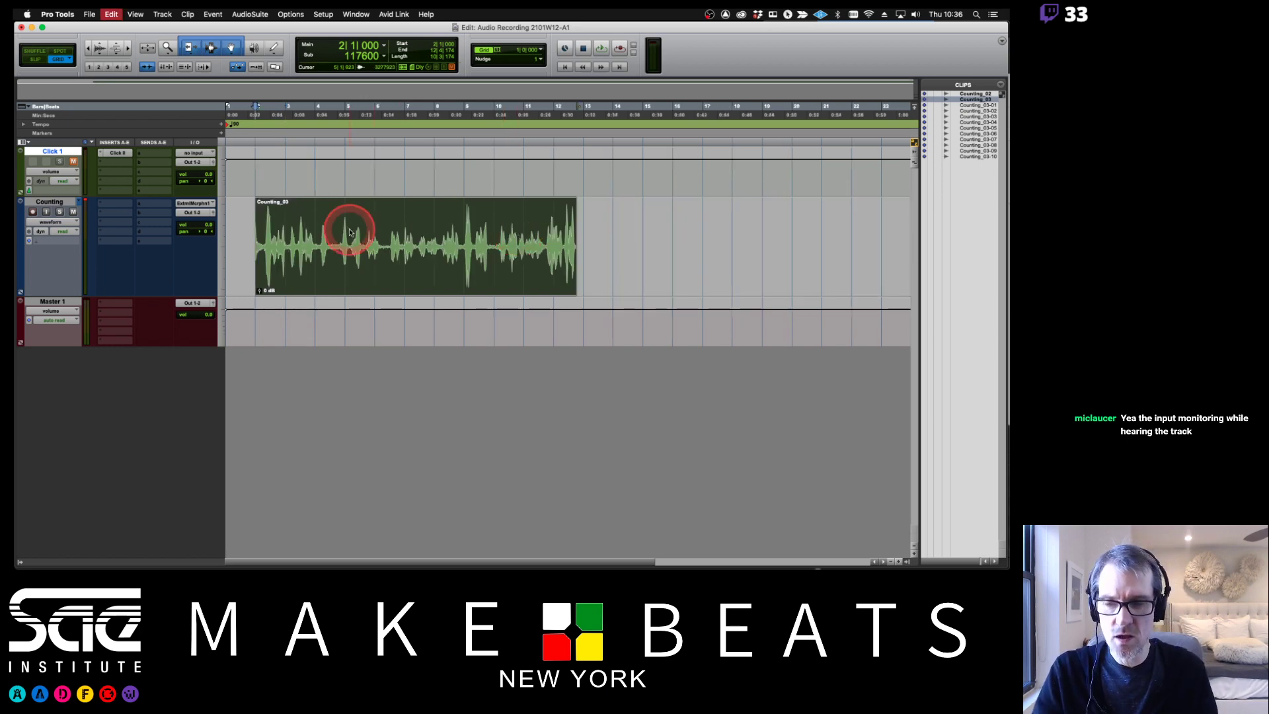
# Step: Undo the trimming and moving of the Counting clip
pyautogui.press('super+z')
pyautogui.press('super+z')
pyautogui.press('super+z')
pyautogui.press('super+z')
pyautogui.press('super+z')
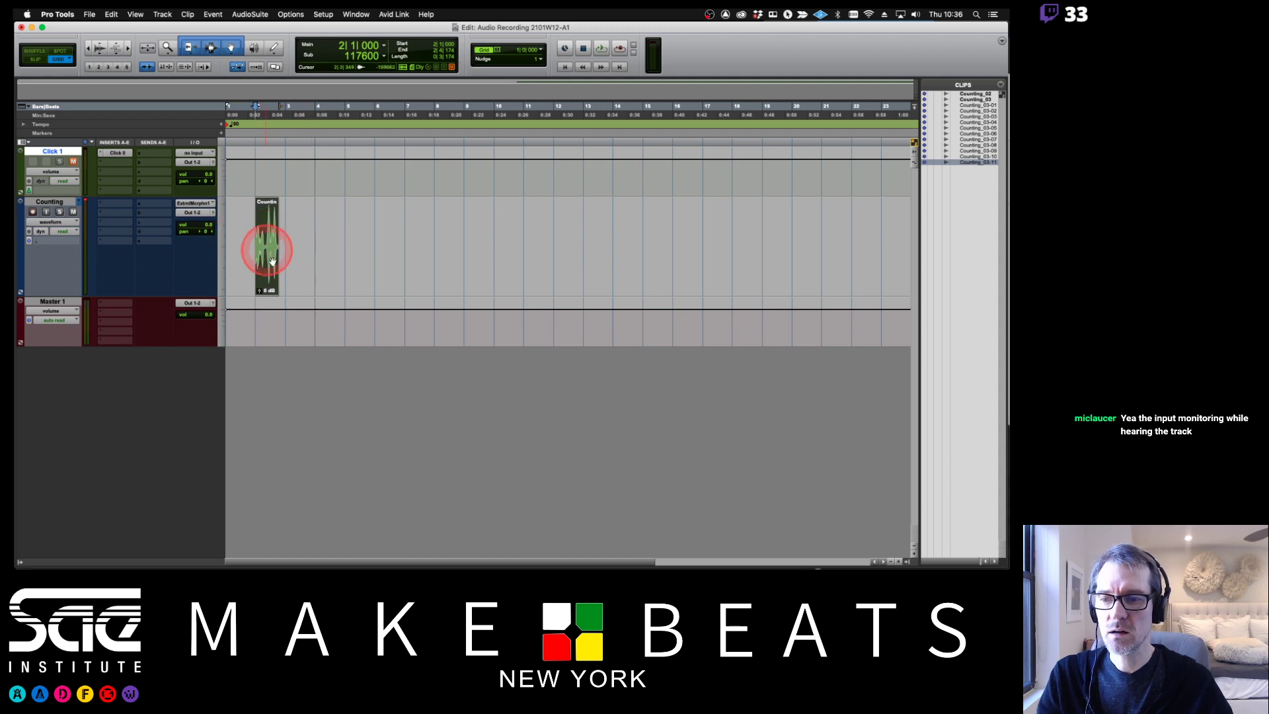
# Step: Place the short Counting clip at bar 14 and trim its start back to bar 4 to reveal the whole recorded file
pyautogui.moveTo(266, 283); pyautogui.dragTo(319, 255)
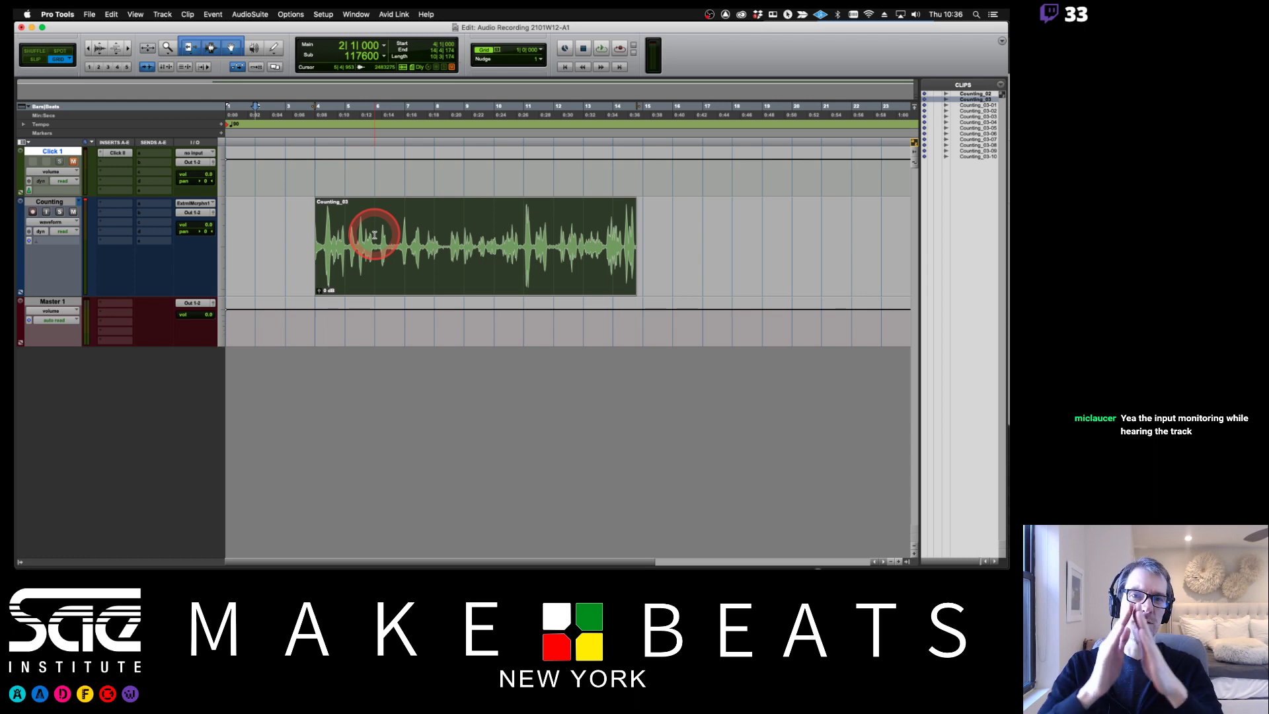
pyautogui.press('super+shift+z')
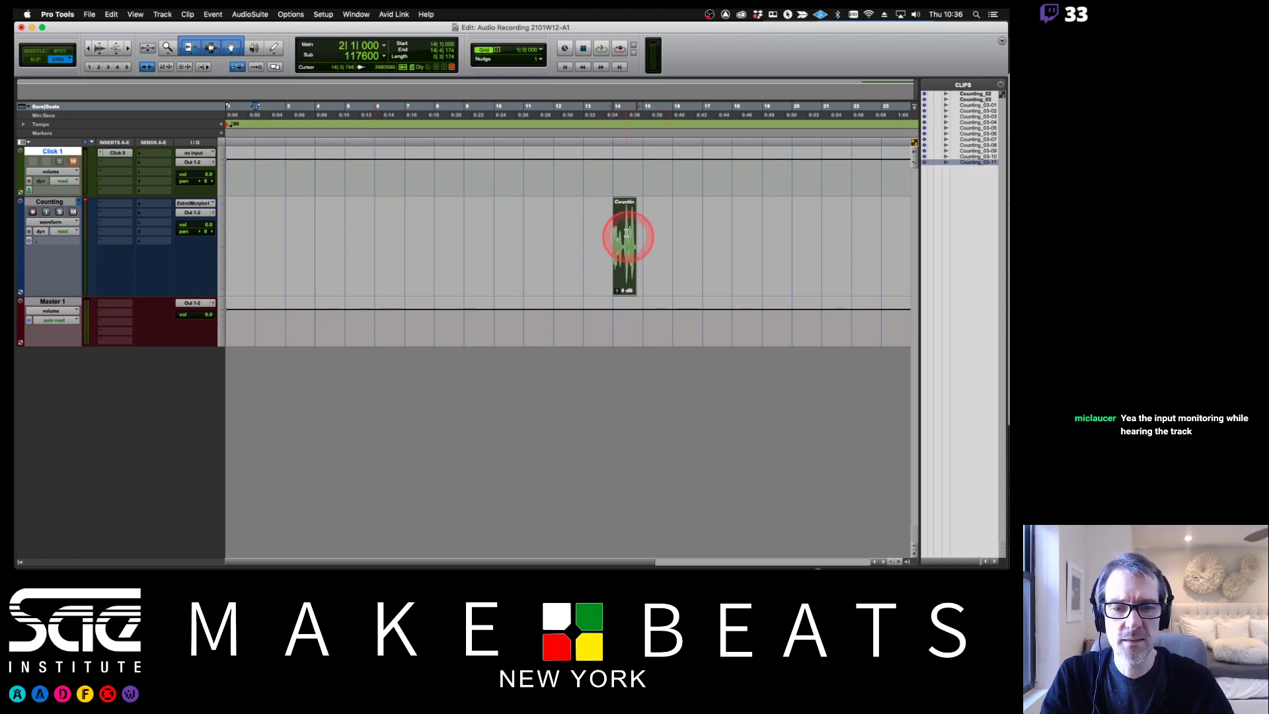
pyautogui.moveTo(618, 244); pyautogui.dragTo(232, 252)
pyautogui.click(379, 265)
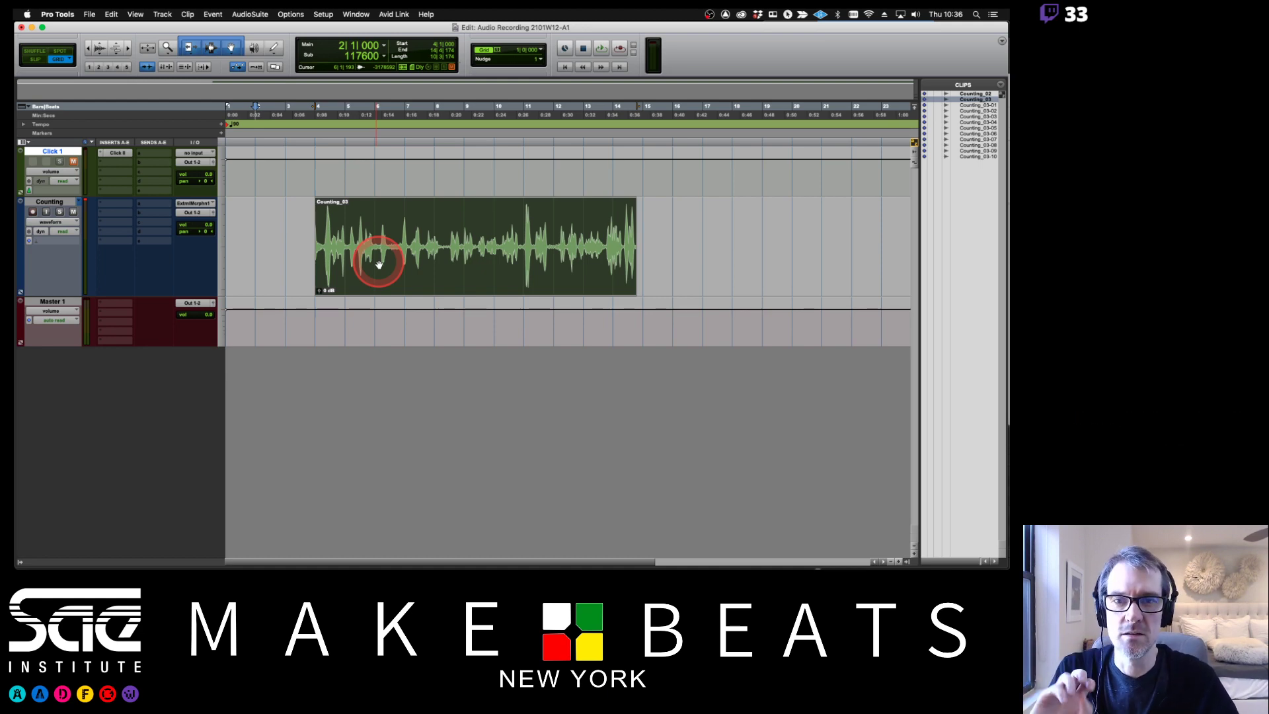
# Step: Delete the Counting clip from the track and clear all Counting clips from the session's clip list, accepting the removal prompts
pyautogui.press('Delete')
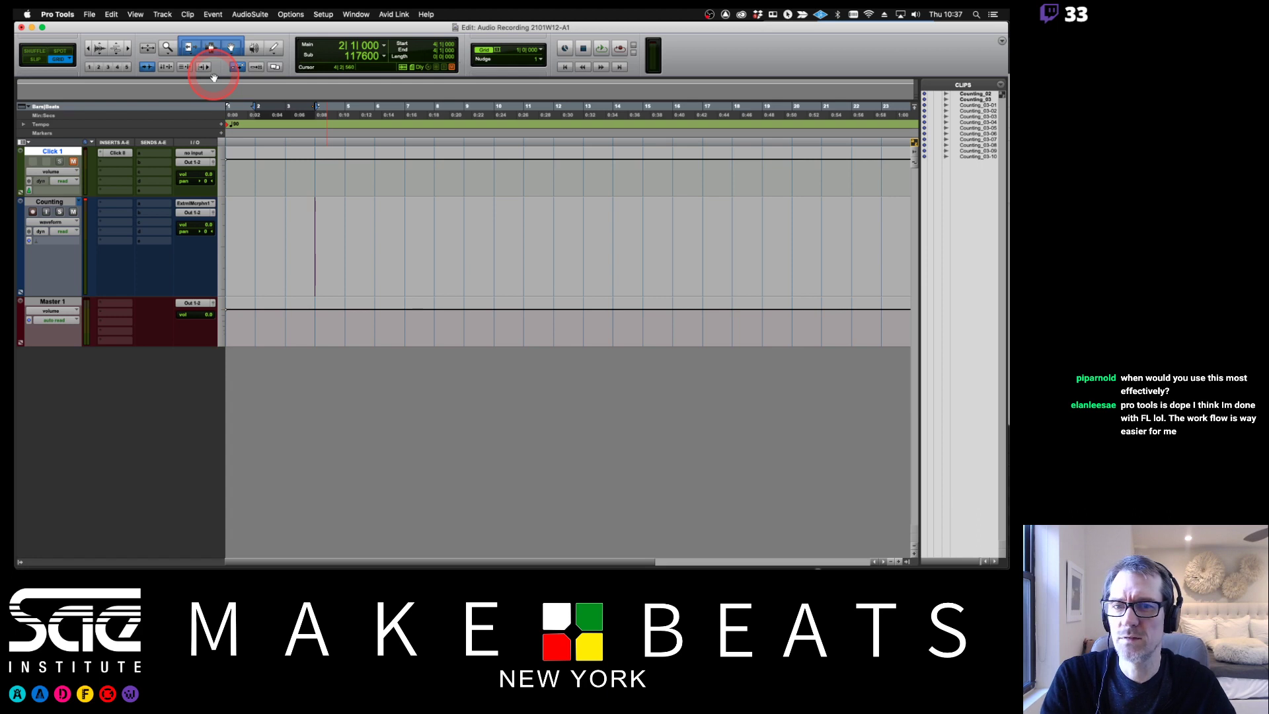
pyautogui.moveTo(974, 100); pyautogui.dragTo(971, 154)
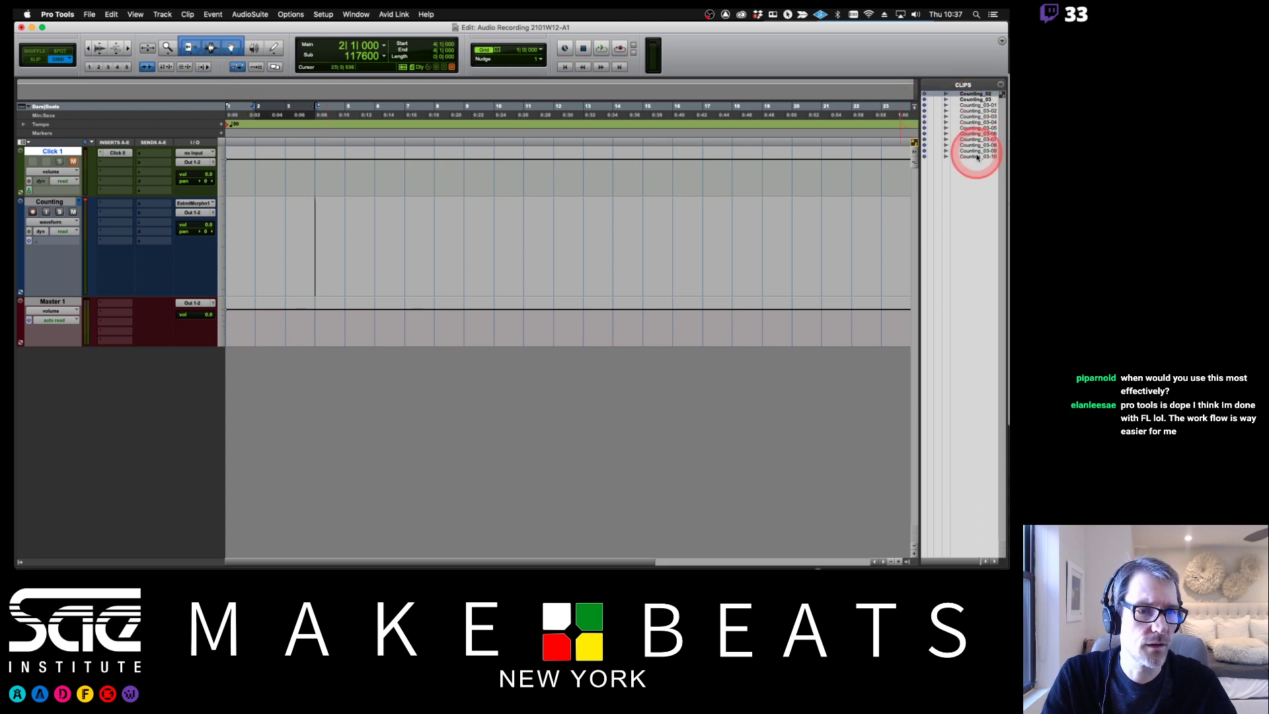
pyautogui.rightClick(972, 156)
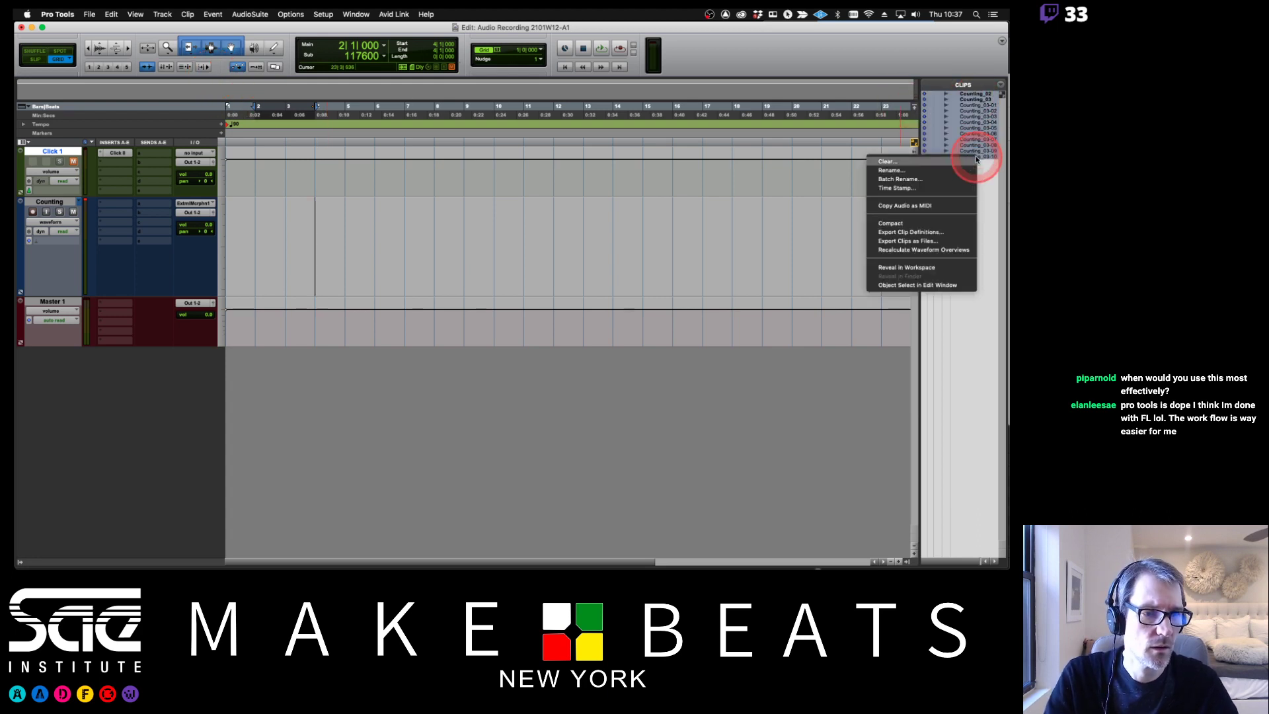
pyautogui.click(921, 162)
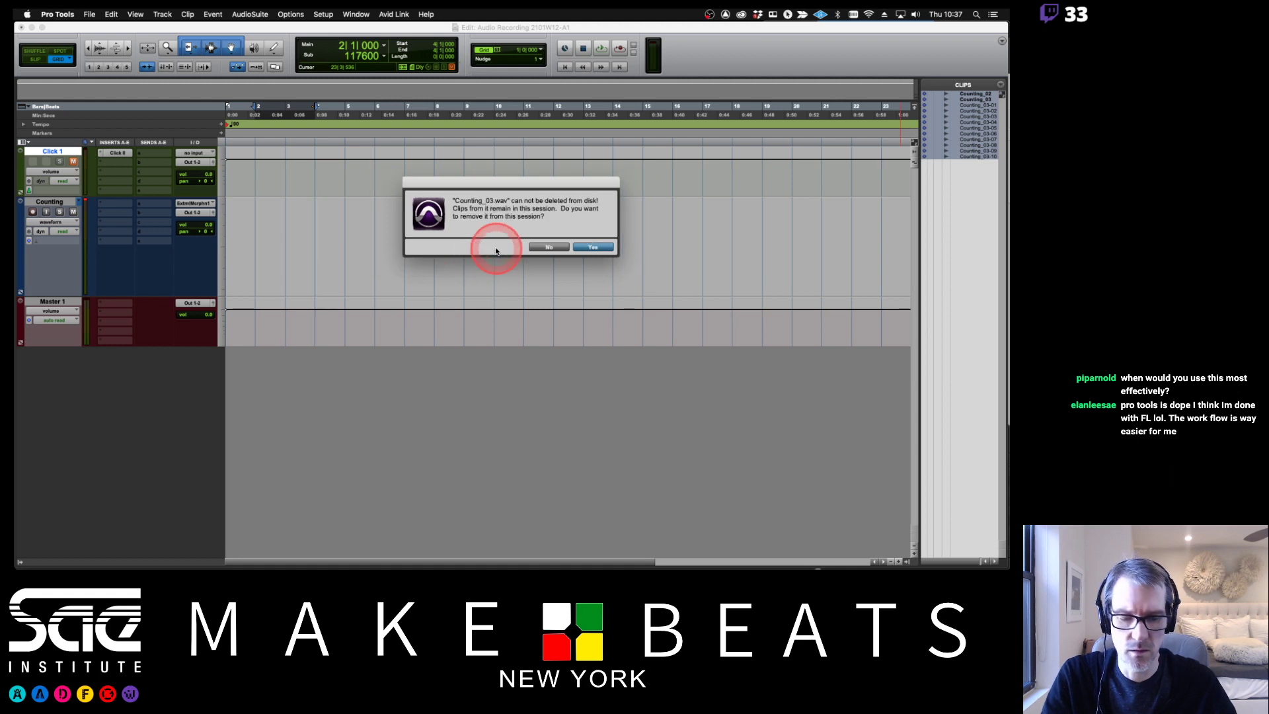
pyautogui.press('Return')
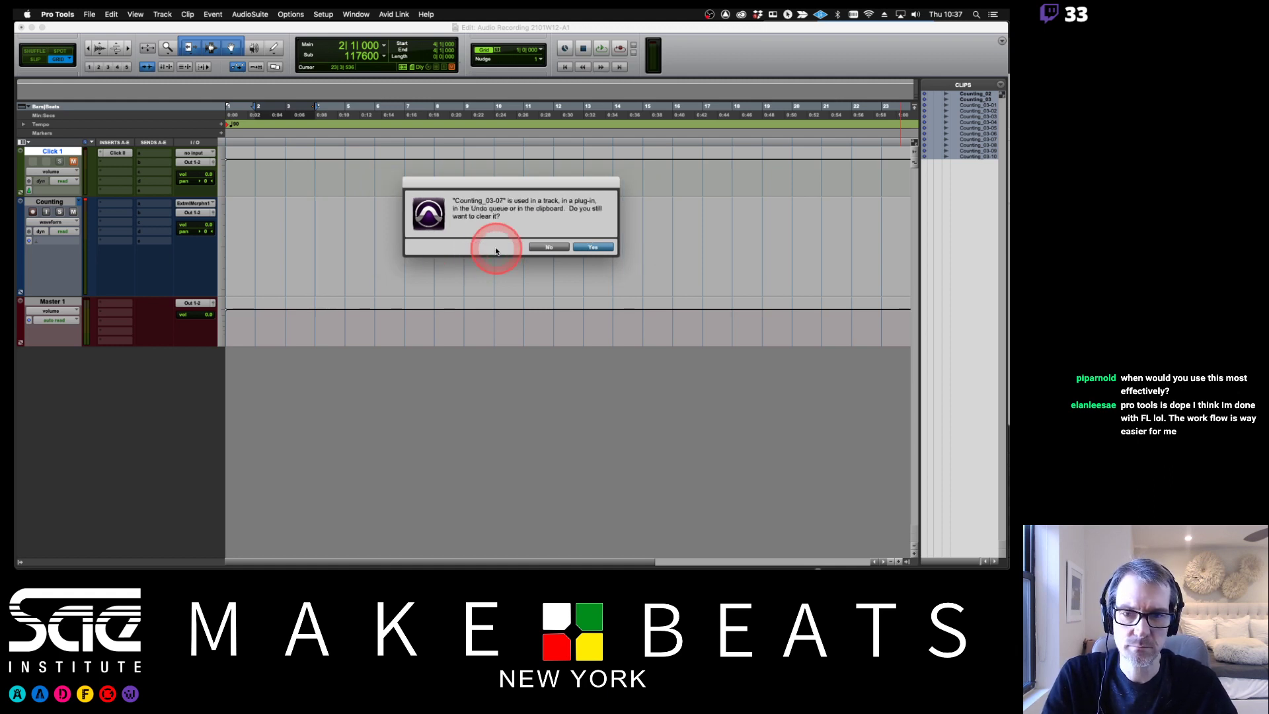
pyautogui.click(581, 250)
pyautogui.click(589, 248)
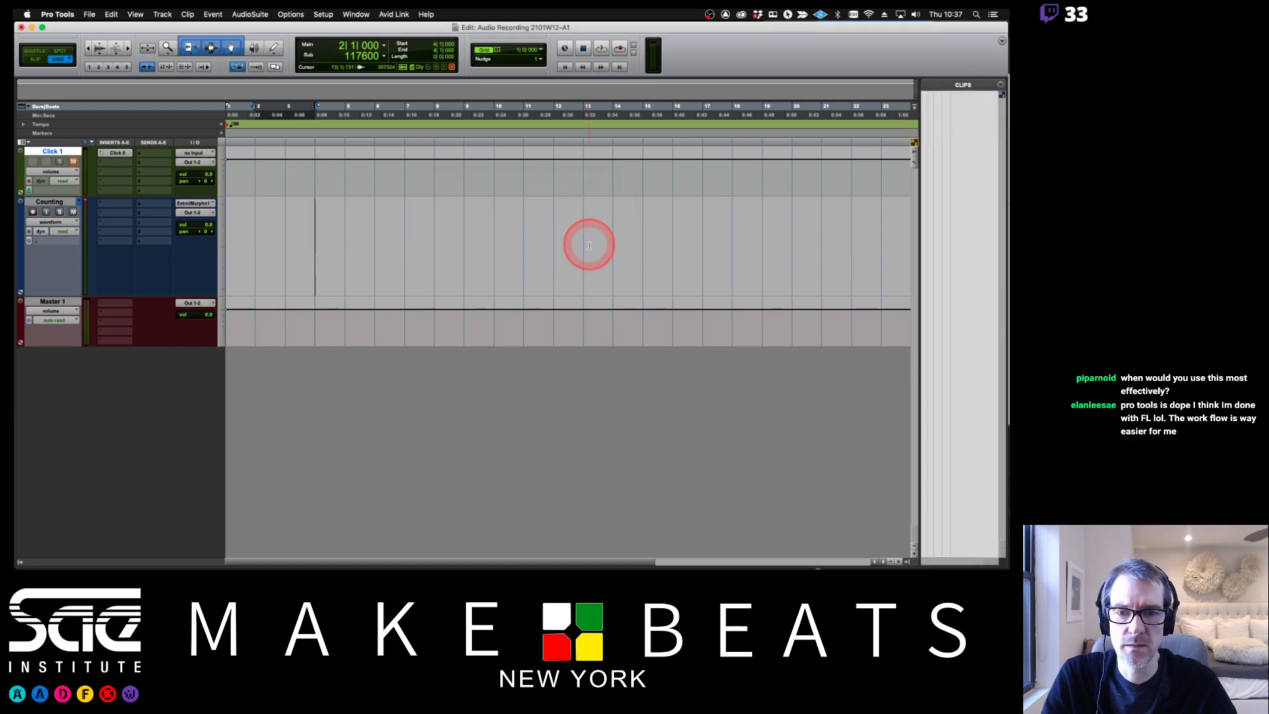
# Step: Delete the unused playlists Counting.01 to Counting.10 from the Counting track
pyautogui.click(79, 202)
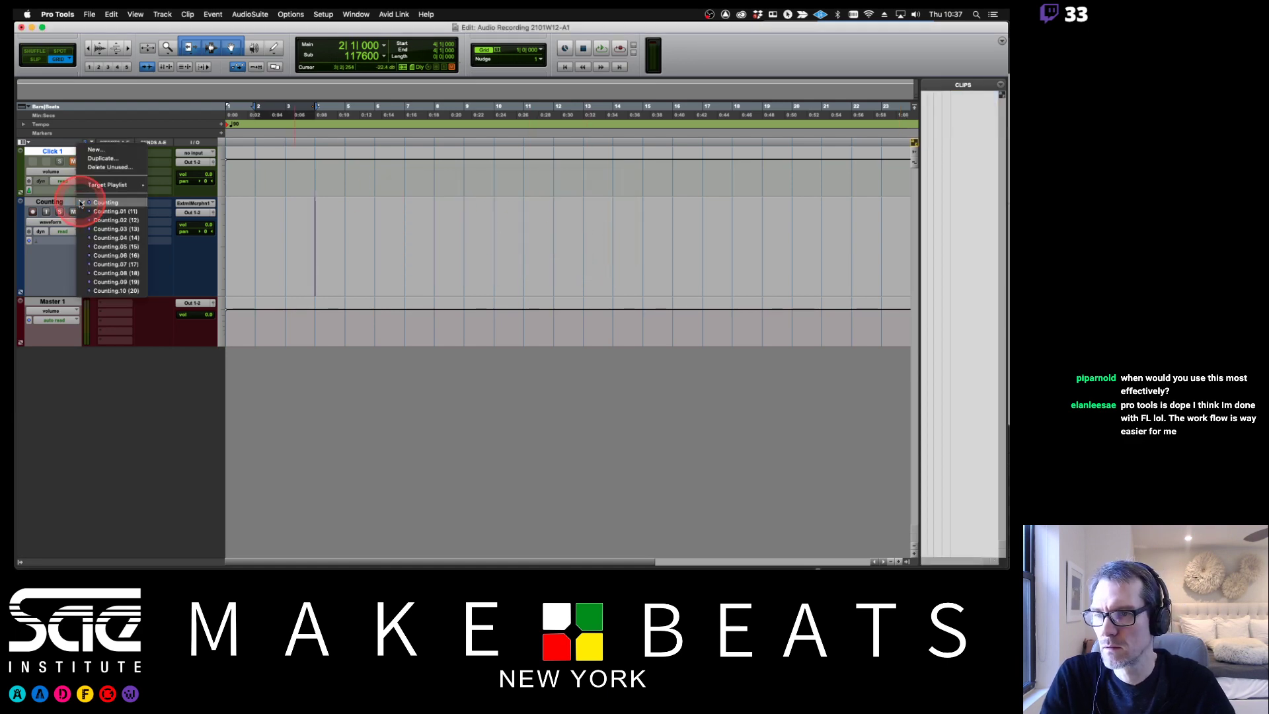
pyautogui.click(107, 167)
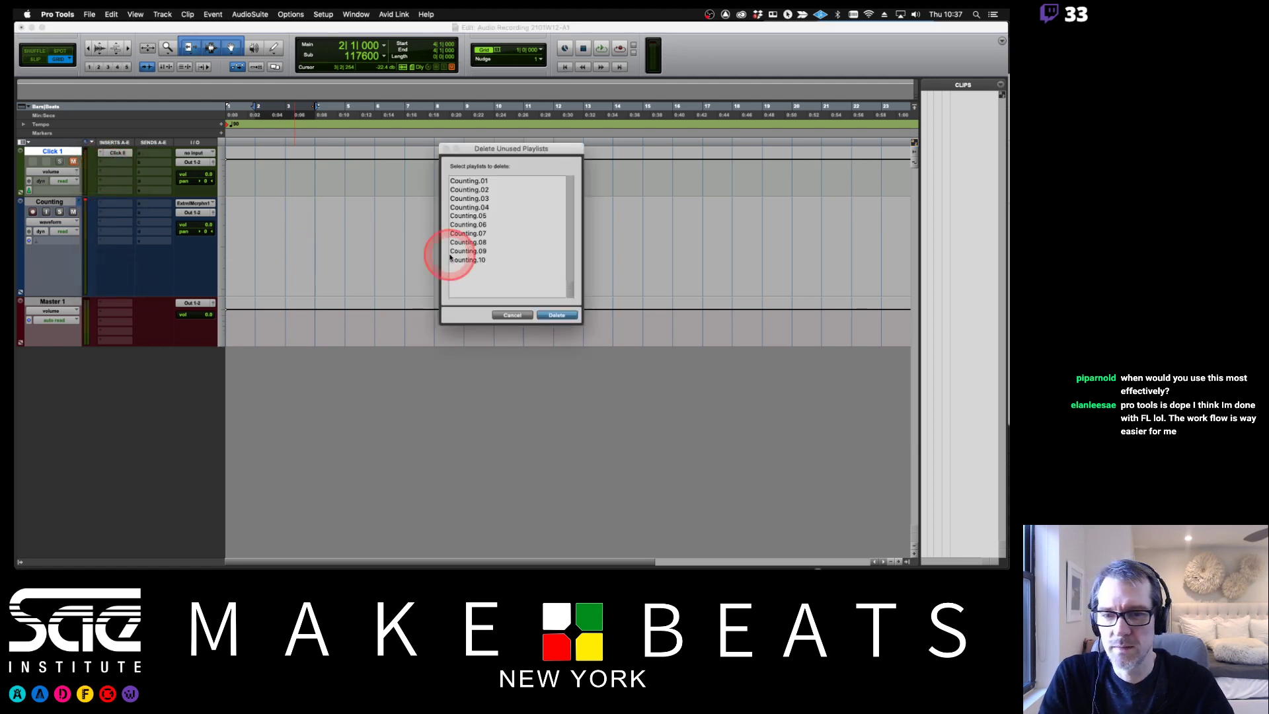
pyautogui.moveTo(478, 184); pyautogui.dragTo(482, 275)
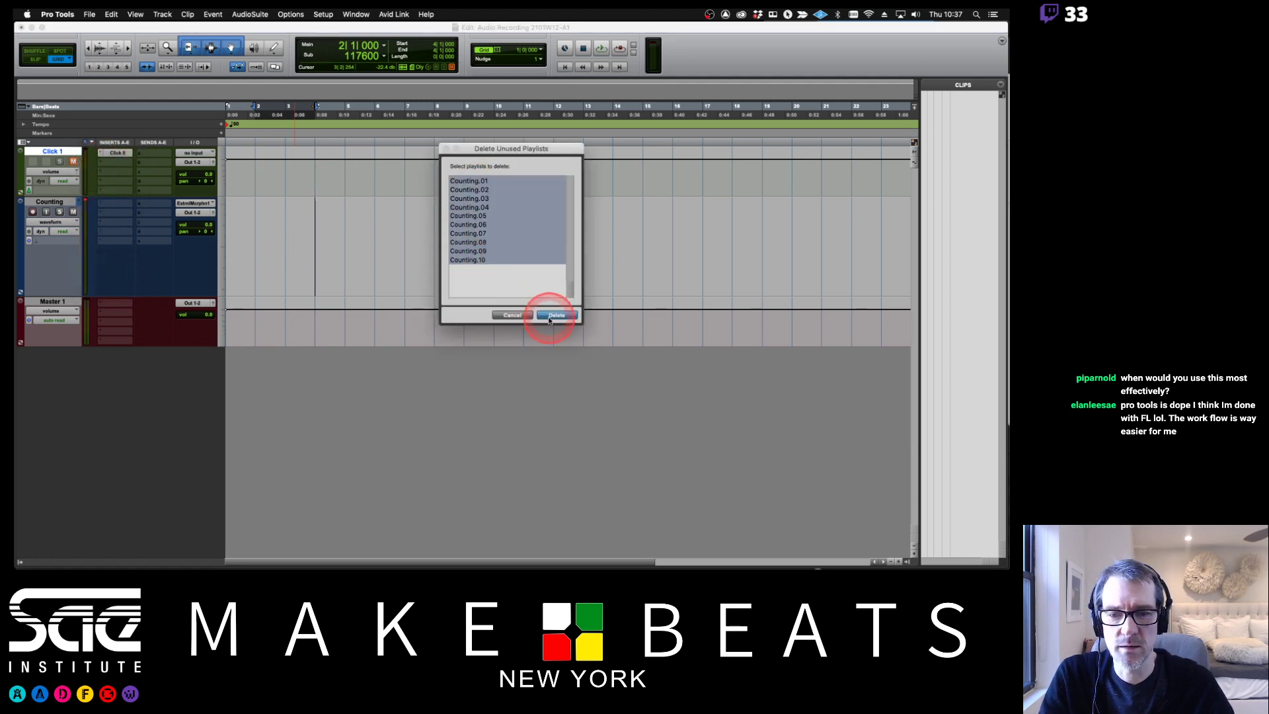
pyautogui.click(554, 315)
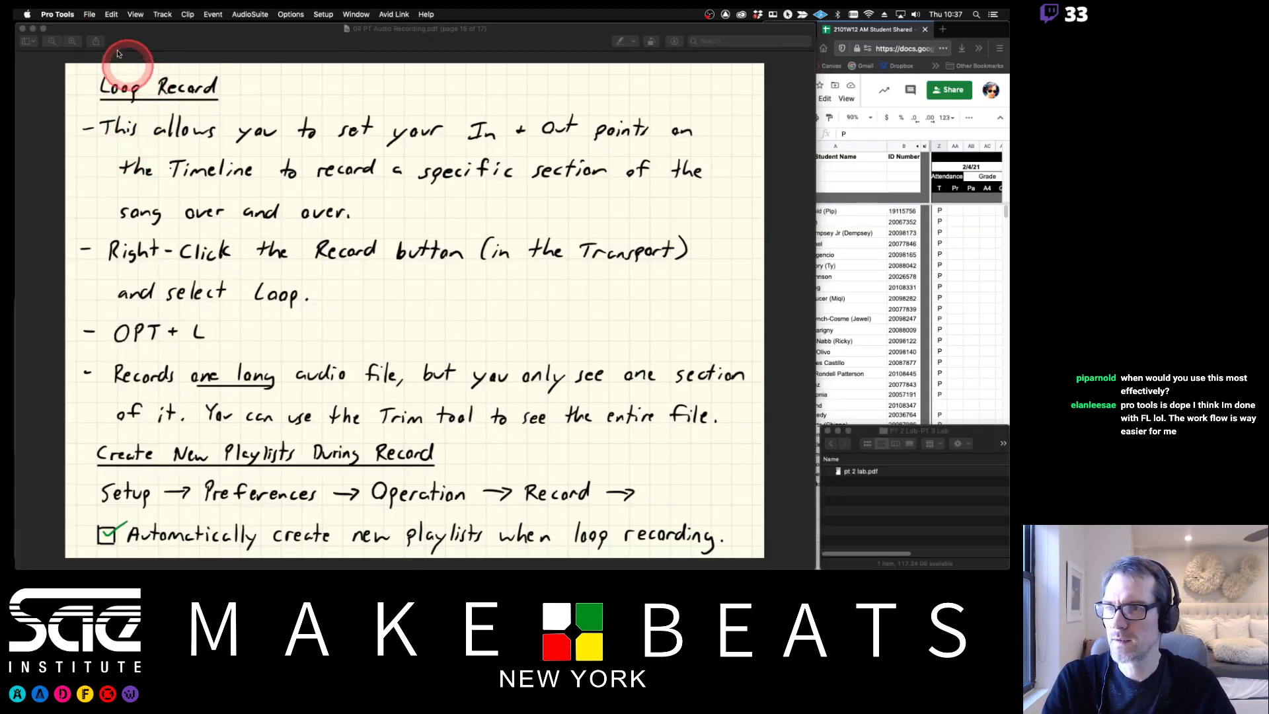
# Step: Open the recent session Pro Tools Lab 1 2101W12-A1 and decline saving a detailed session notes report
pyautogui.click(89, 14)
pyautogui.moveTo(99, 56)
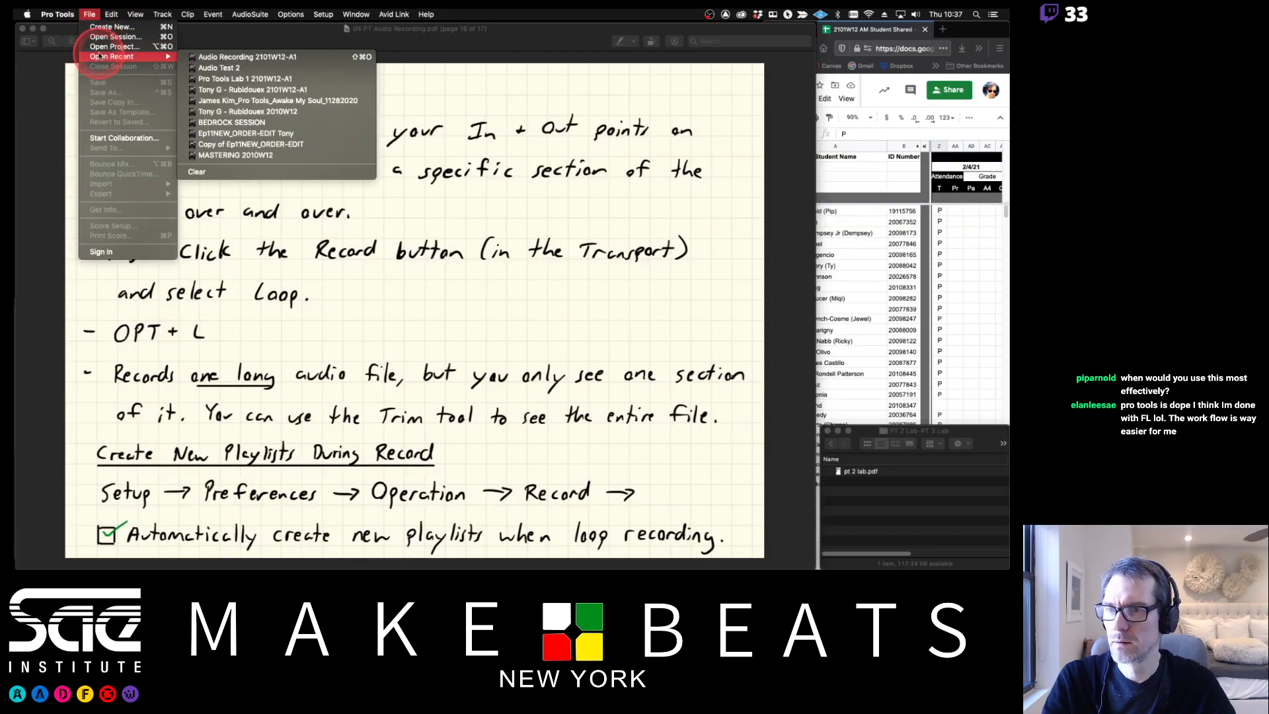
pyautogui.click(226, 79)
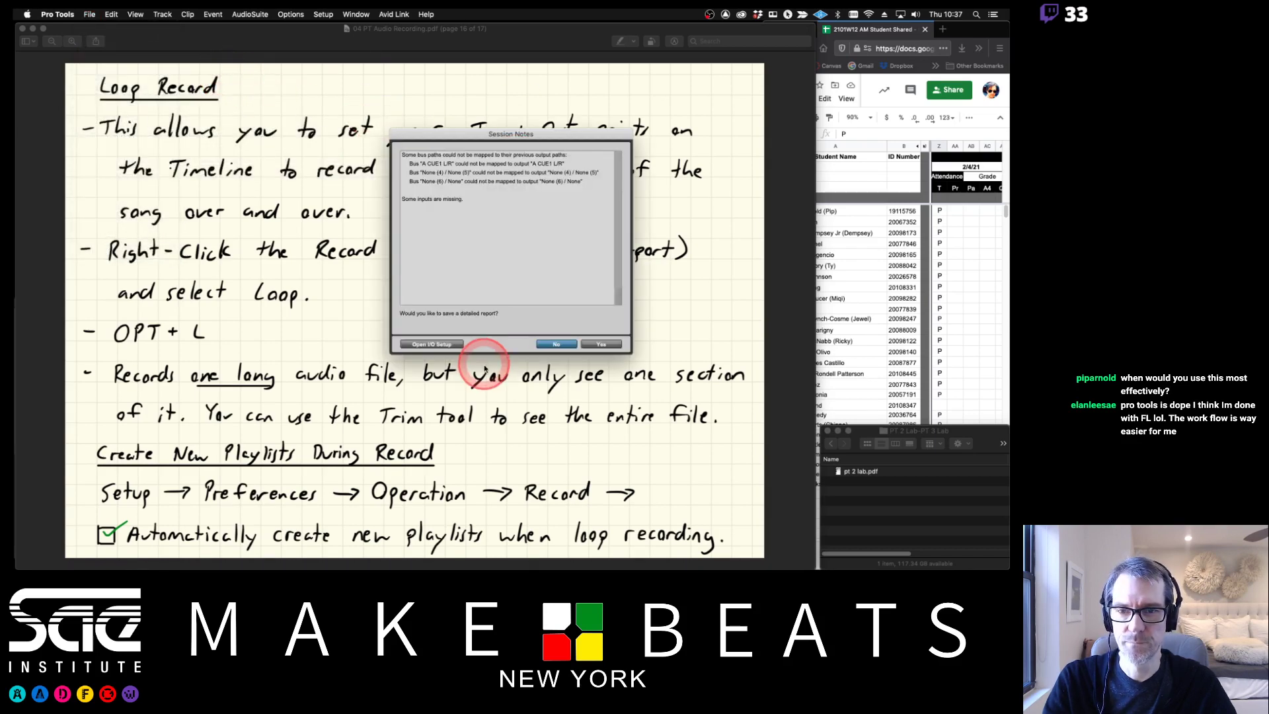
pyautogui.click(556, 343)
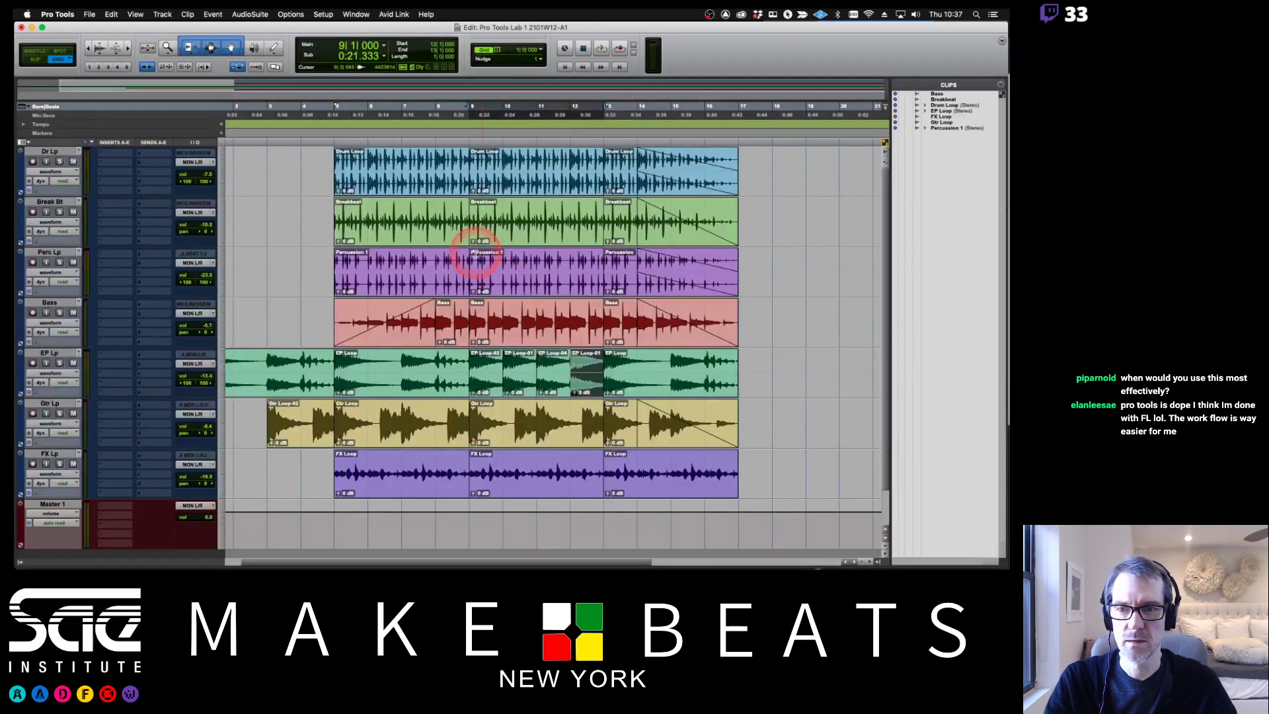
# Step: Play the lab session briefly from bar 9, stop it and view the whole arrangement on the timeline
pyautogui.press('space')
pyautogui.click(595, 499)
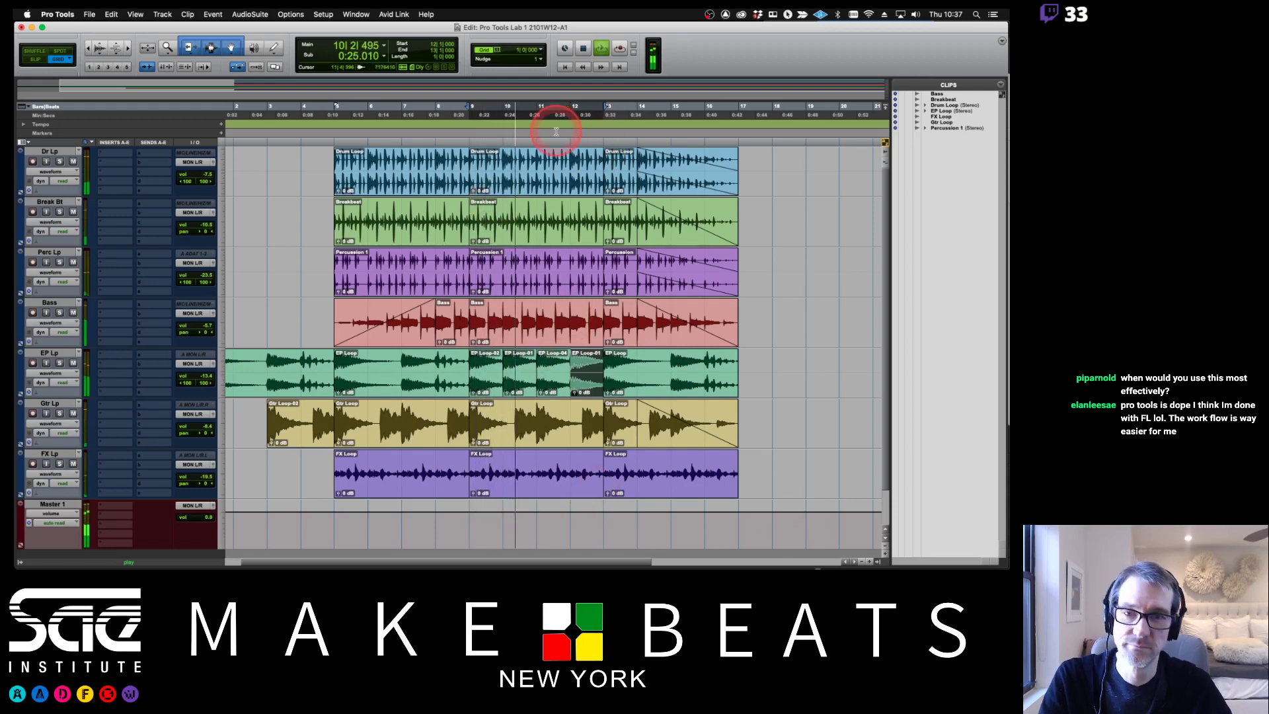
pyautogui.press('space')
pyautogui.press('super+bracketleft')
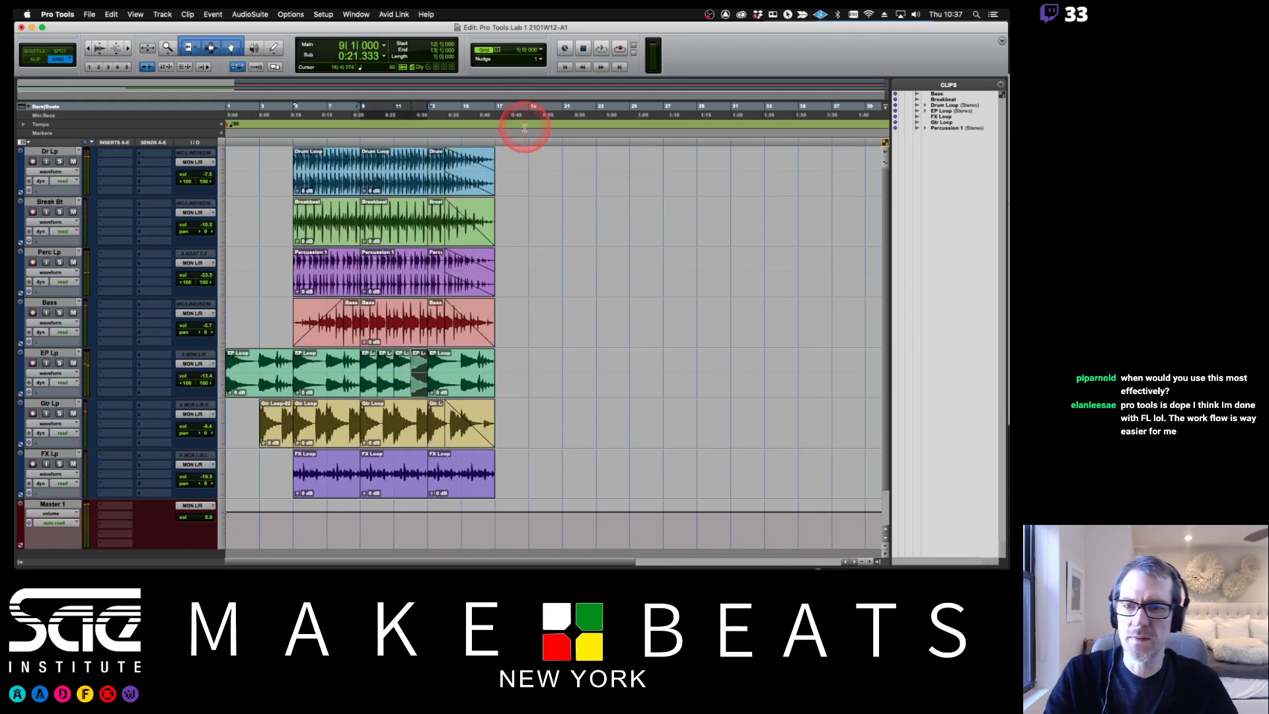
# Step: Insert six bars of time at bar 13 across all tracks with the Insert Time operation
pyautogui.click(188, 14)
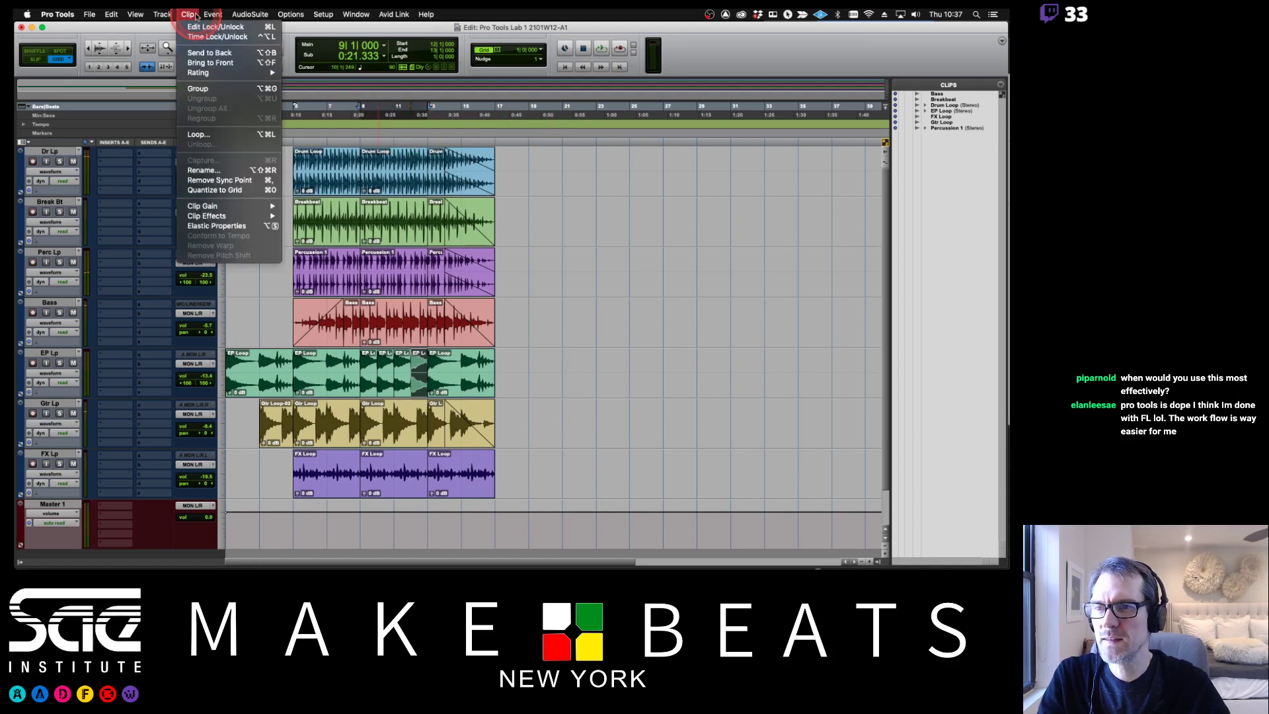
pyautogui.moveTo(213, 13)
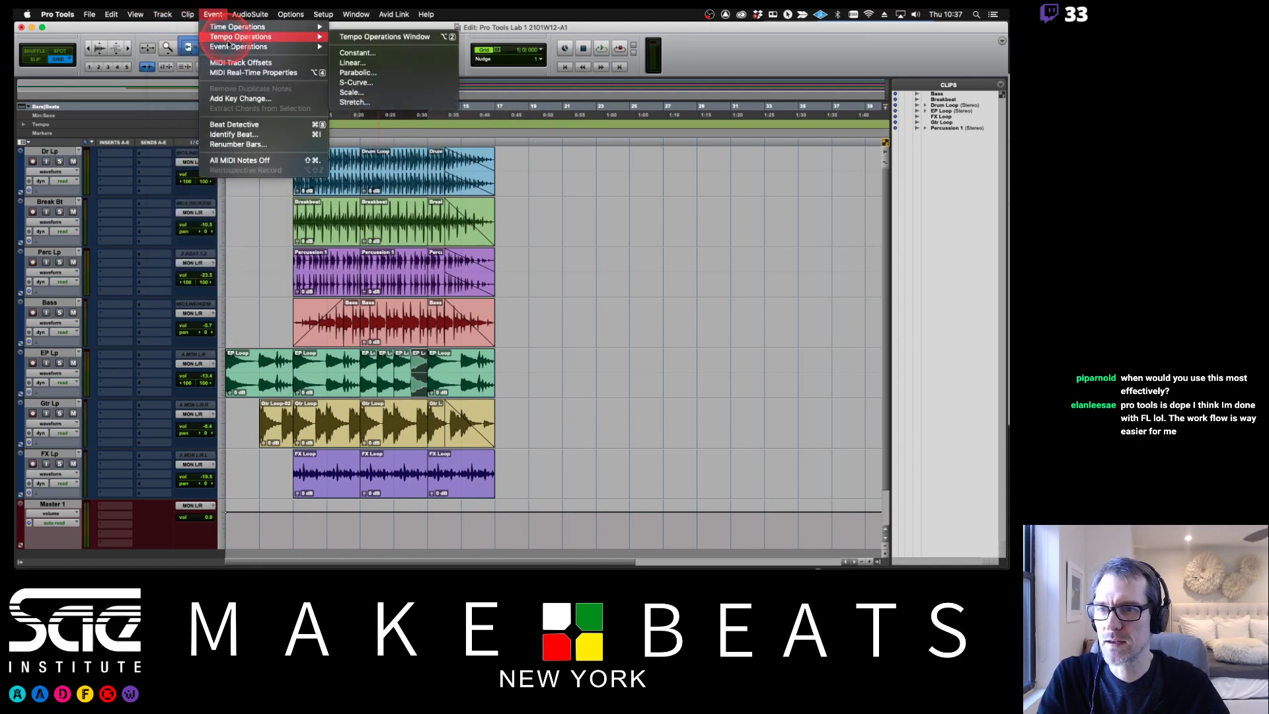
pyautogui.moveTo(251, 30)
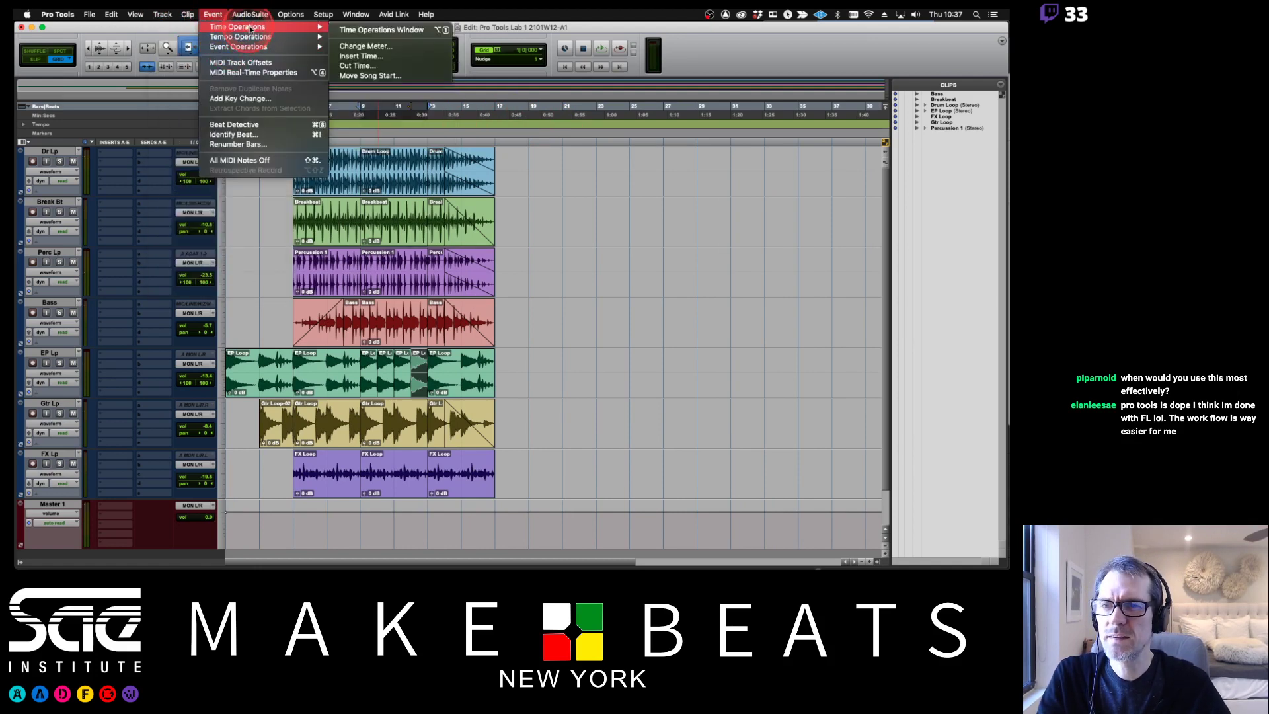
pyautogui.click(361, 55)
pyautogui.click(562, 261)
pyautogui.write('2| 0| 000')
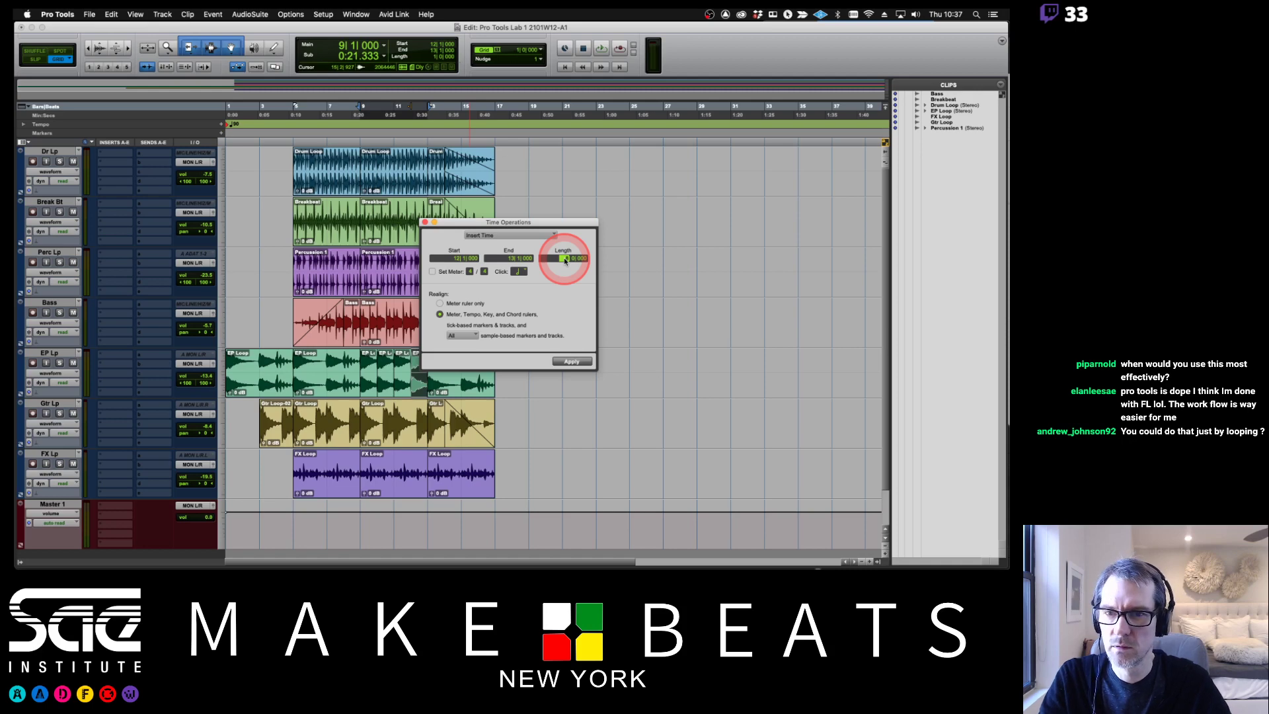
pyautogui.click(456, 260)
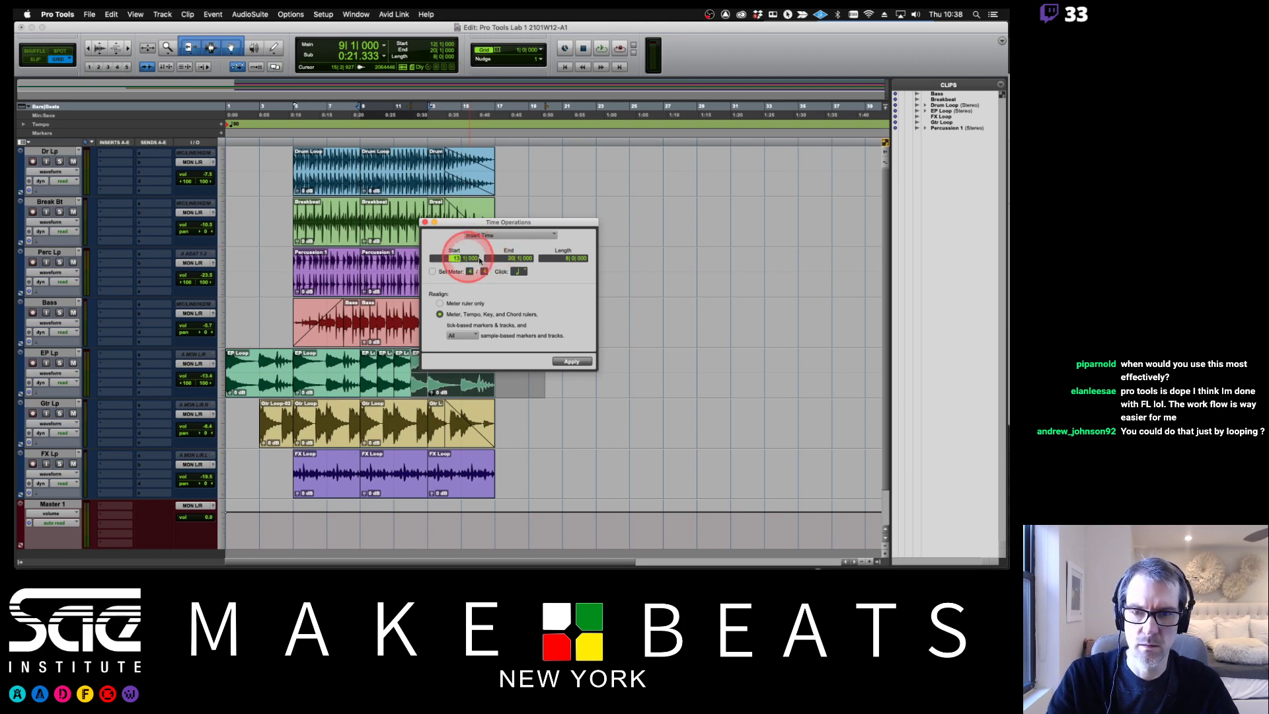
pyautogui.click(563, 258)
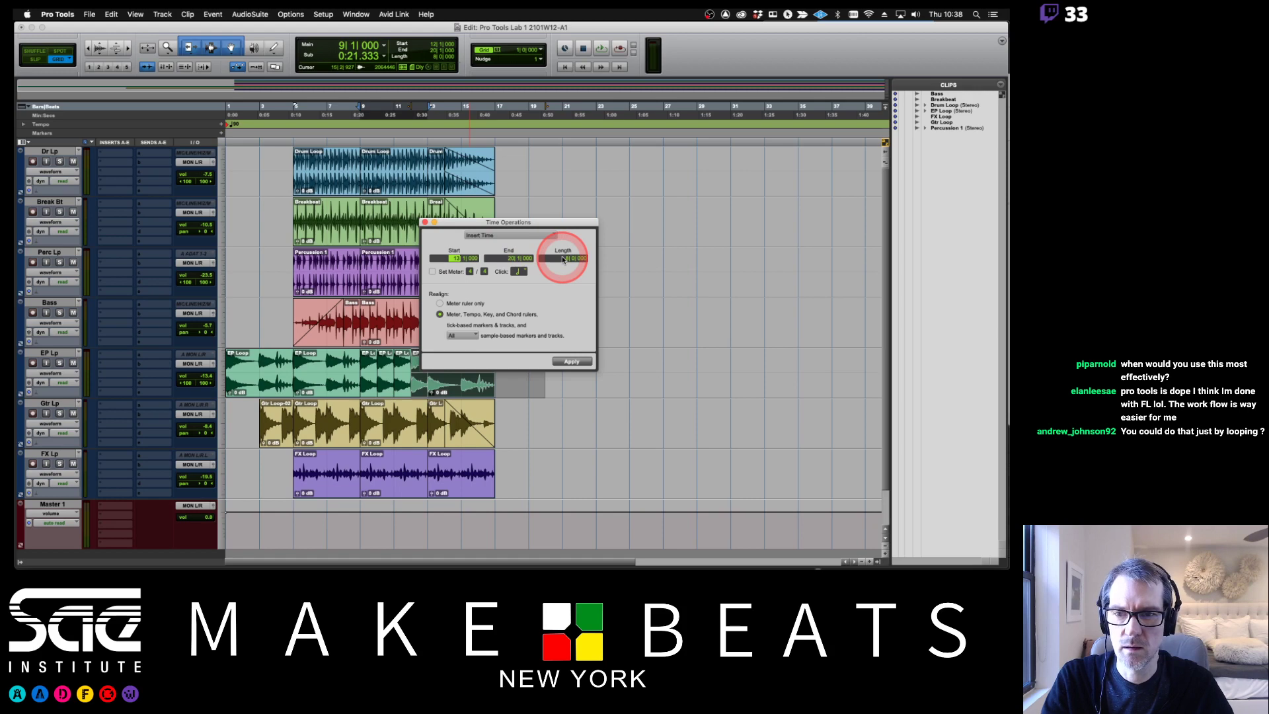
pyautogui.write('9')
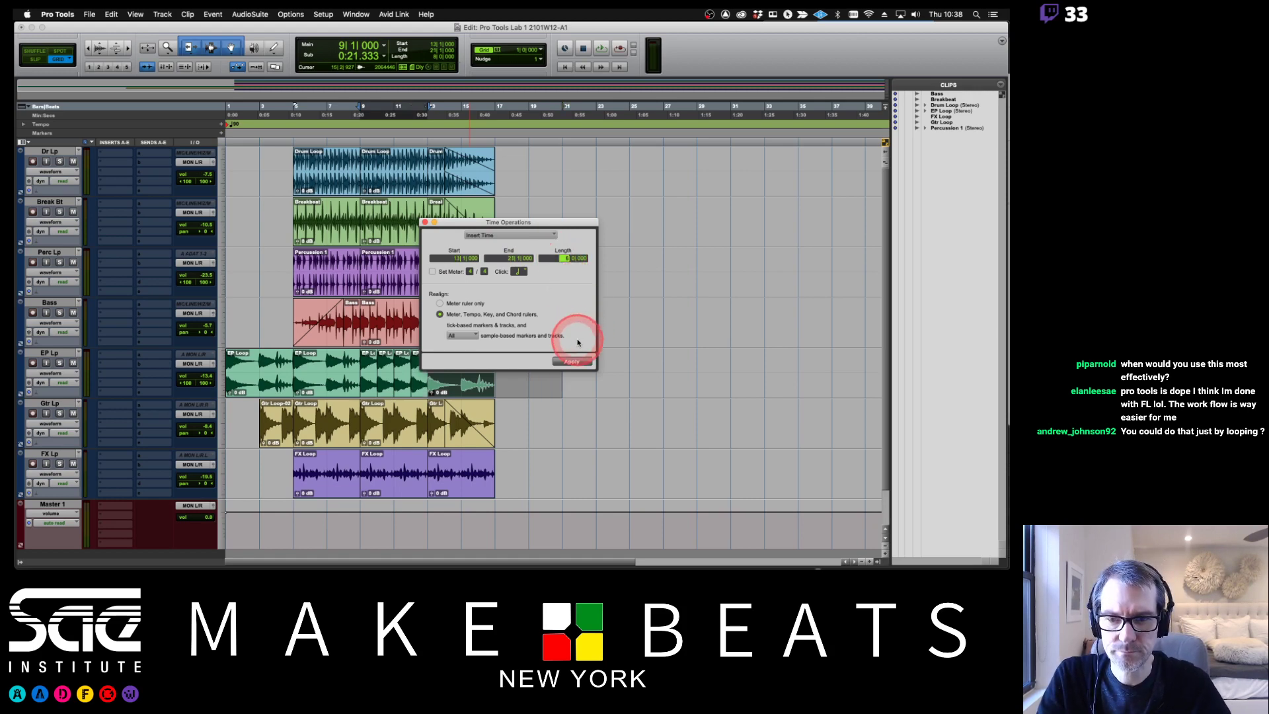
pyautogui.click(572, 360)
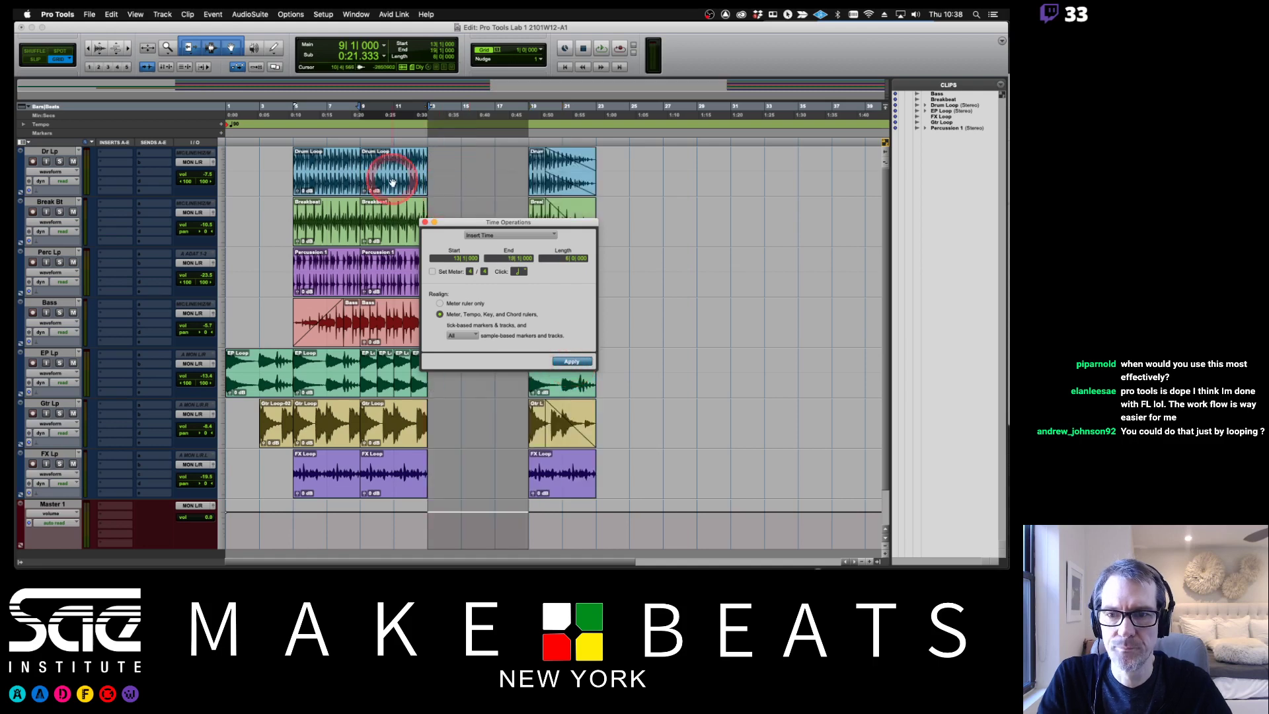
# Step: Close the Time Operations window and move the ending clips on all loop tracks to start at bar 21
pyautogui.click(392, 192)
pyautogui.click(425, 222)
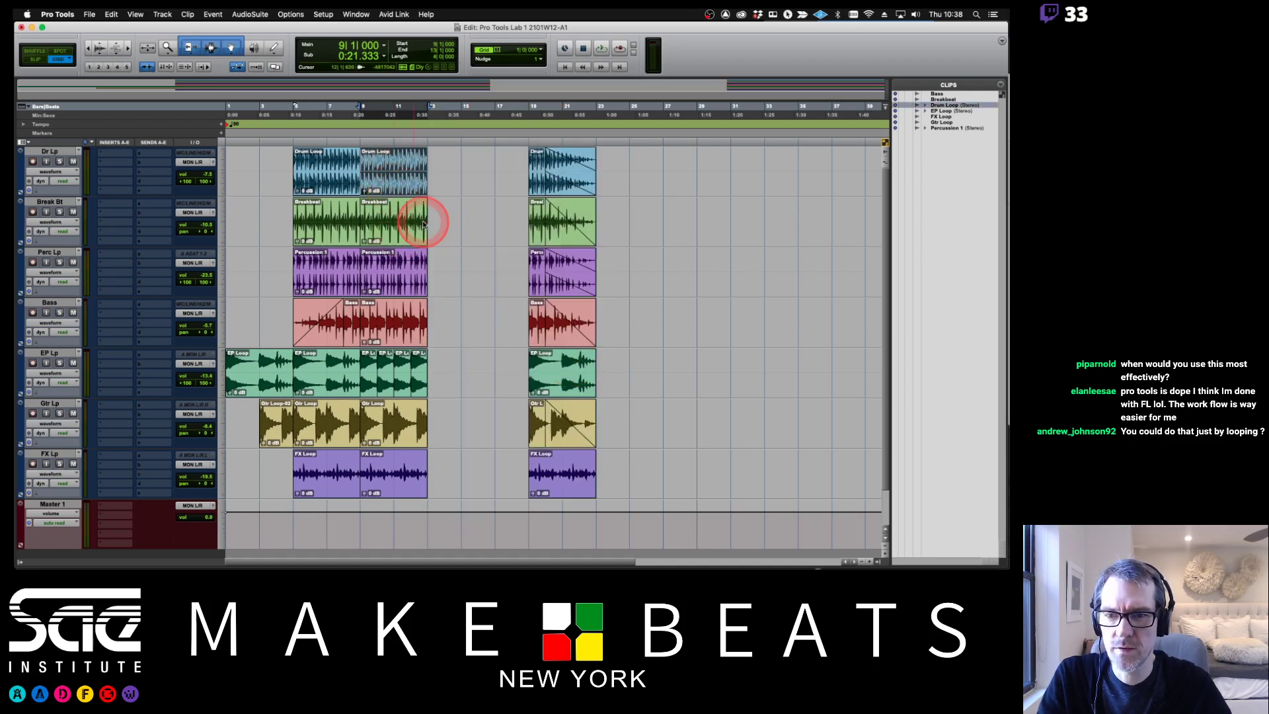
pyautogui.keyDown('shift'); pyautogui.click(408, 241); pyautogui.keyUp('shift')
pyautogui.keyDown('shift'); pyautogui.click(398, 278); pyautogui.keyUp('shift')
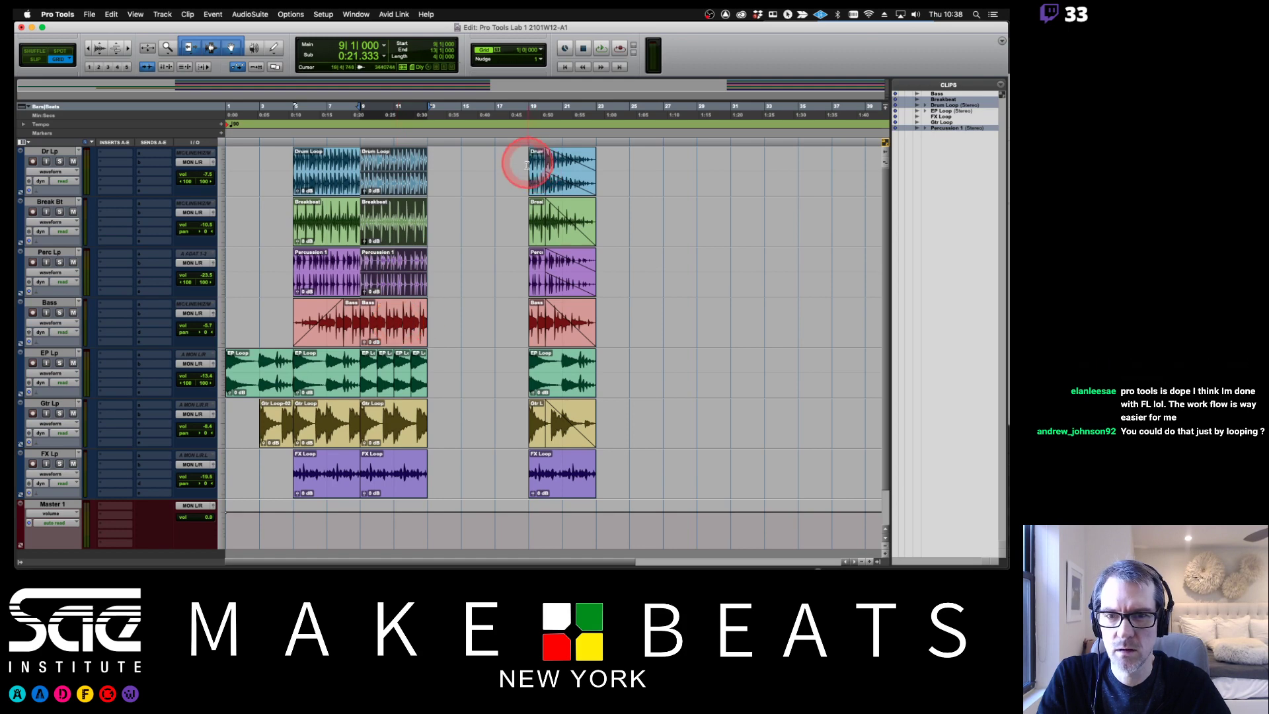
pyautogui.moveTo(529, 167); pyautogui.dragTo(591, 488)
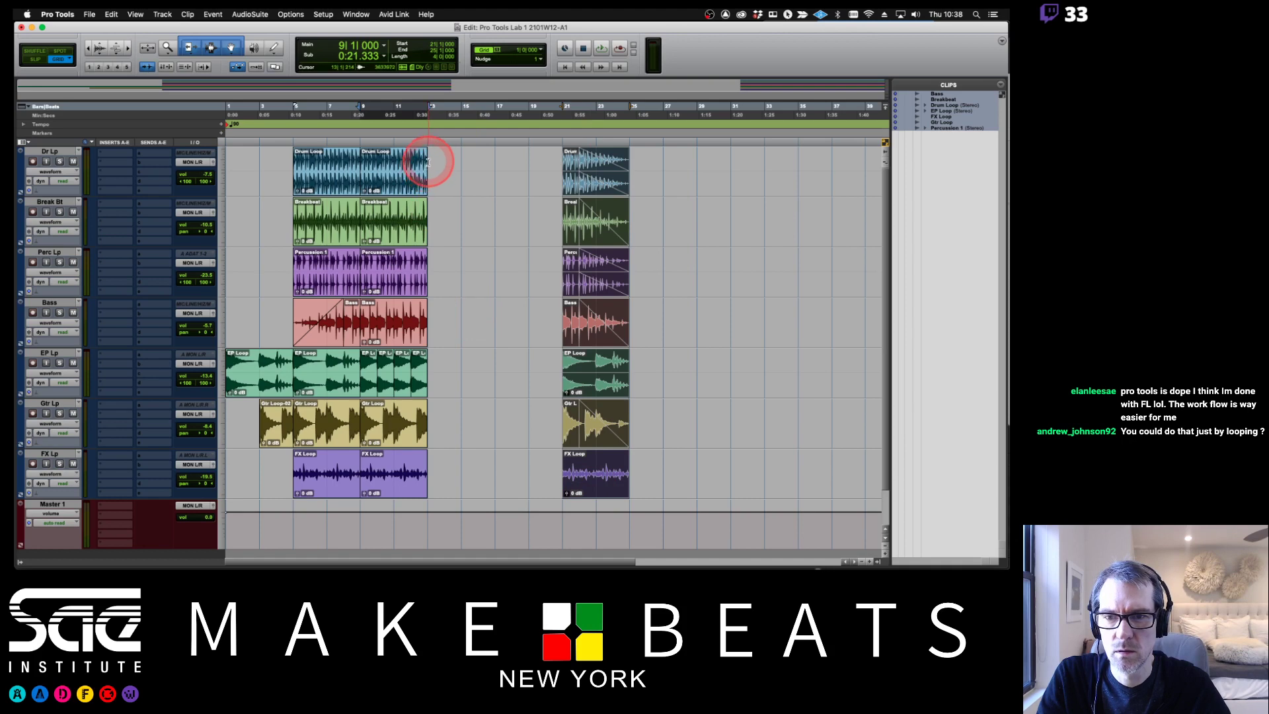
# Step: Duplicate the section from bar 9 to bar 13 twice on all seven loop tracks, filling the space up to bar 21
pyautogui.moveTo(429, 162); pyautogui.dragTo(358, 481)
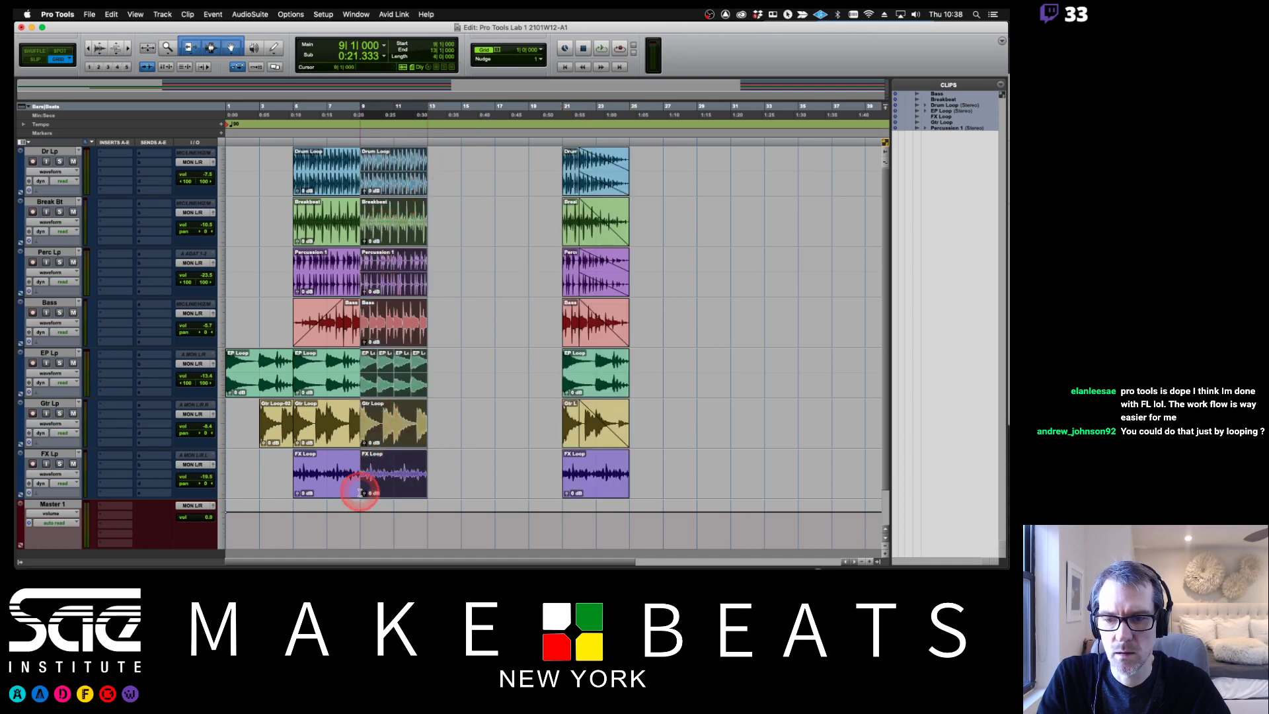
pyautogui.press('super+d')
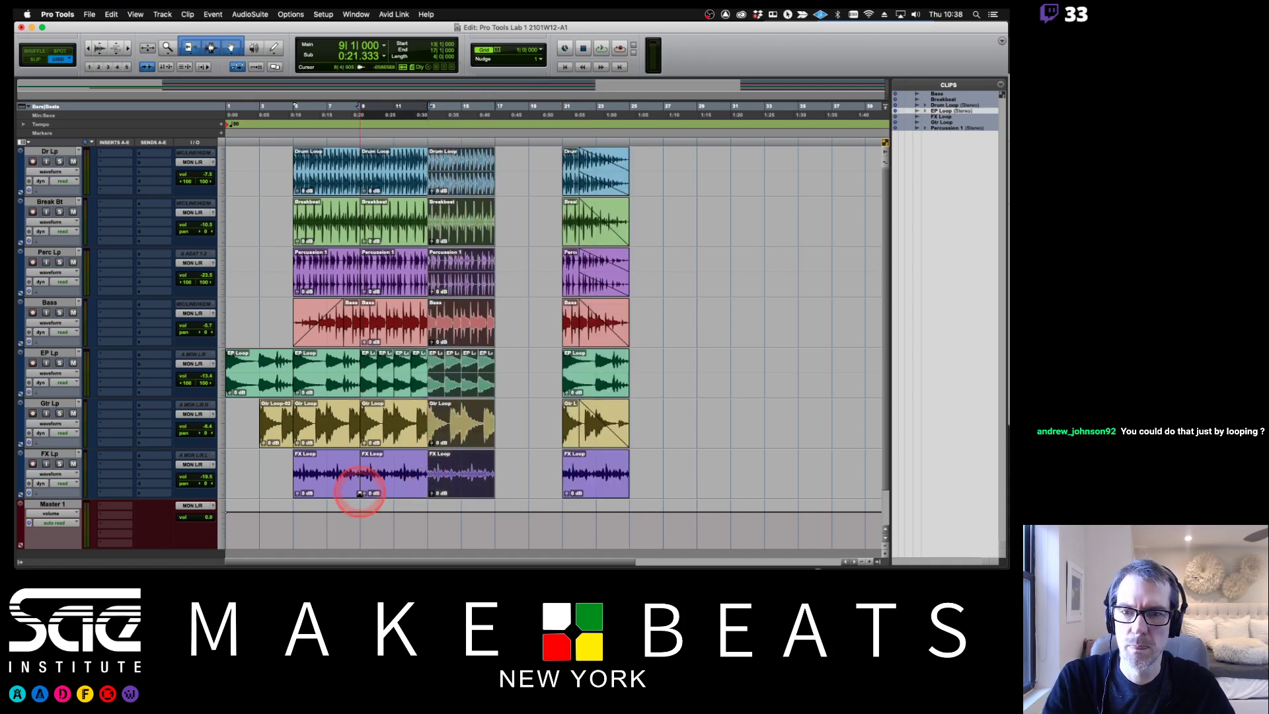
pyautogui.press('super+d')
# Step: Move the ending clips to start at bar 25 and duplicate the section from bar 17 to bar 21 into the gap
pyautogui.moveTo(635, 158); pyautogui.dragTo(641, 490)
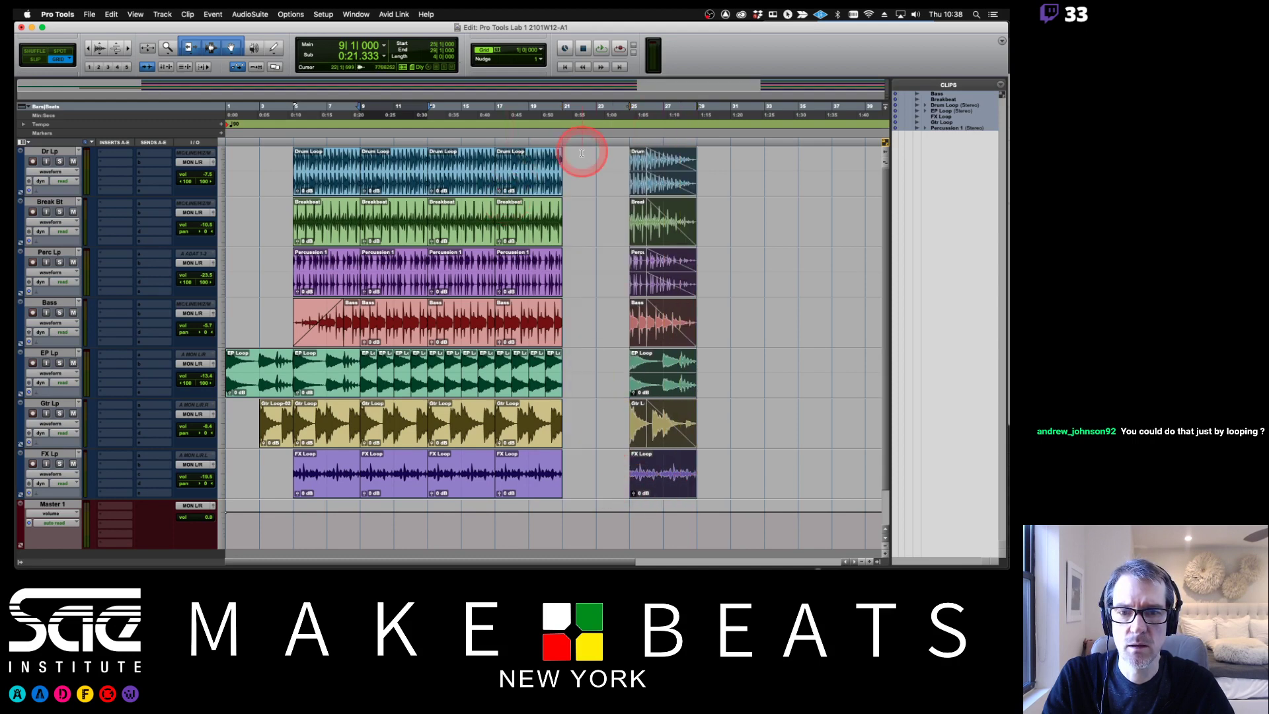
pyautogui.moveTo(582, 154); pyautogui.dragTo(498, 486)
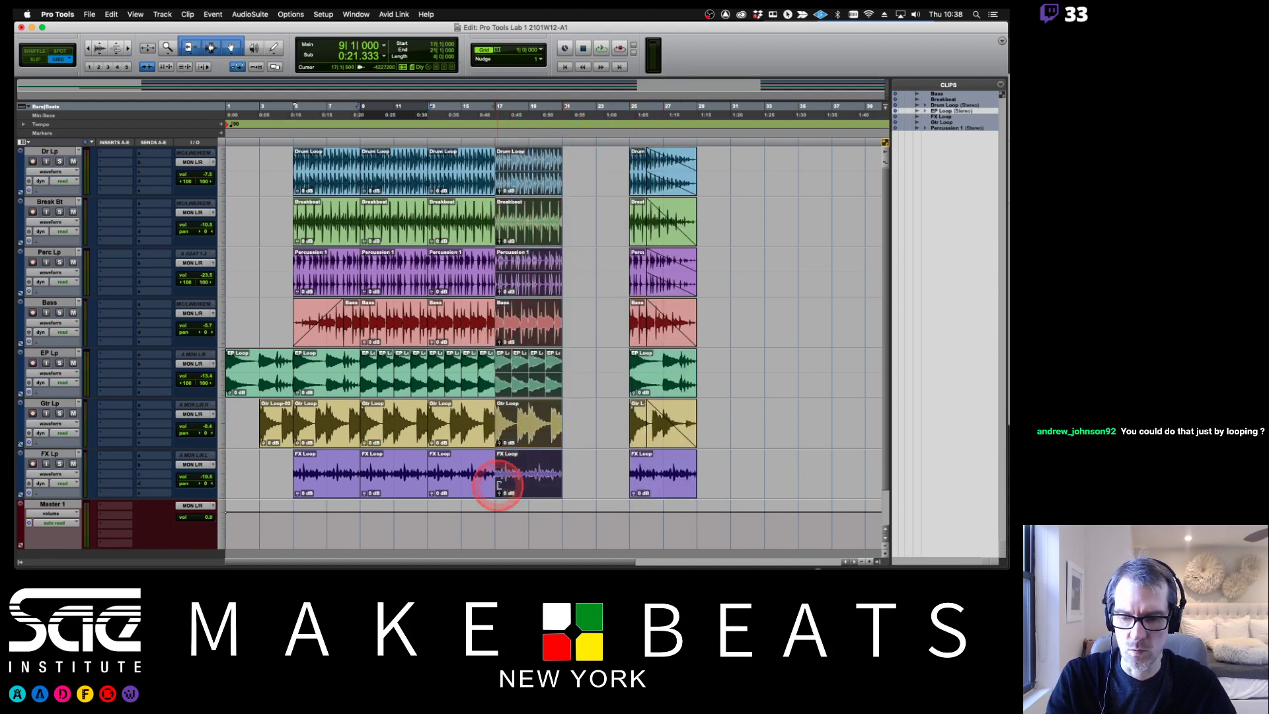
pyautogui.press('super+d')
# Step: Play from bar 5 and paste copies of the full EP Loop clip from bar 5 at bars 13 and 21
pyautogui.click(295, 113)
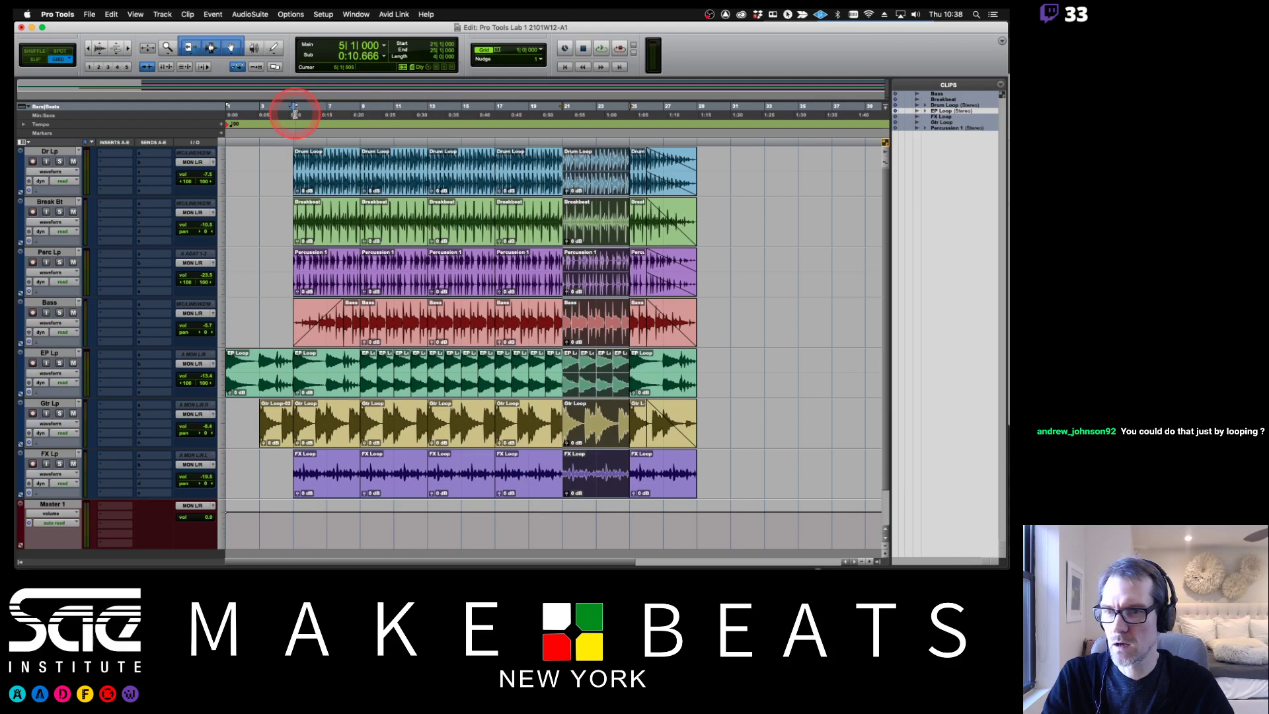
pyautogui.press('space')
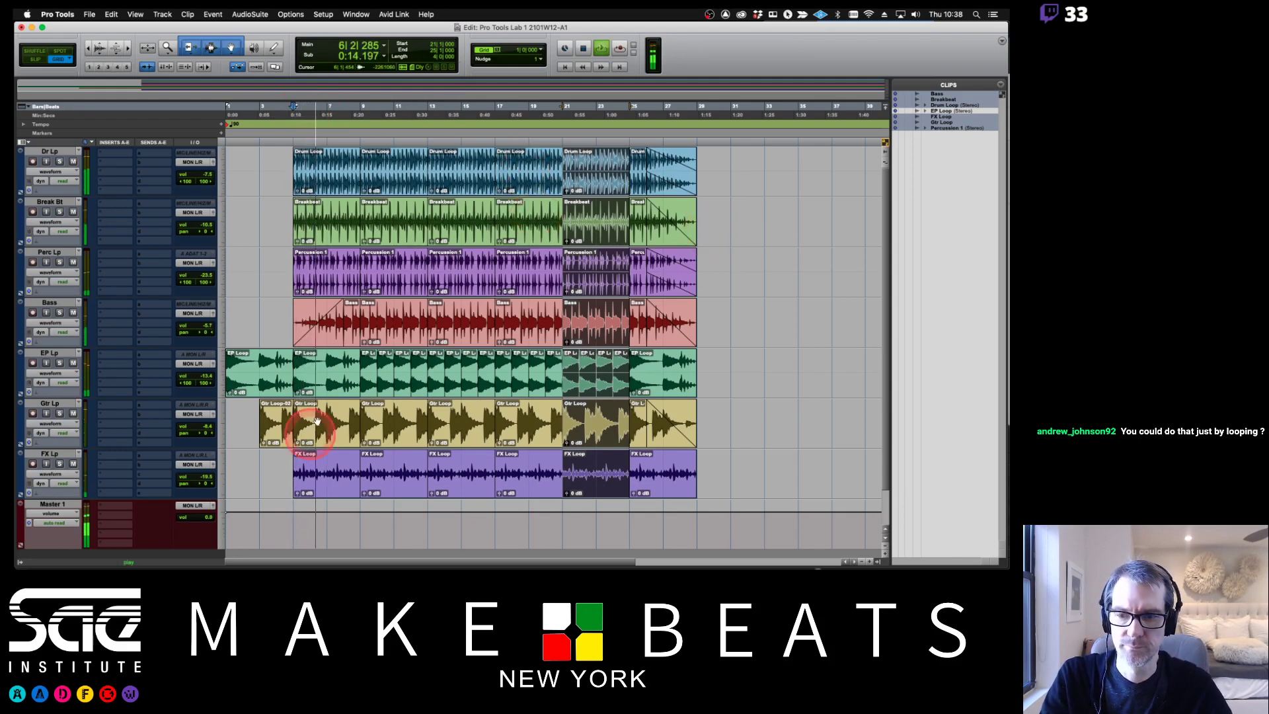
pyautogui.moveTo(342, 392); pyautogui.dragTo(399, 388)
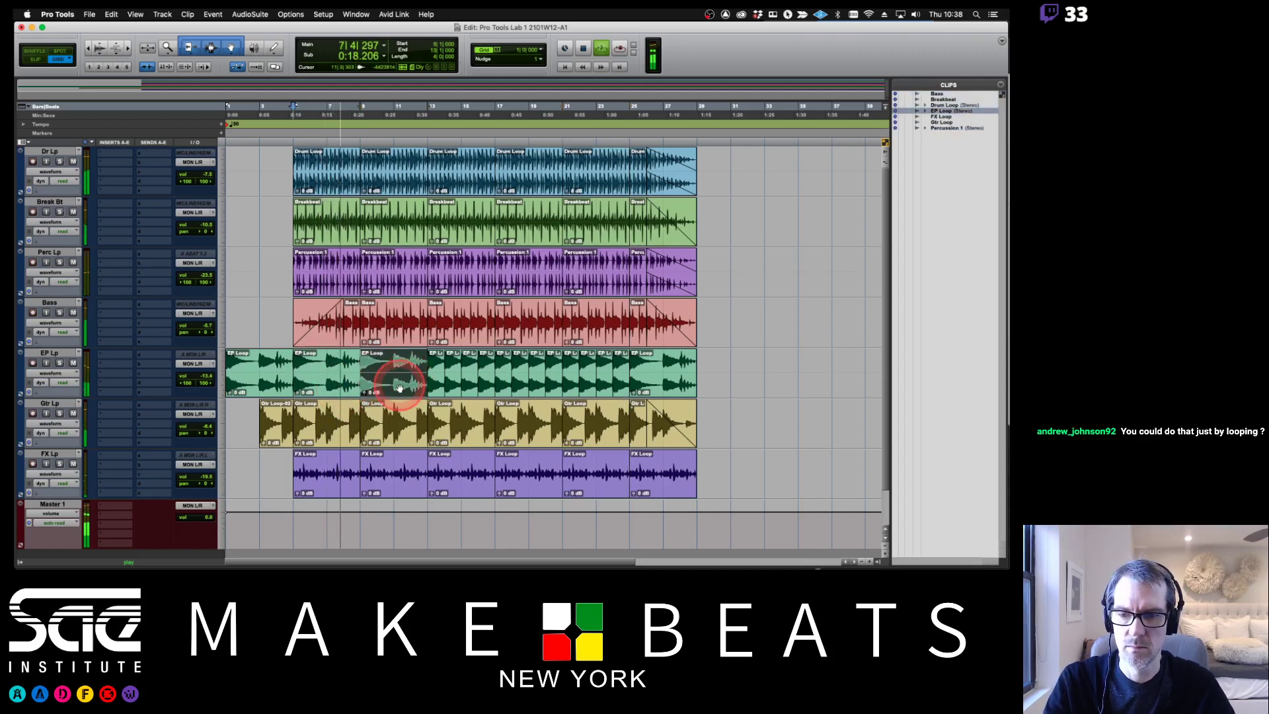
pyautogui.press('super+z')
pyautogui.press('super+c')
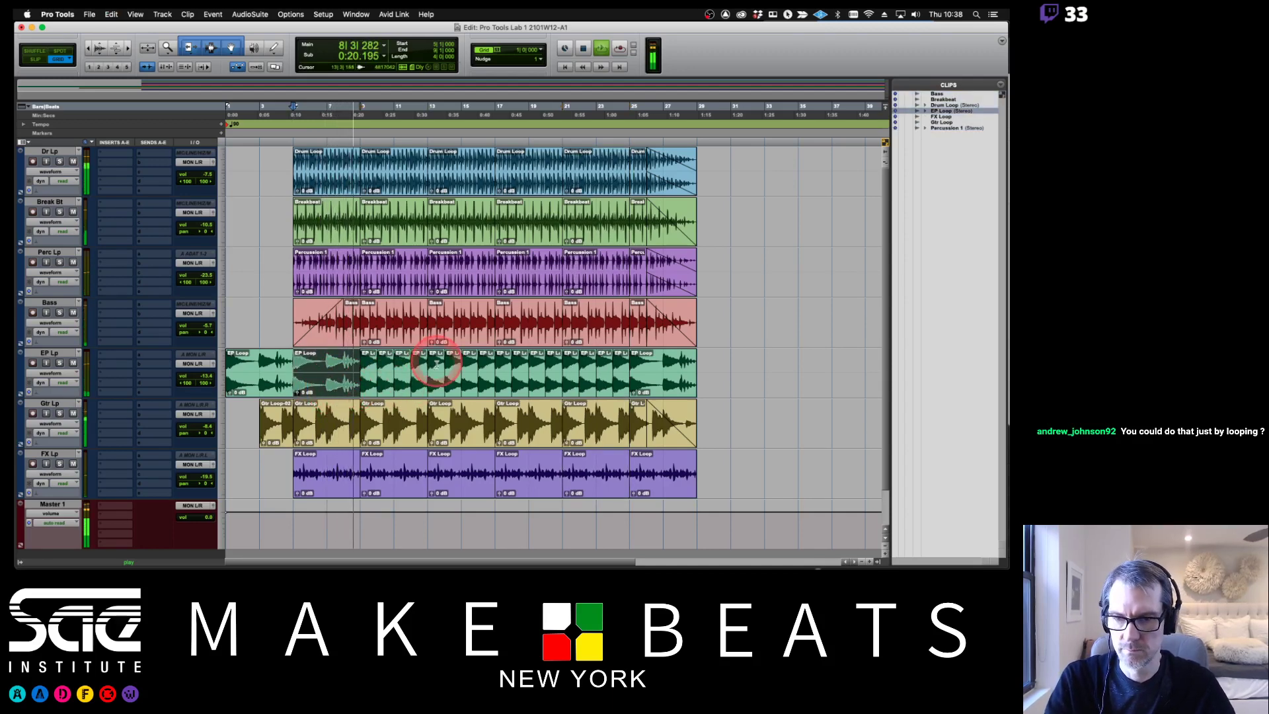
pyautogui.click(436, 364)
pyautogui.press('super+v')
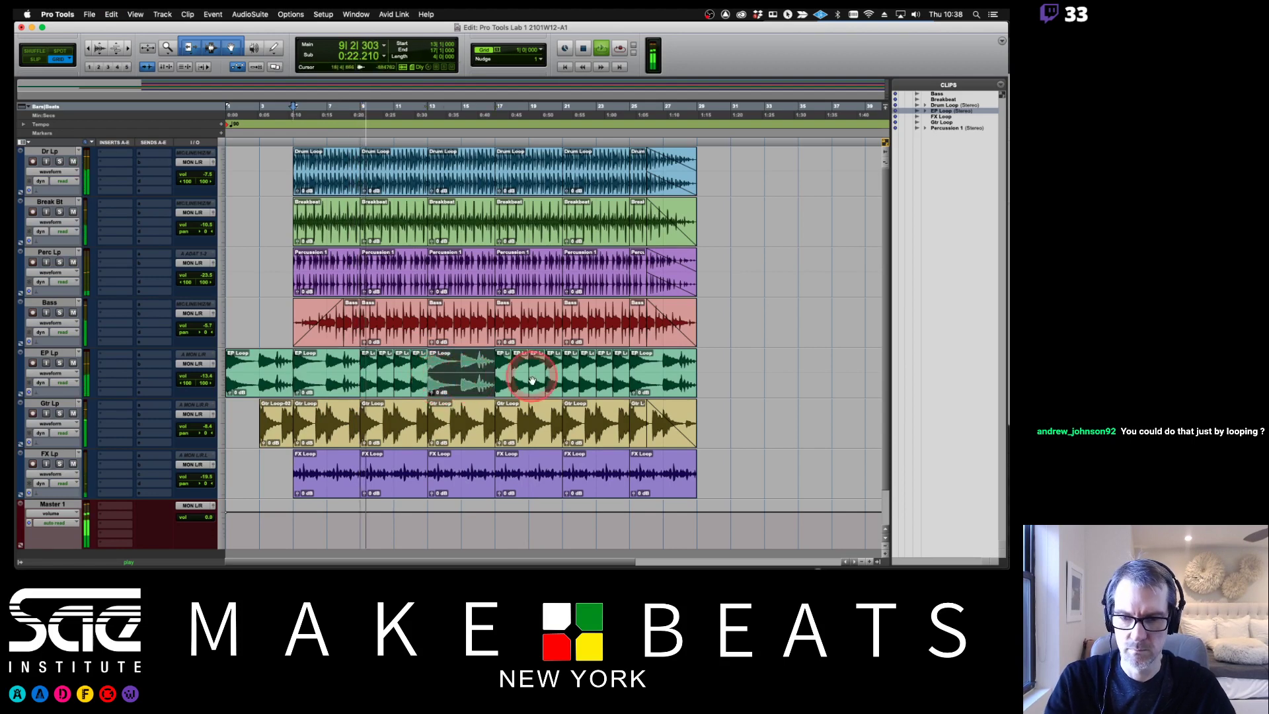
pyautogui.click(567, 374)
pyautogui.press('super+v')
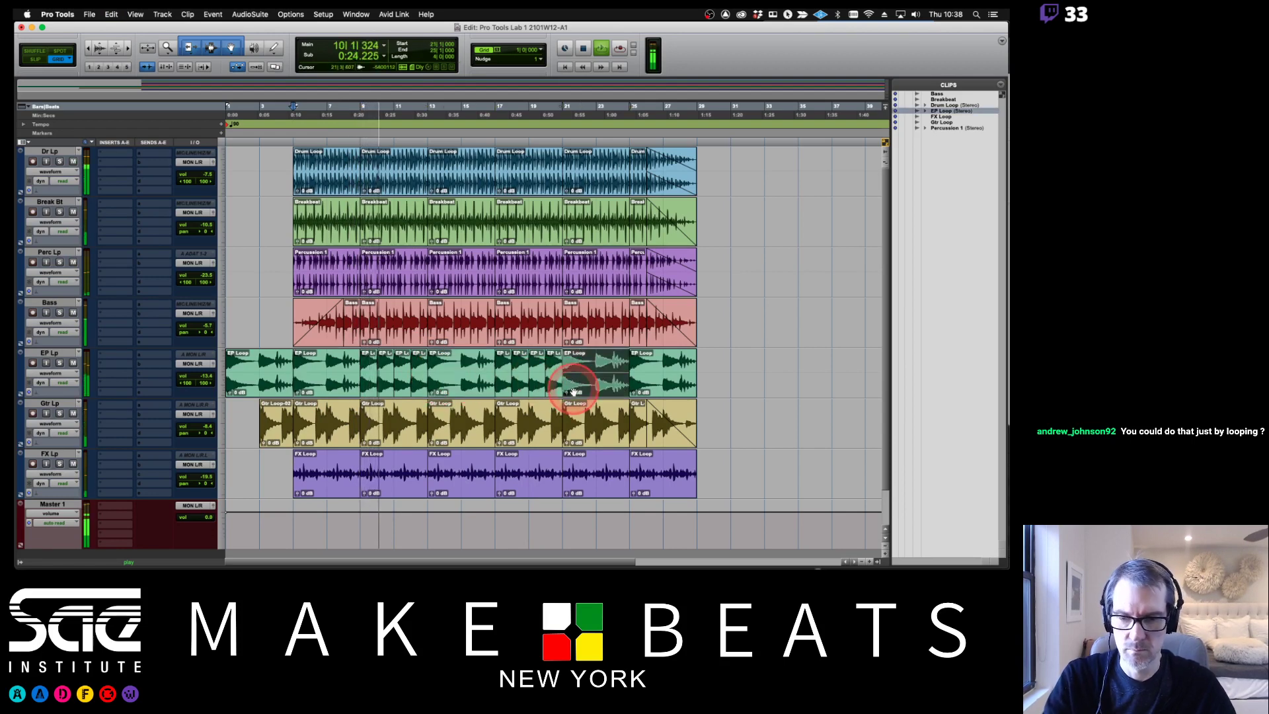
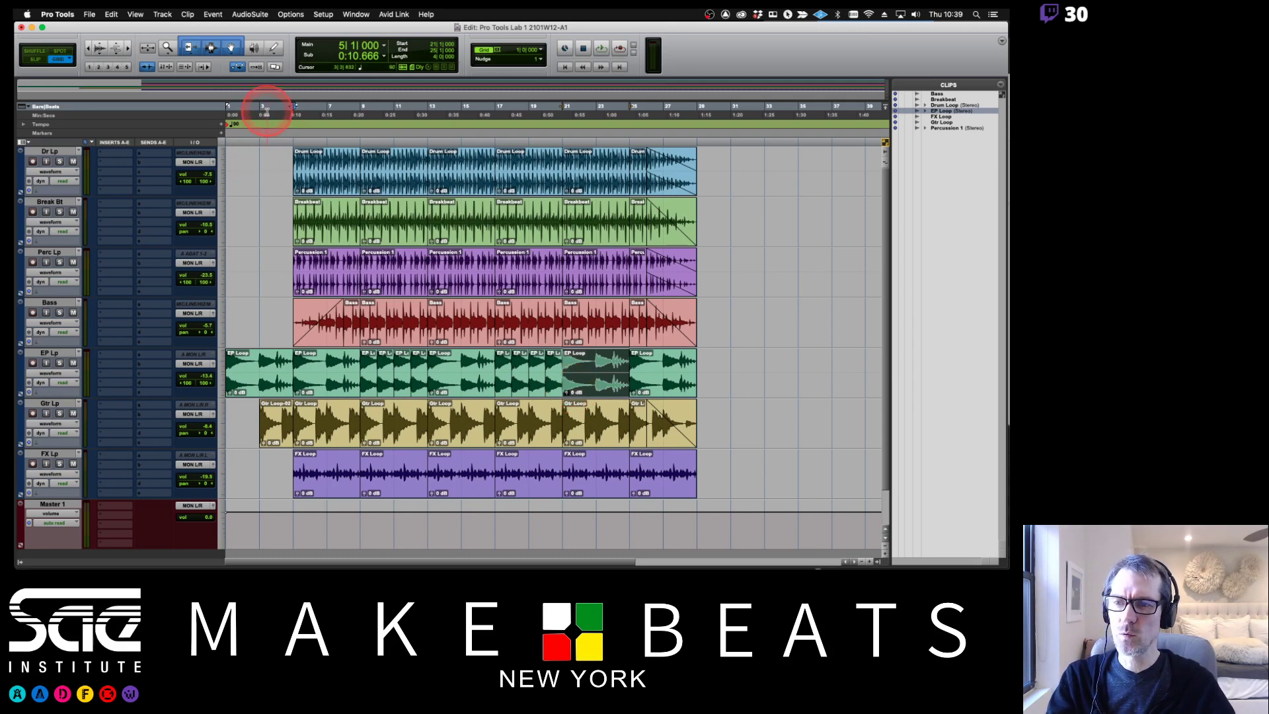
# Step: Delete the Drum Loop clips at bars 9 and 17 from the Dr Lp track
pyautogui.scroll(-1, 493, 278)
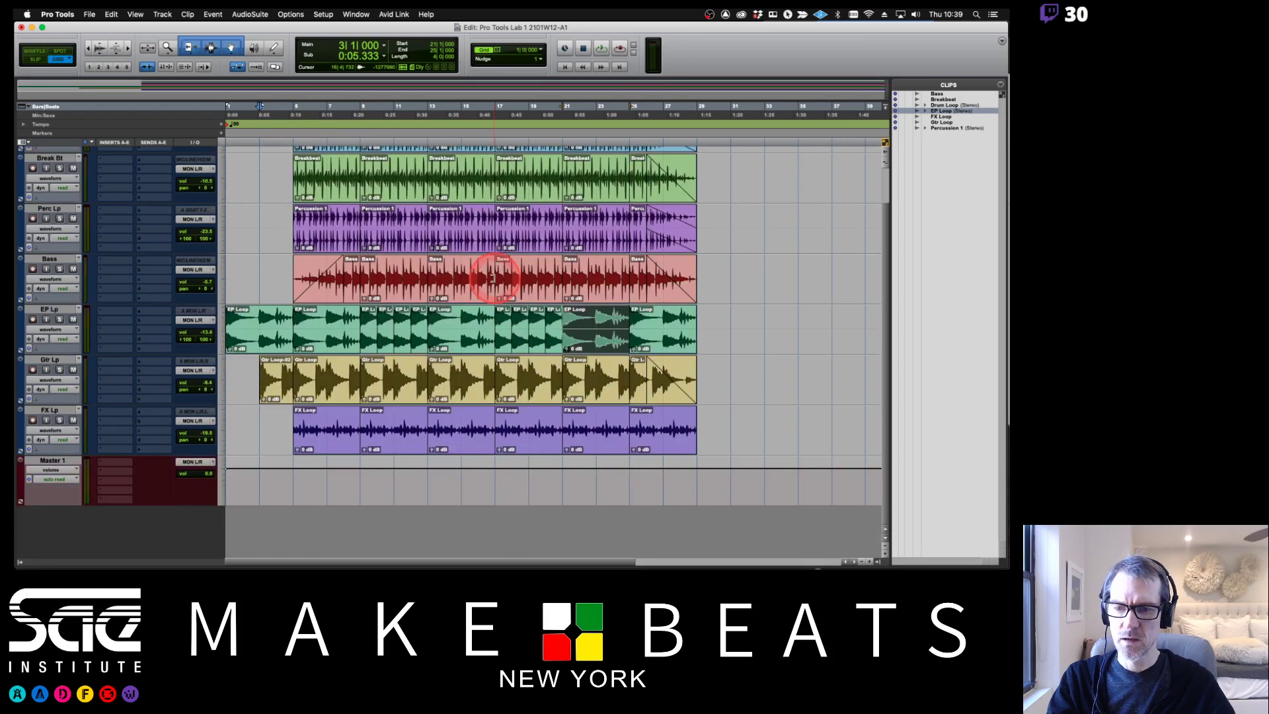
pyautogui.scroll(1, 493, 277)
pyautogui.click(418, 184)
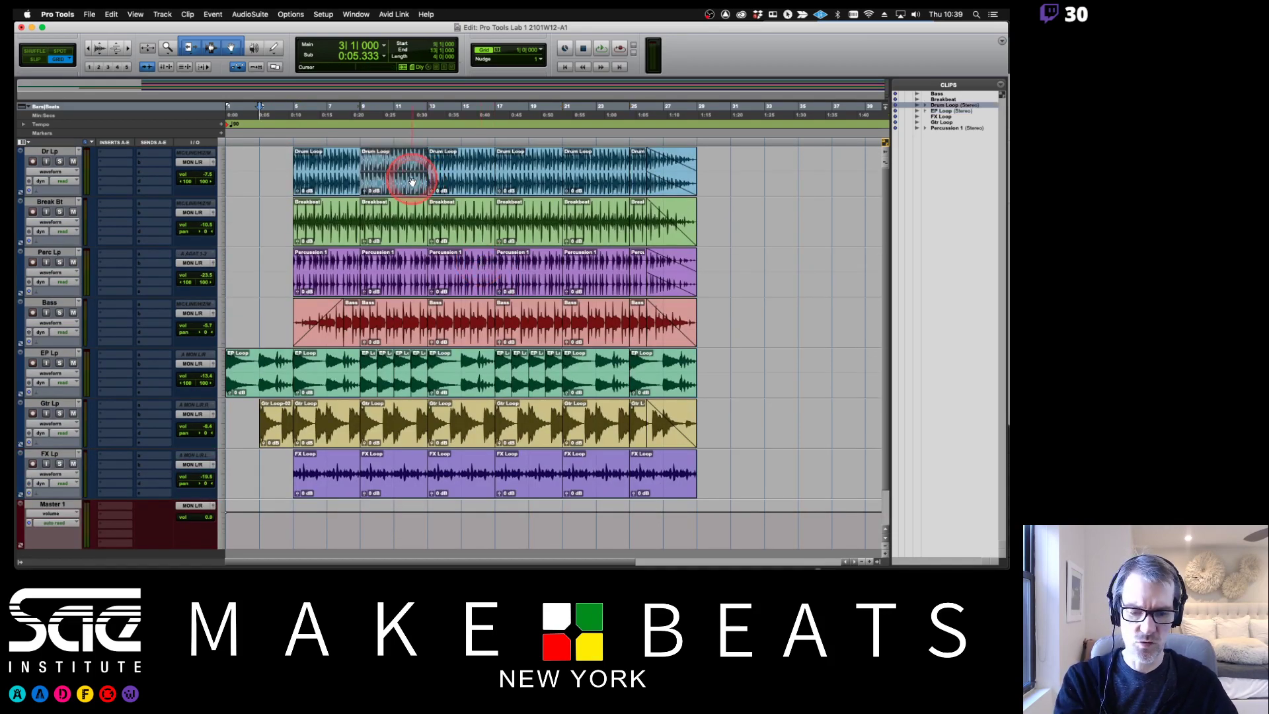
pyautogui.press('Delete')
pyautogui.click(516, 178)
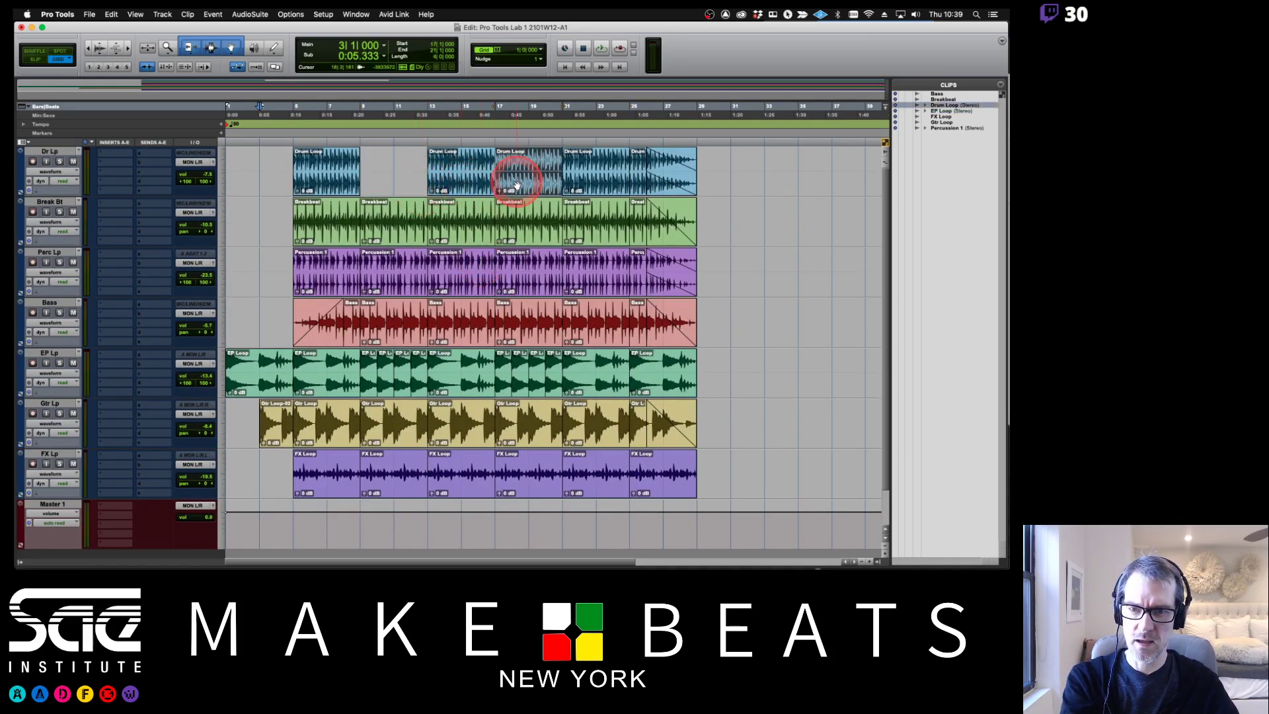
pyautogui.press('Delete')
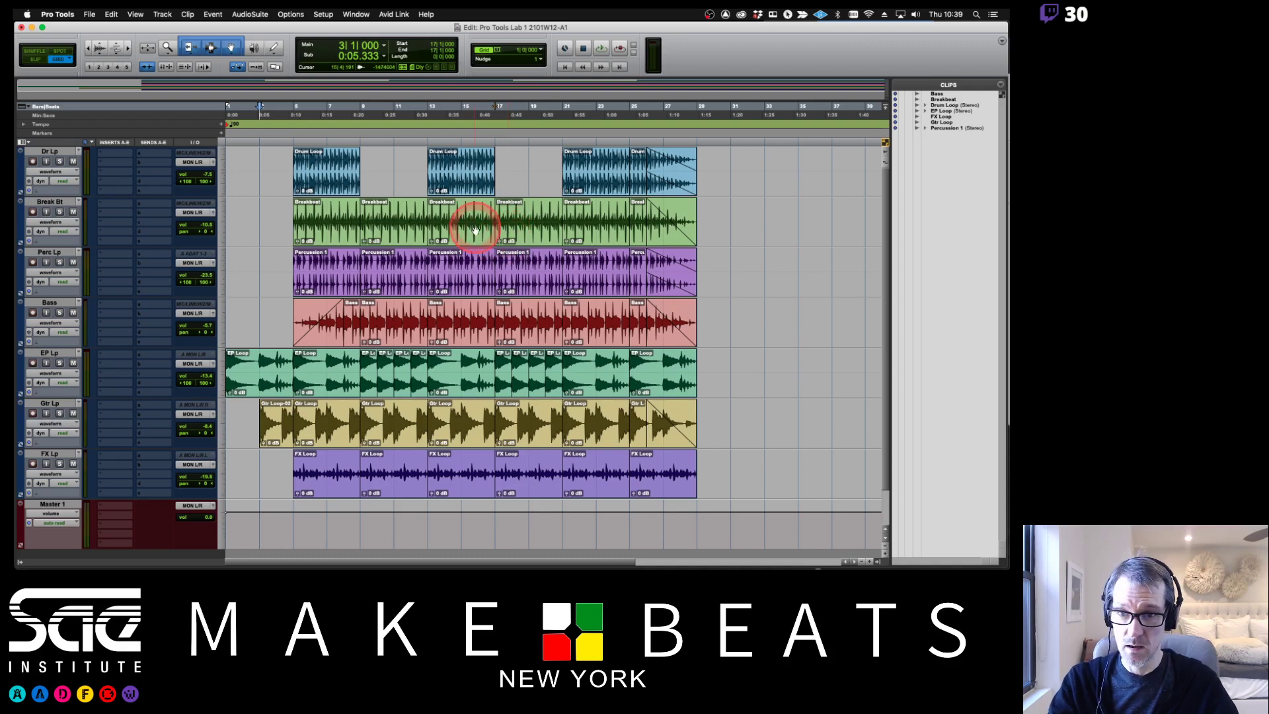
# Step: Delete the Percussion 1 clip at bar 13 and the Bass clip at bar 17
pyautogui.click(460, 281)
pyautogui.press('Delete')
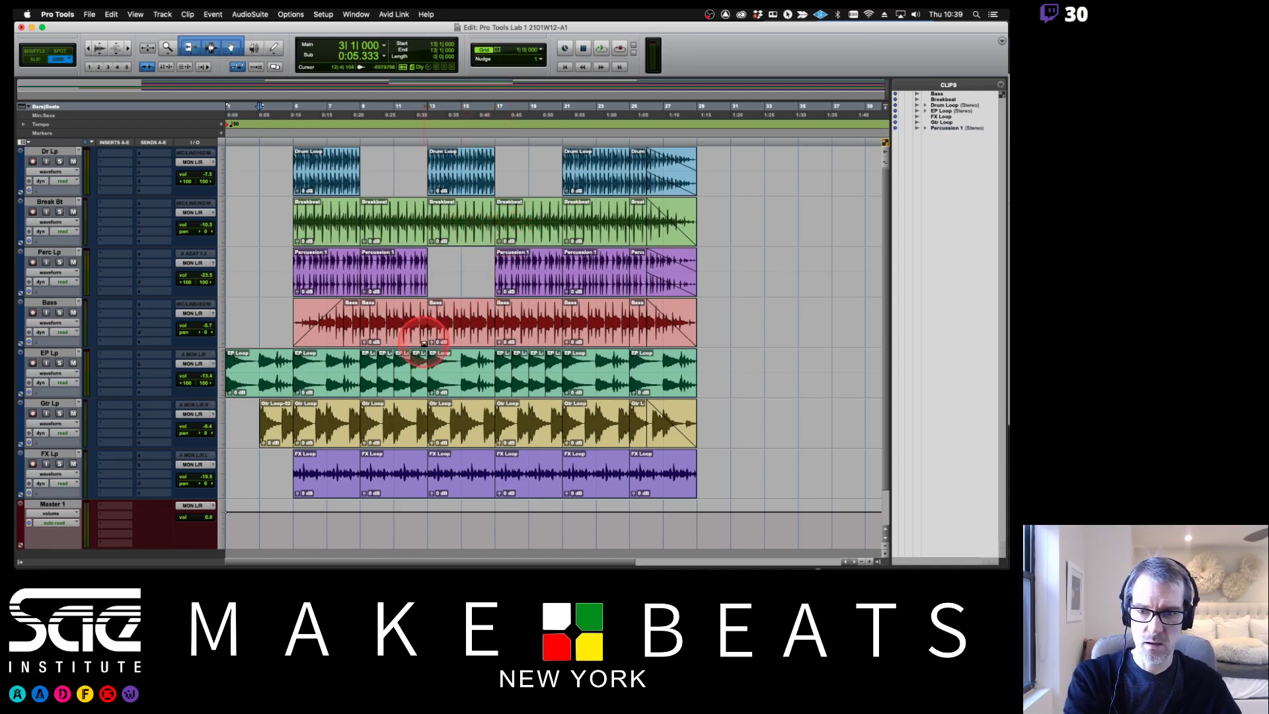
pyautogui.click(521, 340)
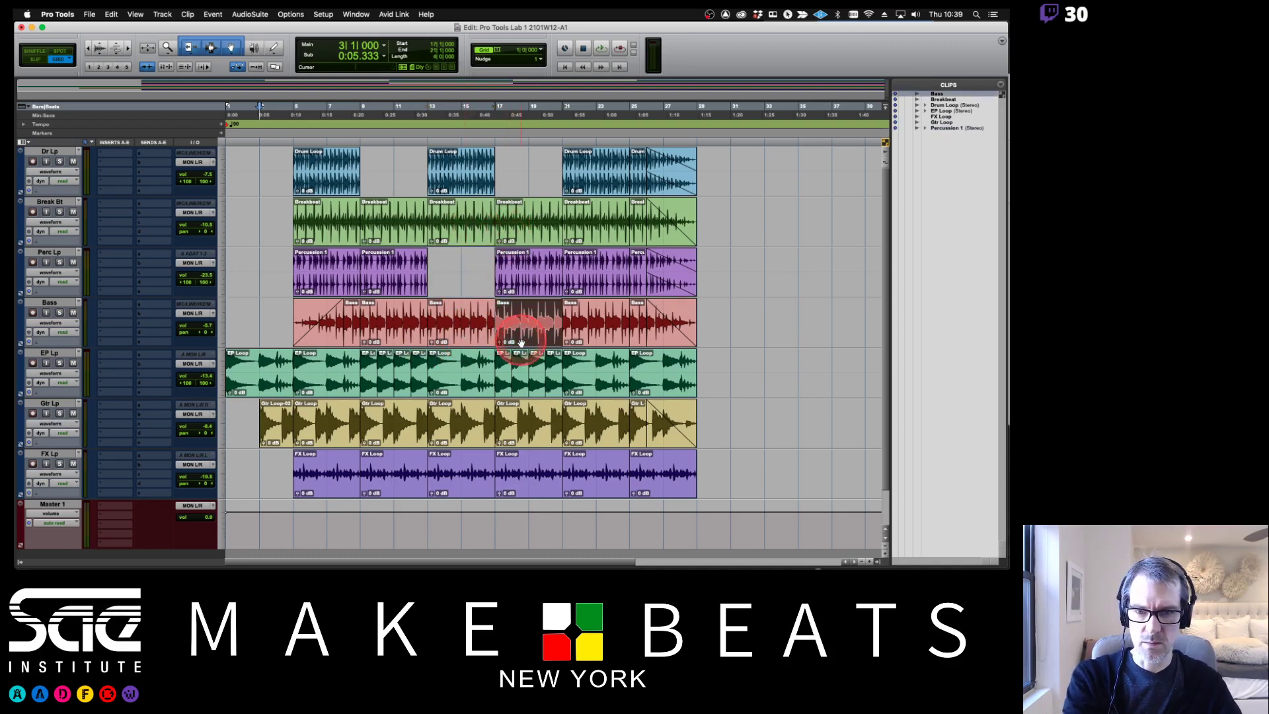
pyautogui.press('Delete')
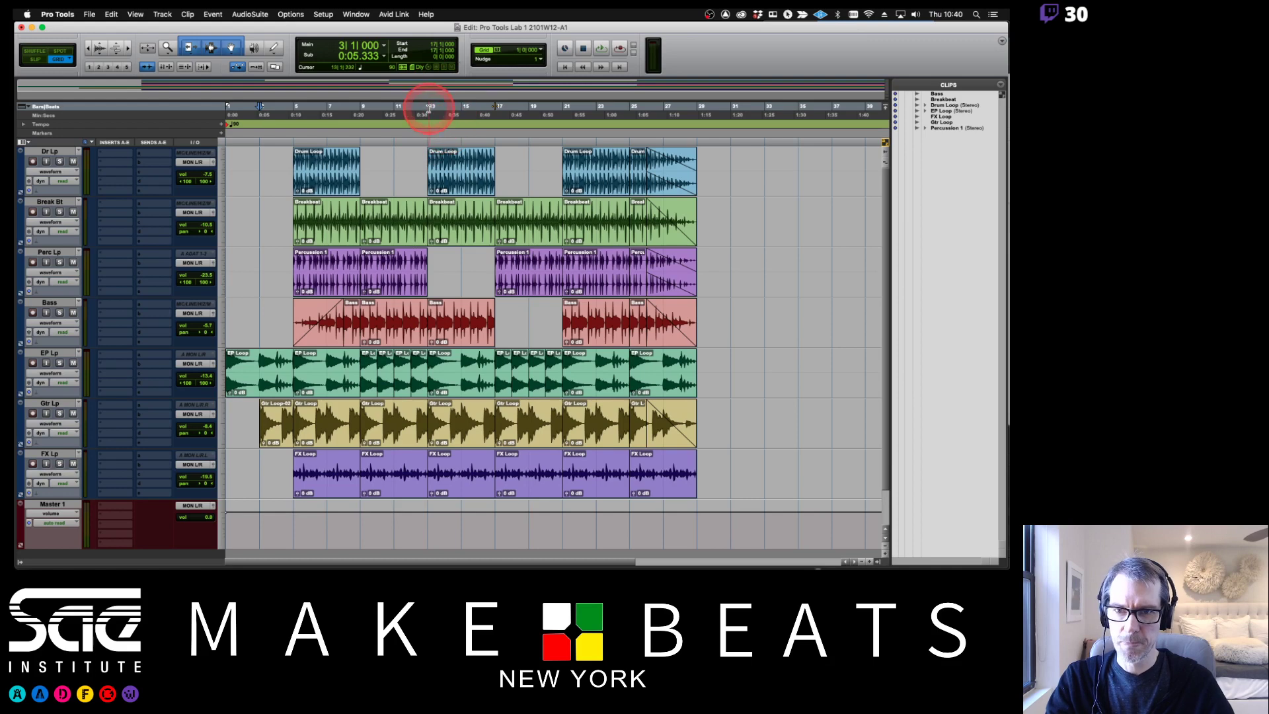
# Step: Duplicate the first bar of the Gtr Loop clip at bar 13 three times up to bar 17, and audition it from bar 13
pyautogui.press('t')
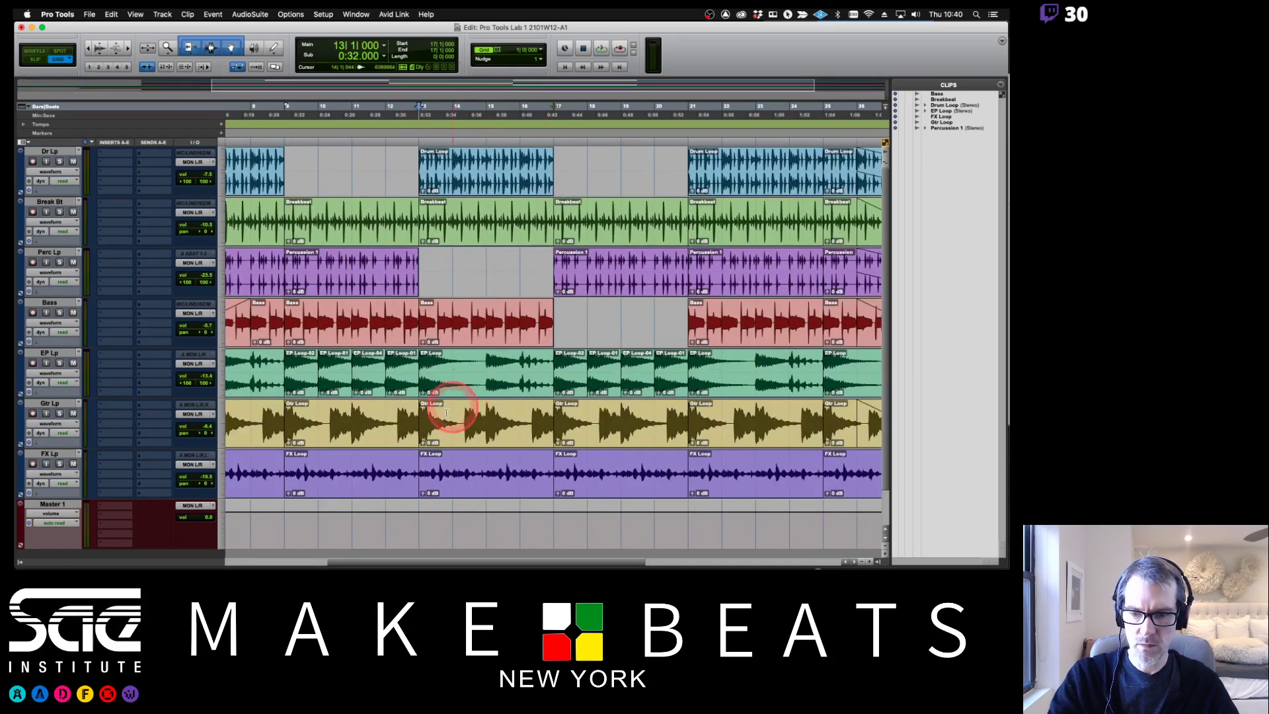
pyautogui.moveTo(448, 418); pyautogui.dragTo(425, 419)
pyautogui.press('super+d')
pyautogui.press('super+d')
pyautogui.press('super+d')
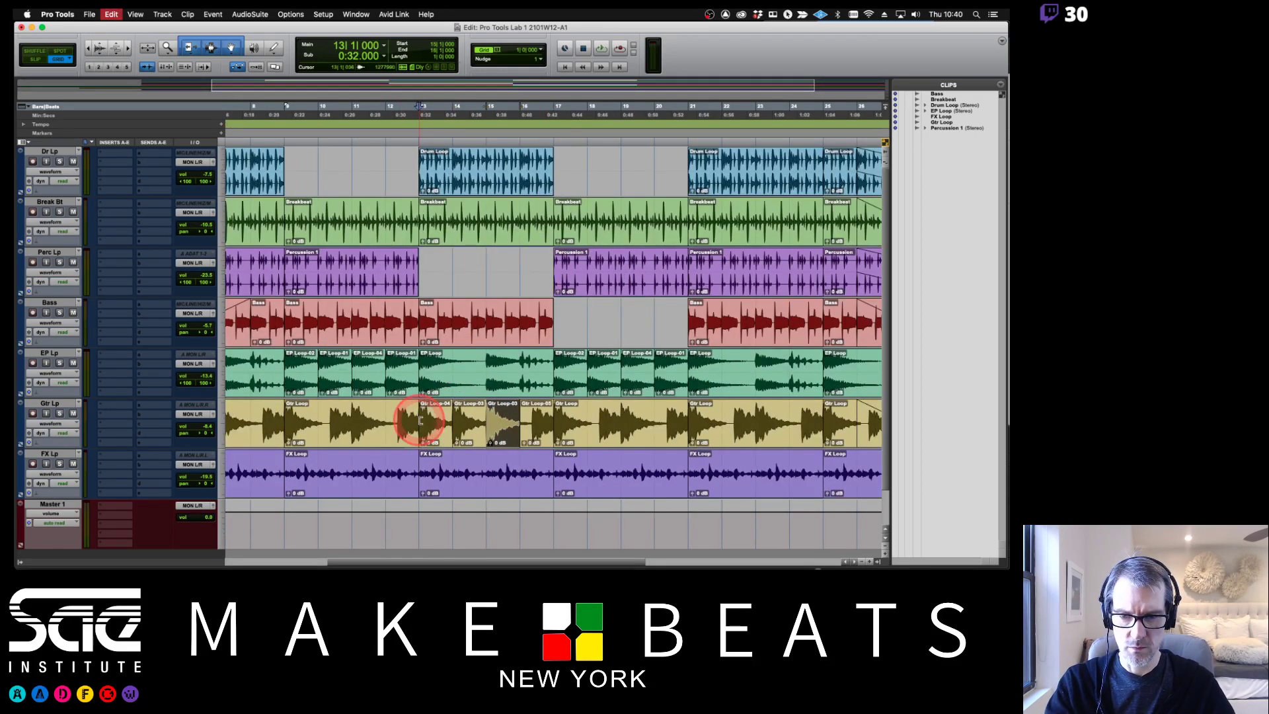
pyautogui.press('space')
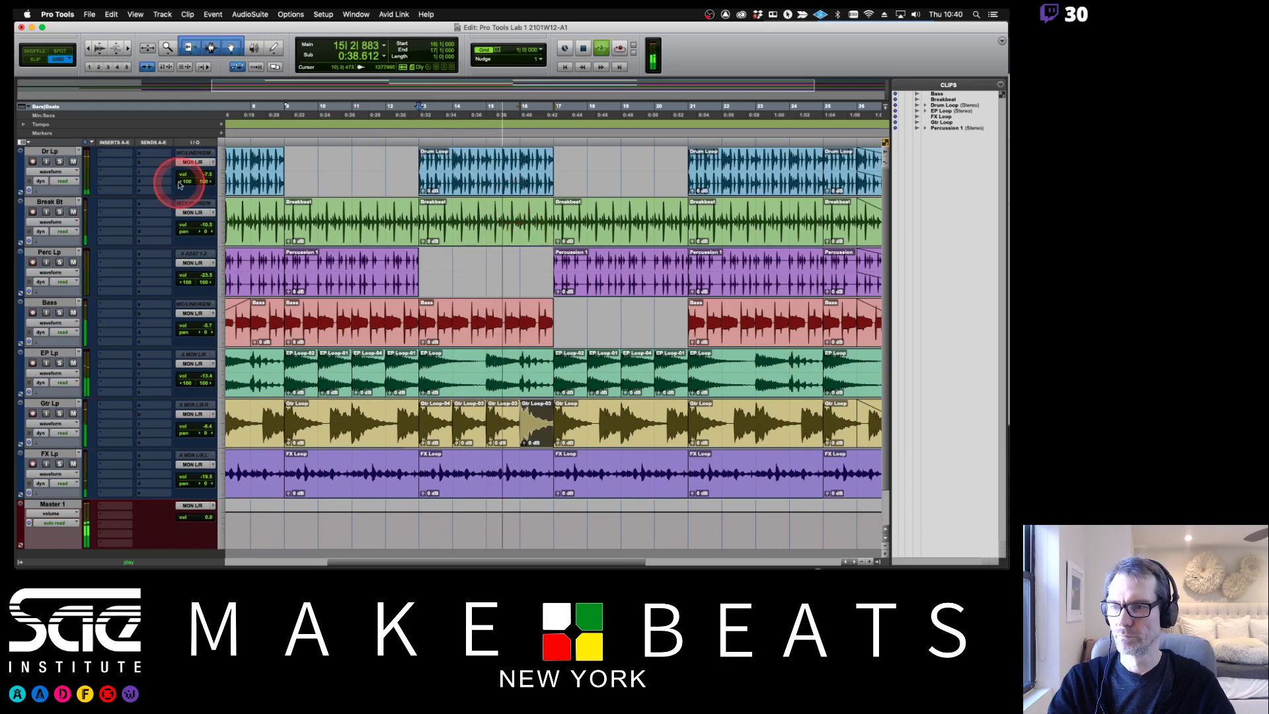
pyautogui.press('space')
# Step: Insert the stereo AIR Vintage Filter plug-in on the first insert of the Dr Lp track
pyautogui.click(120, 158)
pyautogui.moveTo(152, 153)
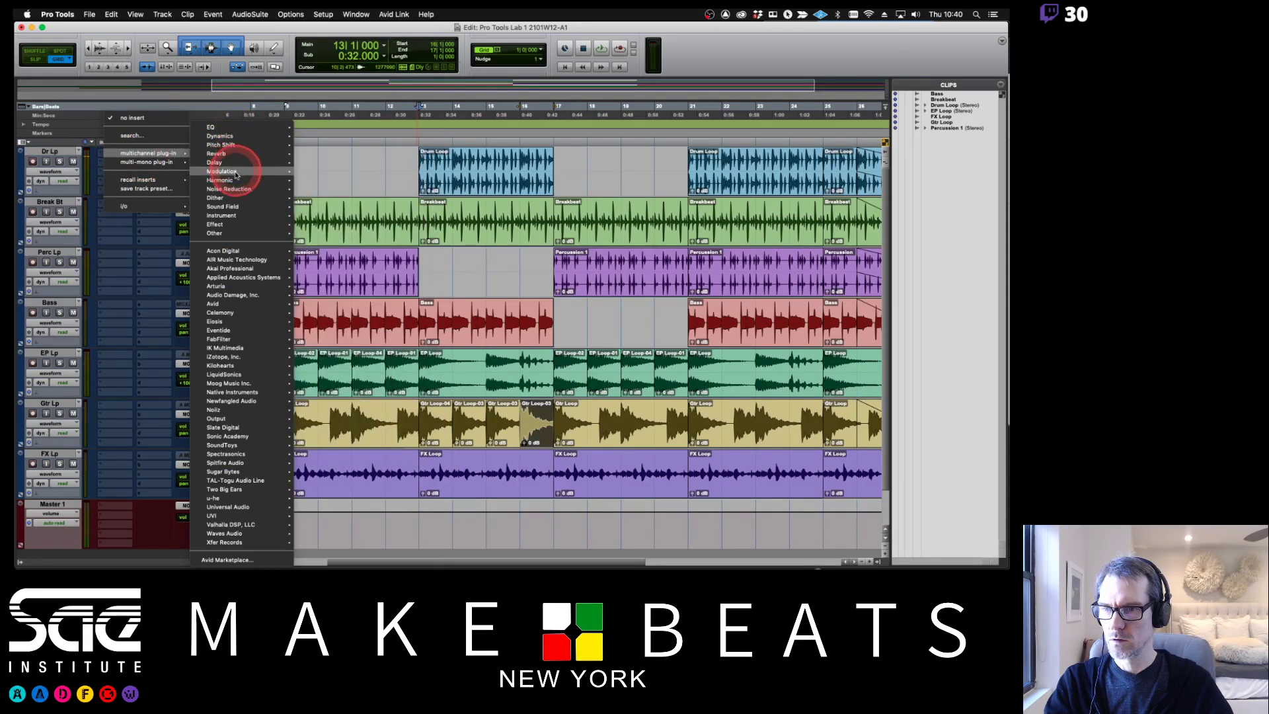
pyautogui.moveTo(236, 172)
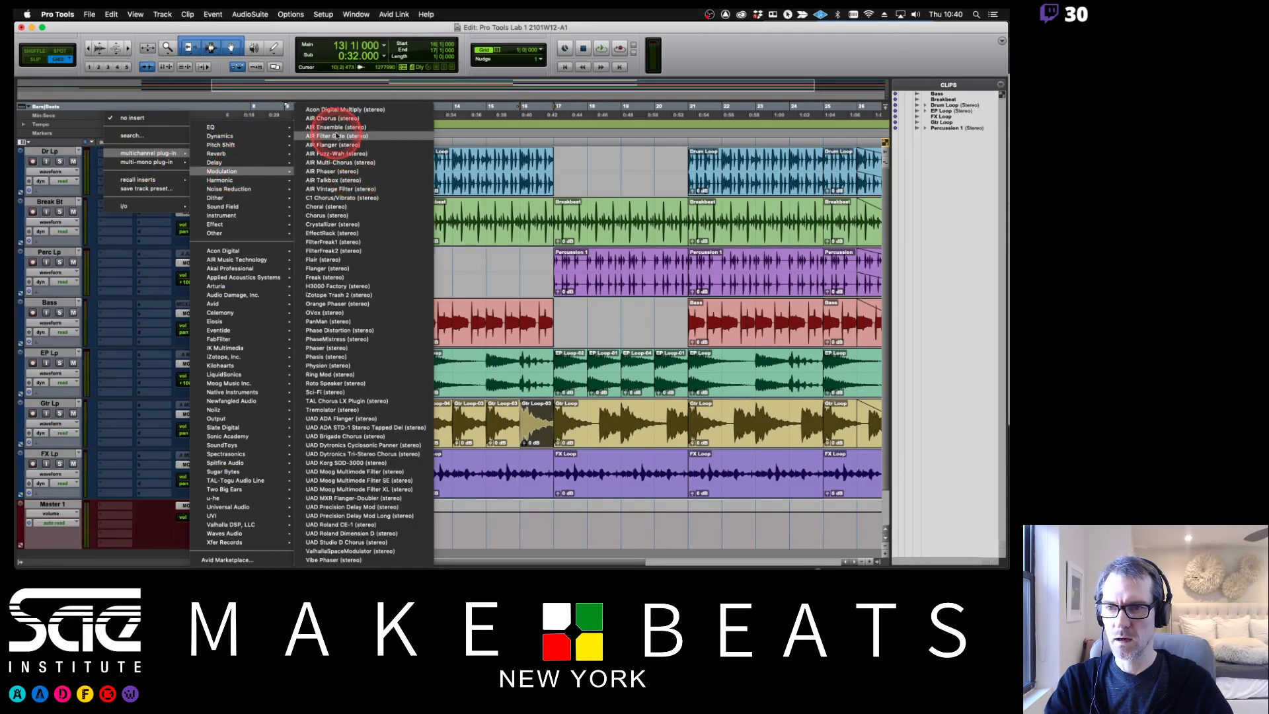
pyautogui.click(337, 191)
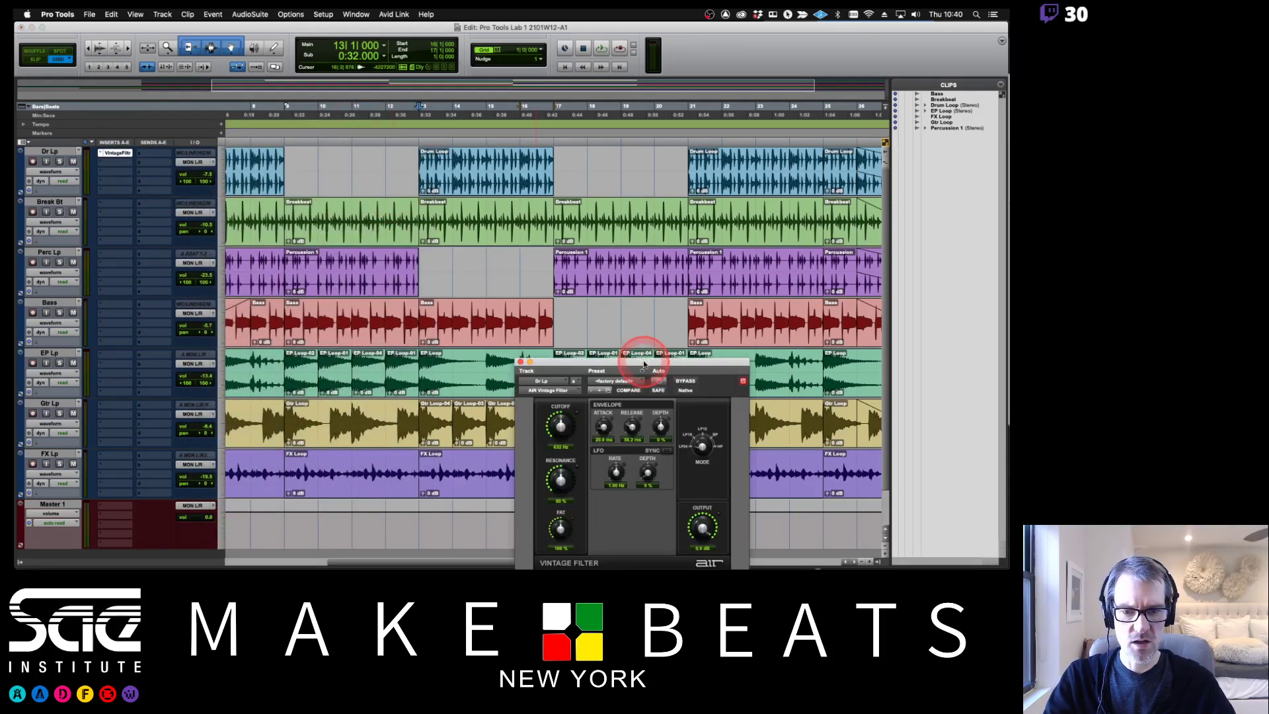
# Step: Enable Cutoff automation in the Dr Lp track's AIR Vintage Filter, with Resonance at 0% and Cutoff at 20.0 kHz
pyautogui.moveTo(644, 363); pyautogui.dragTo(711, 232)
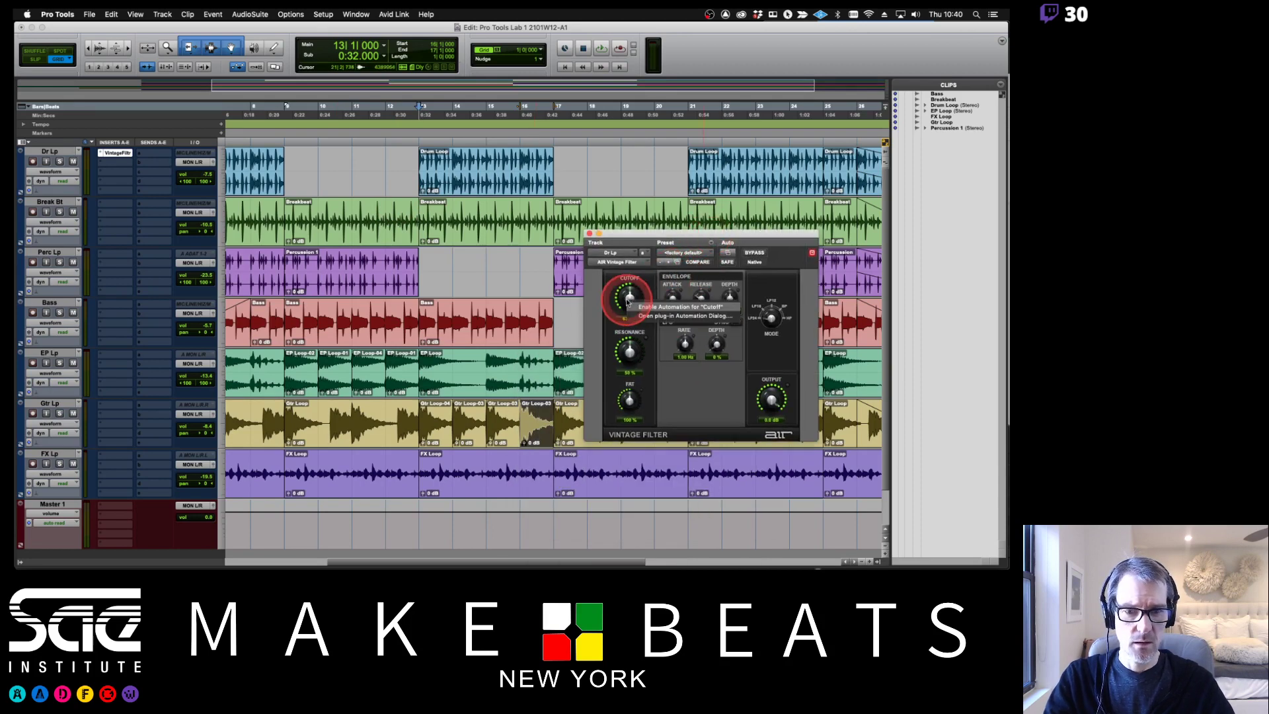
pyautogui.moveTo(629, 347); pyautogui.dragTo(619, 444)
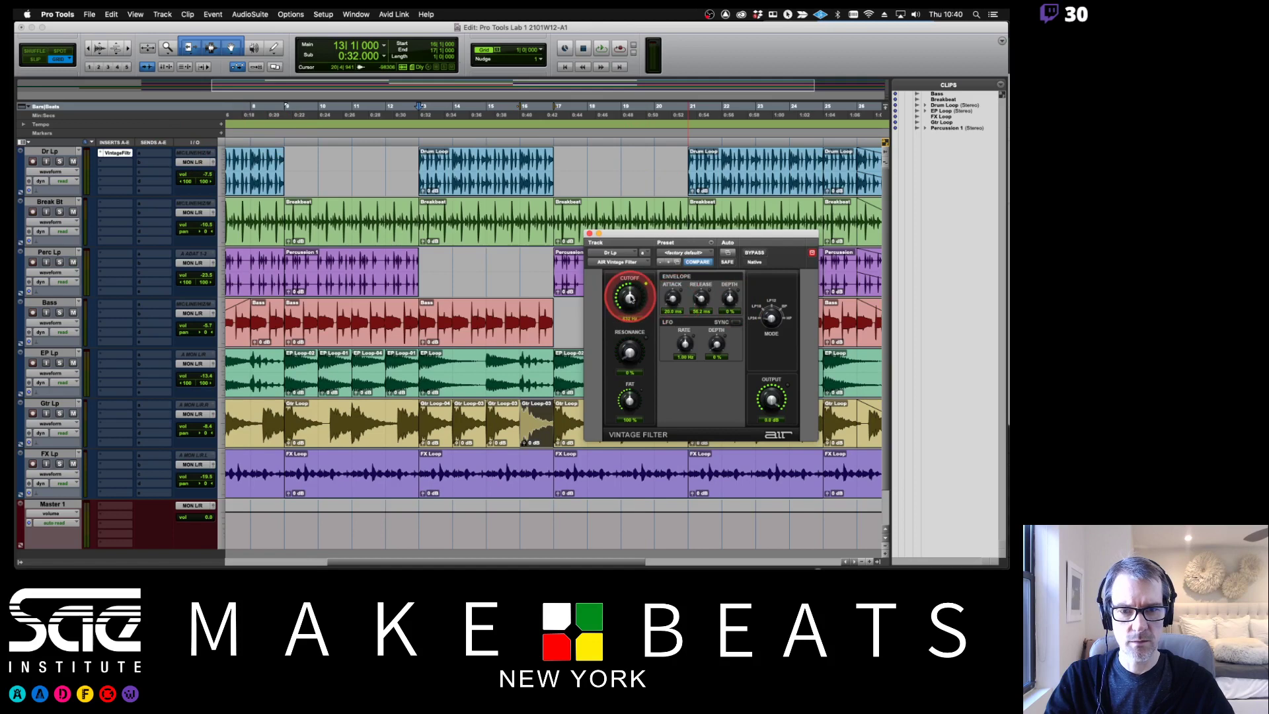
pyautogui.moveTo(629, 298); pyautogui.dragTo(629, 212)
# Step: Show the Dr Lp track's filter Cutoff automation, draw a falling ramp from bar 13 to bar 17, and audition it
pyautogui.moveTo(51, 172); pyautogui.dragTo(137, 221)
pyautogui.click(535, 170)
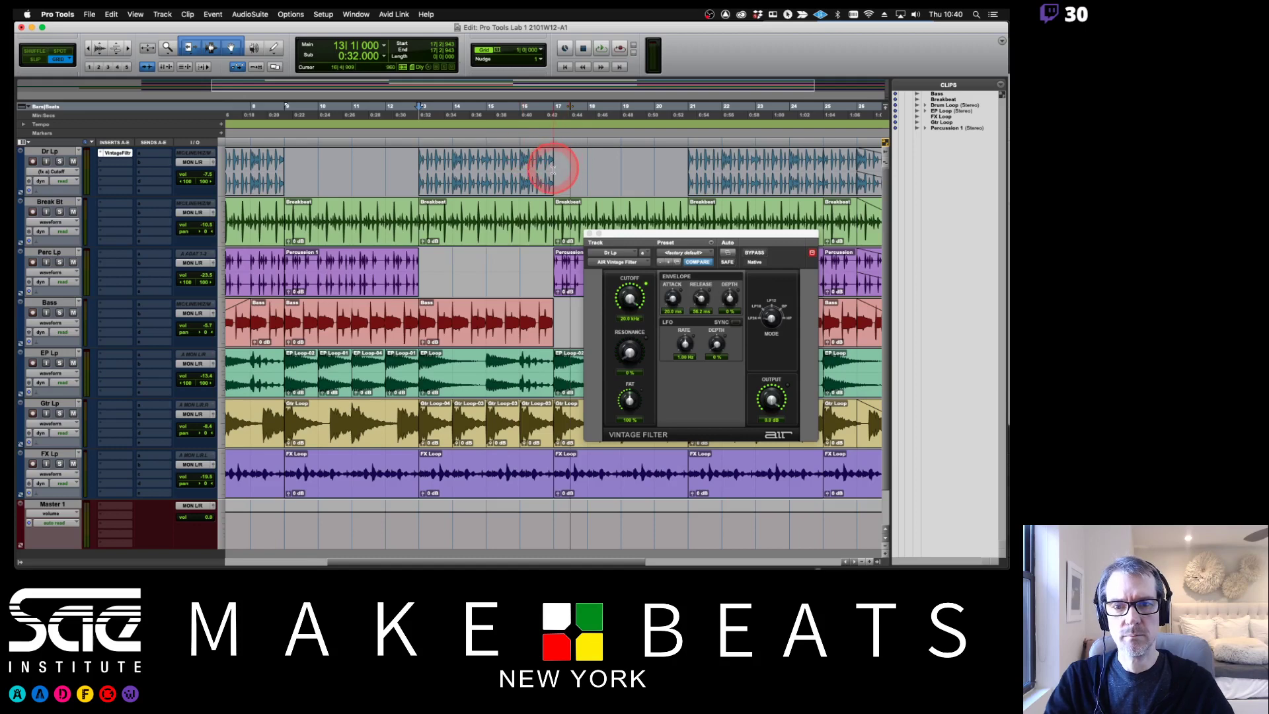
pyautogui.moveTo(547, 161); pyautogui.dragTo(423, 172)
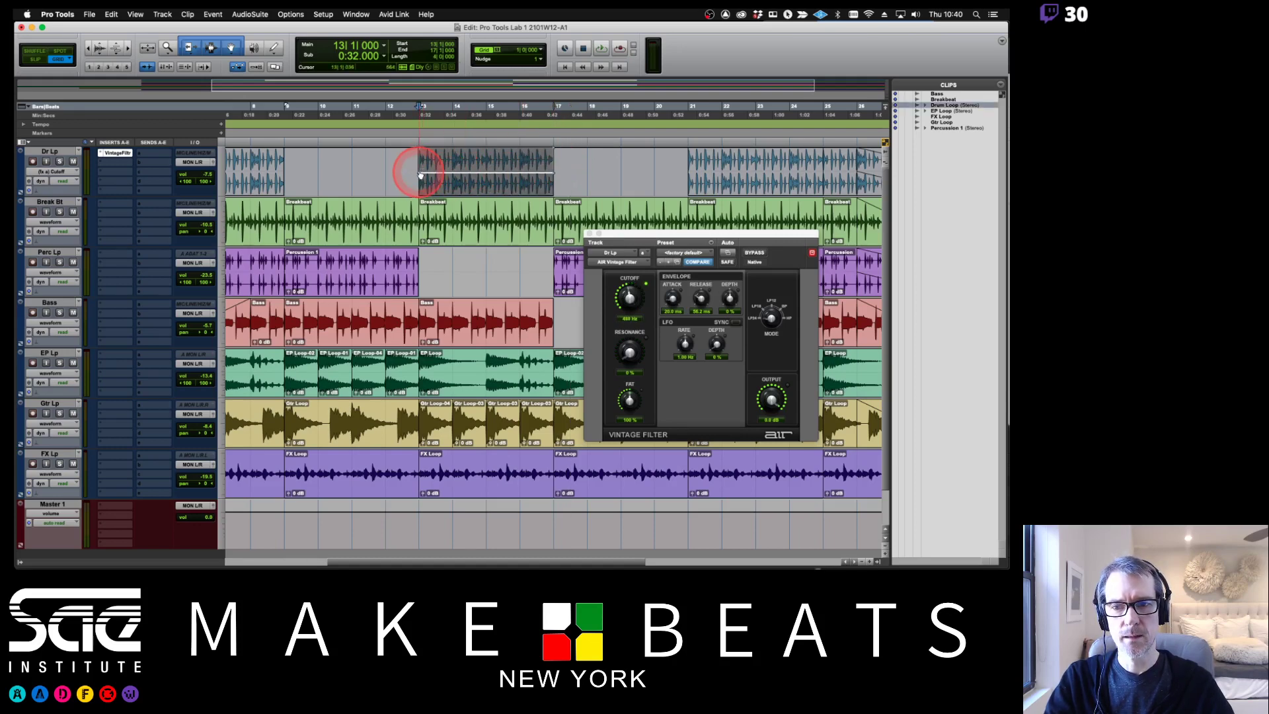
pyautogui.keyDown('alt'); pyautogui.click(420, 175); pyautogui.keyUp('alt')
pyautogui.press('space')
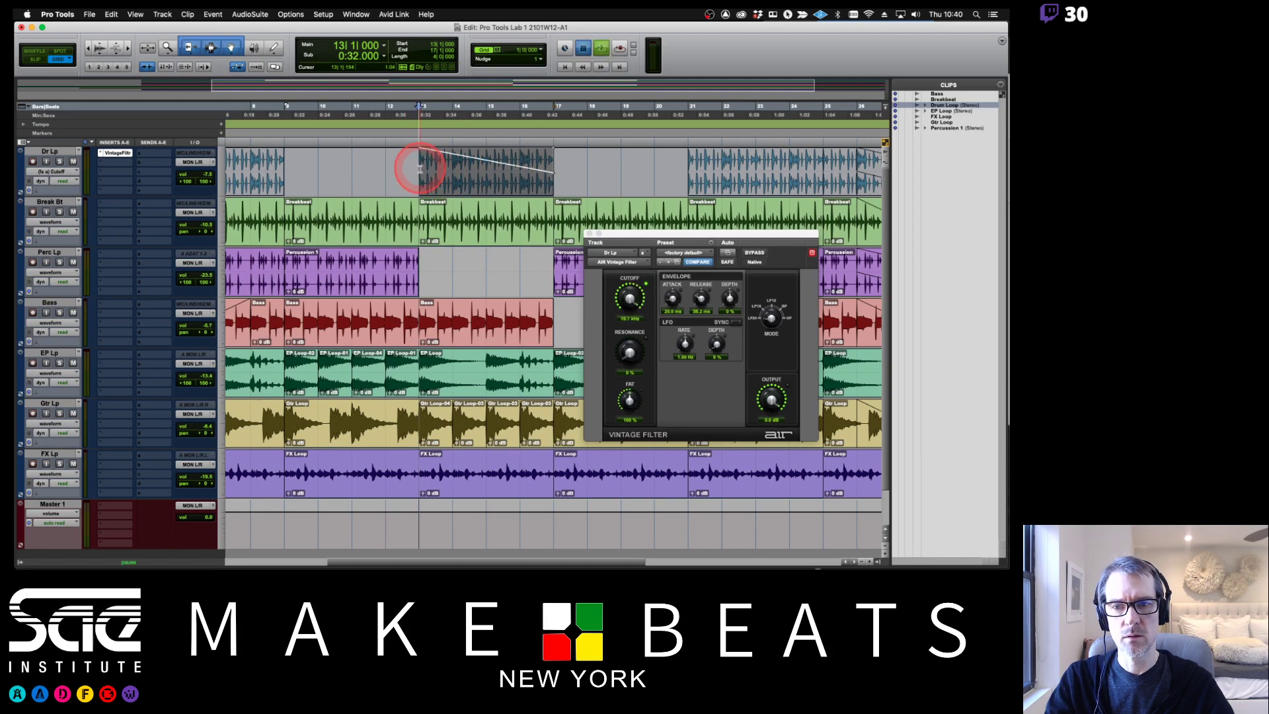
pyautogui.moveTo(556, 175); pyautogui.dragTo(556, 185)
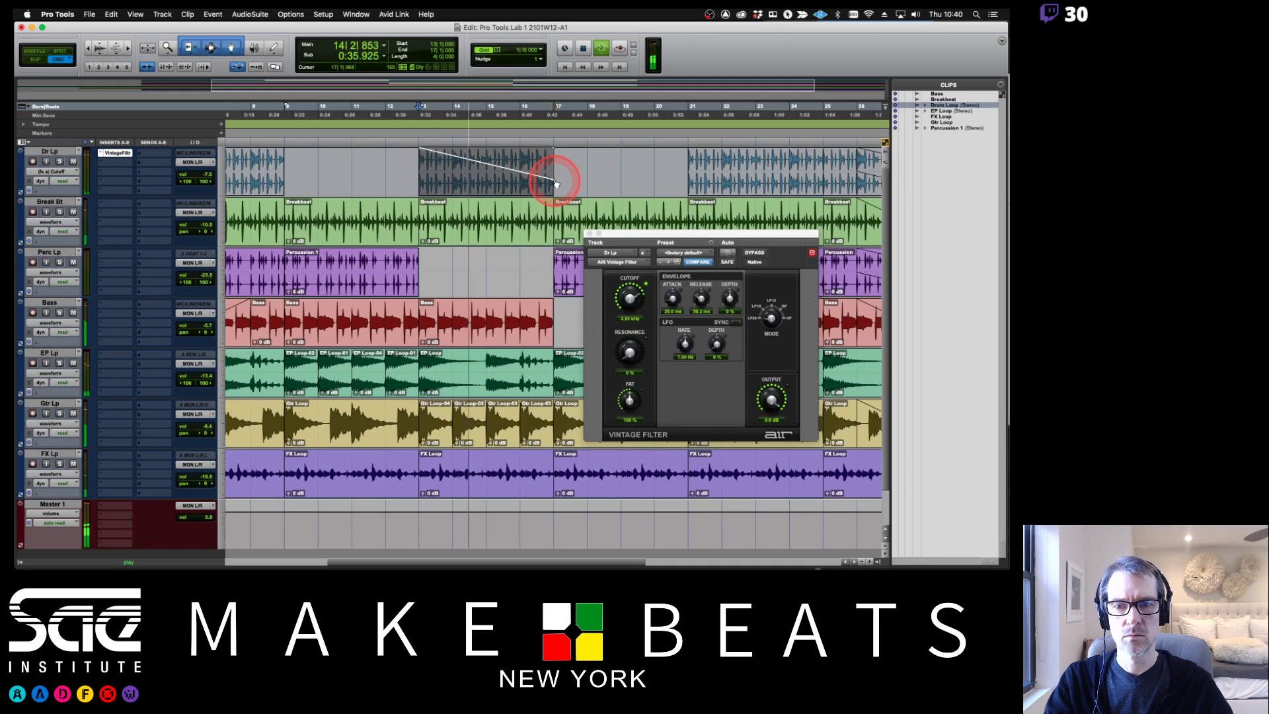
pyautogui.click(586, 171)
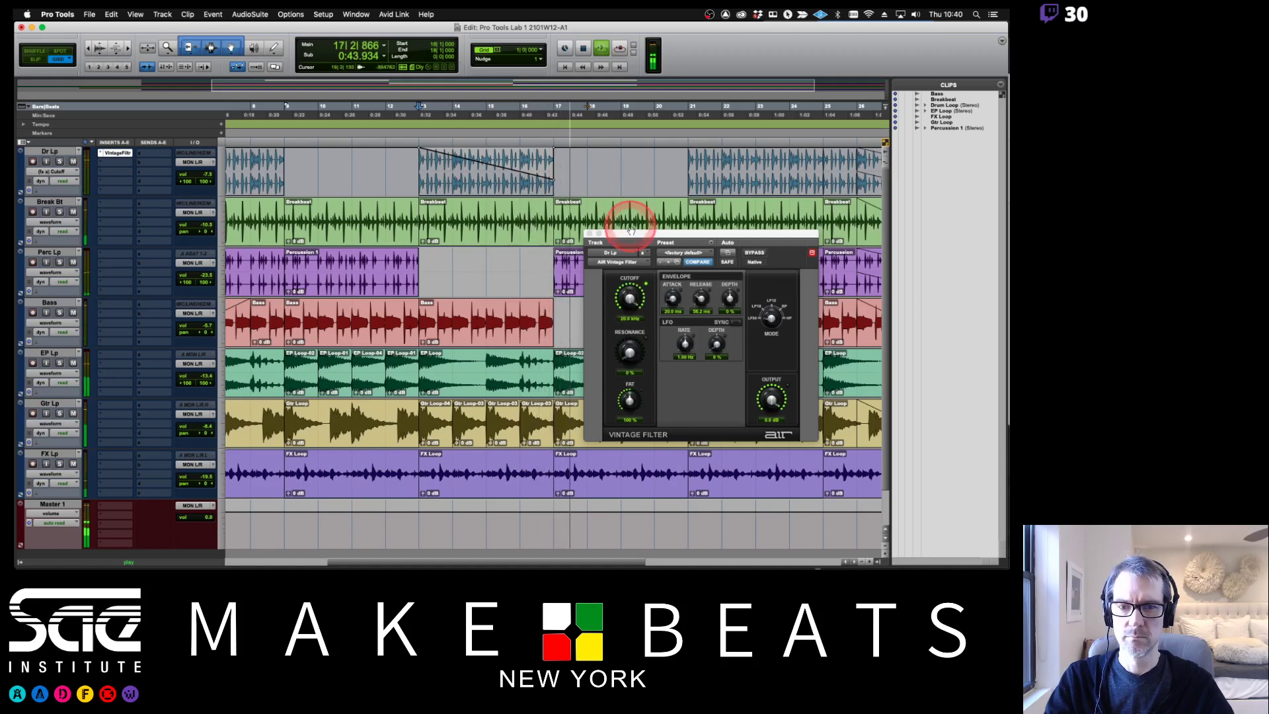
pyautogui.press('space')
# Step: Try to move the Dr Lp track's AIR Vintage Filter insert onto the first insert of the Break Bt track
pyautogui.click(590, 234)
pyautogui.moveTo(109, 154); pyautogui.dragTo(118, 209)
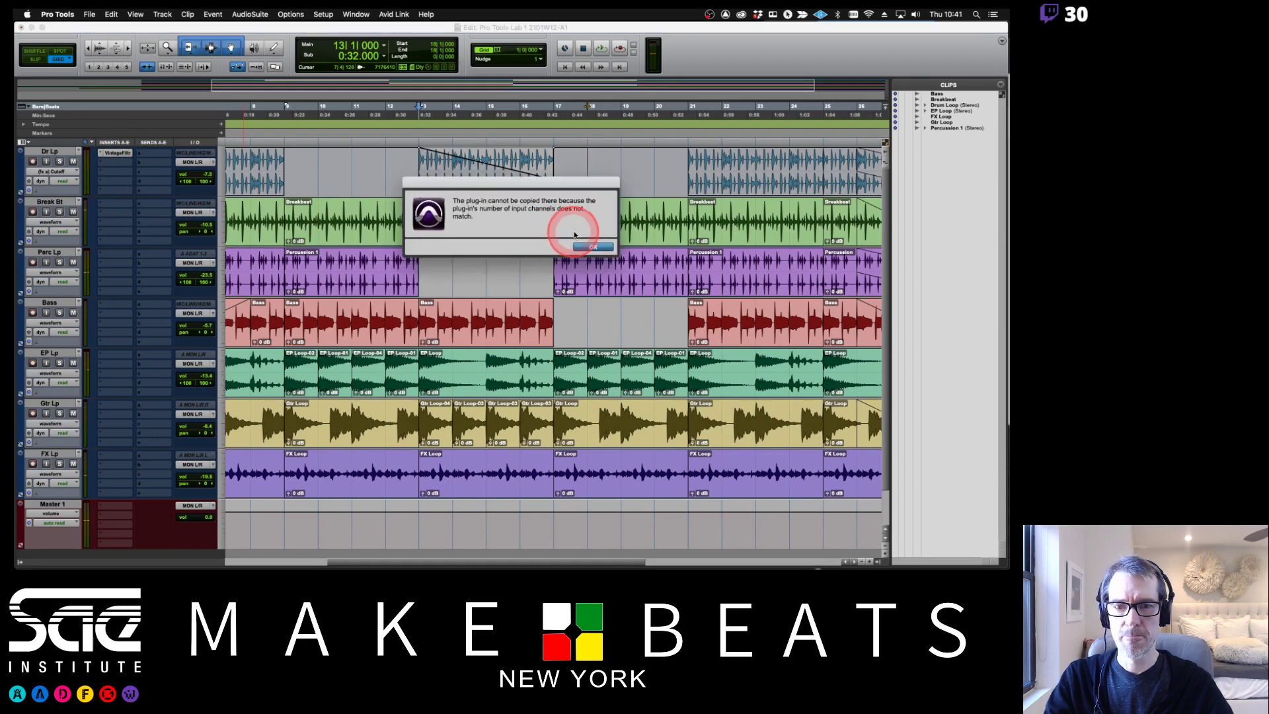
pyautogui.click(592, 247)
# Step: Insert the mono AIR Vintage Filter plug-in on the first insert of the Break Bt track
pyautogui.click(114, 205)
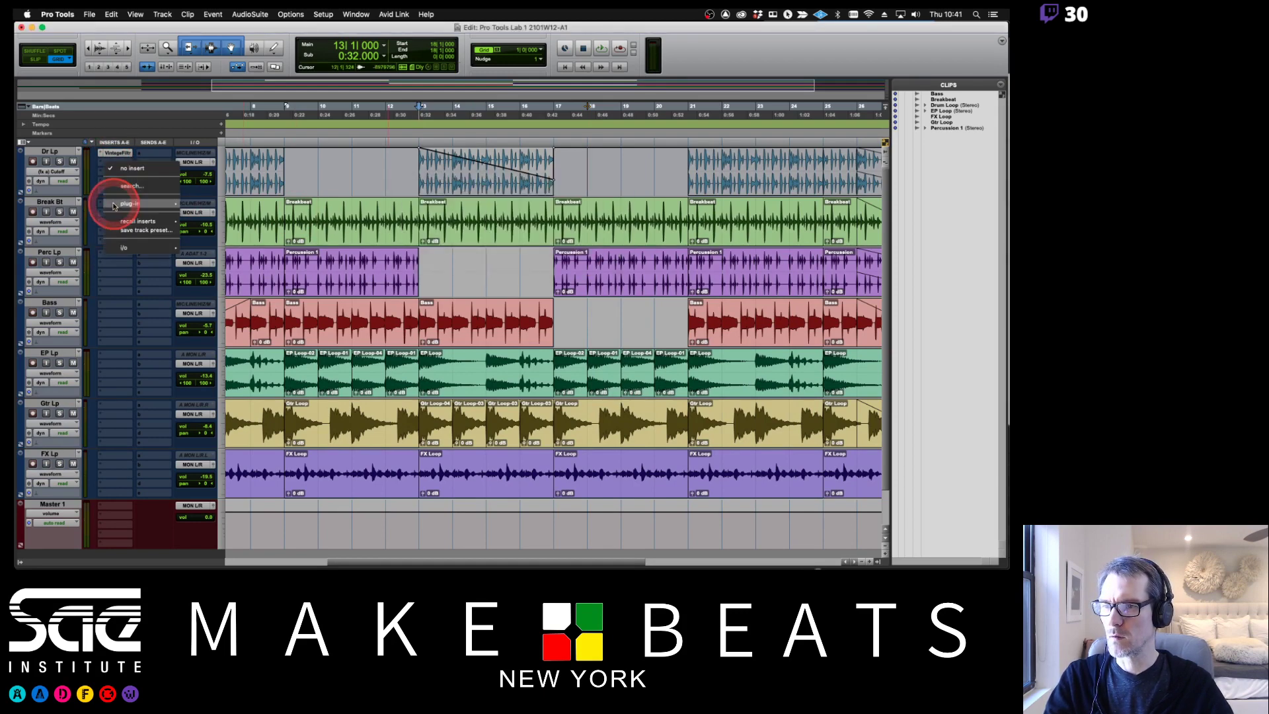
pyautogui.moveTo(113, 205)
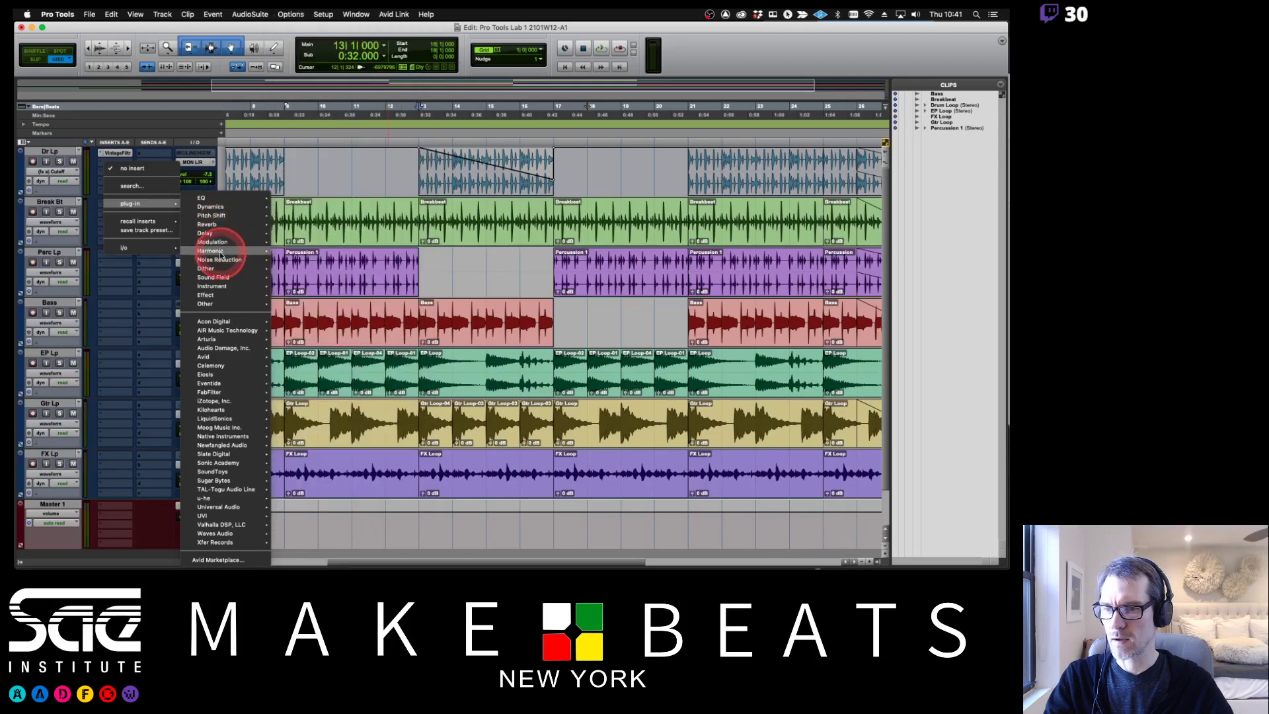
pyautogui.moveTo(224, 269)
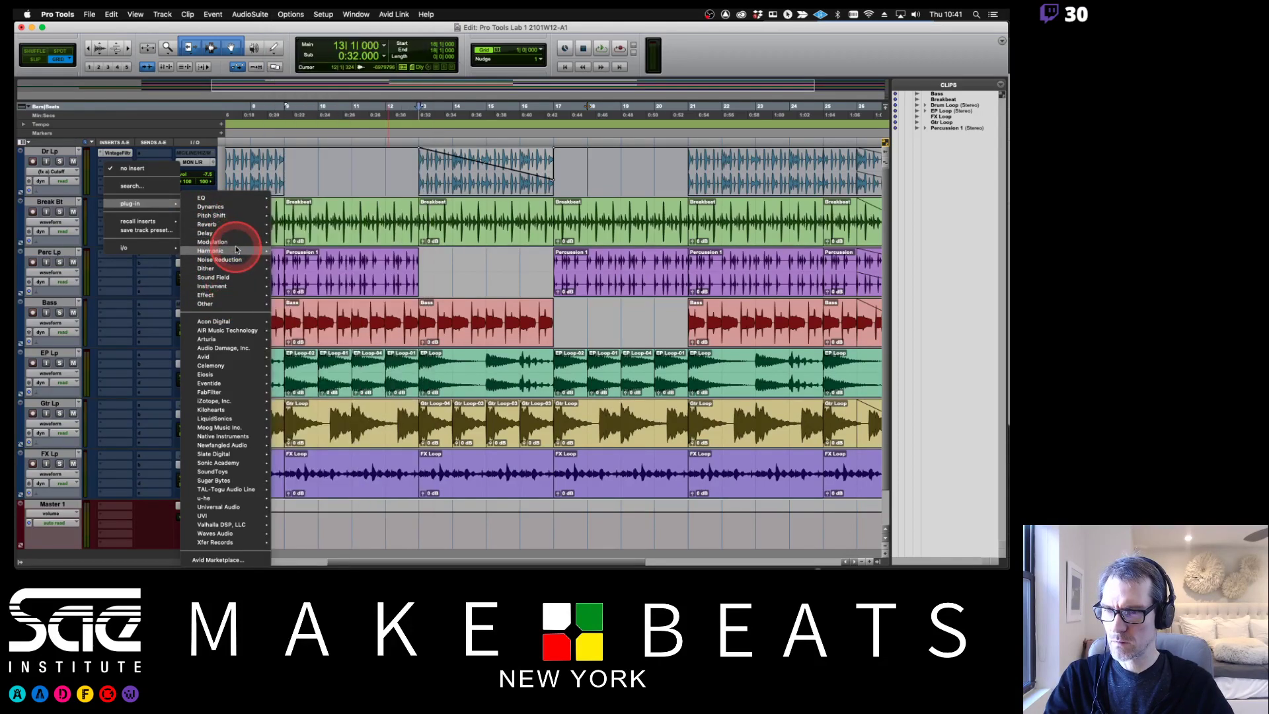
pyautogui.moveTo(227, 242)
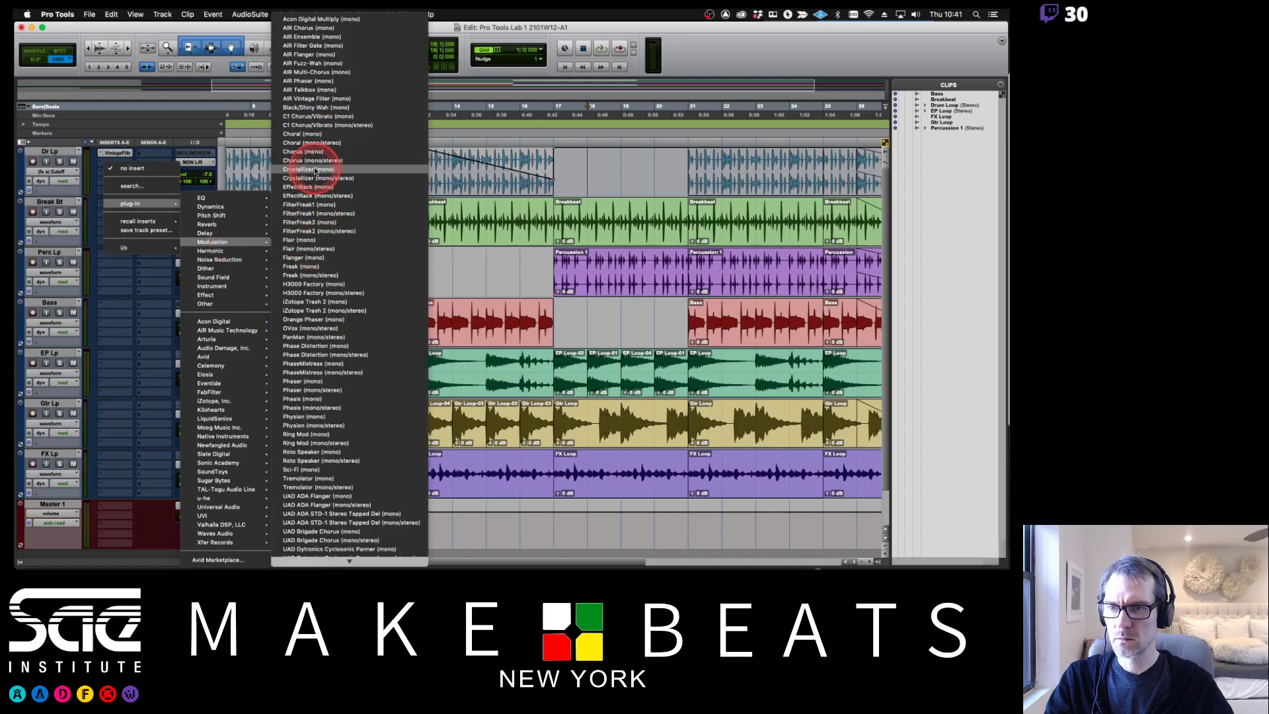
pyautogui.click(311, 100)
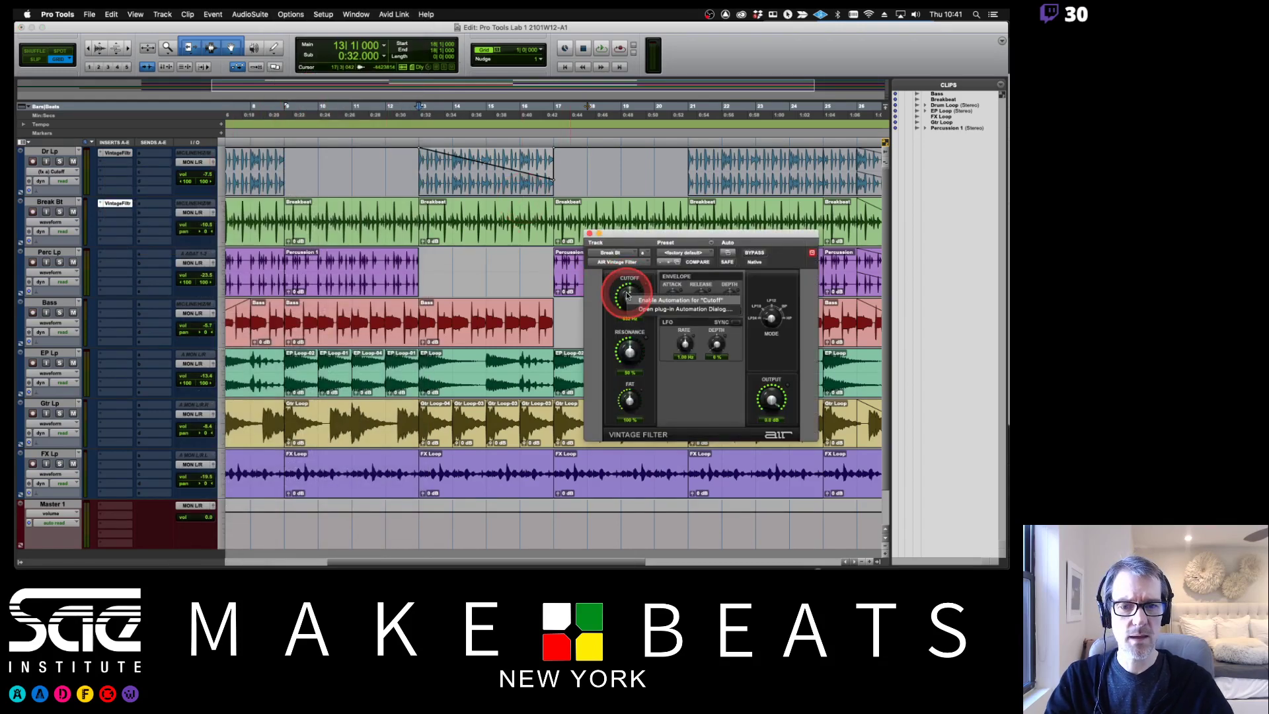
# Step: Enable Cutoff automation in the Break Bt filter with Resonance at 0%, and display the Cutoff automation on that track
pyautogui.moveTo(630, 349); pyautogui.dragTo(629, 410)
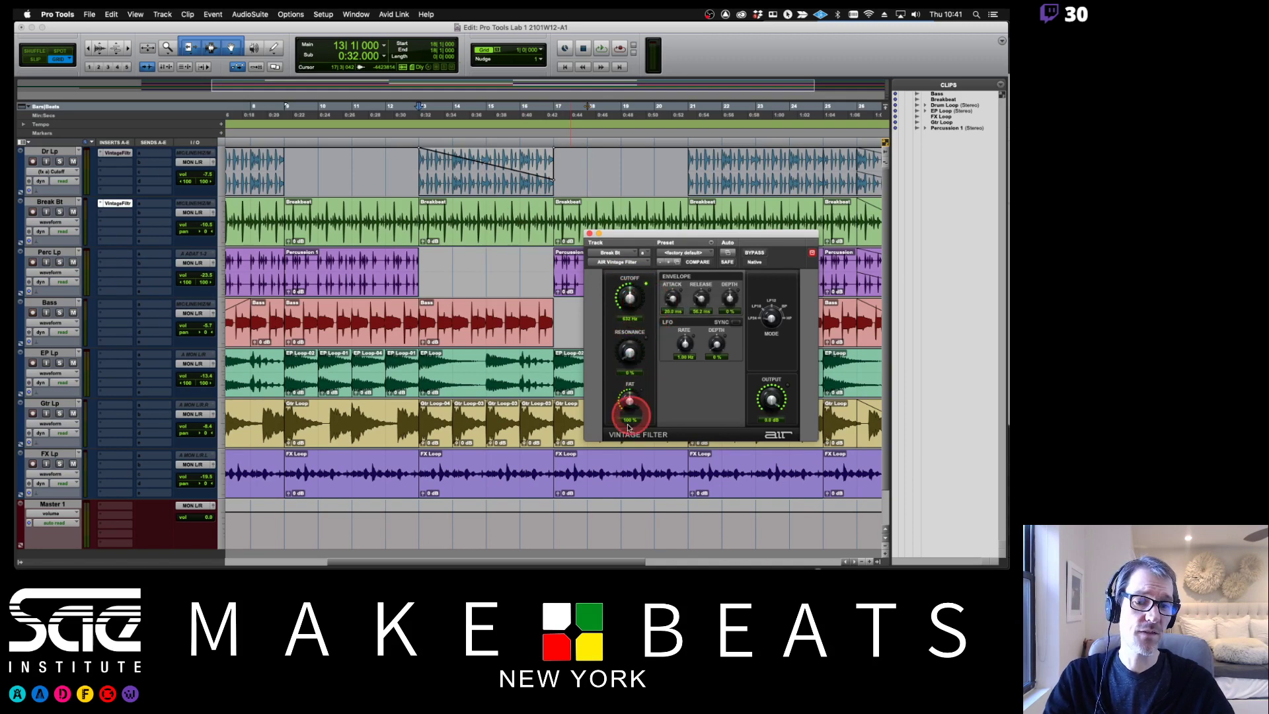
pyautogui.click(53, 222)
pyautogui.moveTo(61, 258)
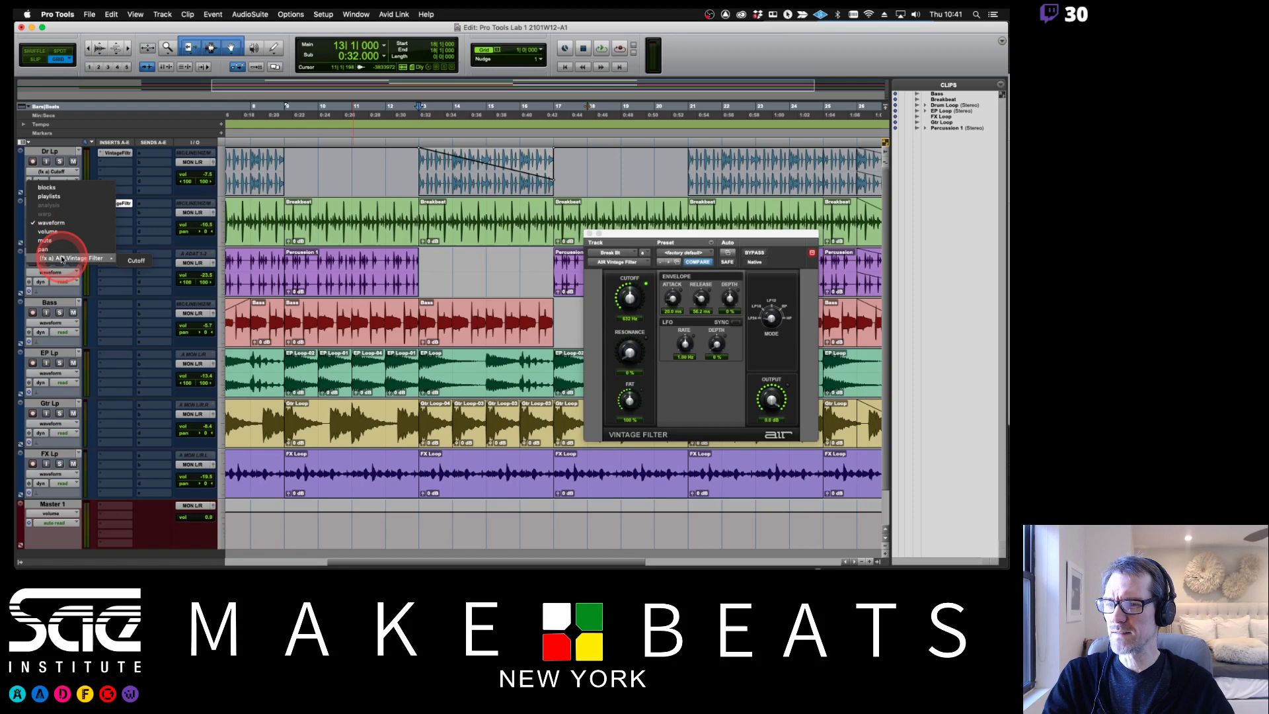
# Step: Display the Vintage Filter Cutoff automation on the Break Bt track and lower its level across bars 13 to 17
pyautogui.click(136, 261)
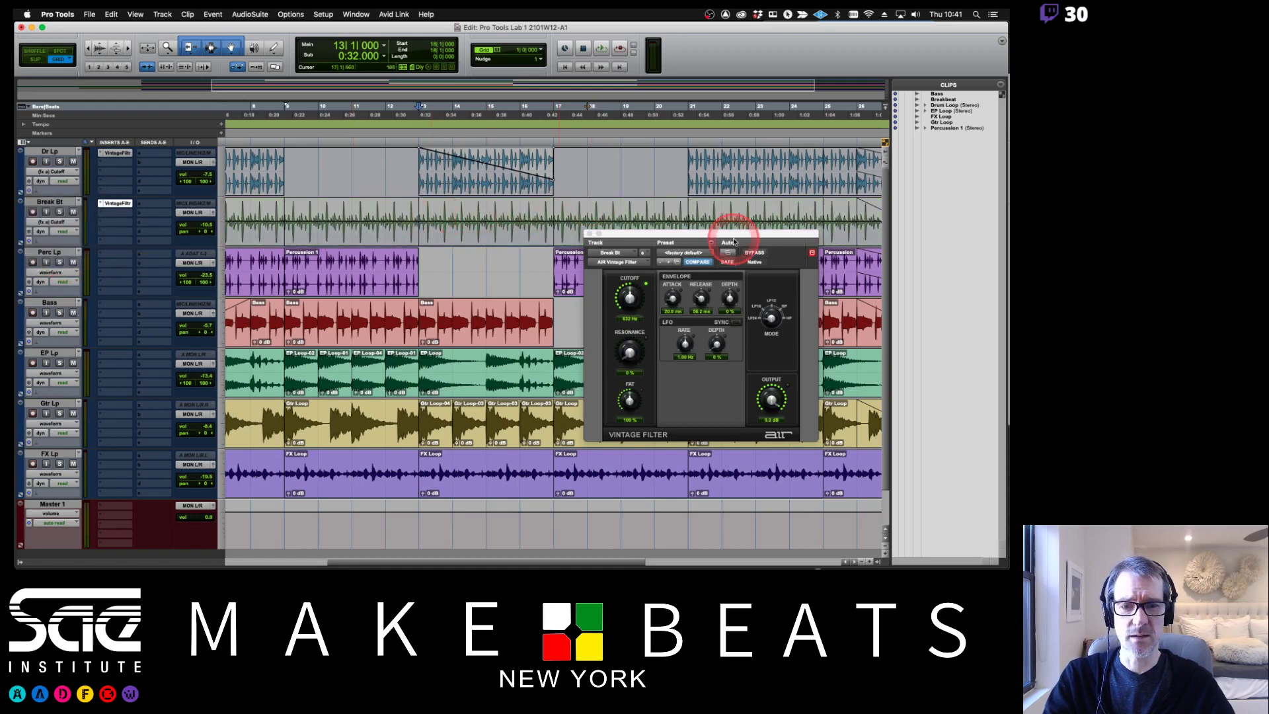
pyautogui.moveTo(617, 292); pyautogui.dragTo(618, 249)
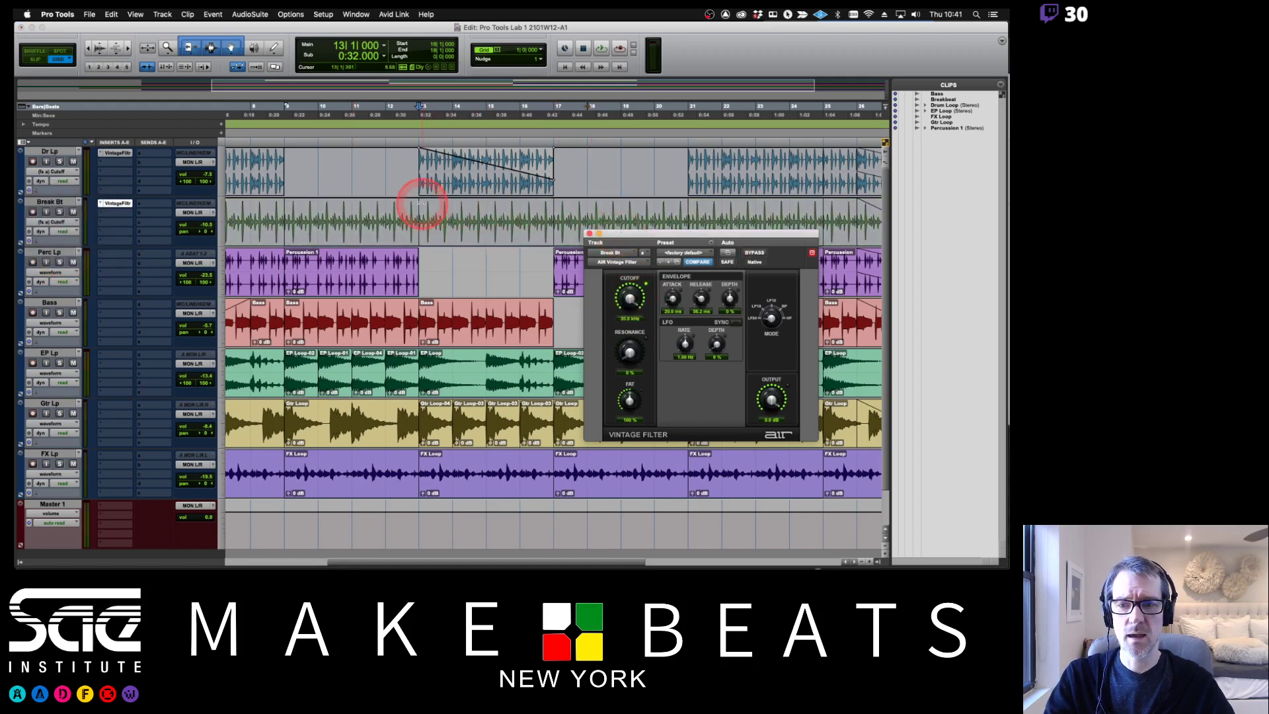
pyautogui.moveTo(419, 221); pyautogui.dragTo(536, 206)
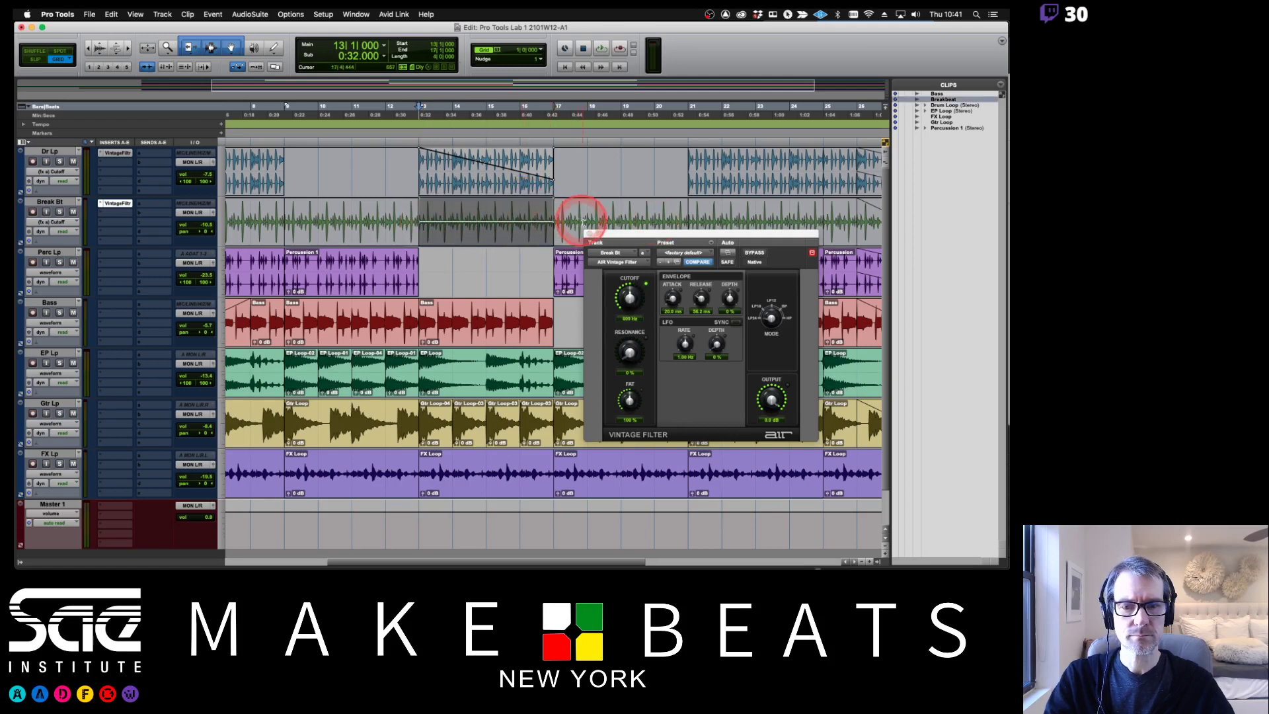
pyautogui.moveTo(622, 235); pyautogui.dragTo(589, 289)
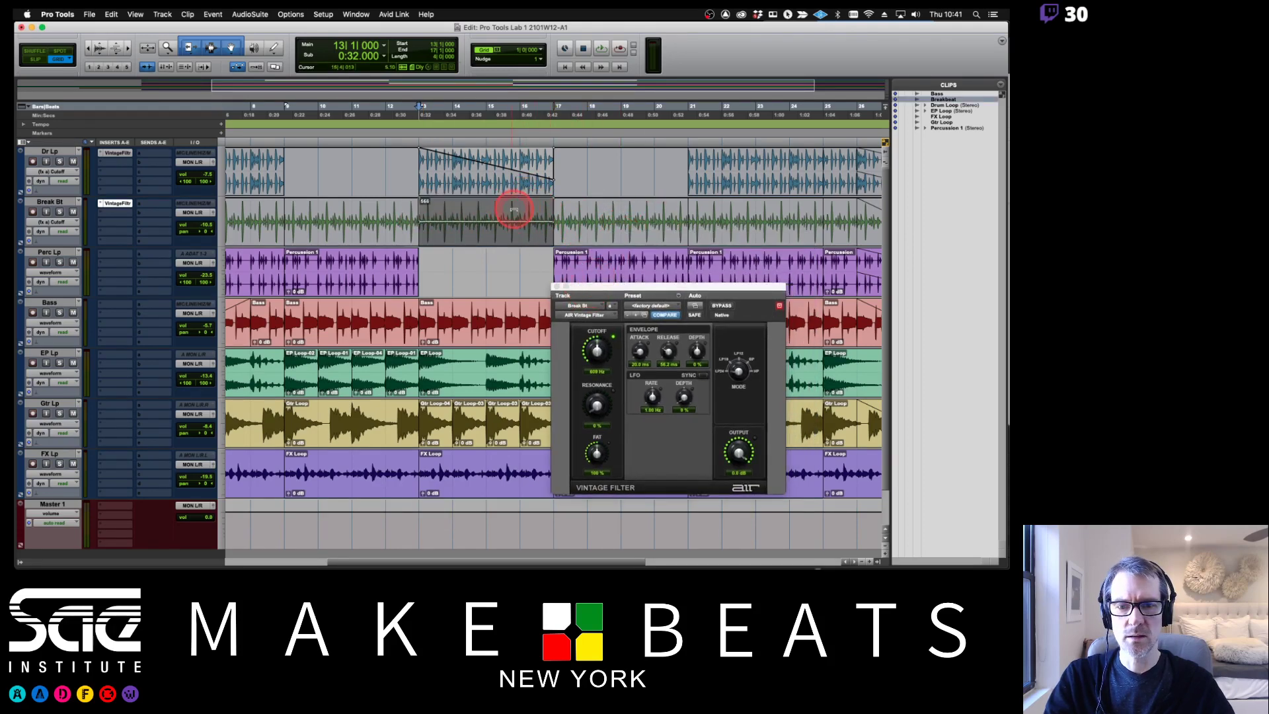
pyautogui.moveTo(514, 209); pyautogui.dragTo(523, 223)
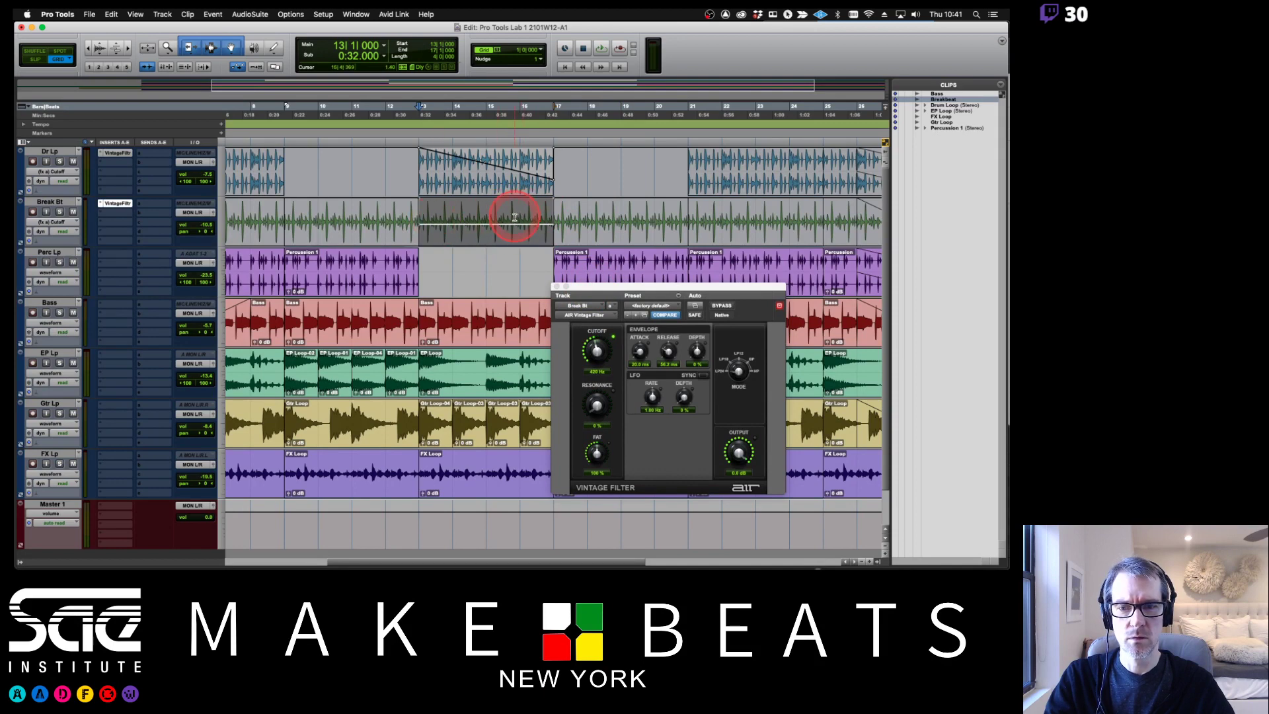
# Step: Shape the Break Bt cutoff automation into a ramp falling from bar 13 to bar 17 and rising to full at bar 21
pyautogui.moveTo(557, 233)
pyautogui.mouseDown()
pyautogui.moveTo(658, 218)
pyautogui.moveTo(573, 220)
pyautogui.mouseUp()
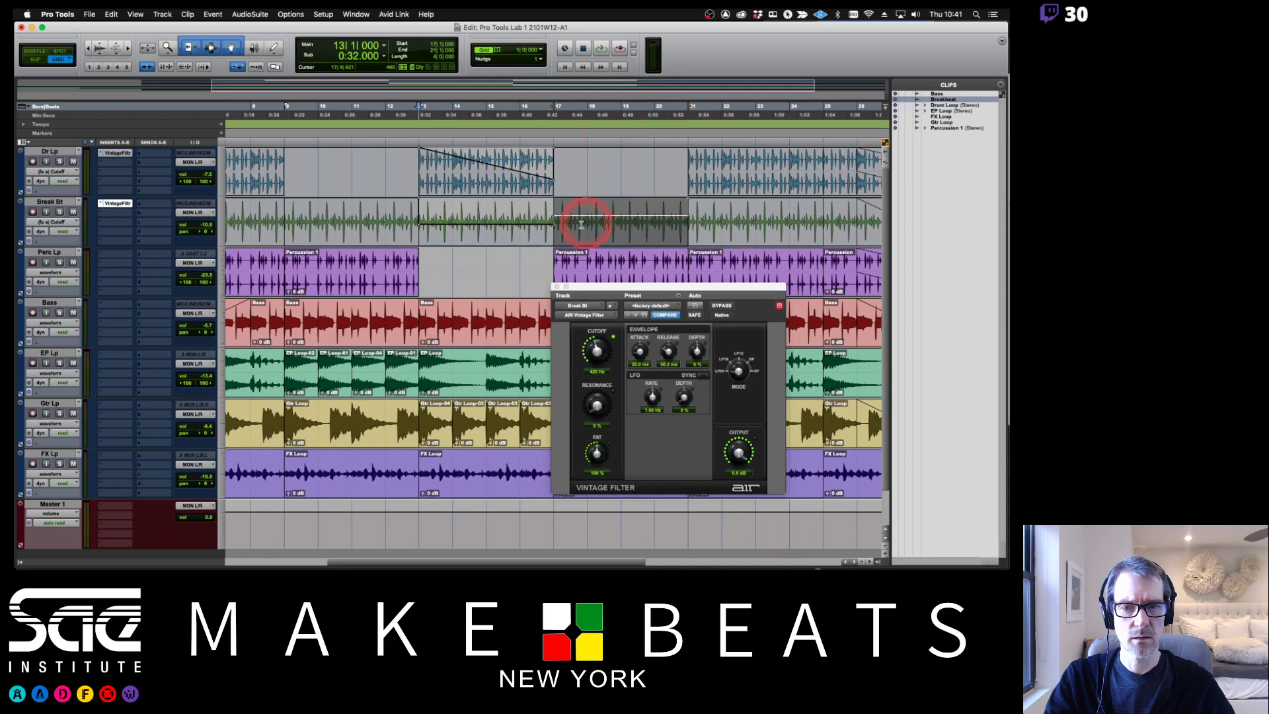
pyautogui.click(570, 226)
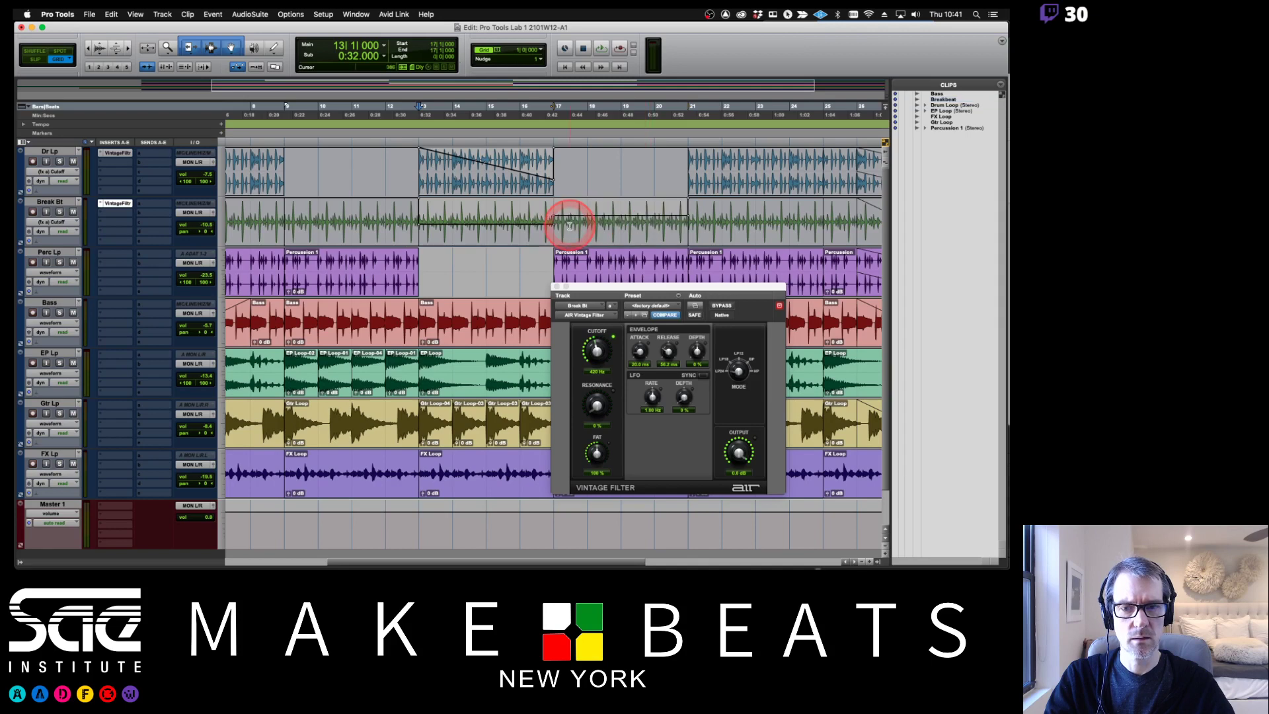
pyautogui.keyDown('alt'); pyautogui.click(420, 226); pyautogui.keyUp('alt')
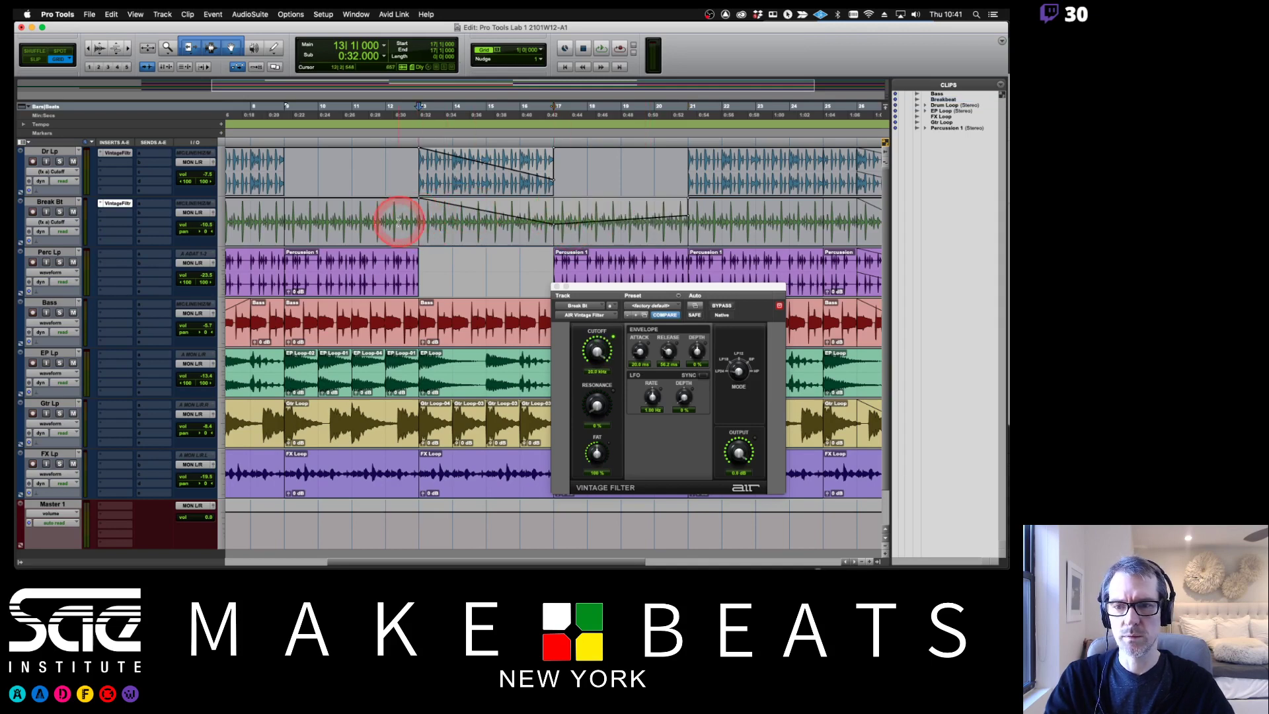
pyautogui.press('space')
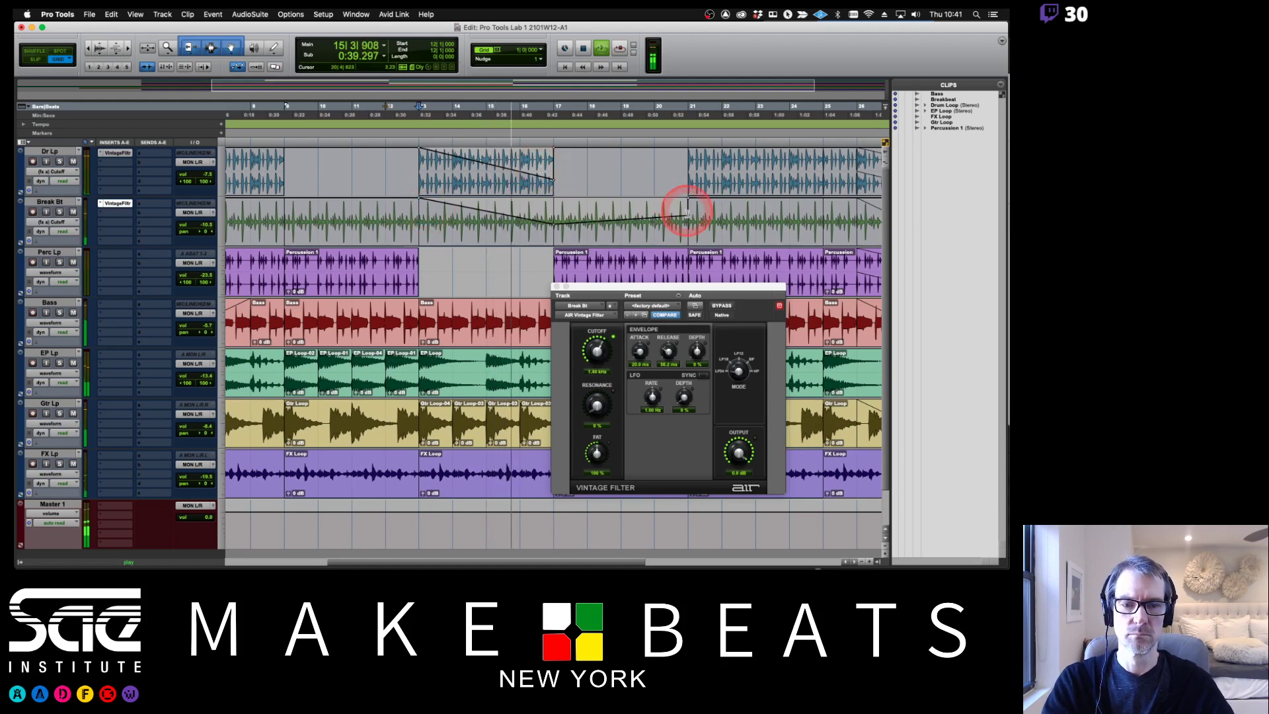
pyautogui.moveTo(689, 219); pyautogui.dragTo(688, 197)
# Step: Raise the Dr Lp cutoff automation to full just after bar 17 and close the Vintage Filter window
pyautogui.click(597, 285)
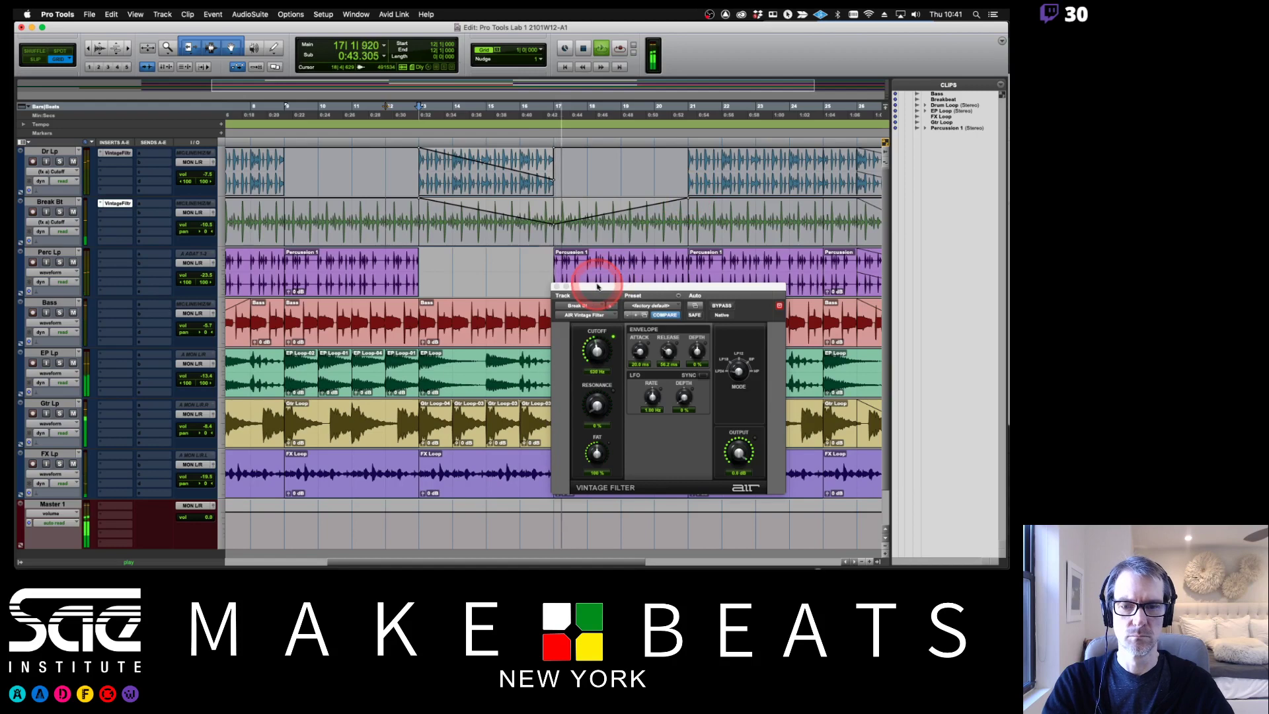
pyautogui.moveTo(597, 286); pyautogui.dragTo(558, 297)
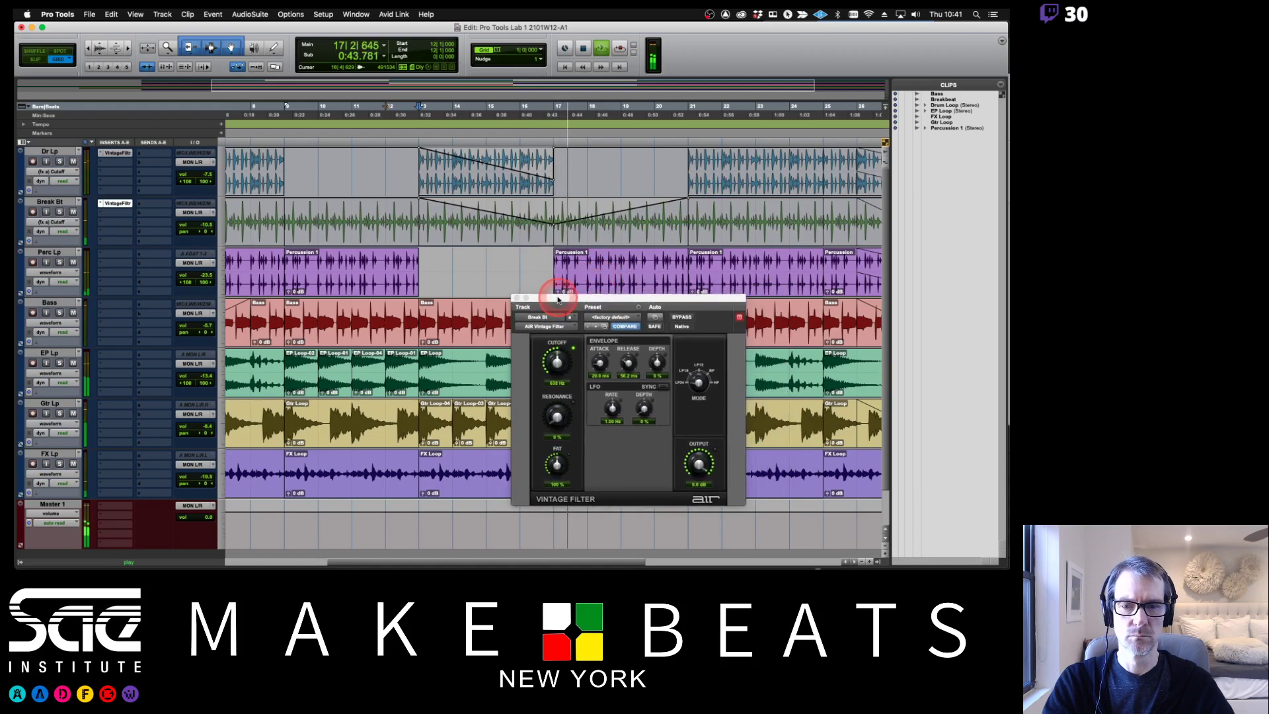
pyautogui.click(567, 148)
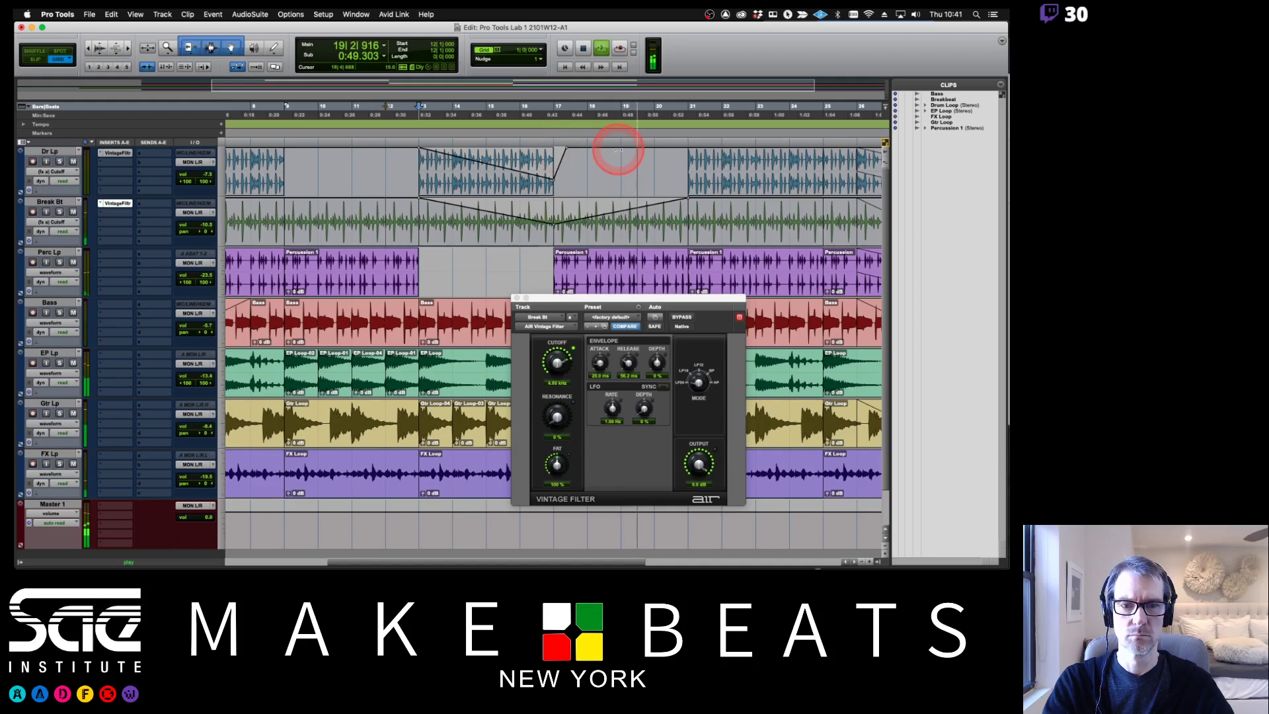
pyautogui.click(517, 298)
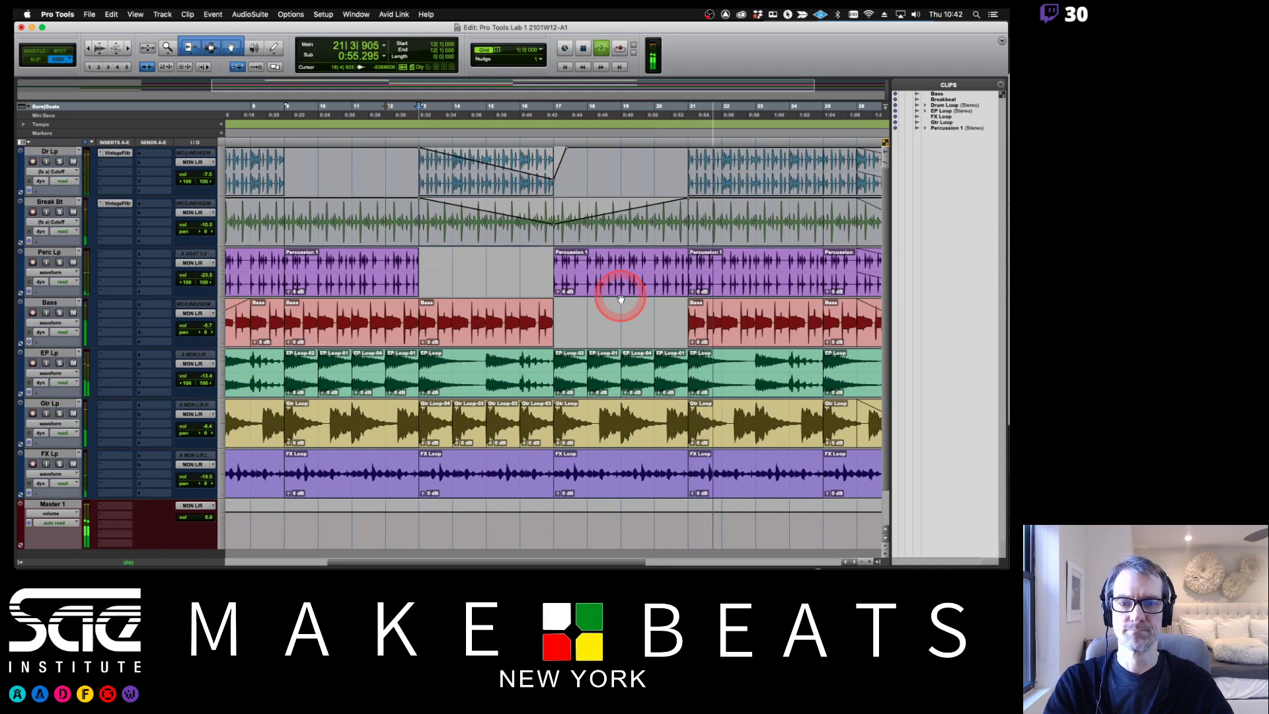
pyautogui.press('space')
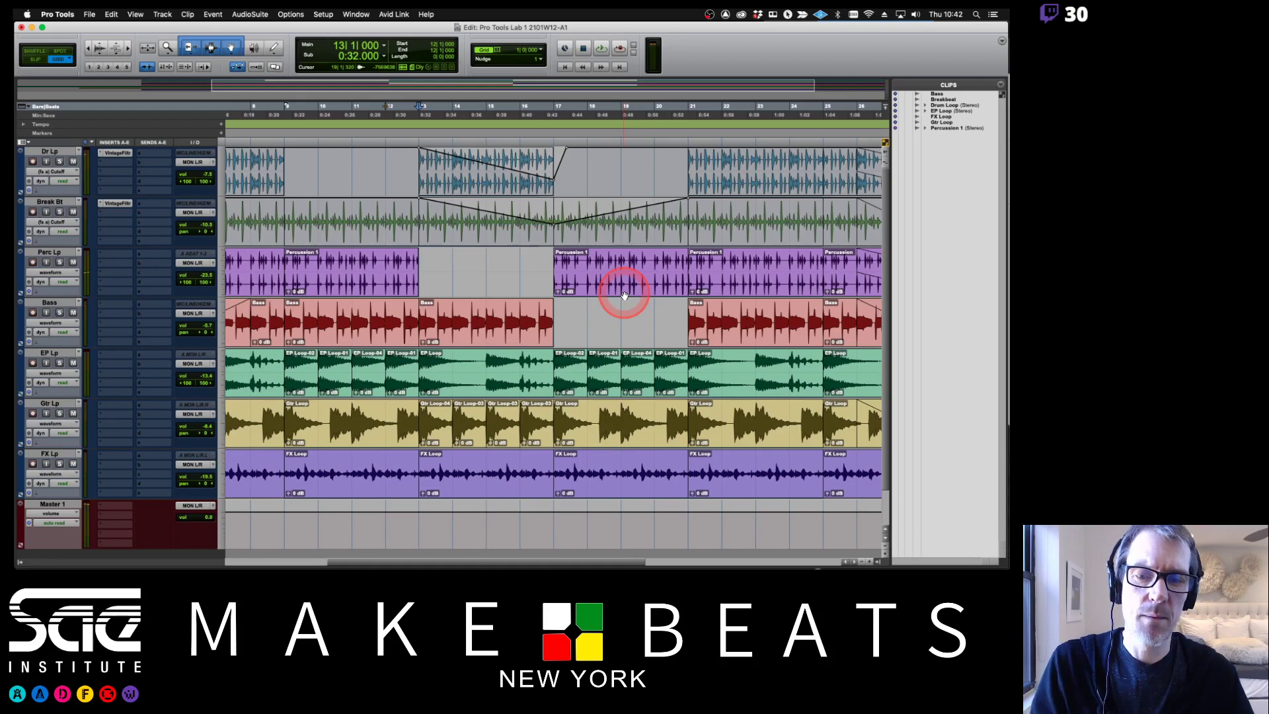
# Step: Switch the Break Bt and Dr Lp tracks back to waveform view
pyautogui.press('super+bracketleft')
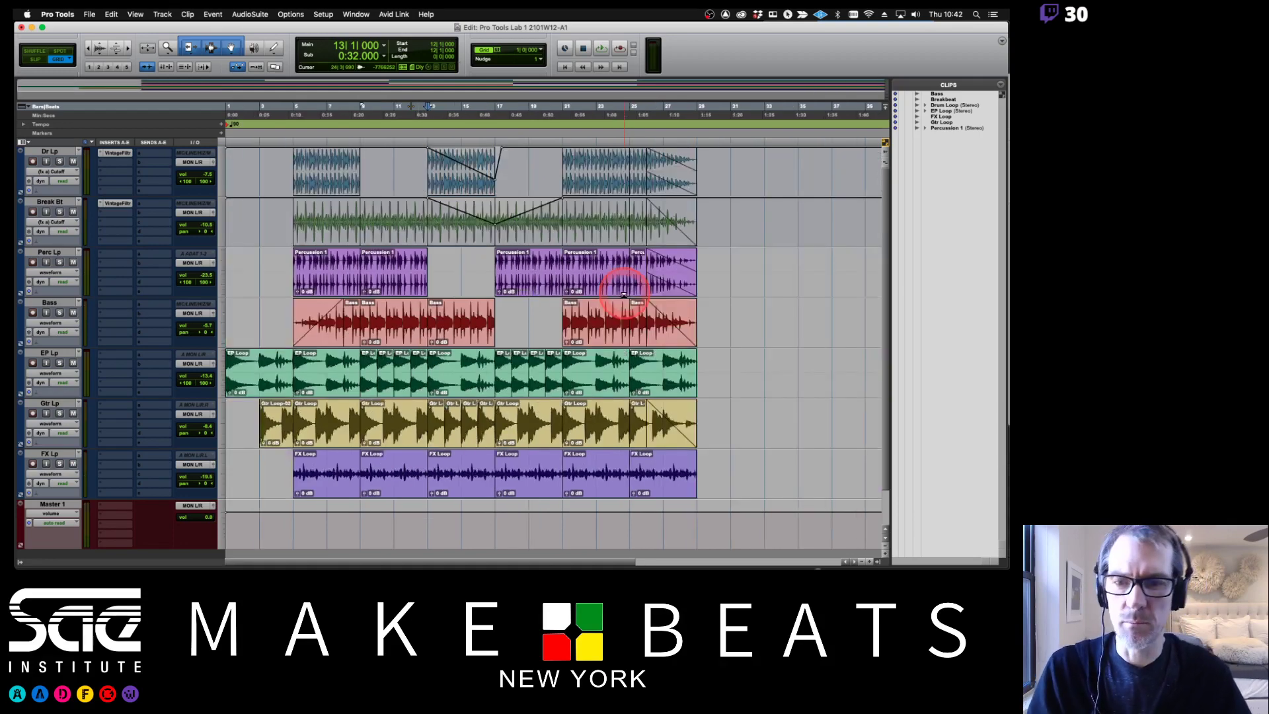
pyautogui.click(53, 222)
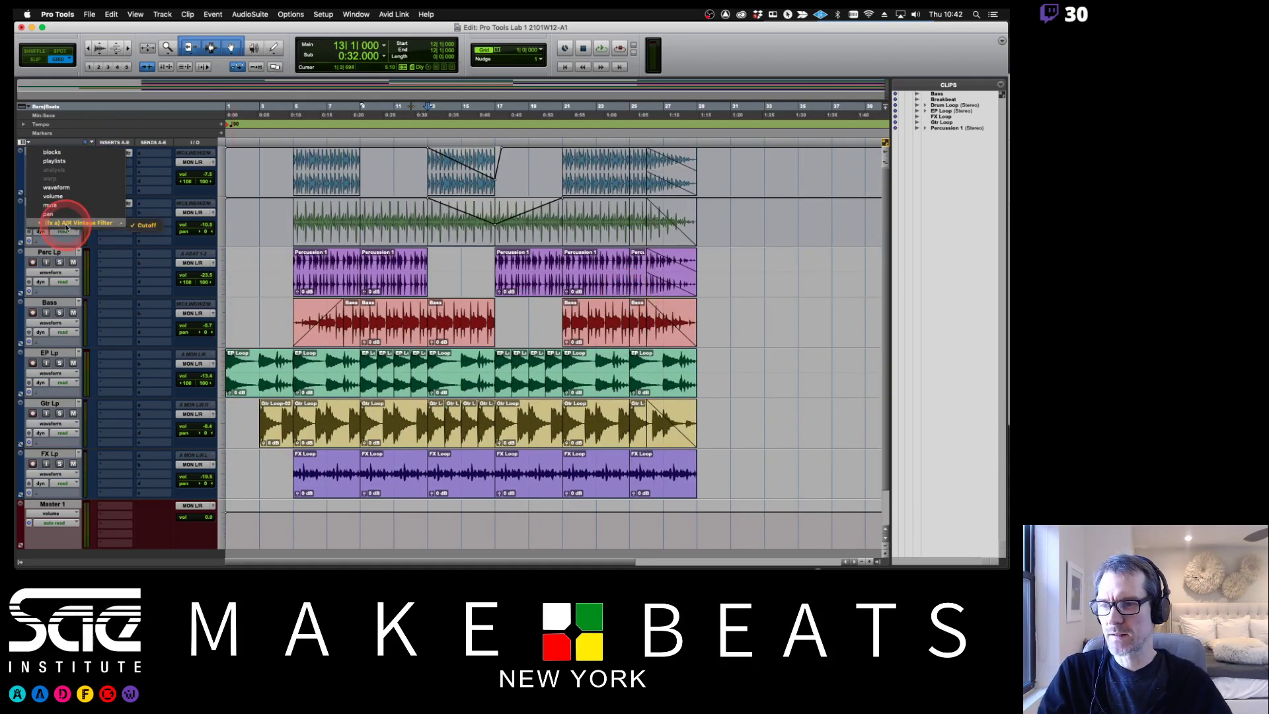
pyautogui.click(63, 188)
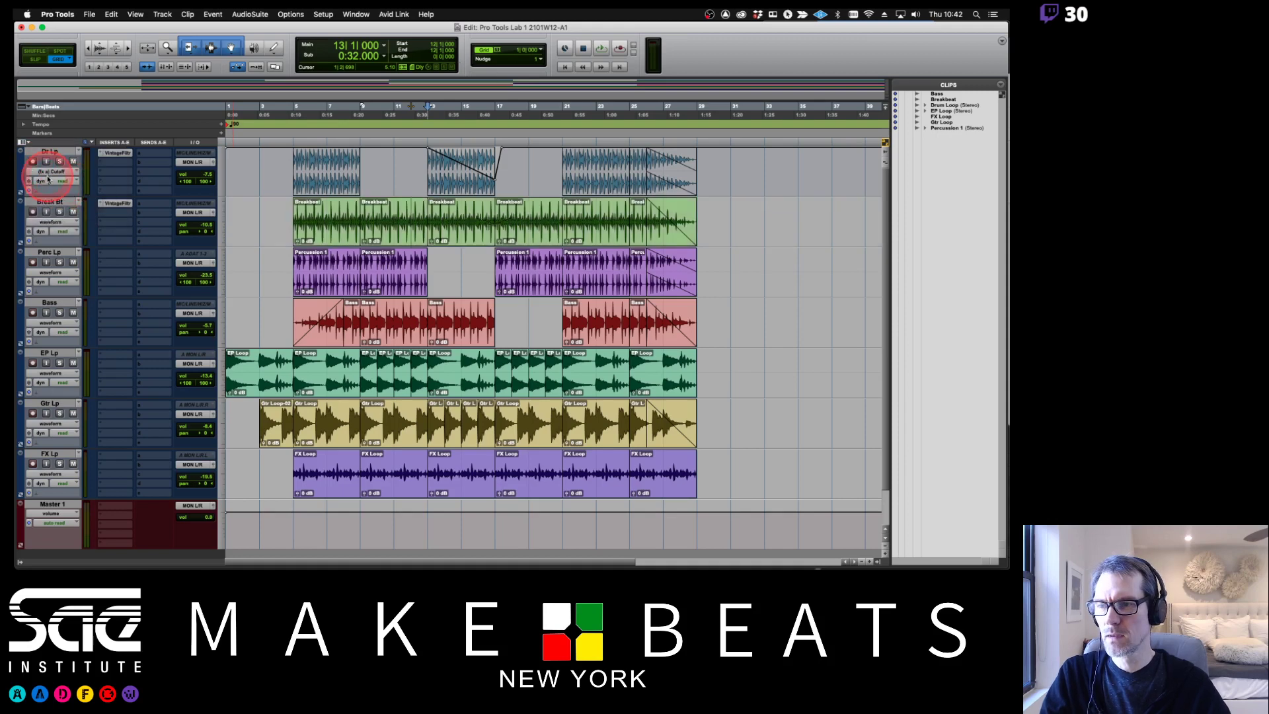
pyautogui.click(48, 178)
pyautogui.click(57, 122)
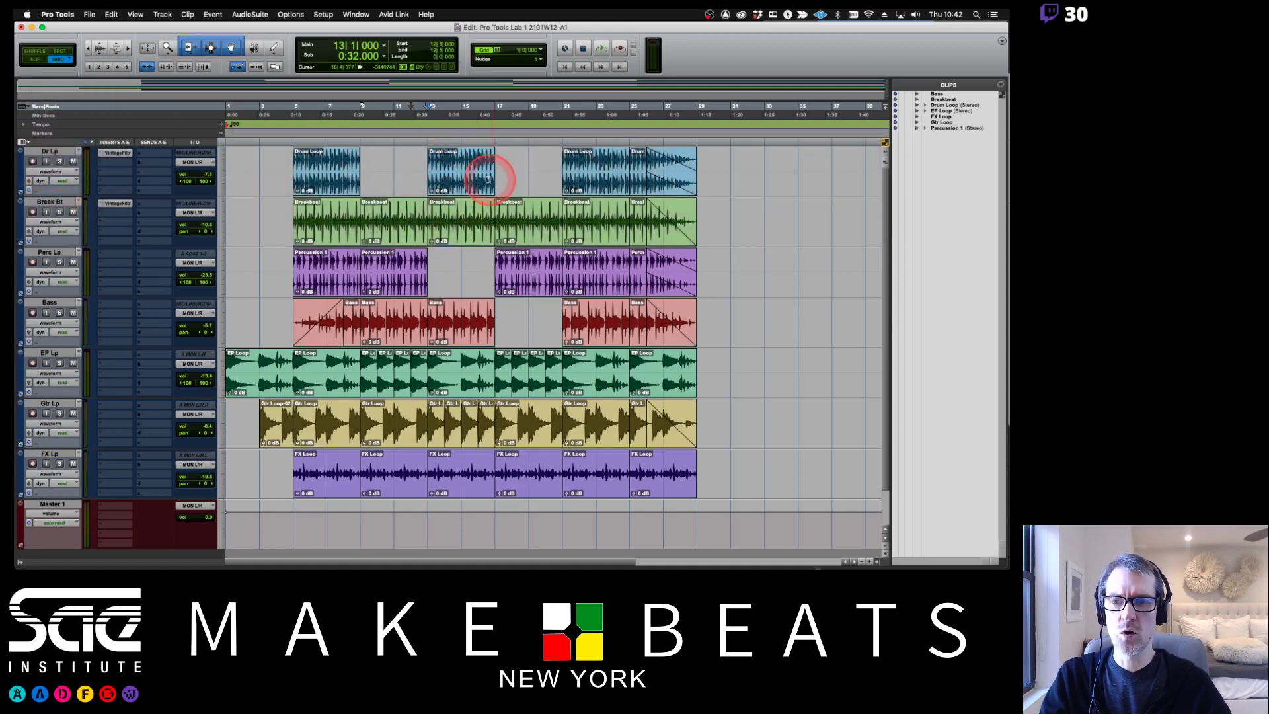
# Step: Listen to the start of the section at bar 9
pyautogui.click(366, 167)
pyautogui.press('space')
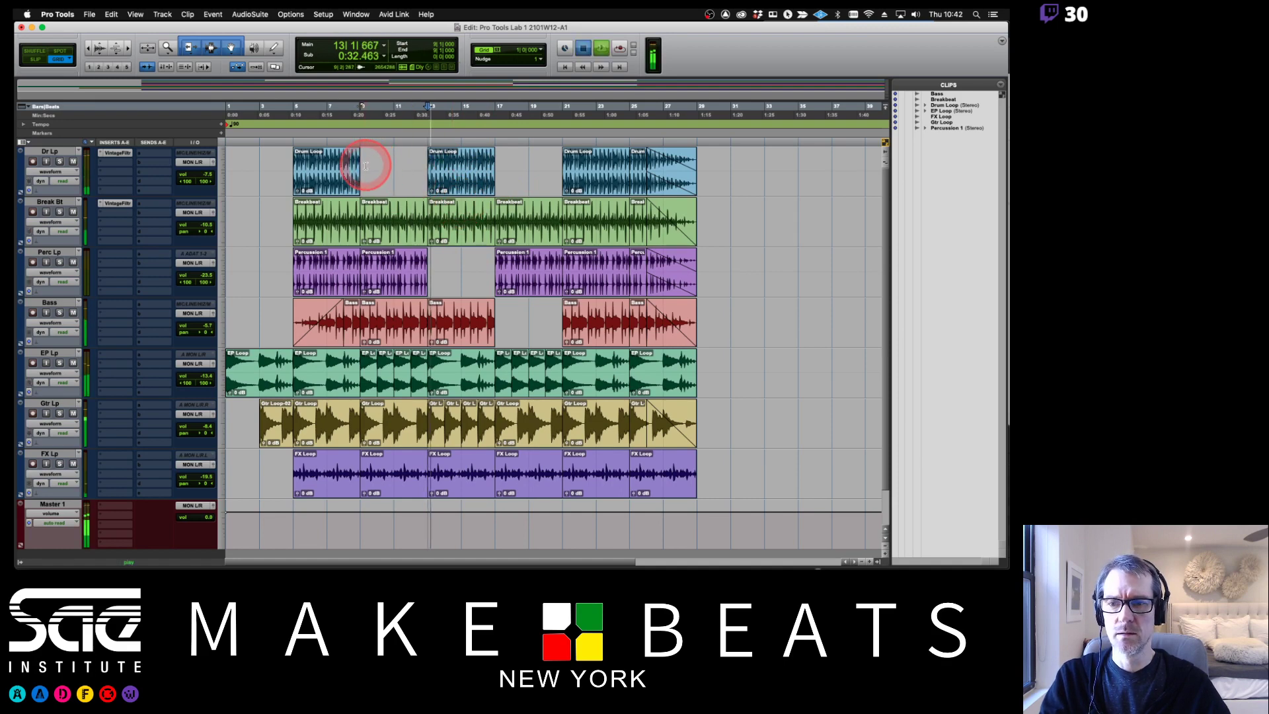
pyautogui.press('space')
pyautogui.press('space')
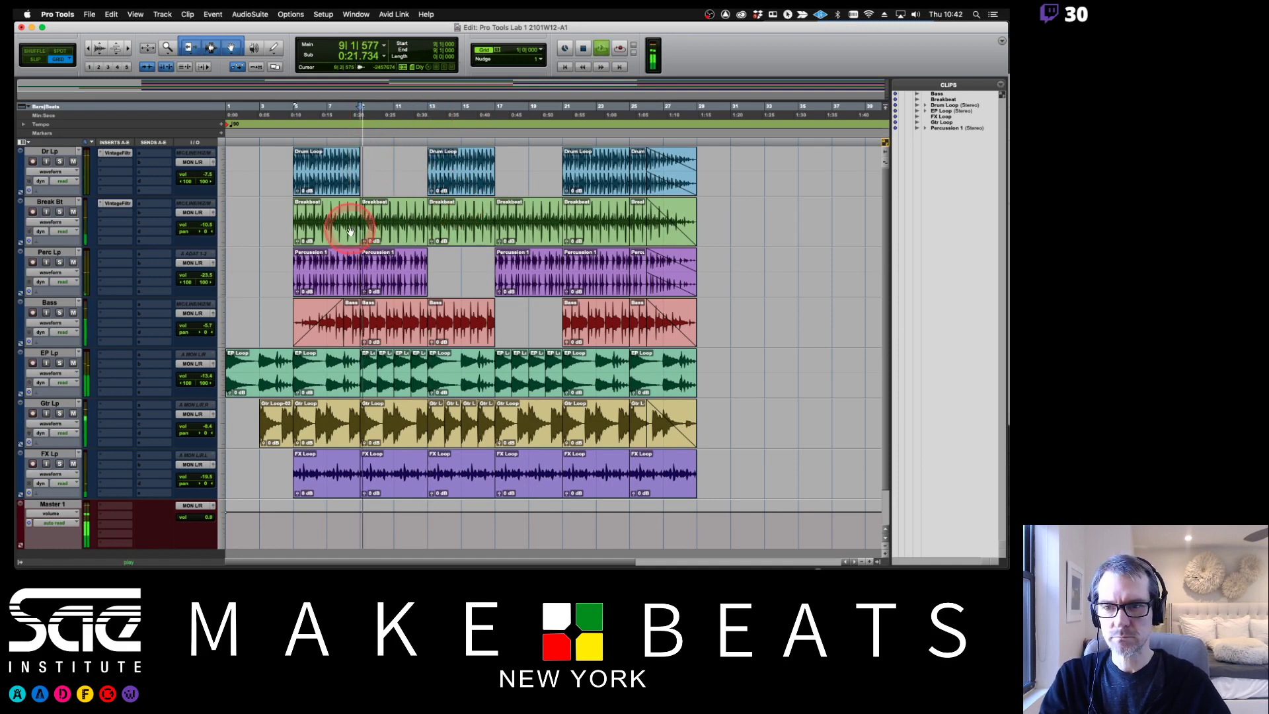
pyautogui.press('space')
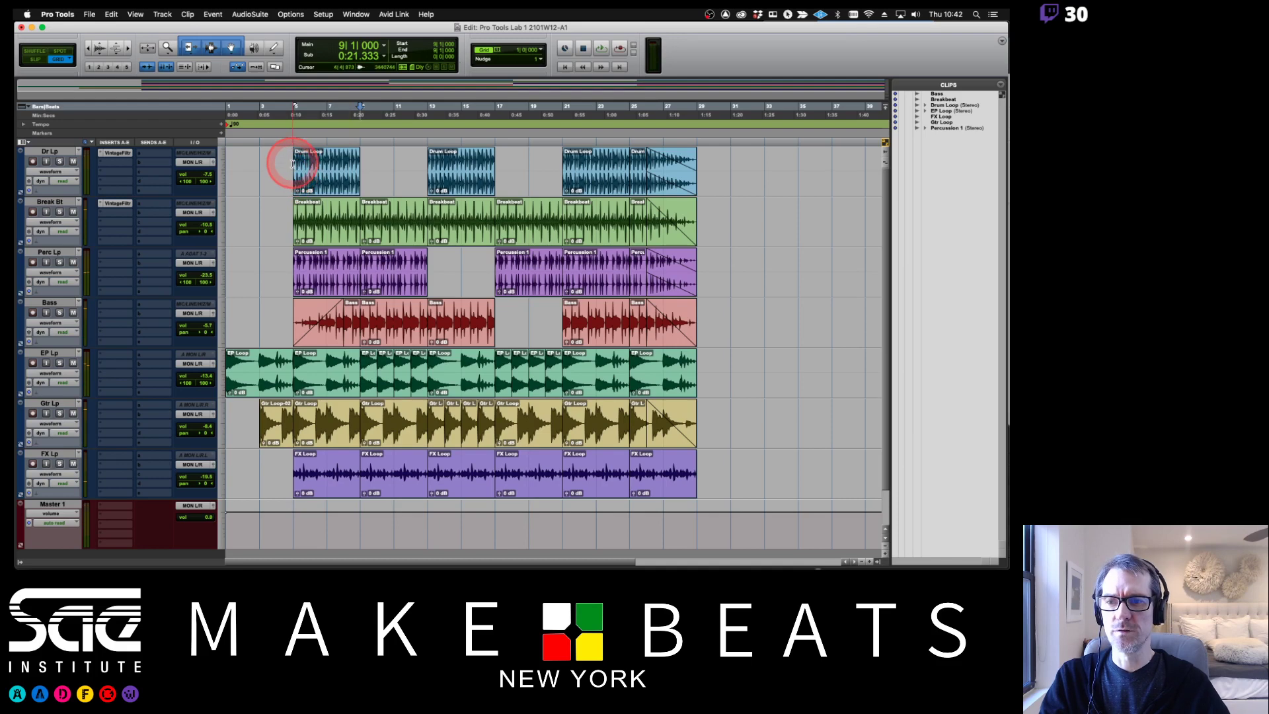
# Step: Play the arrangement from bar 5 and mute the Bass track during playback
pyautogui.press('space')
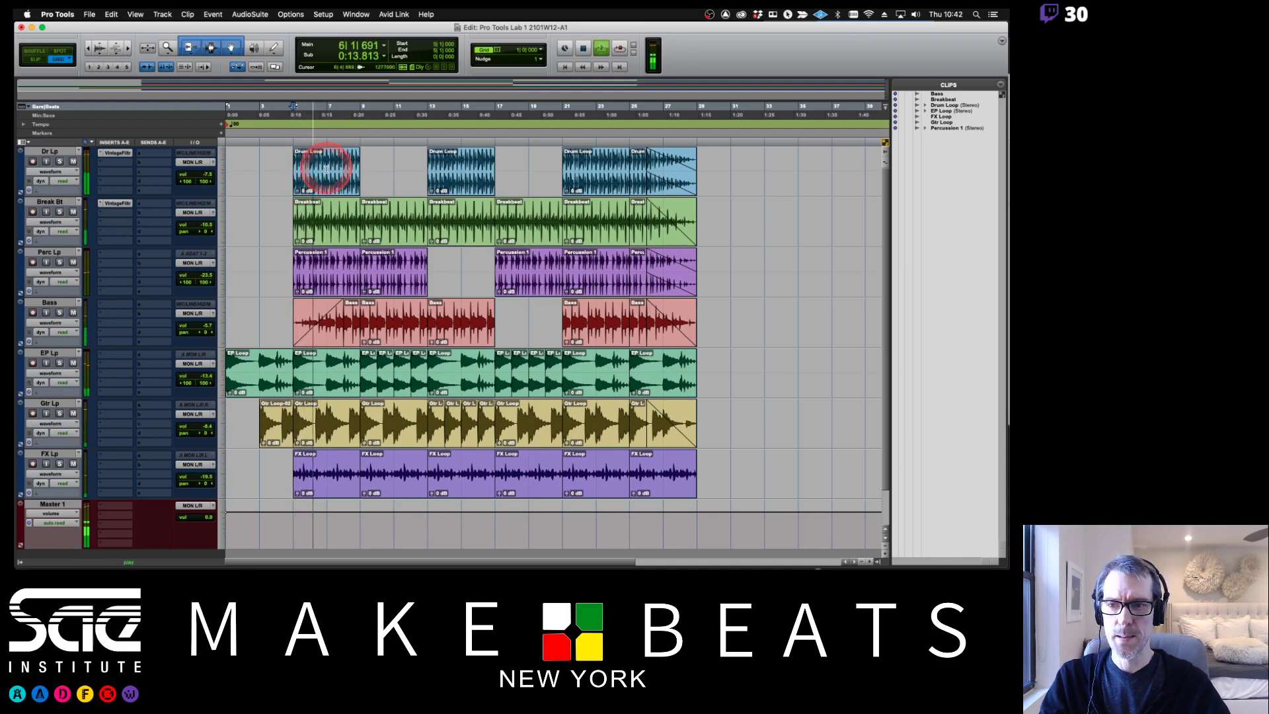
pyautogui.click(73, 313)
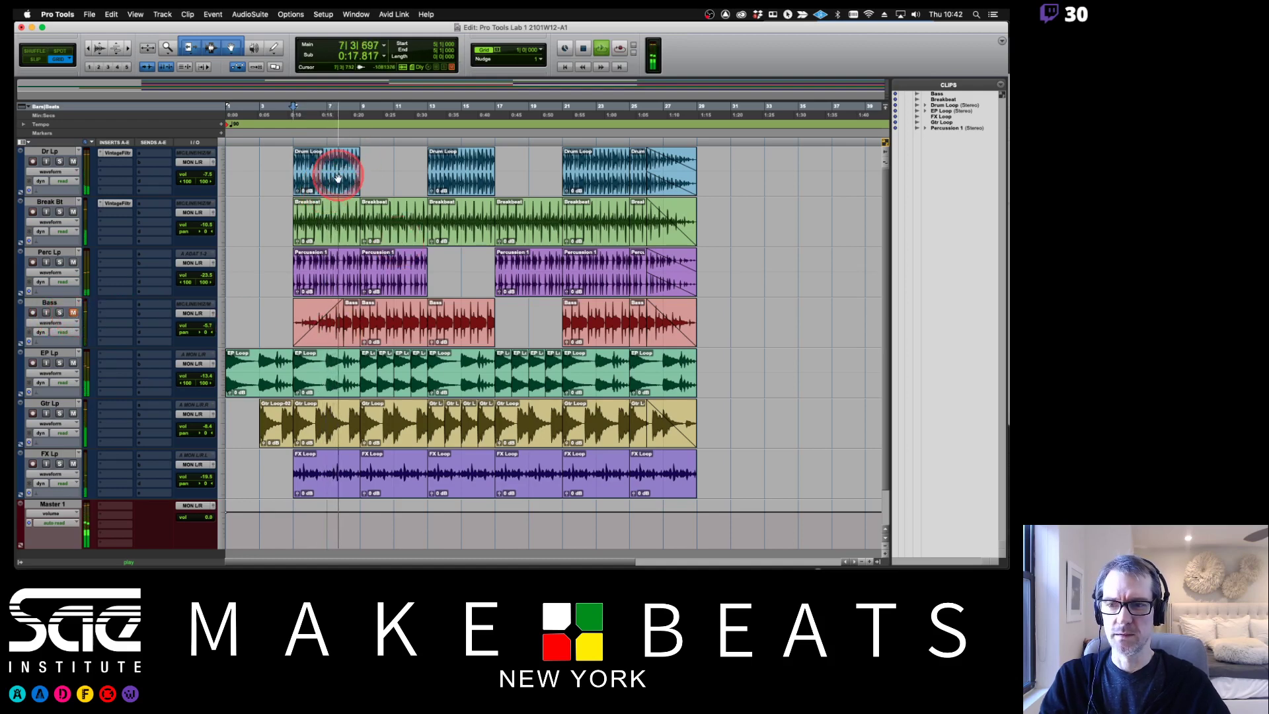
pyautogui.press('space')
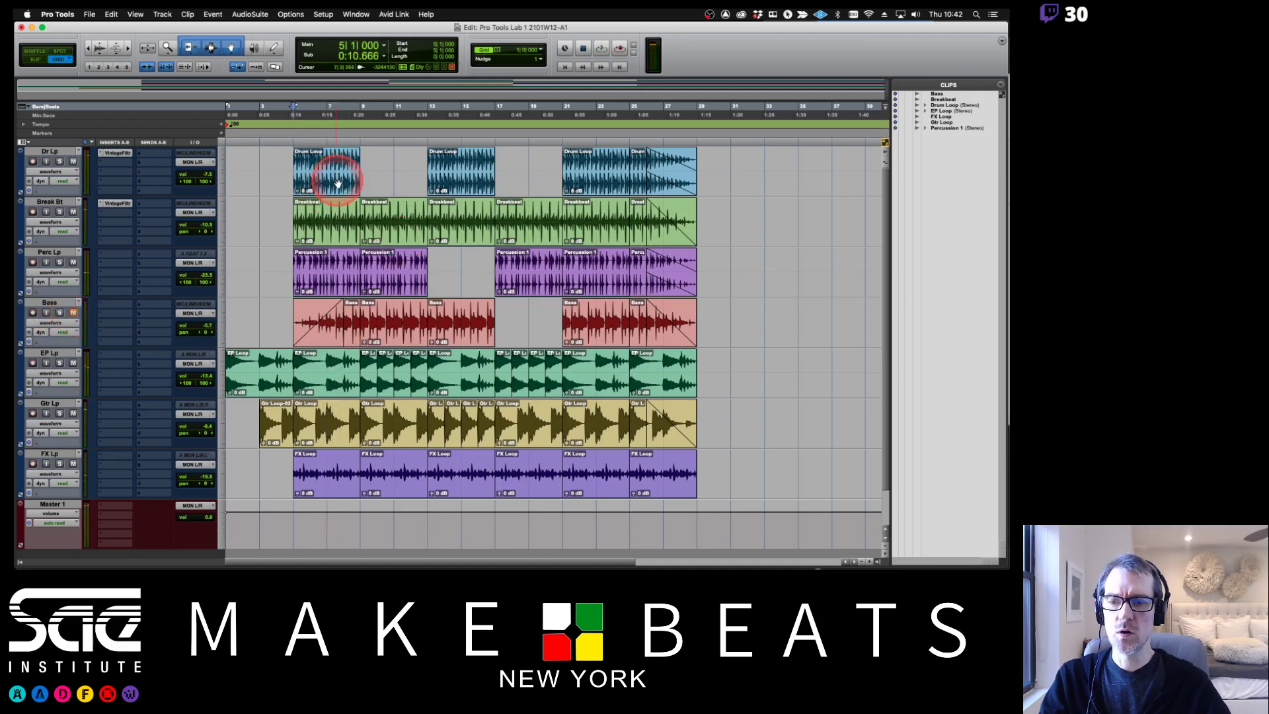
# Step: Select the bars 5 to 9 Drum Loop range and create a mono audio track below FX Lp, named after the vocalist plus "Voc"
pyautogui.click(332, 182)
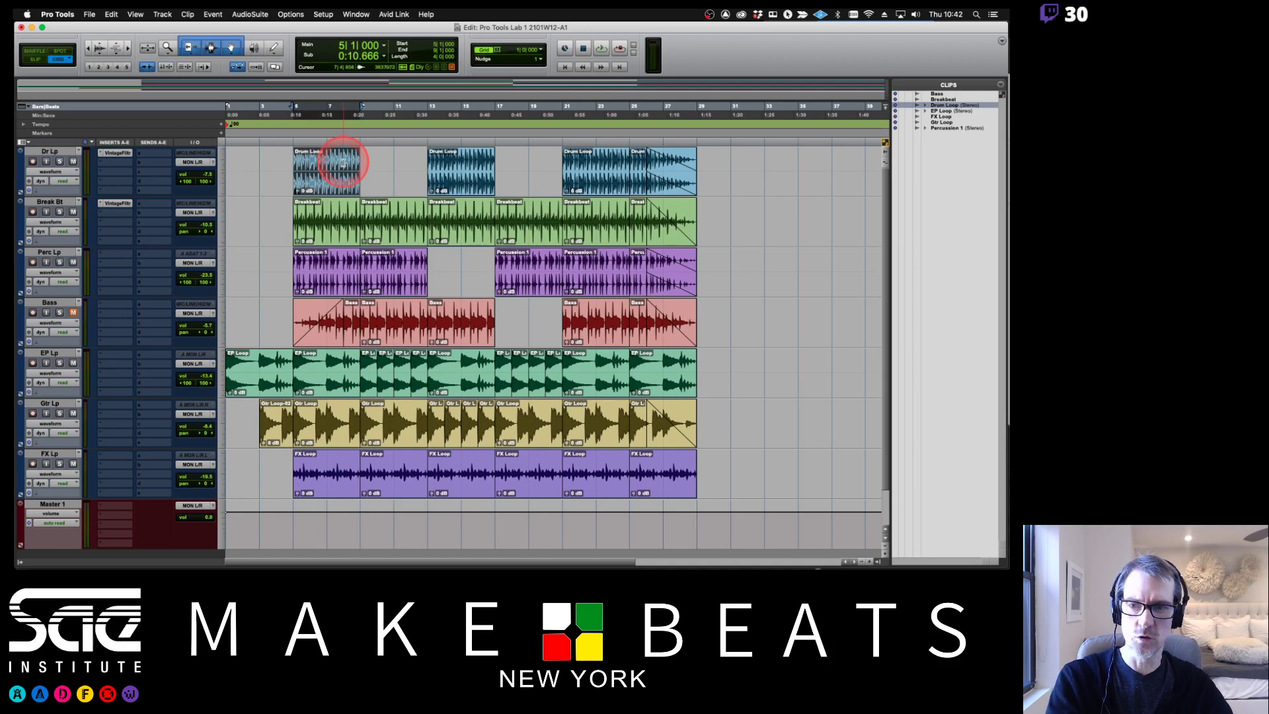
pyautogui.scroll(-2, 403, 324)
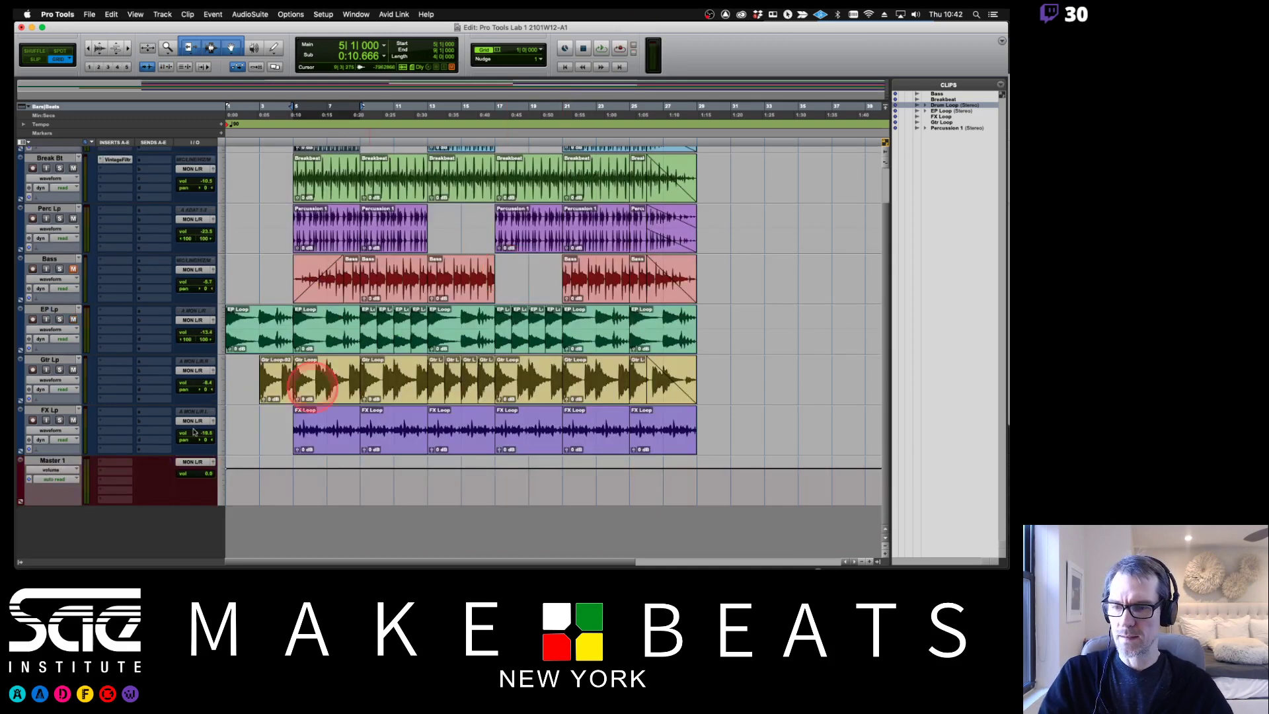
pyautogui.press('super+shift+n')
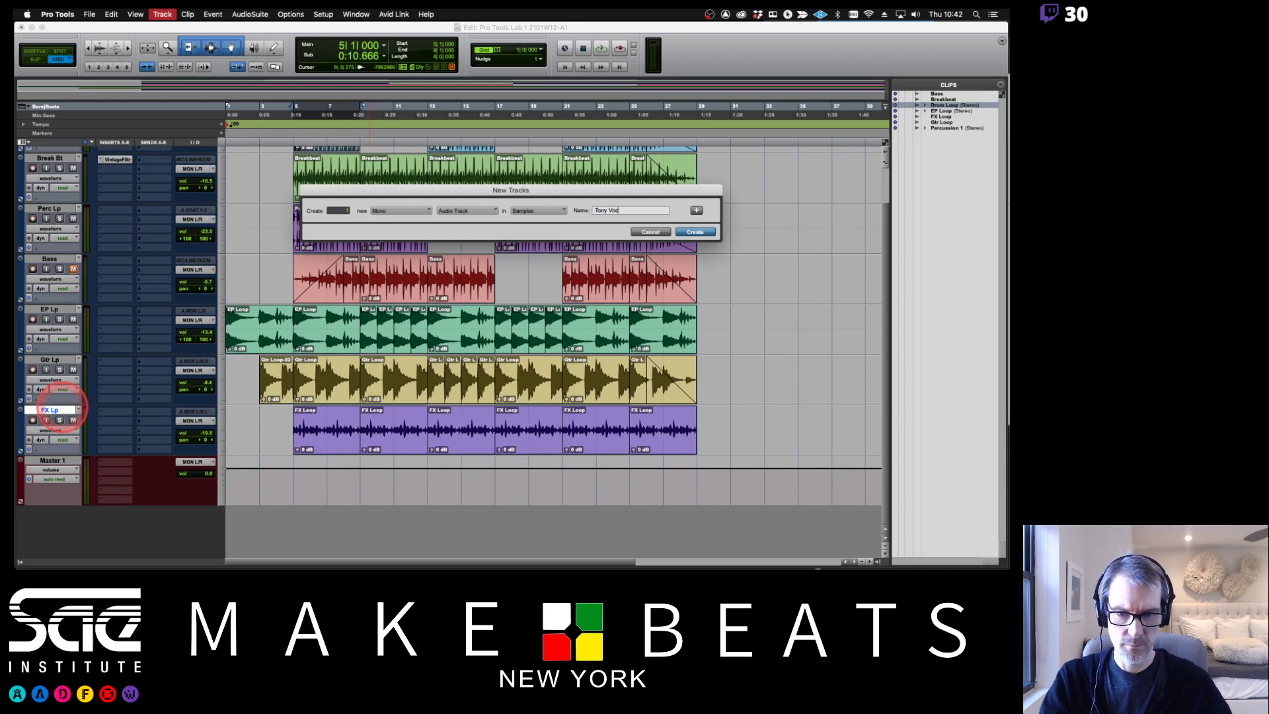
pyautogui.press('Return')
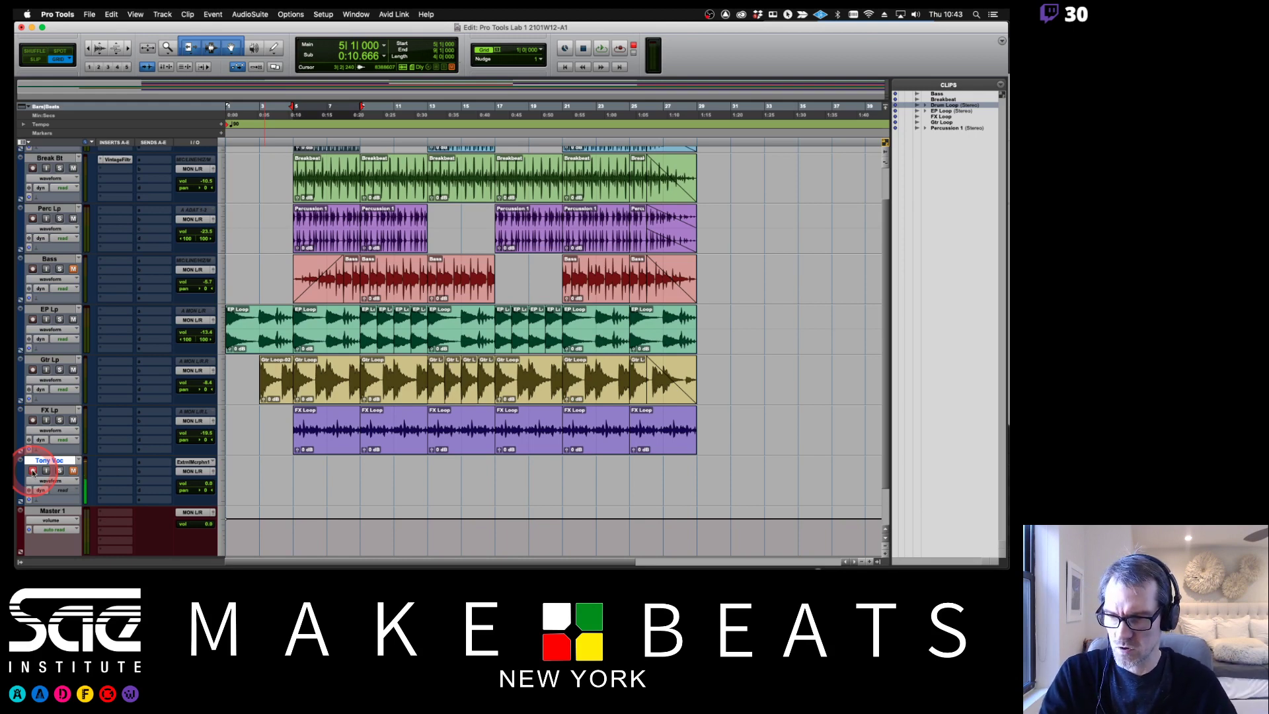
# Step: Loop-record several vocal takes on the new vocal track over bars 5 to 9
pyautogui.click(189, 421)
pyautogui.press('t')
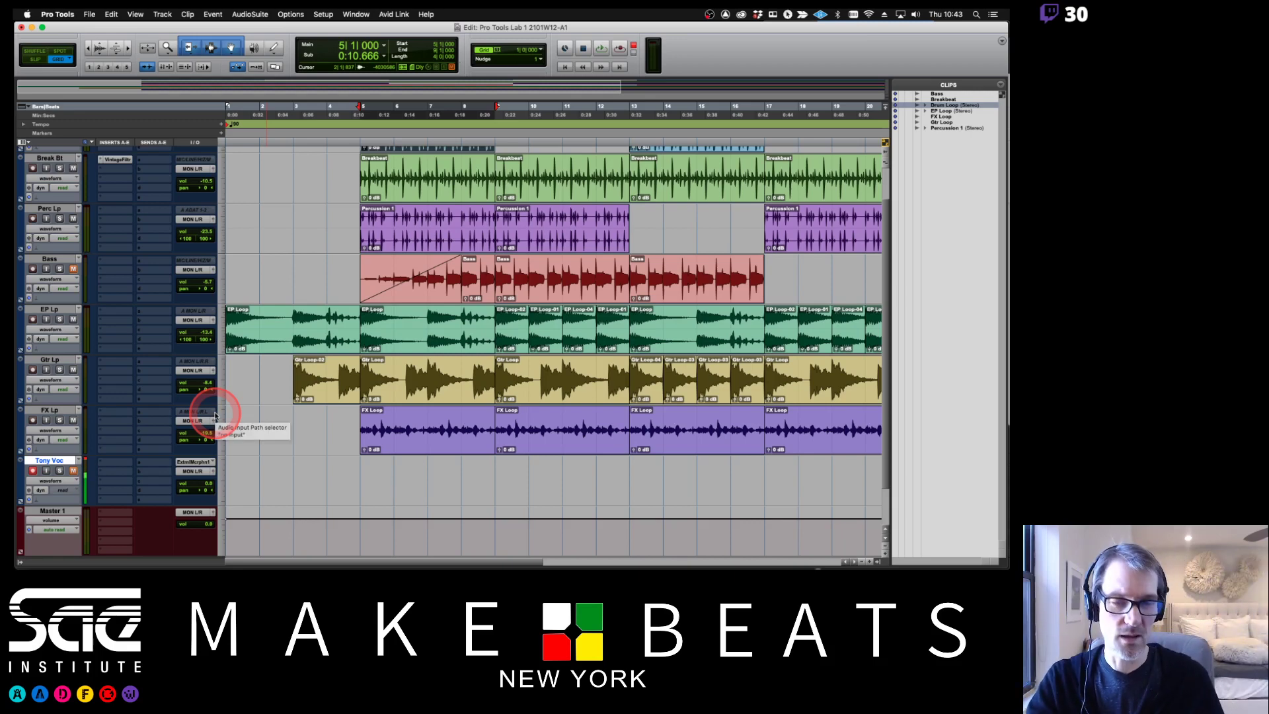
pyautogui.press('super+space')
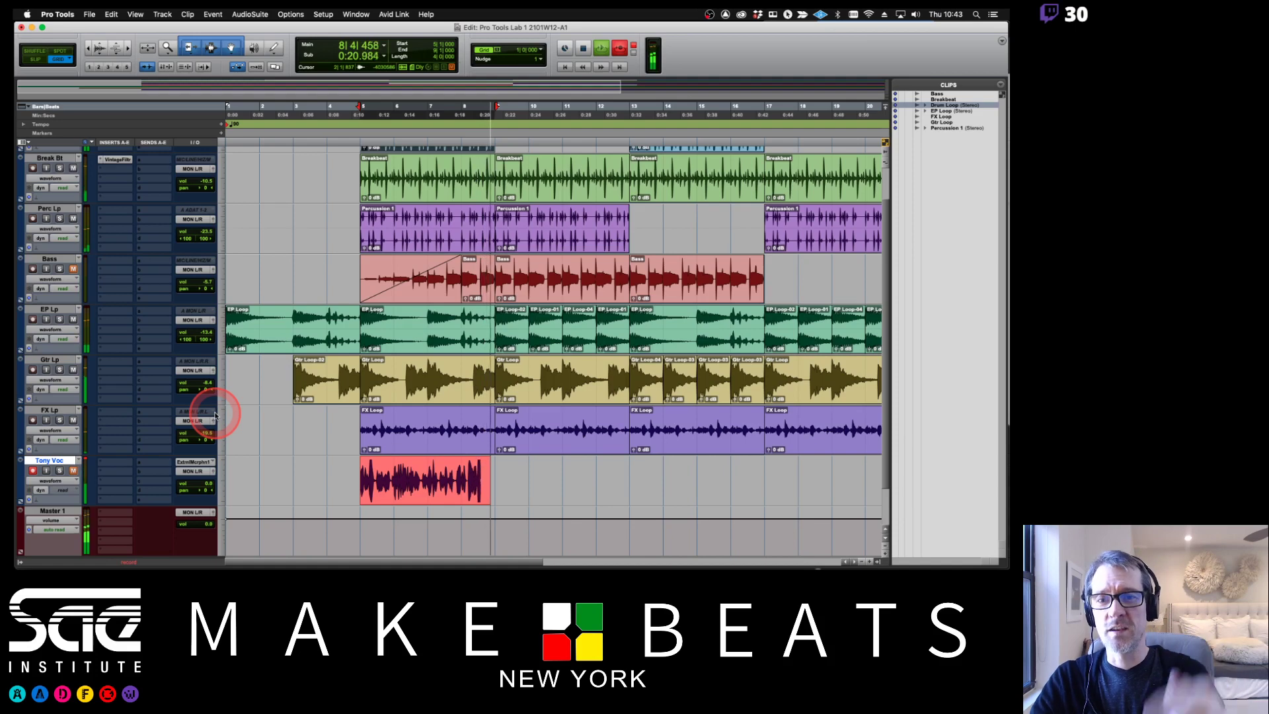
pyautogui.press('super+period')
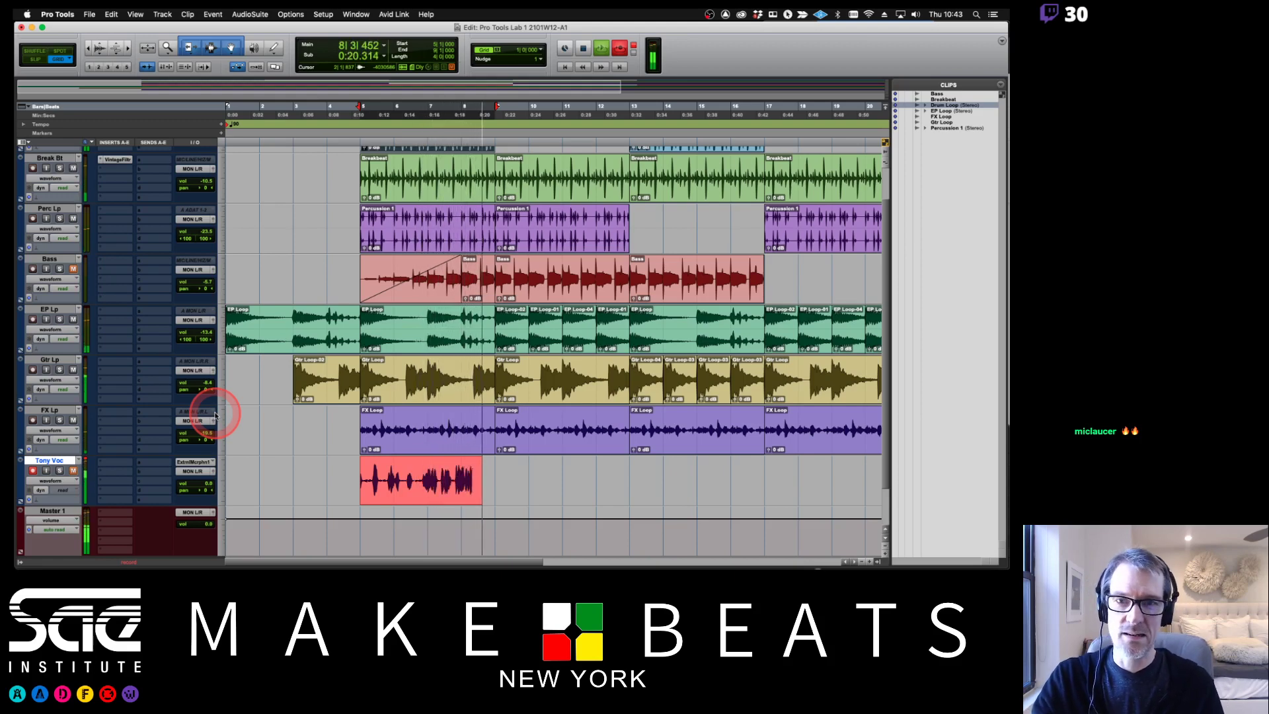
pyautogui.press('super+period')
pyautogui.press('super+space')
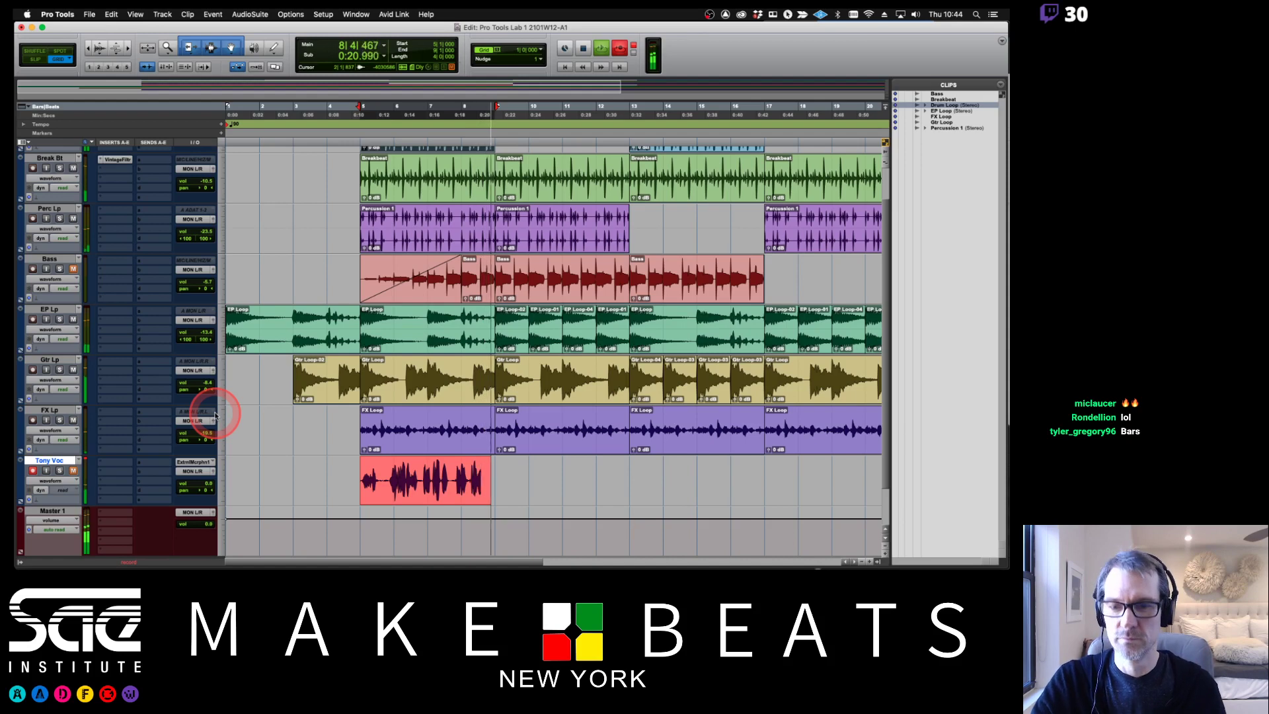
pyautogui.press('space')
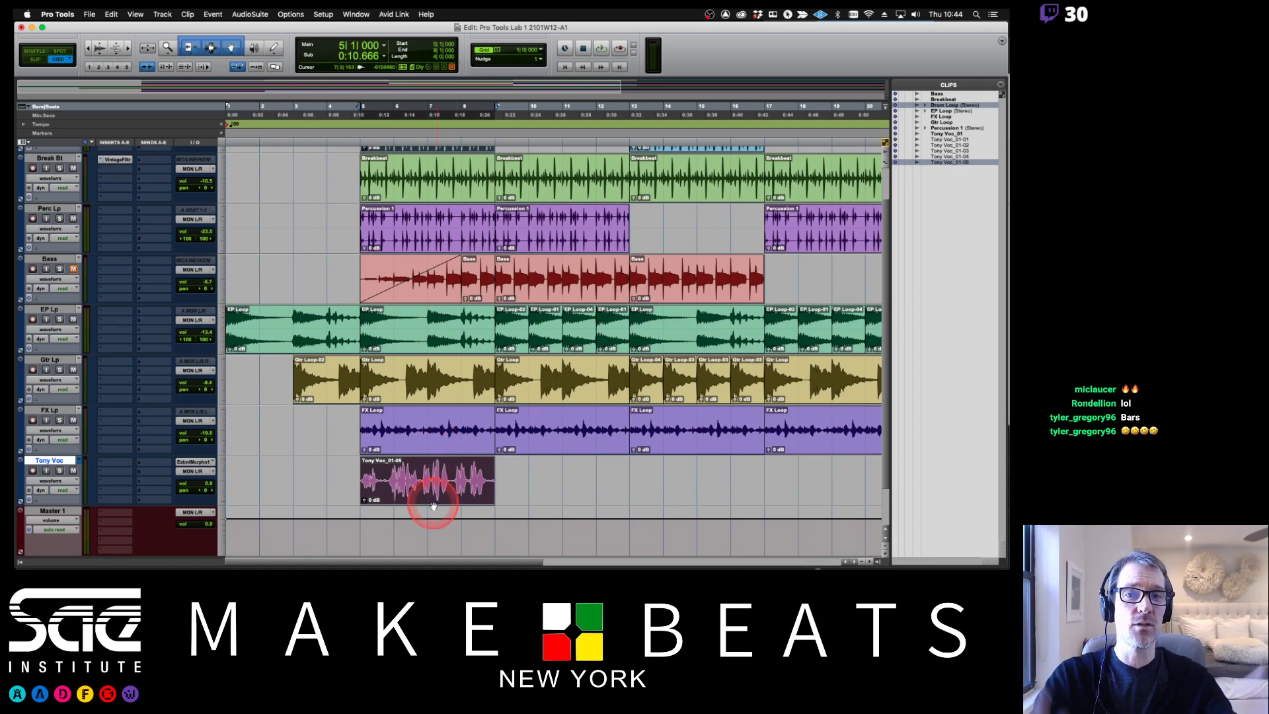
# Step: Extend the recorded vocal clip to expose all takes end to end from bar 5 to bar 25
pyautogui.press('super+bracketleft')
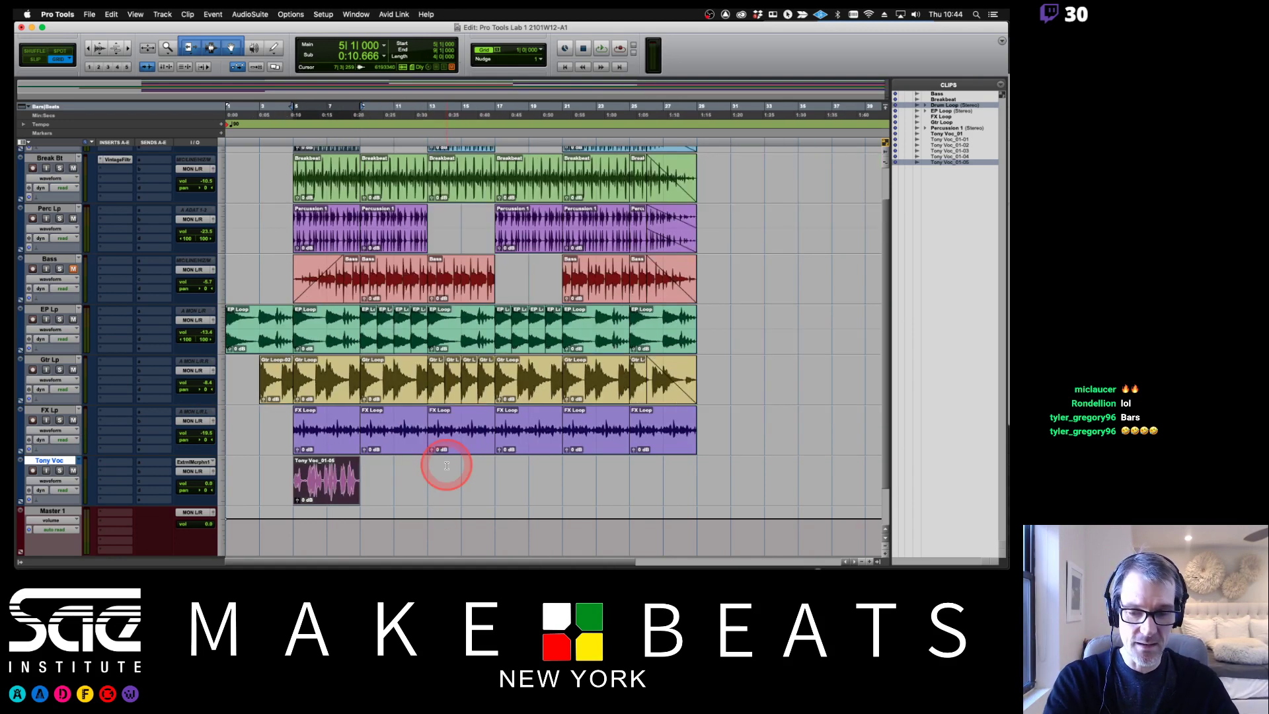
pyautogui.moveTo(433, 496); pyautogui.dragTo(250, 480)
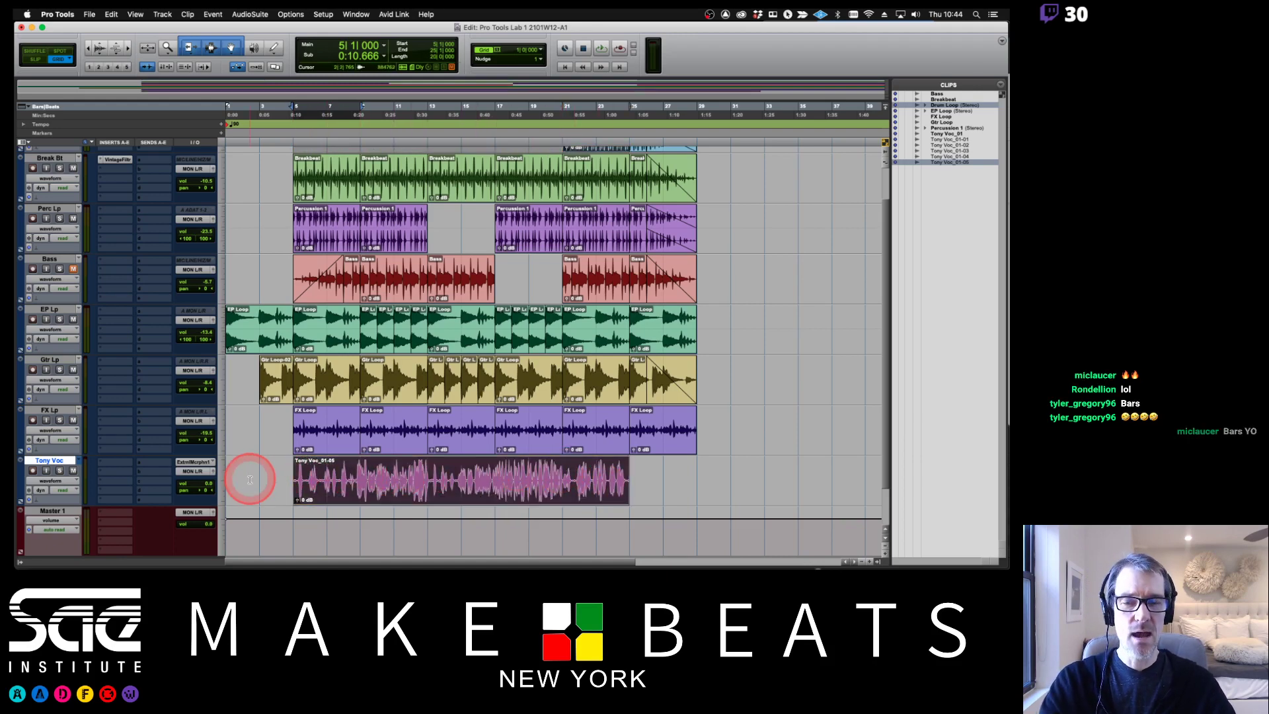
pyautogui.click(320, 260)
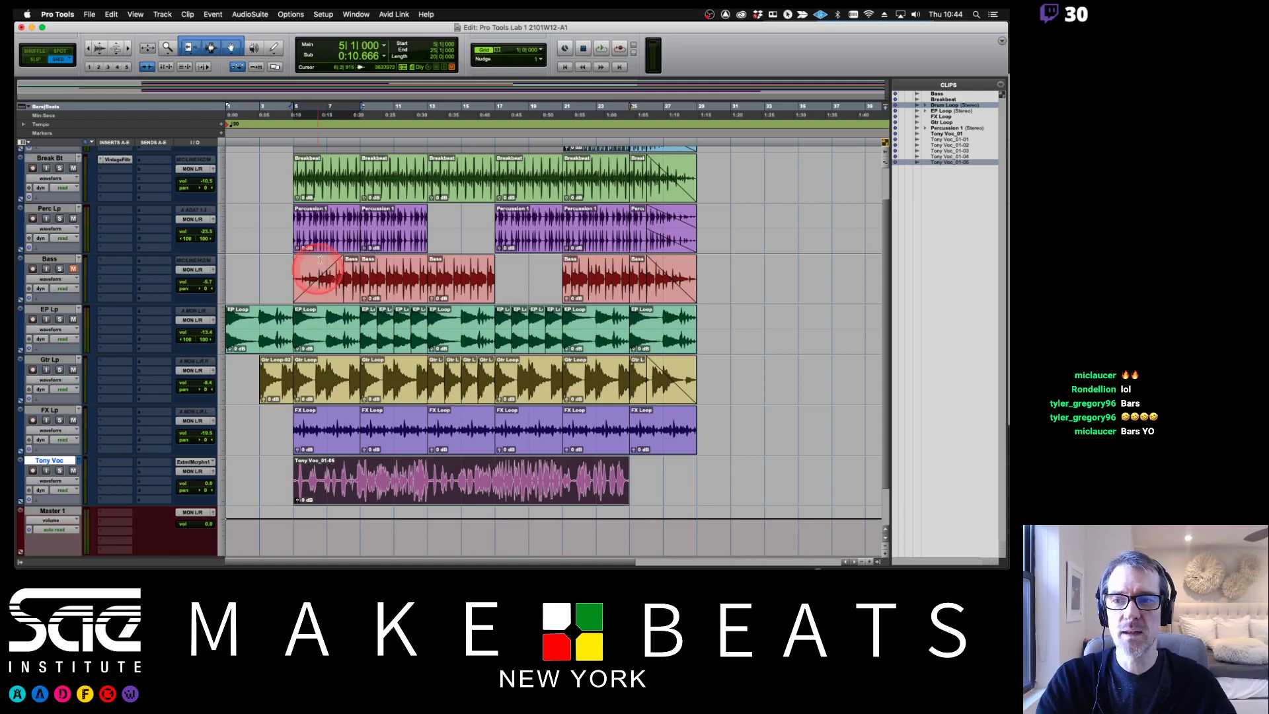
pyautogui.click(292, 114)
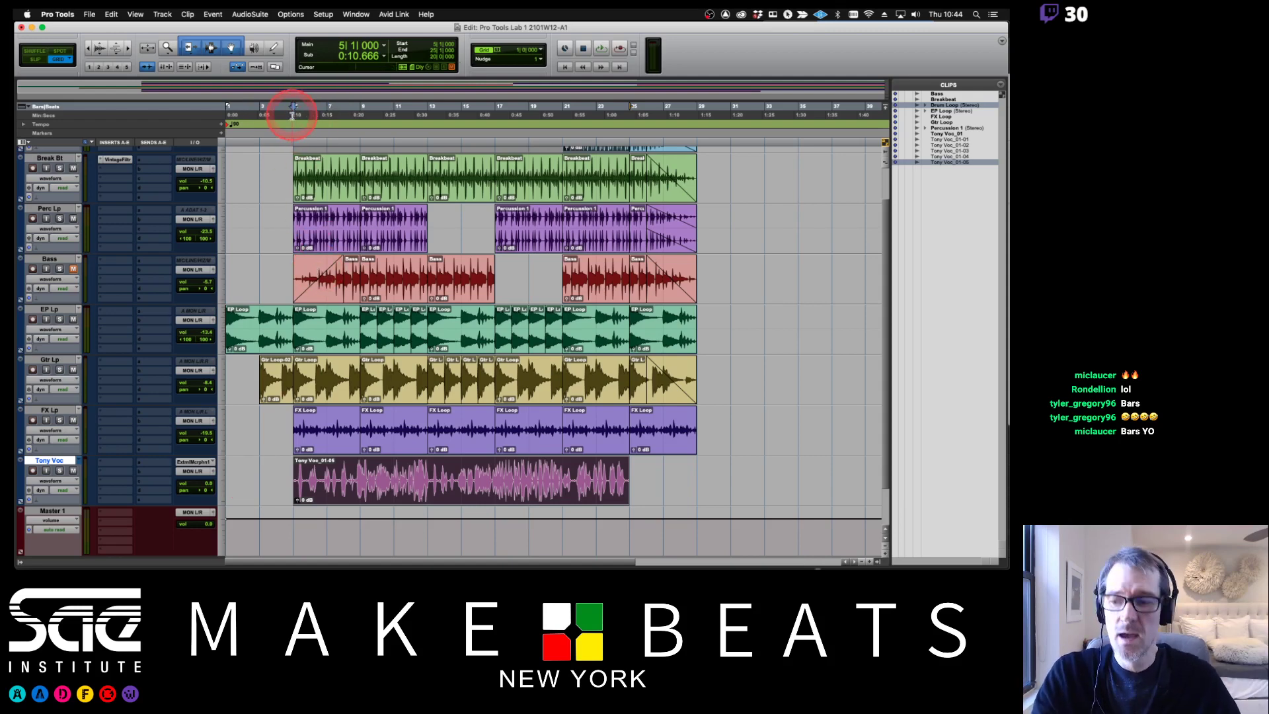
pyautogui.click(117, 462)
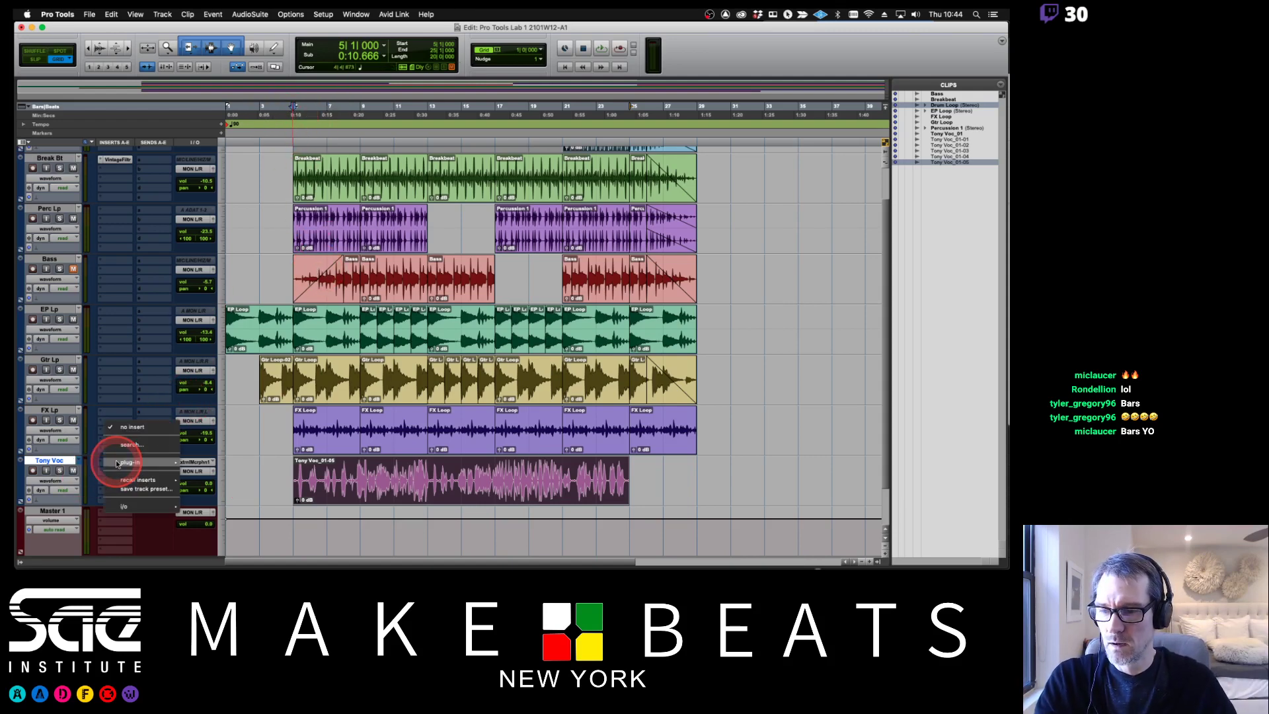
pyautogui.moveTo(116, 463); pyautogui.dragTo(256, 177)
pyautogui.press('shift+super+s')
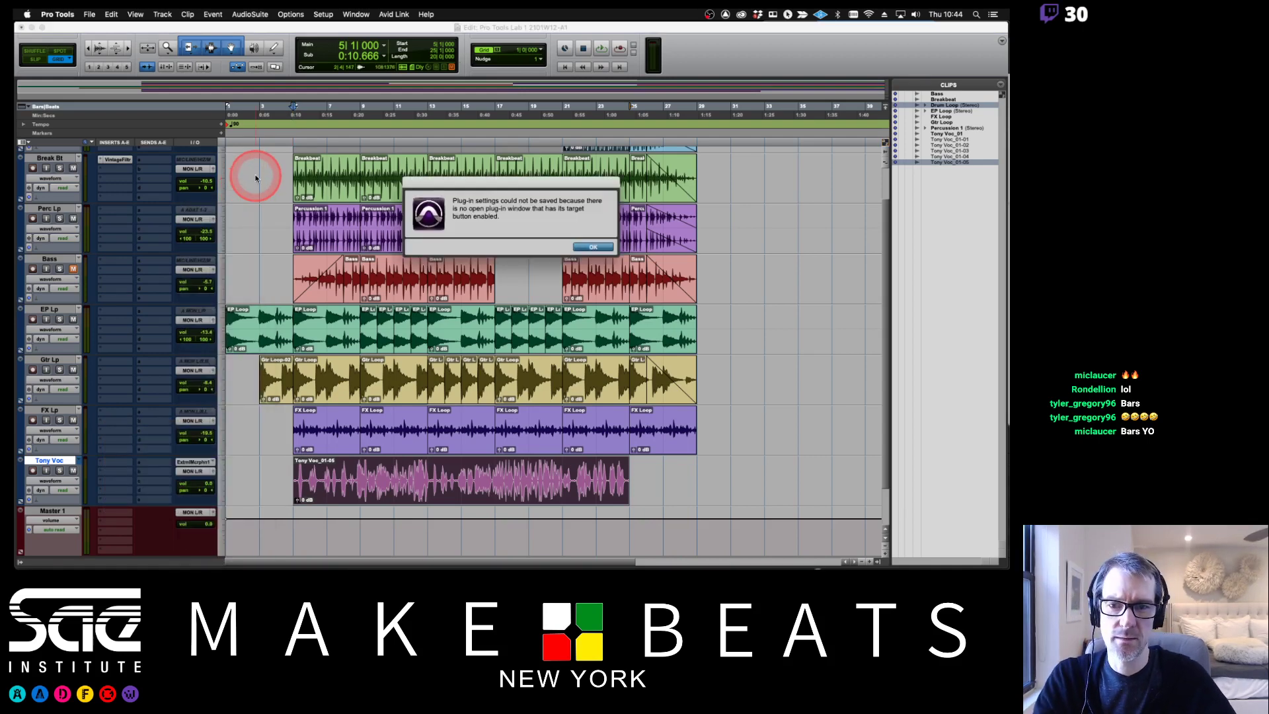
pyautogui.click(594, 248)
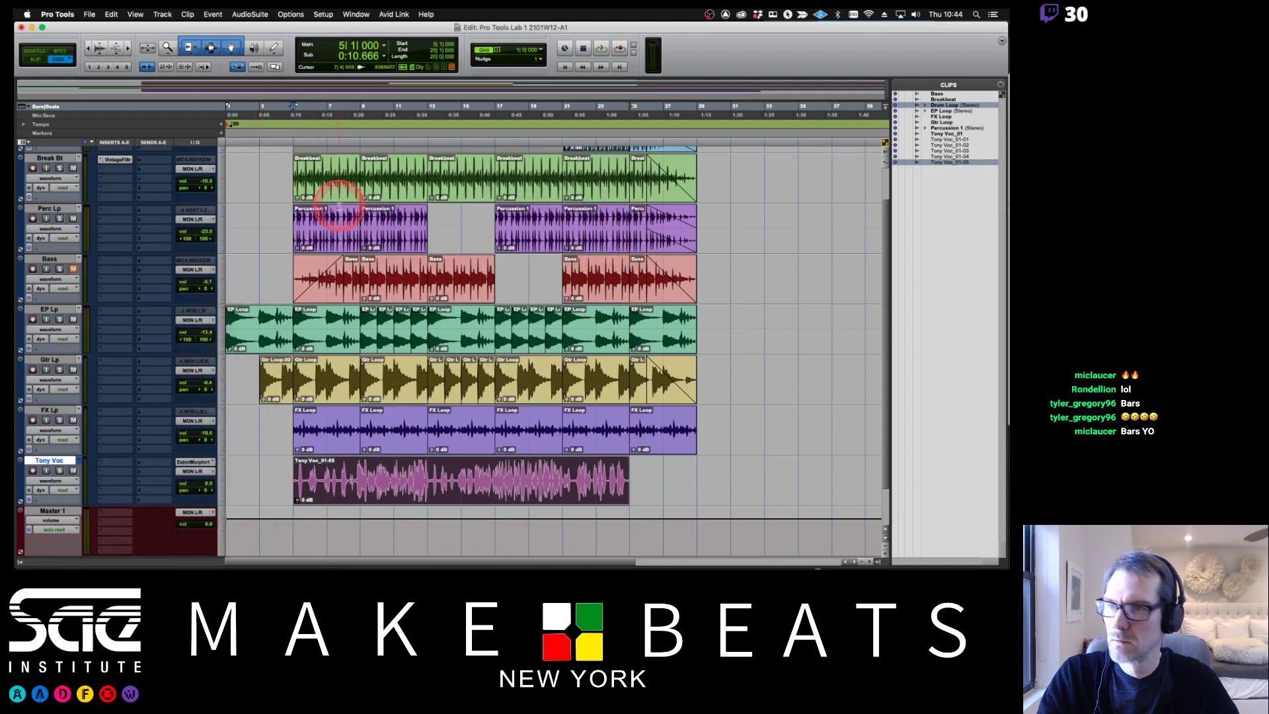
# Step: Save the session under the new name "Pro Tools Lab 1 2101W12-A1 Vocal"
pyautogui.click(90, 14)
pyautogui.click(107, 92)
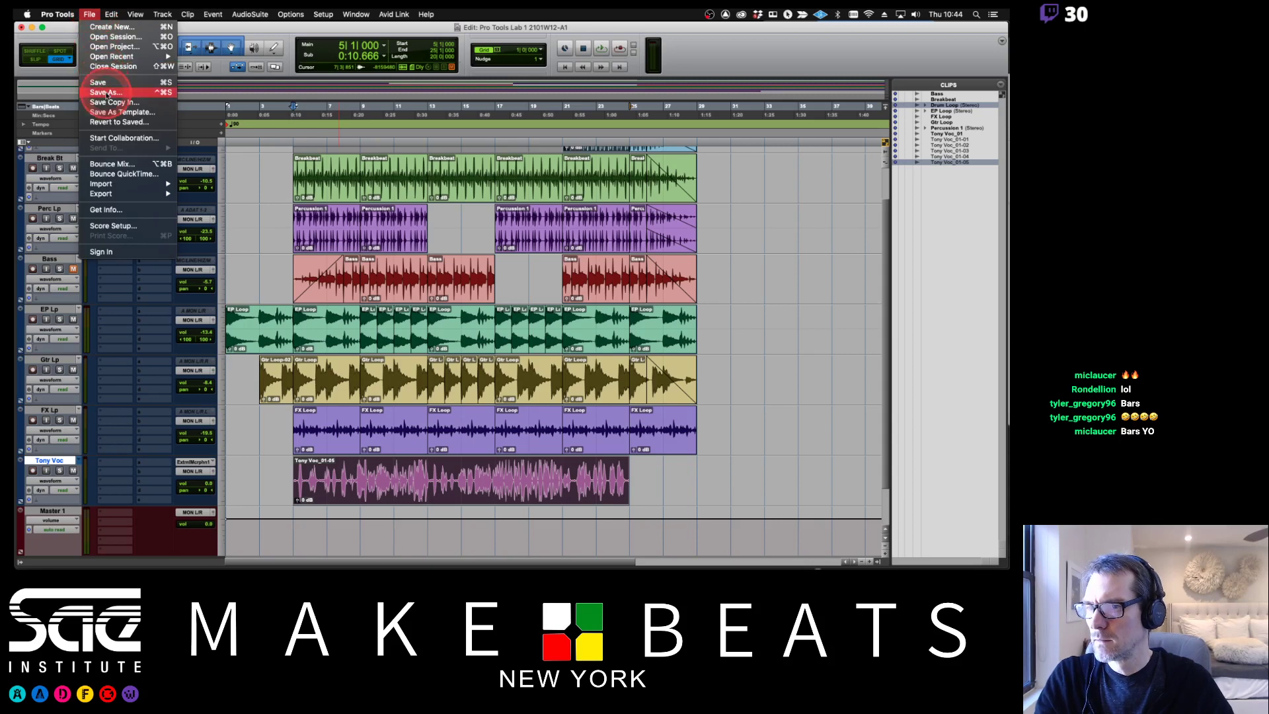
pyautogui.click(82, 12)
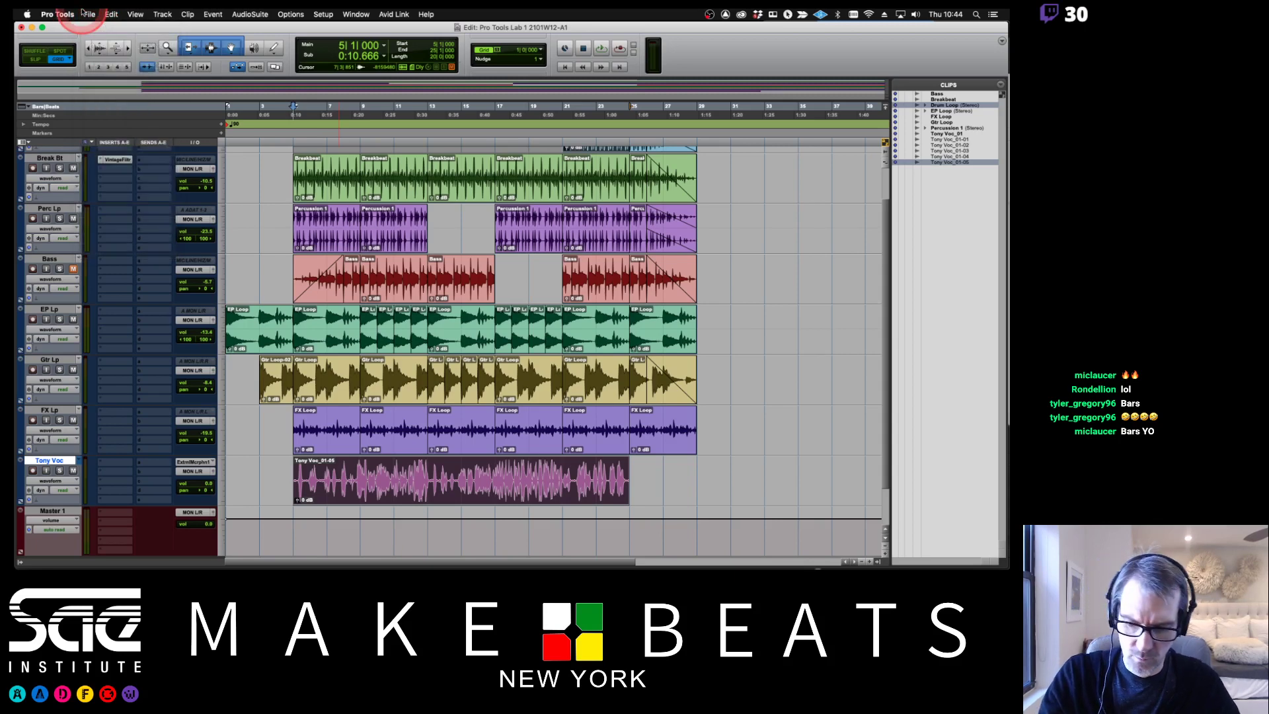
pyautogui.press('shift+super+s')
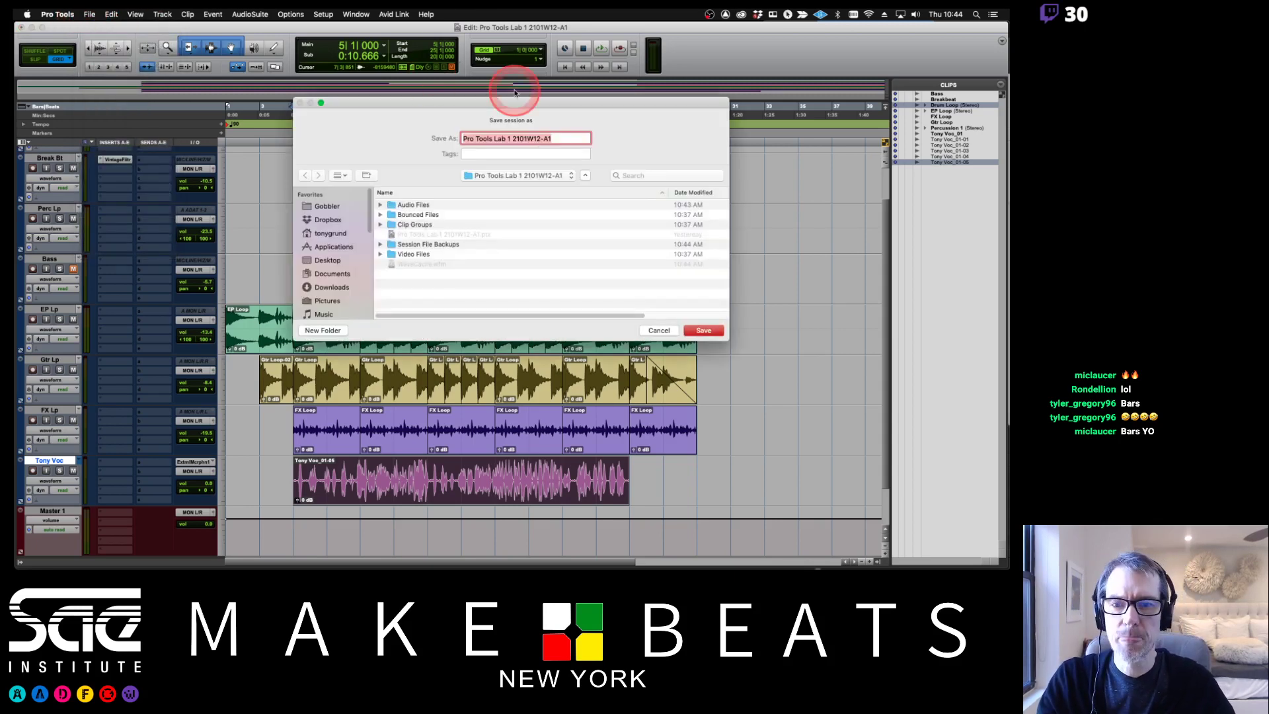
pyautogui.write('Voc')
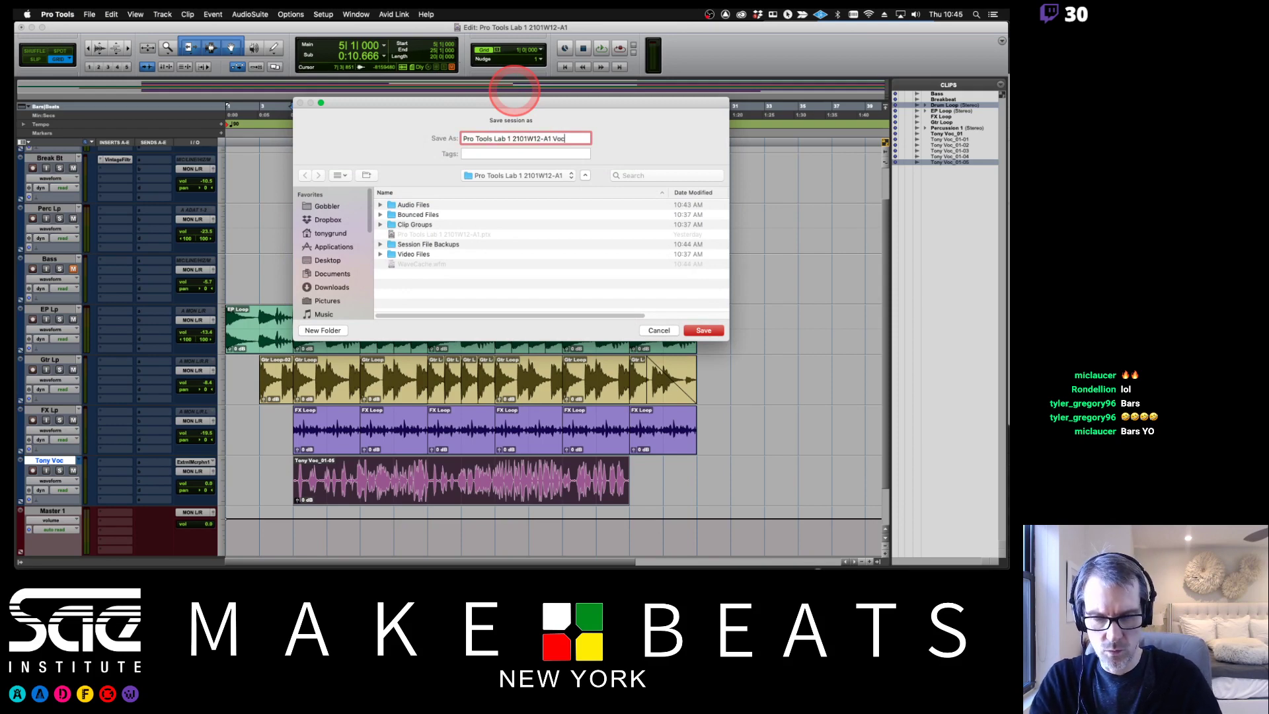
pyautogui.write('al')
pyautogui.press('Return')
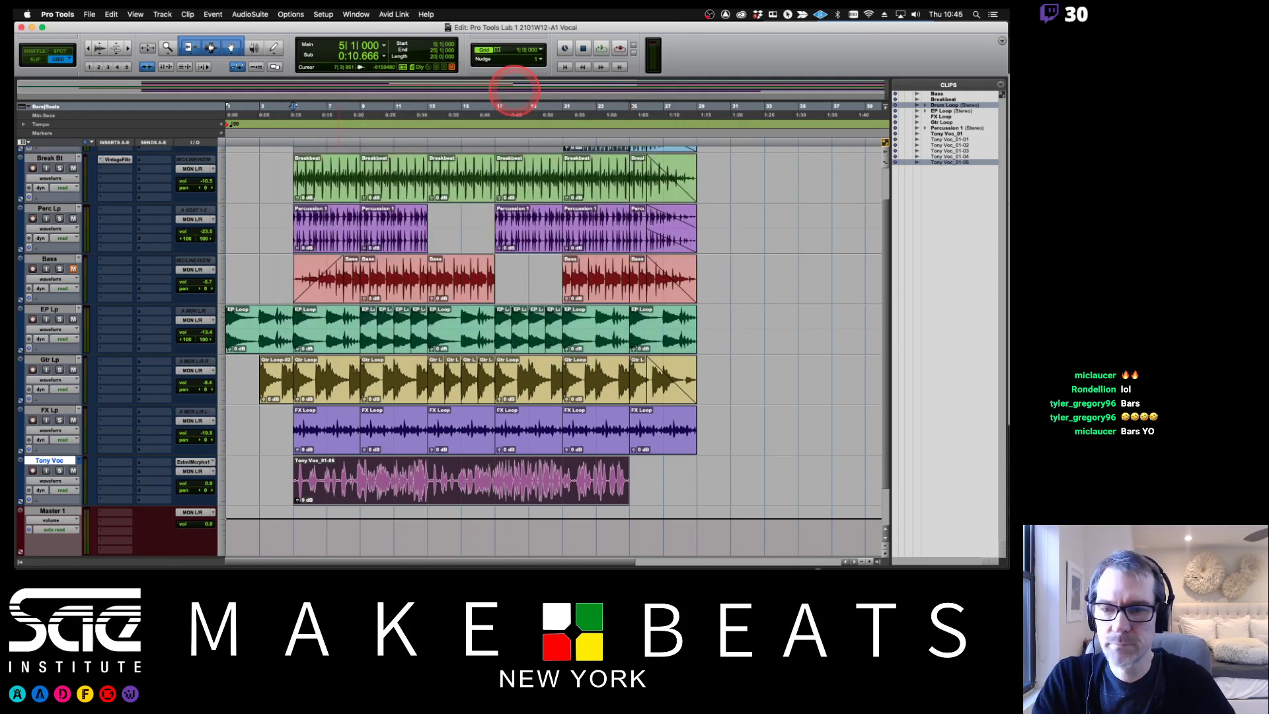
# Step: Insert Slate Digital's mono Virtual Mix Rack on the first insert slot of the vocal track
pyautogui.click(117, 461)
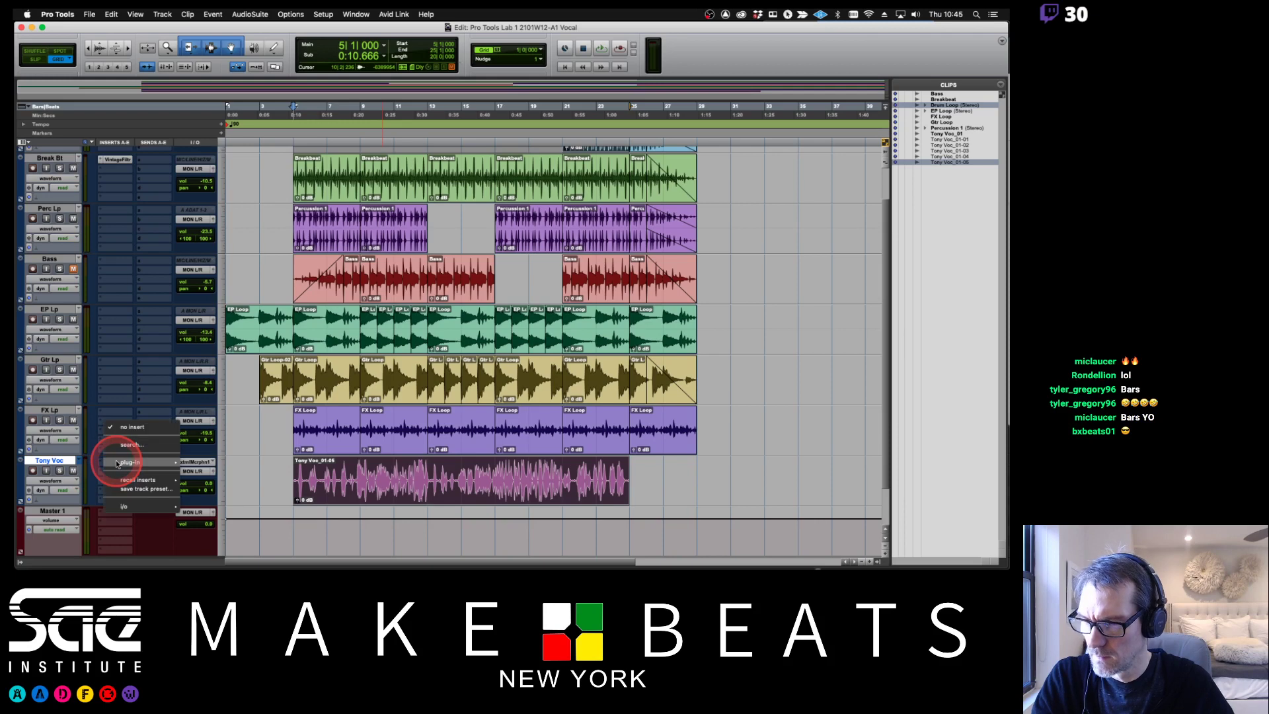
pyautogui.moveTo(162, 462)
pyautogui.moveTo(222, 455)
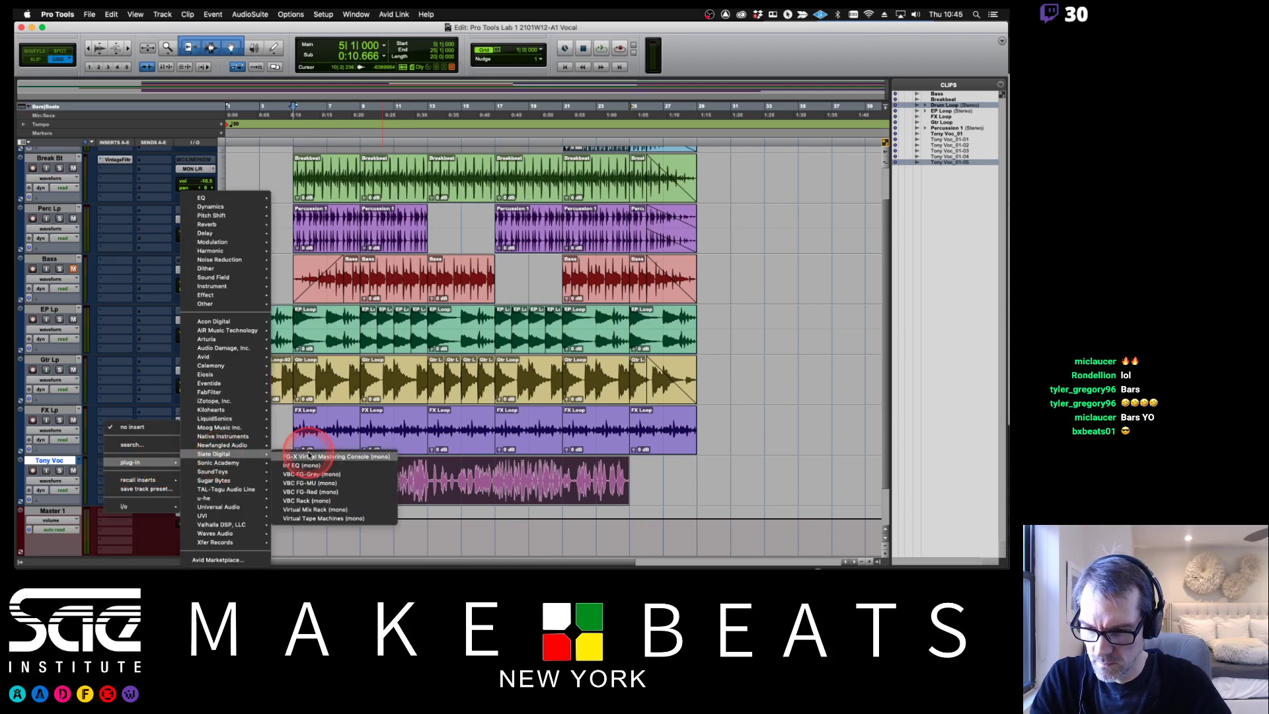
pyautogui.click(315, 510)
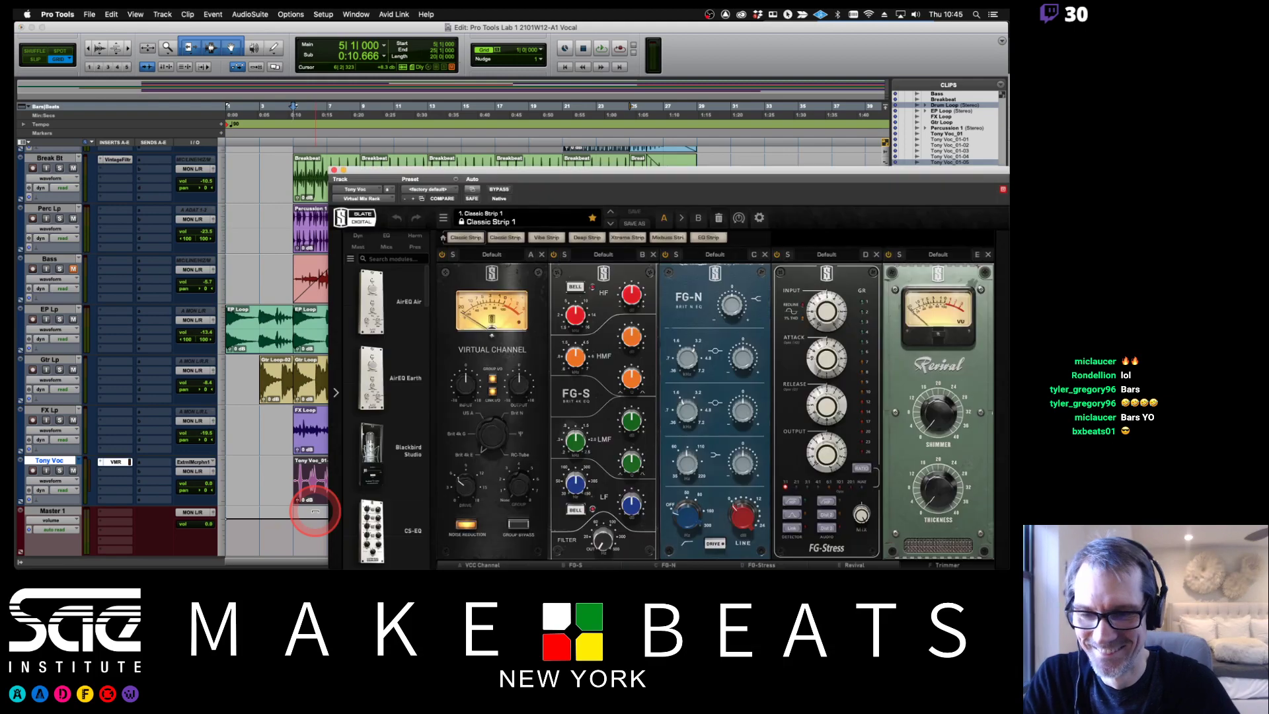
pyautogui.click(554, 165)
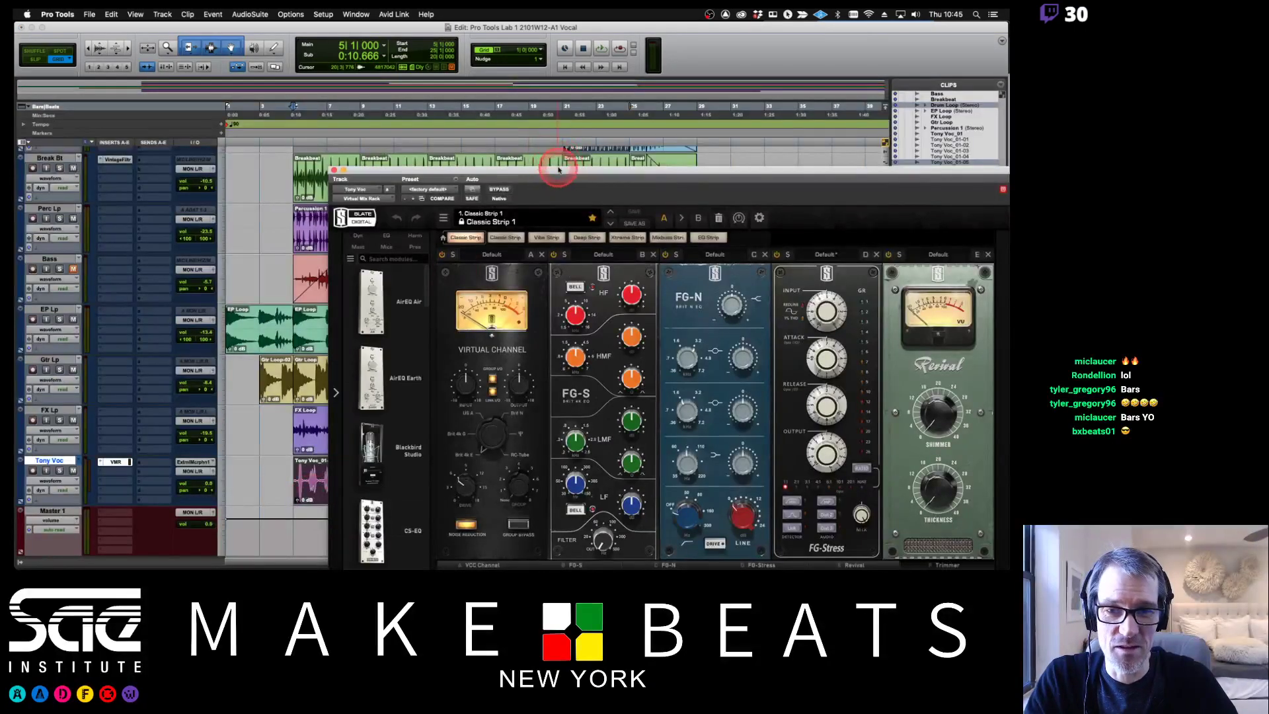
pyautogui.moveTo(558, 169); pyautogui.dragTo(456, 67)
# Step: Load the Exciting Vocals factory preset in the Virtual Mix Rack and move its window clear of the tracks
pyautogui.click(412, 121)
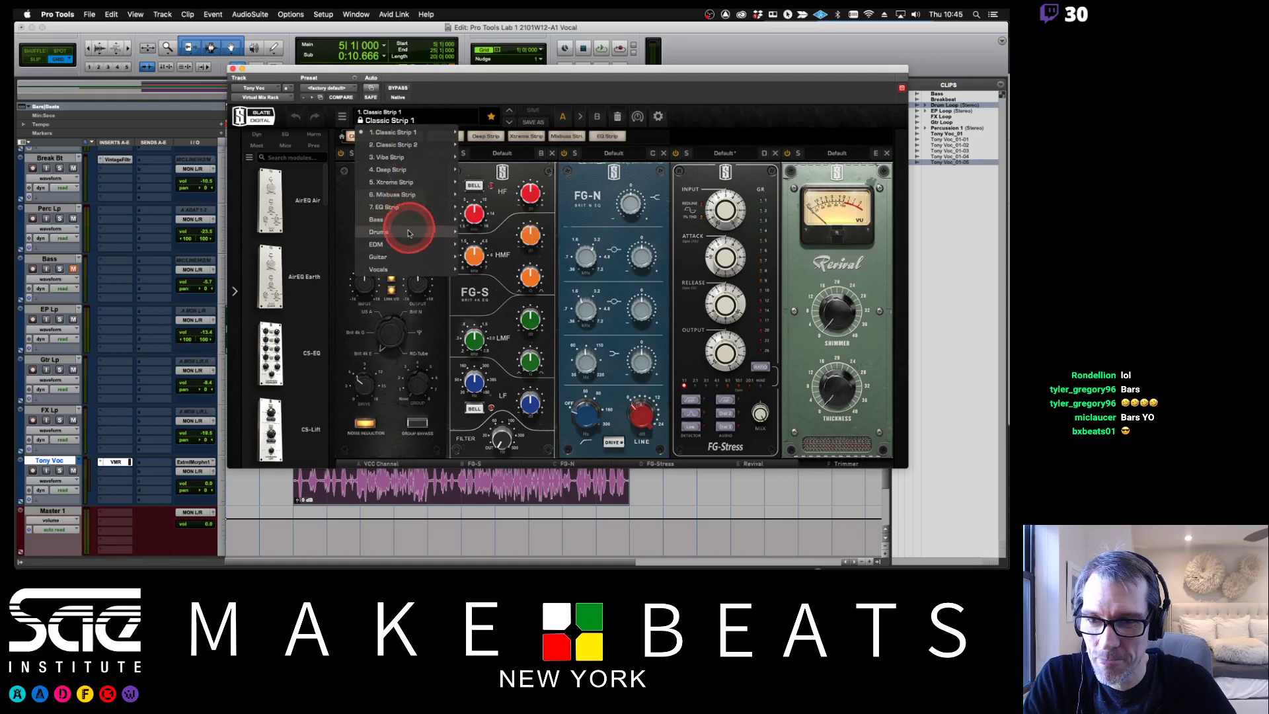
pyautogui.moveTo(397, 269)
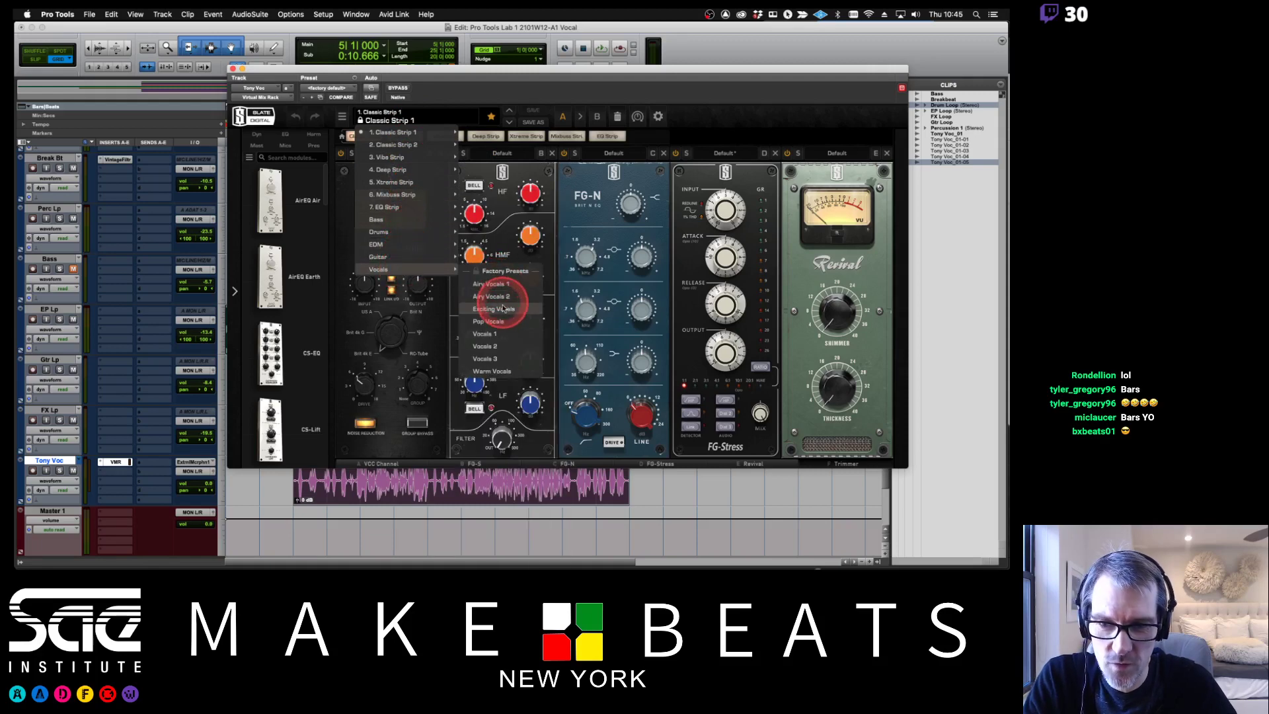
pyautogui.click(501, 315)
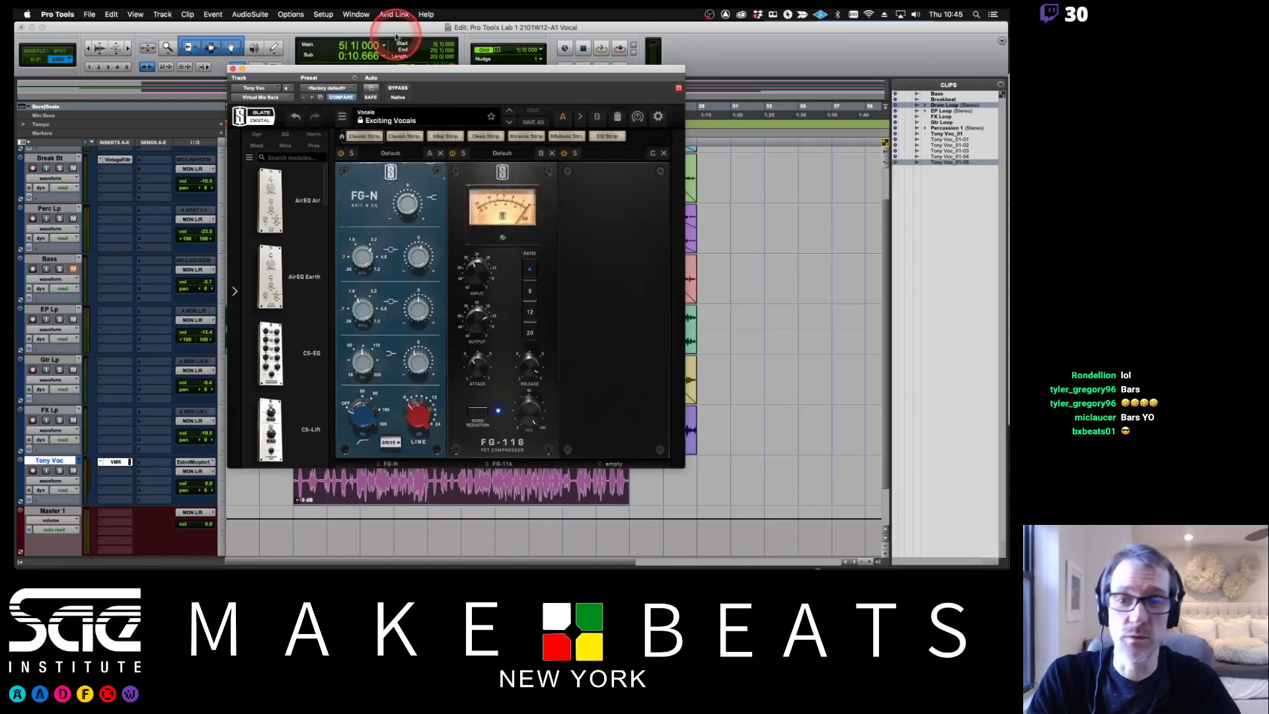
pyautogui.moveTo(407, 68); pyautogui.dragTo(782, 71)
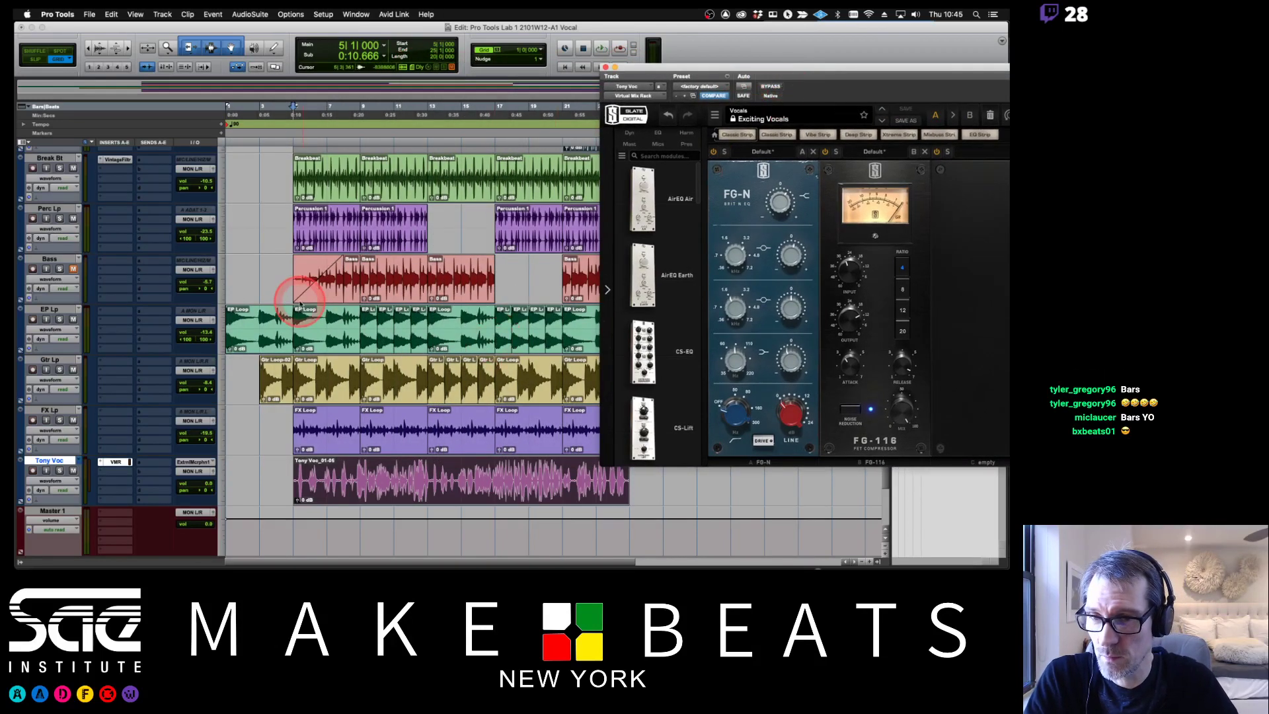
# Step: Play the arrangement from bar 5 to audition the Exciting Vocals processing on the vocal takes
pyautogui.press('space')
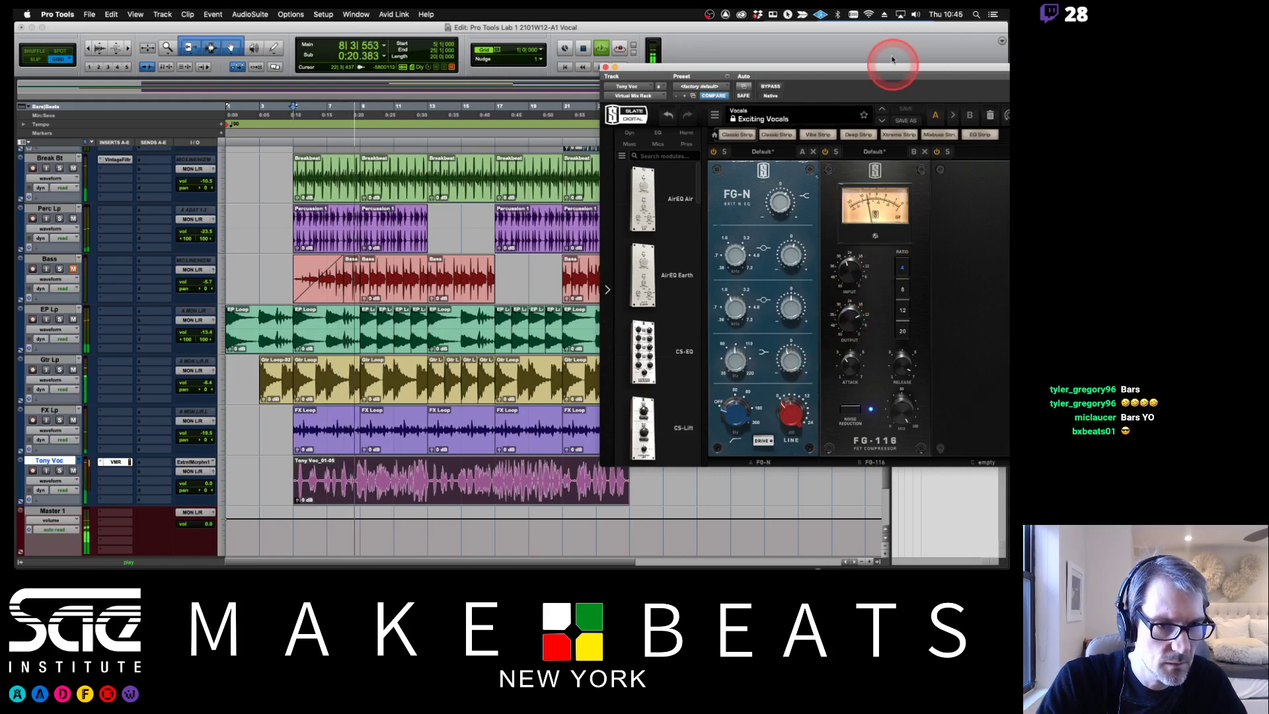
pyautogui.moveTo(891, 59); pyautogui.dragTo(712, 35)
pyautogui.click(676, 343)
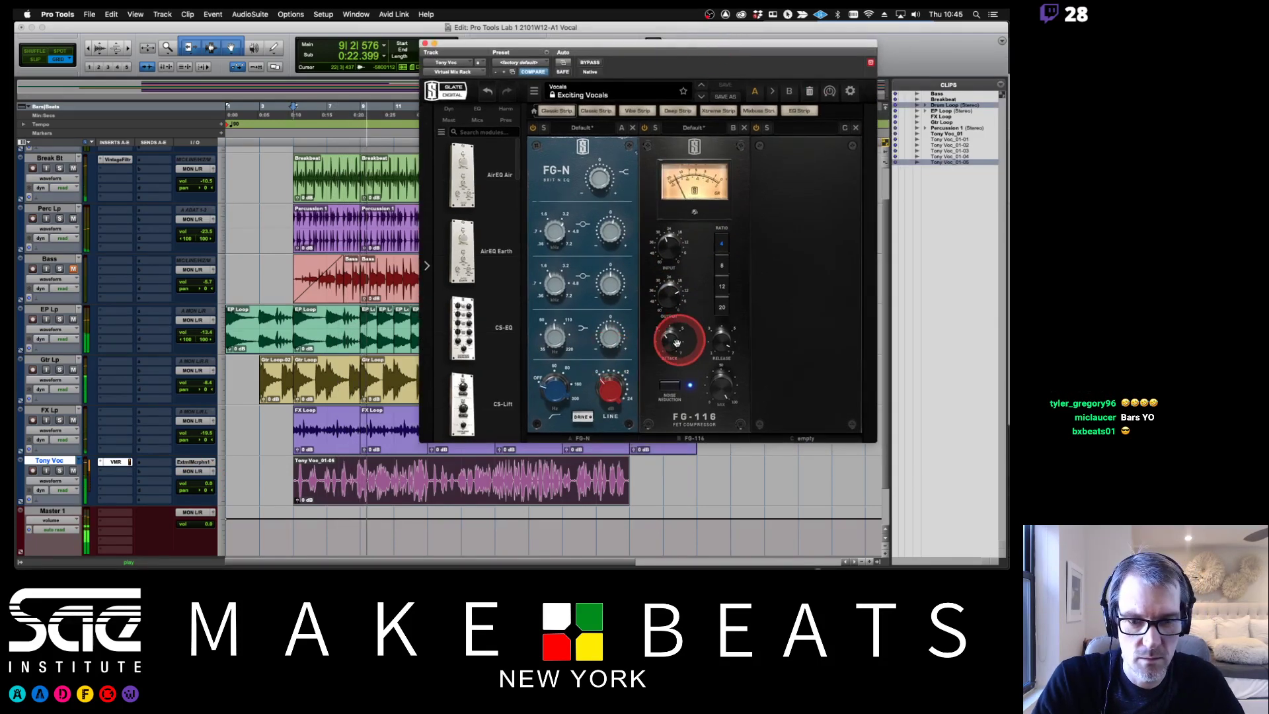
pyautogui.press('space')
# Step: Undo the recent clip edits until the Drum Loop is restored and the vocal clip sits back at bars 5 to 9
pyautogui.scroll(2, 346, 203)
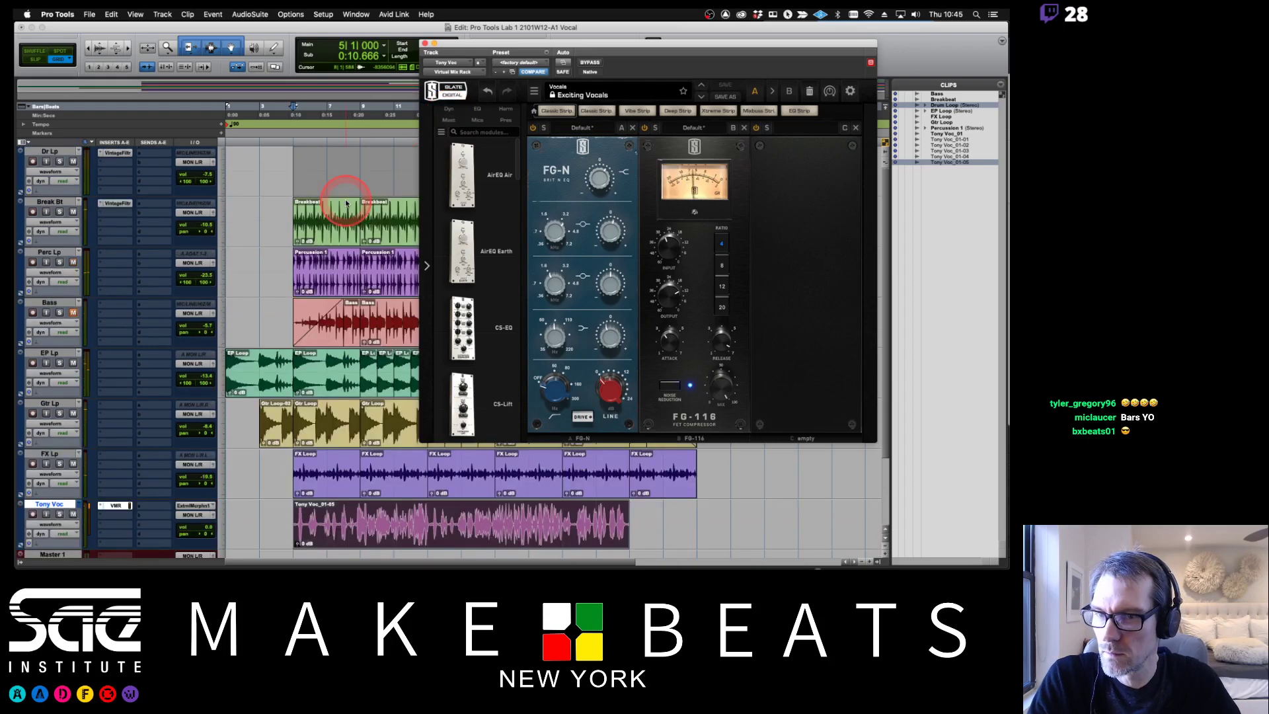
pyautogui.moveTo(493, 43); pyautogui.dragTo(739, 262)
pyautogui.press('super+z')
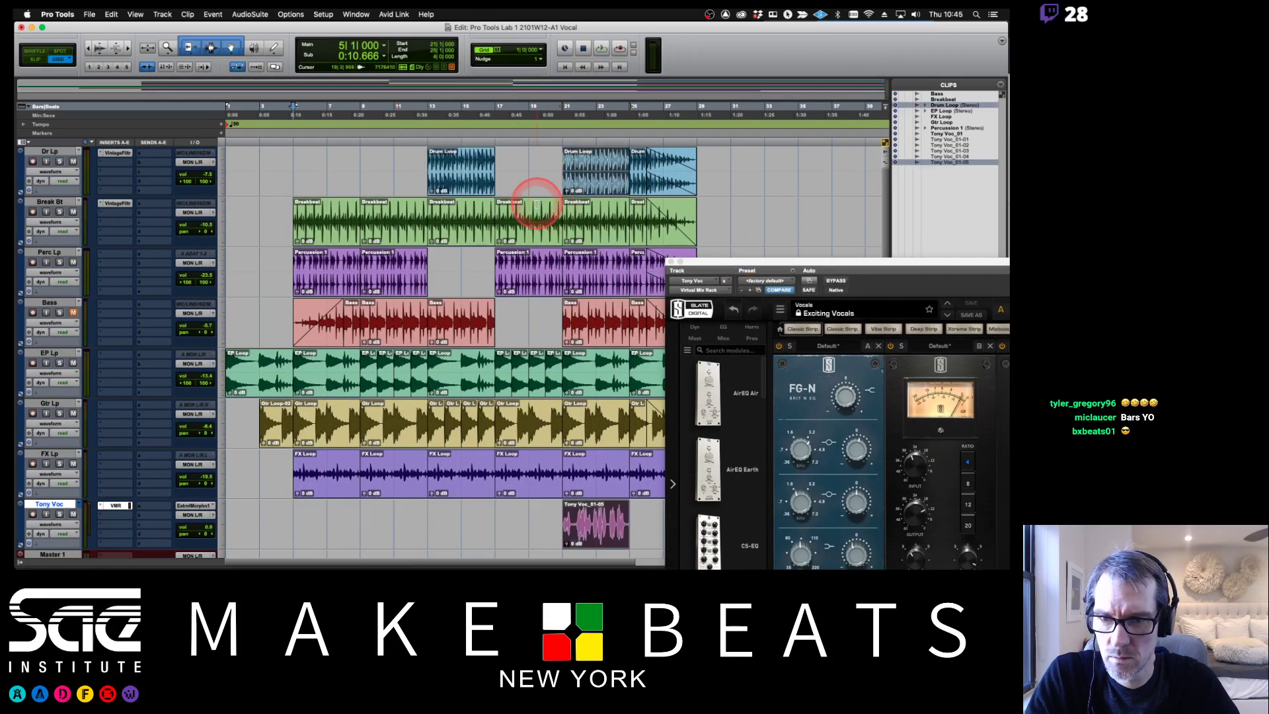
pyautogui.press('super+z')
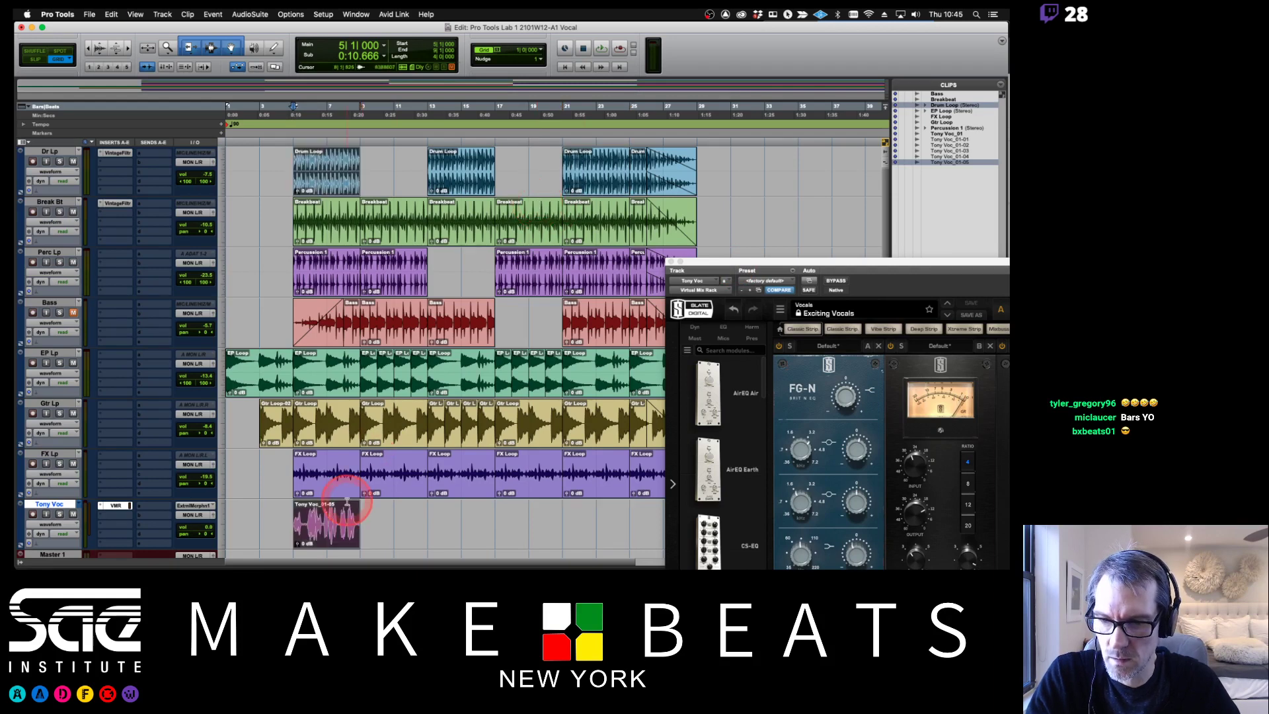
# Step: Move the vocal clip to bars 21 to 25 and extend its start back to bar 5 to expose the earlier takes
pyautogui.click(344, 526)
pyautogui.moveTo(330, 535); pyautogui.dragTo(598, 552)
pyautogui.moveTo(566, 529); pyautogui.dragTo(249, 519)
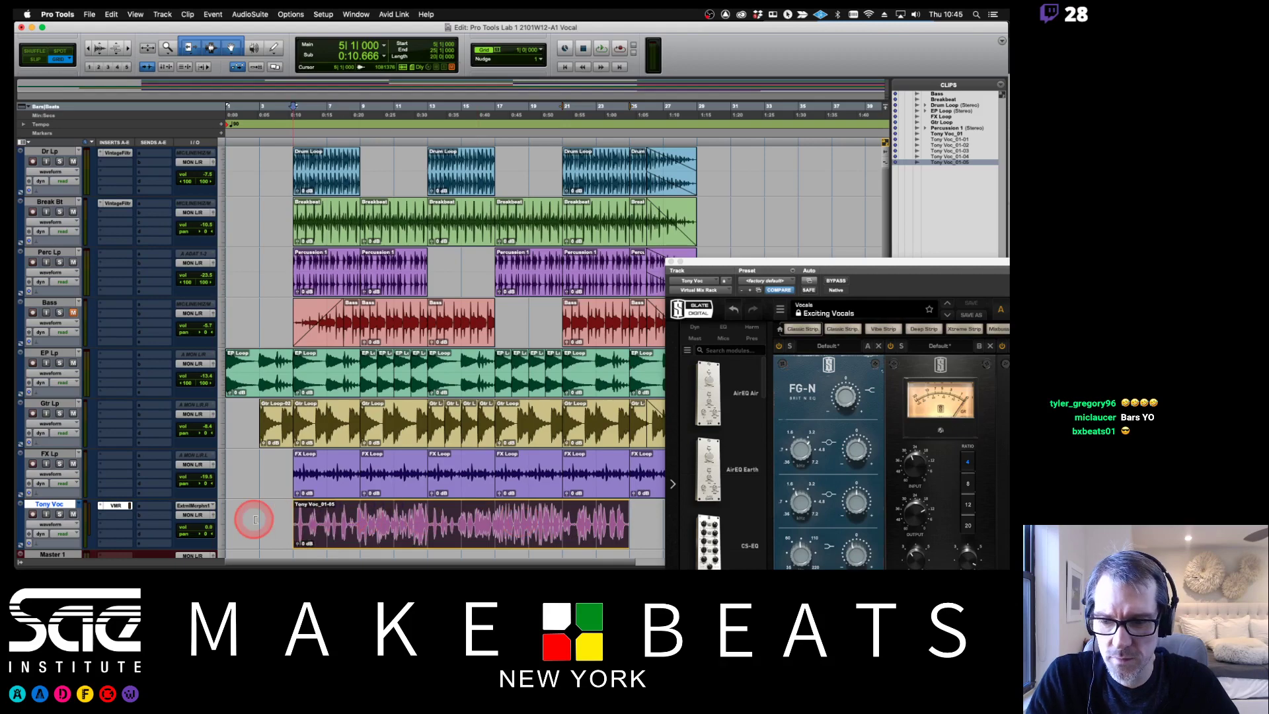
# Step: Switch the Virtual Mix Rack to the Pop Vocals preset and start playback from bar 5
pyautogui.moveTo(818, 261); pyautogui.dragTo(510, 46)
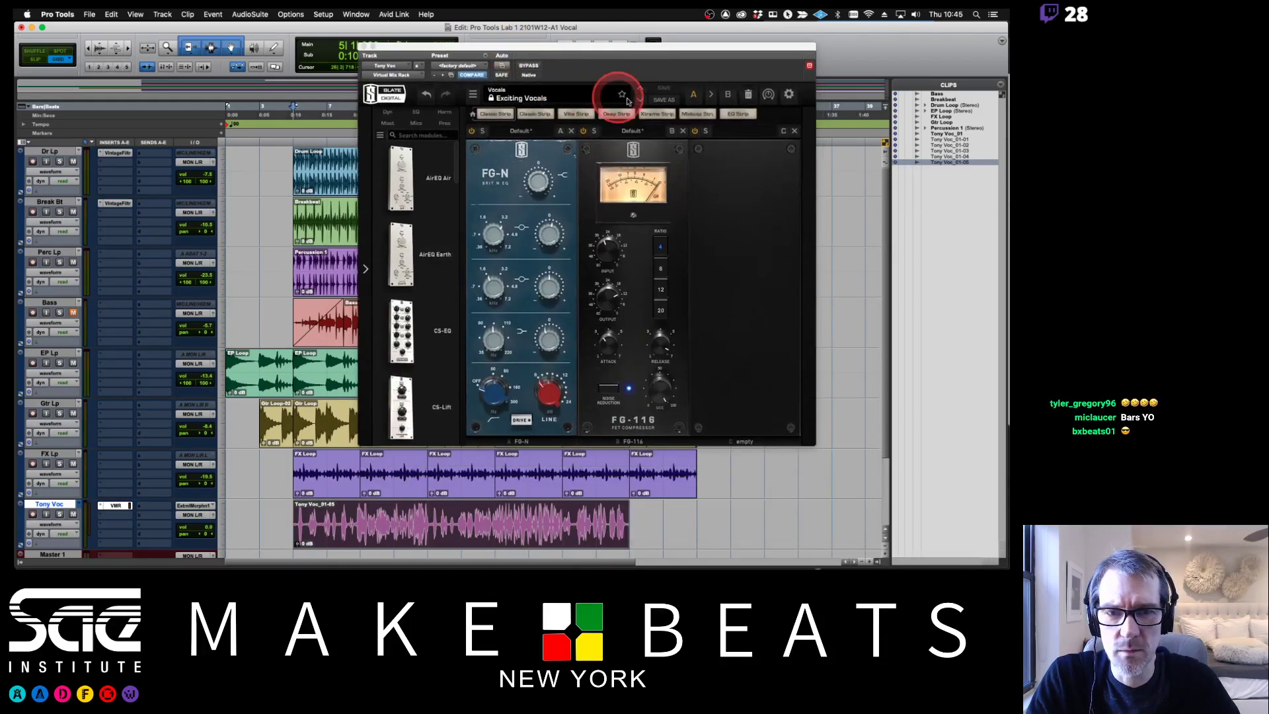
pyautogui.click(640, 100)
pyautogui.press('space')
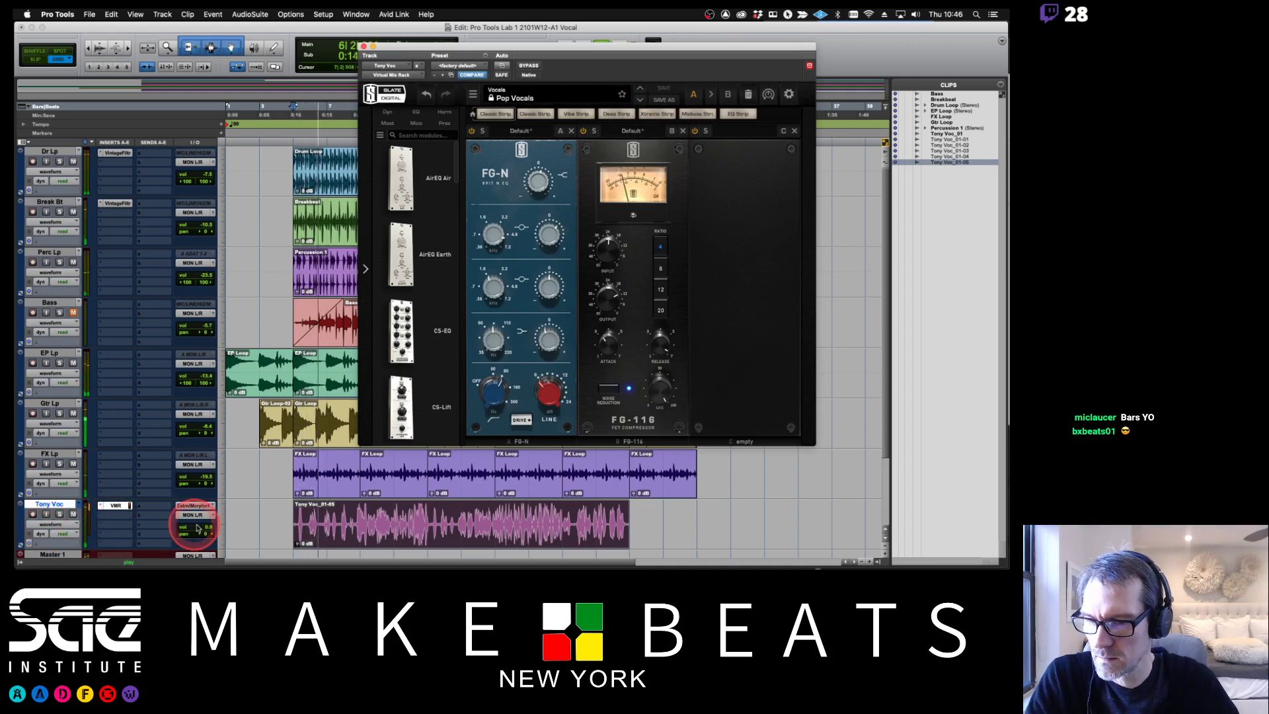
# Step: Raise the vocal track's volume slightly during playback and close the plug-in window
pyautogui.moveTo(205, 527); pyautogui.dragTo(209, 524)
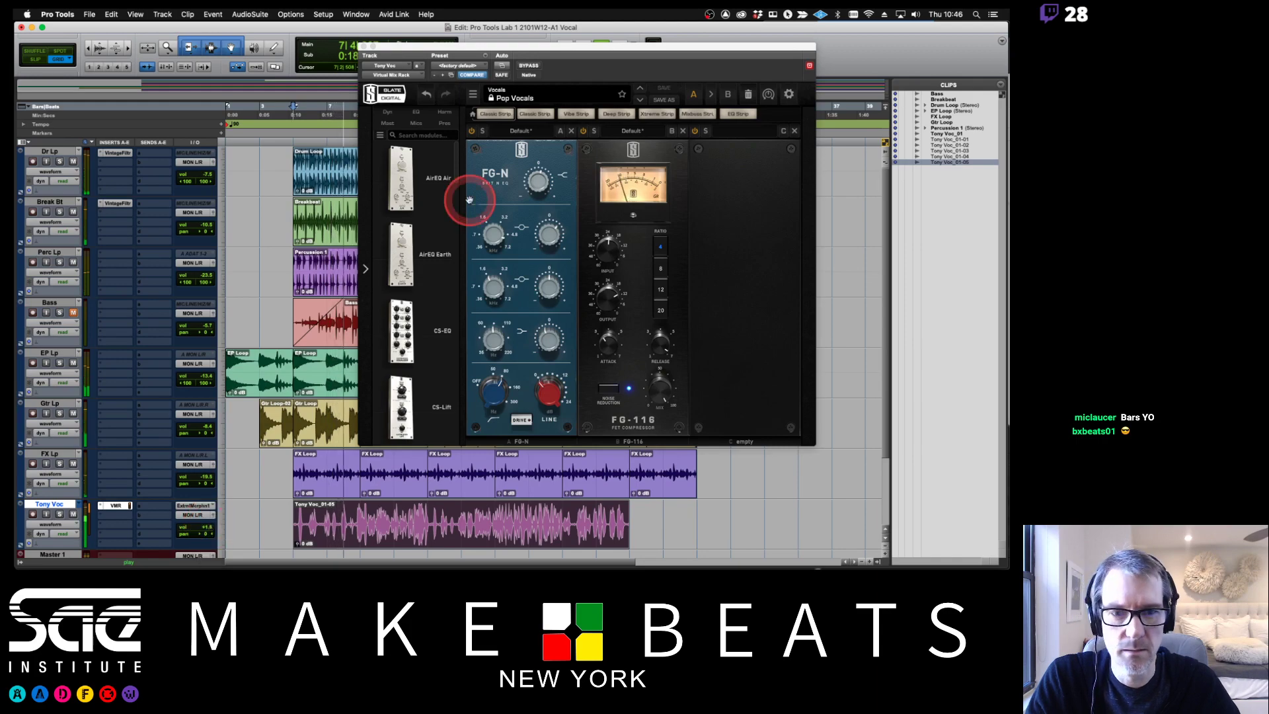
pyautogui.moveTo(449, 52); pyautogui.dragTo(590, 50)
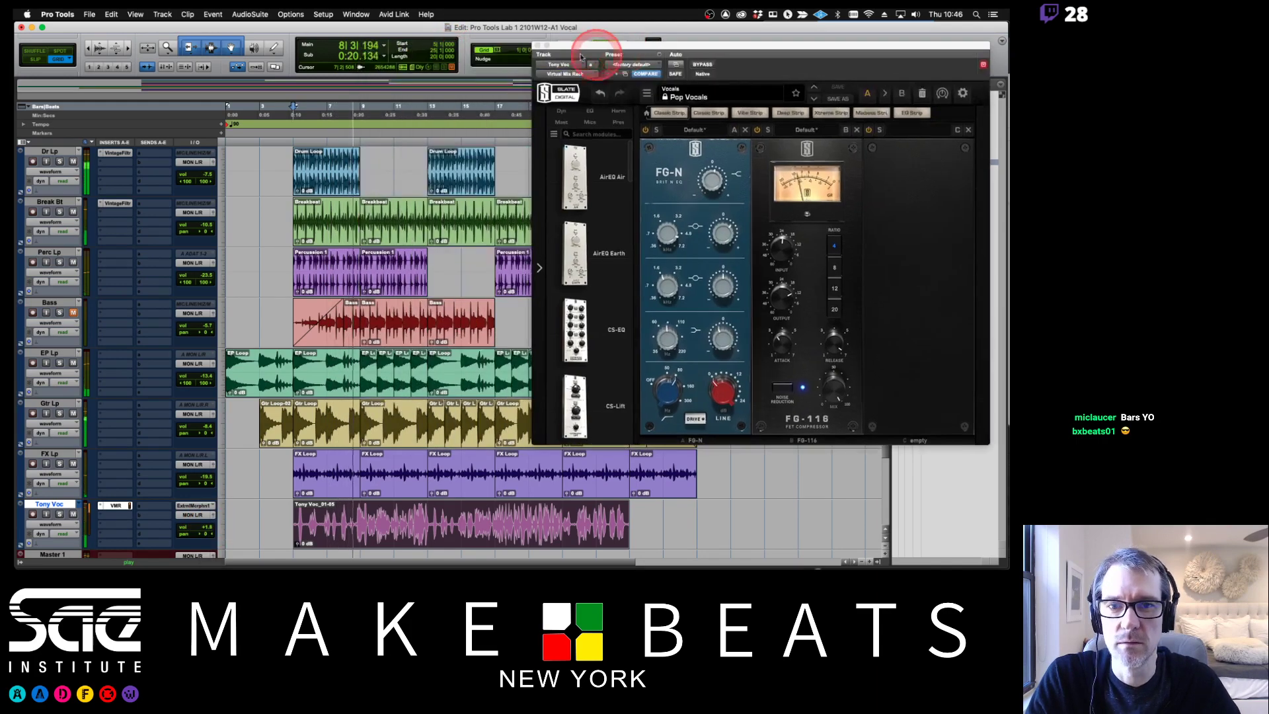
pyautogui.click(538, 48)
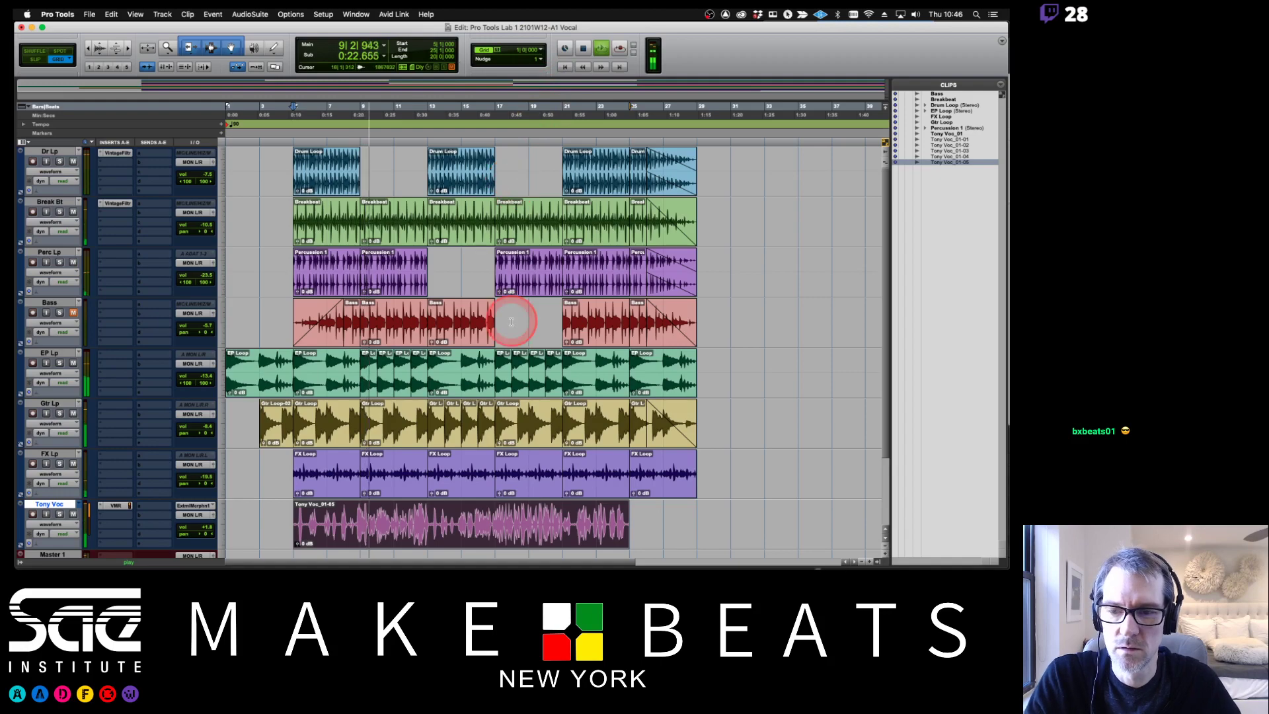
# Step: Reopen the vocal track's Virtual Mix Rack and adjust the FG-116 compressor's input and output levels during playback
pyautogui.scroll(-3, 674, 349)
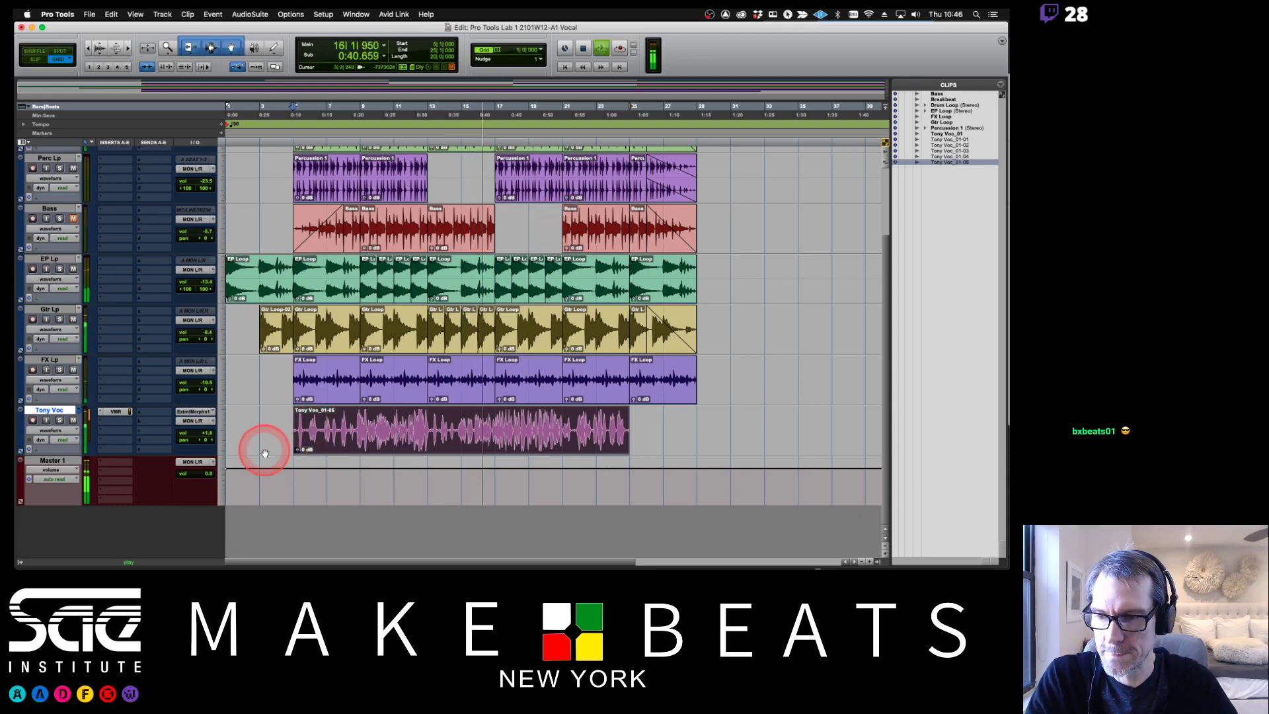
pyautogui.click(115, 411)
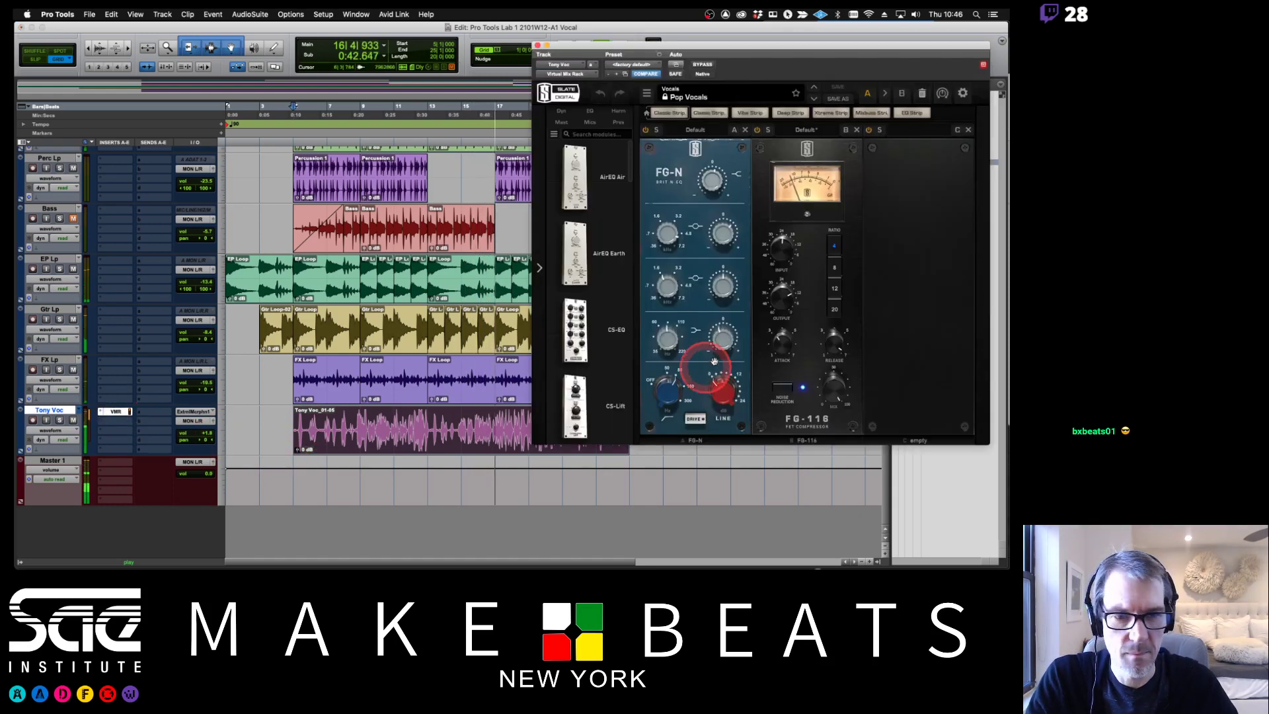
pyautogui.moveTo(780, 250); pyautogui.dragTo(783, 292)
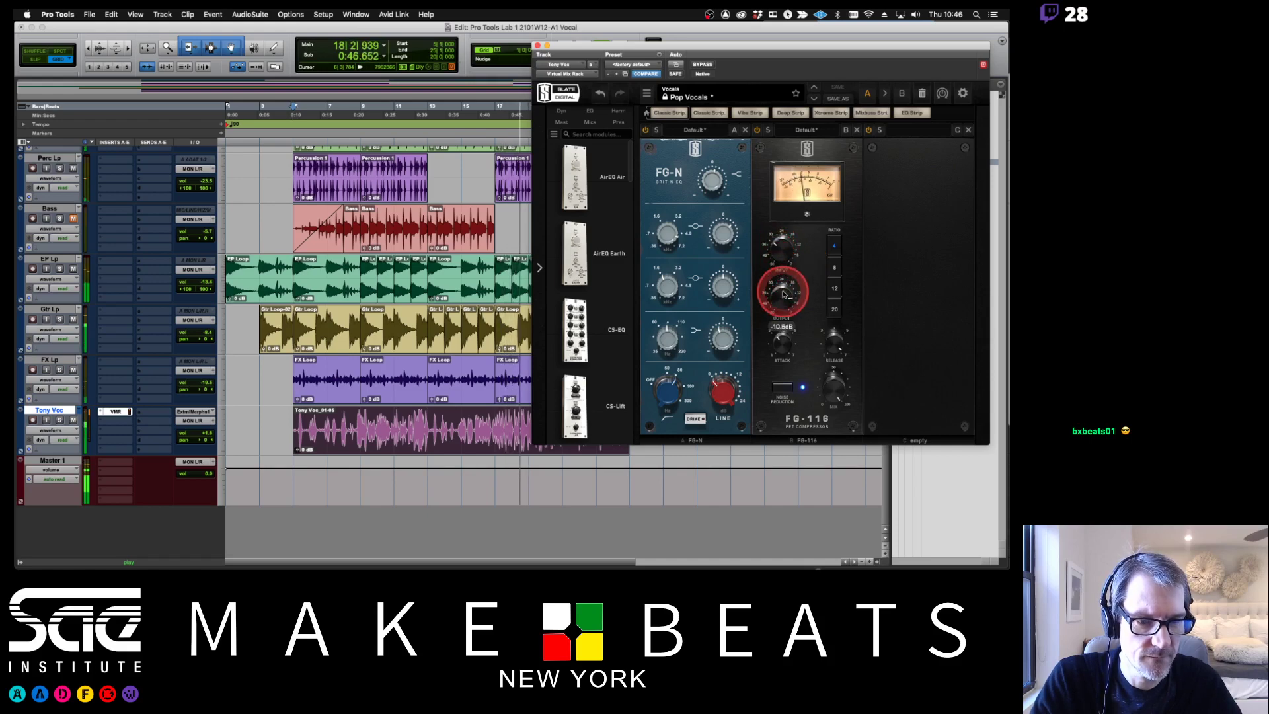
# Step: Raise the vocal track's volume further, then stop playback and reposition the plug-in window
pyautogui.click(207, 434)
pyautogui.moveTo(208, 432); pyautogui.dragTo(208, 431)
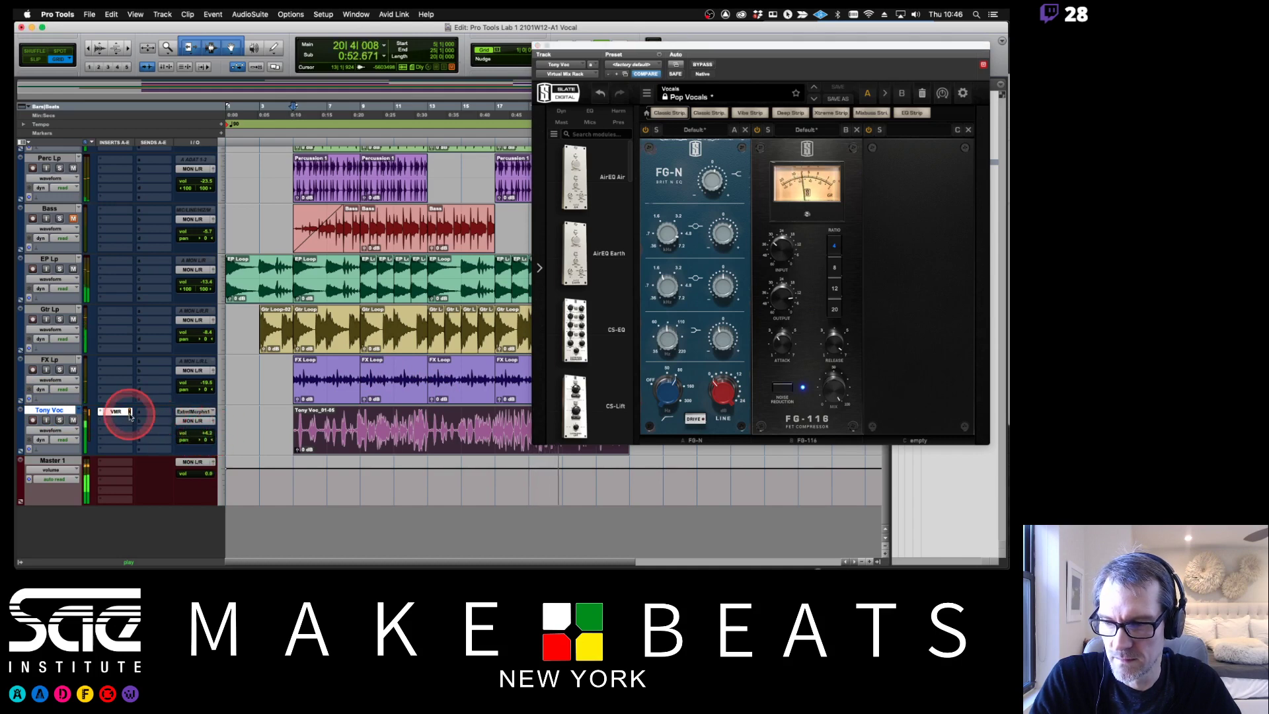
pyautogui.moveTo(584, 47); pyautogui.dragTo(665, 61)
pyautogui.press('space')
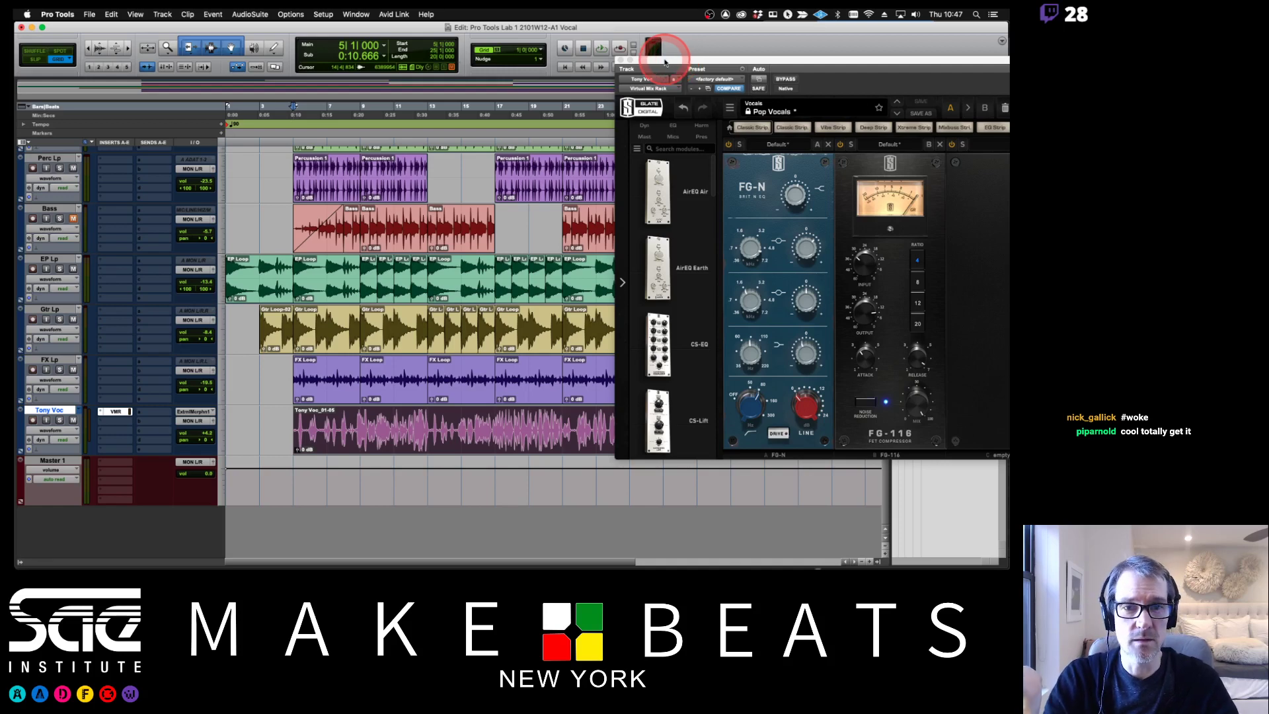
pyautogui.moveTo(664, 62); pyautogui.dragTo(558, 101)
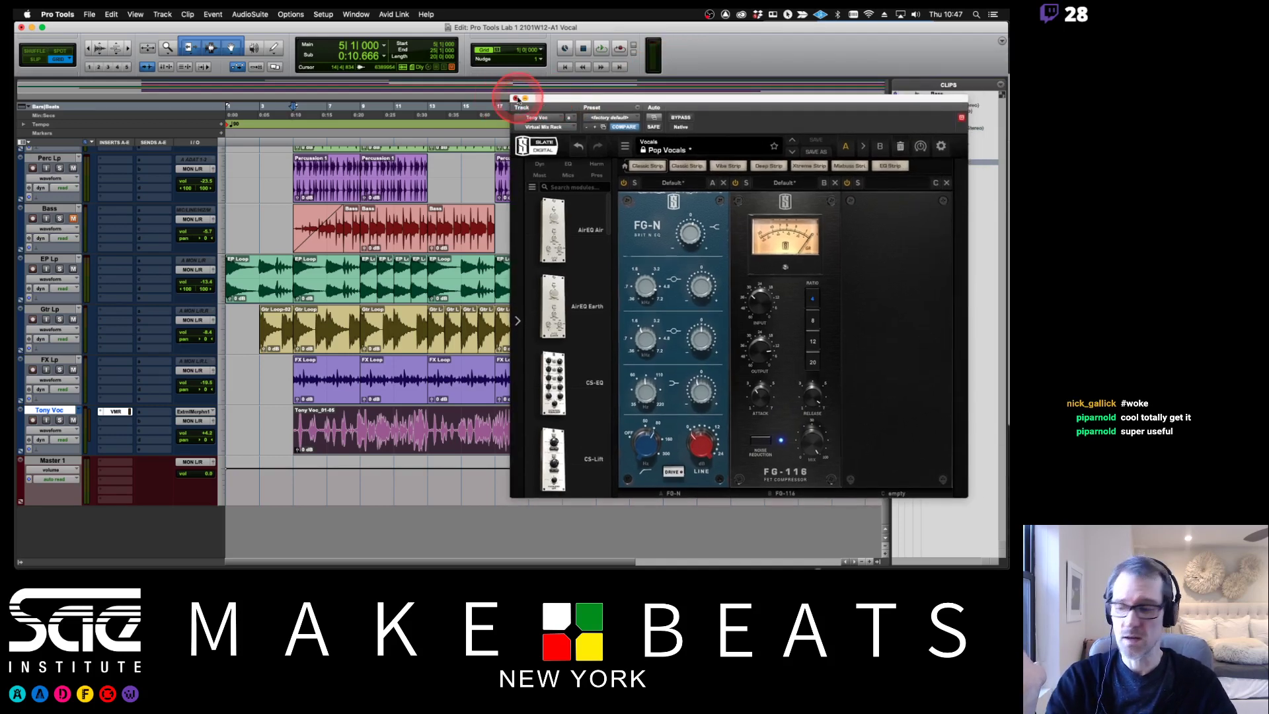
# Step: Delete the existing vocal clip and prepare bars 5 to 9 of the vocal track for a new recording, with the track armed
pyautogui.click(516, 98)
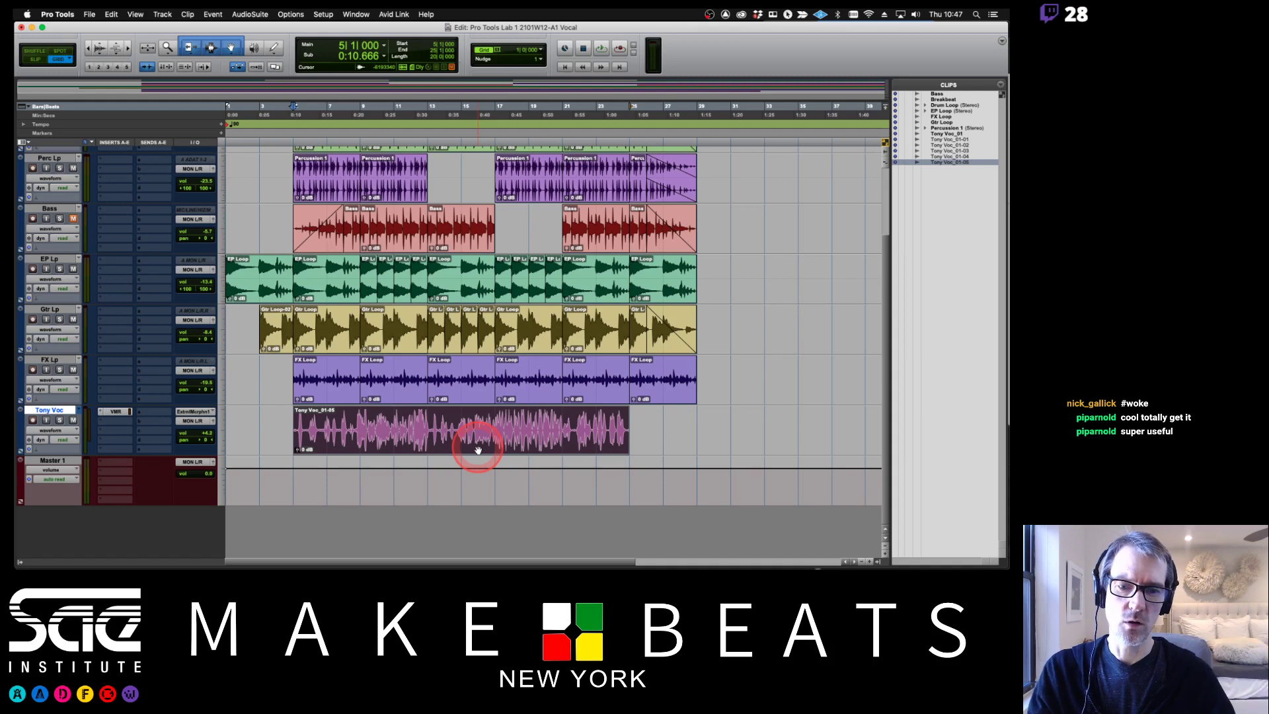
pyautogui.press('Delete')
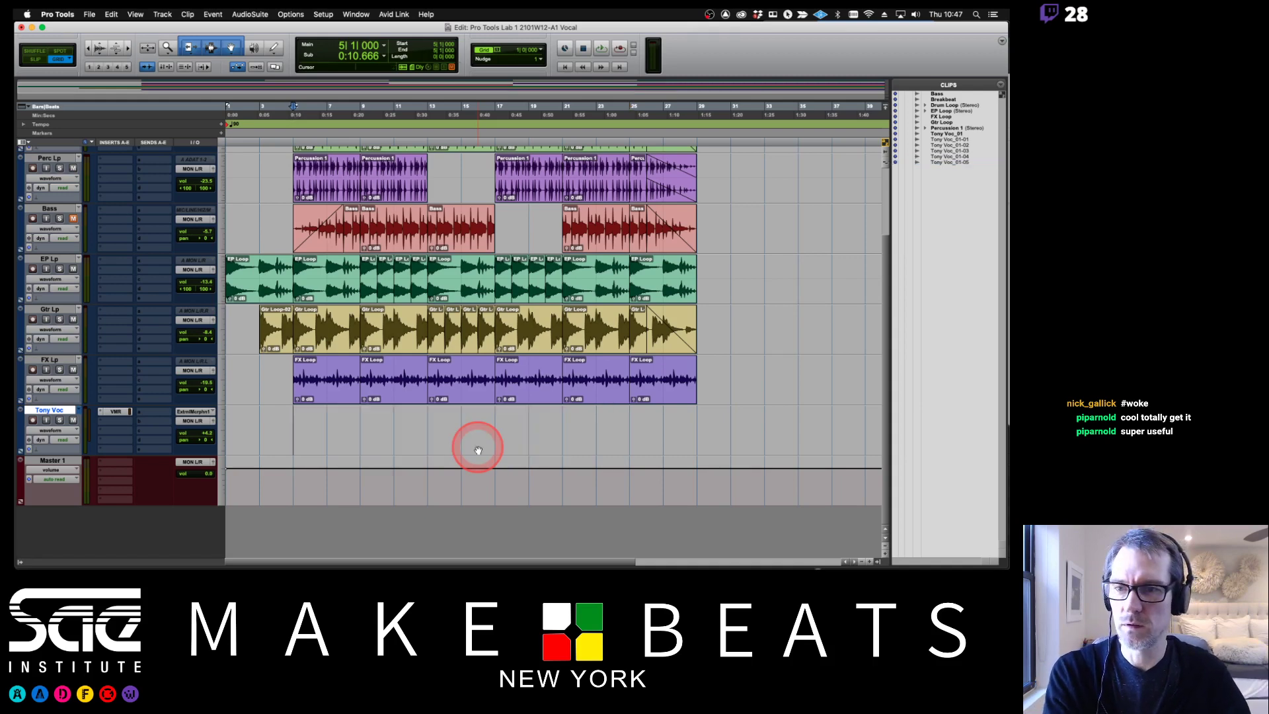
pyautogui.moveTo(292, 416); pyautogui.dragTo(357, 420)
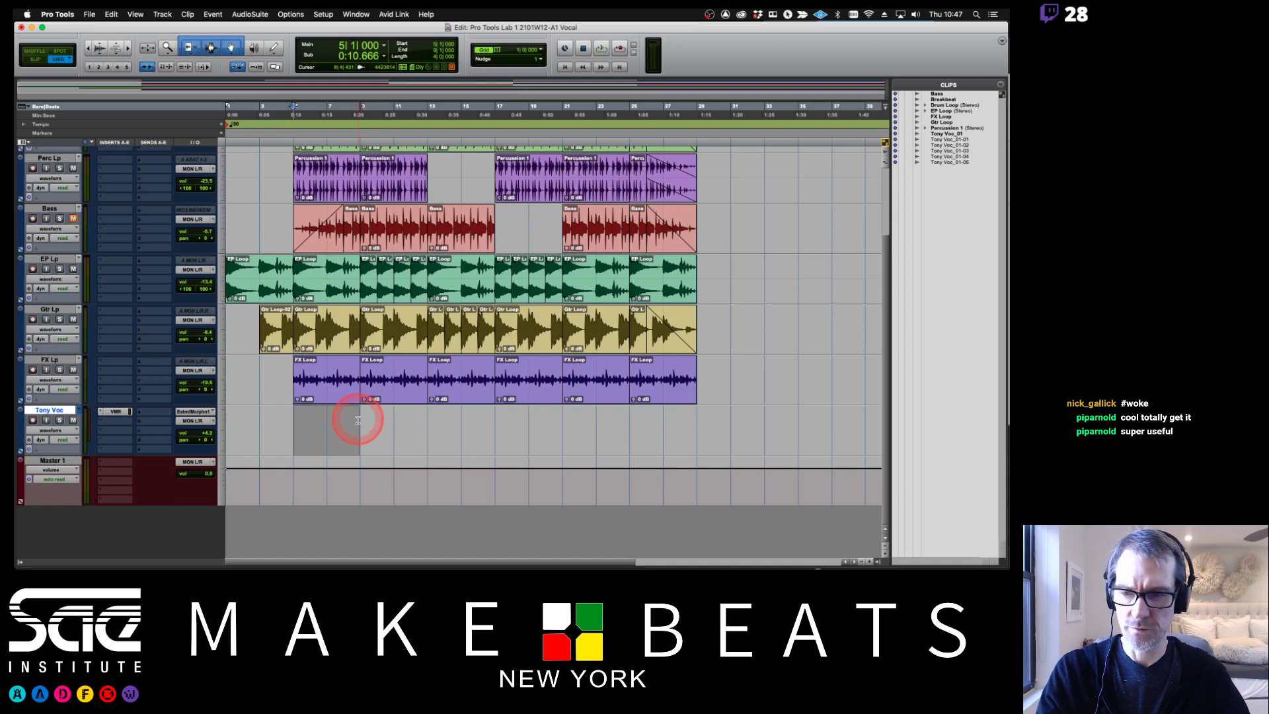
pyautogui.hotkey('shift', '/')
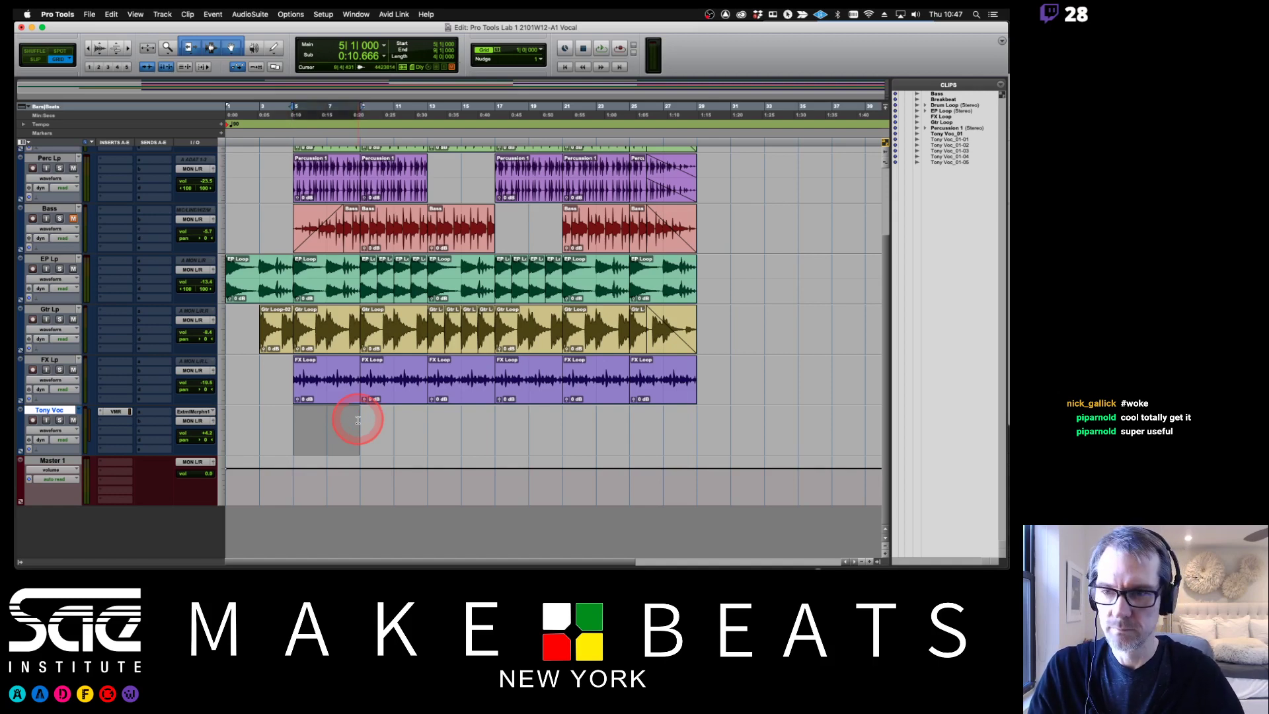
pyautogui.press('space')
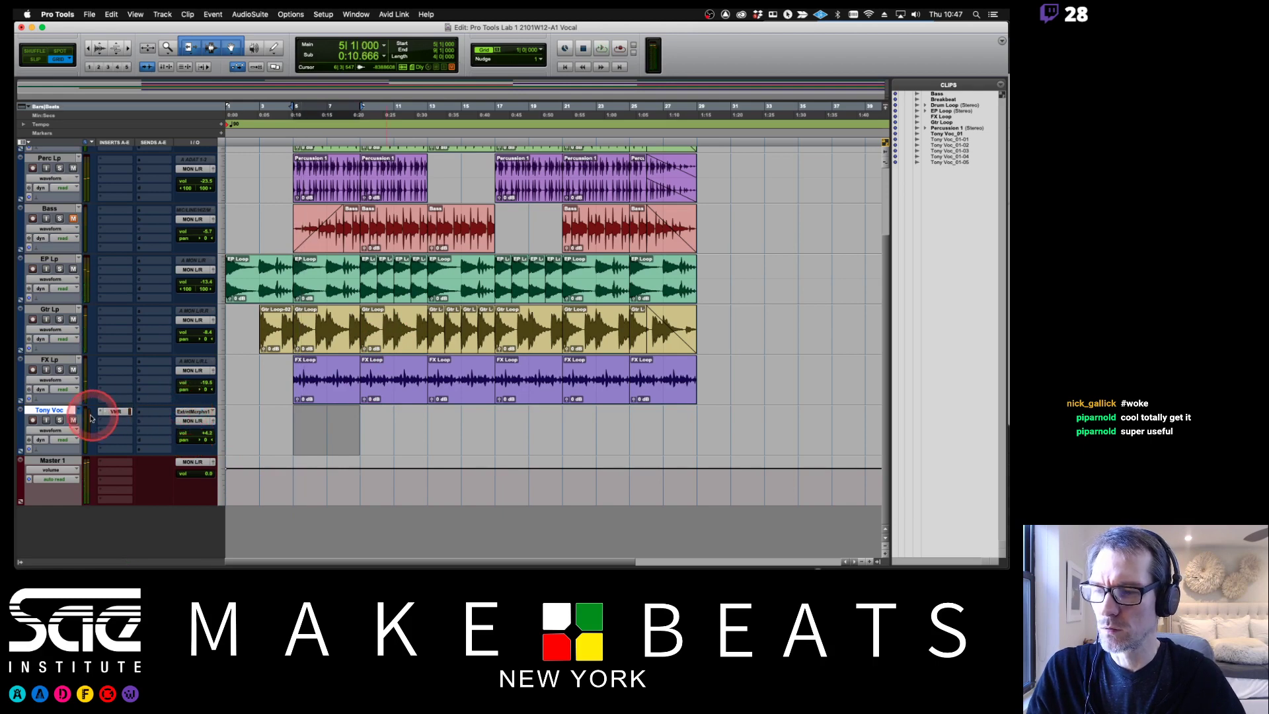
pyautogui.press('space')
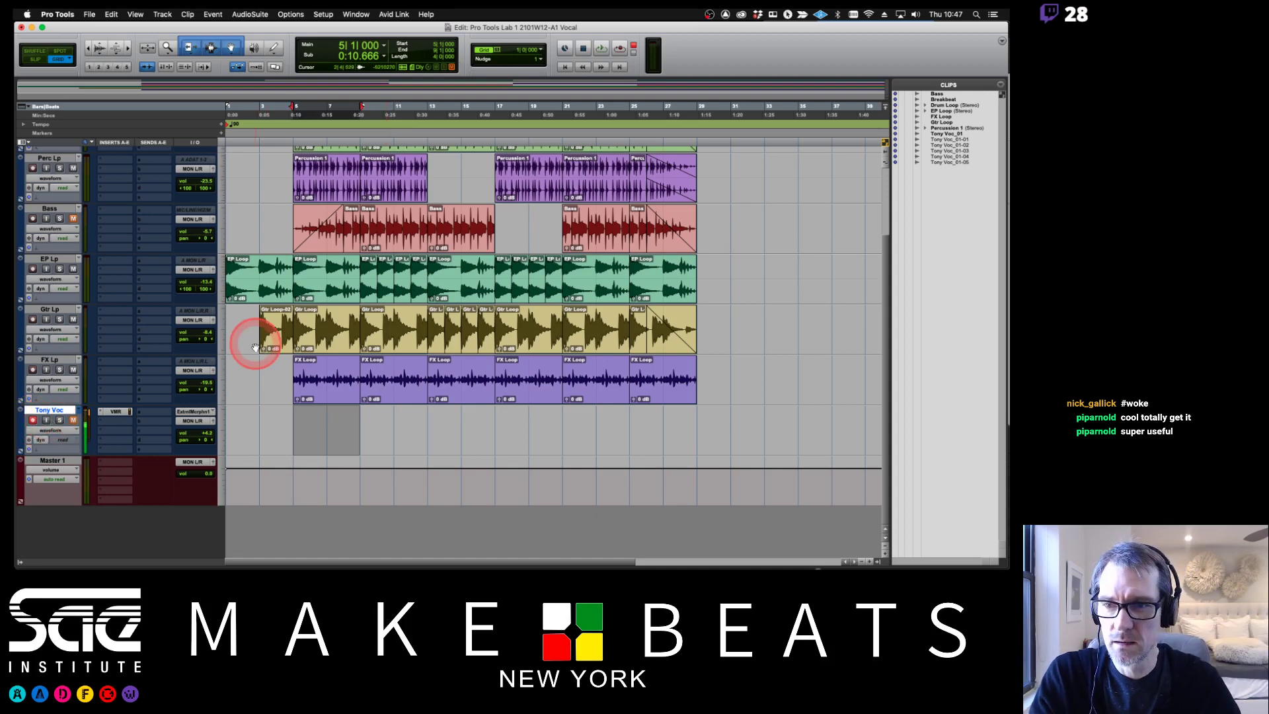
# Step: Show the Transport window and enable a one-bar pre-roll for the recording
pyautogui.press('super+bracketright')
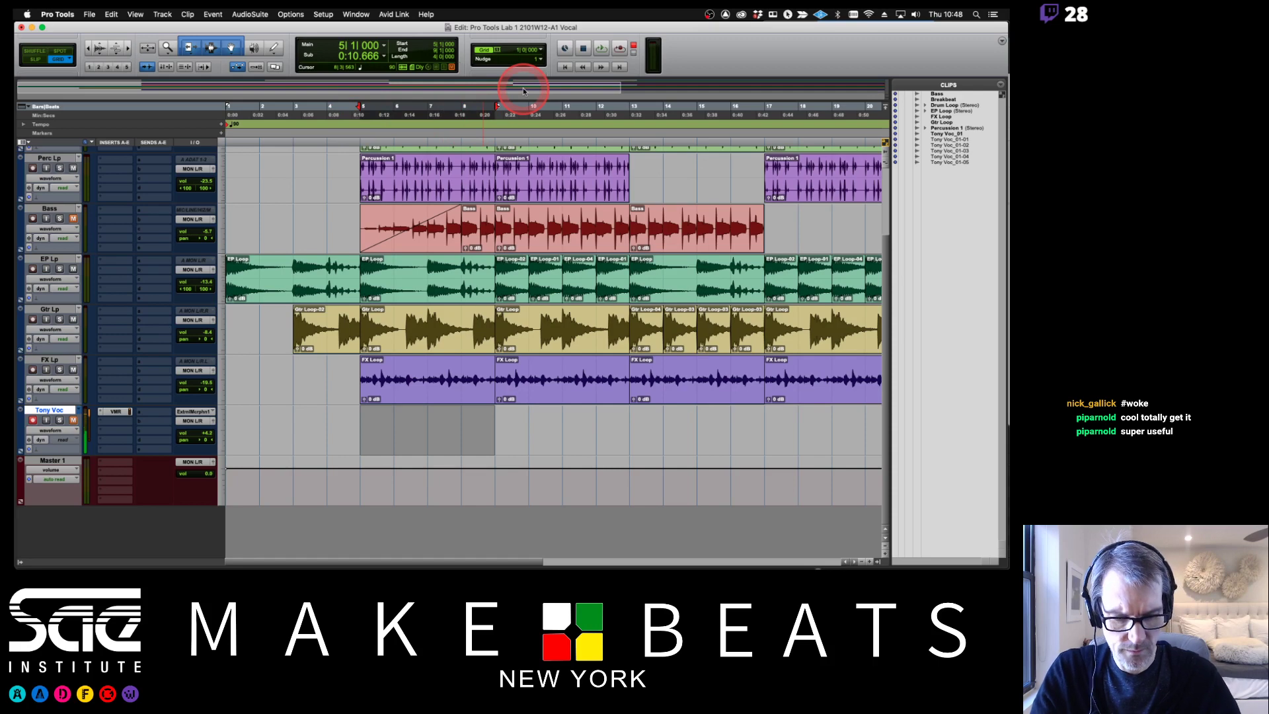
pyautogui.press('super+KP_5')
pyautogui.press('super+KP_5')
pyautogui.press('super+KP_1')
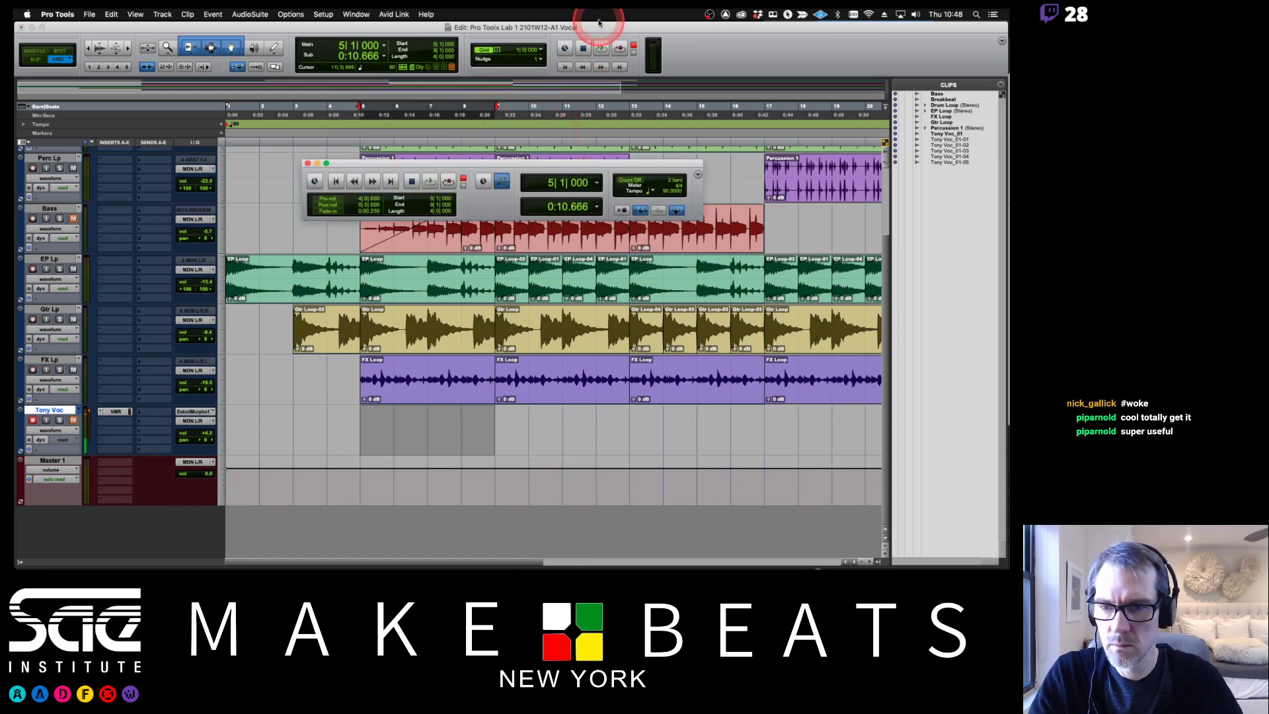
pyautogui.click(332, 200)
pyautogui.click(357, 201)
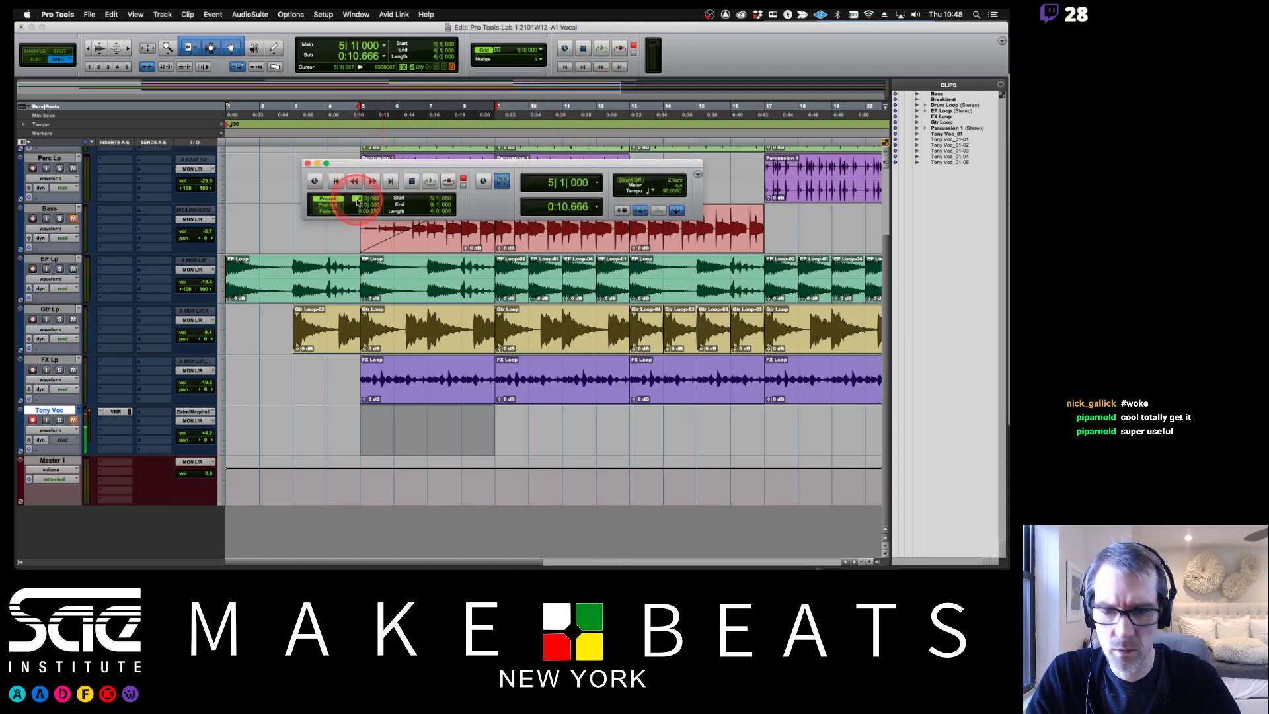
# Step: Loop-record new vocal takes over bars 5 to 9, stop recording and disarm the vocal track
pyautogui.click(449, 180)
pyautogui.press('space')
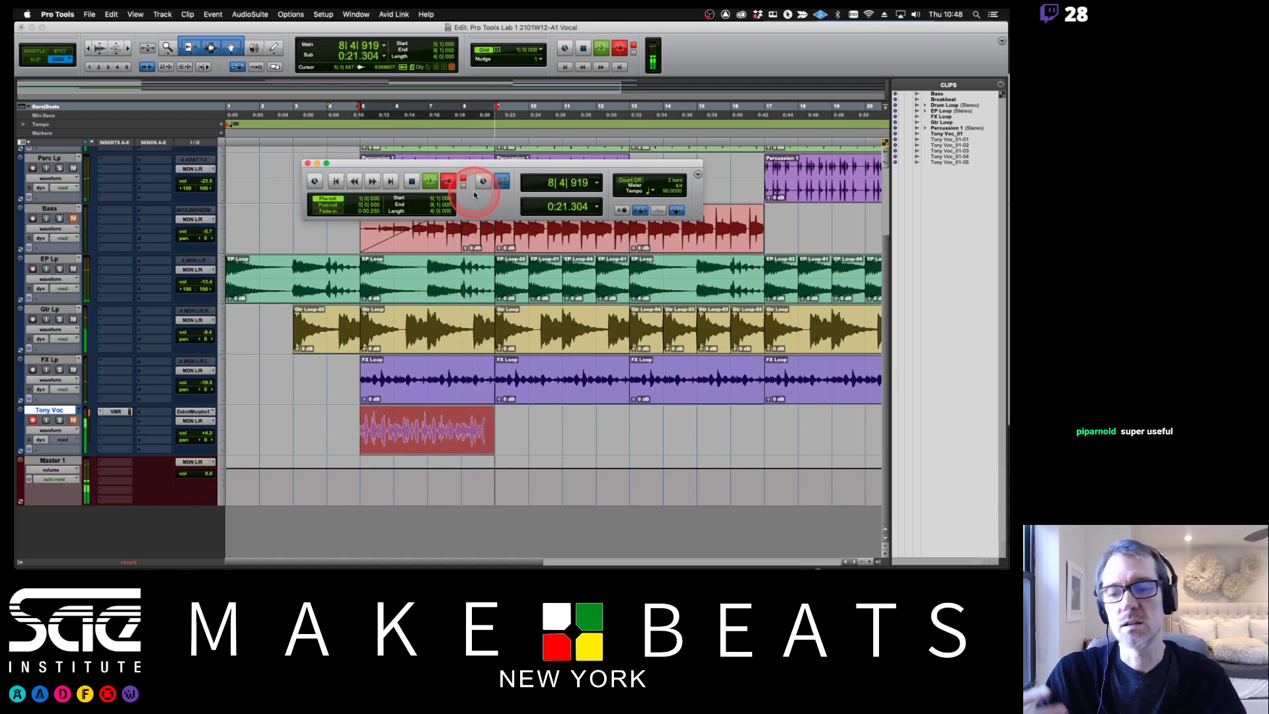
pyautogui.press('super+period')
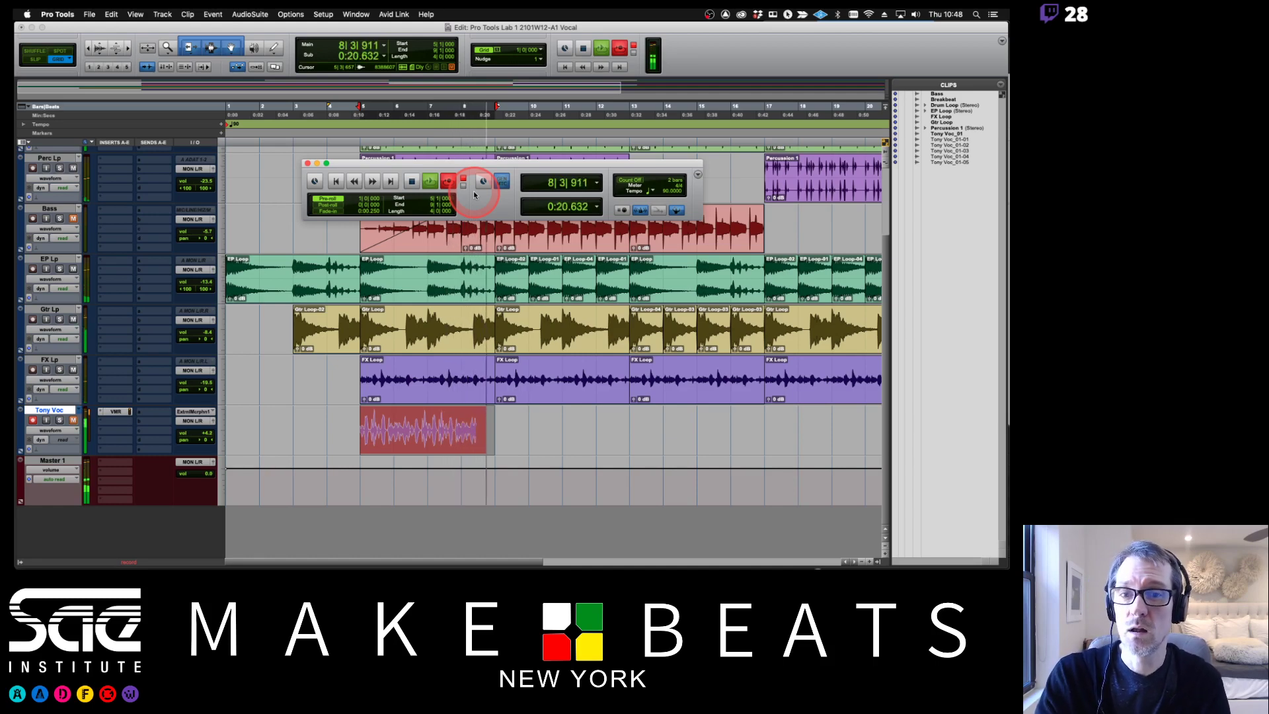
pyautogui.press('space')
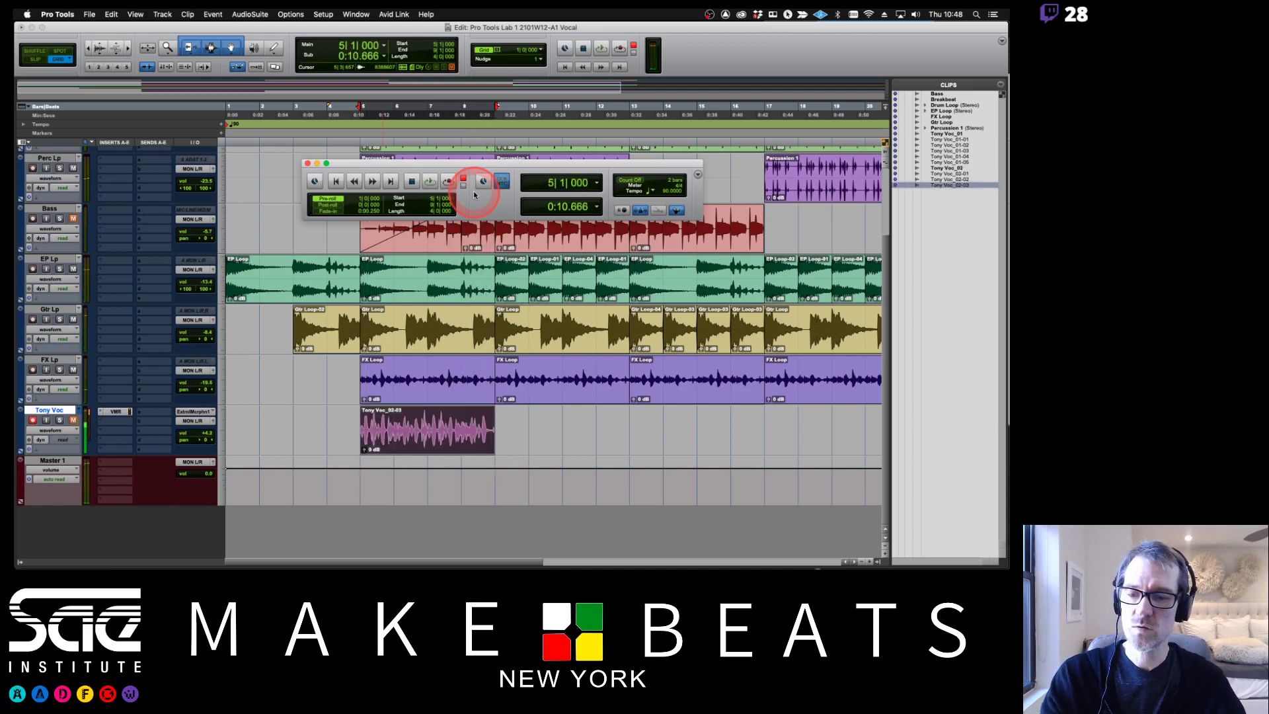
pyautogui.click(85, 411)
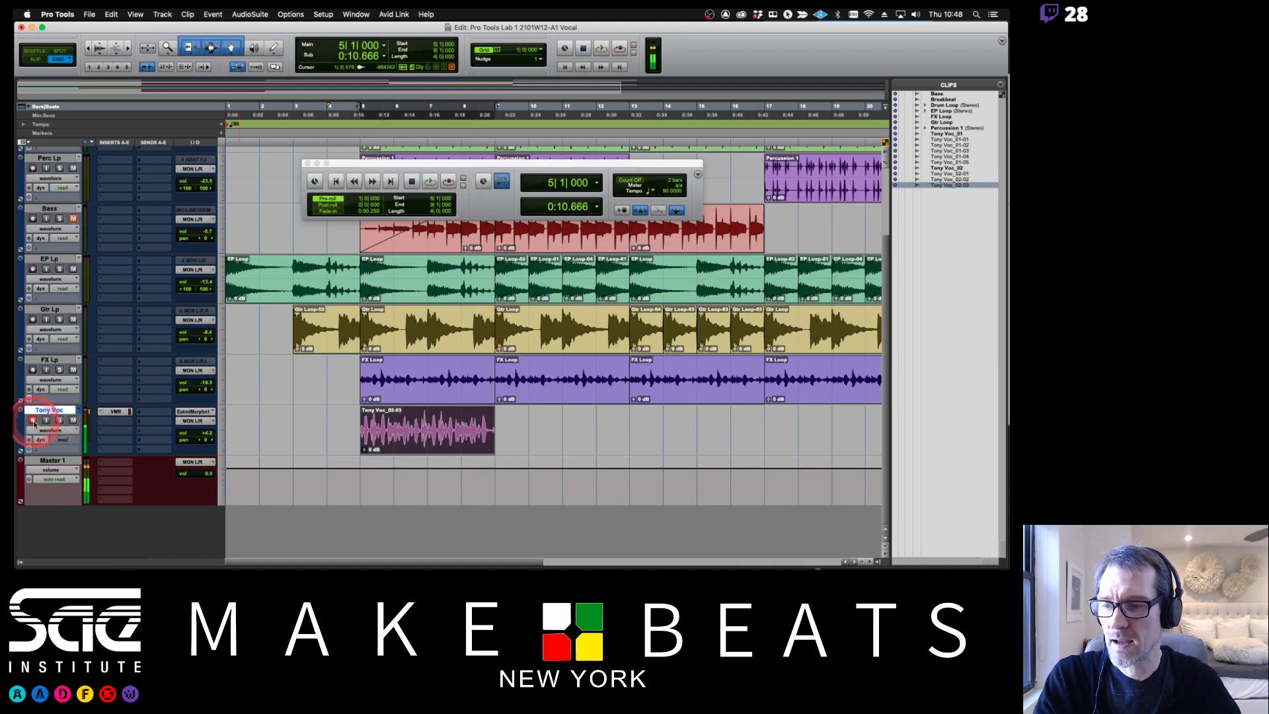
pyautogui.click(424, 408)
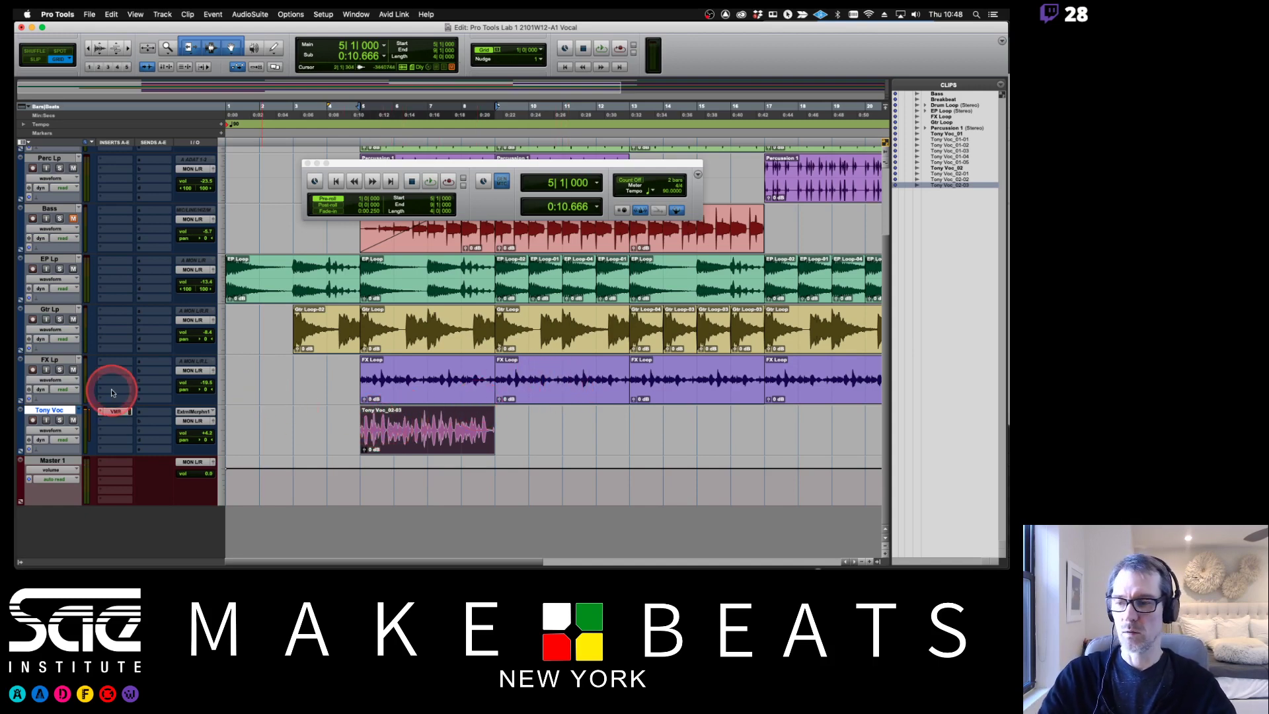
# Step: Make three duplicates of the vocal track, including its playlists, automation, inserts, sends and group assignments
pyautogui.rightClick(69, 412)
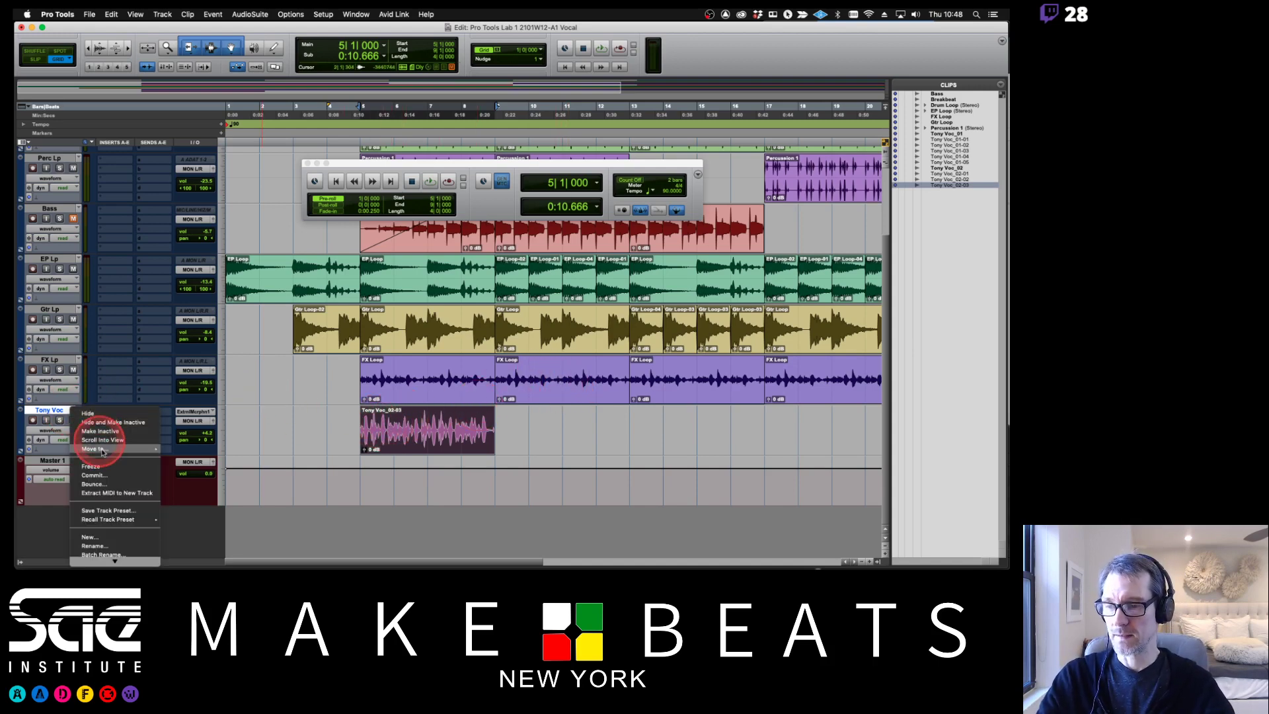
pyautogui.scroll(-2, 114, 499)
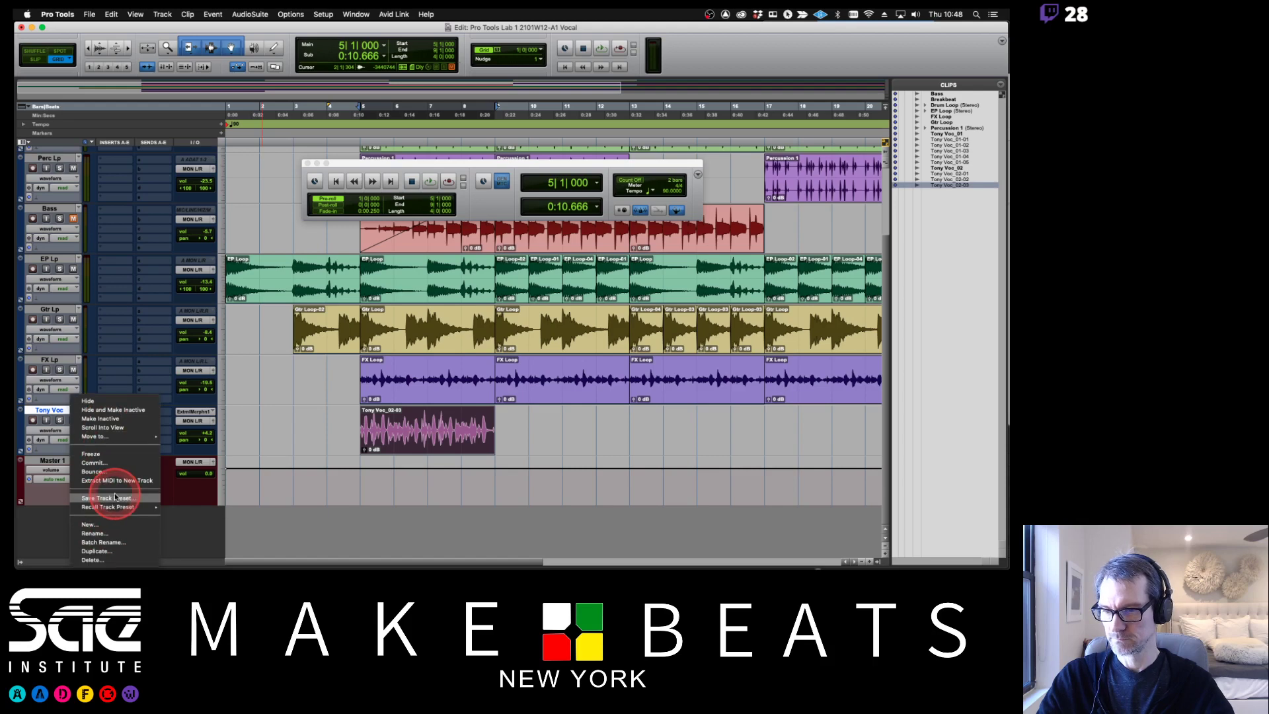
pyautogui.click(109, 554)
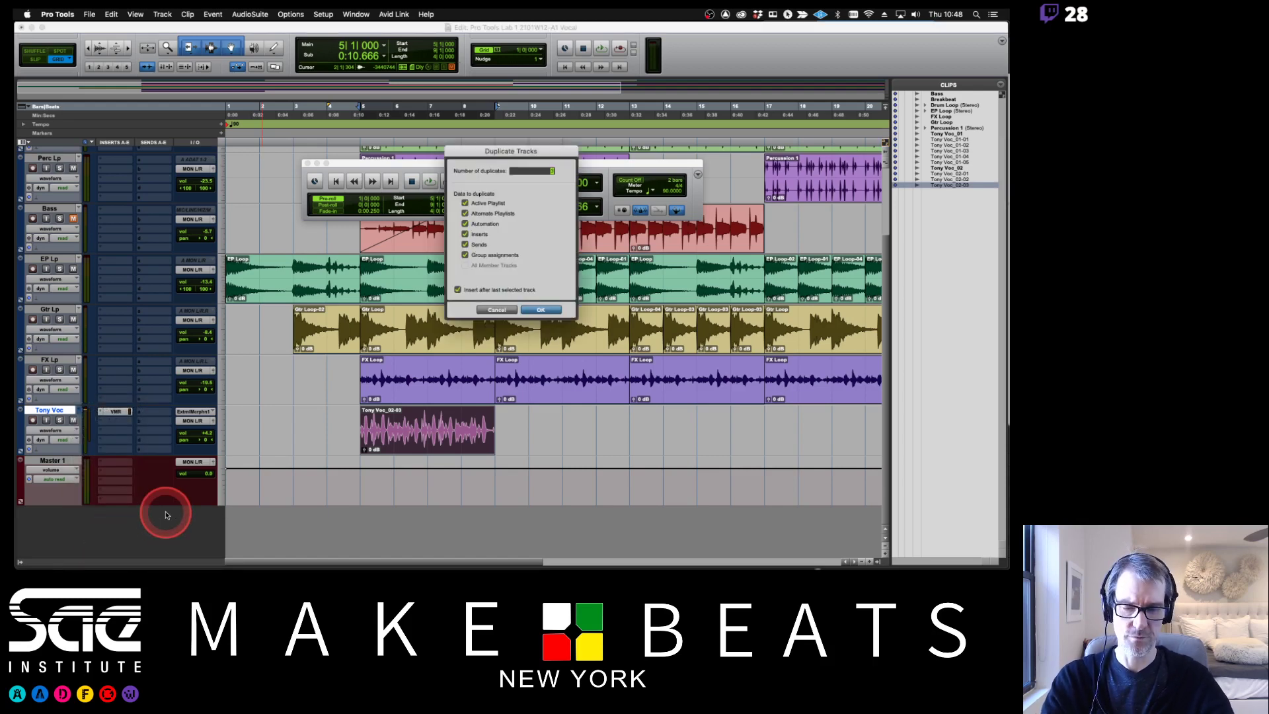
pyautogui.write('3')
pyautogui.press('Return')
pyautogui.scroll(-3, 588, 331)
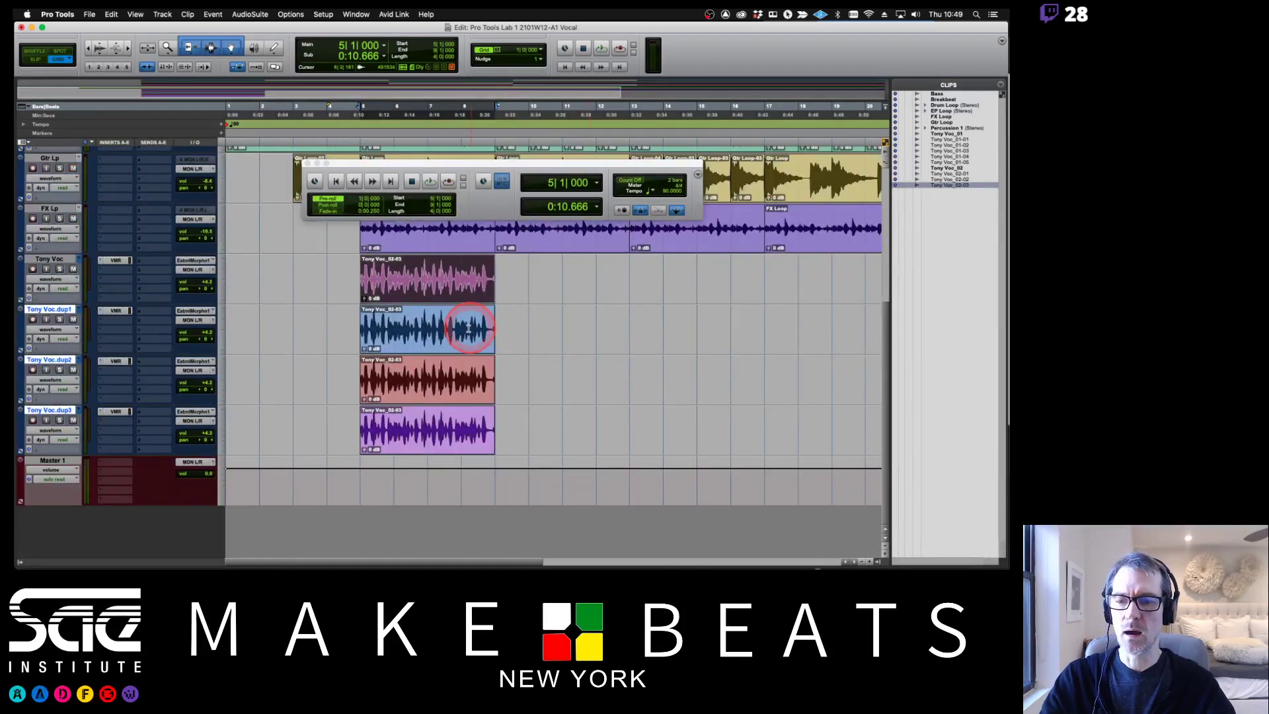
# Step: Reveal another recorded take in the first duplicate track's vocal clip and trim it to bars 5 to 9
pyautogui.click(427, 343)
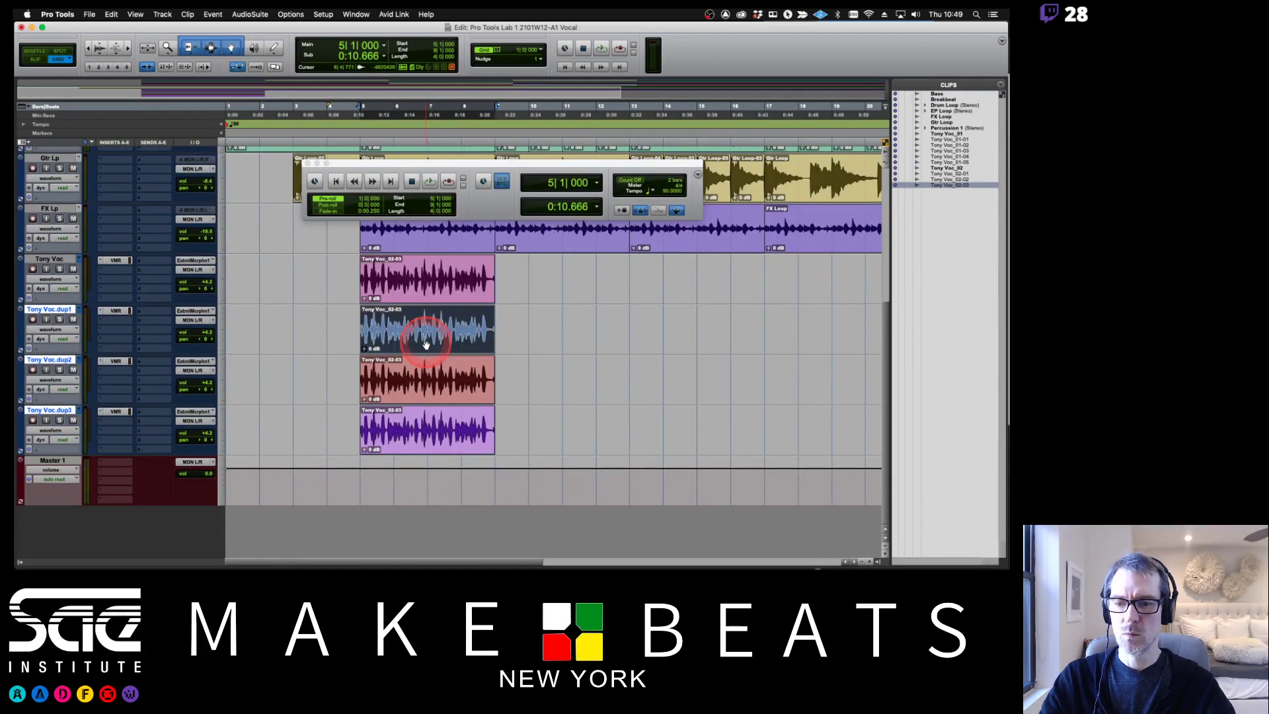
pyautogui.click(367, 326)
pyautogui.moveTo(364, 327); pyautogui.dragTo(465, 335)
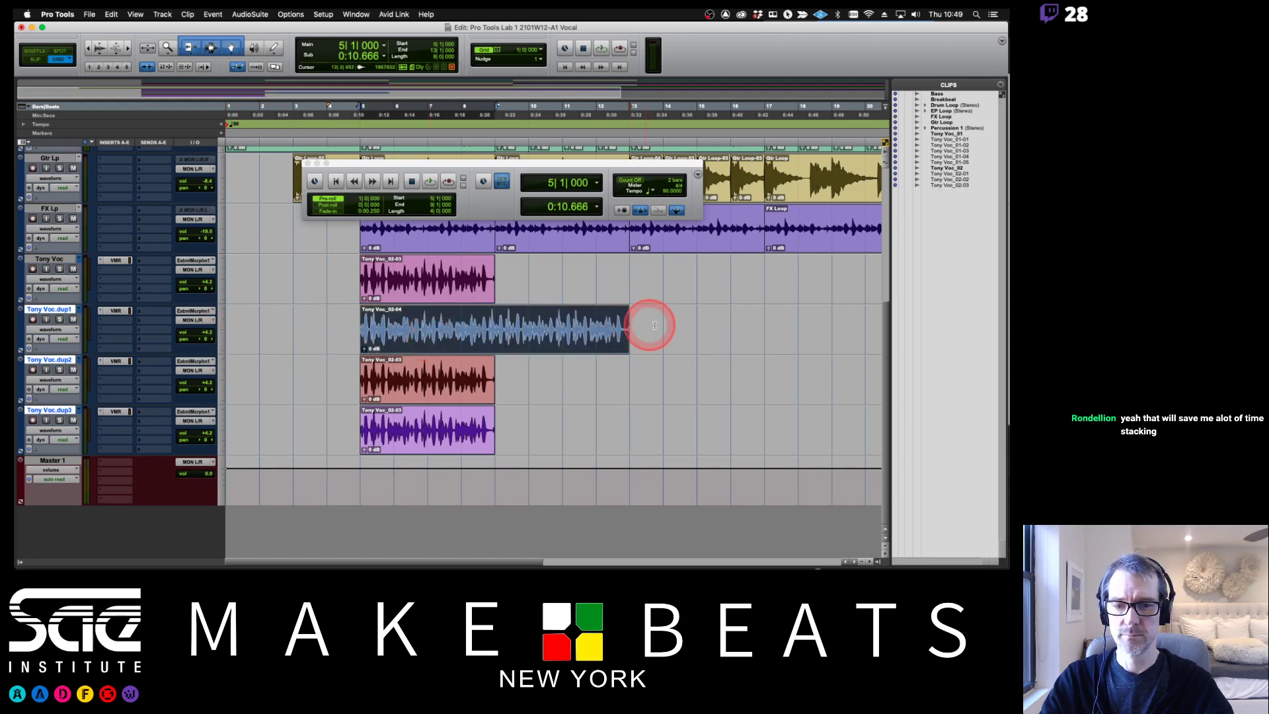
pyautogui.moveTo(651, 324); pyautogui.dragTo(497, 328)
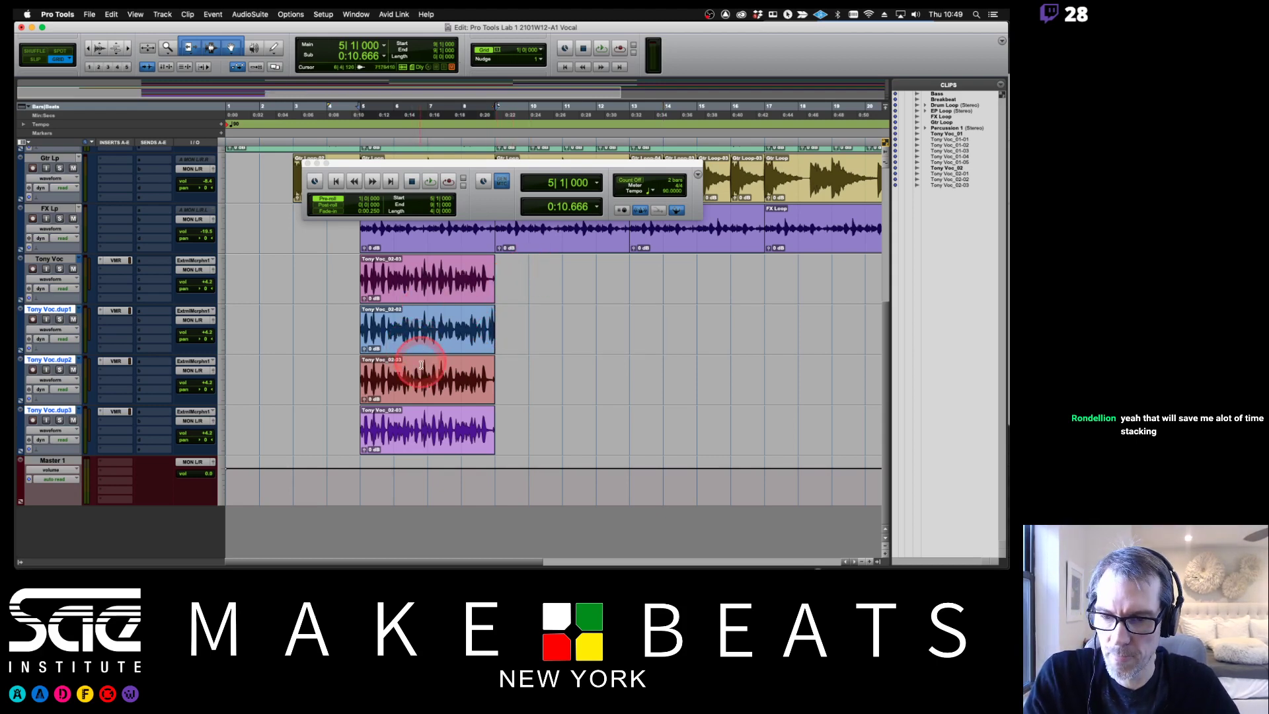
# Step: Replace the clips on the last two duplicate tracks with the second halves of the upper two takes, split at bar 7 and placed at bar 5
pyautogui.moveTo(427, 387); pyautogui.dragTo(449, 290)
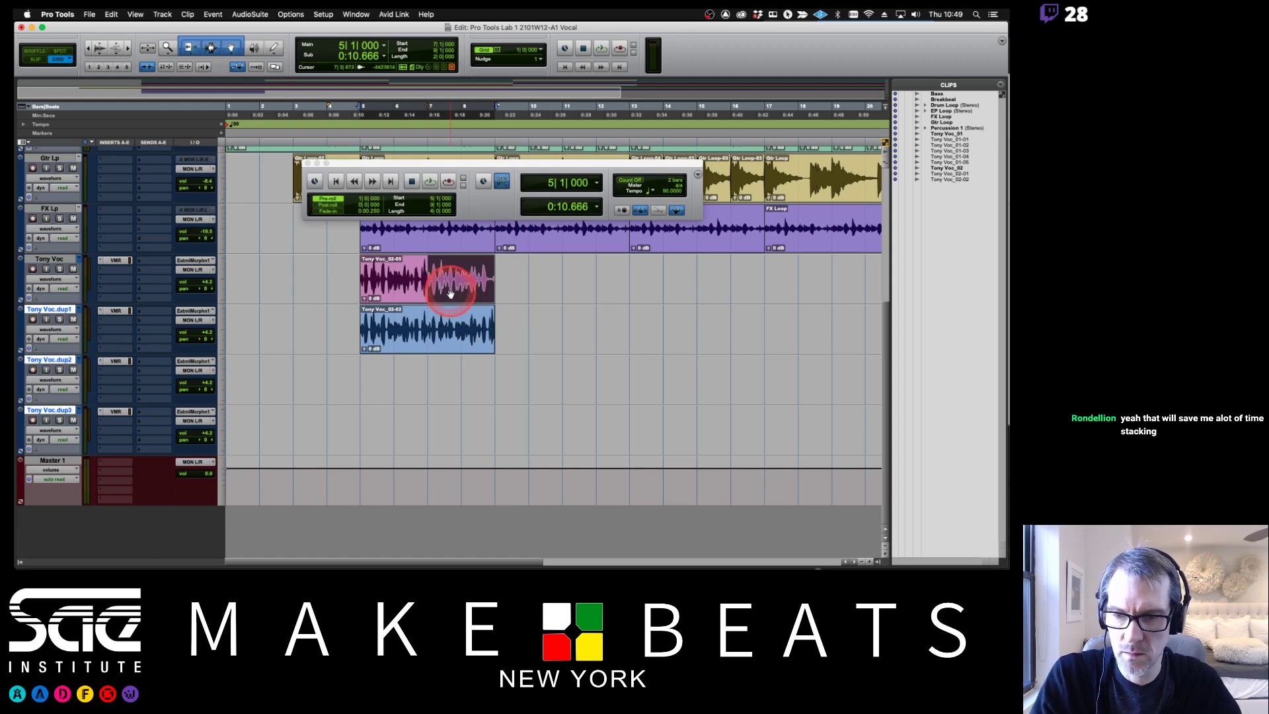
pyautogui.moveTo(450, 294); pyautogui.dragTo(389, 373)
pyautogui.click(423, 328)
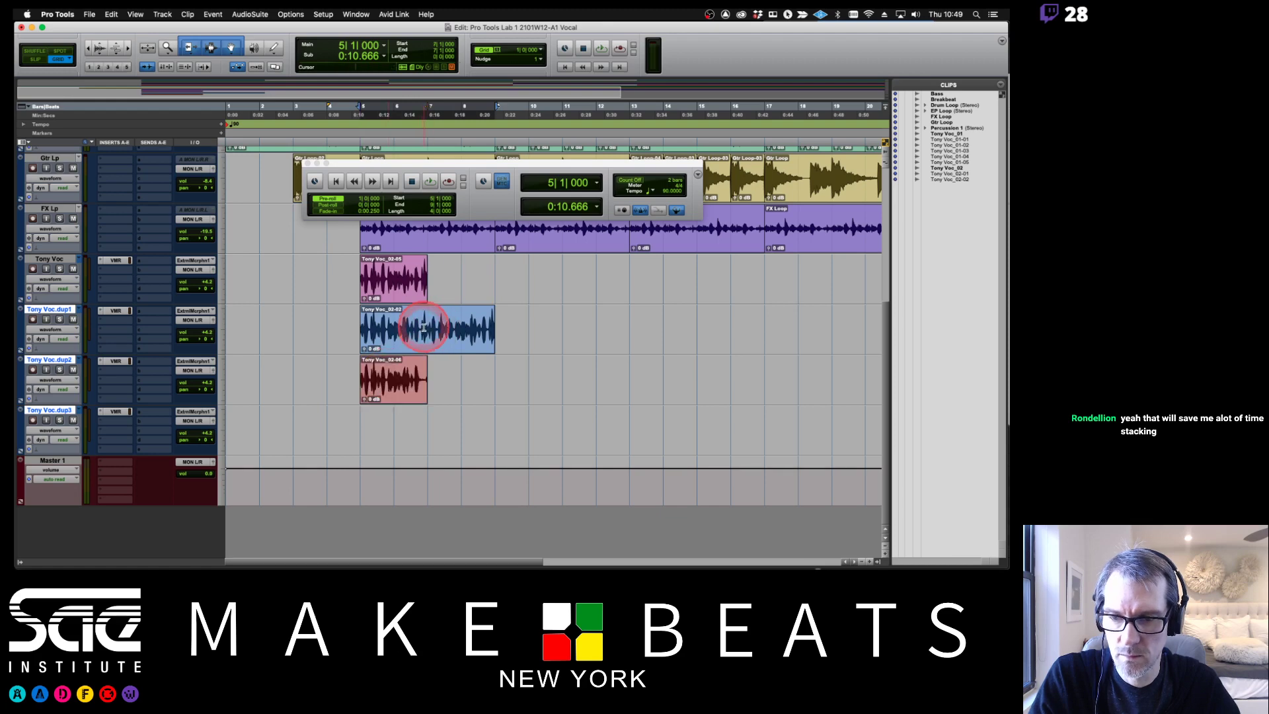
pyautogui.press('super+e')
pyautogui.moveTo(462, 329); pyautogui.dragTo(395, 431)
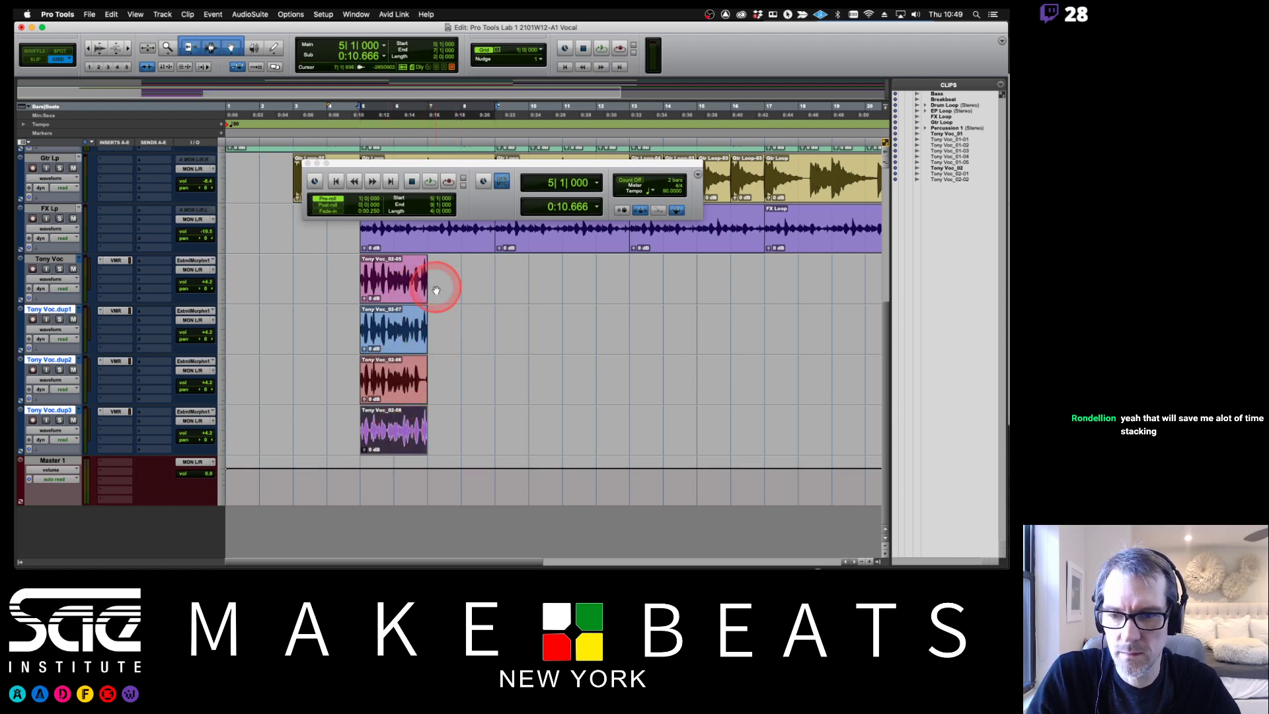
# Step: Duplicate the two-bar clips on all four vocal tracks so the copies fill bars 7 to 9
pyautogui.moveTo(429, 274); pyautogui.dragTo(360, 433)
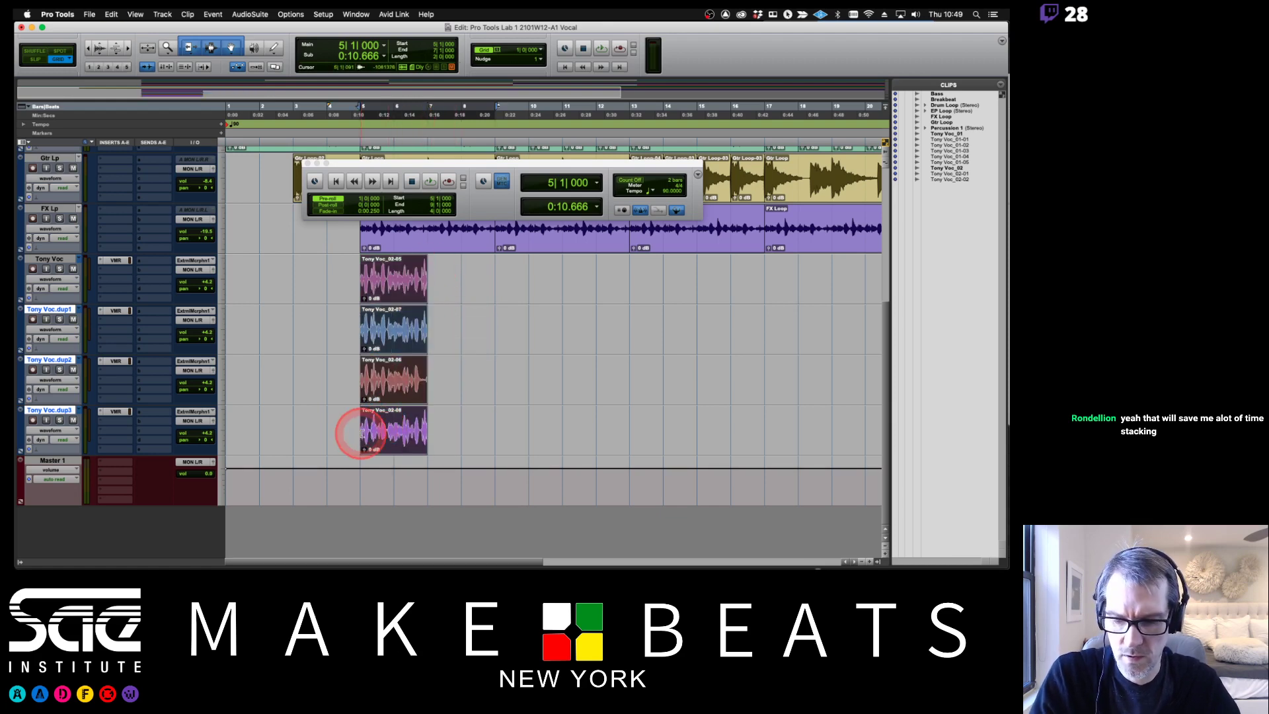
pyautogui.press('super+d')
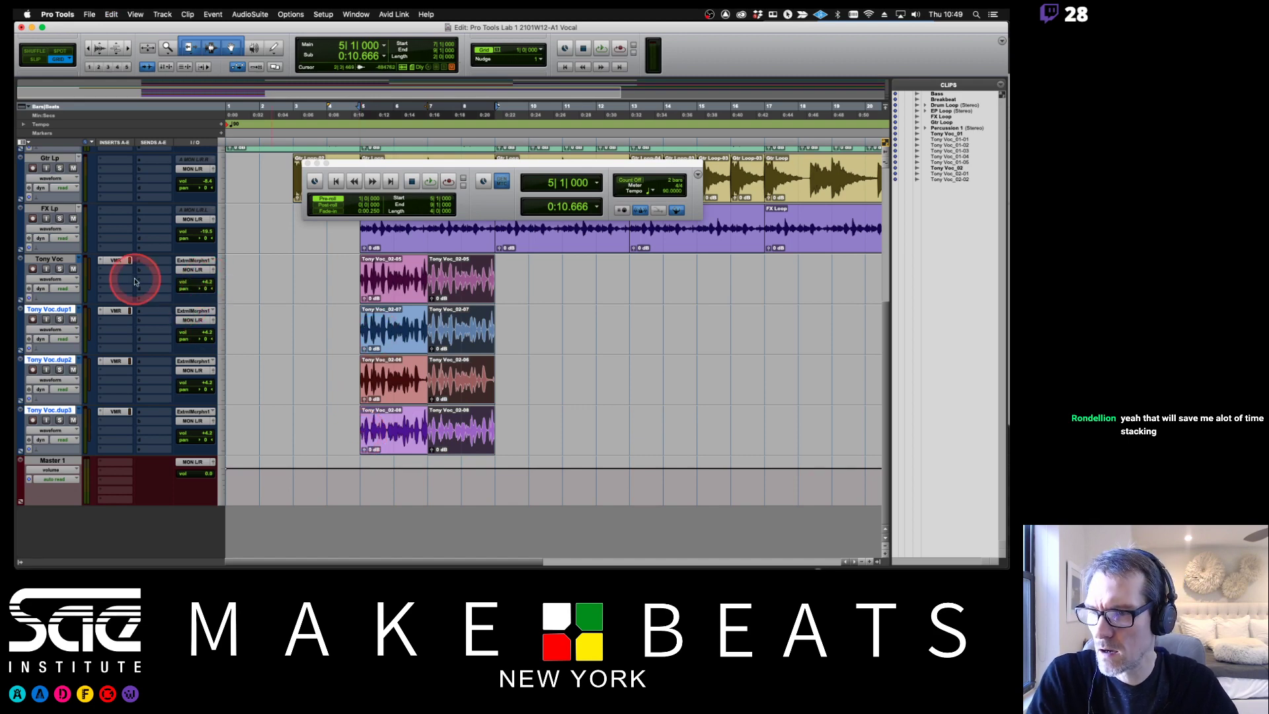
# Step: Lower the volume of the first two vocal tracks and set the last two duplicates to 0.0 dB, closing the Transport window
pyautogui.moveTo(207, 282); pyautogui.dragTo(205, 340)
pyautogui.click(213, 388)
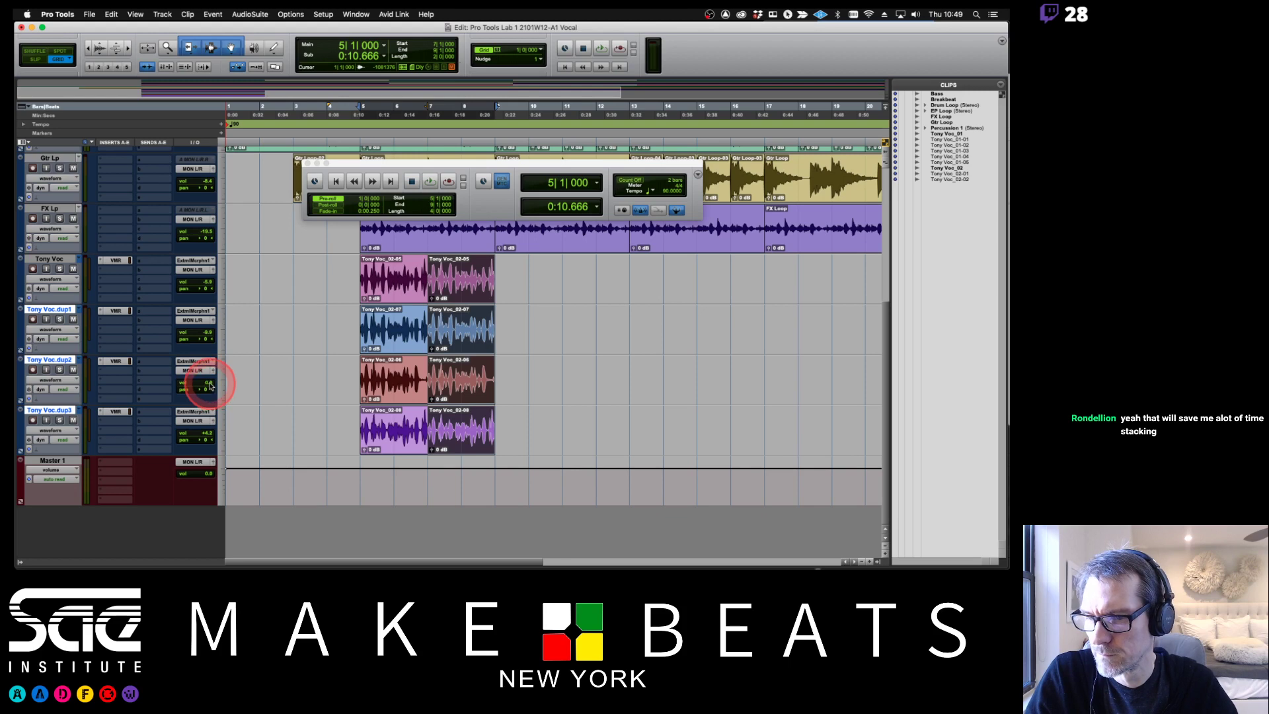
pyautogui.keyDown('alt'); pyautogui.click(203, 433); pyautogui.keyUp('alt')
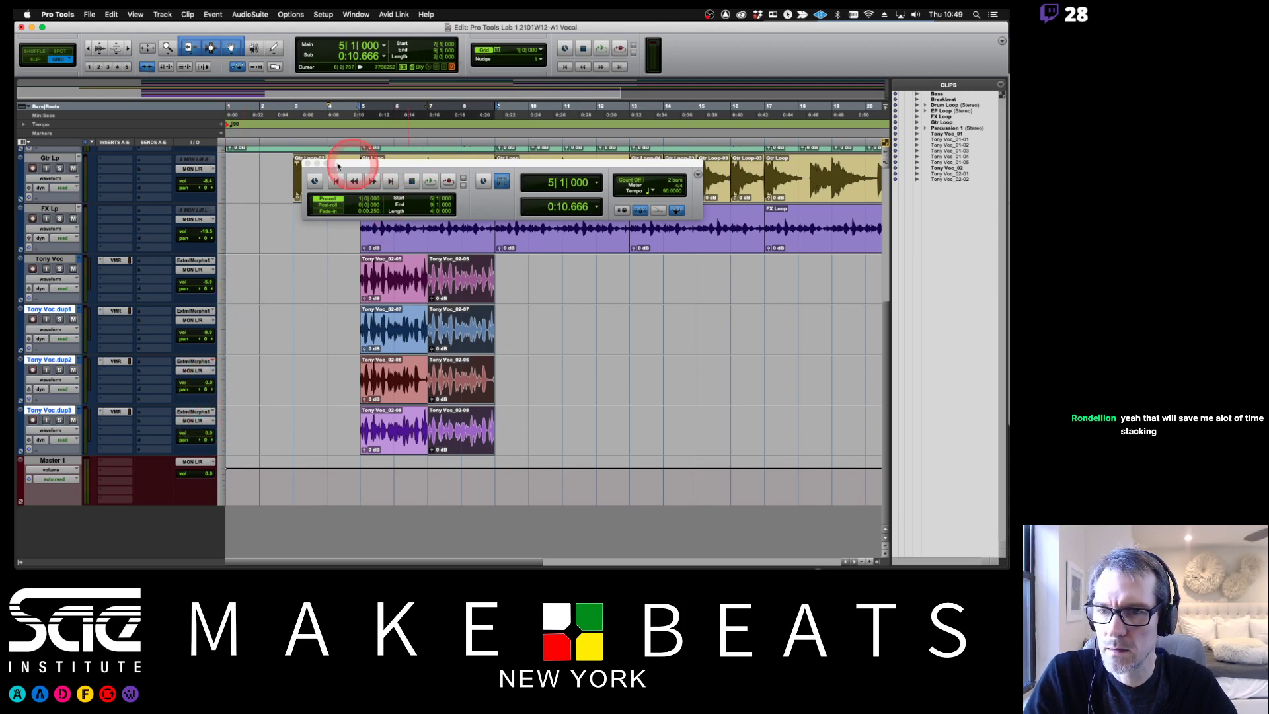
pyautogui.click(307, 163)
# Step: During playback, pan the first two vocal tracks hard left and hard right at 100, and the last two duplicates moderately off centre
pyautogui.press('space')
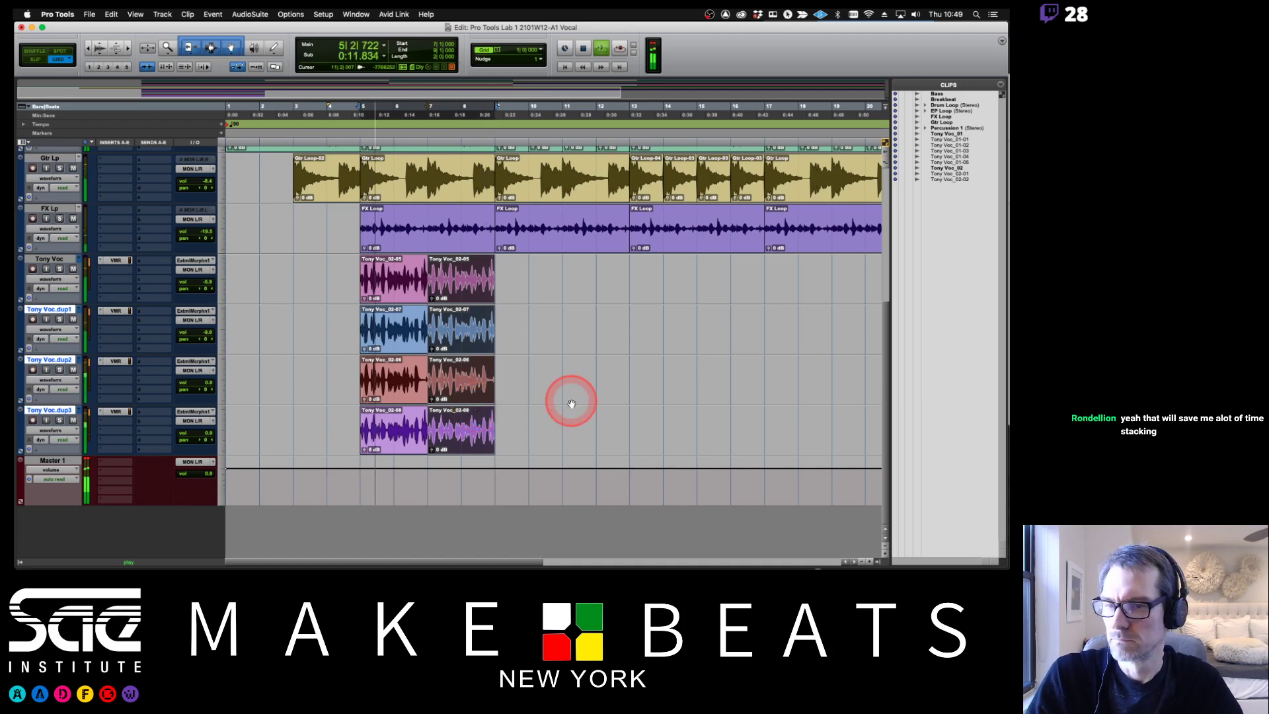
pyautogui.moveTo(201, 289); pyautogui.dragTo(163, 293)
pyautogui.moveTo(208, 341); pyautogui.dragTo(297, 335)
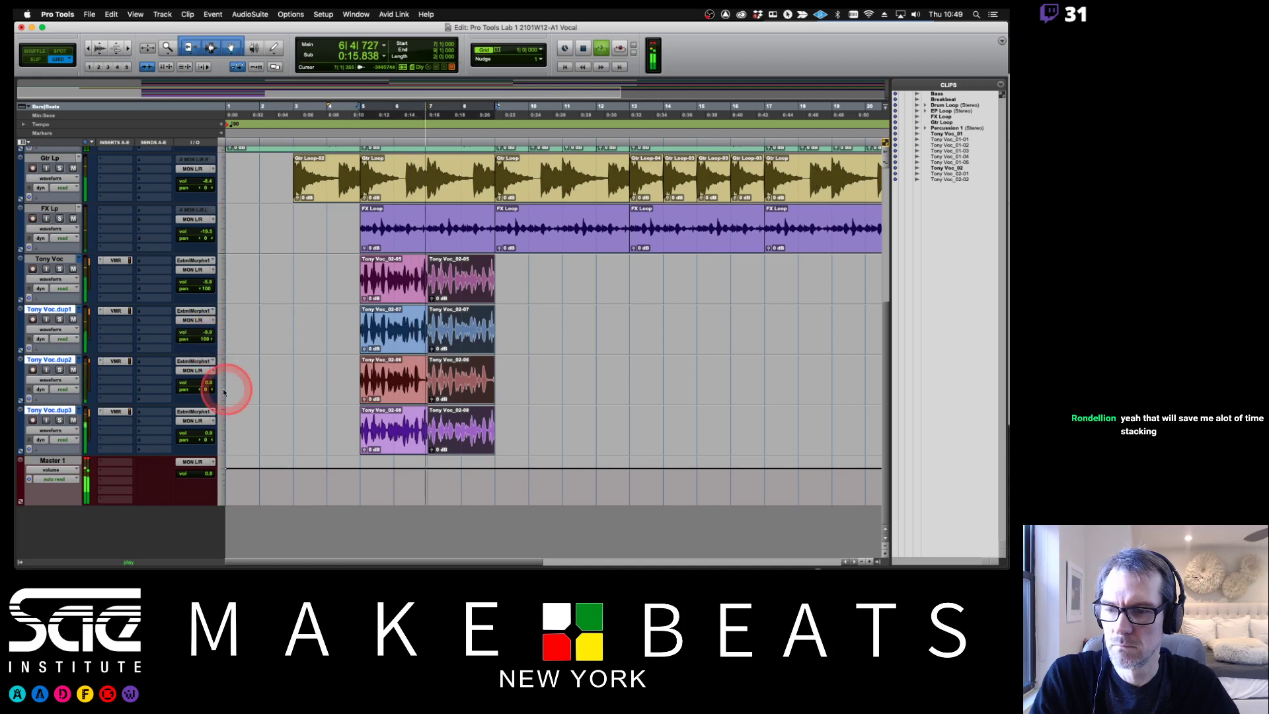
pyautogui.moveTo(207, 392); pyautogui.dragTo(212, 447)
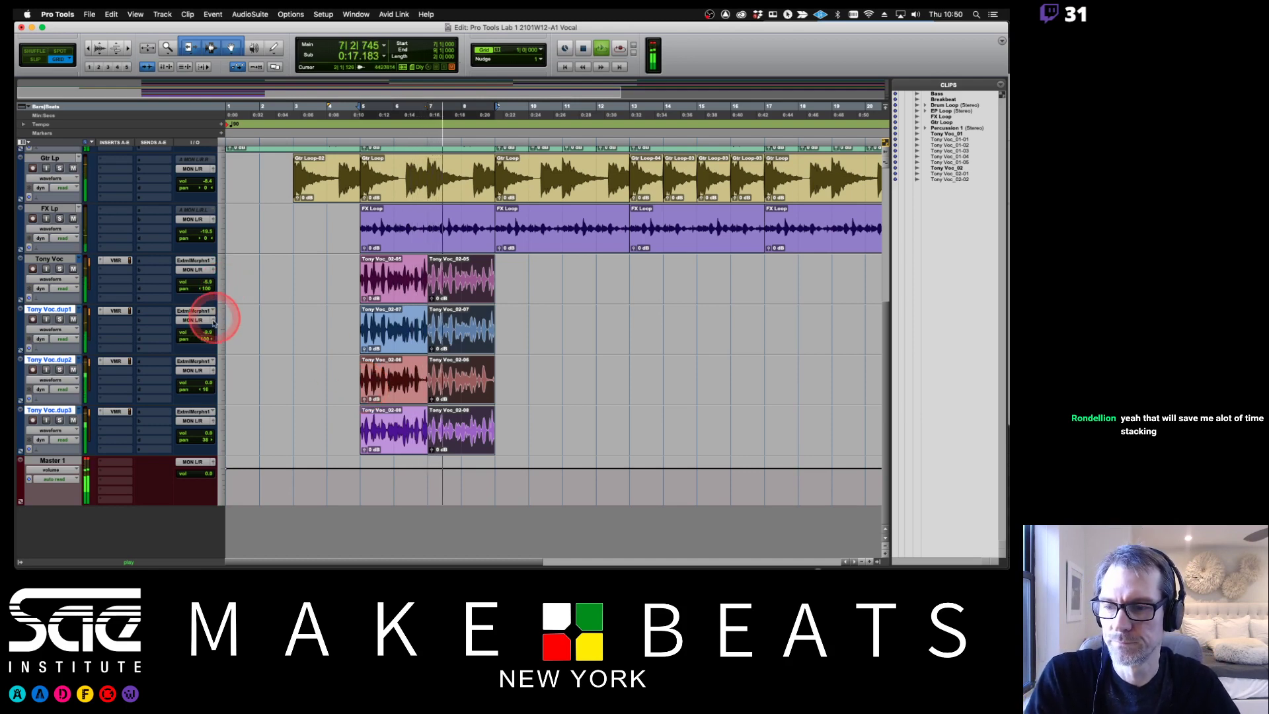
# Step: Lower the volume of the two hard-panned vocal tracks further, then stop playback
pyautogui.moveTo(207, 333); pyautogui.dragTo(206, 338)
pyautogui.moveTo(207, 283); pyautogui.dragTo(206, 293)
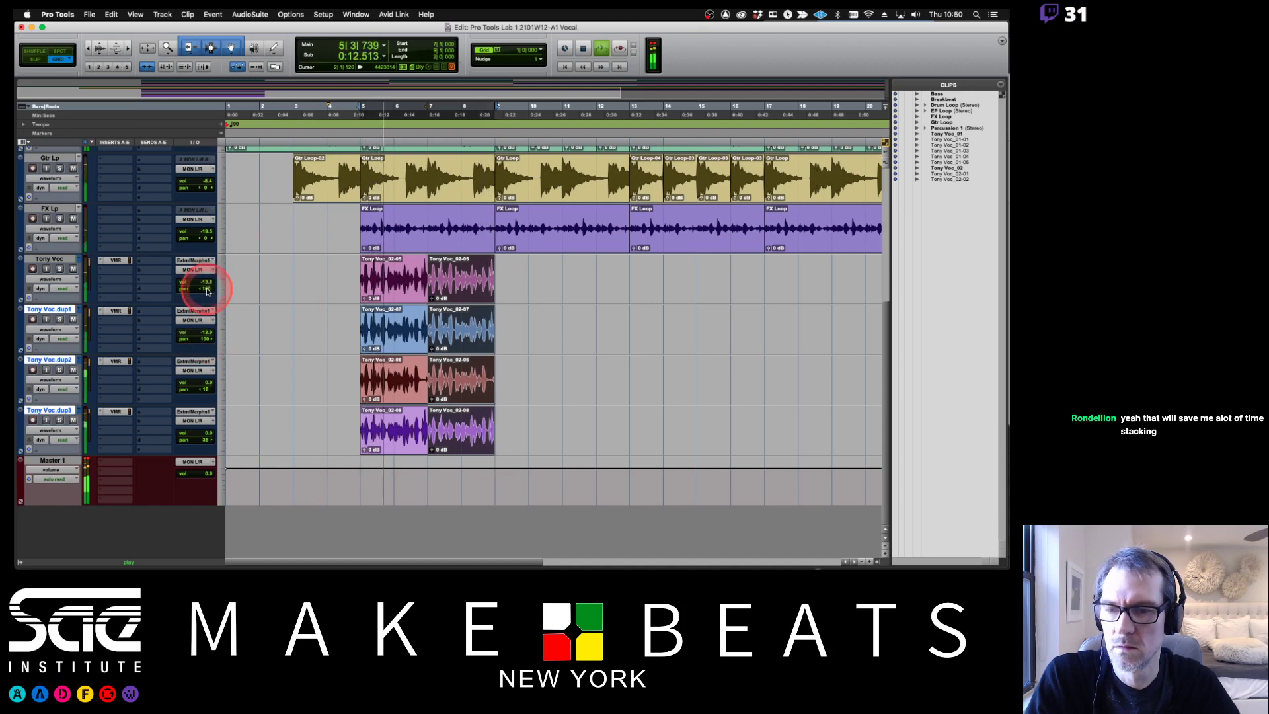
pyautogui.press('space')
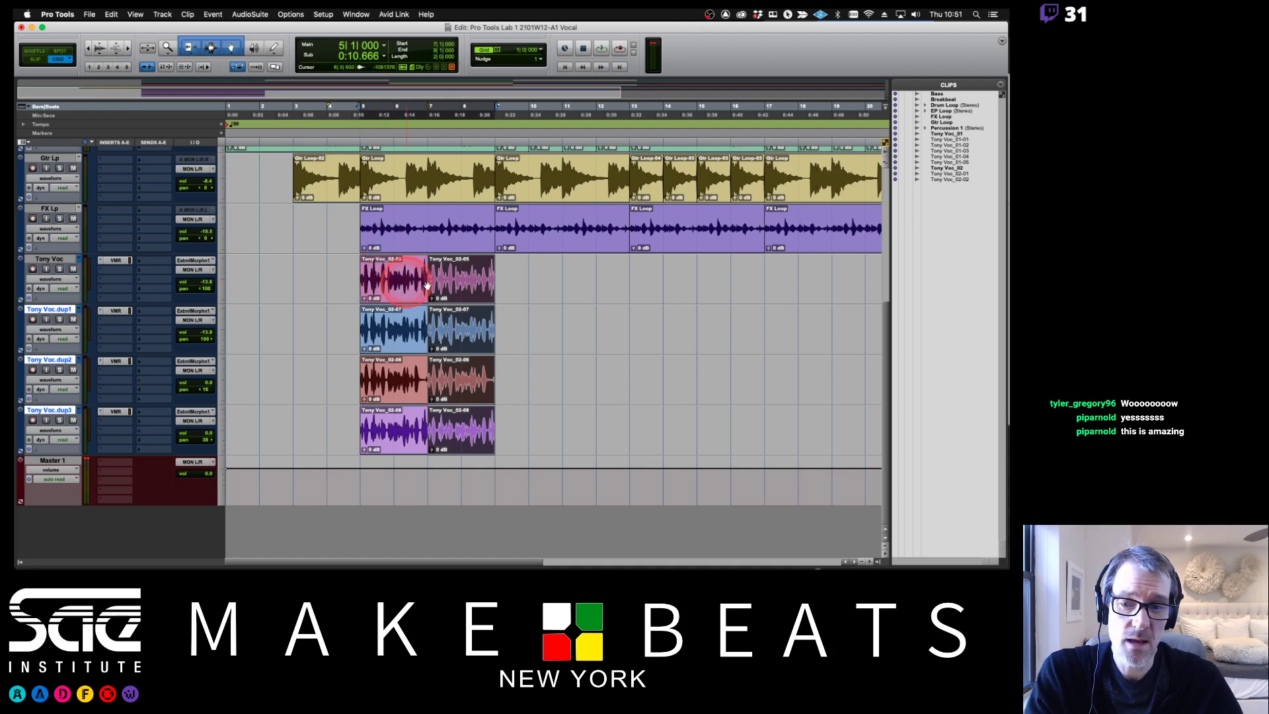
pyautogui.click(512, 287)
pyautogui.moveTo(464, 294); pyautogui.dragTo(790, 286)
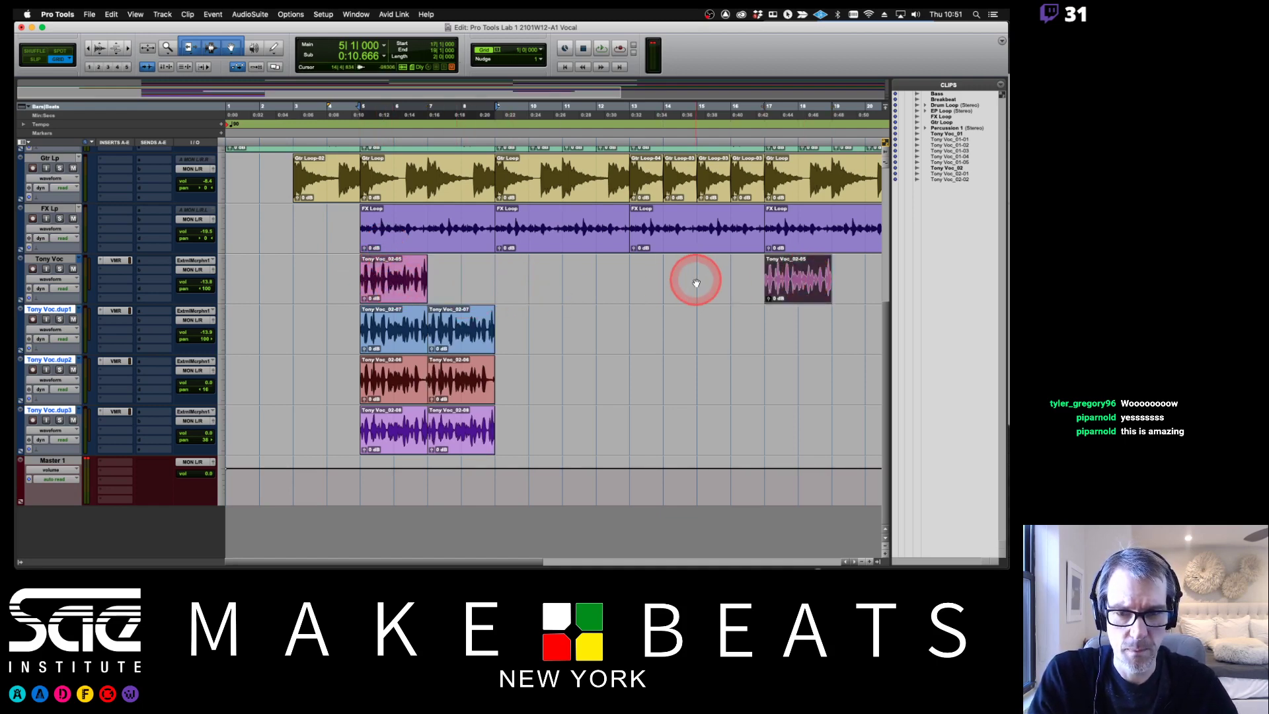
pyautogui.press('super+z')
# Step: Copy the second clip on the original vocal track to about bar 18
pyautogui.moveTo(467, 284); pyautogui.dragTo(808, 285)
pyautogui.press('r')
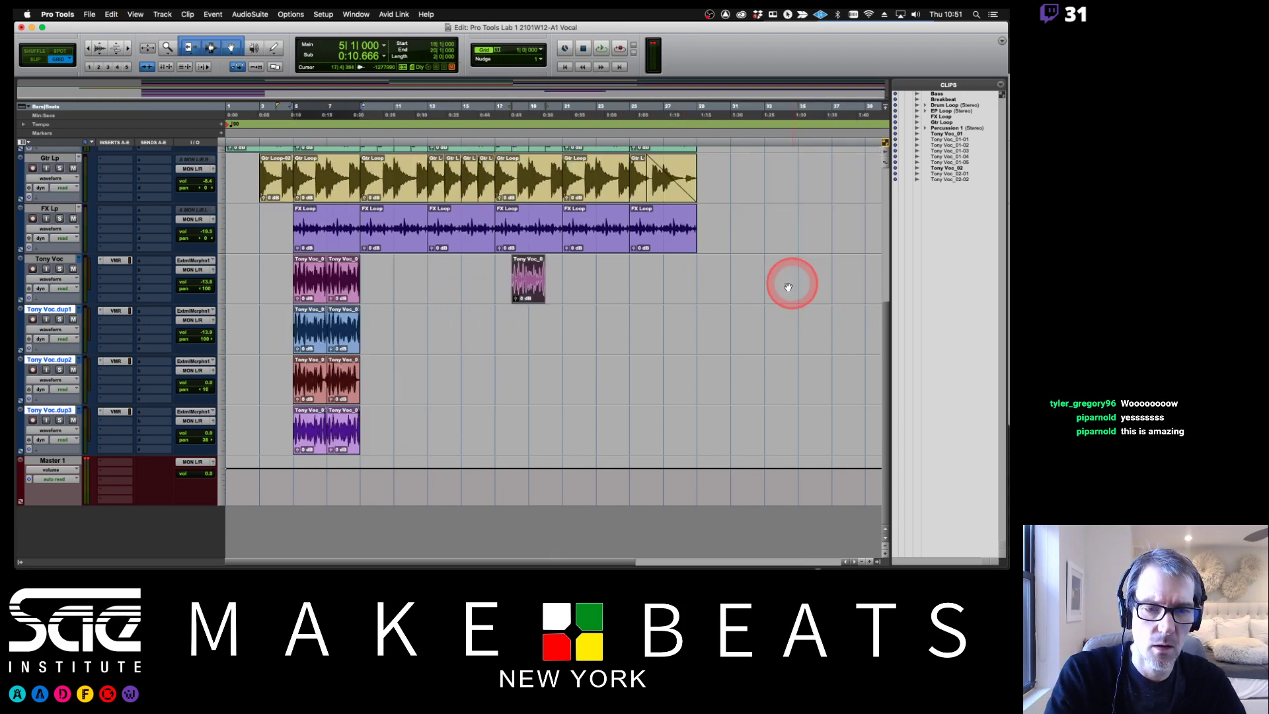
# Step: Extend both edges of the copied vocal clip to reveal the whole loop-recorded file, and delete the copy
pyautogui.moveTo(655, 298); pyautogui.dragTo(434, 279)
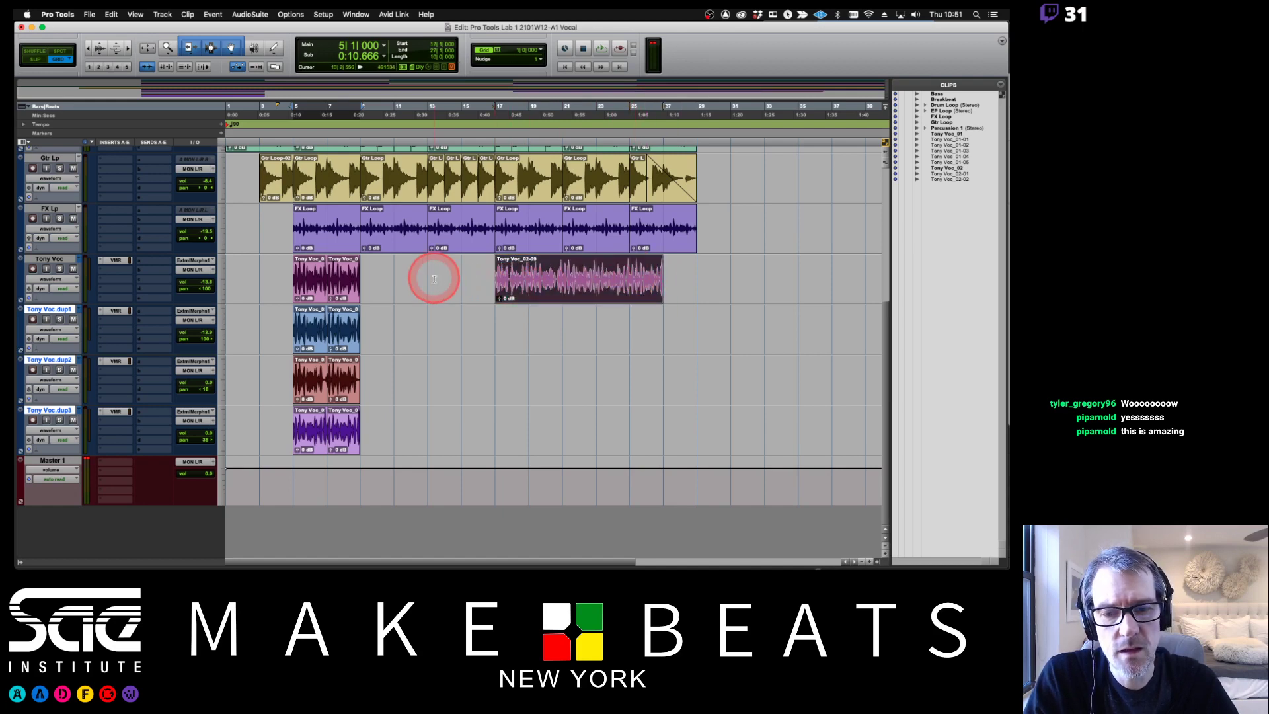
pyautogui.moveTo(661, 274); pyautogui.dragTo(796, 272)
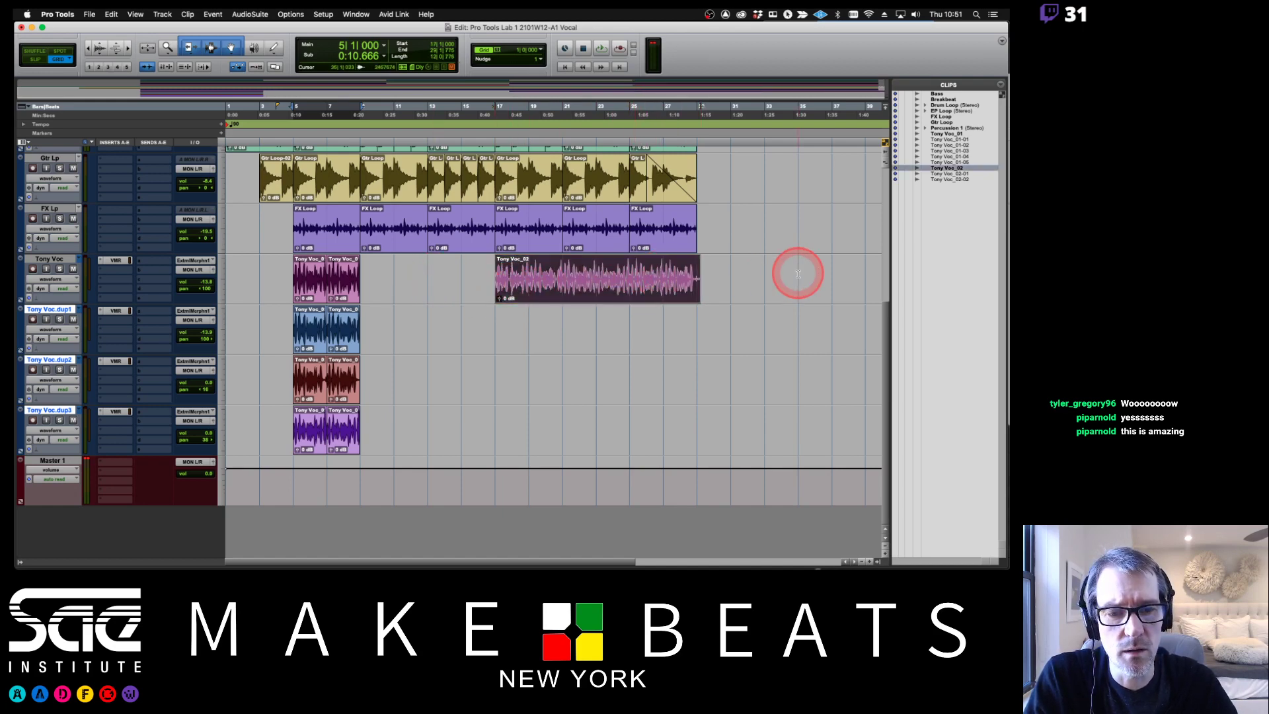
pyautogui.click(616, 268)
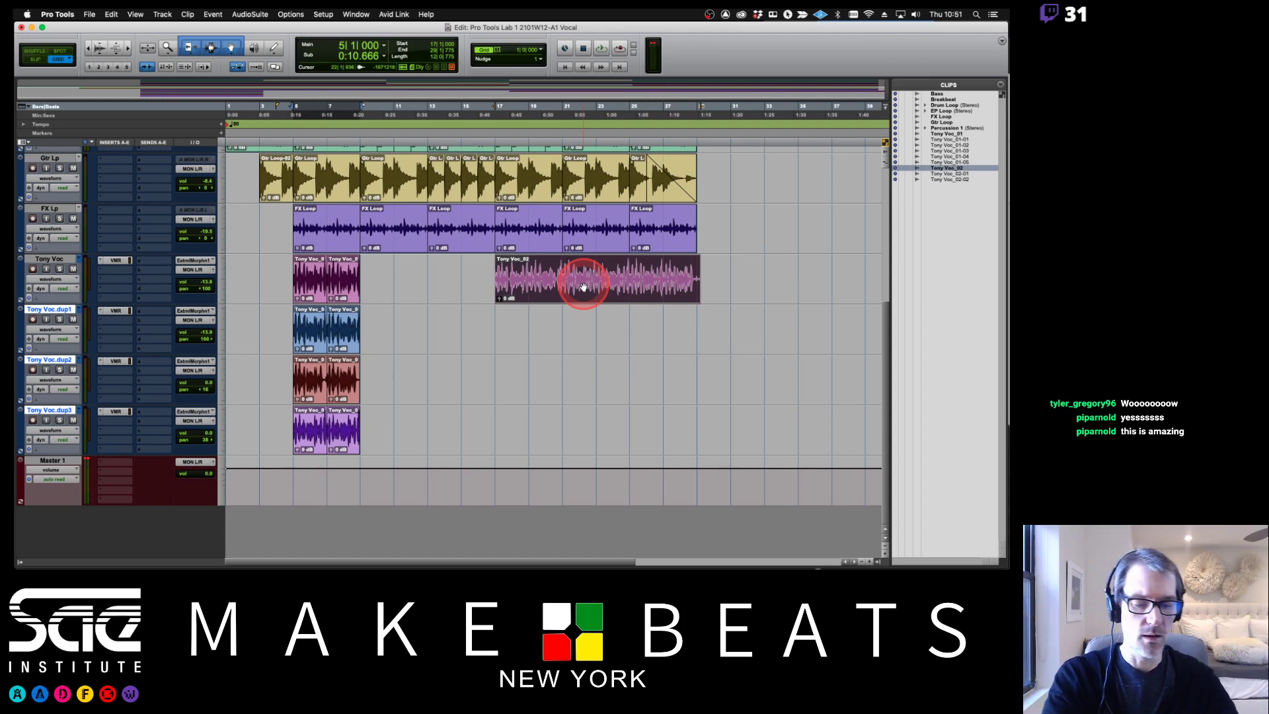
pyautogui.press('Delete')
# Step: Switch to the PDF notes in Preview to check the Loop Record page, and return to Pro Tools
pyautogui.press('super+Tab')
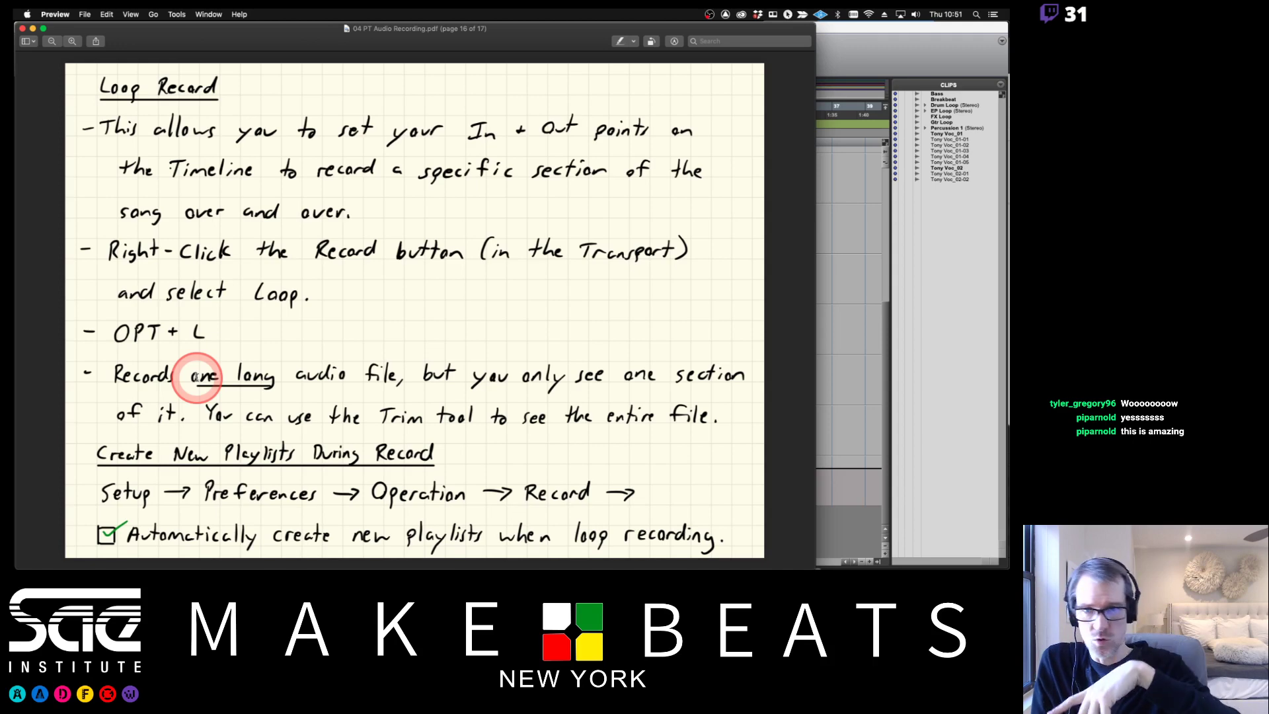
pyautogui.click(867, 34)
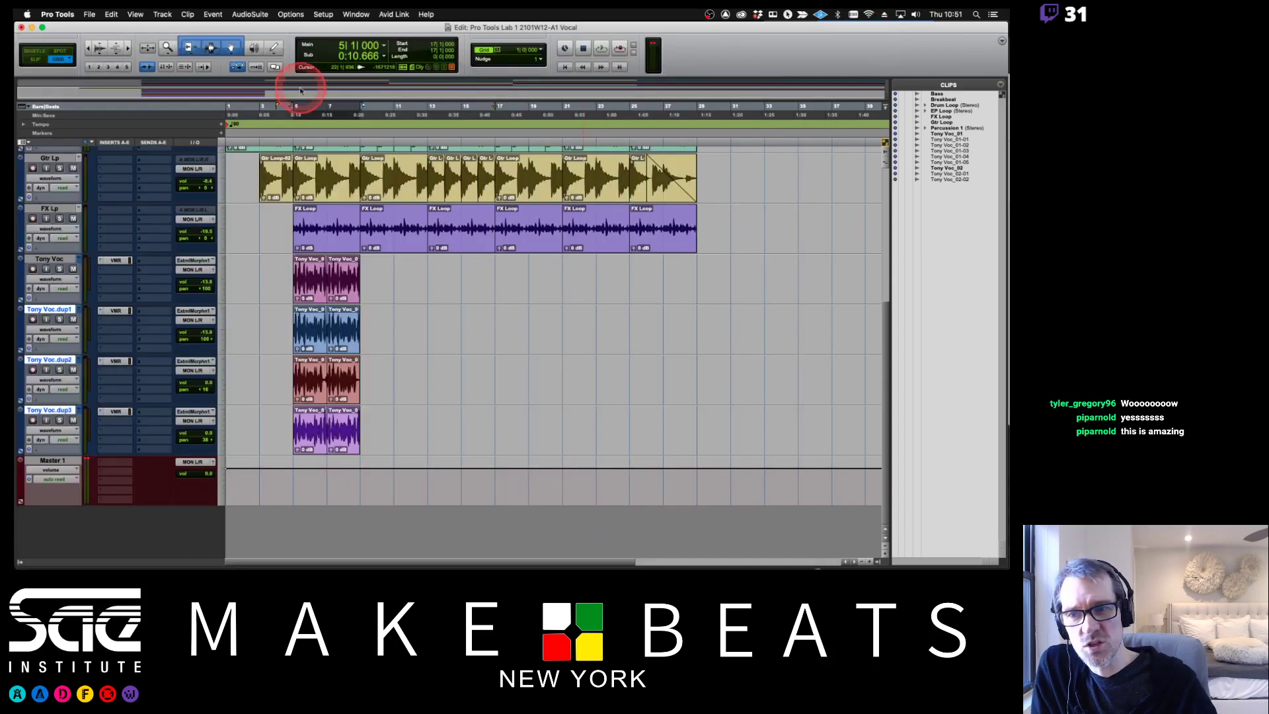
# Step: Copy the second clip on the original vocal track to bar 23 and set that track's height to jumbo
pyautogui.moveTo(341, 282); pyautogui.dragTo(612, 279)
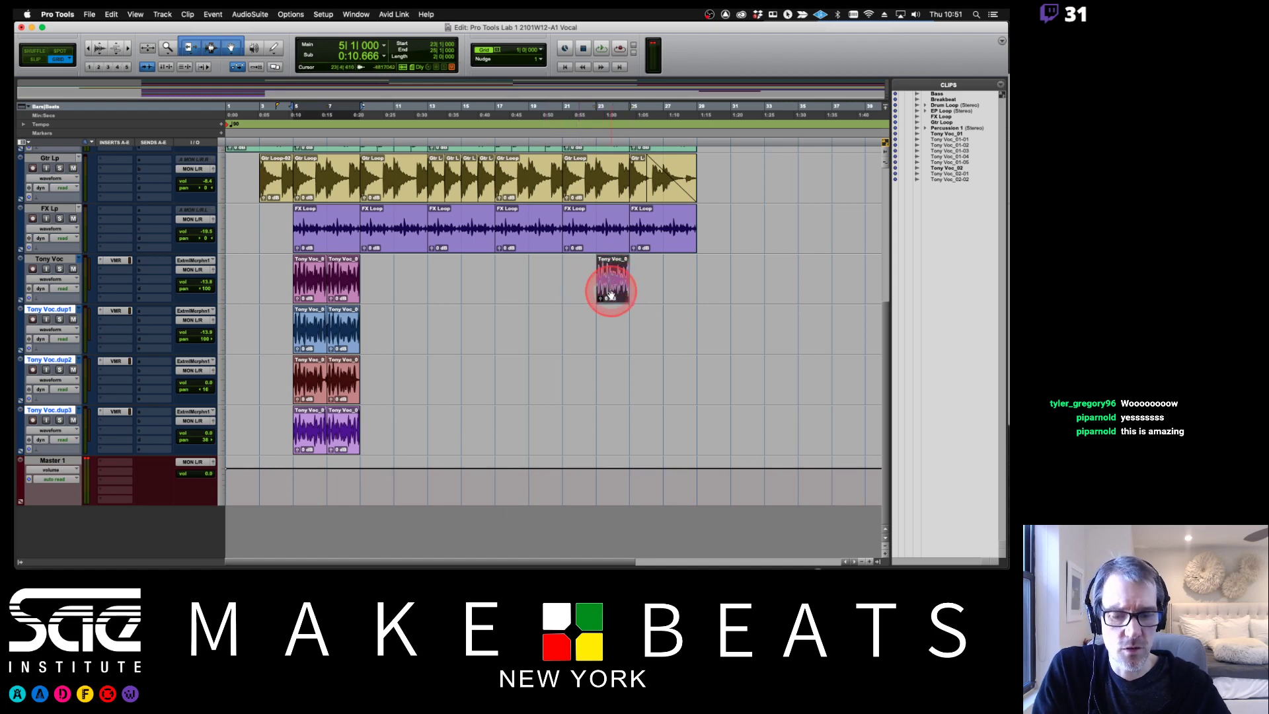
pyautogui.press('super+bracketright')
pyautogui.press('super+bracketright')
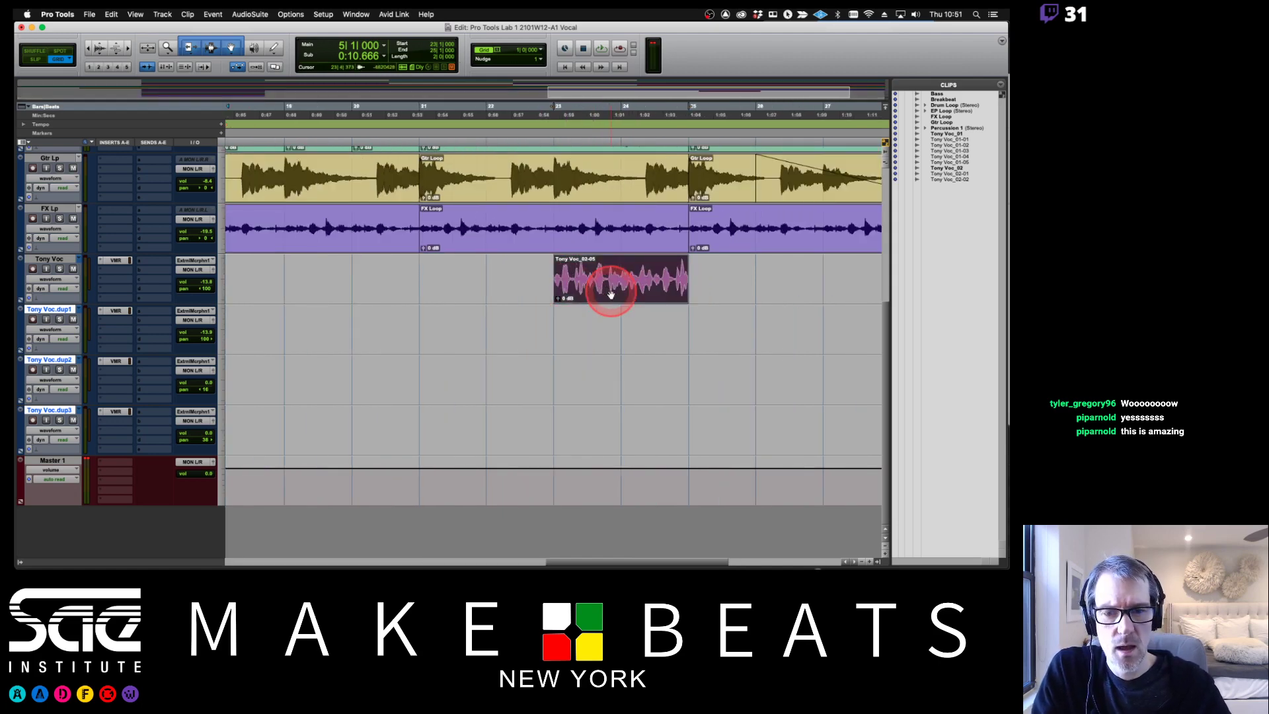
pyautogui.click(223, 285)
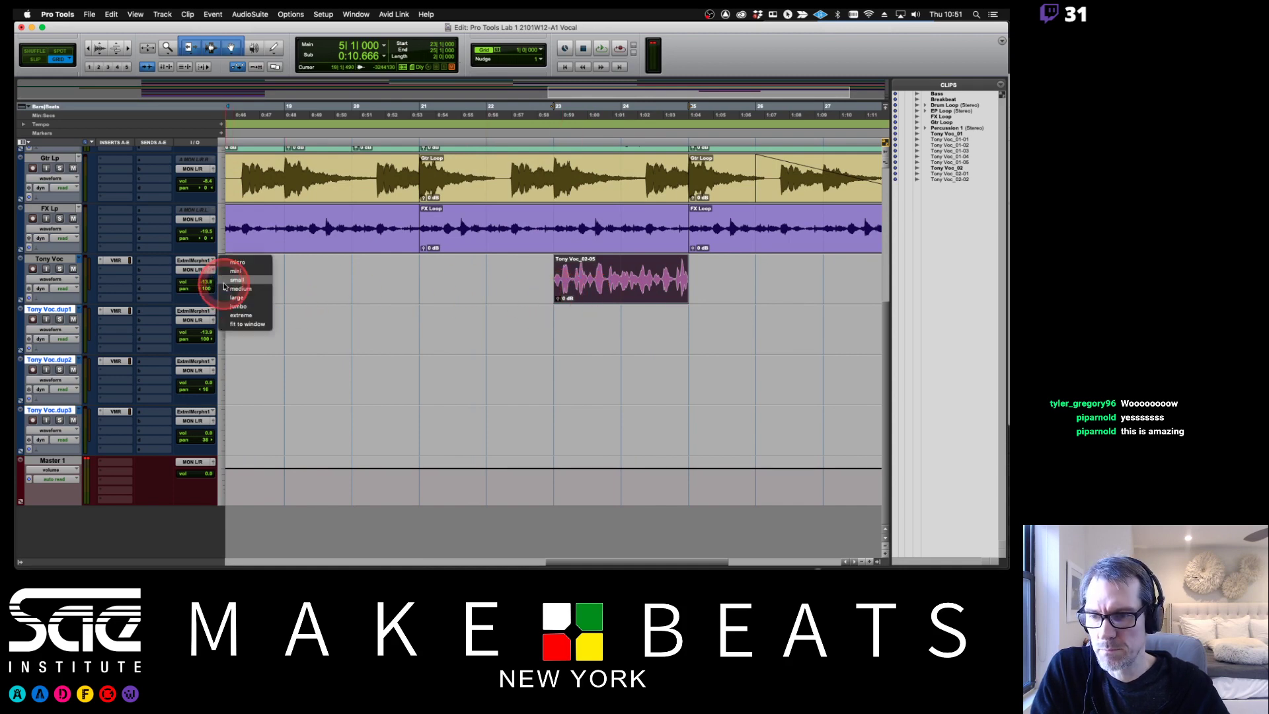
pyautogui.click(231, 306)
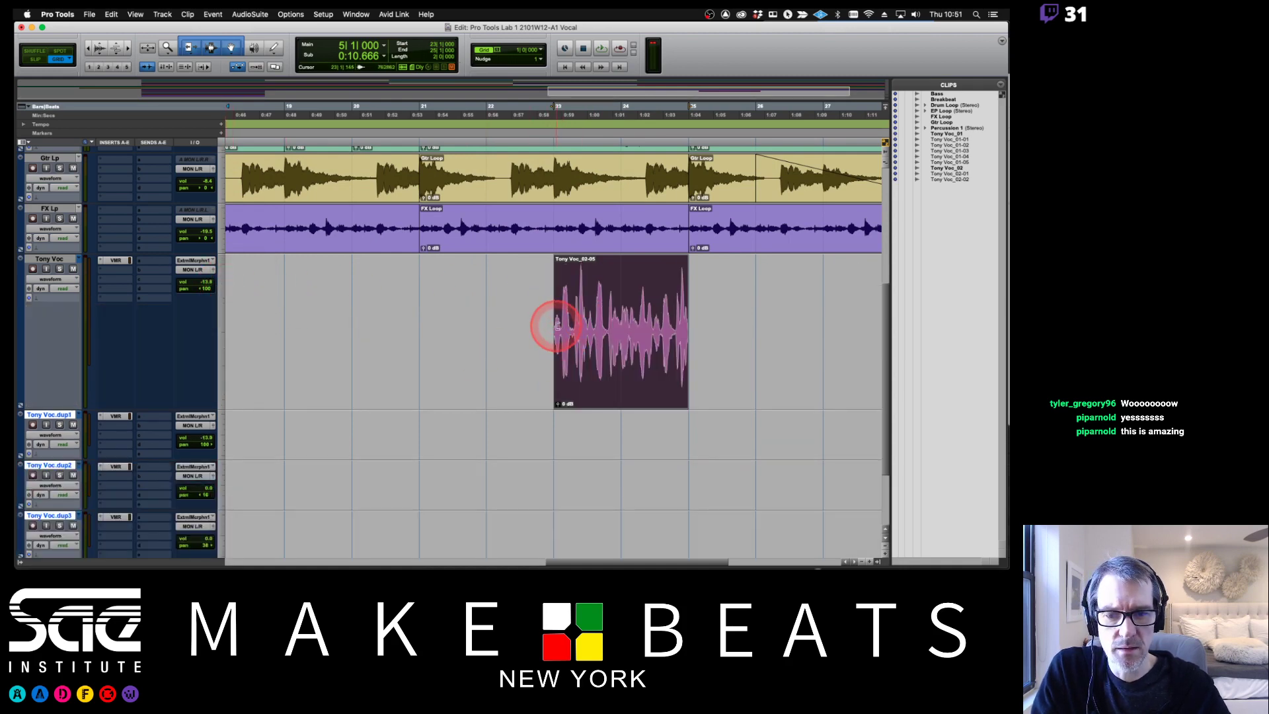
# Step: Try to trim the start and end edges of the copied vocal clip with Grid mode active
pyautogui.moveTo(557, 325)
pyautogui.mouseDown()
pyautogui.moveTo(403, 320)
pyautogui.moveTo(543, 320)
pyautogui.mouseUp()
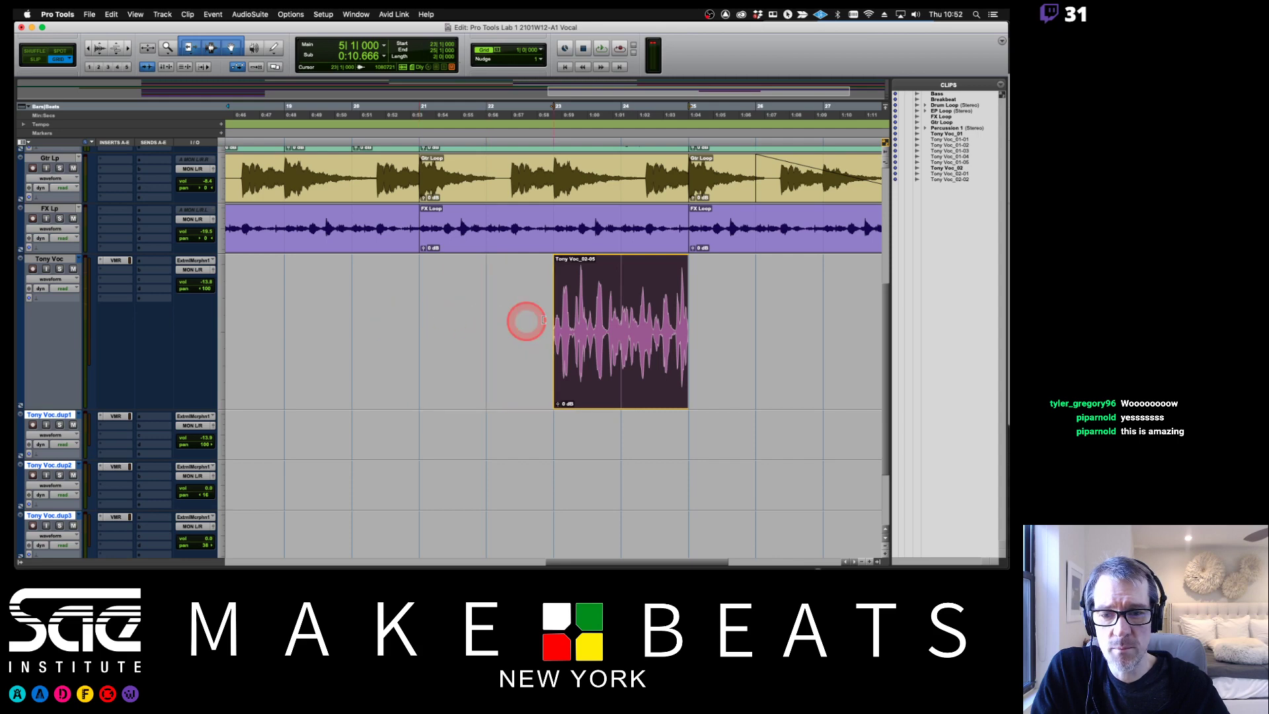
pyautogui.click(599, 314)
pyautogui.moveTo(689, 326)
pyautogui.mouseDown()
pyautogui.moveTo(850, 326)
pyautogui.moveTo(681, 340)
pyautogui.mouseUp()
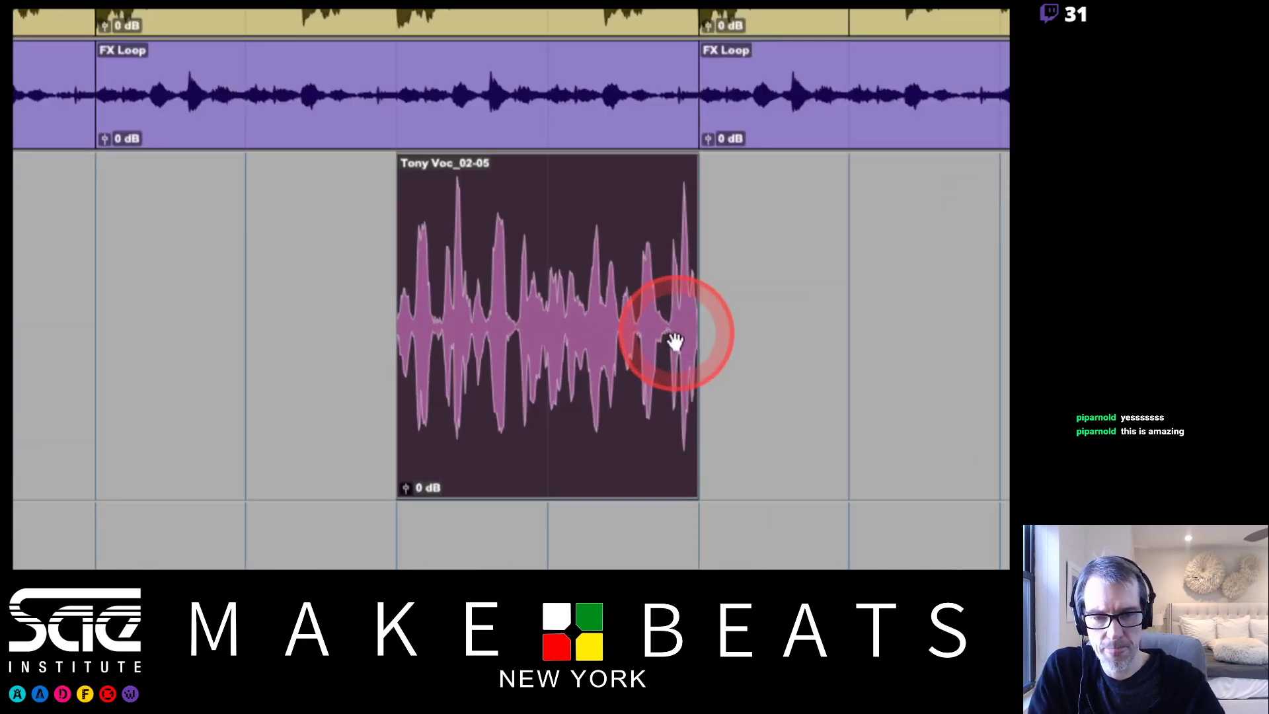
# Step: Add a fade-in and a fade-out to the copied vocal clip, and remove both fades again
pyautogui.moveTo(414, 165); pyautogui.dragTo(488, 166)
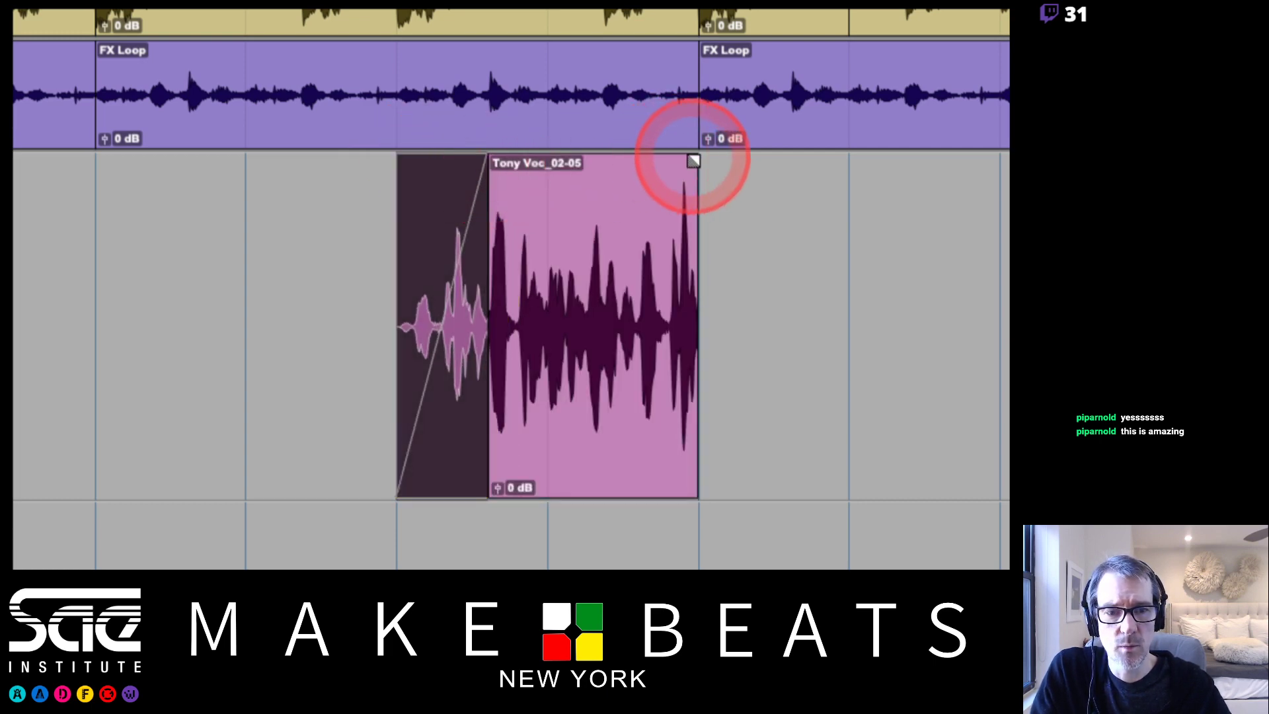
pyautogui.moveTo(693, 162); pyautogui.dragTo(616, 161)
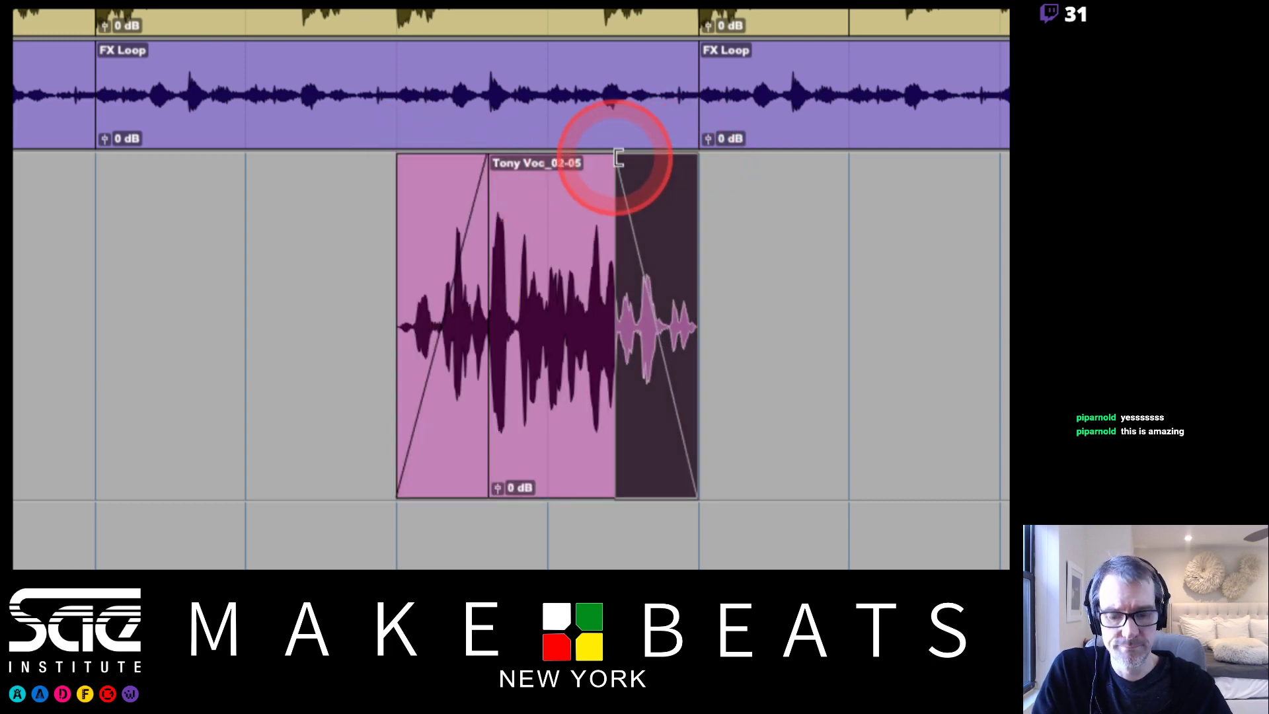
pyautogui.click(465, 448)
pyautogui.press('Delete')
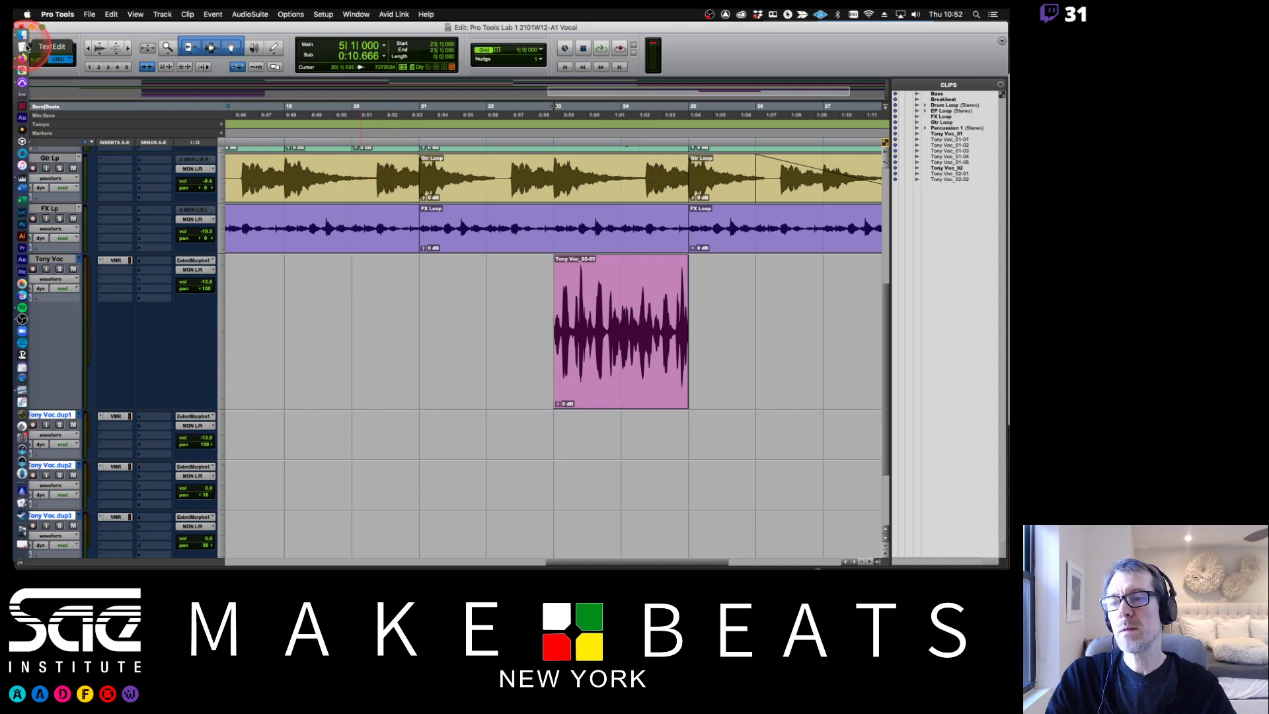
# Step: Switch the edit mode to Slip and back to Grid
pyautogui.click(55, 60)
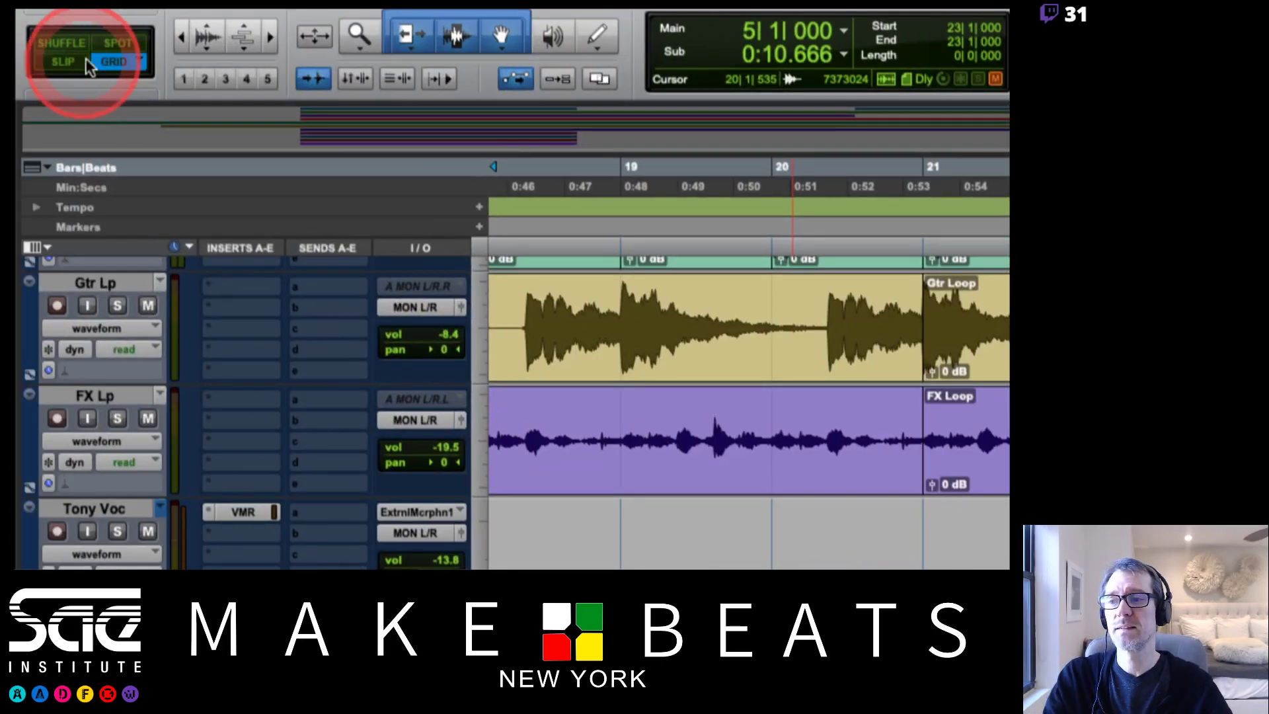
pyautogui.press('F3')
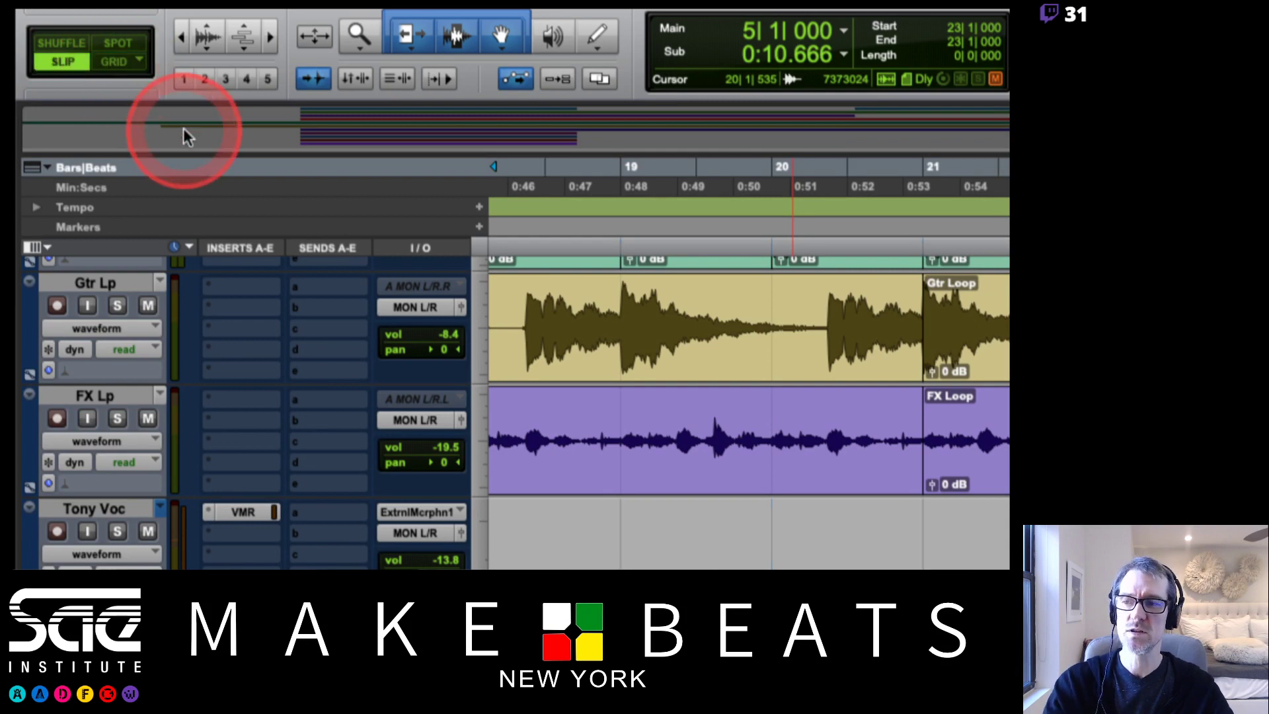
pyautogui.press('F4')
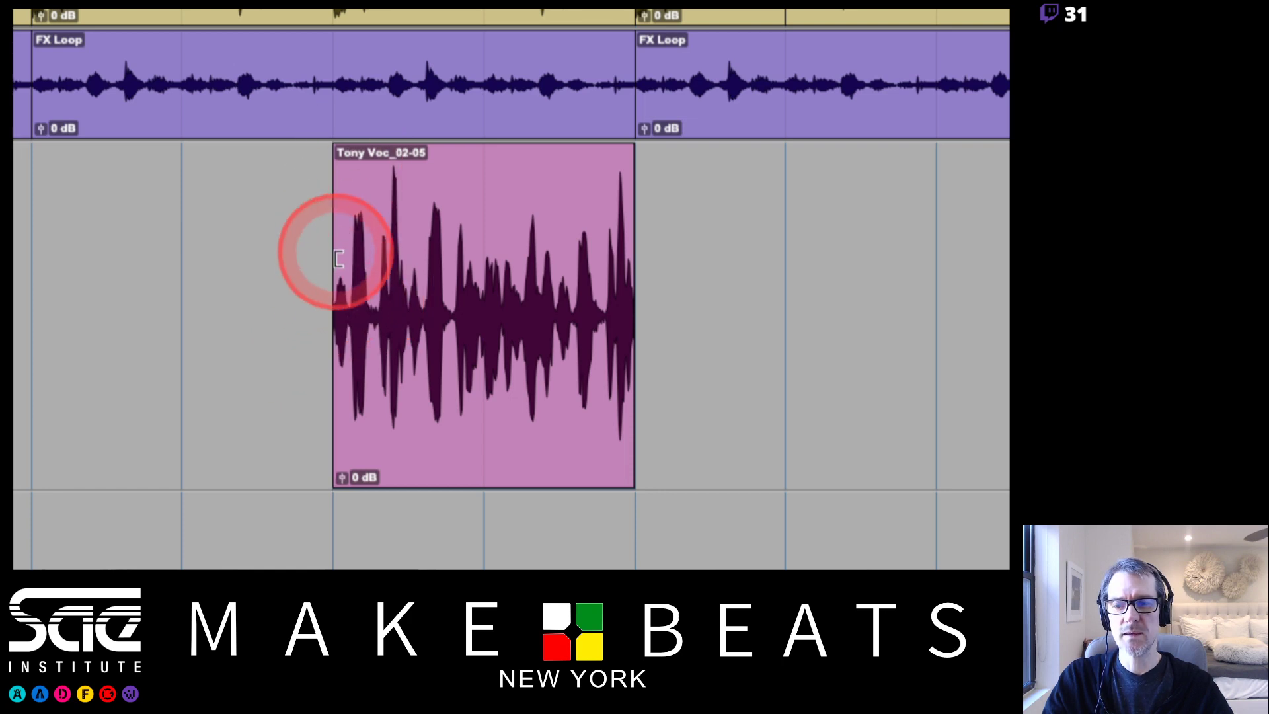
# Step: Extend the copied clip's start off the grid to shortly before bar 23, and play it back from bar 22
pyautogui.moveTo(340, 295)
pyautogui.mouseDown()
pyautogui.moveTo(90, 283)
pyautogui.moveTo(339, 278)
pyautogui.moveTo(93, 268)
pyautogui.moveTo(328, 252)
pyautogui.moveTo(117, 240)
pyautogui.moveTo(304, 227)
pyautogui.moveTo(232, 250)
pyautogui.moveTo(301, 253)
pyautogui.moveTo(178, 255)
pyautogui.moveTo(290, 264)
pyautogui.moveTo(114, 275)
pyautogui.moveTo(326, 277)
pyautogui.moveTo(209, 280)
pyautogui.moveTo(331, 291)
pyautogui.mouseUp()
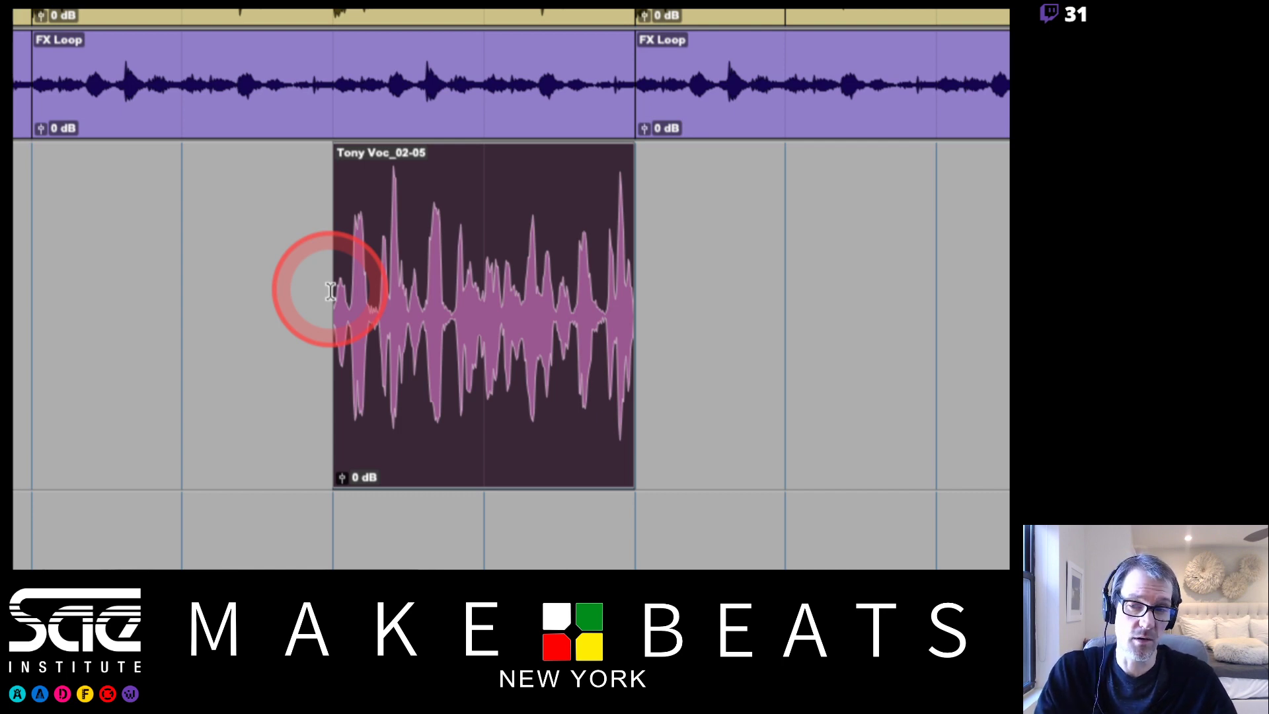
pyautogui.moveTo(330, 292); pyautogui.dragTo(308, 311)
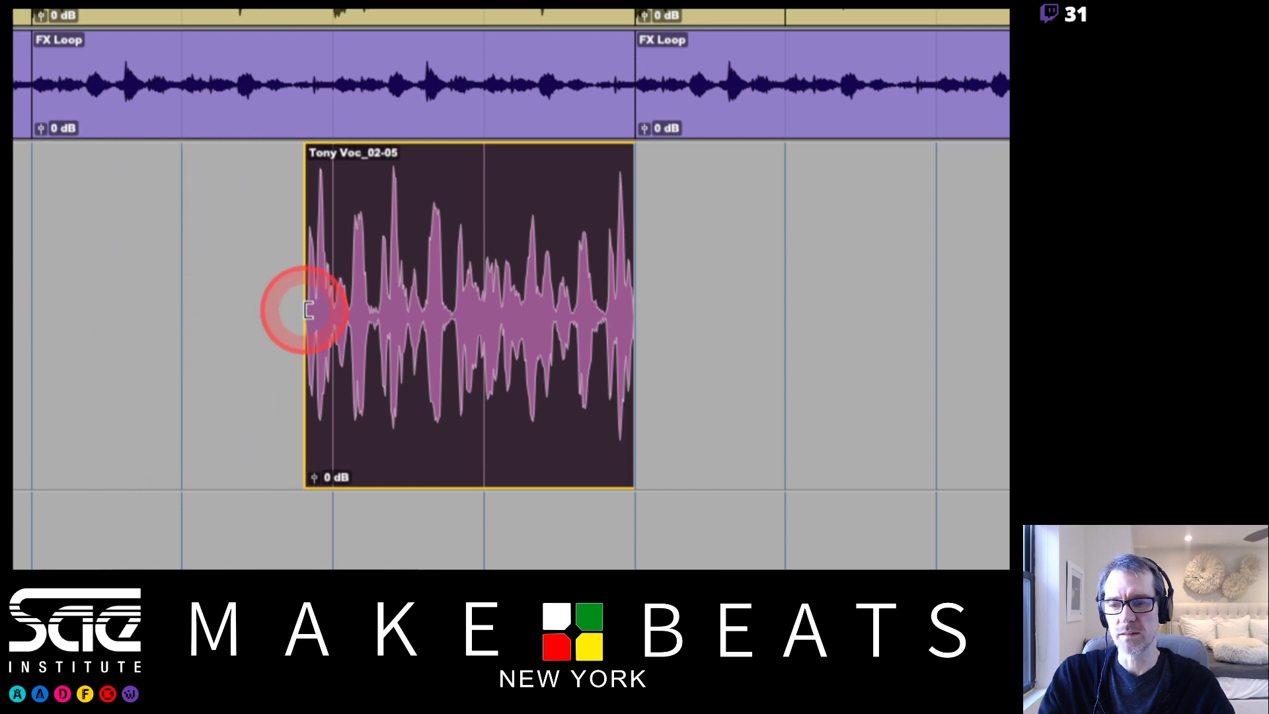
pyautogui.click(173, 269)
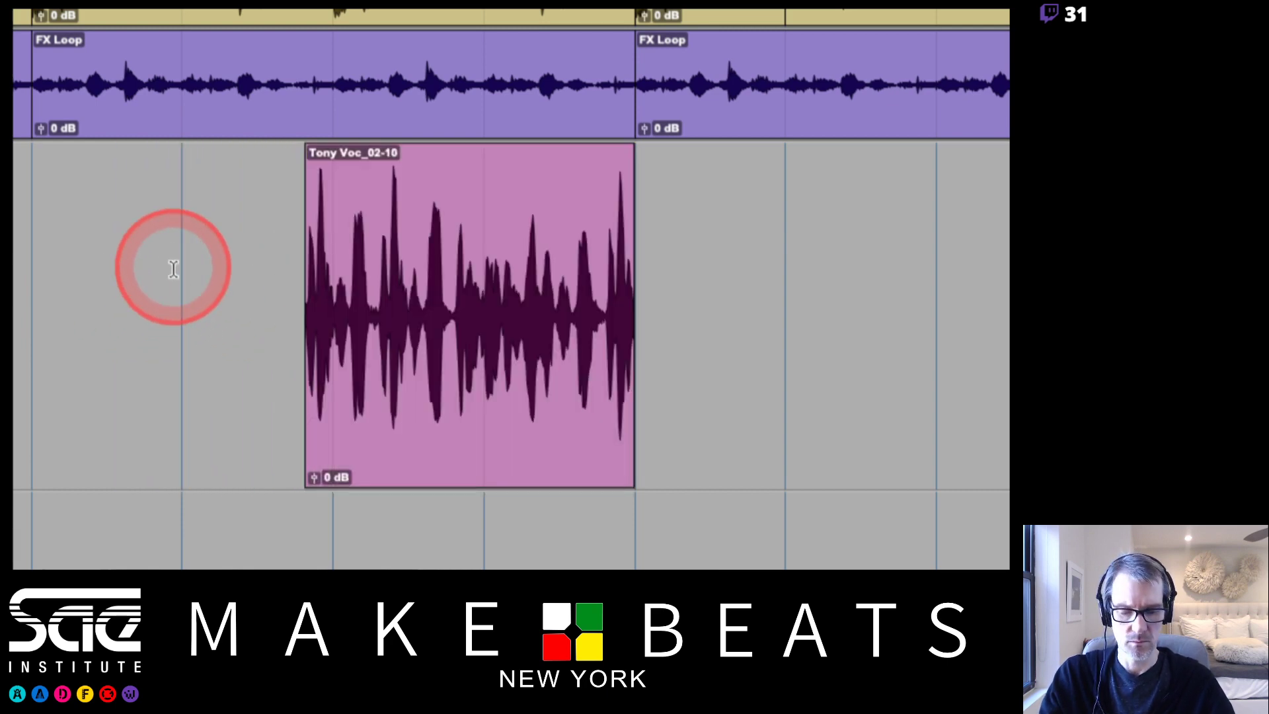
pyautogui.press('space')
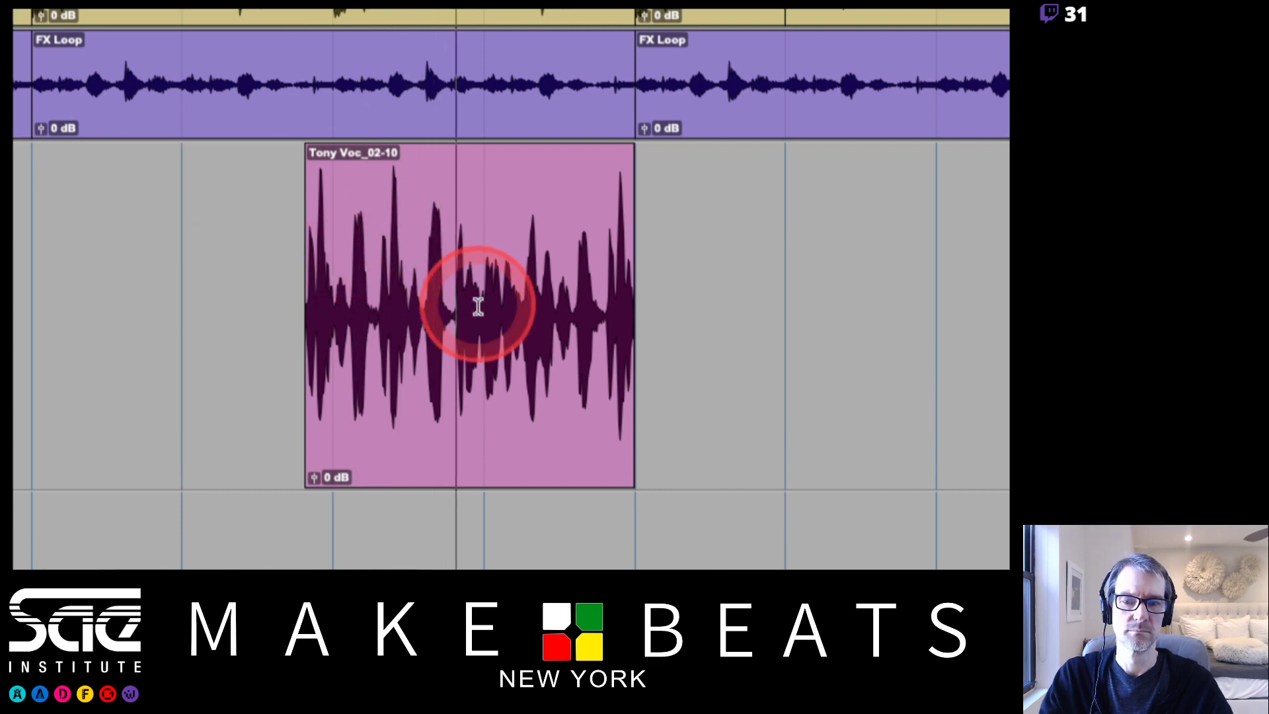
pyautogui.press('space')
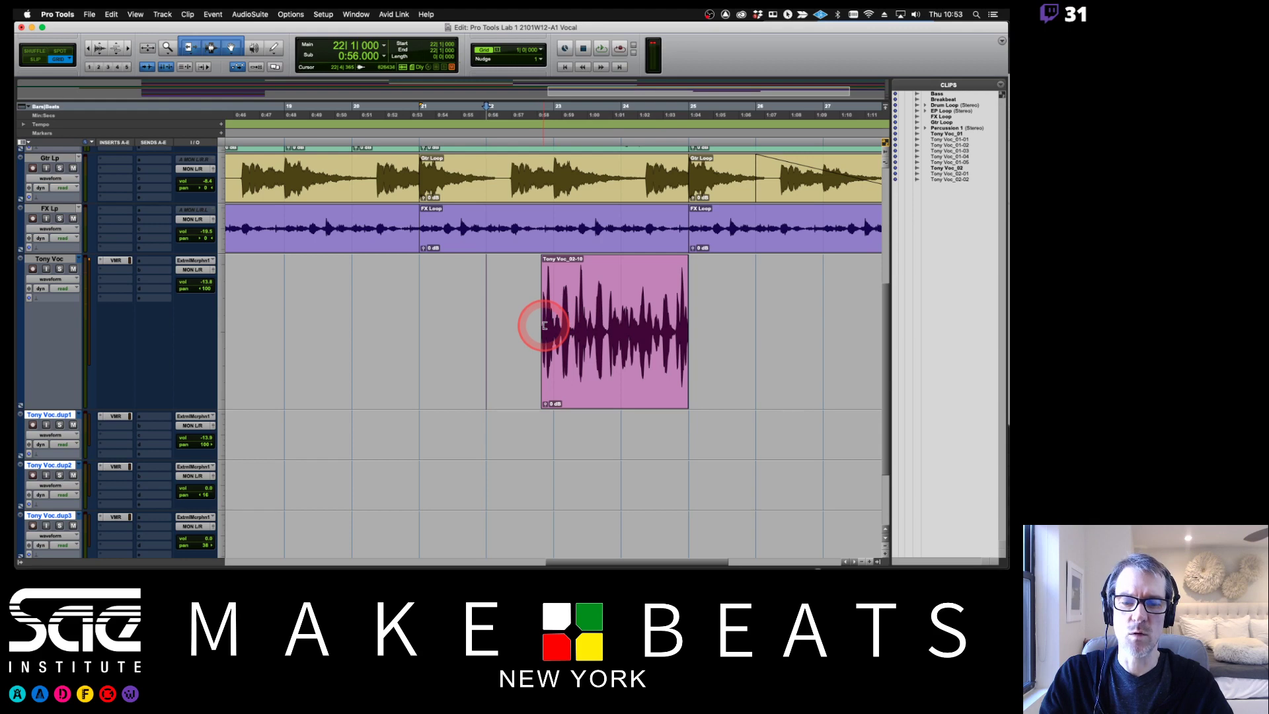
# Step: Fine-trim the copied clip's start, delete the clip, and set the vocal track's height to medium
pyautogui.moveTo(544, 326); pyautogui.dragTo(544, 357)
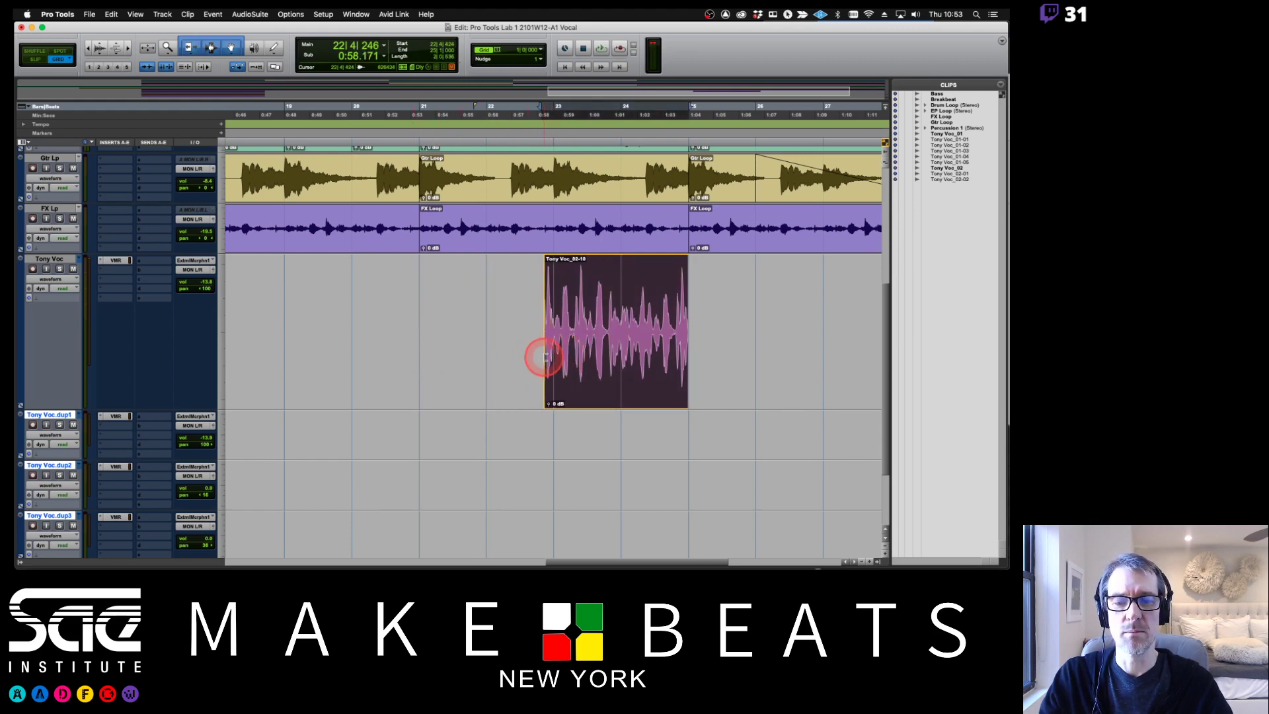
pyautogui.click(578, 373)
pyautogui.press('Delete')
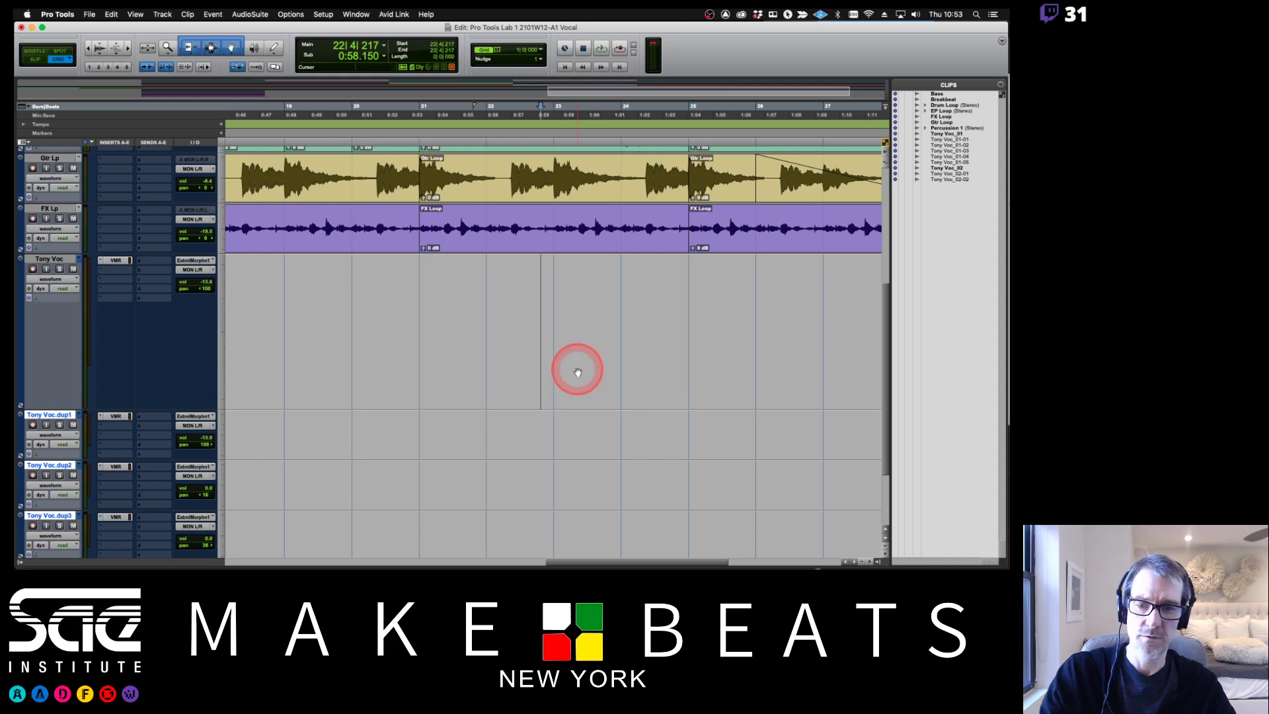
pyautogui.click(220, 361)
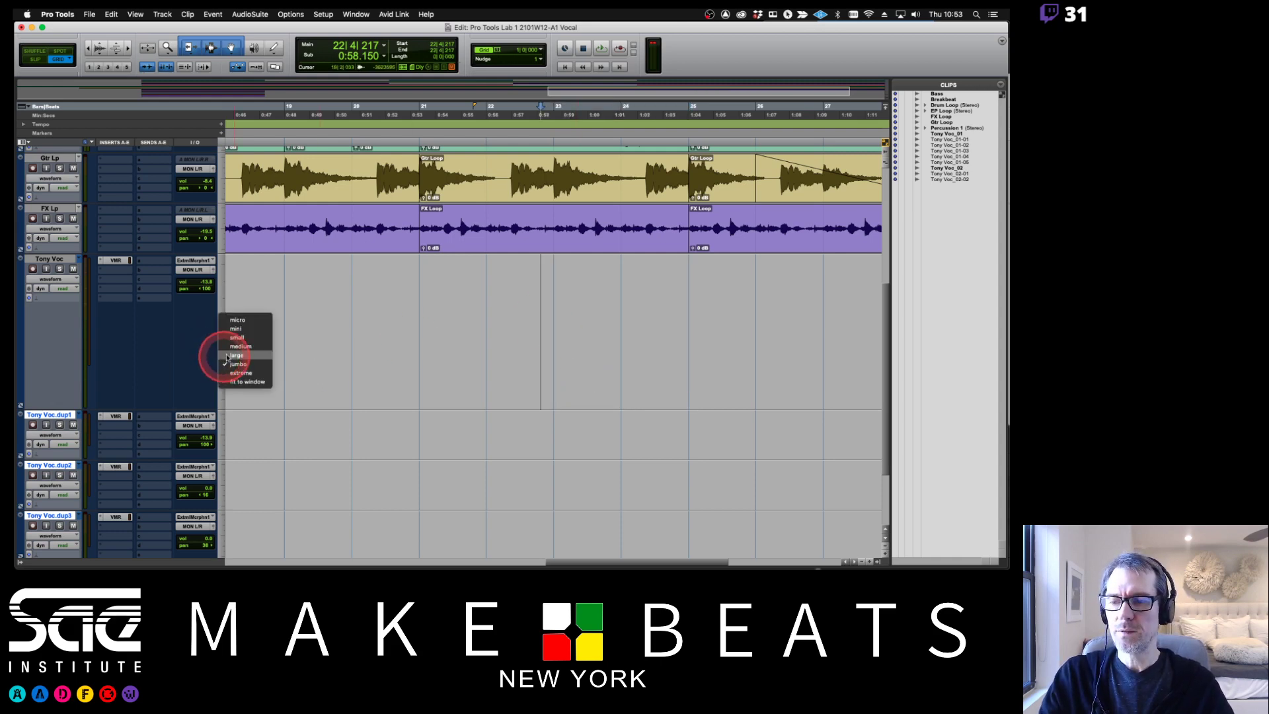
pyautogui.click(230, 347)
# Step: Select both clips on the original vocal track and play back the soloed vocals around bar 5, opening and closing the Transport window
pyautogui.hscroll(-15, 415, 339)
pyautogui.hscroll(5, 416, 339)
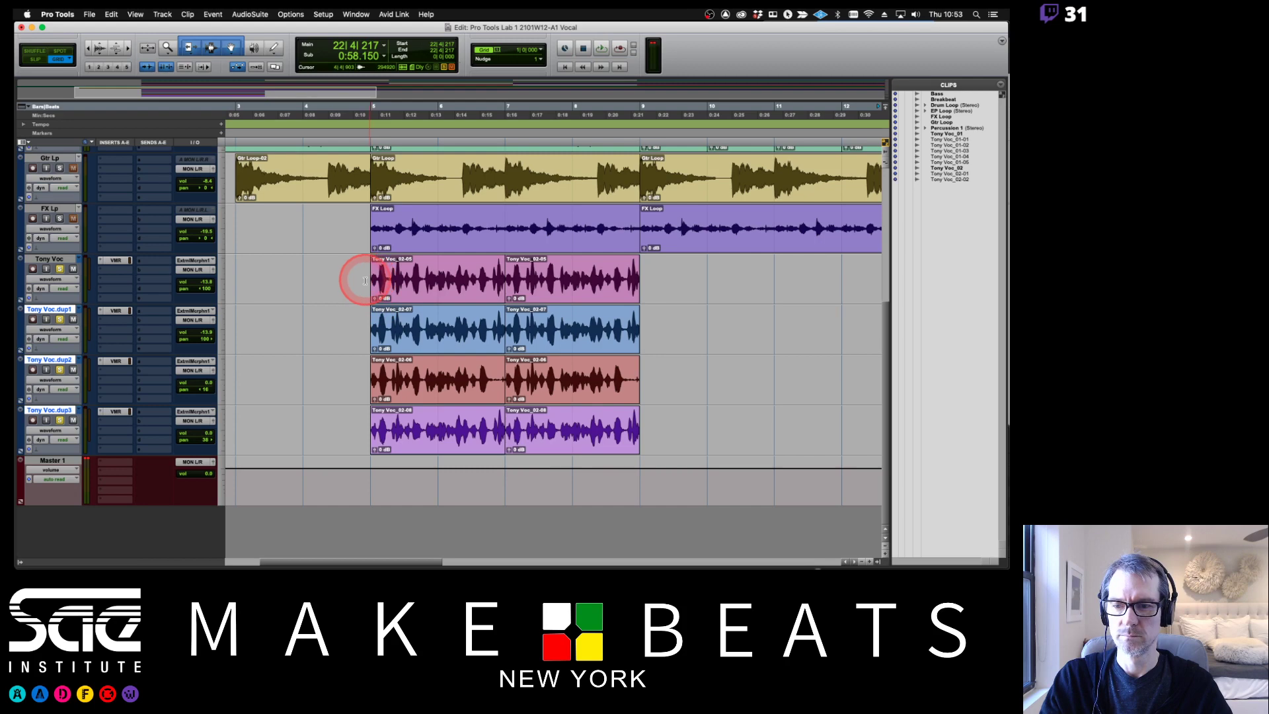
pyautogui.moveTo(635, 278); pyautogui.dragTo(374, 268)
pyautogui.press('space')
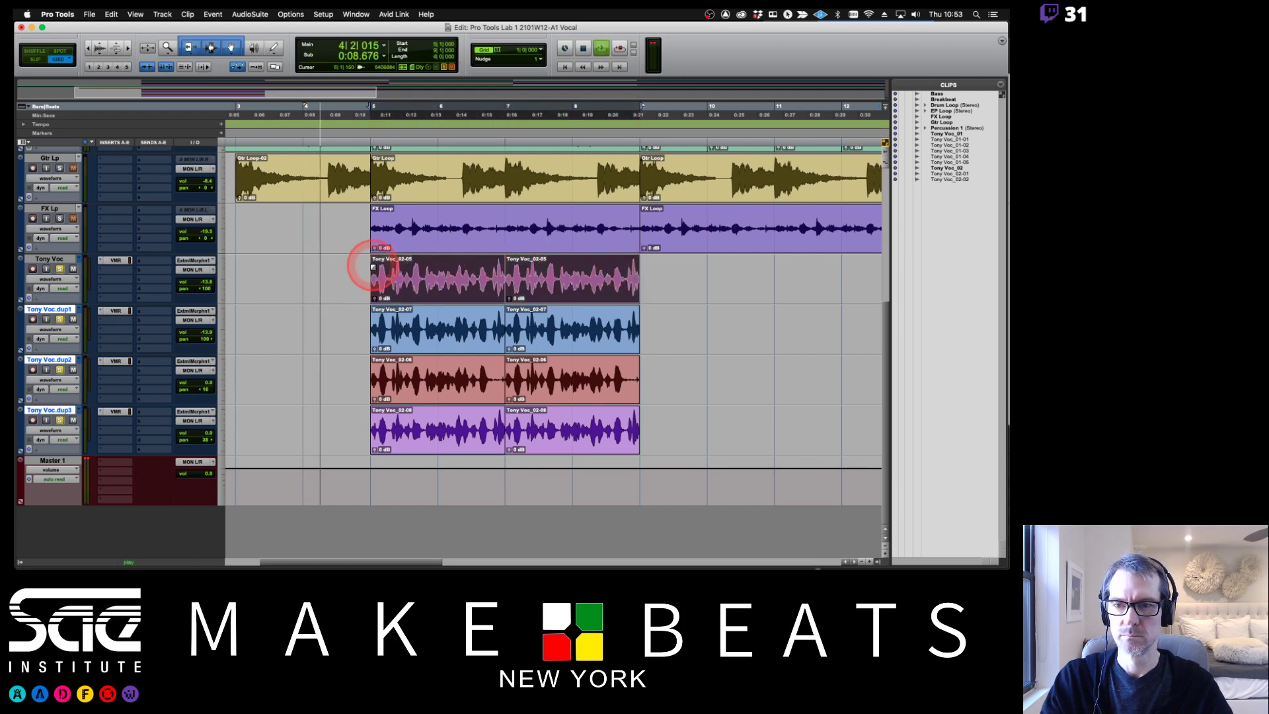
pyautogui.press('space')
pyautogui.press('super+KP_1')
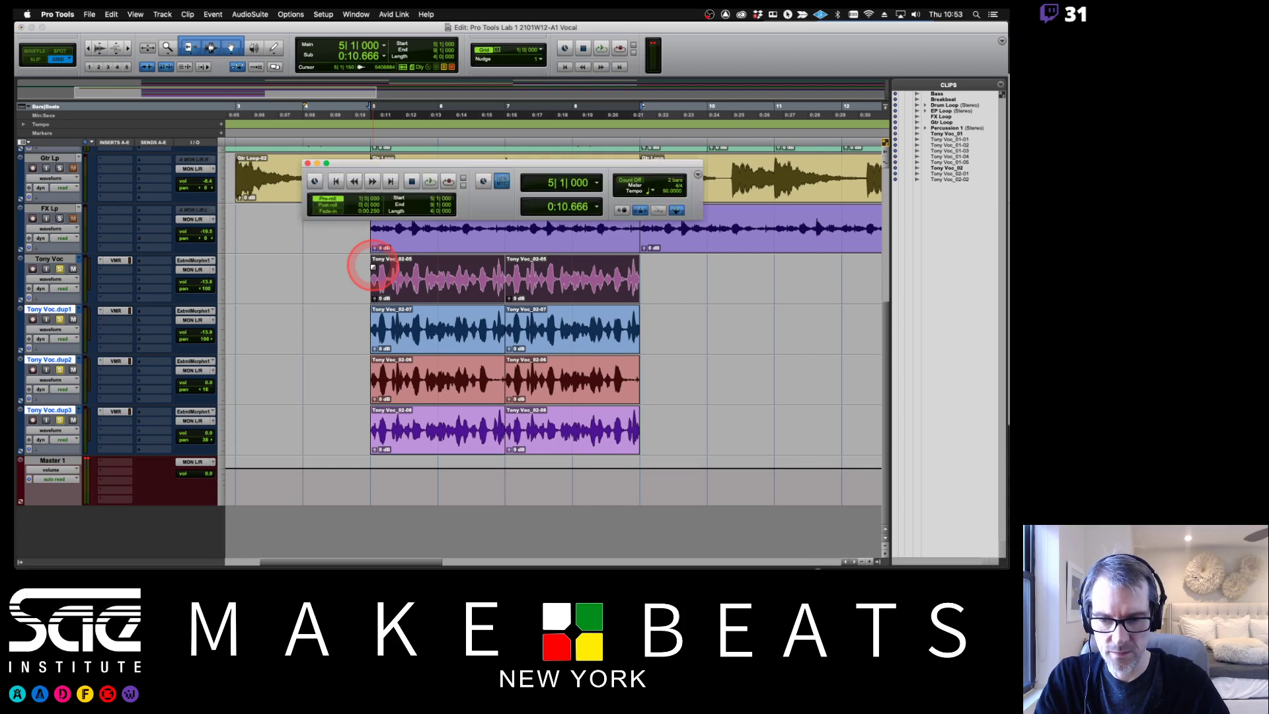
pyautogui.press('space')
pyautogui.click(308, 163)
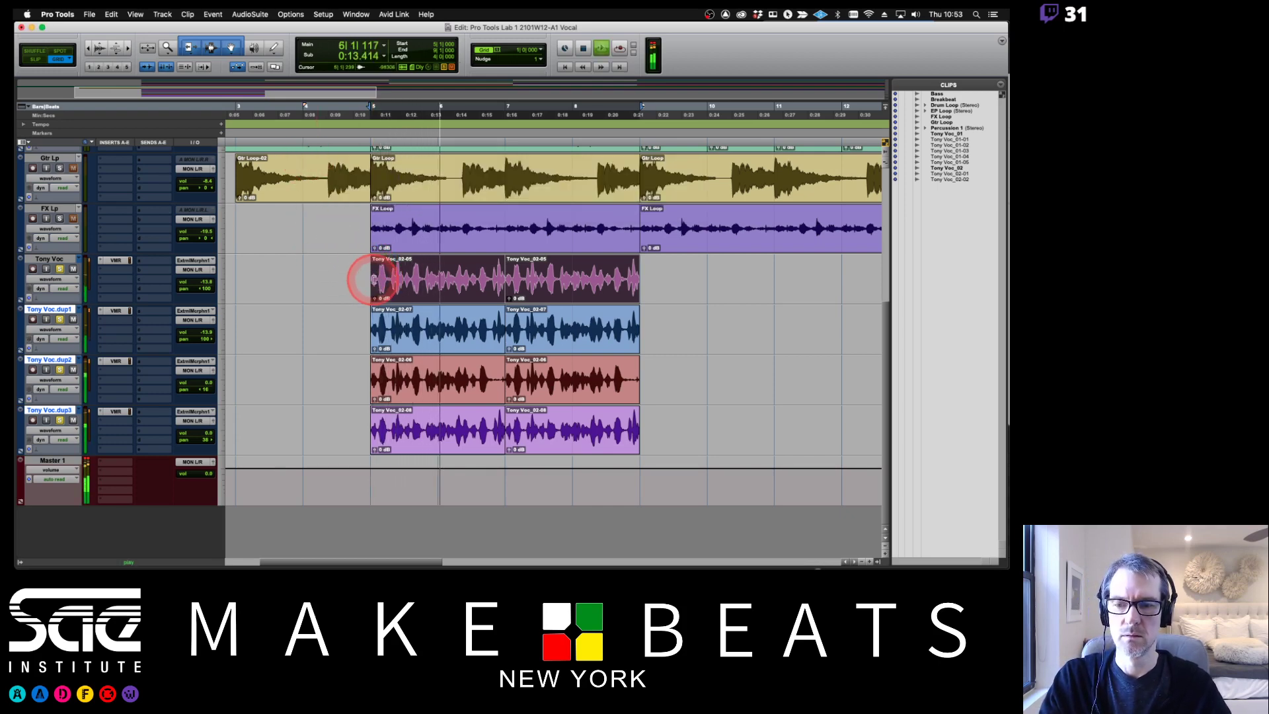
pyautogui.press('space')
# Step: Extend the start of the first clip on all four vocal tracks off the grid into the last beat of bar 4
pyautogui.moveTo(373, 279); pyautogui.dragTo(355, 280)
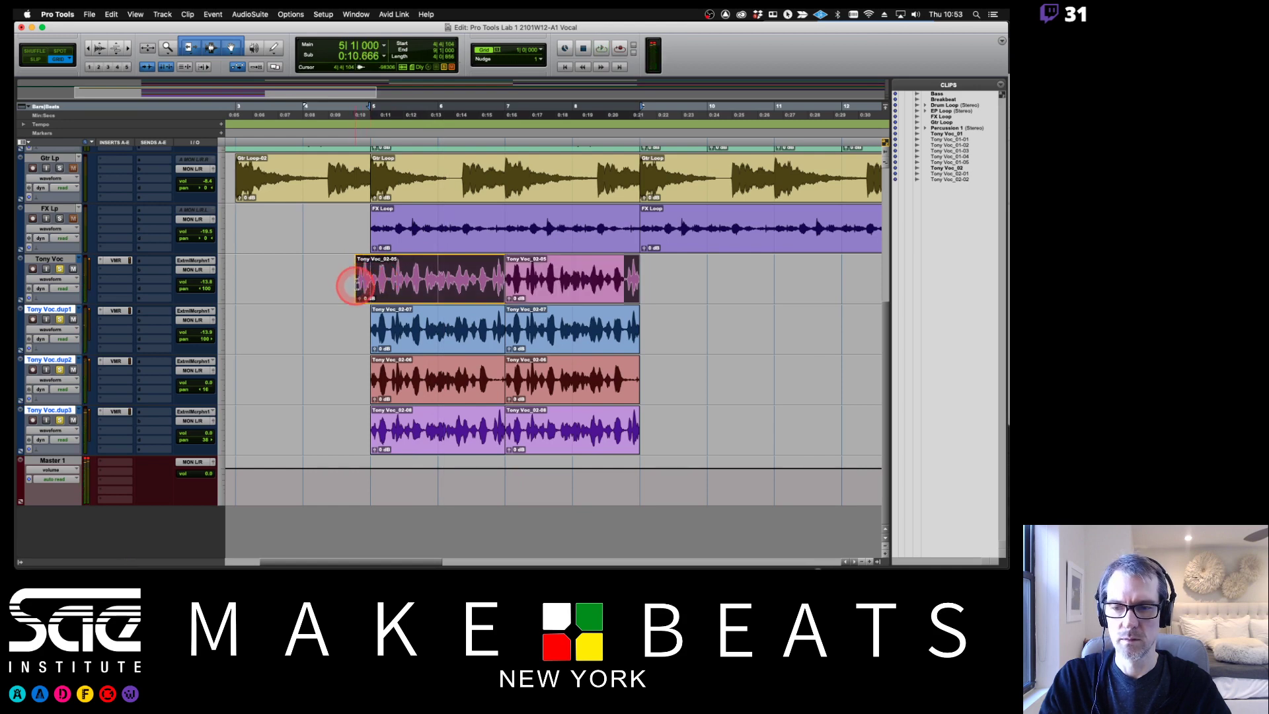
pyautogui.click(376, 324)
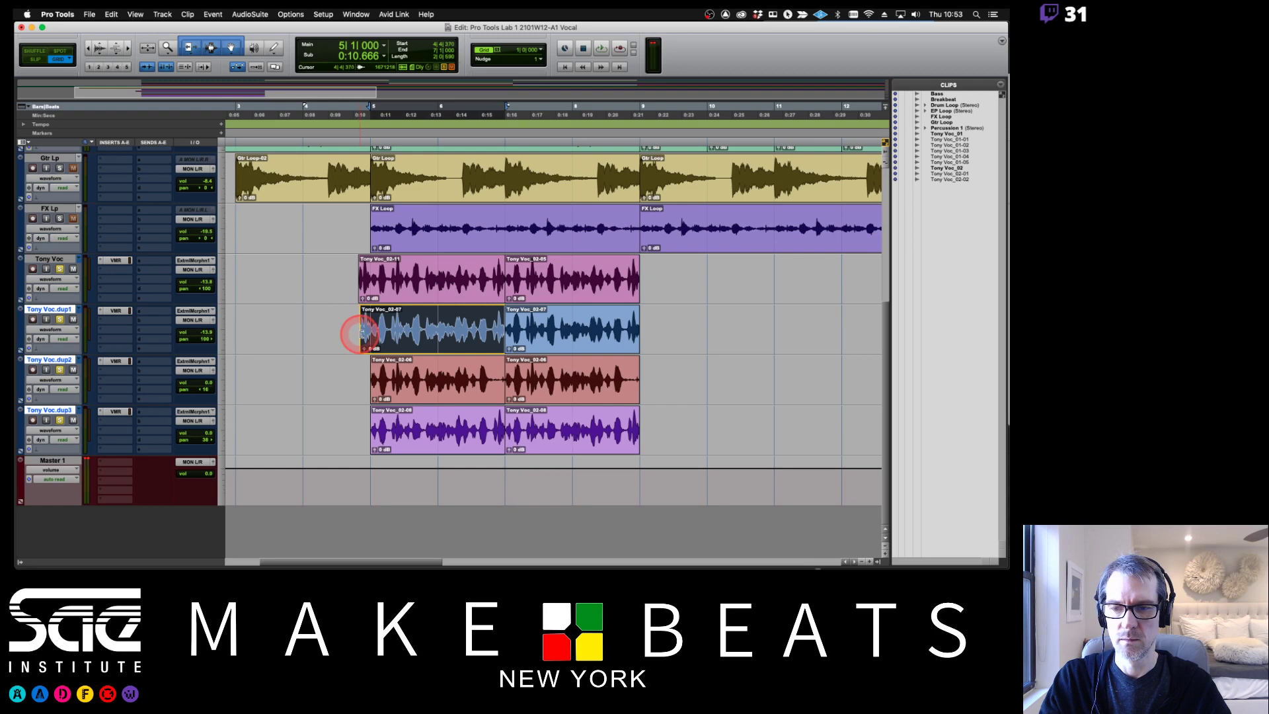
pyautogui.moveTo(360, 334); pyautogui.dragTo(358, 395)
pyautogui.click(364, 418)
pyautogui.press('super+bracketright')
pyautogui.press('super+bracketright')
pyautogui.press('super+bracketright')
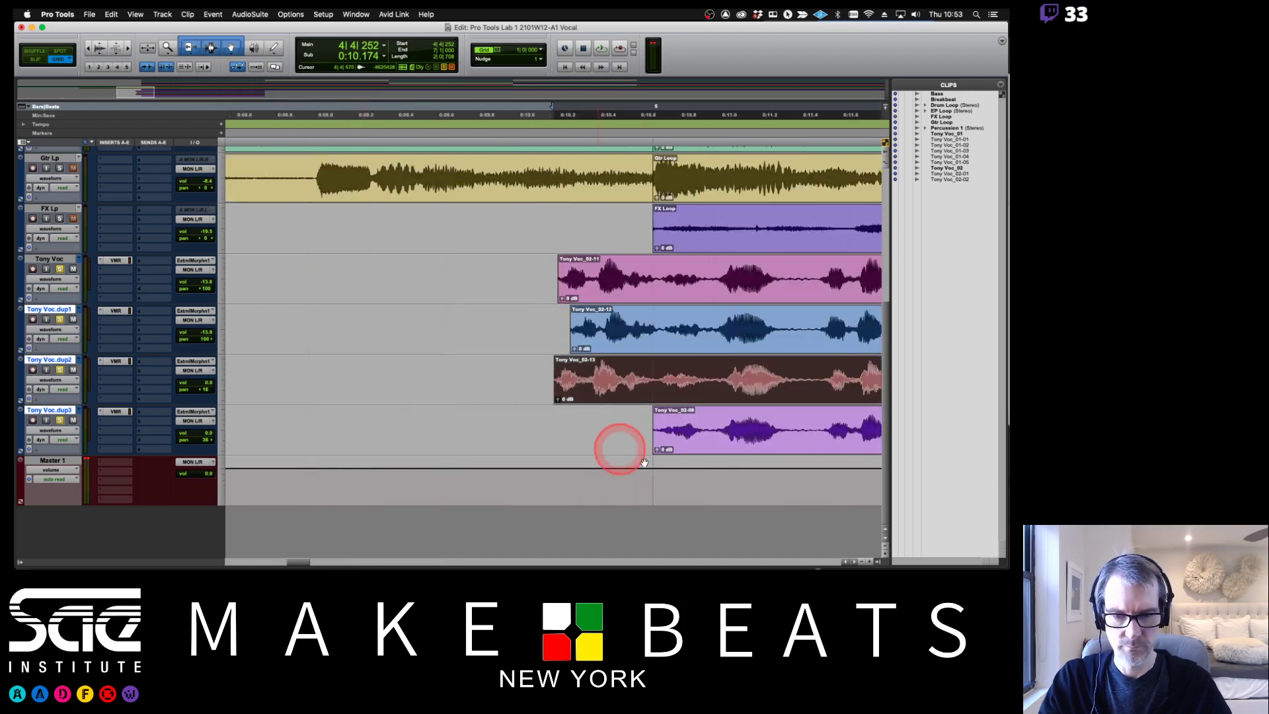
pyautogui.click(657, 434)
pyautogui.moveTo(657, 435); pyautogui.dragTo(553, 433)
# Step: Play back the four soloed vocal tracks from bar 5 to check the extended clip starts
pyautogui.click(538, 290)
pyautogui.click(668, 139)
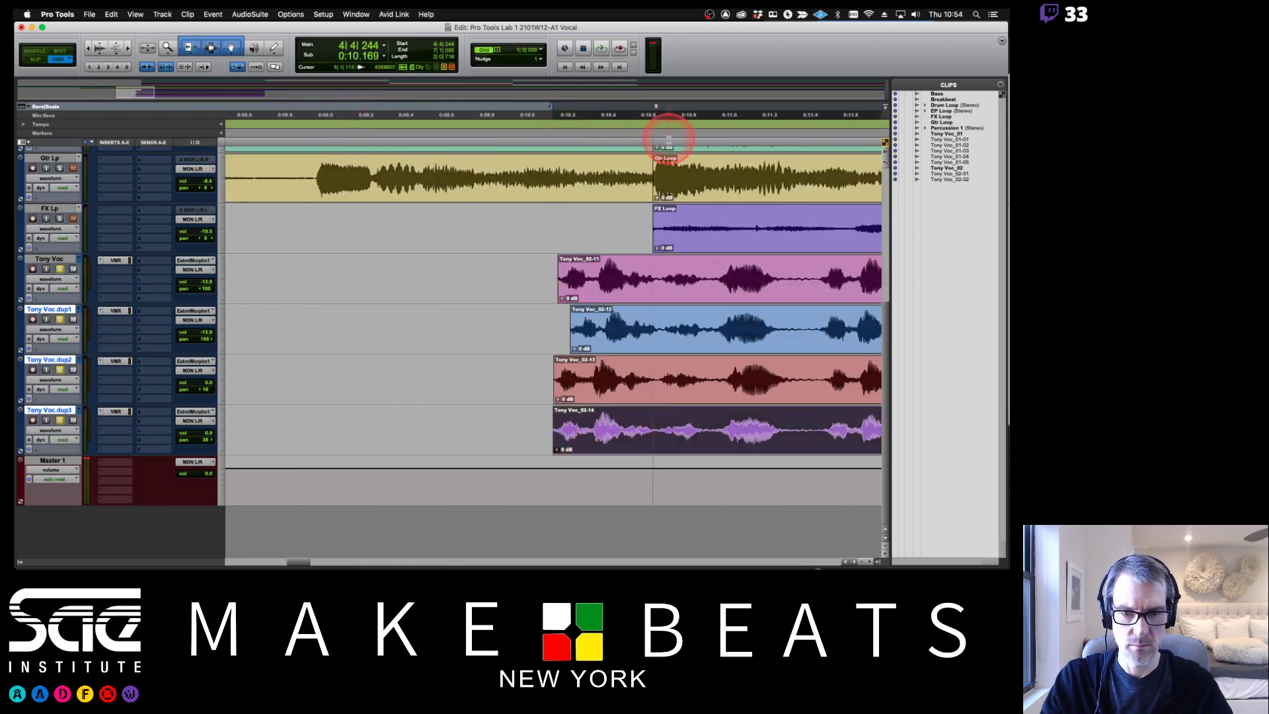
pyautogui.click(653, 111)
pyautogui.press('space')
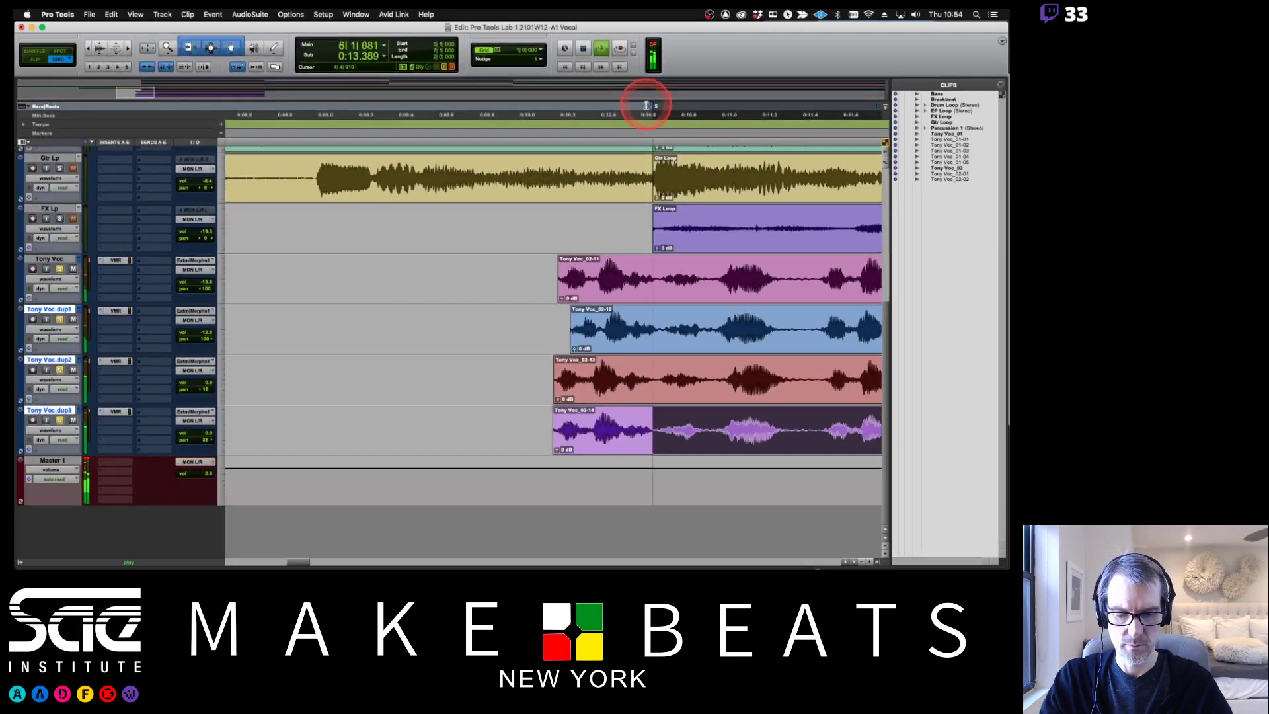
pyautogui.press('r')
pyautogui.press('r')
pyautogui.press('r')
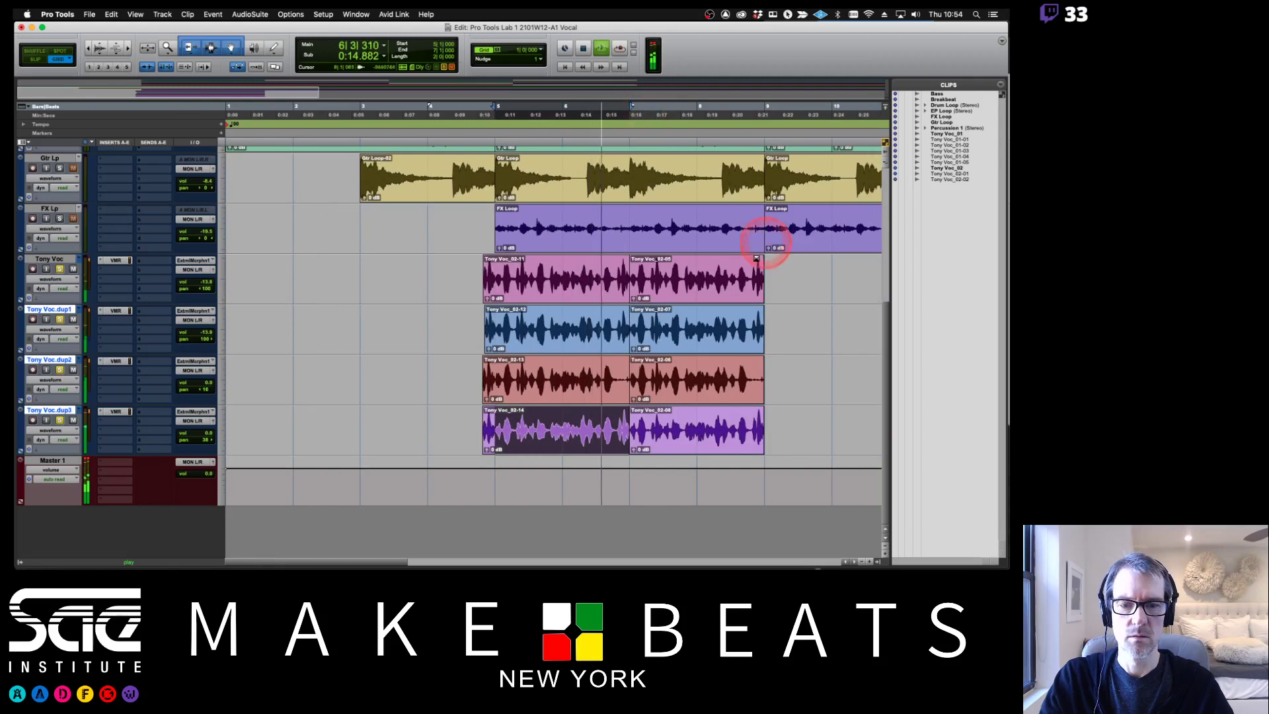
# Step: Stop playback and extend the start of the second clip on the third vocal track back into the last beat of bar 6
pyautogui.hscroll(5, 733, 304)
pyautogui.hscroll(-3, 637, 191)
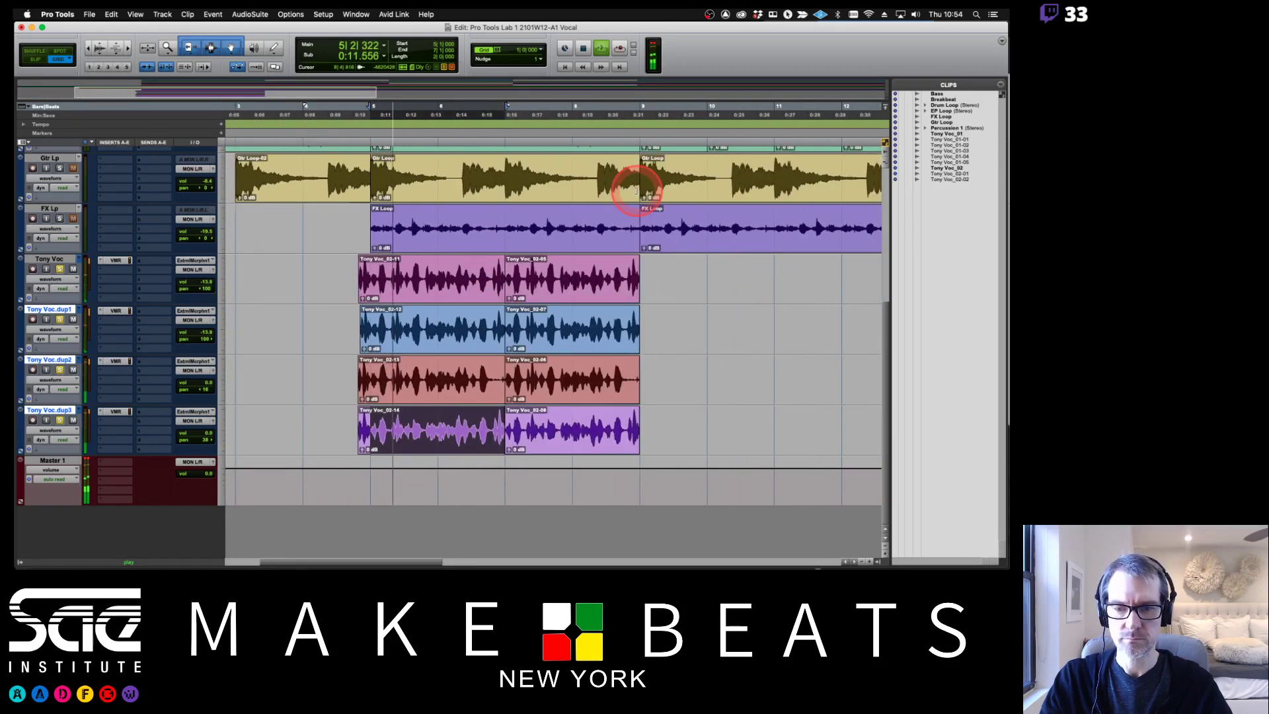
pyautogui.press('space')
pyautogui.click(451, 393)
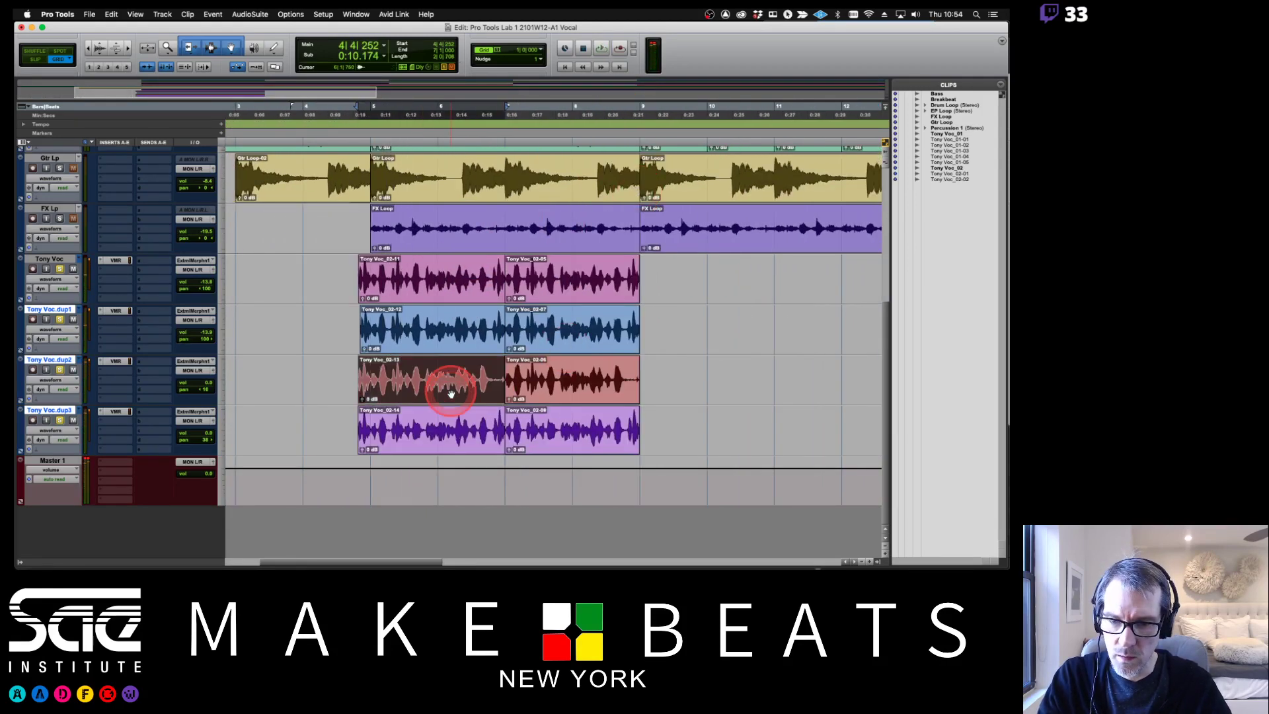
pyautogui.click(502, 375)
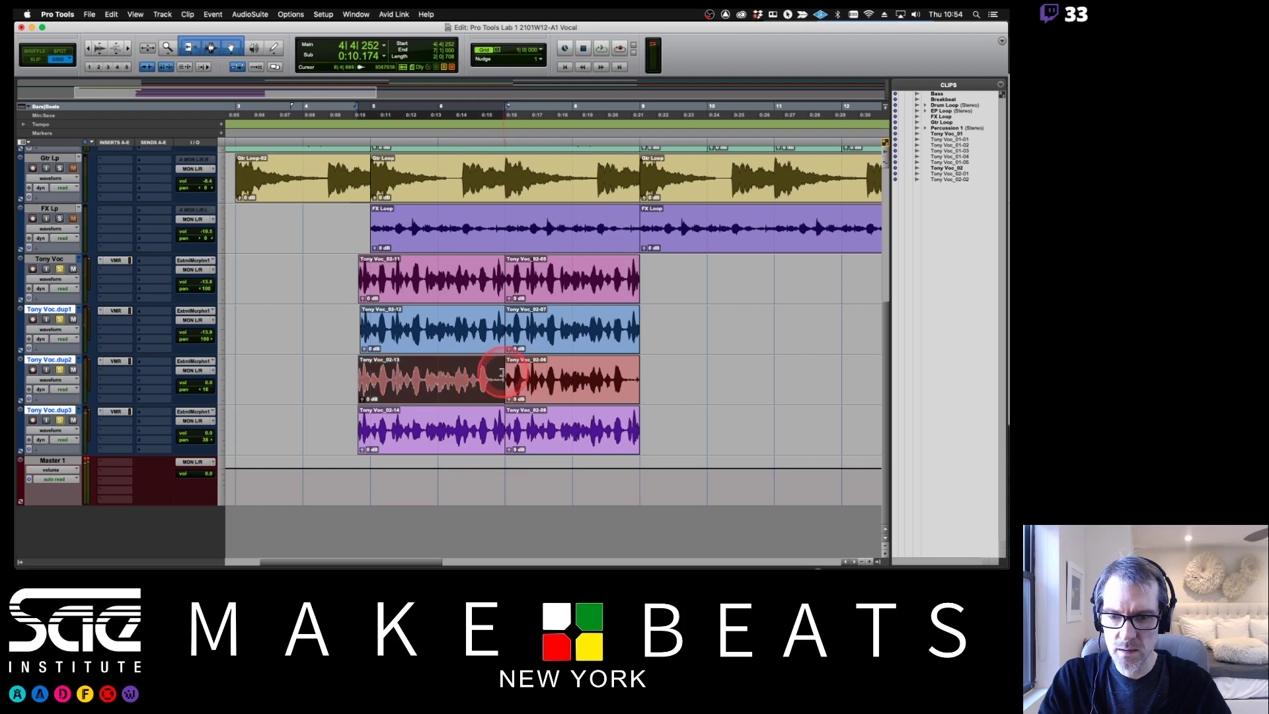
pyautogui.moveTo(509, 378); pyautogui.dragTo(490, 391)
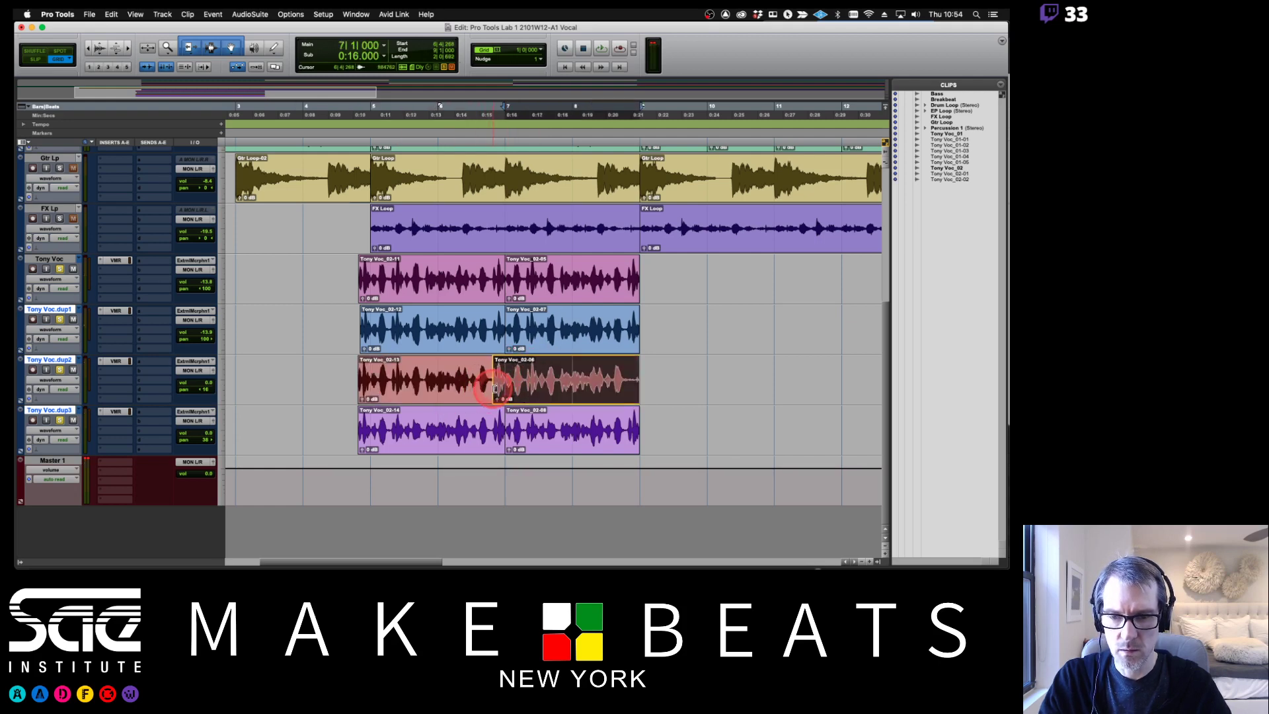
# Step: Play back bars 5 to 9 of the soloed vocals to check the transition into the extended second clip
pyautogui.click(461, 110)
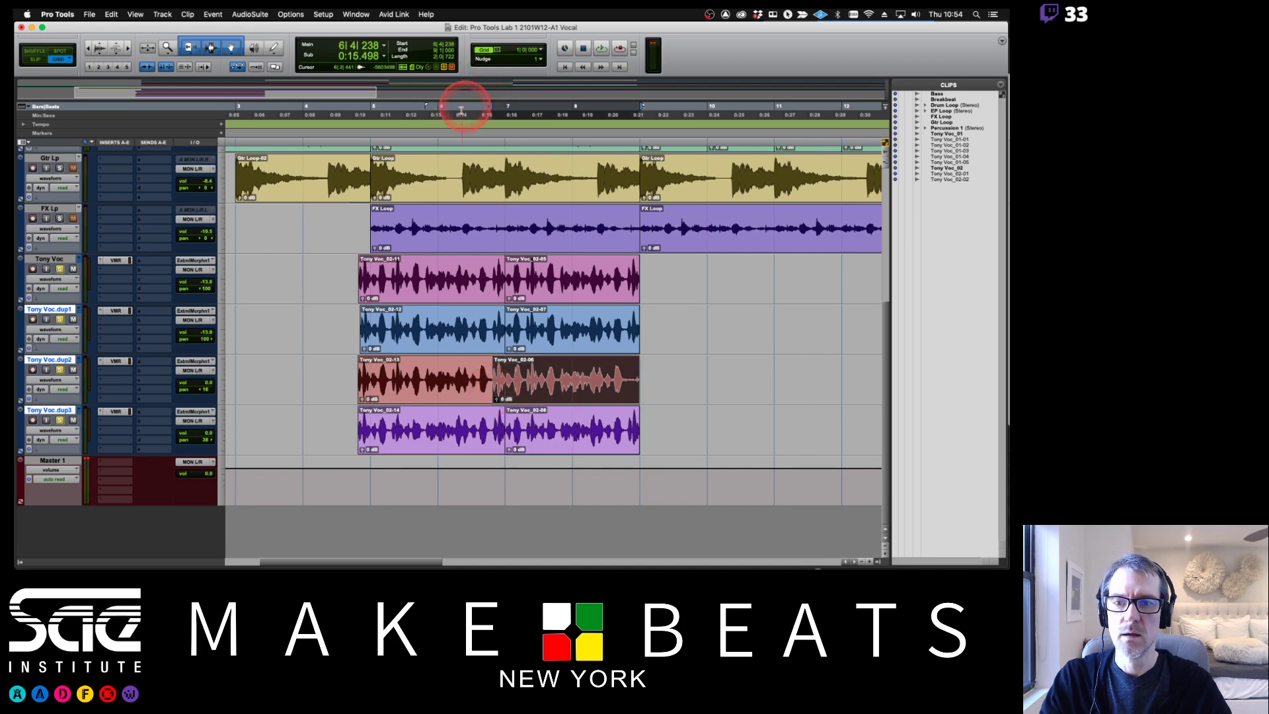
pyautogui.moveTo(367, 113); pyautogui.dragTo(629, 106)
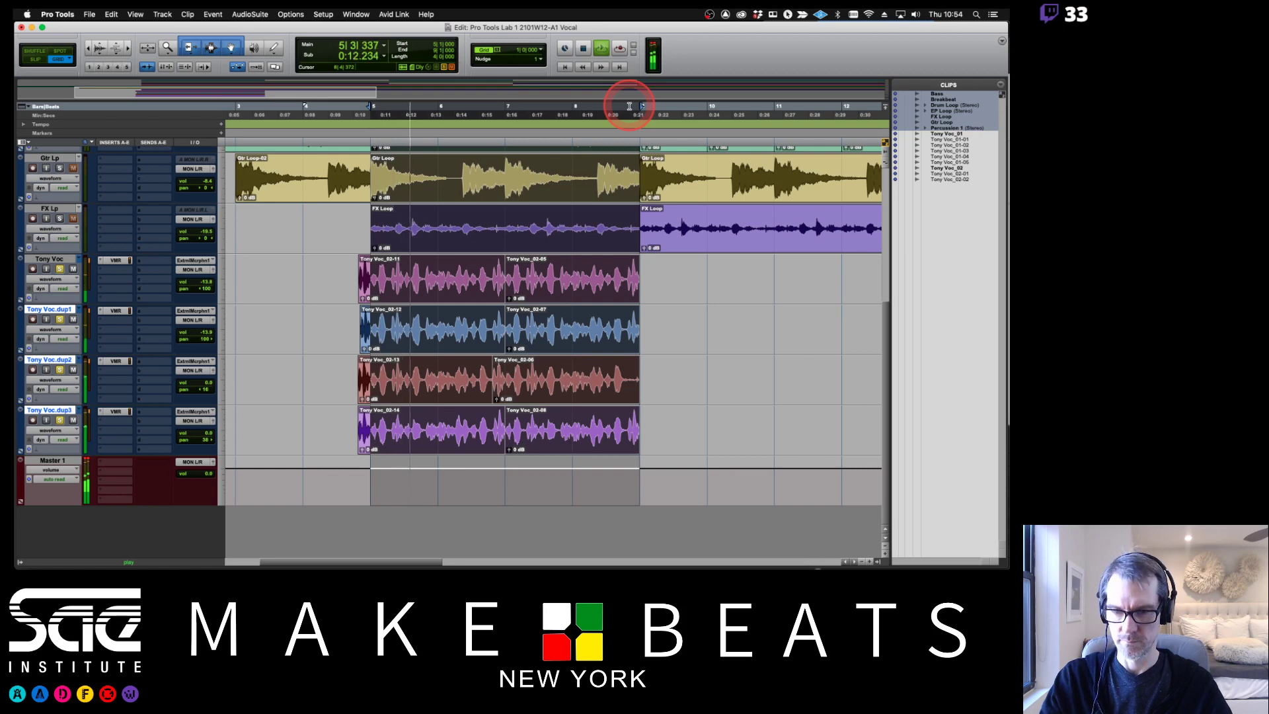
pyautogui.click(410, 237)
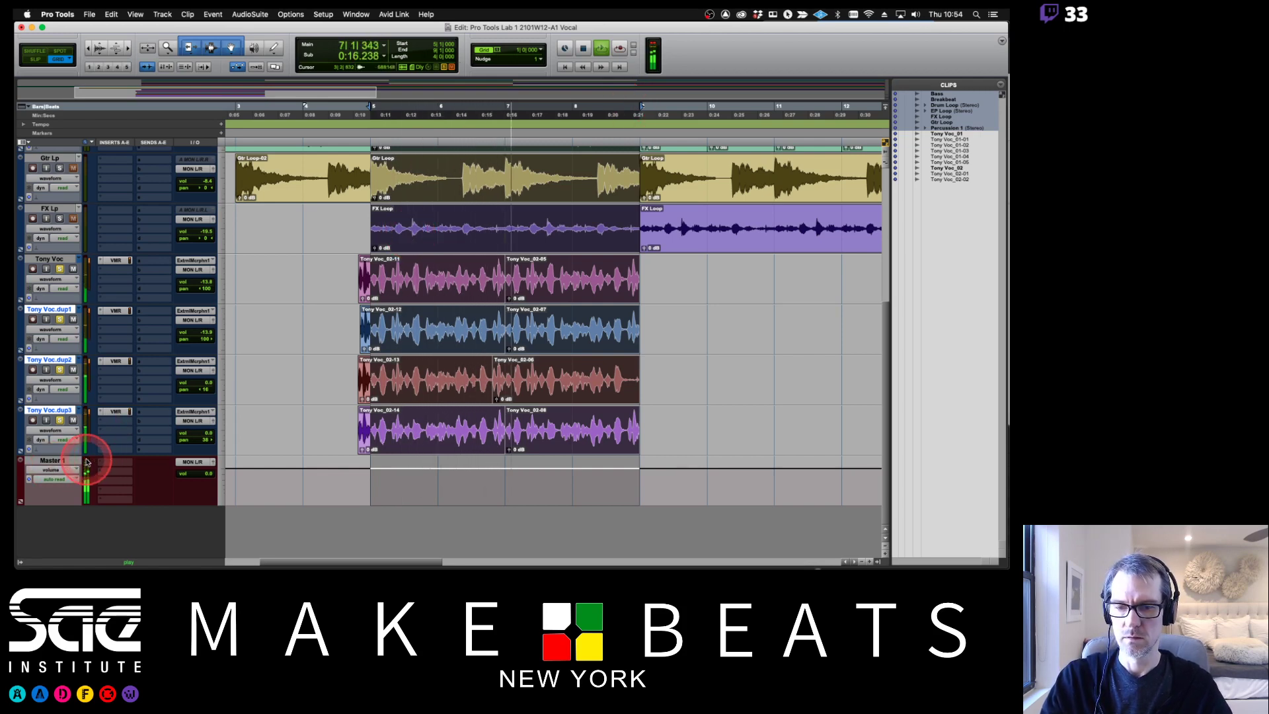
pyautogui.press('space')
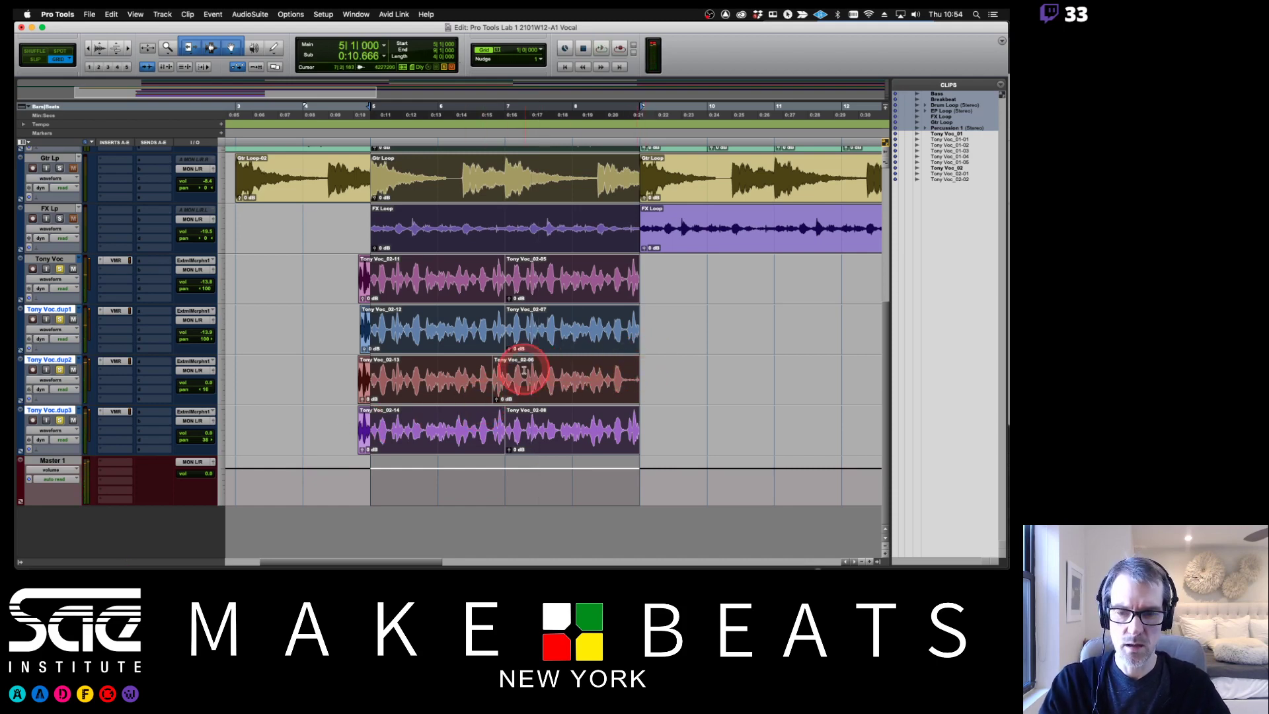
# Step: Separate the first clip on the third vocal track at the bar 5 downbeat
pyautogui.press('t')
pyautogui.press('t')
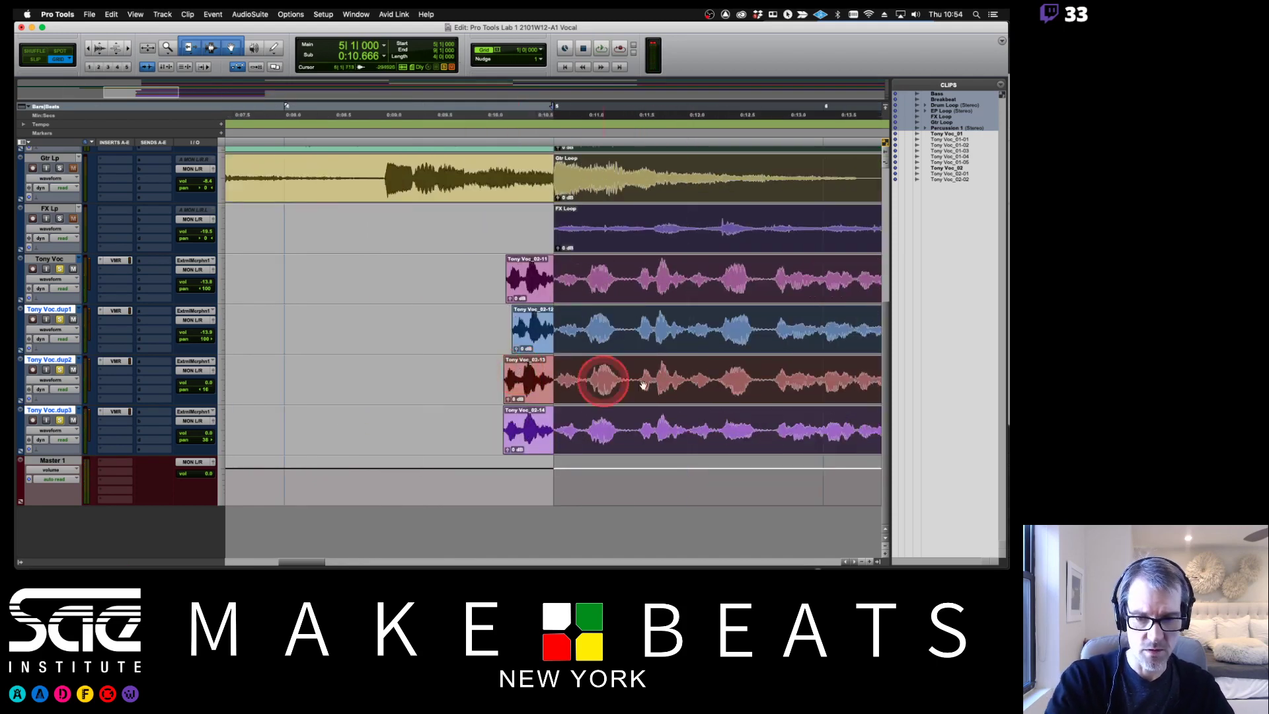
pyautogui.click(553, 378)
pyautogui.press('super+e')
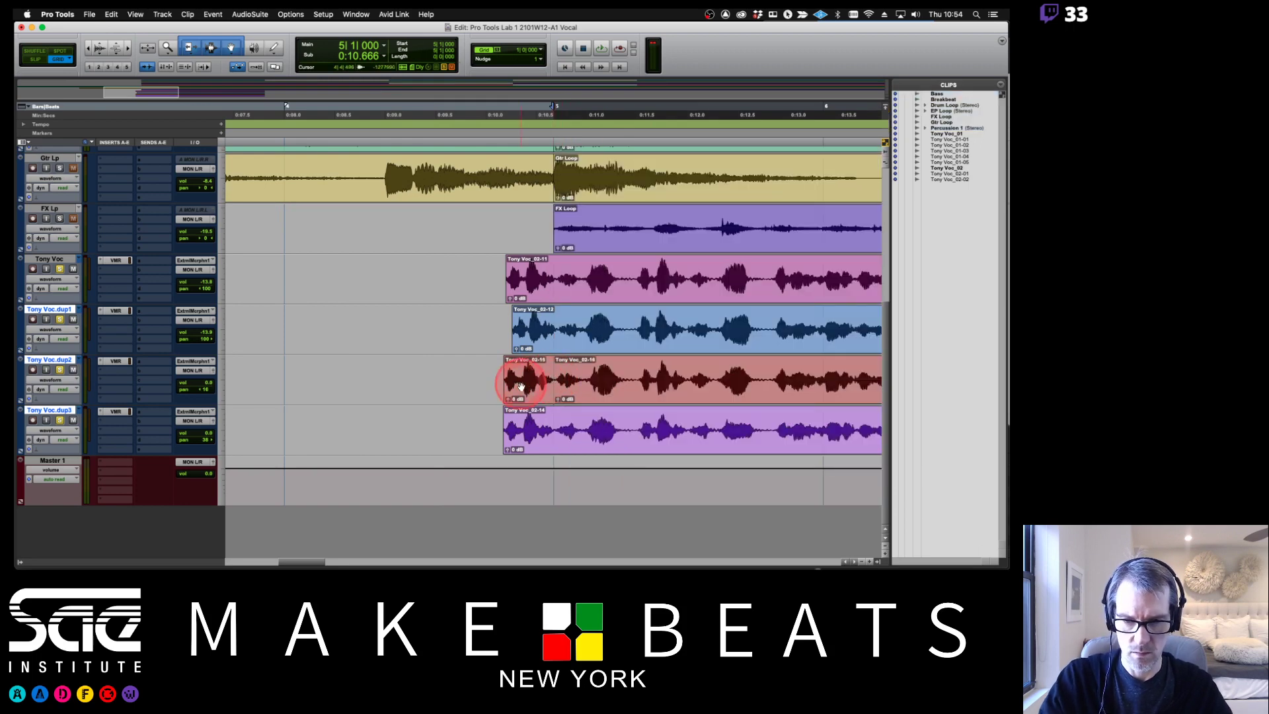
# Step: Select the short pickup clip before bar 5 on the third vocal track and switch to Relative Grid mode
pyautogui.click(524, 388)
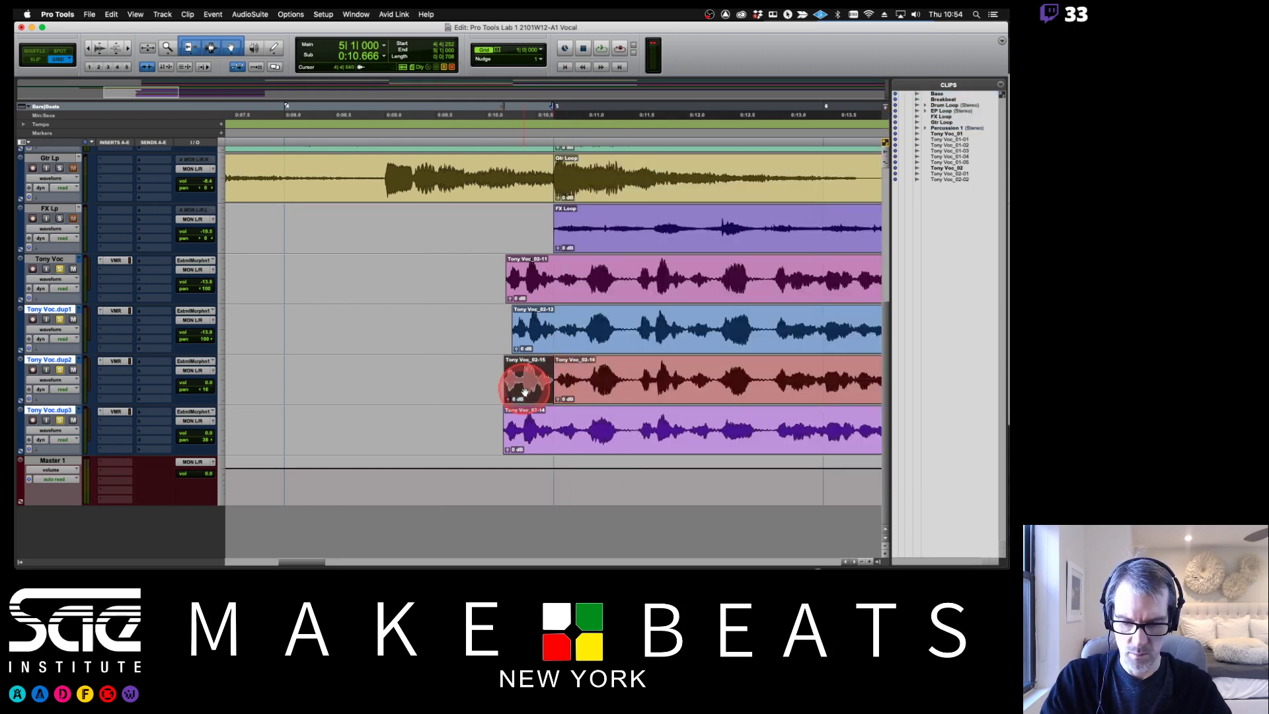
pyautogui.press('r')
pyautogui.press('r')
pyautogui.press('r')
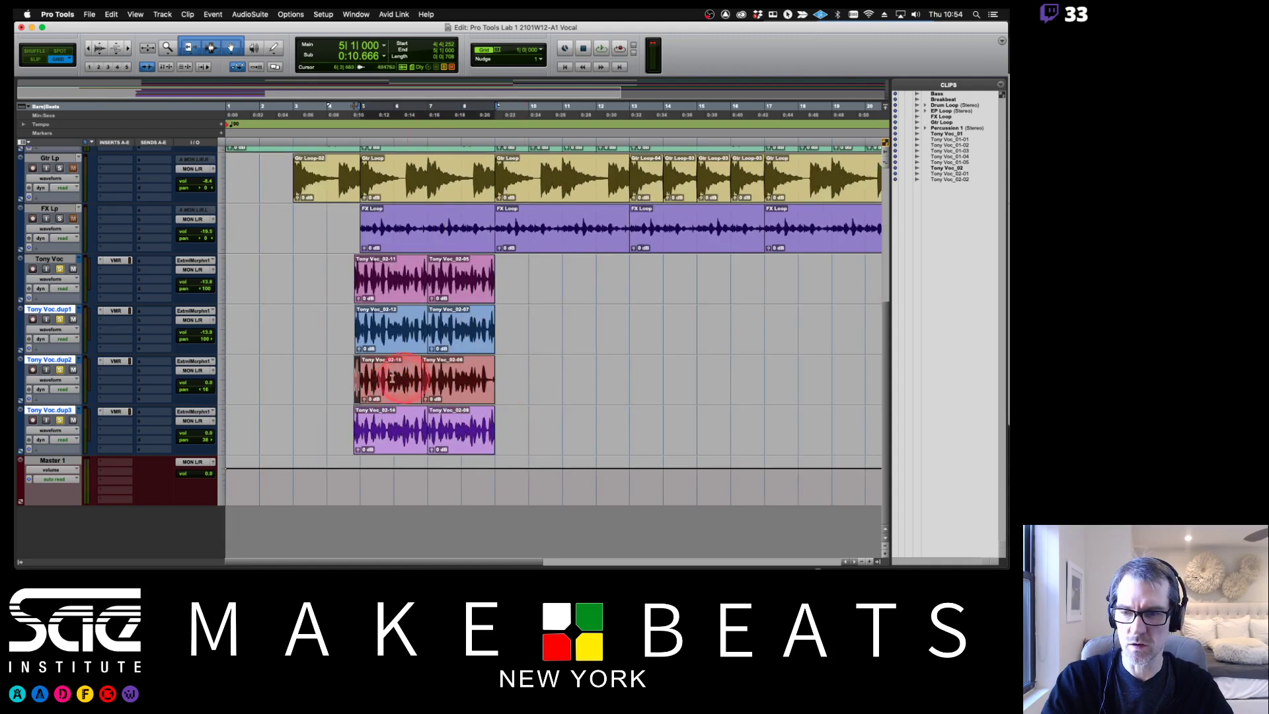
pyautogui.click(382, 343)
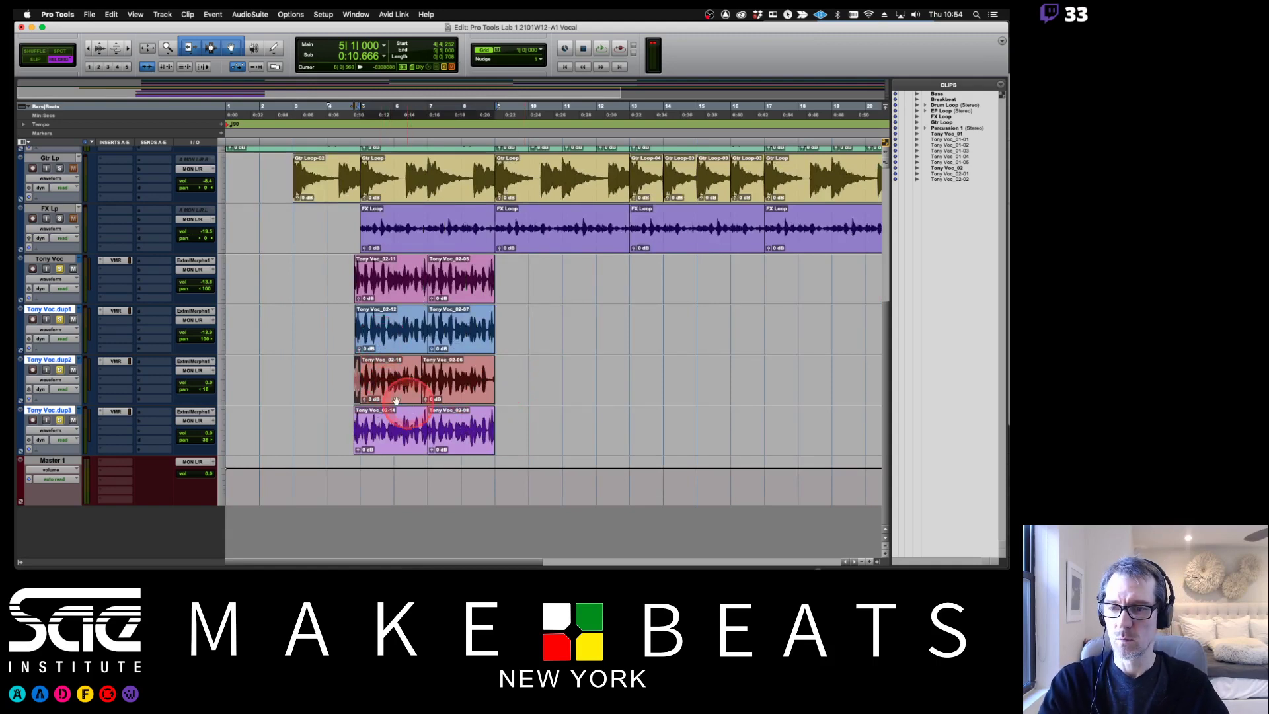
# Step: Hide the Clips list and copy the pickup clip to the end of bar 8 on the third vocal track, ending at bar 9
pyautogui.click(352, 376)
pyautogui.press('t')
pyautogui.press('t')
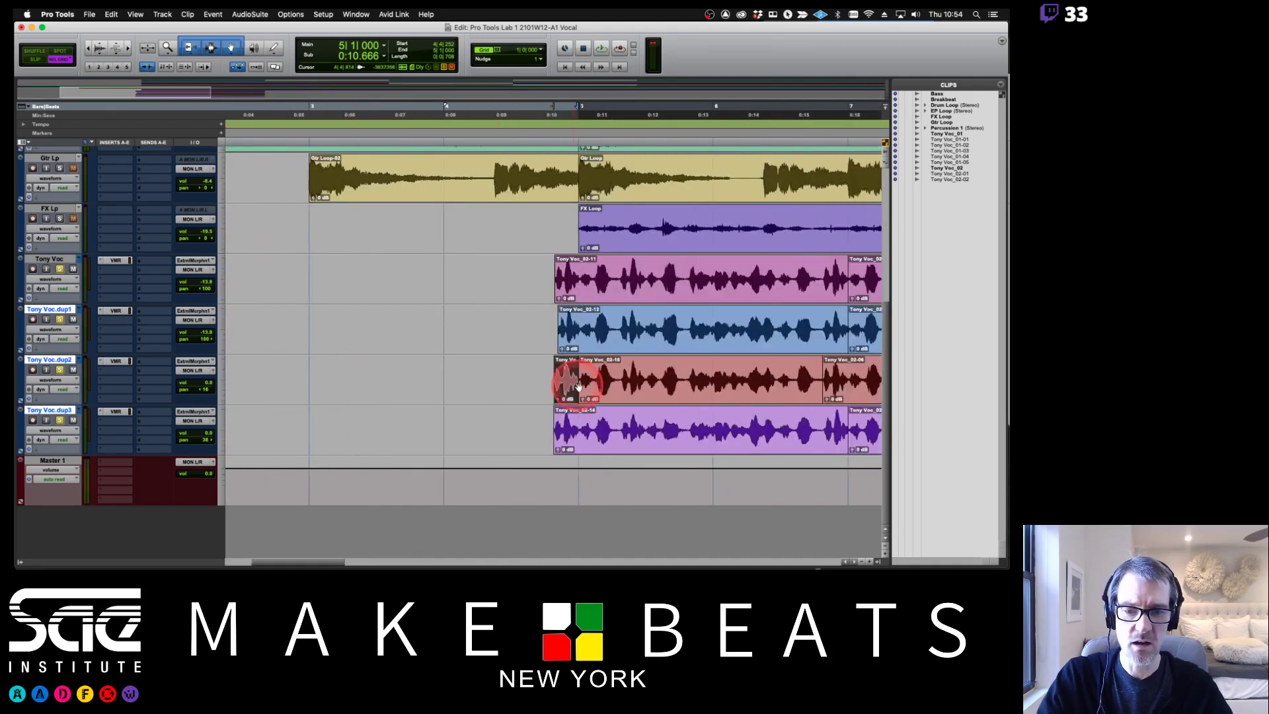
pyautogui.hscroll(5, 607, 376)
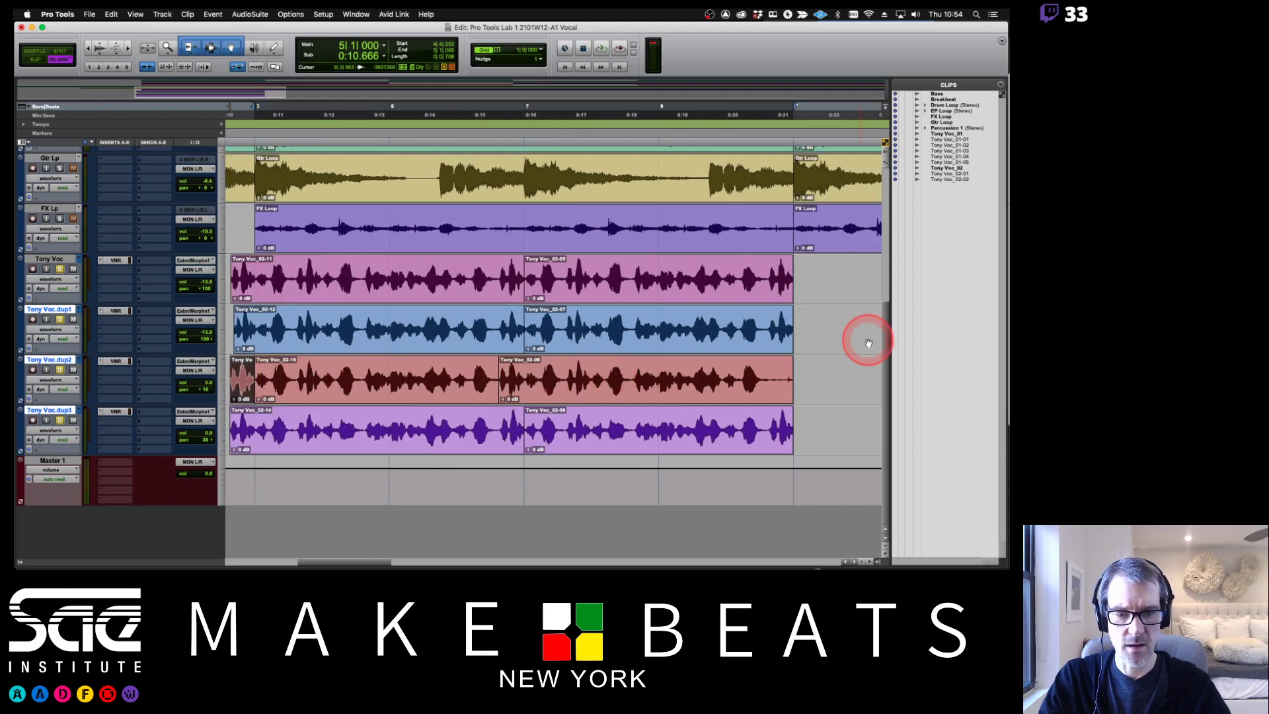
pyautogui.click(877, 562)
pyautogui.hscroll(-5, 848, 378)
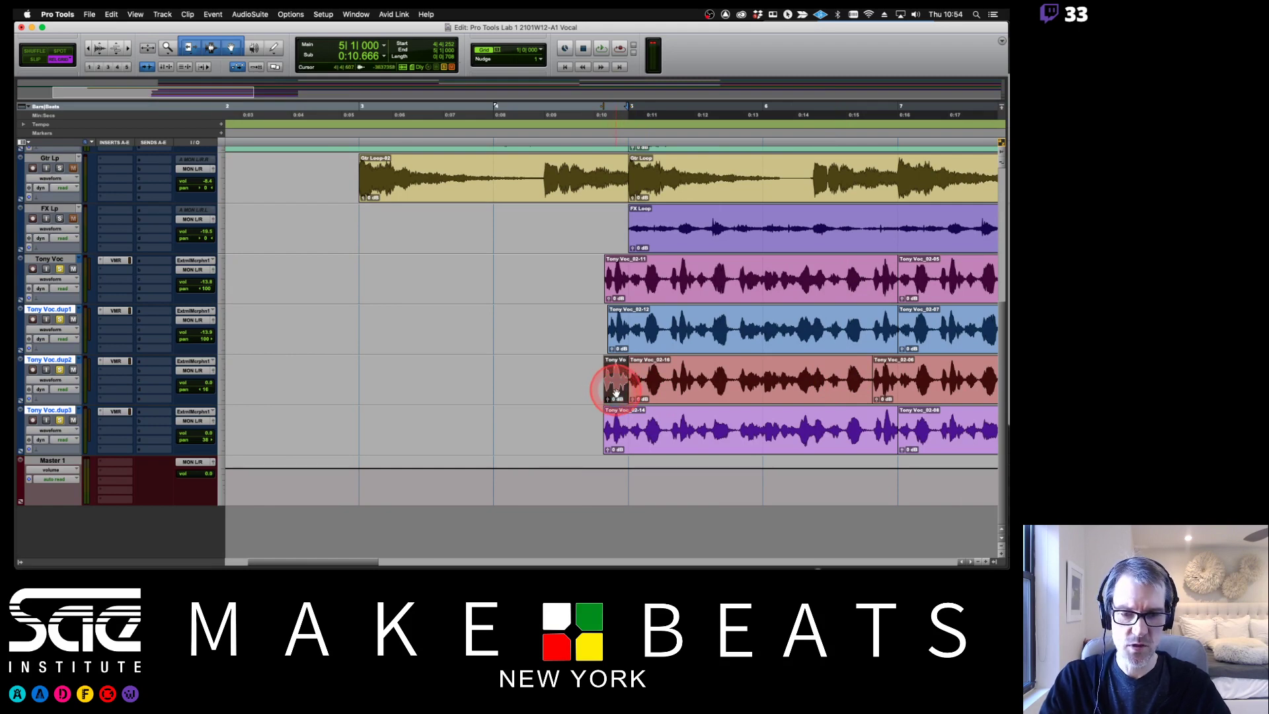
pyautogui.moveTo(616, 393); pyautogui.dragTo(553, 380)
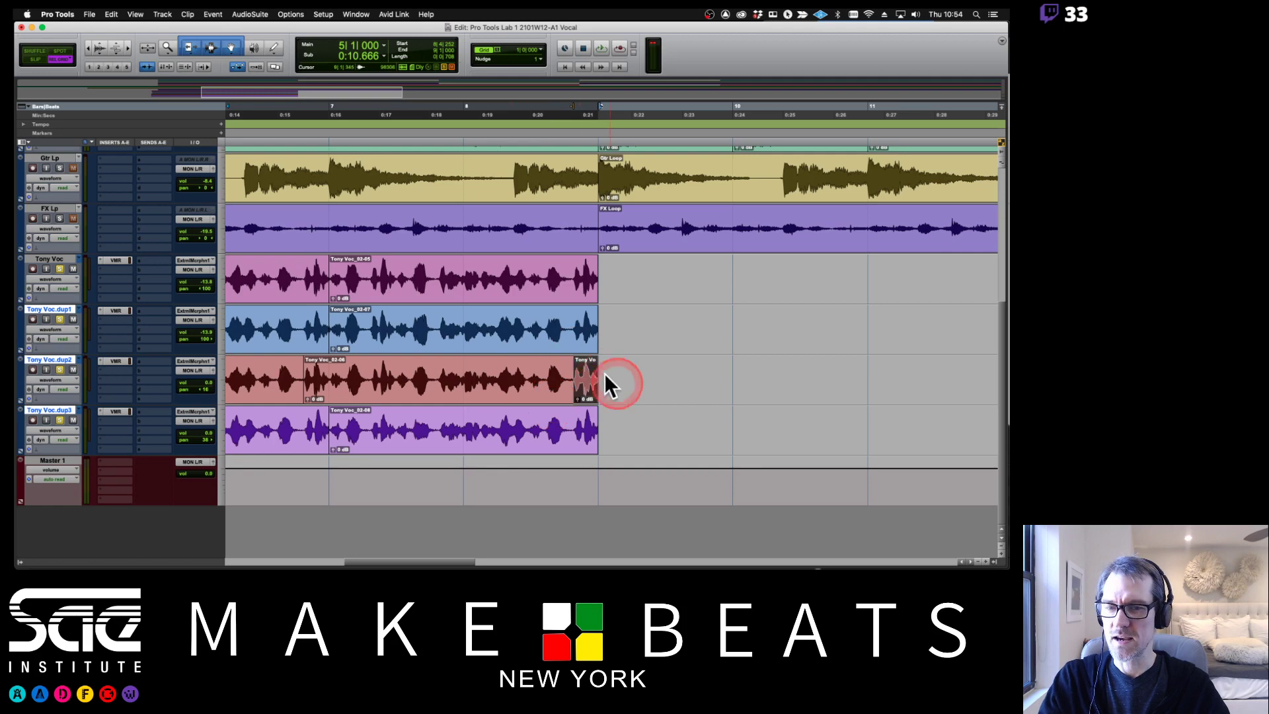
# Step: Switch back to Absolute Grid mode and reactivate the Smart Tool
pyautogui.press('F5')
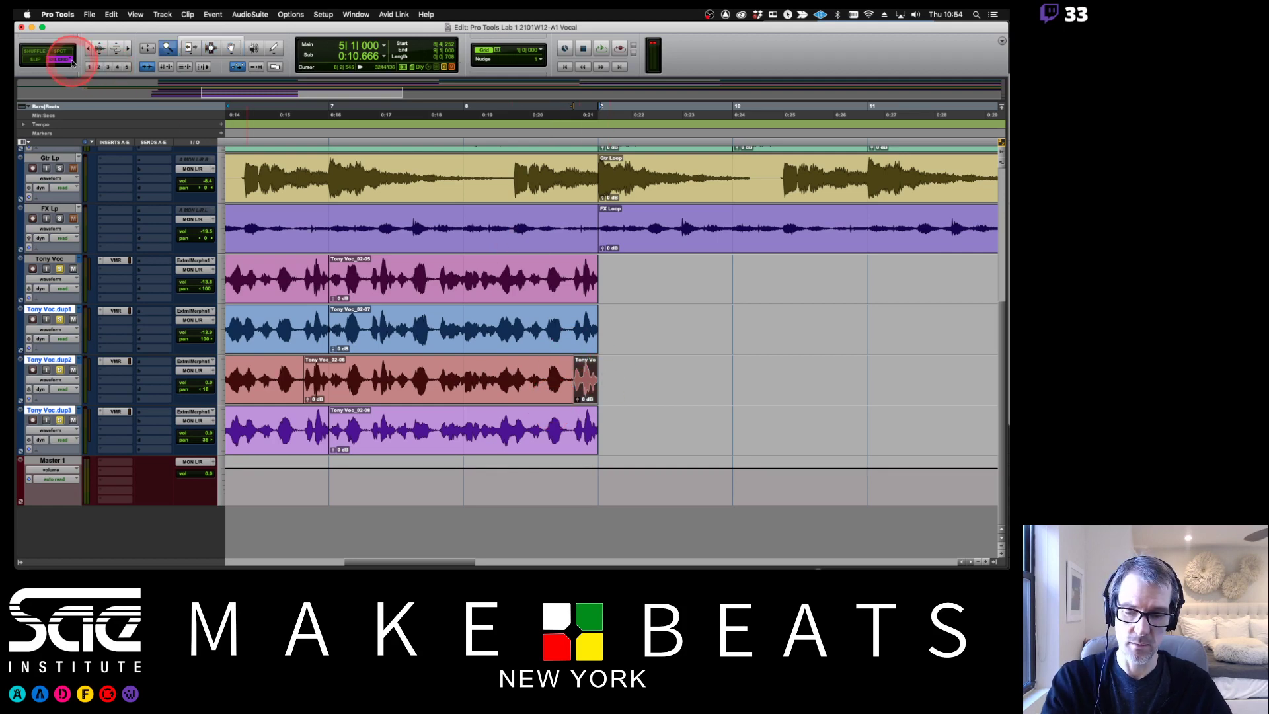
pyautogui.hotkey('F6', 'F7')
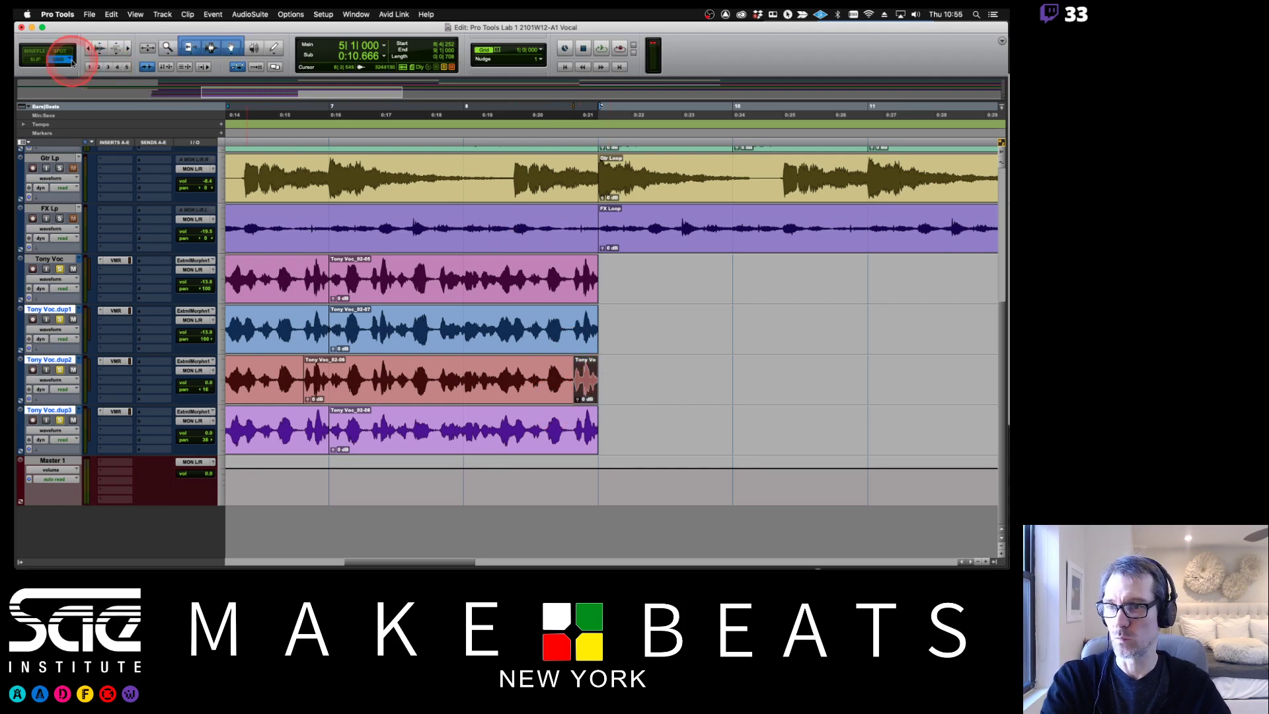
pyautogui.hscroll(-3, 612, 331)
pyautogui.hscroll(-4, 612, 328)
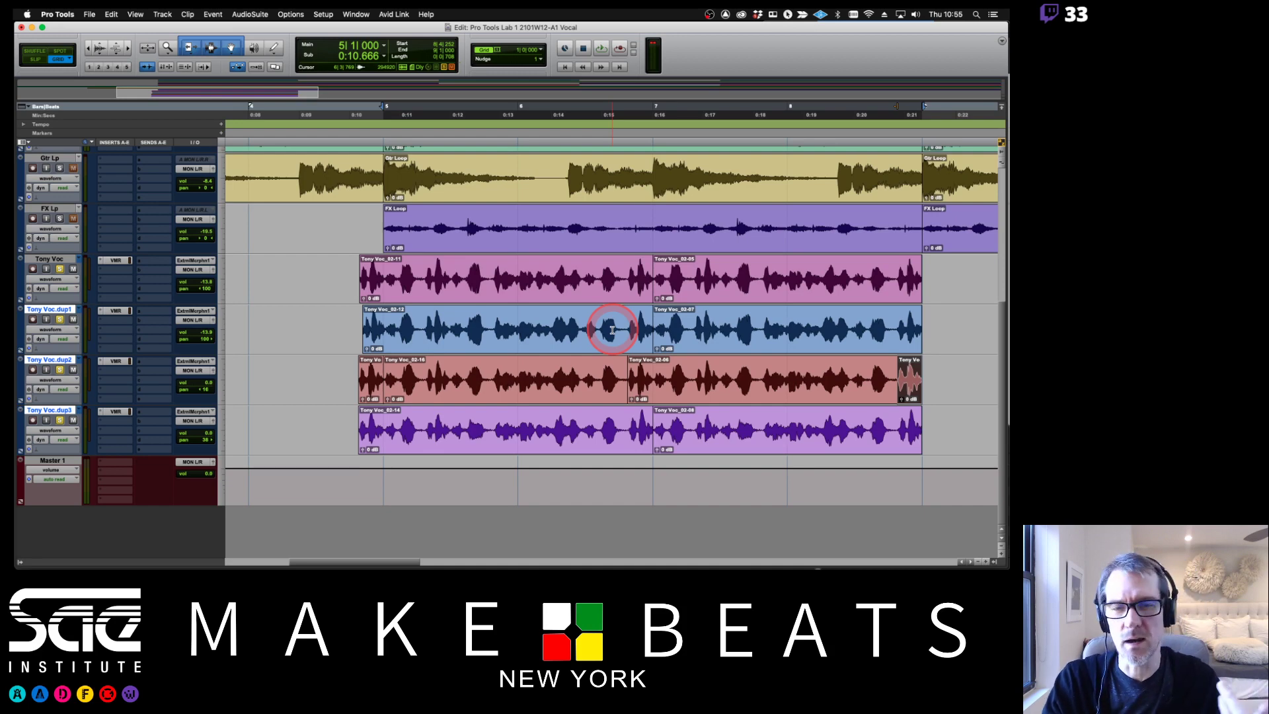
# Step: Switch to the Preview lecture notes and go back to the Audio Tracks page about mono and stereo channels
pyautogui.press('super+Tab')
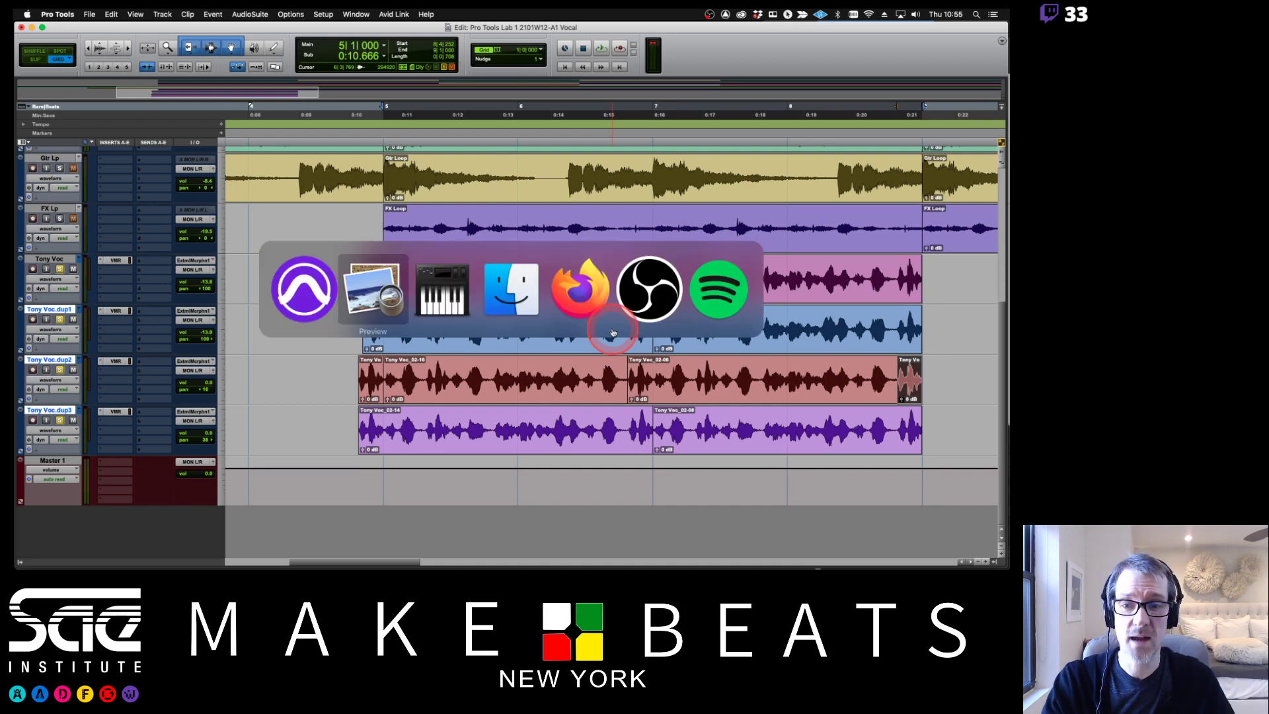
pyautogui.press('Up')
pyautogui.press('Up')
pyautogui.press('Up')
pyautogui.press('Up')
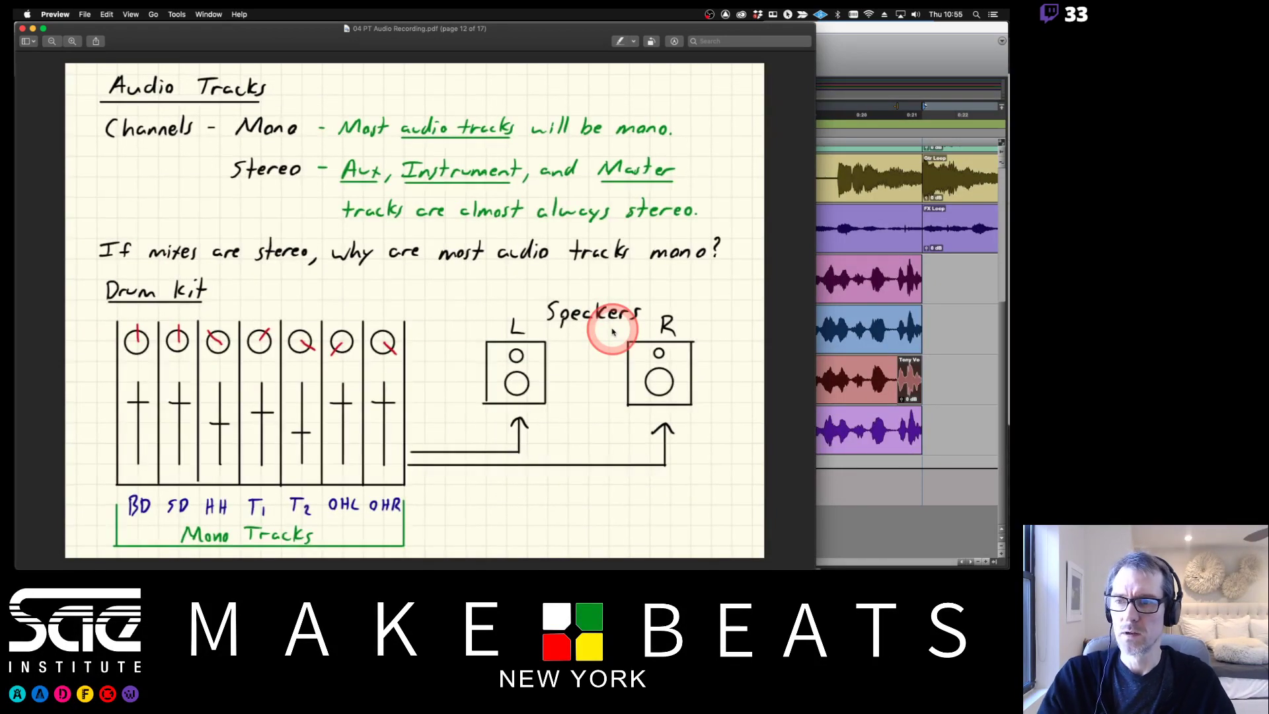
pyautogui.press('Down')
pyautogui.press('Up')
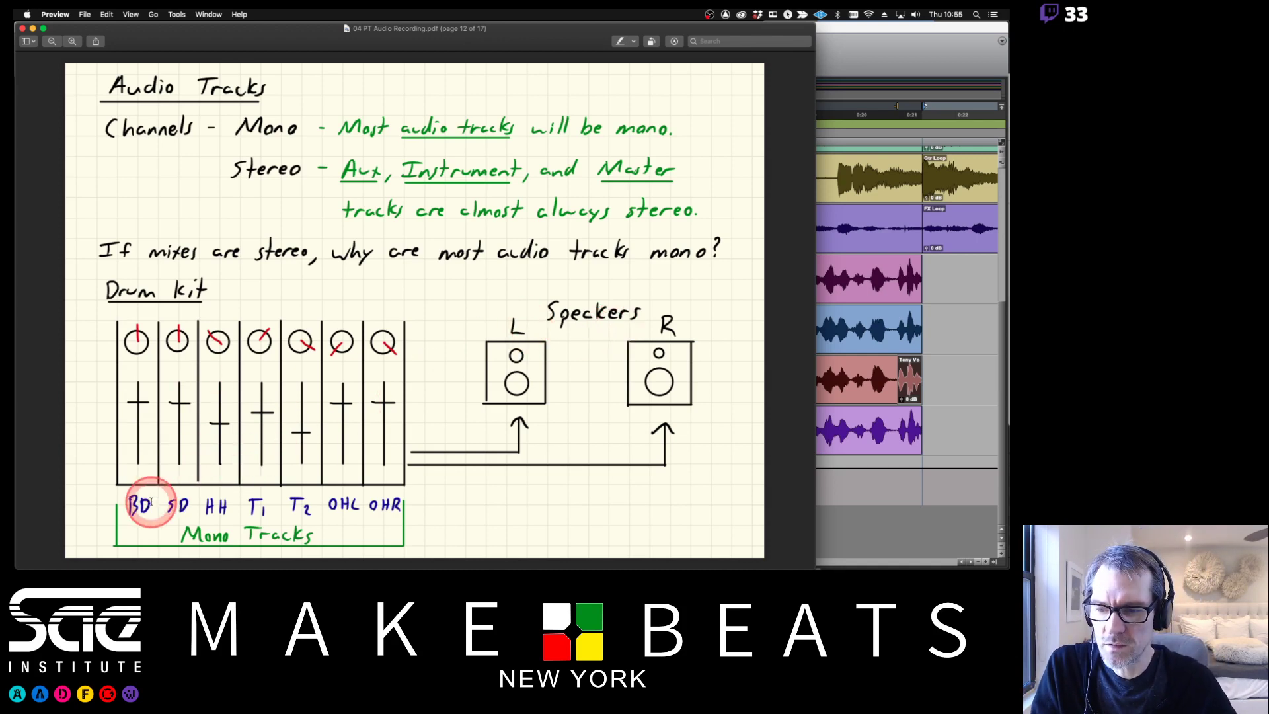
# Step: Return to Pro Tools, show the Mix window and reset the pan of all four vocal tracks to center
pyautogui.click(938, 283)
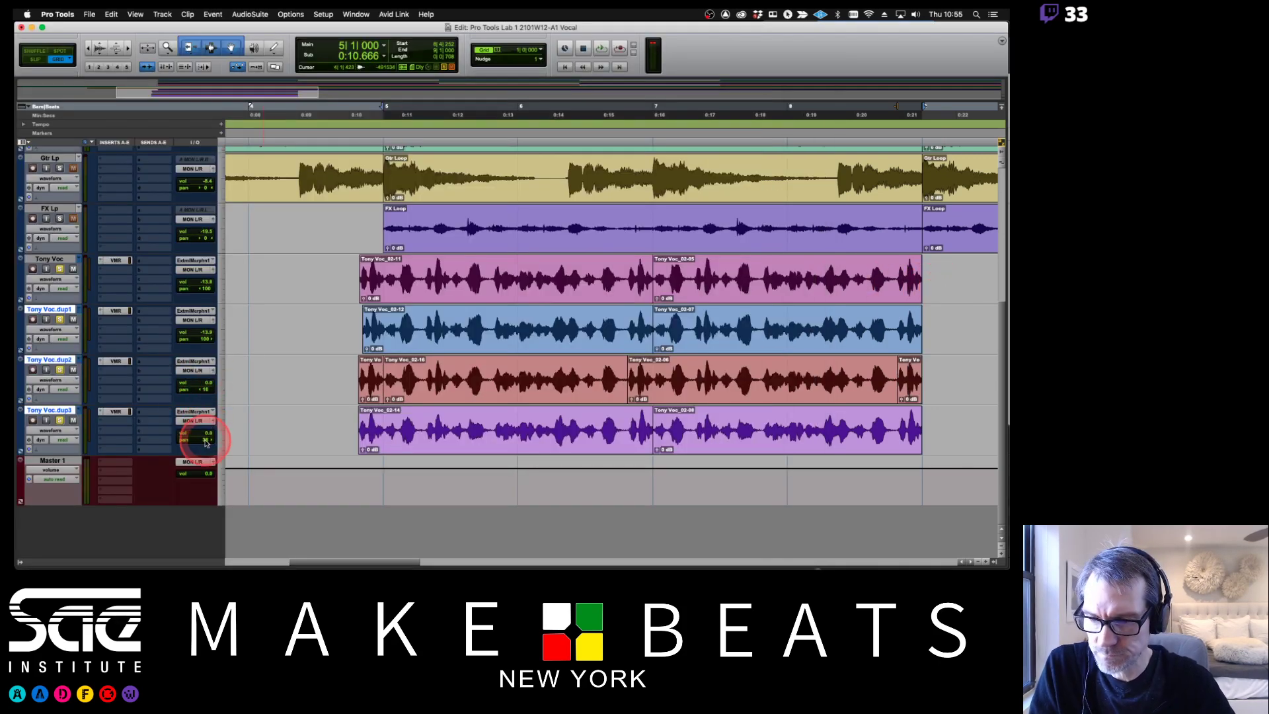
pyautogui.press('super+equal')
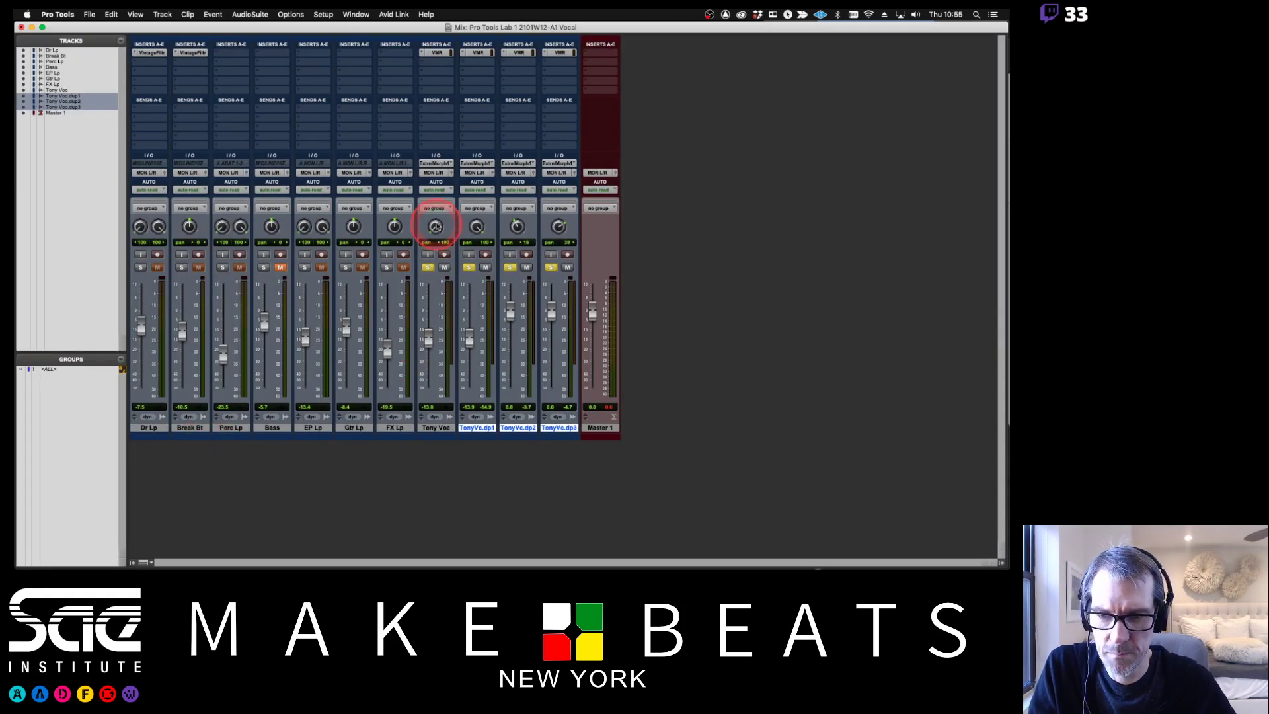
pyautogui.keyDown('alt'); pyautogui.click(435, 227); pyautogui.keyUp('alt')
pyautogui.keyDown('alt'); pyautogui.click(476, 227); pyautogui.keyUp('alt')
pyautogui.keyDown('alt'); pyautogui.click(517, 227); pyautogui.keyUp('alt')
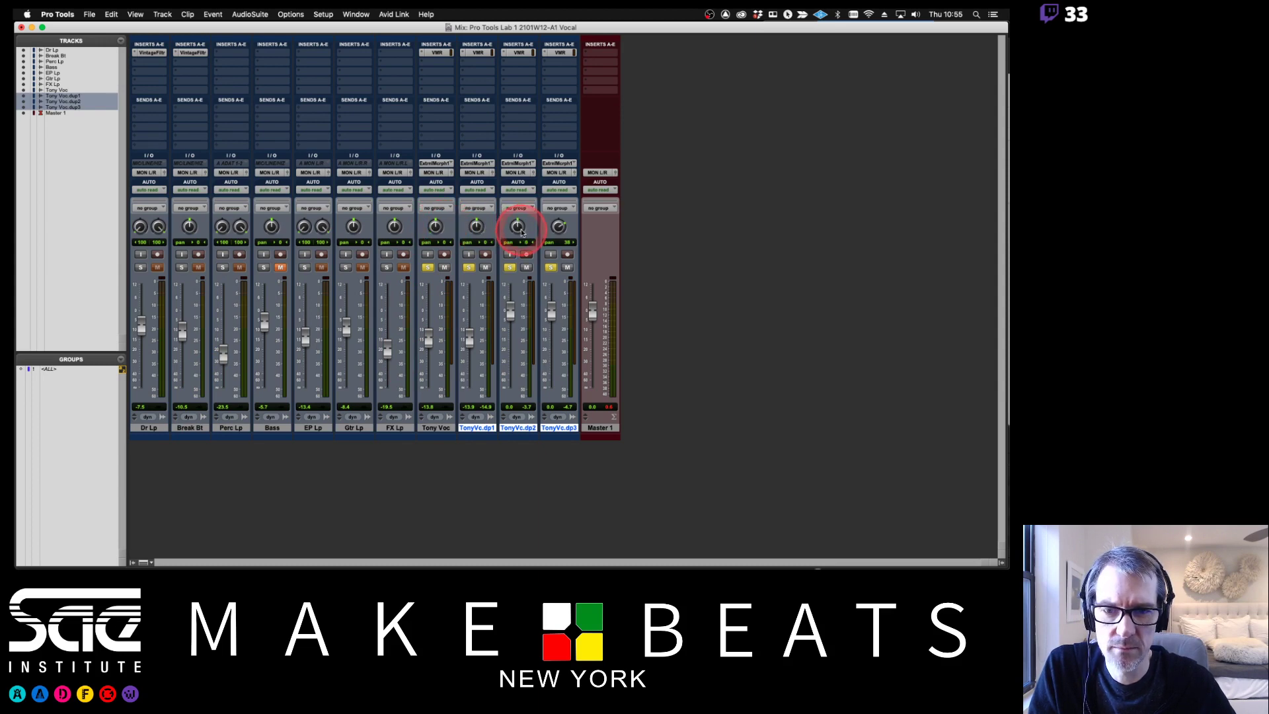
pyautogui.keyDown('alt'); pyautogui.click(558, 227); pyautogui.keyUp('alt')
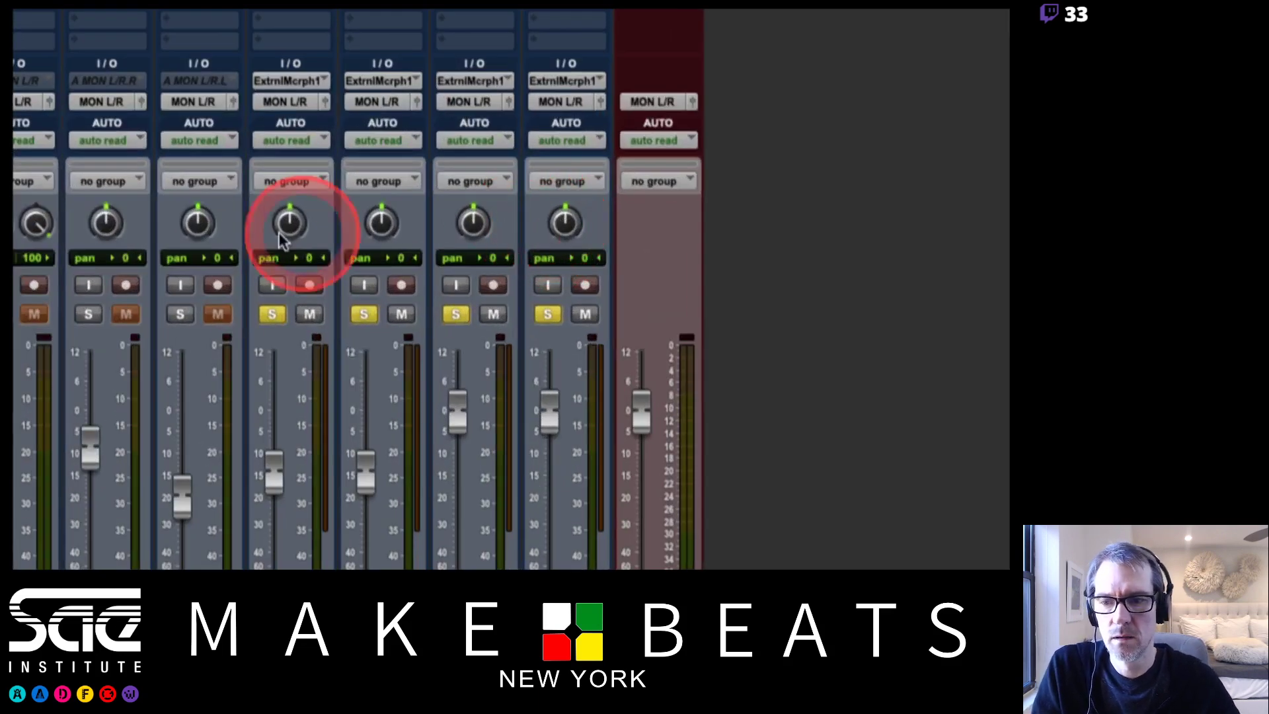
# Step: Mute the first two vocal tracks and play back the other two, toggling the fourth track's mute to compare
pyautogui.click(401, 314)
pyautogui.click(310, 314)
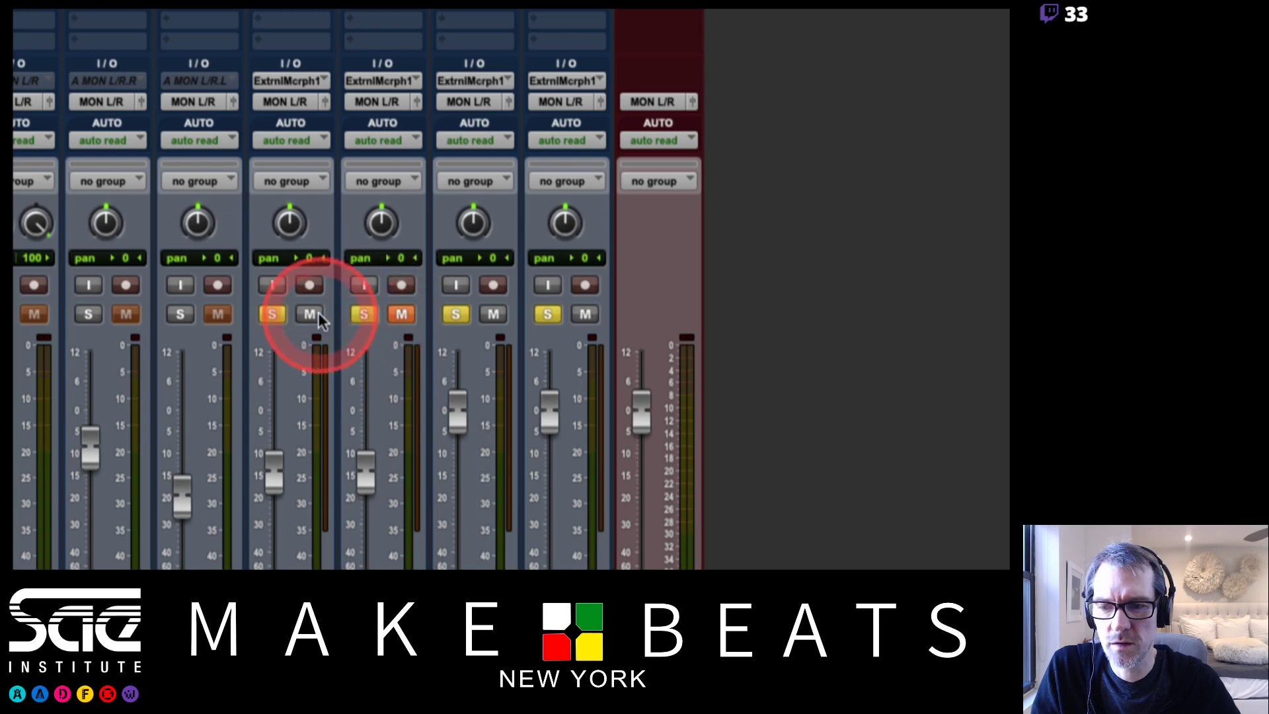
pyautogui.click(584, 313)
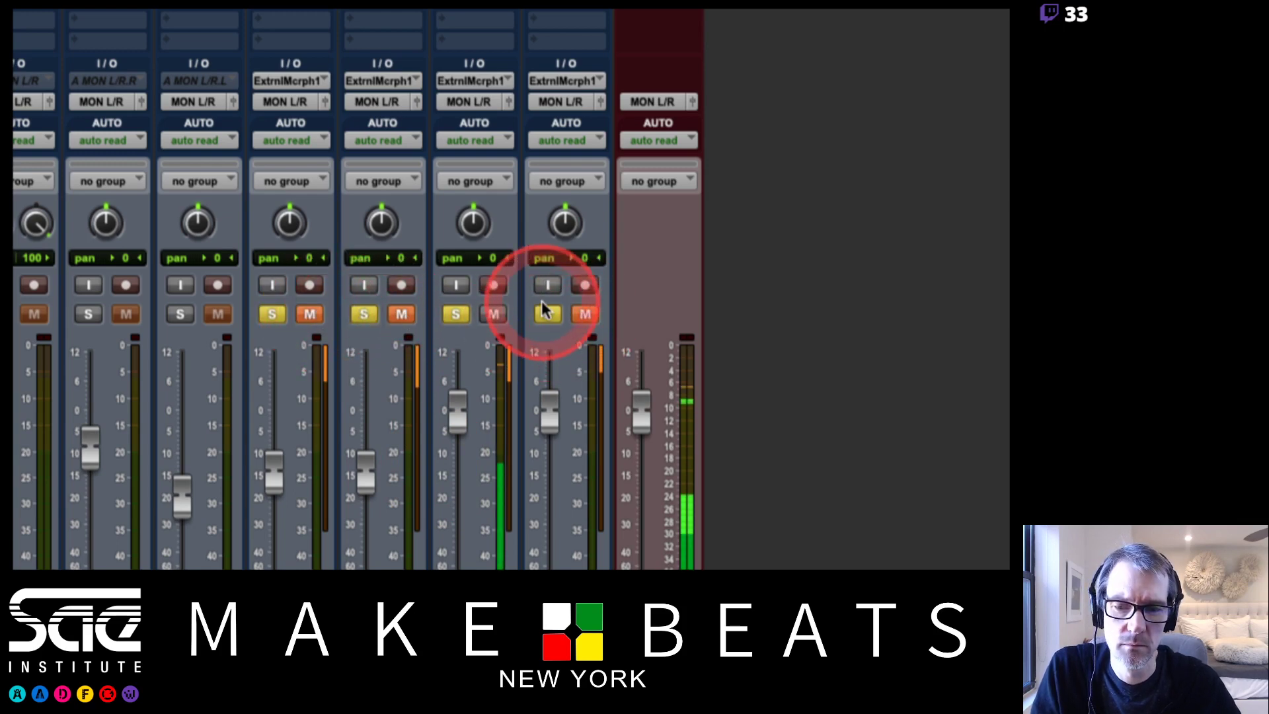
pyautogui.click(586, 314)
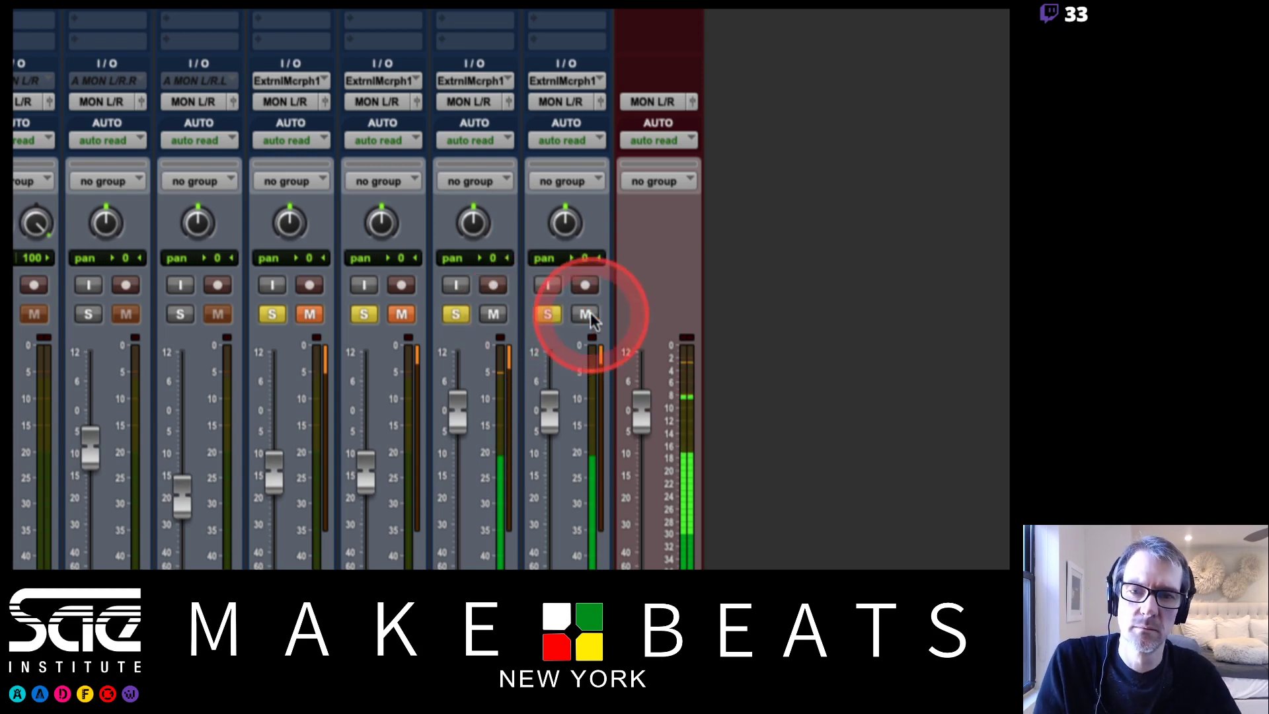
pyautogui.click(586, 315)
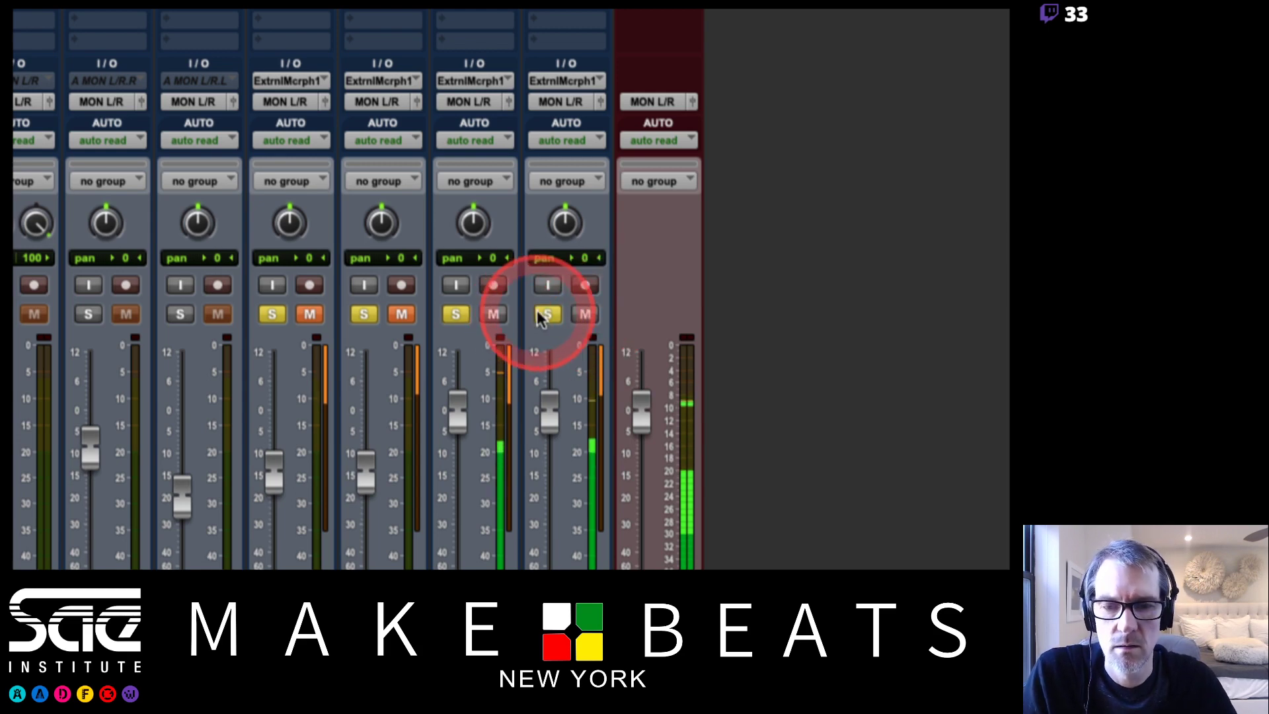
# Step: During playback, try wide pan positions on the last two vocal tracks, settling the third at 22 left and the fourth at 29 right
pyautogui.moveTo(566, 241); pyautogui.dragTo(566, 209)
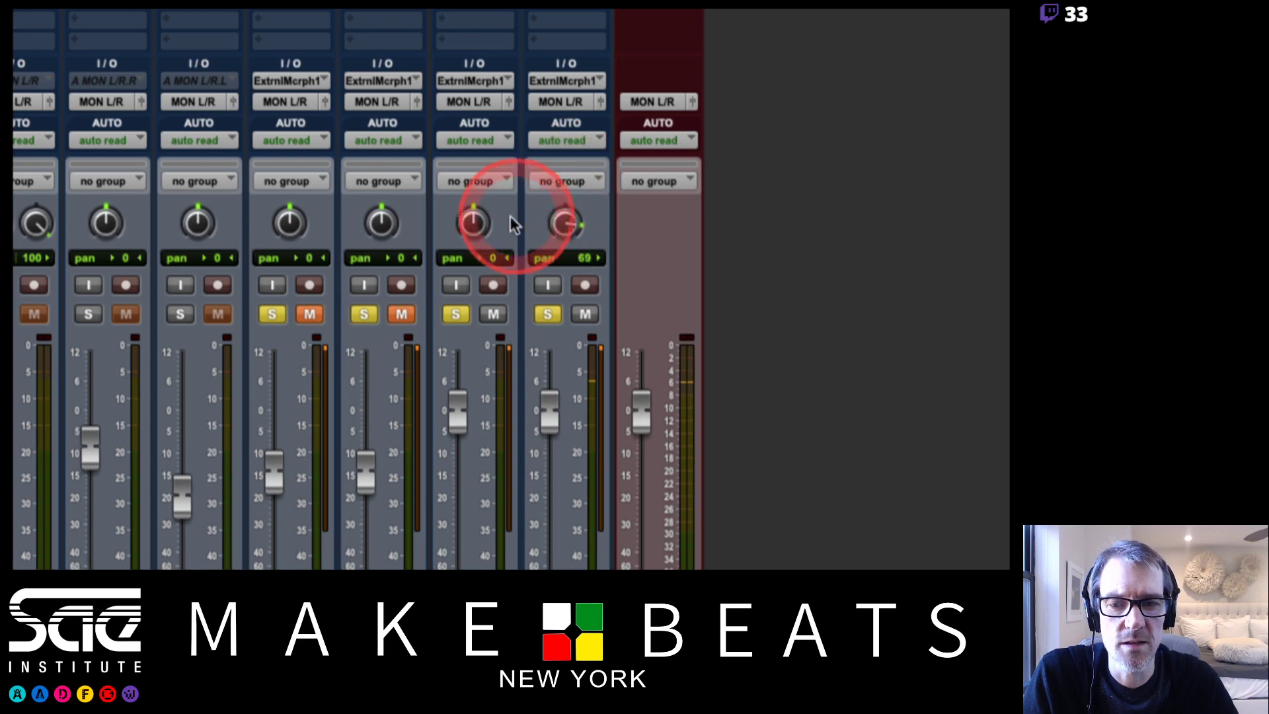
pyautogui.moveTo(473, 222); pyautogui.dragTo(469, 281)
pyautogui.press('space')
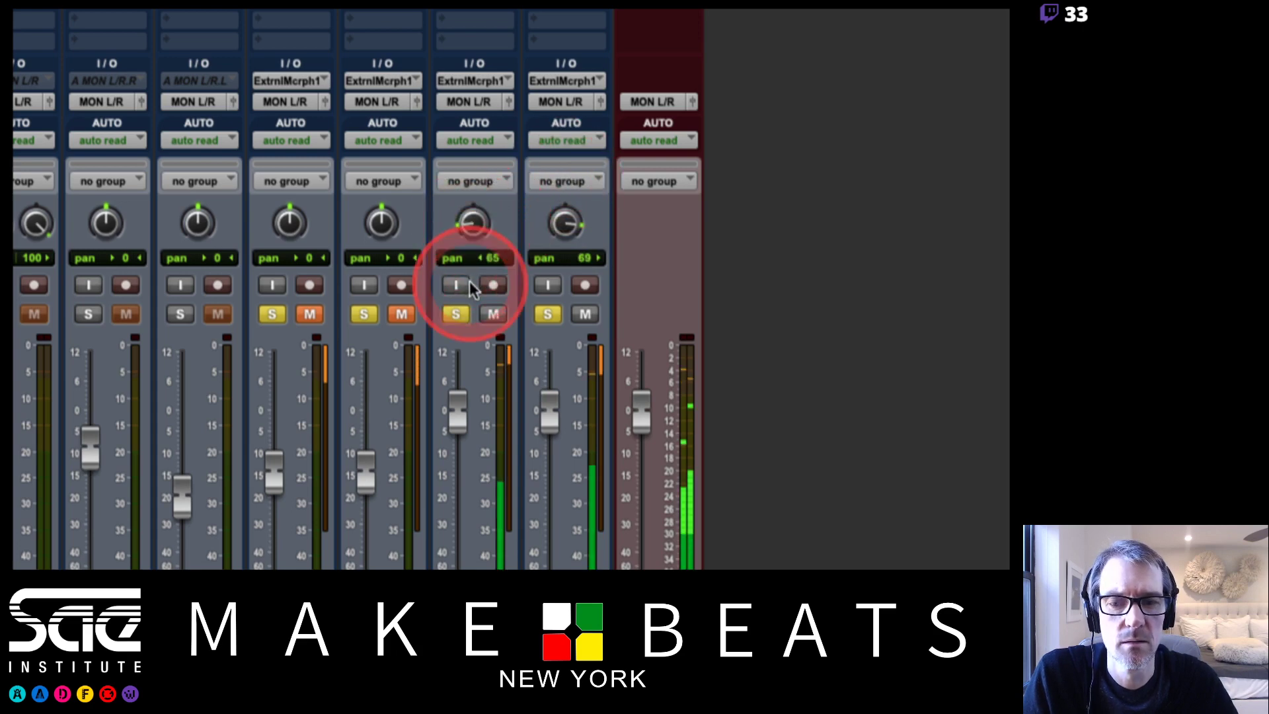
pyautogui.moveTo(471, 232); pyautogui.dragTo(476, 227)
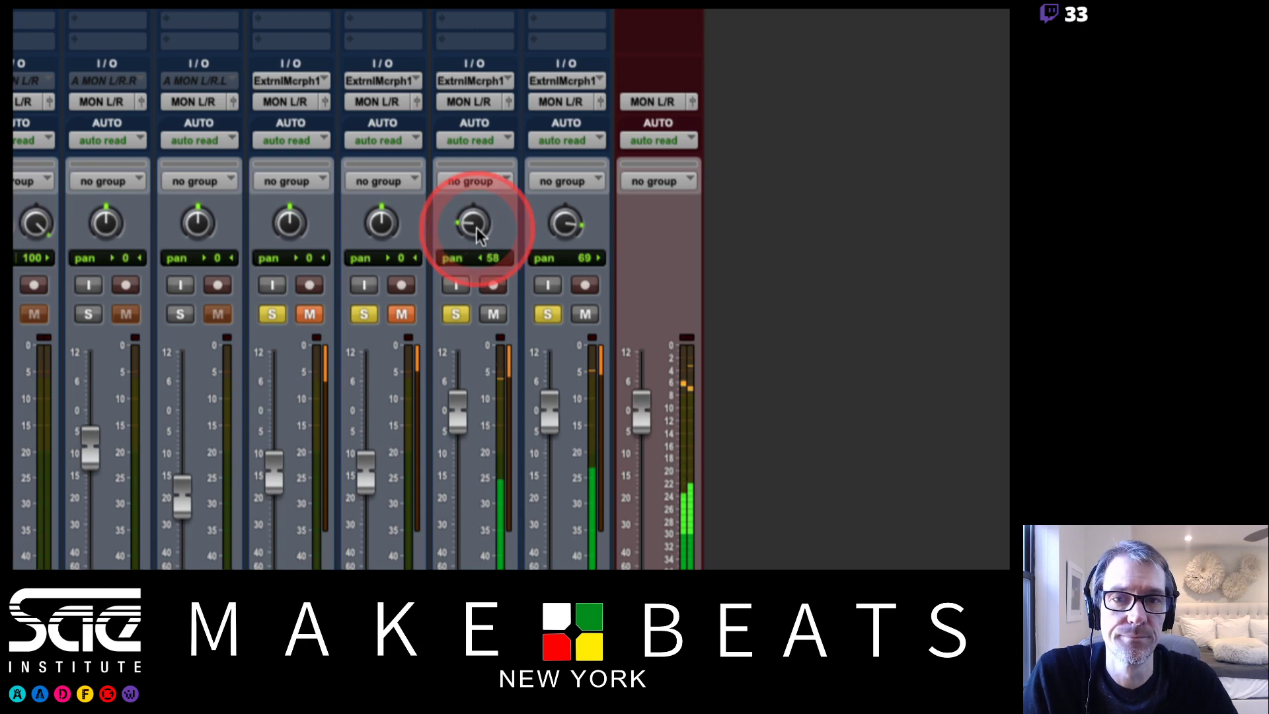
pyautogui.moveTo(559, 229); pyautogui.dragTo(563, 258)
pyautogui.moveTo(472, 223); pyautogui.dragTo(474, 196)
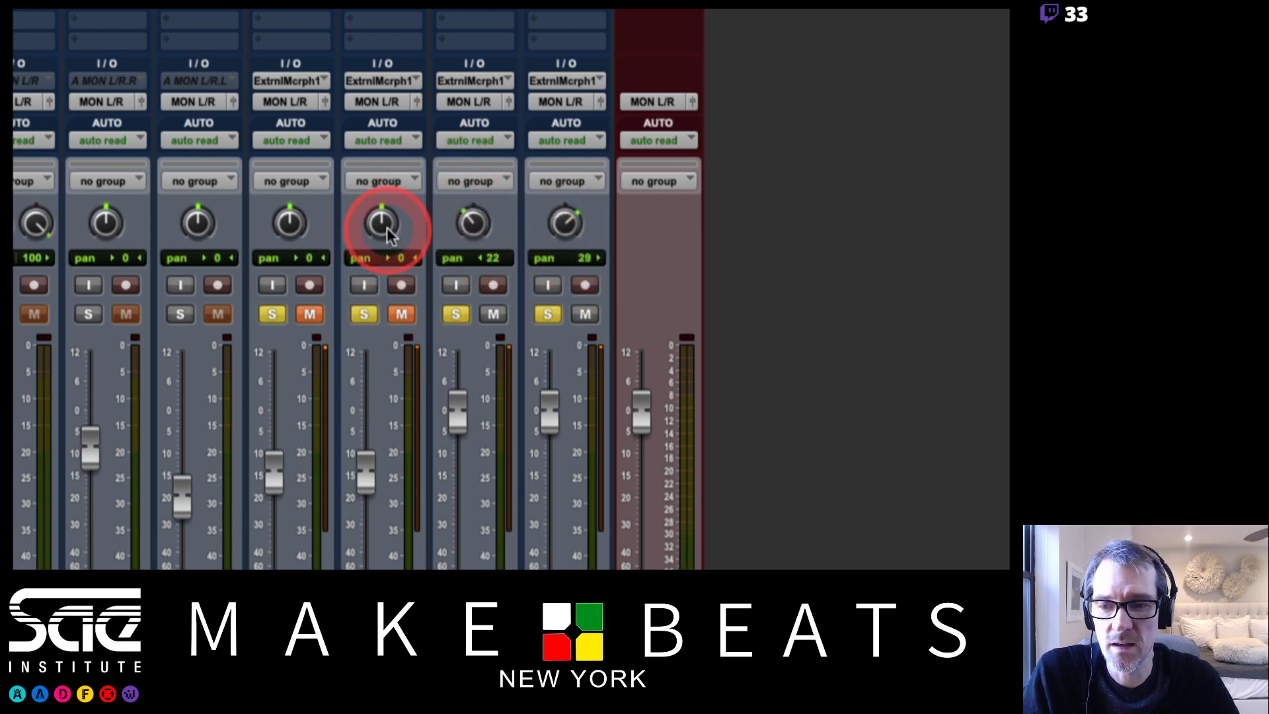
# Step: Pan the first vocal track 100 left and the second 100 right, unmuting both and muting the last two vocal tracks
pyautogui.moveTo(387, 227); pyautogui.dragTo(377, 175)
pyautogui.moveTo(286, 218); pyautogui.dragTo(270, 357)
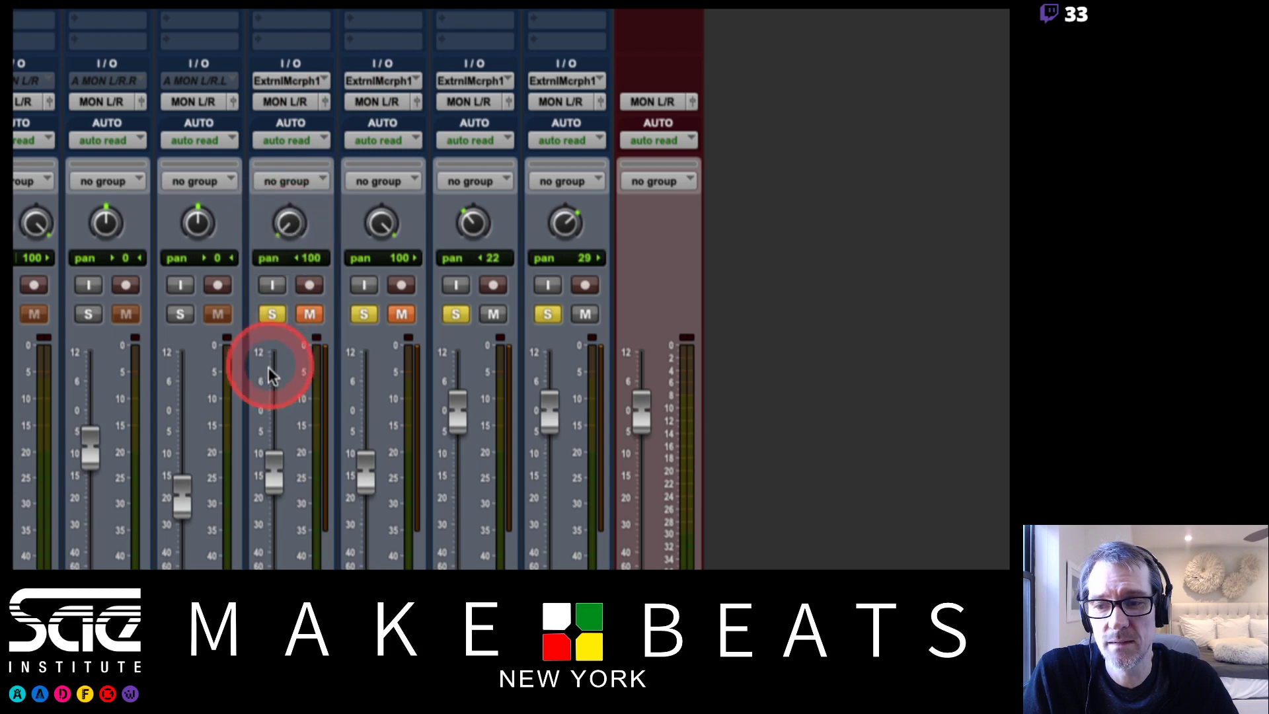
pyautogui.click(308, 315)
pyautogui.click(400, 315)
pyautogui.click(493, 315)
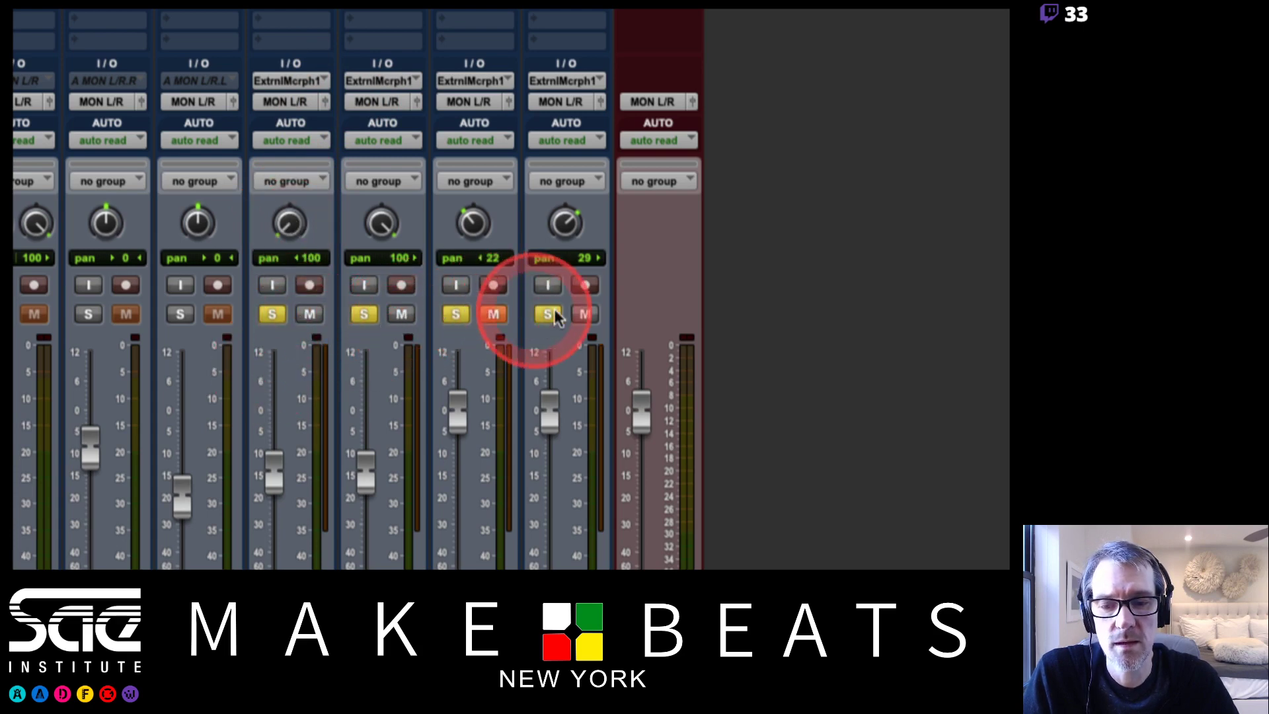
pyautogui.click(585, 315)
# Step: During playback, raise the levels of the first two vocal tracks and bring in the last two, panned 22 left and 25 right
pyautogui.moveTo(273, 471); pyautogui.dragTo(274, 452)
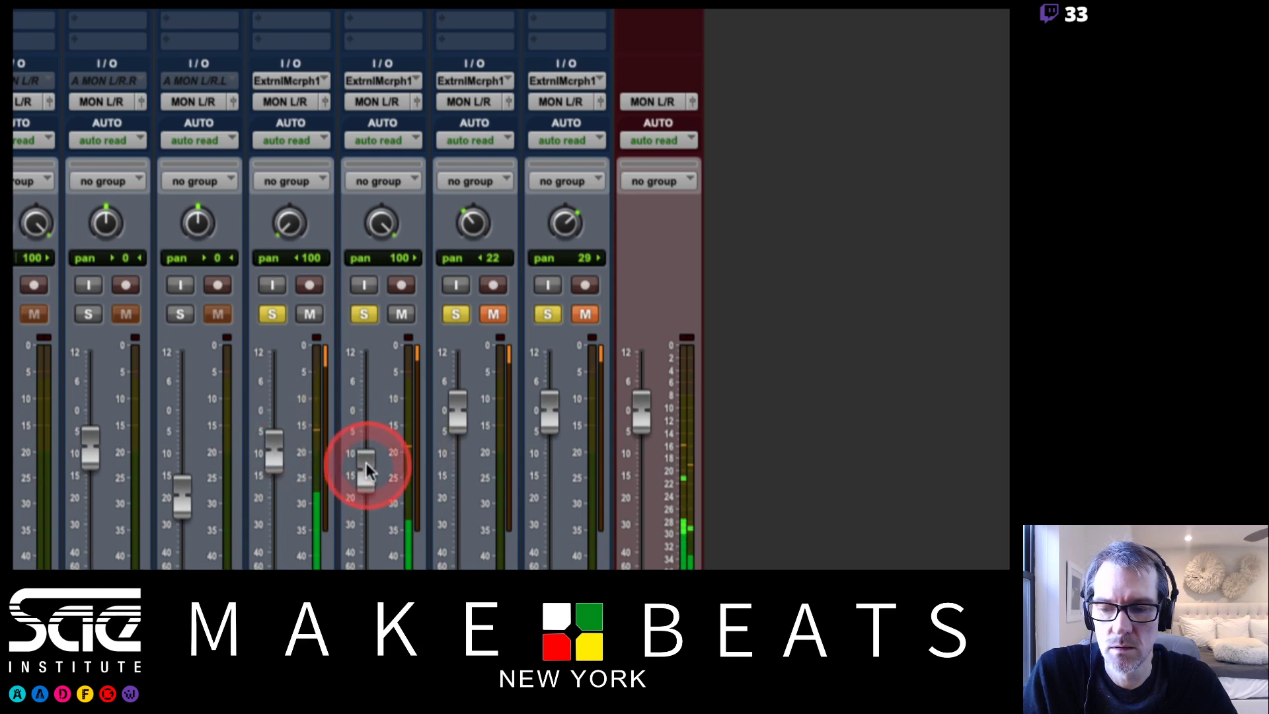
pyautogui.moveTo(367, 463); pyautogui.dragTo(367, 447)
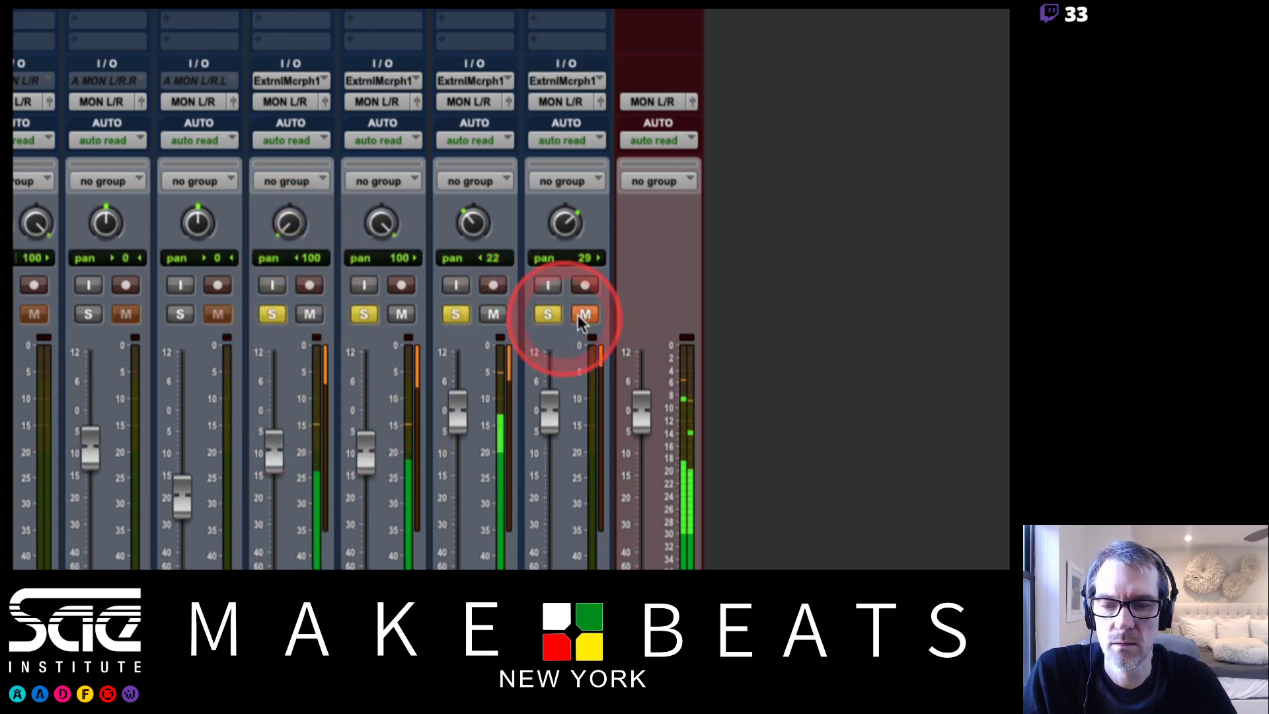
pyautogui.moveTo(566, 222); pyautogui.dragTo(567, 226)
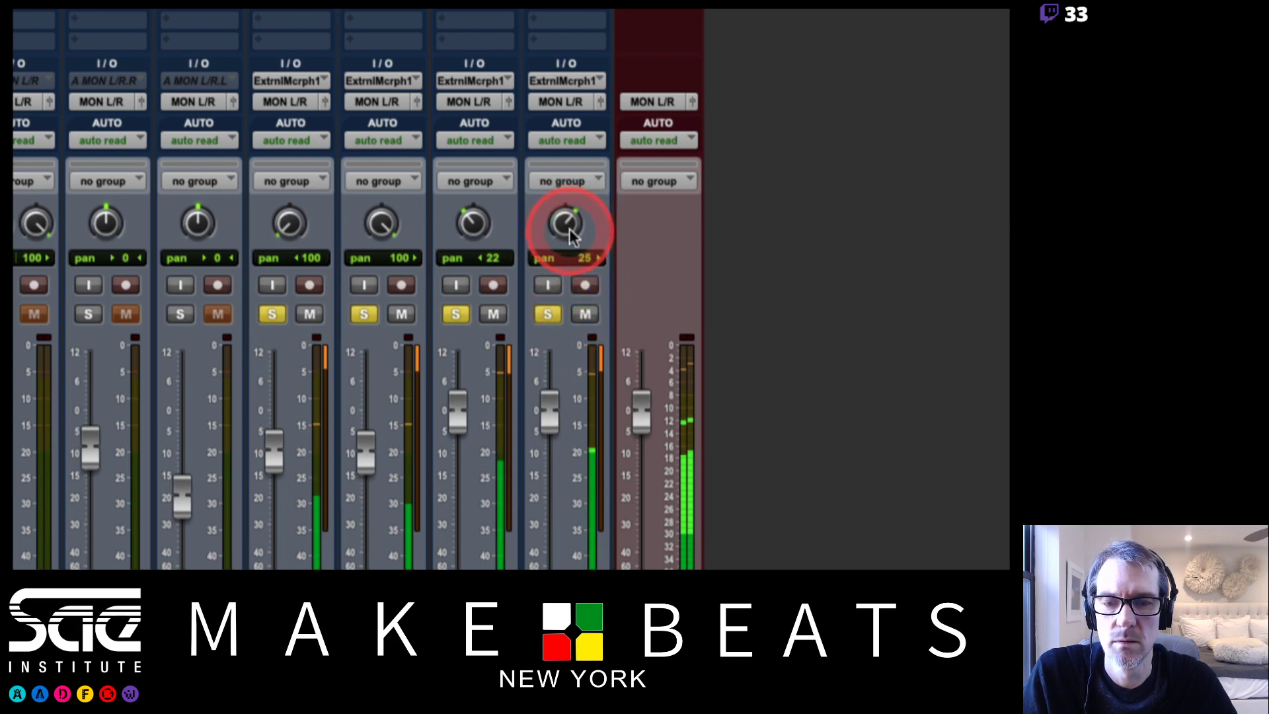
pyautogui.moveTo(474, 226); pyautogui.dragTo(473, 226)
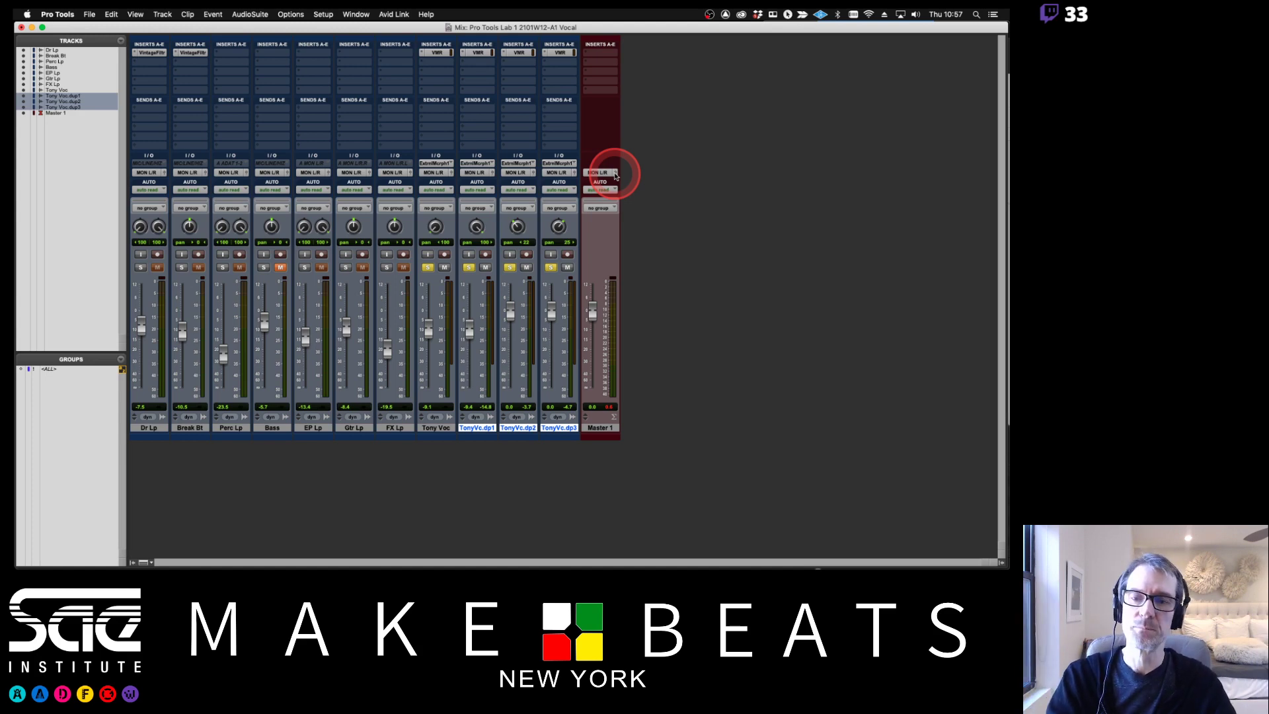
# Step: Switch to the Preview lecture notes and page between Audio Tracks and its neighbours, stopping at the Recording Setup page
pyautogui.press('super+Tab')
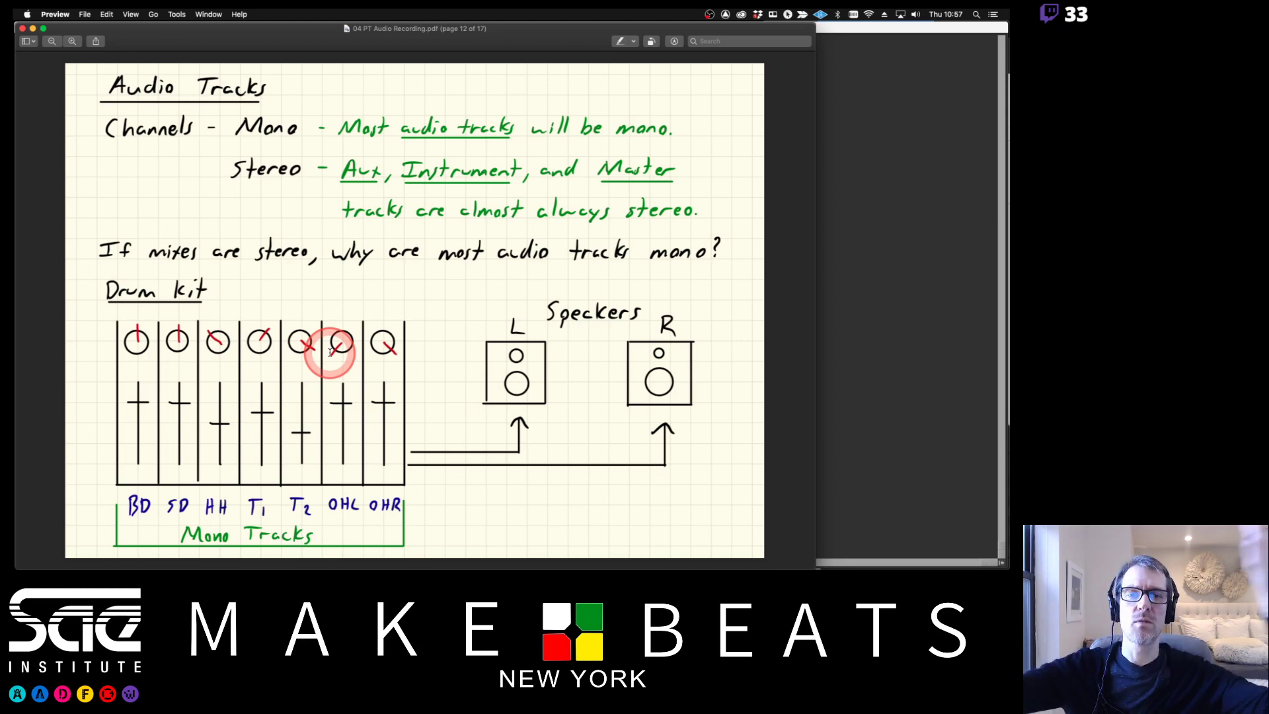
pyautogui.press('Left')
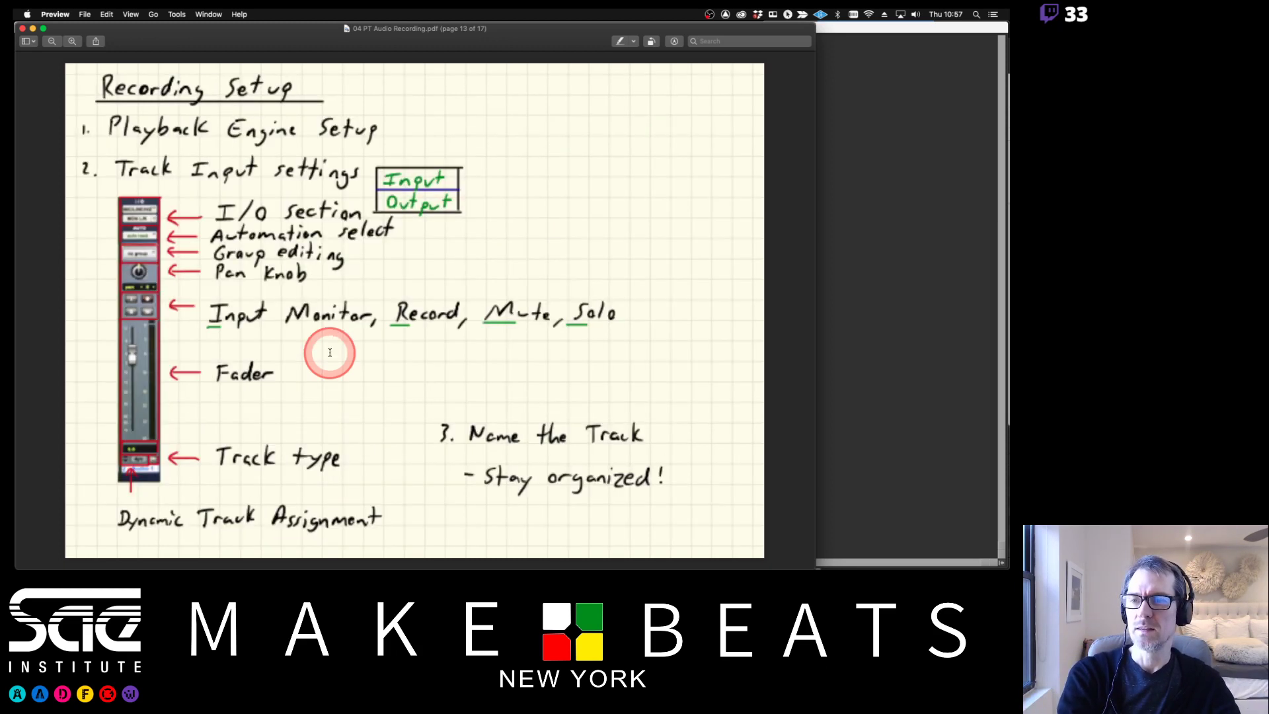
pyautogui.press('Right')
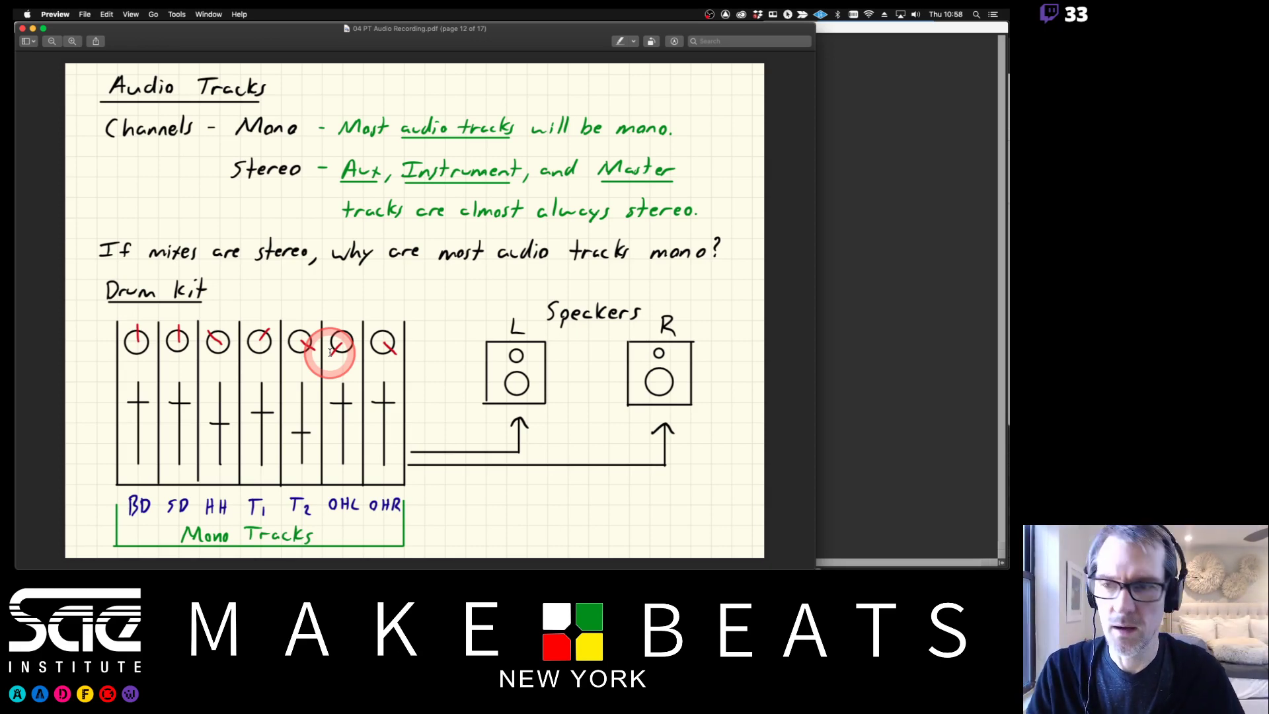
pyautogui.press('Right')
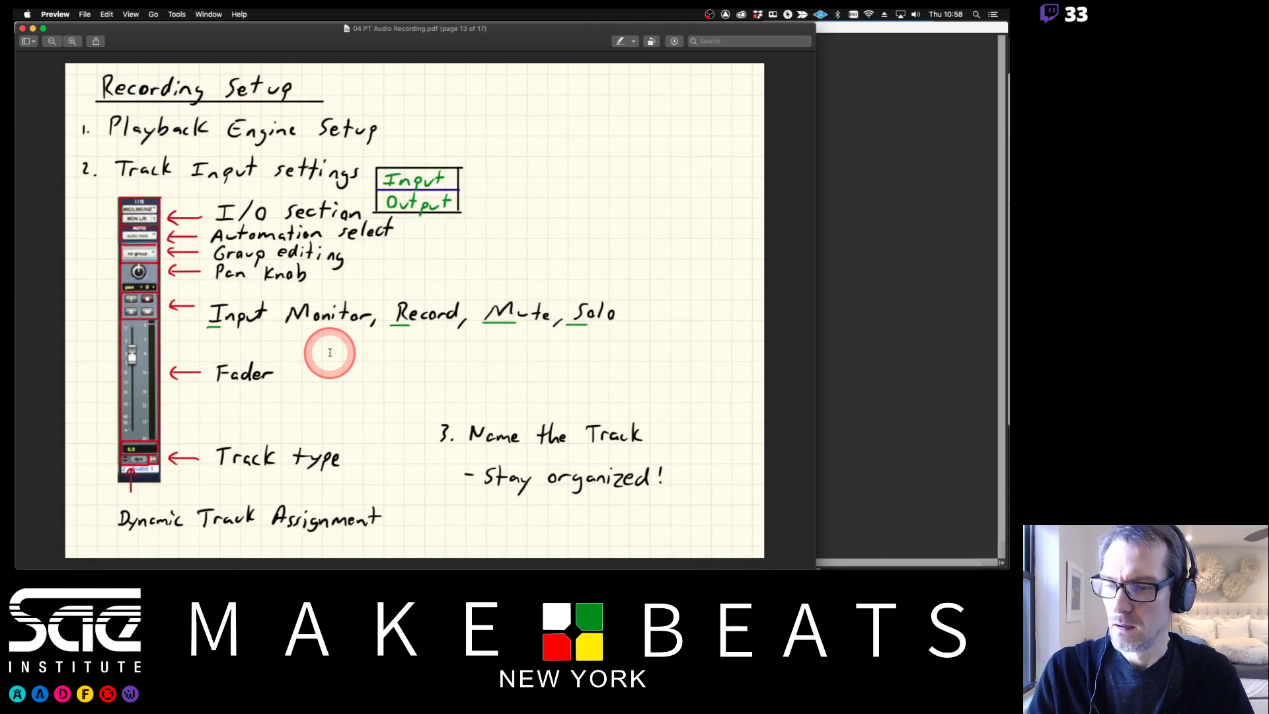
pyautogui.press('Right')
pyautogui.press('Left')
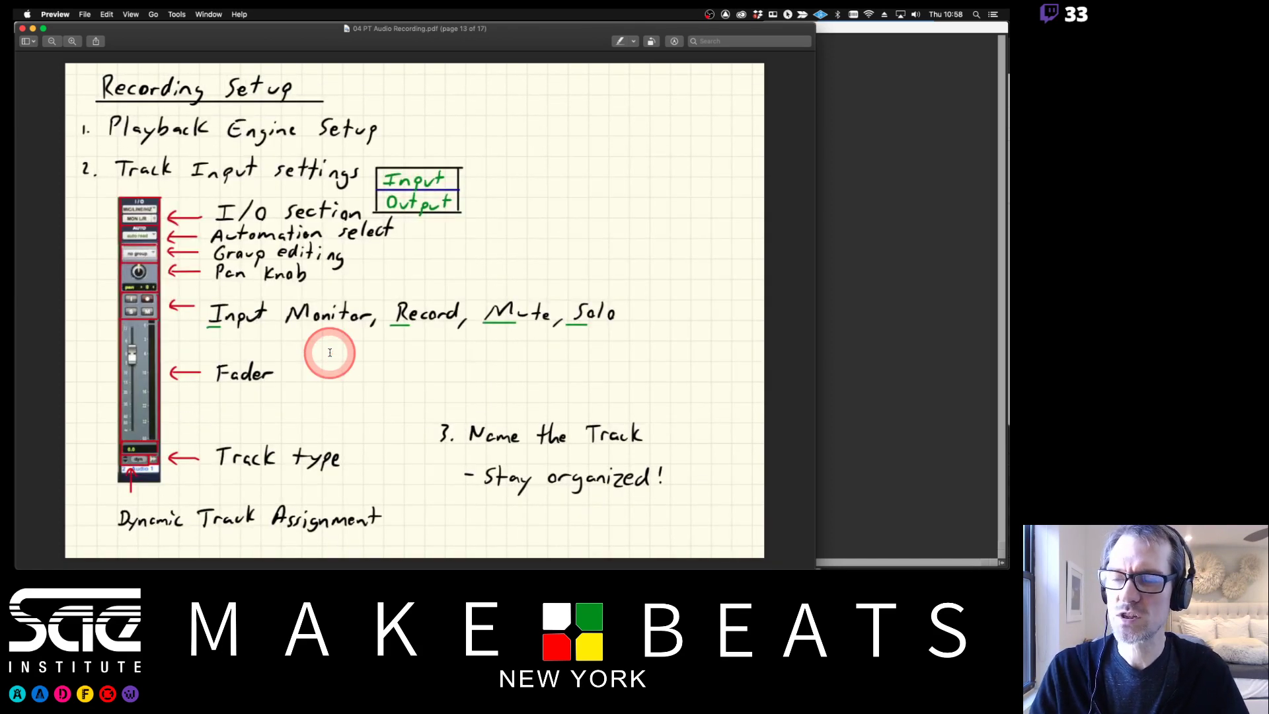
pyautogui.press('Left')
pyautogui.press('Right')
# Step: Return to Pro Tools, clear the solos on all vocal tracks, unmute the Bass track and save the session
pyautogui.click(853, 266)
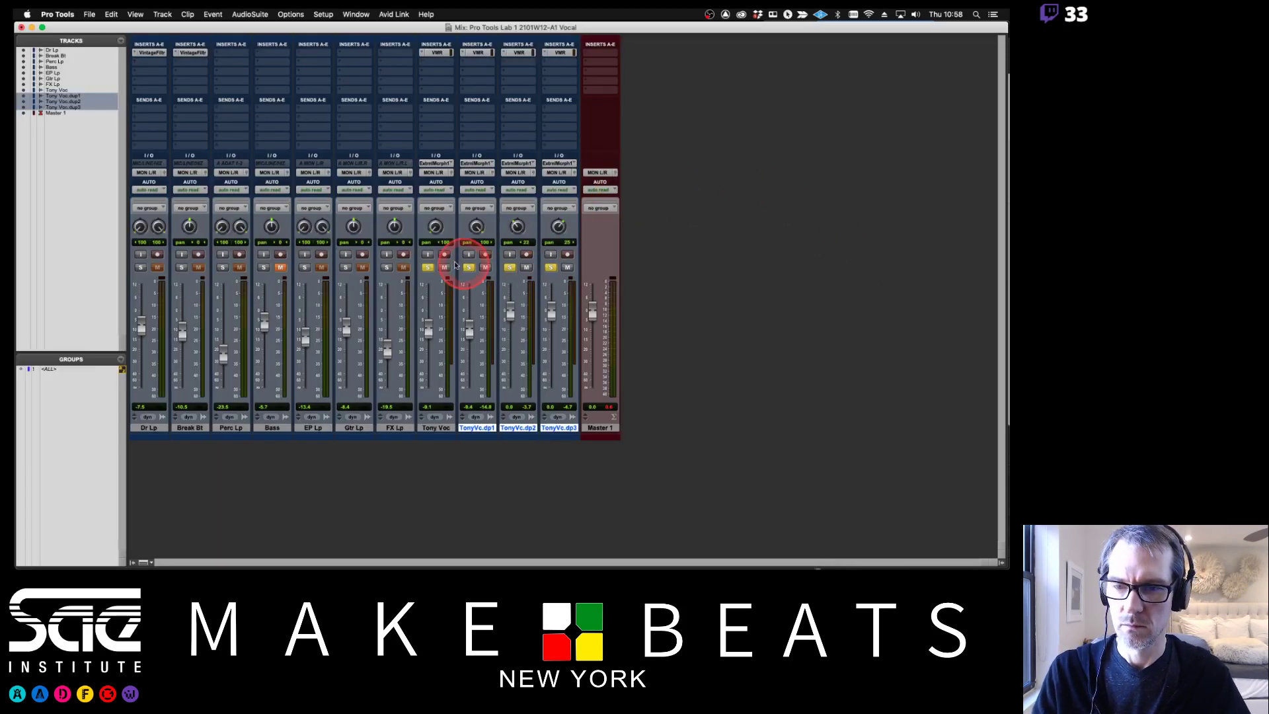
pyautogui.keyDown('alt'); pyautogui.click(428, 267); pyautogui.keyUp('alt')
pyautogui.press('super+s')
pyautogui.click(331, 281)
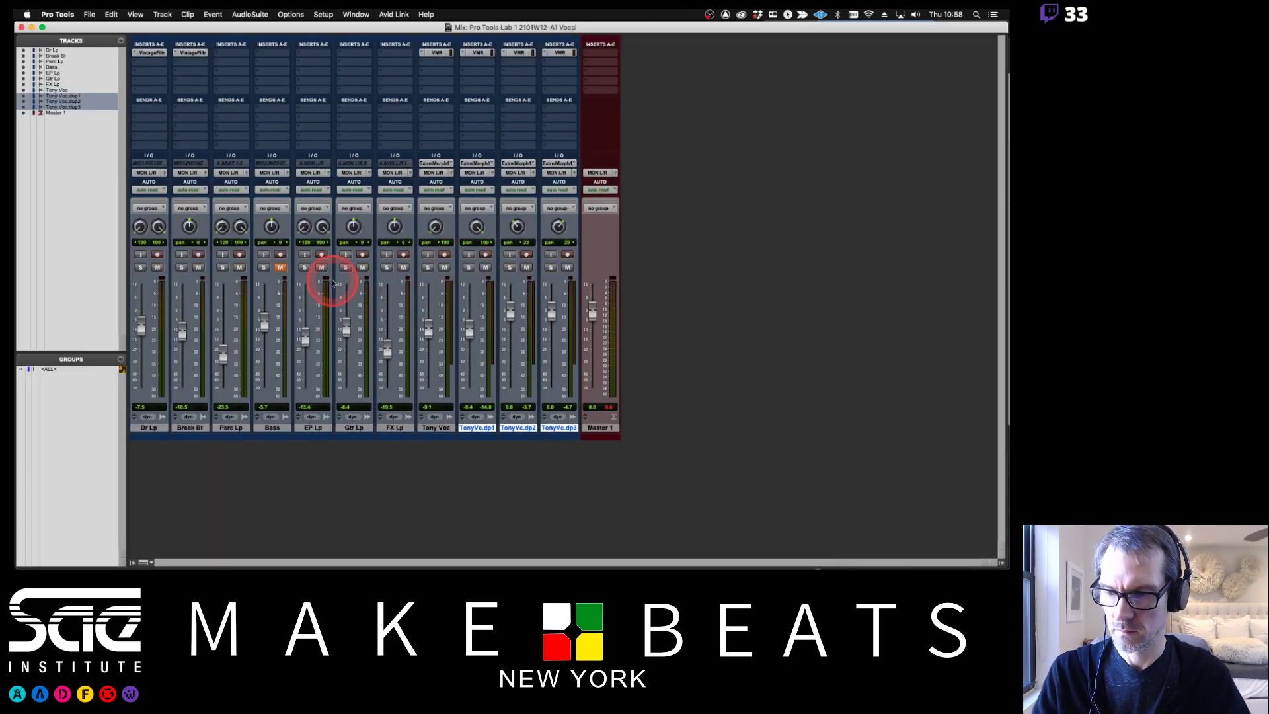
pyautogui.click(280, 268)
pyautogui.press('super+s')
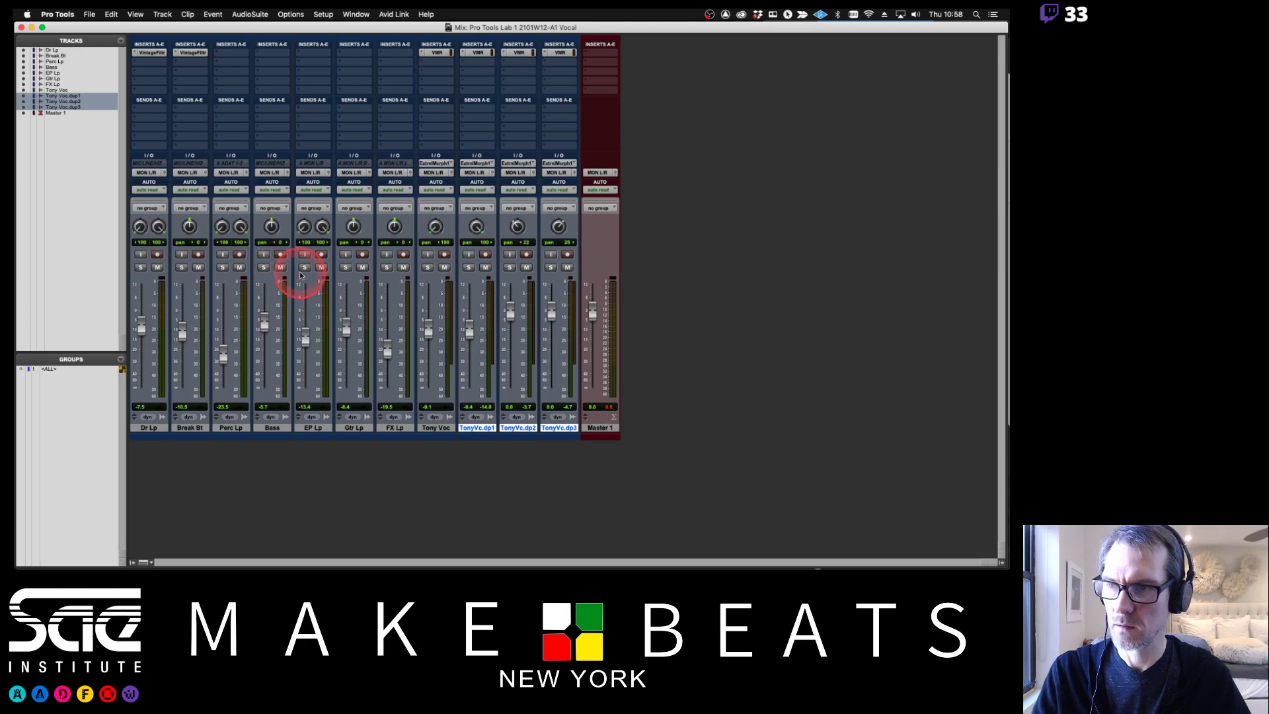
# Step: Open the recent session Audio Recording 2101W12-A1
pyautogui.click(89, 14)
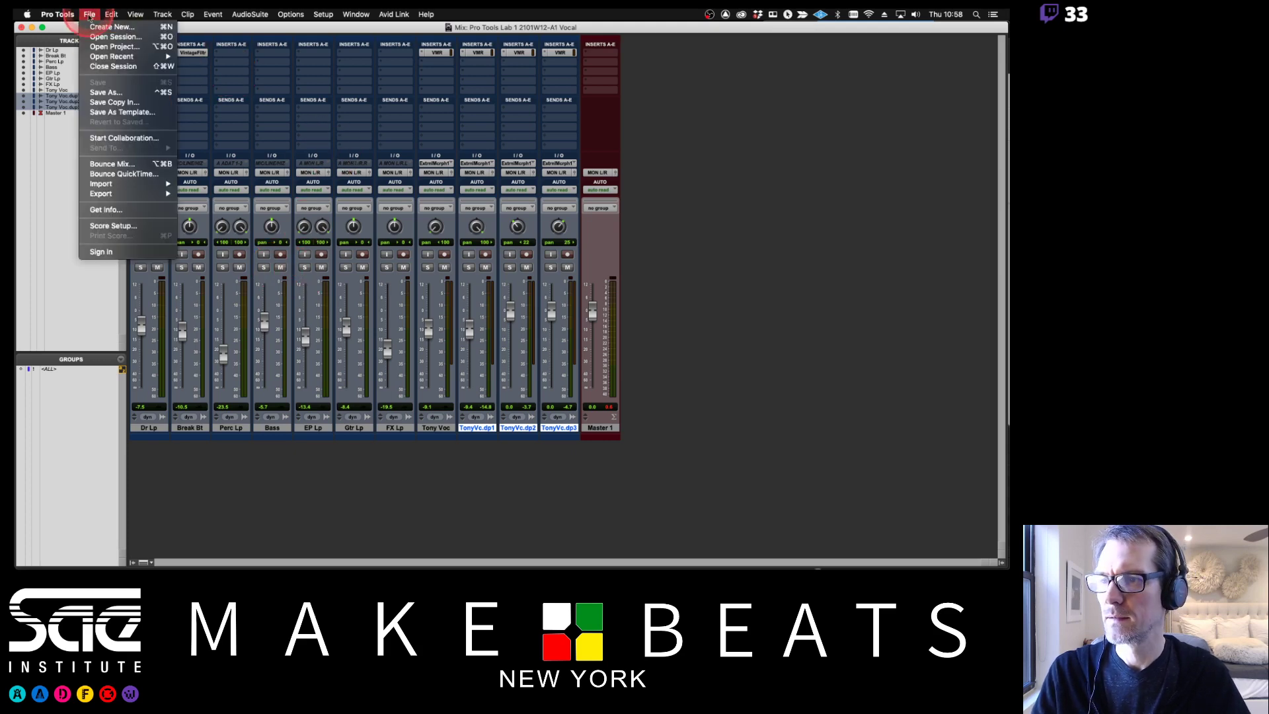
pyautogui.moveTo(101, 58)
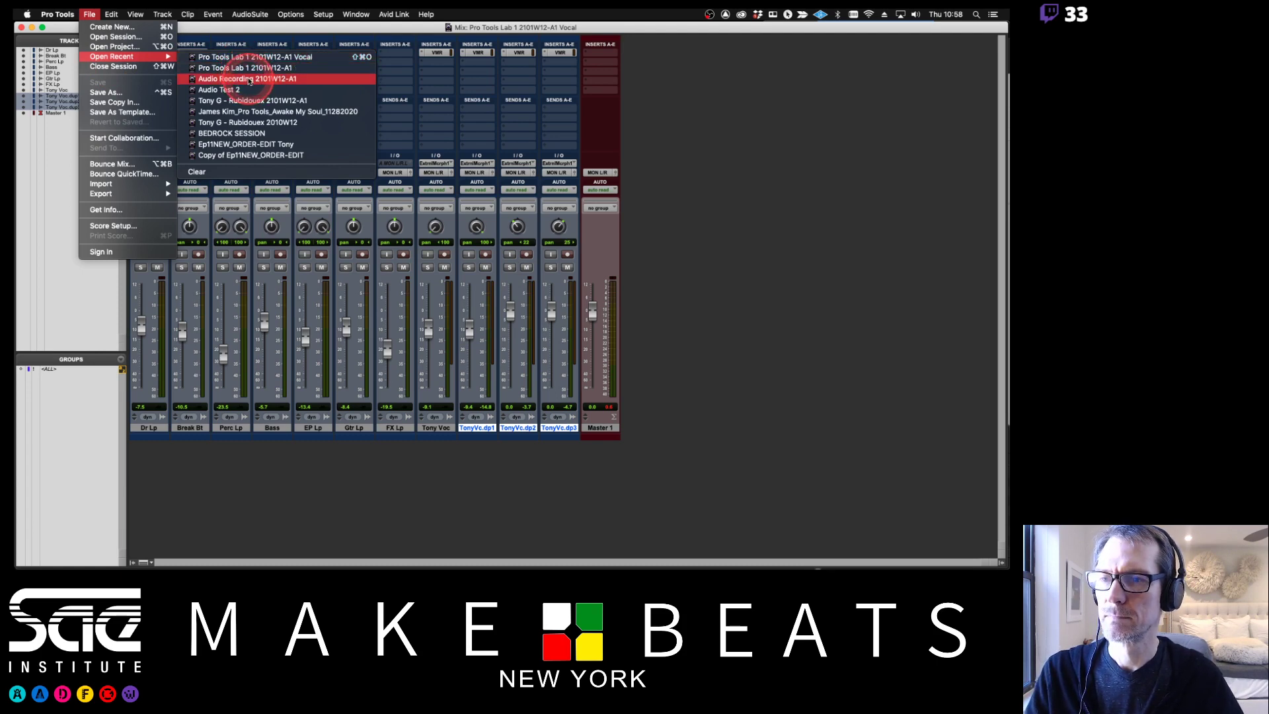
pyautogui.click(249, 80)
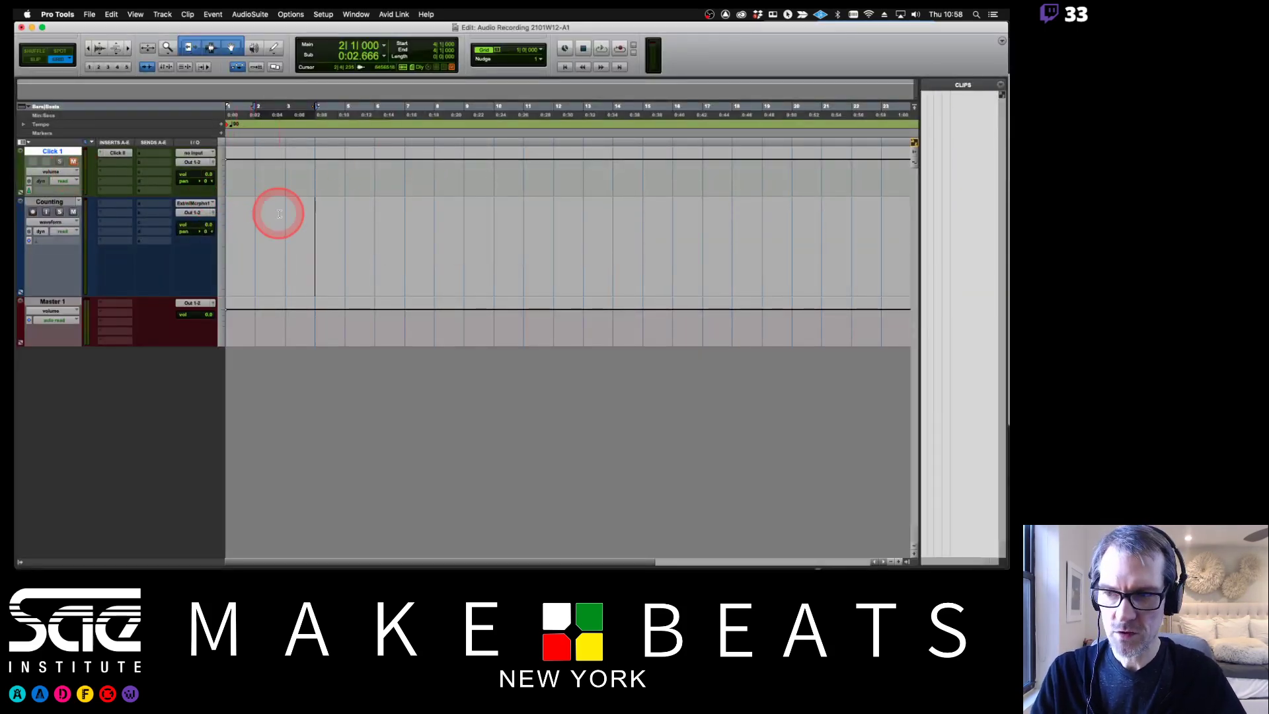
# Step: Check the Recording Setup notes in Preview, return to Pro Tools and review the hardware buffer size options in the Playback Engine settings
pyautogui.press('super+Tab')
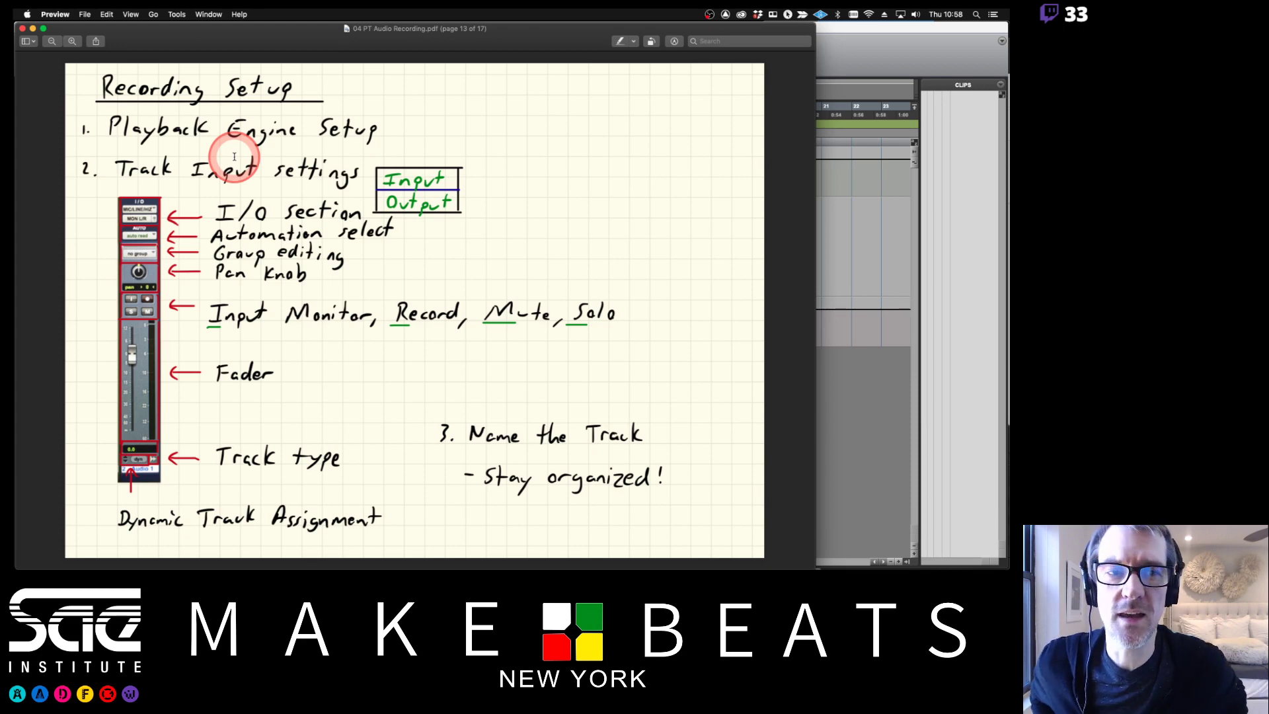
pyautogui.click(932, 41)
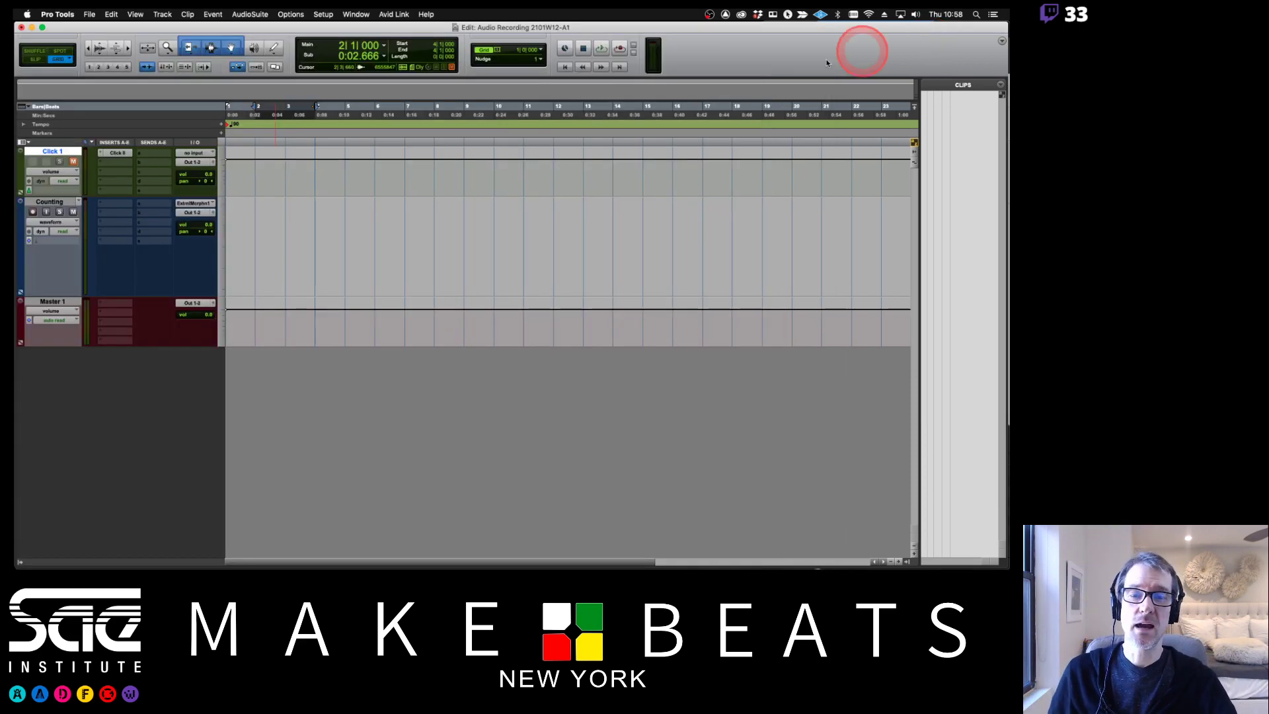
pyautogui.click(324, 14)
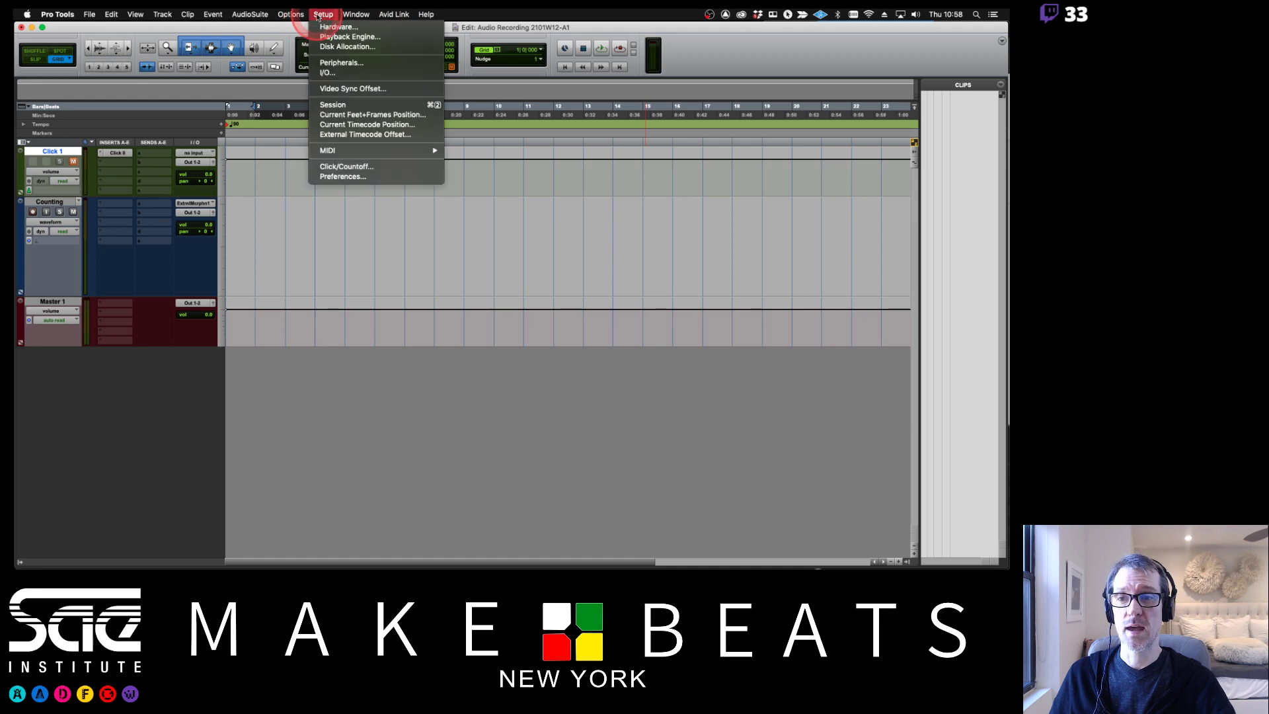
pyautogui.click(330, 36)
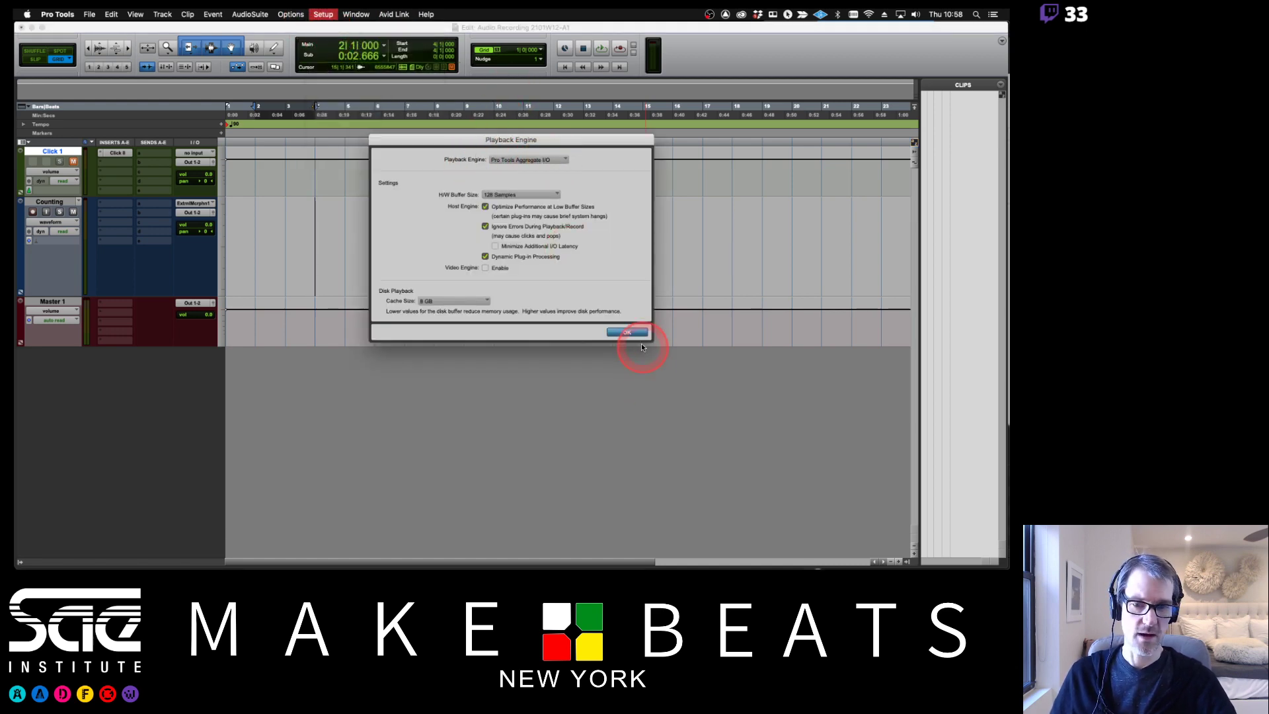
pyautogui.click(525, 196)
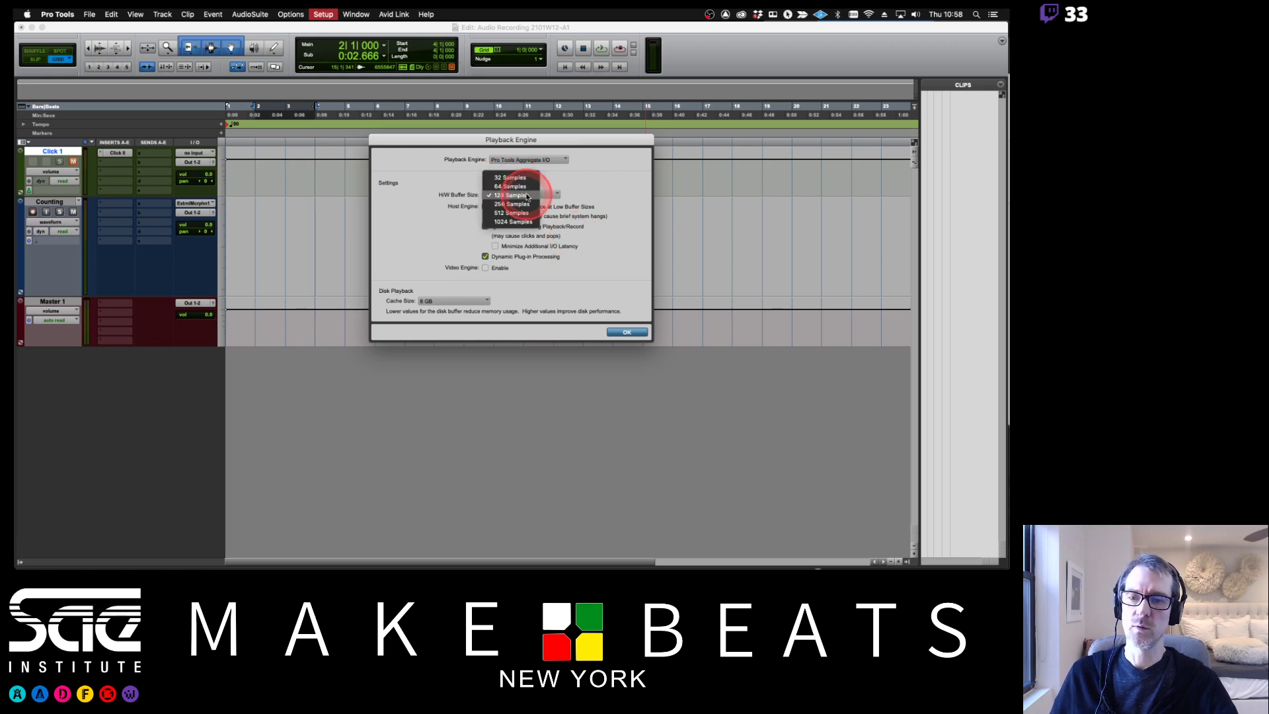
pyautogui.click(574, 196)
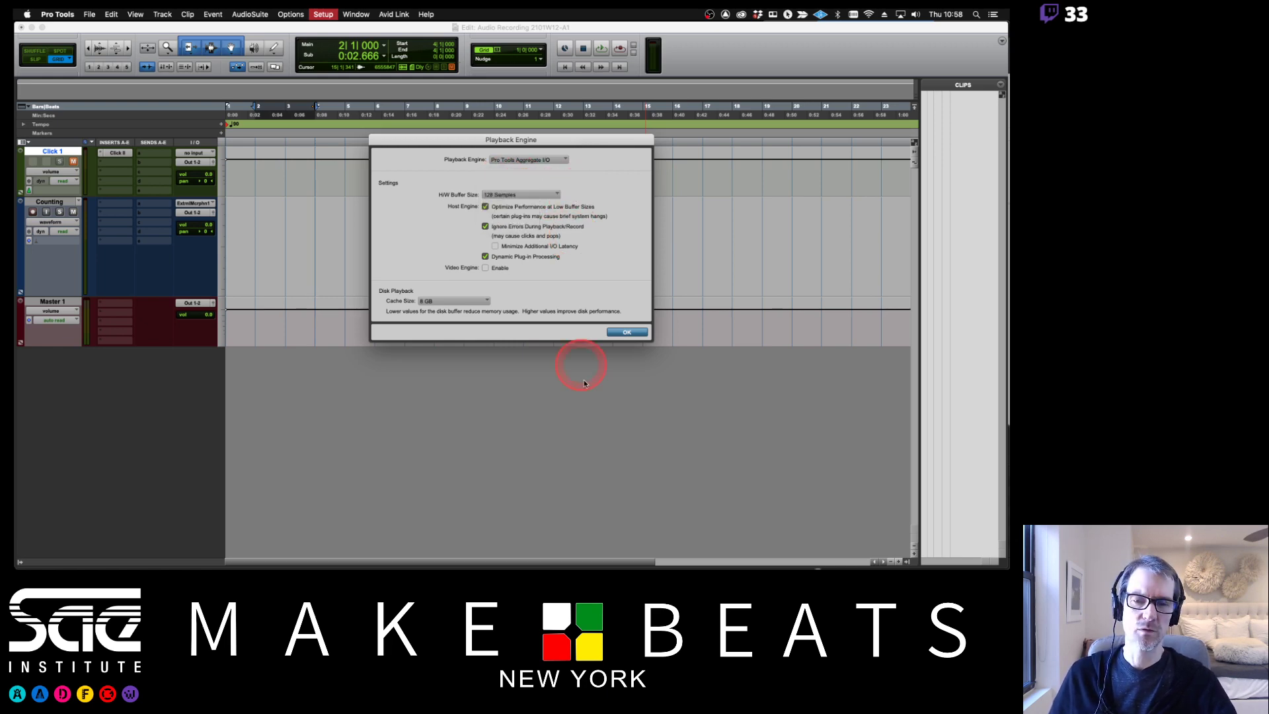
pyautogui.click(629, 334)
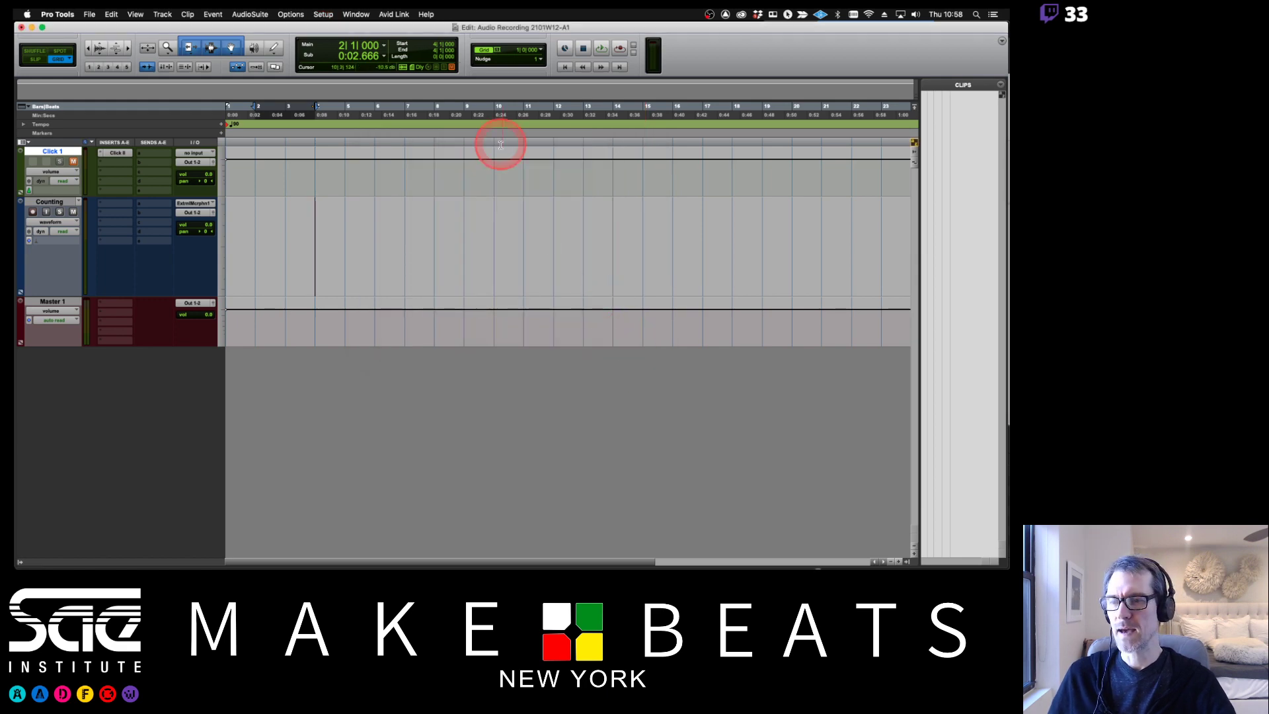
# Step: Consult the Recording Setup notes again, return to Pro Tools and examine the Counting track's input and output assignments in the Mix window
pyautogui.press('super+Tab')
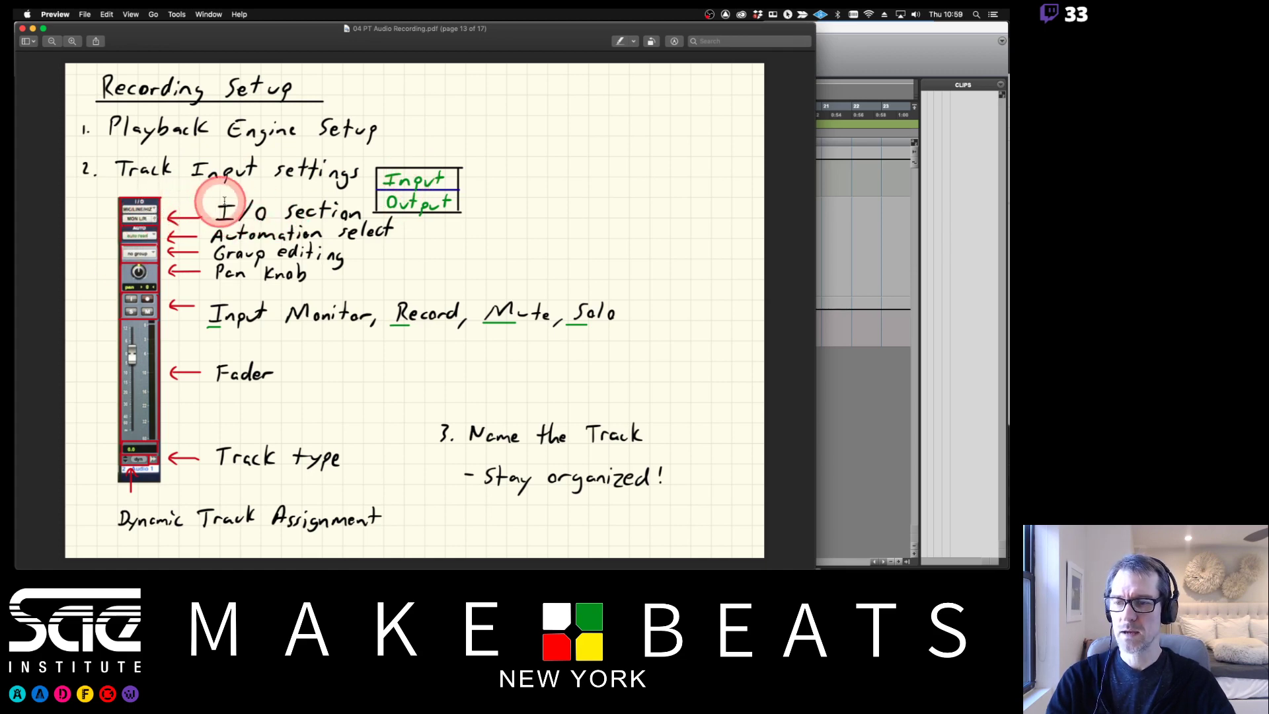
pyautogui.press('super+Tab')
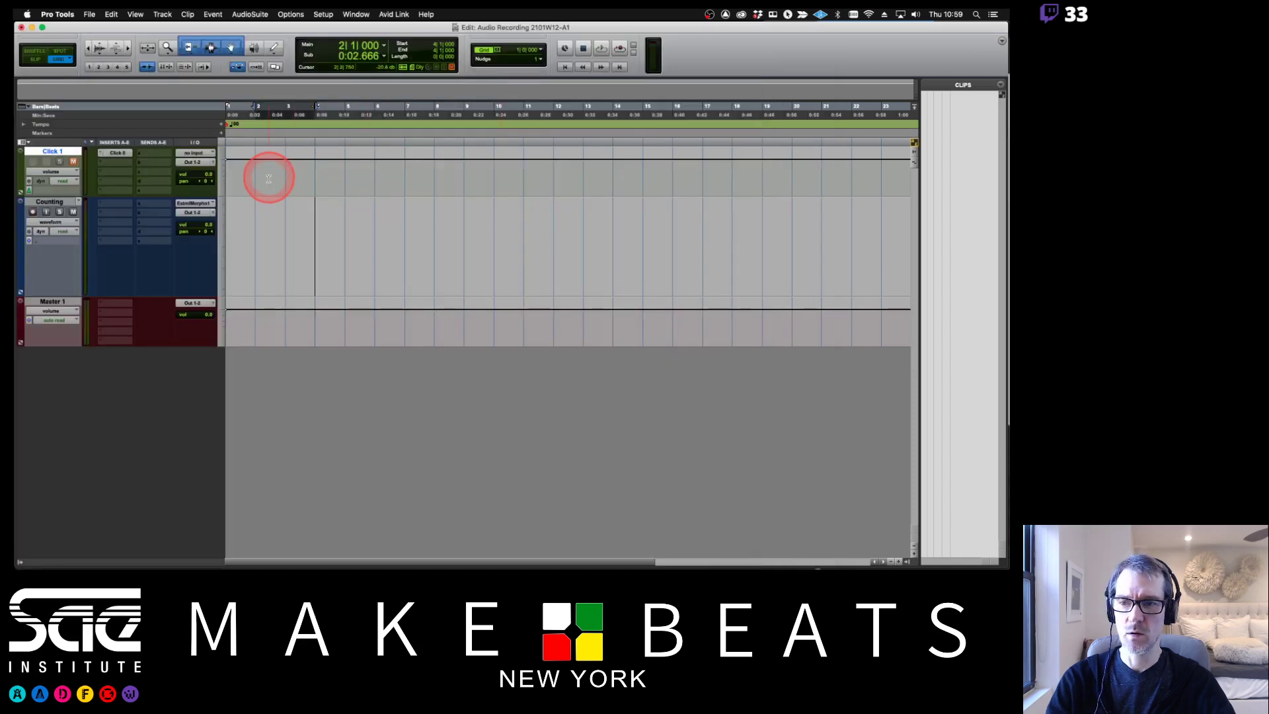
pyautogui.press('super+equal')
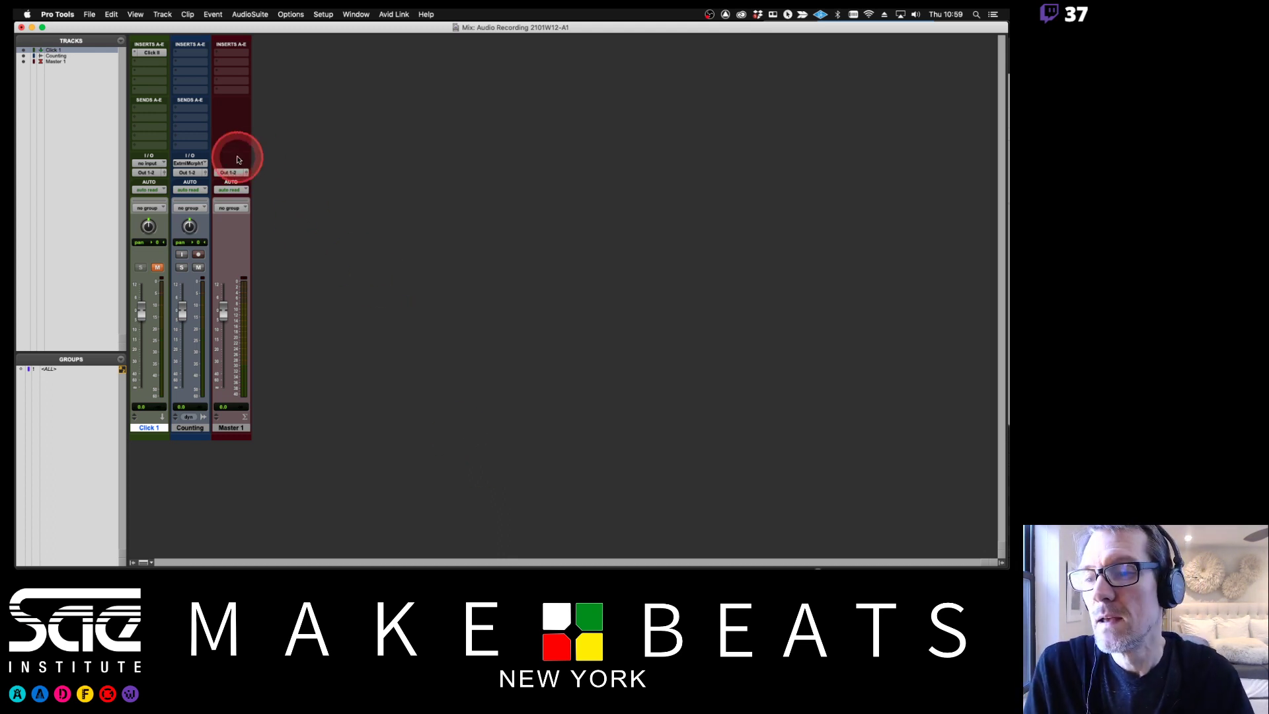
pyautogui.moveTo(195, 163); pyautogui.dragTo(301, 85)
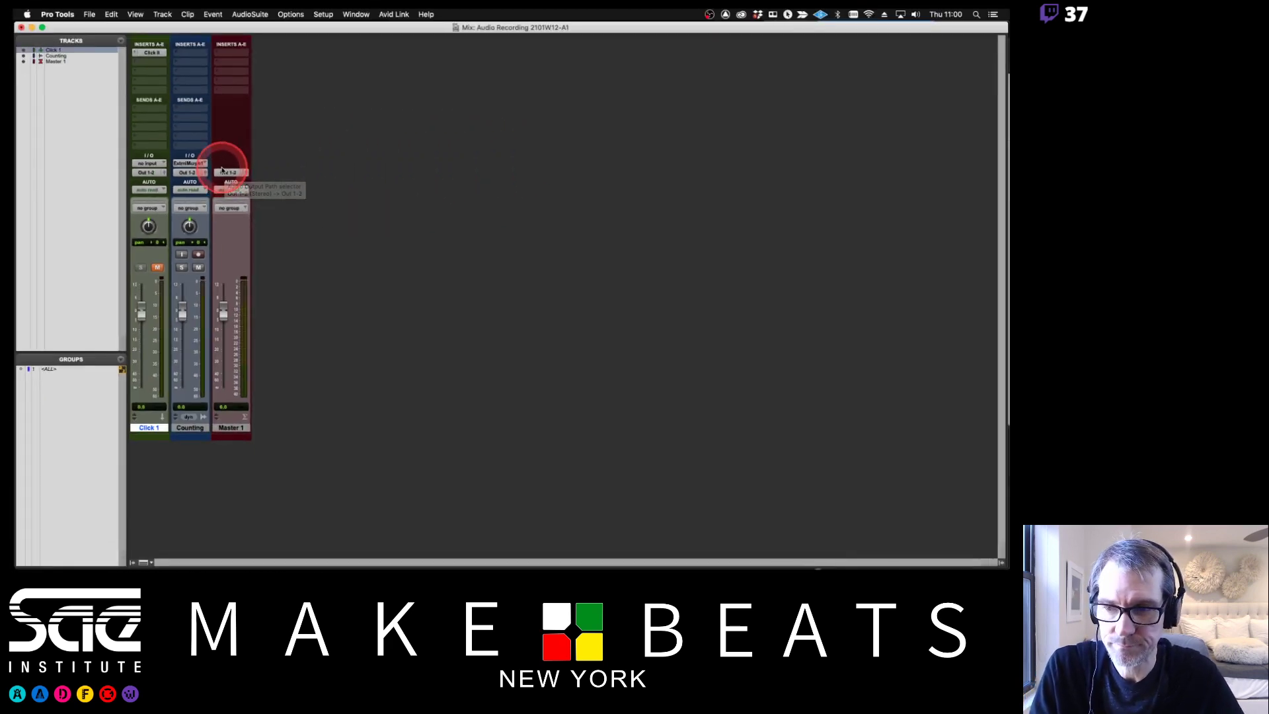
# Step: Advance the Preview notes to Recording Setup cont'd and, following them, mute the Counting track in the Pro Tools Mix window
pyautogui.press('super+Tab')
pyautogui.press('Right')
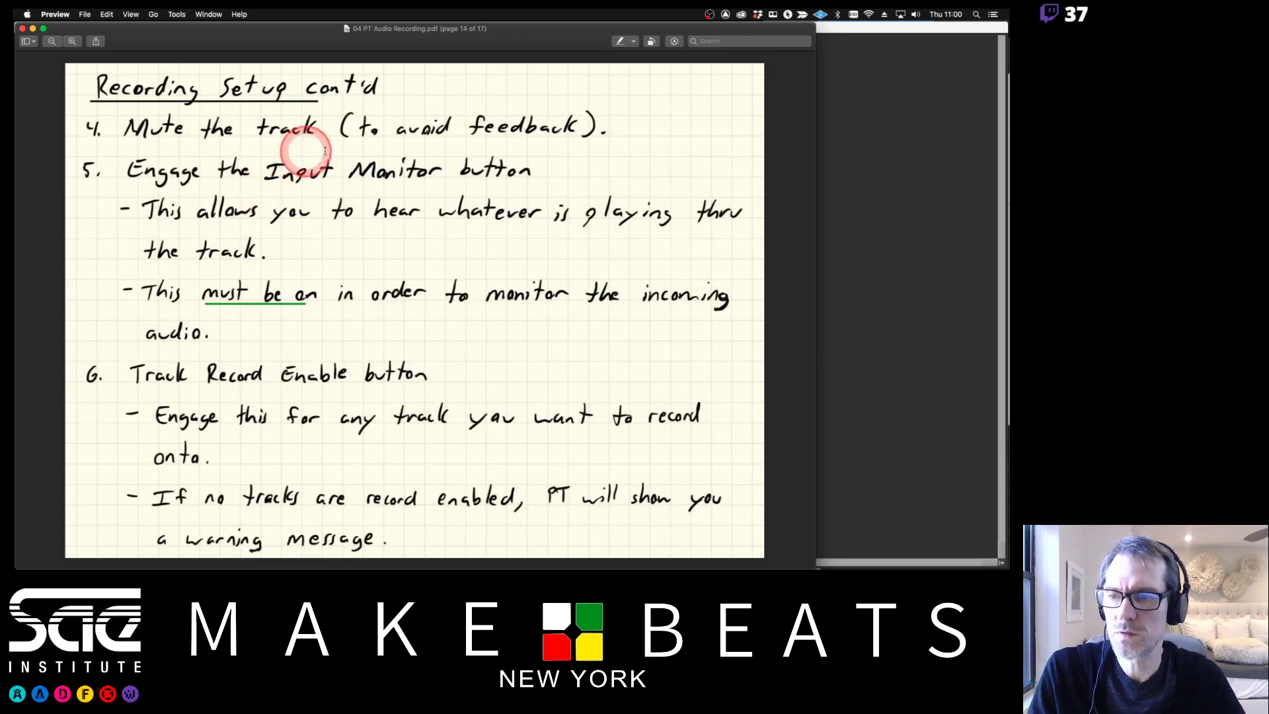
pyautogui.press('super+Tab')
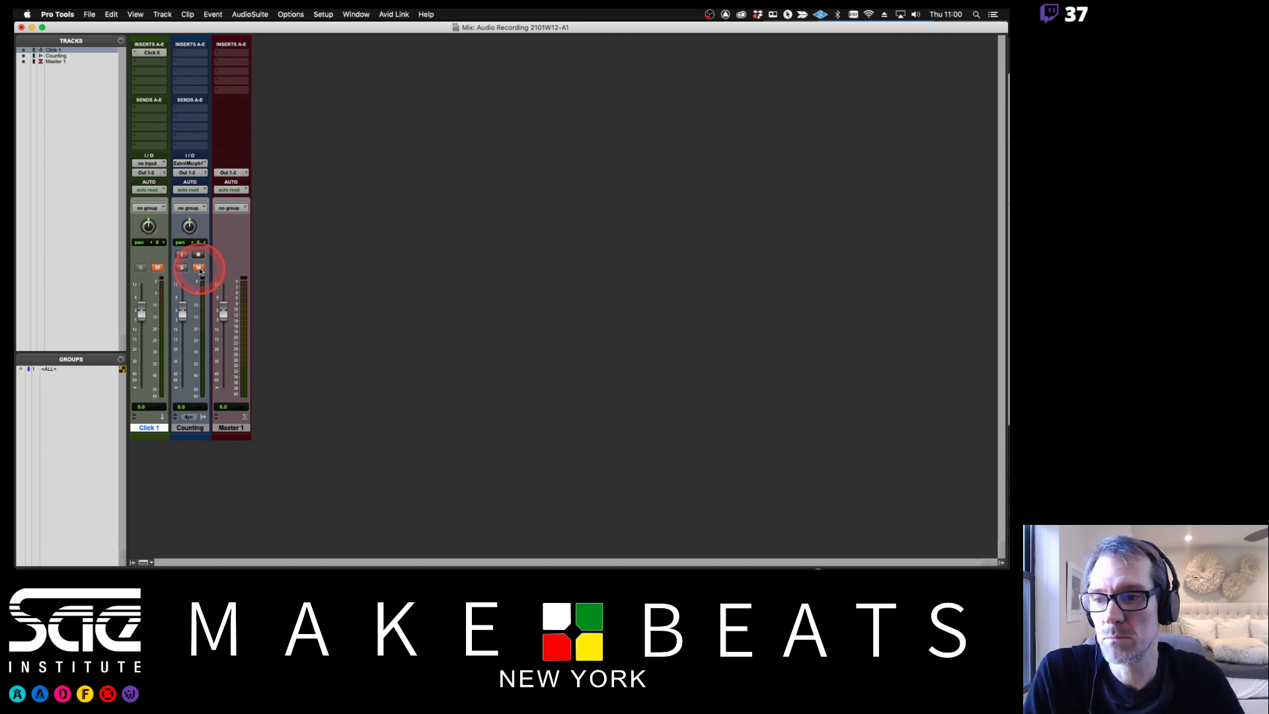
pyautogui.press('super+Tab')
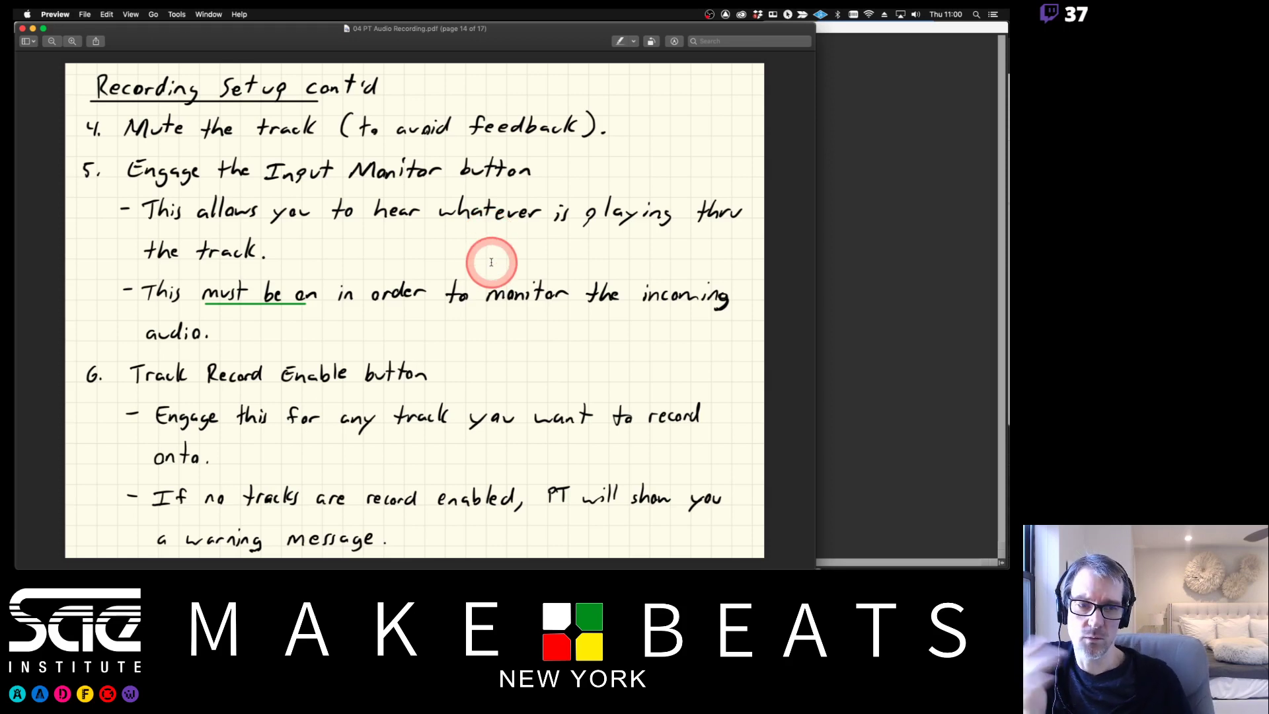
pyautogui.click(883, 152)
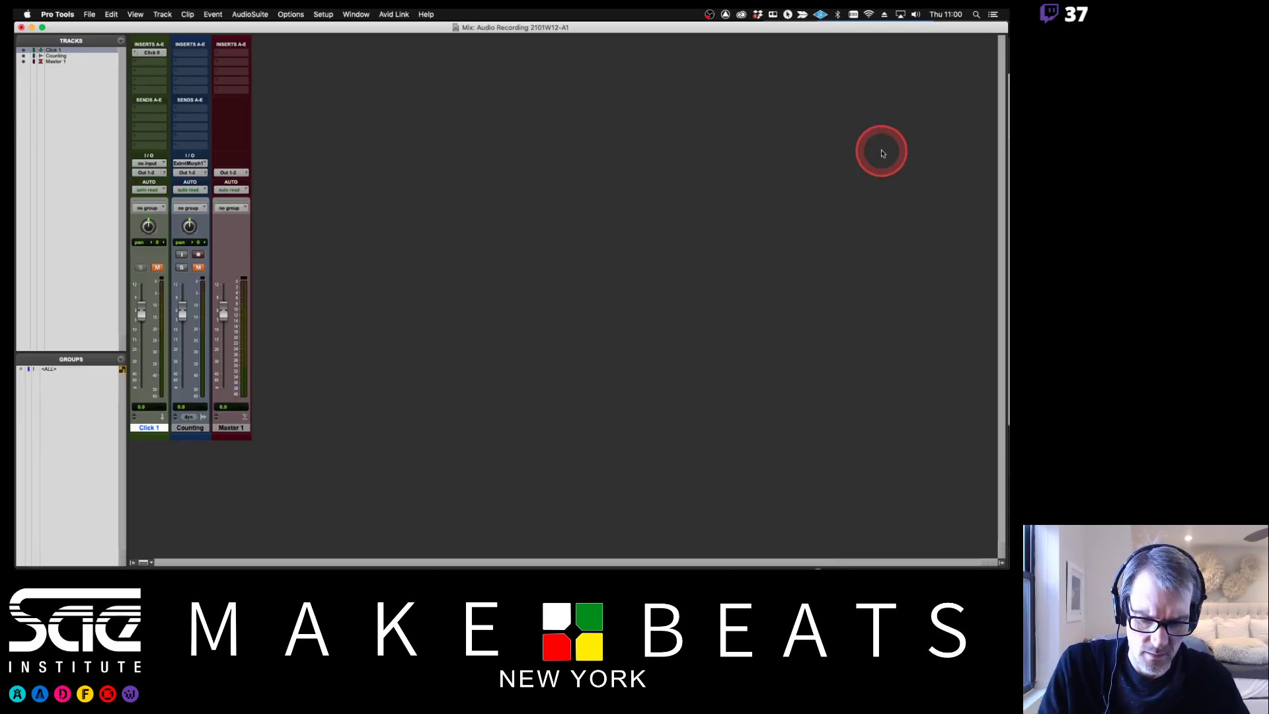
# Step: Turn off Automatically Create New Playlists When Loop Recording in the Operation preferences
pyautogui.click(334, 13)
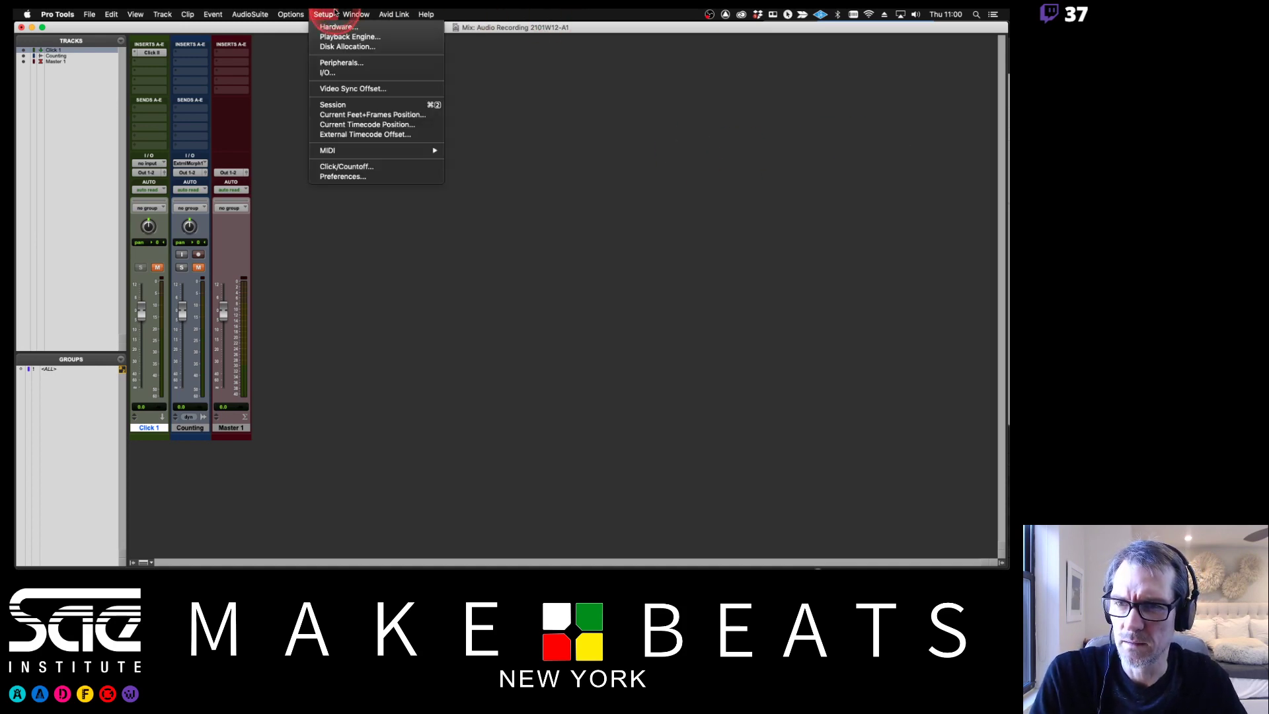
pyautogui.click(290, 13)
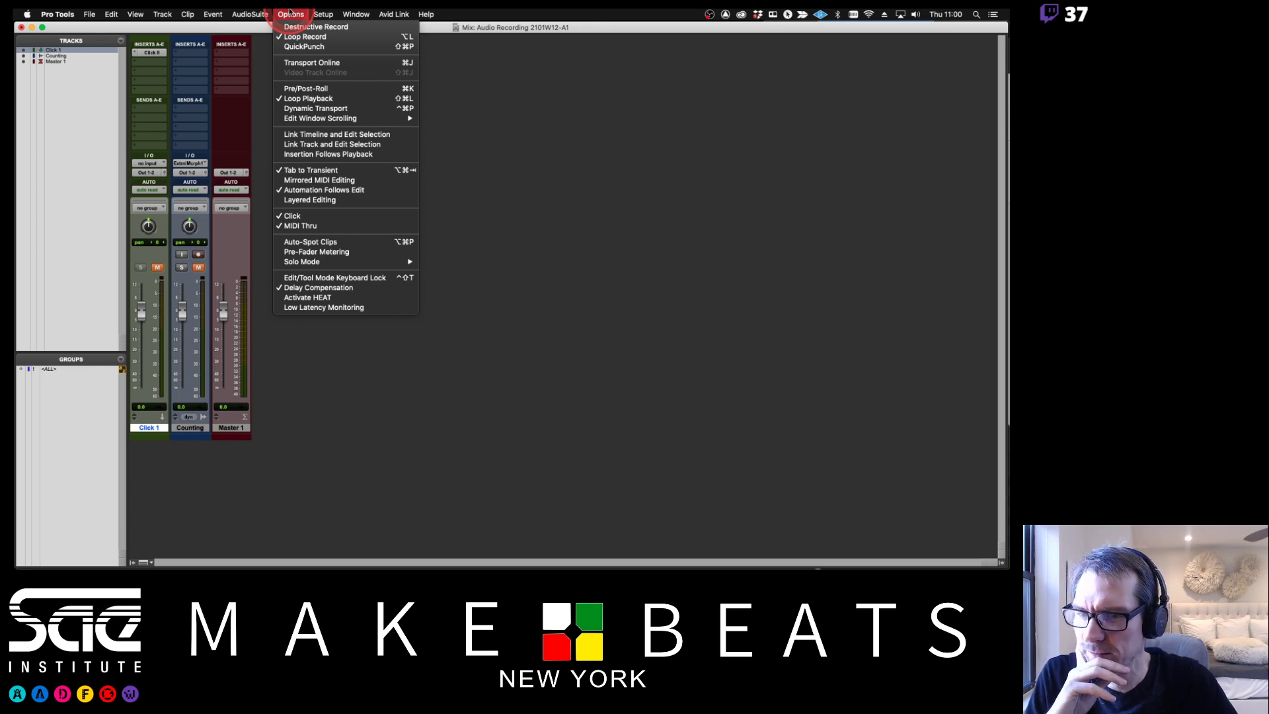
pyautogui.click(340, 179)
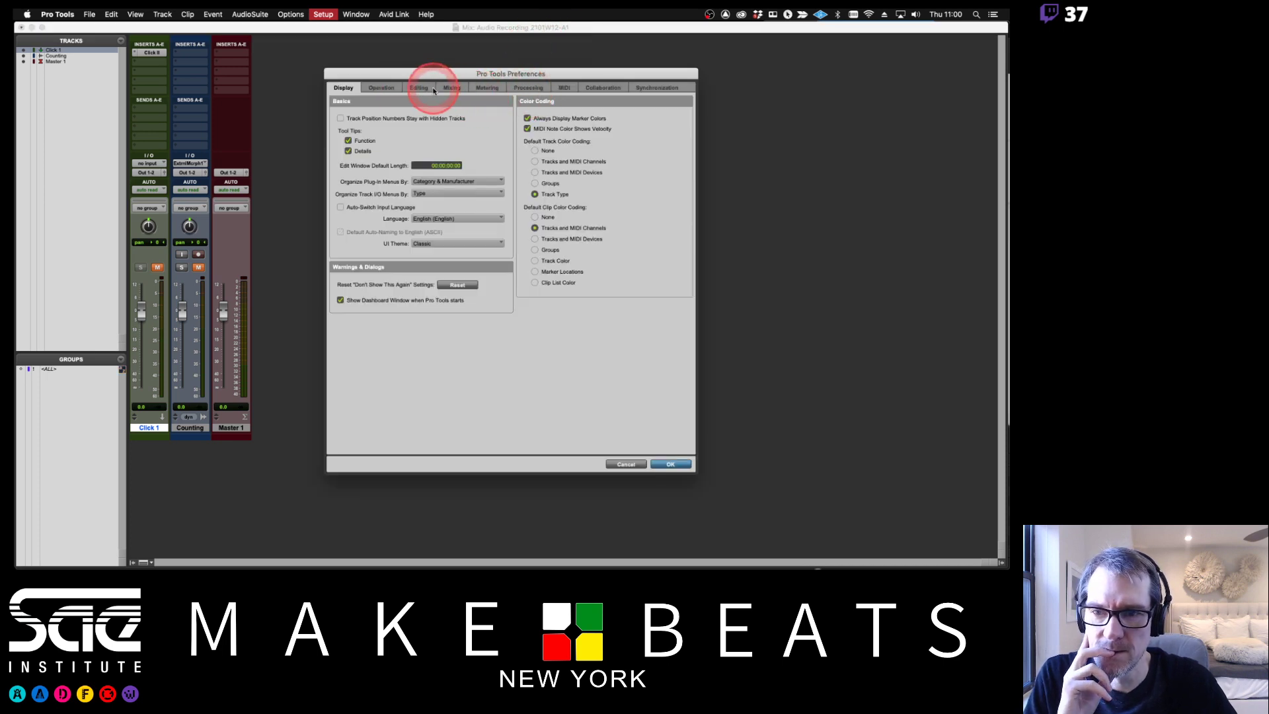
pyautogui.click(391, 90)
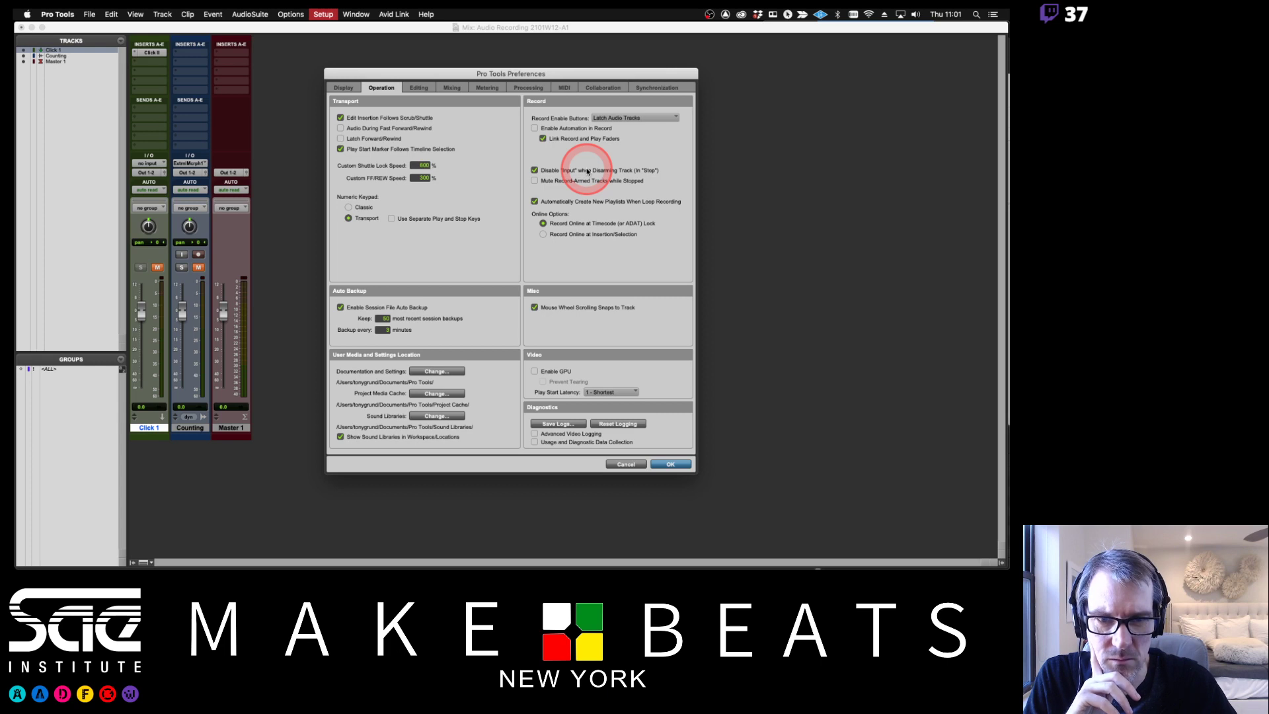
pyautogui.click(535, 202)
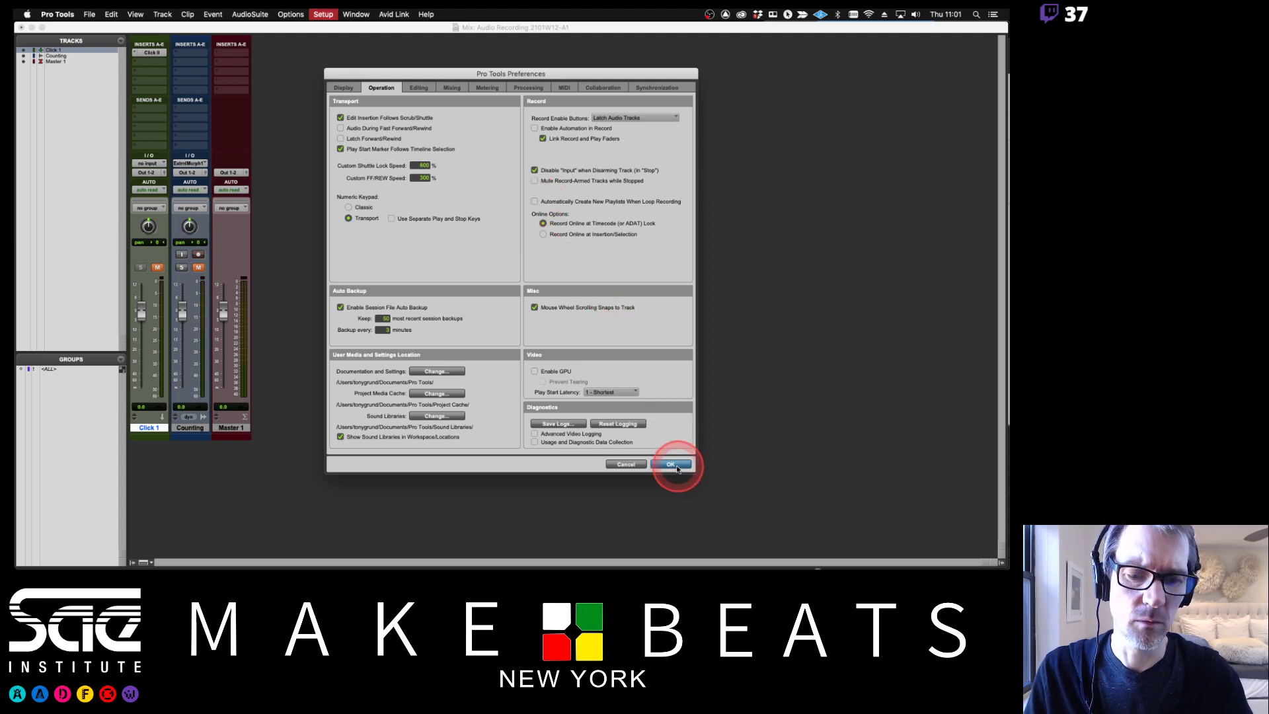
pyautogui.click(671, 464)
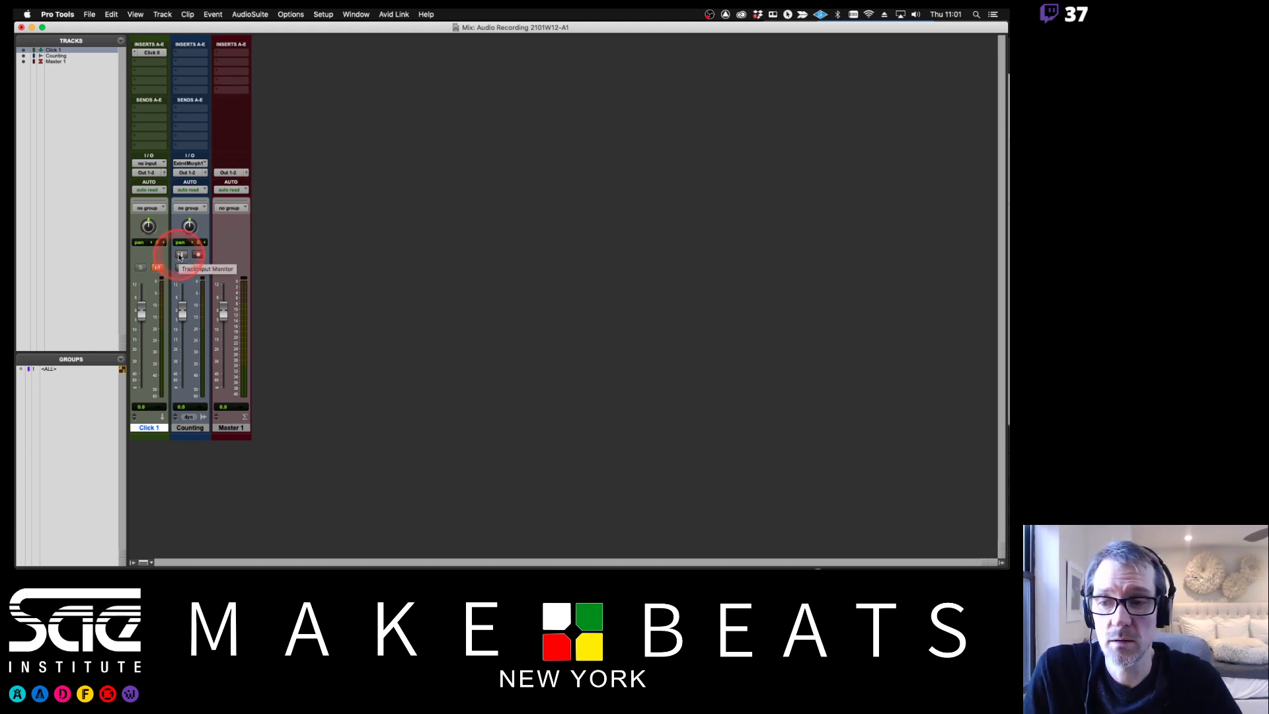
# Step: Try input monitoring on the Counting track with it briefly unmuted, re-mute the track and disengage monitoring
pyautogui.click(180, 257)
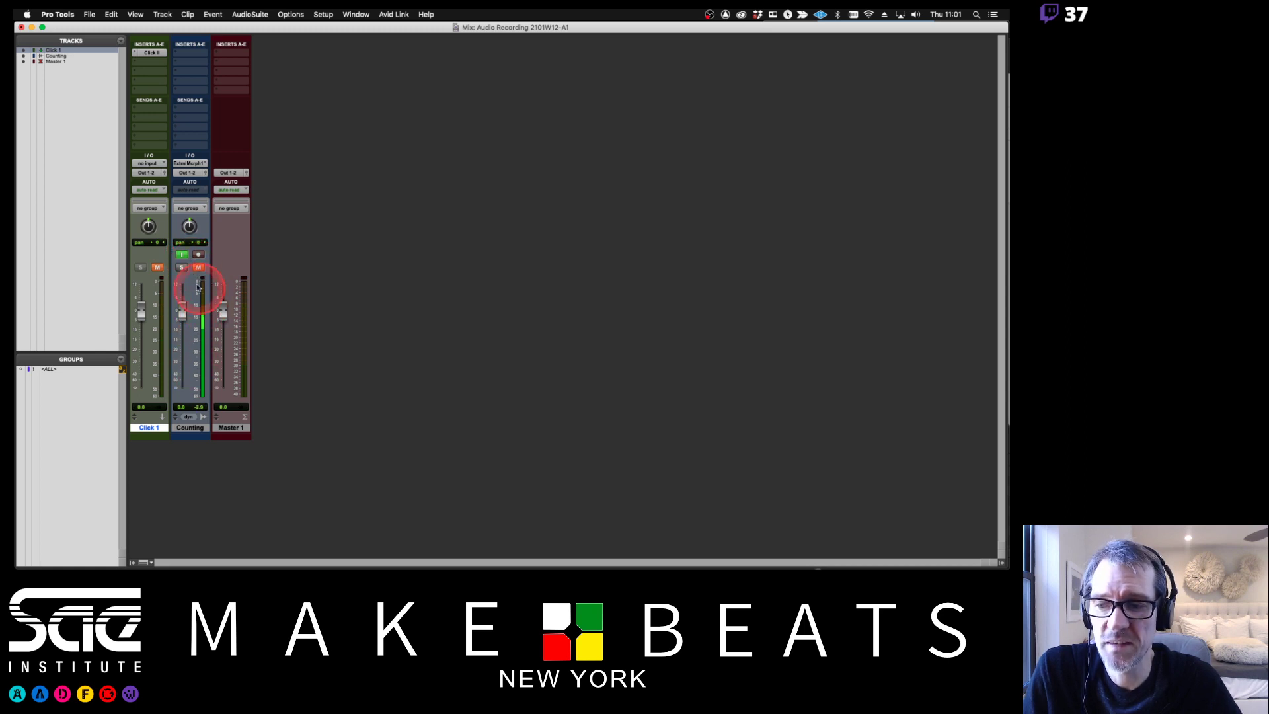
pyautogui.click(199, 267)
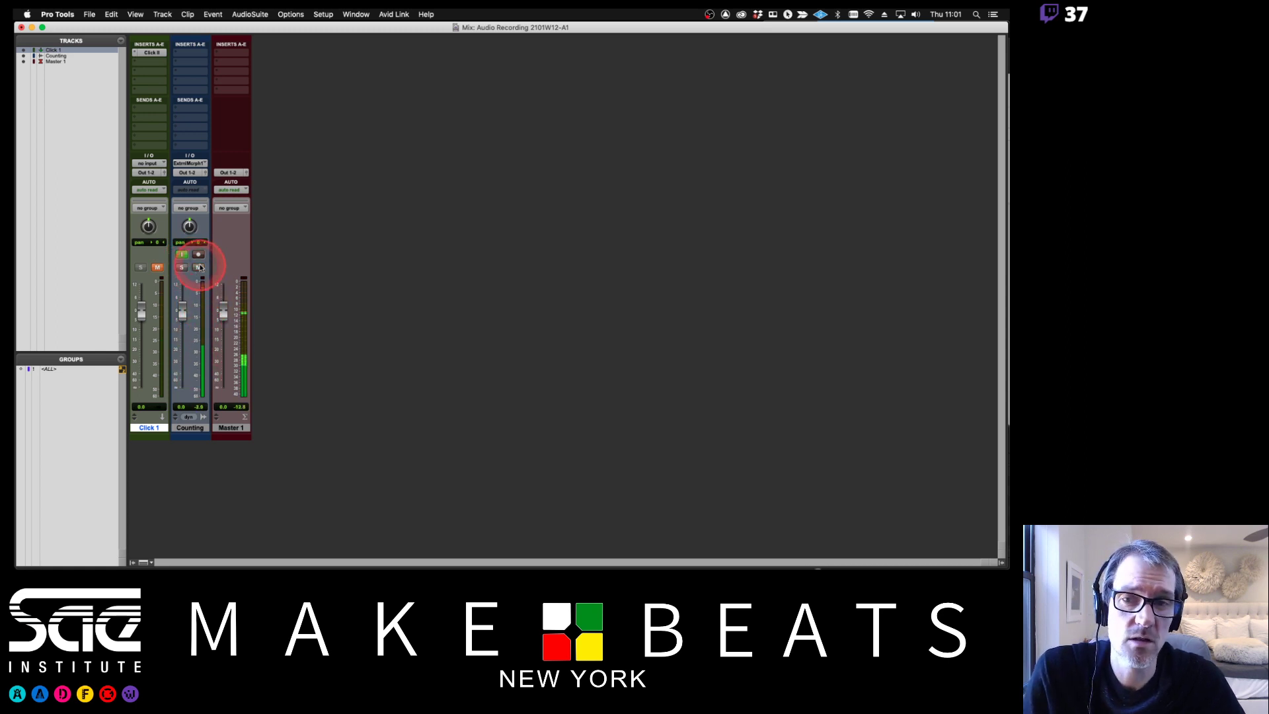
pyautogui.click(199, 267)
pyautogui.click(184, 255)
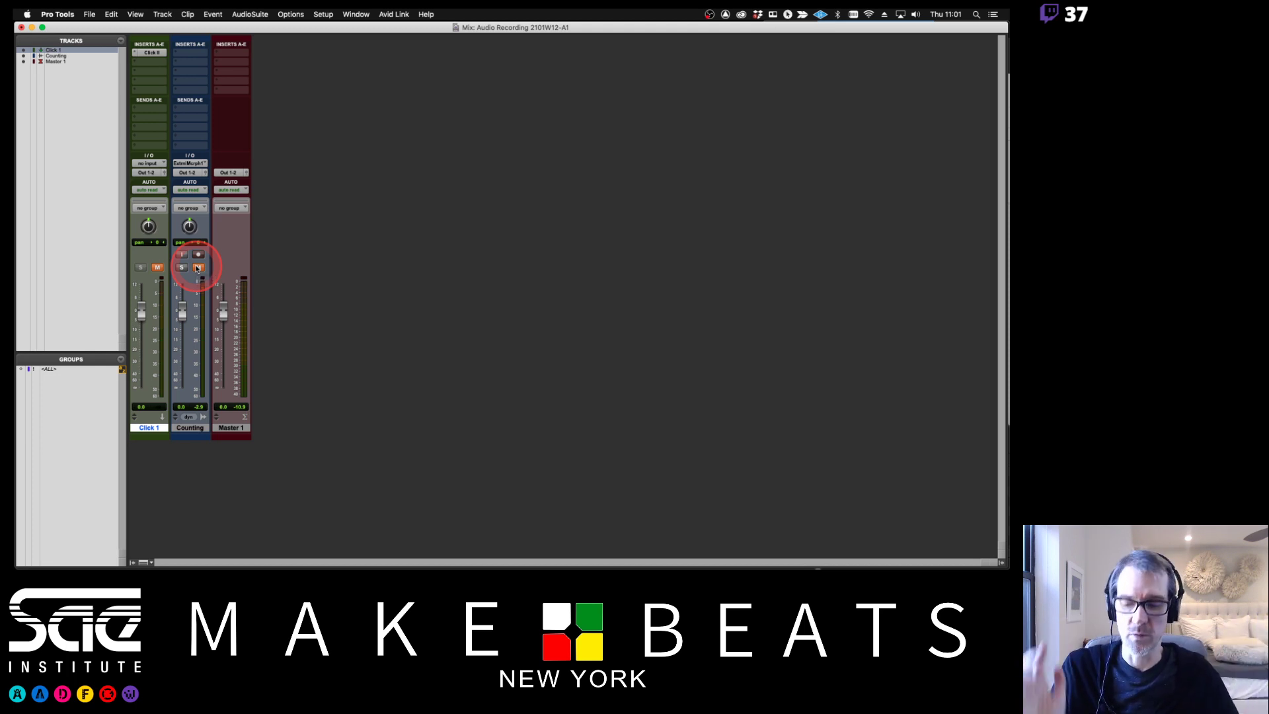
# Step: Review the monitoring and record-enable notes in Preview, moving their window aside, and record-enable the Counting track in the Pro Tools Mix window
pyautogui.press('super+Tab')
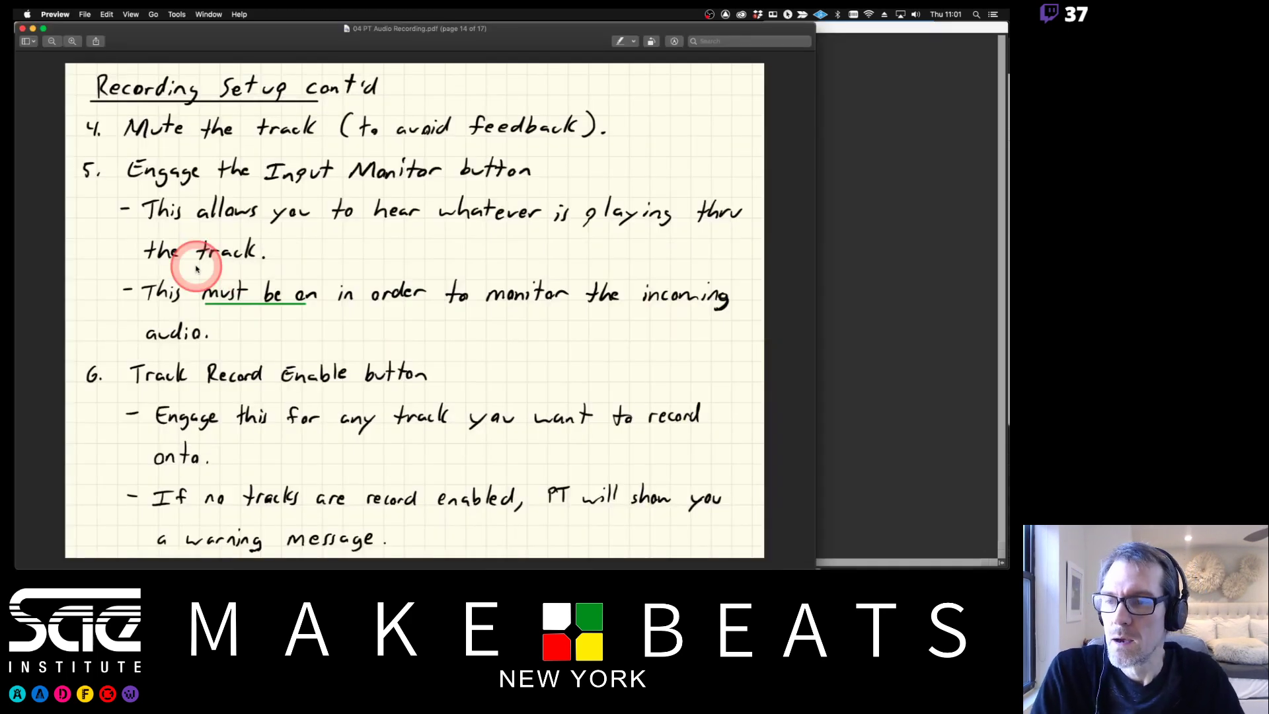
pyautogui.moveTo(263, 34); pyautogui.dragTo(482, 12)
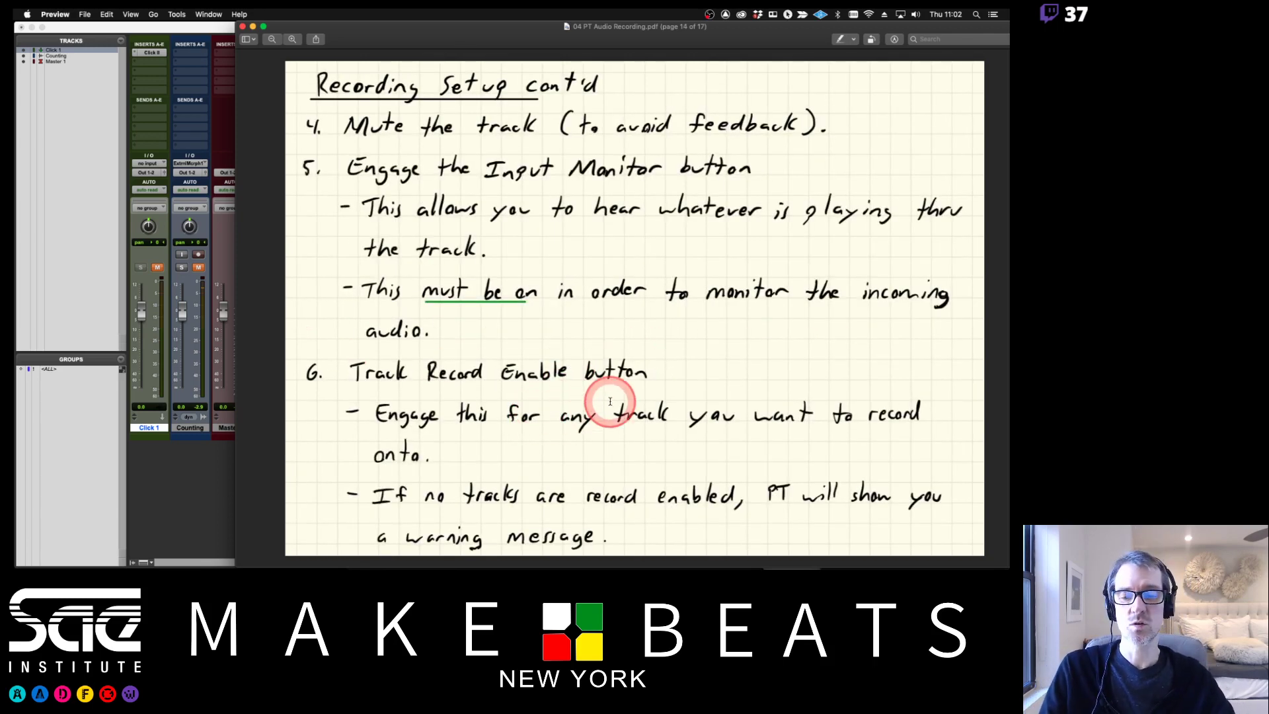
pyautogui.click(222, 114)
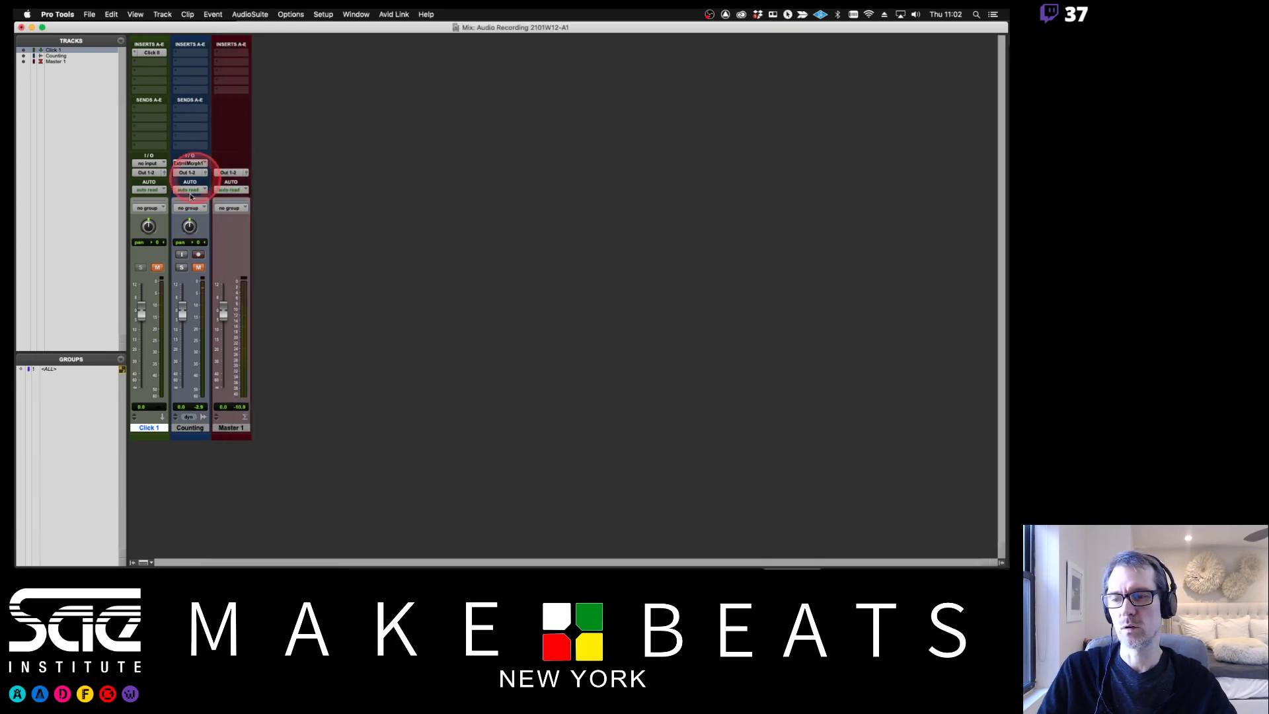
pyautogui.click(197, 255)
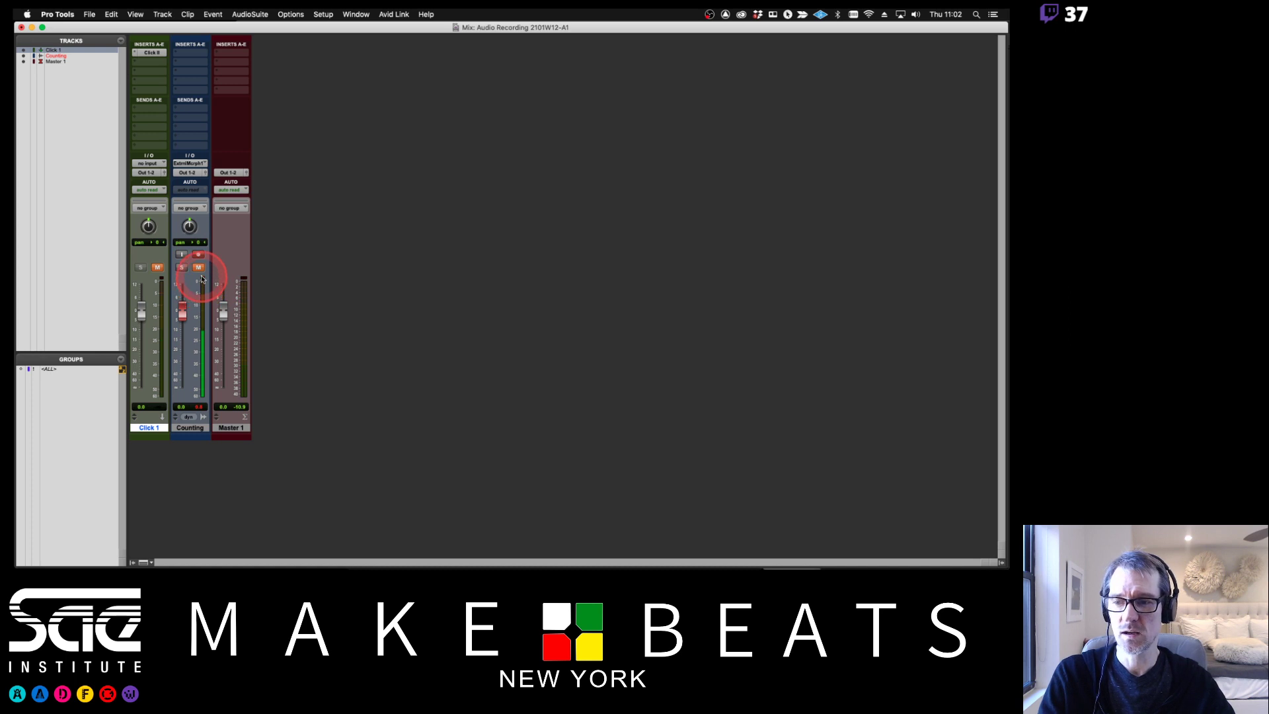
pyautogui.click(179, 266)
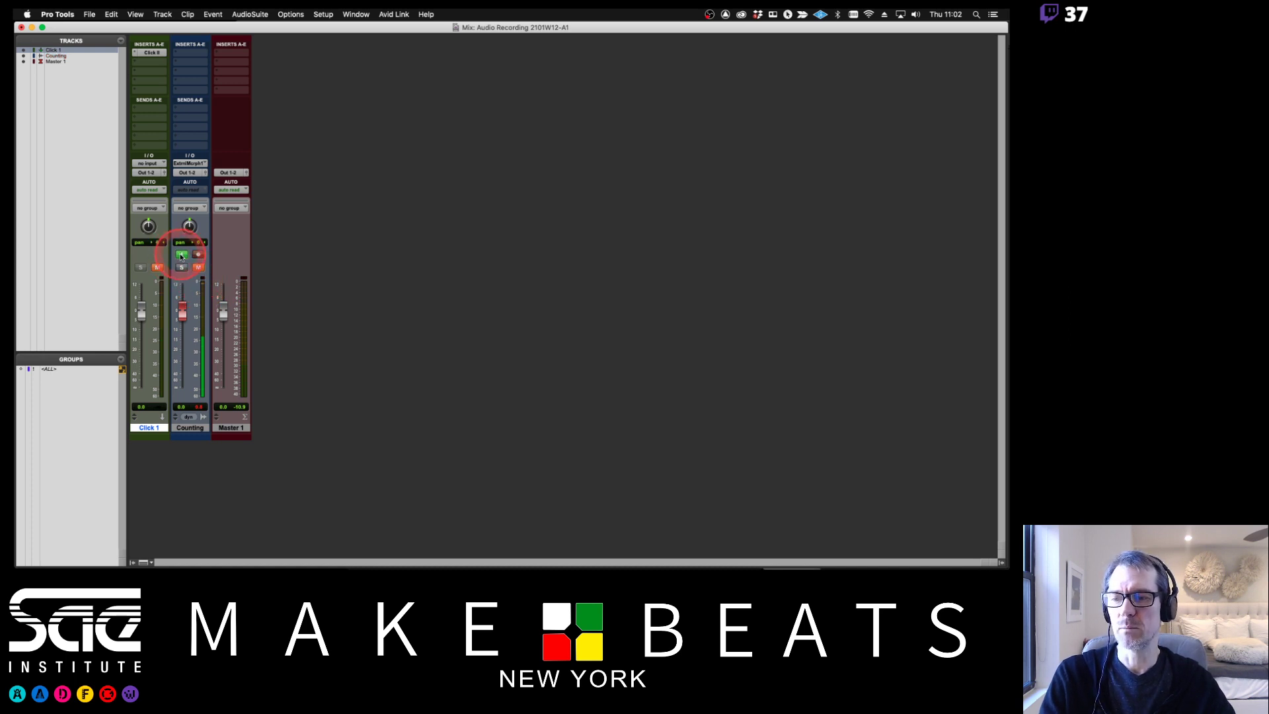
# Step: Look through the session options, including the Solo Mode choices, without changing any setting
pyautogui.click(289, 14)
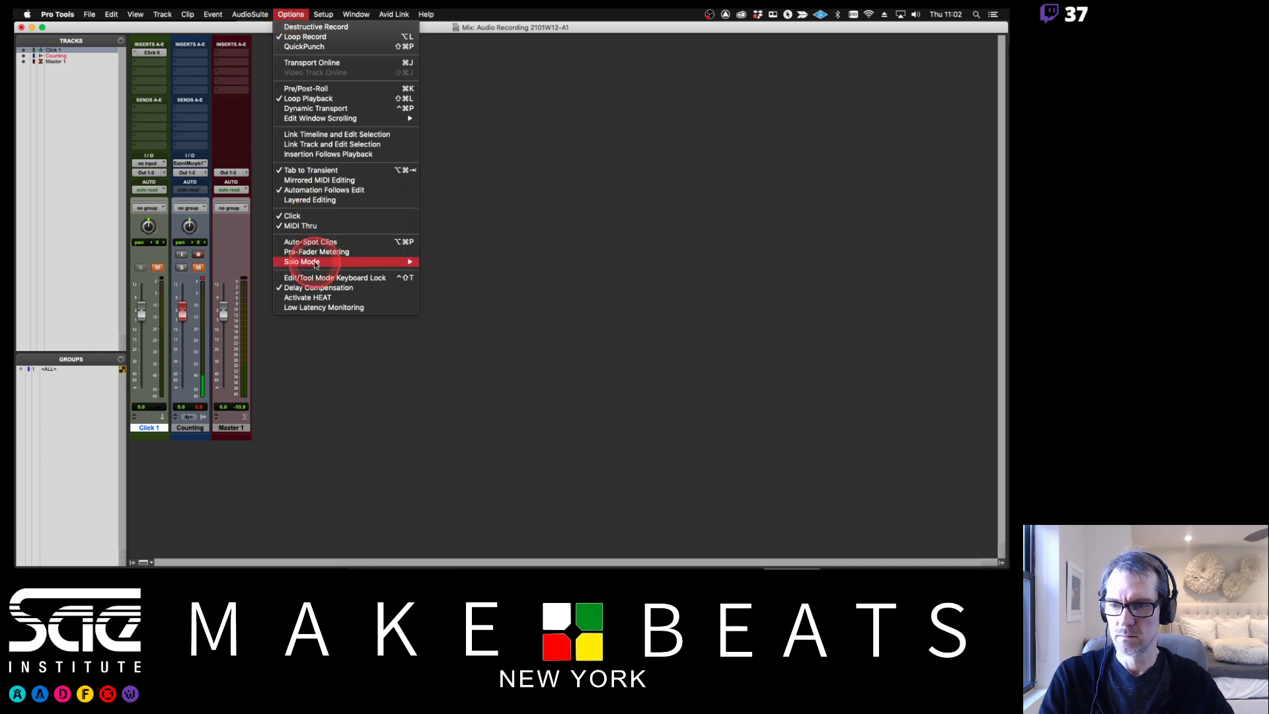
pyautogui.click(315, 263)
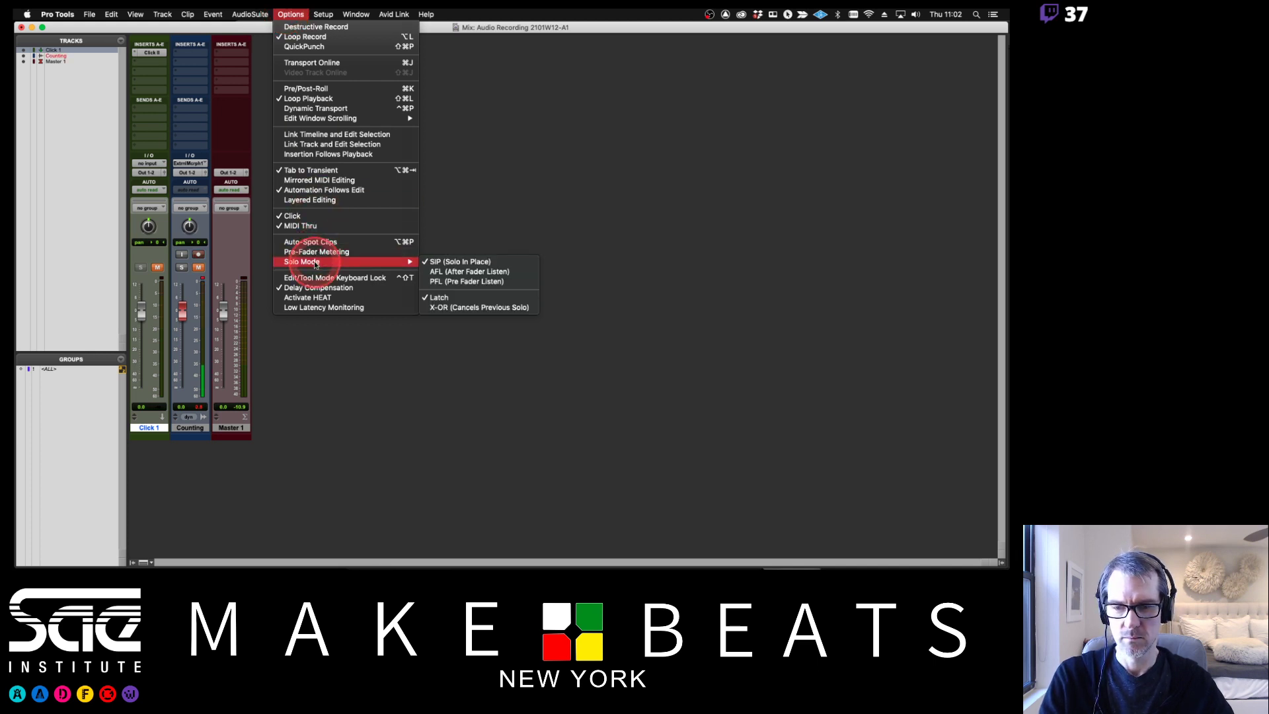
pyautogui.click(452, 236)
pyautogui.click(202, 276)
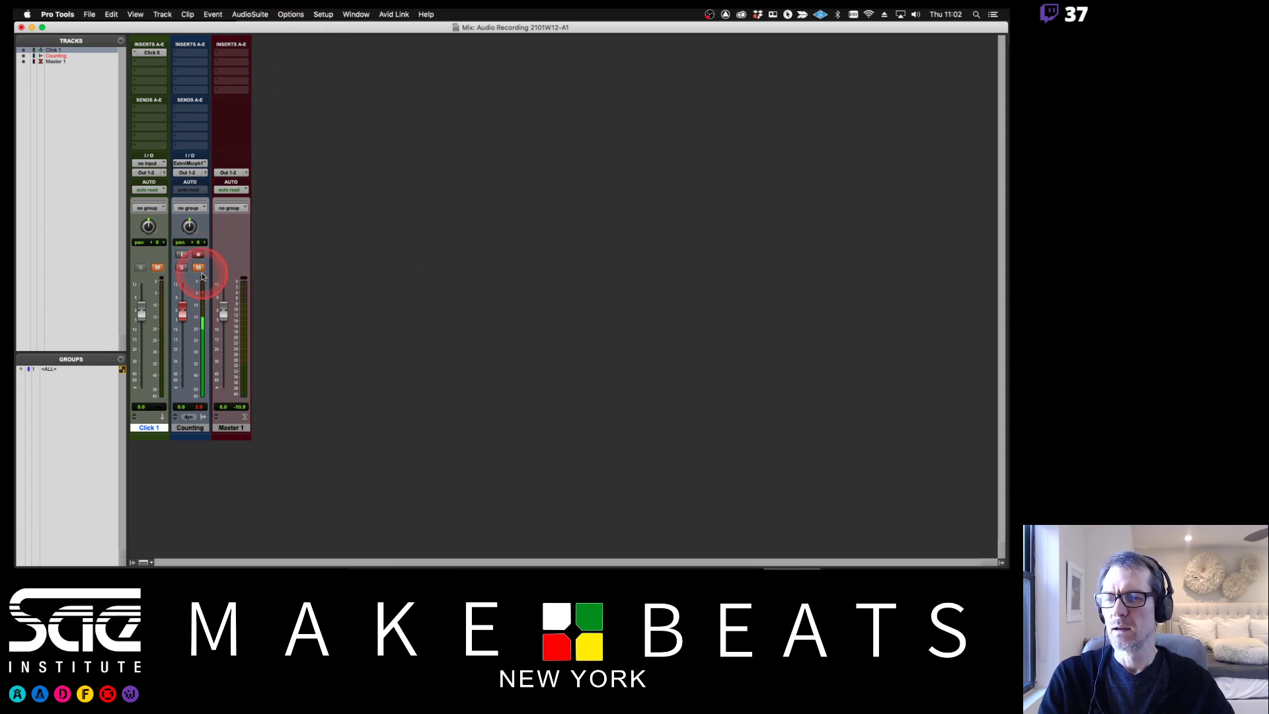
# Step: Engage input monitoring on the record-enabled Counting track and disengage it again
pyautogui.click(198, 254)
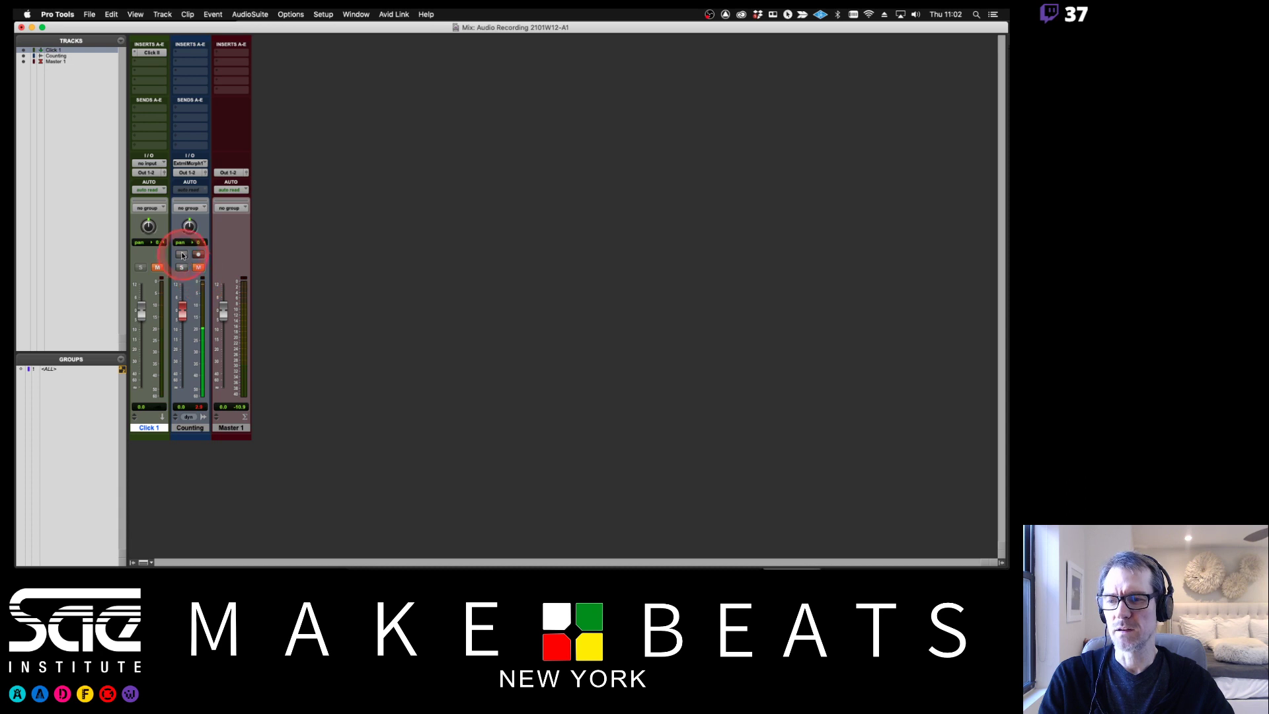
pyautogui.click(182, 254)
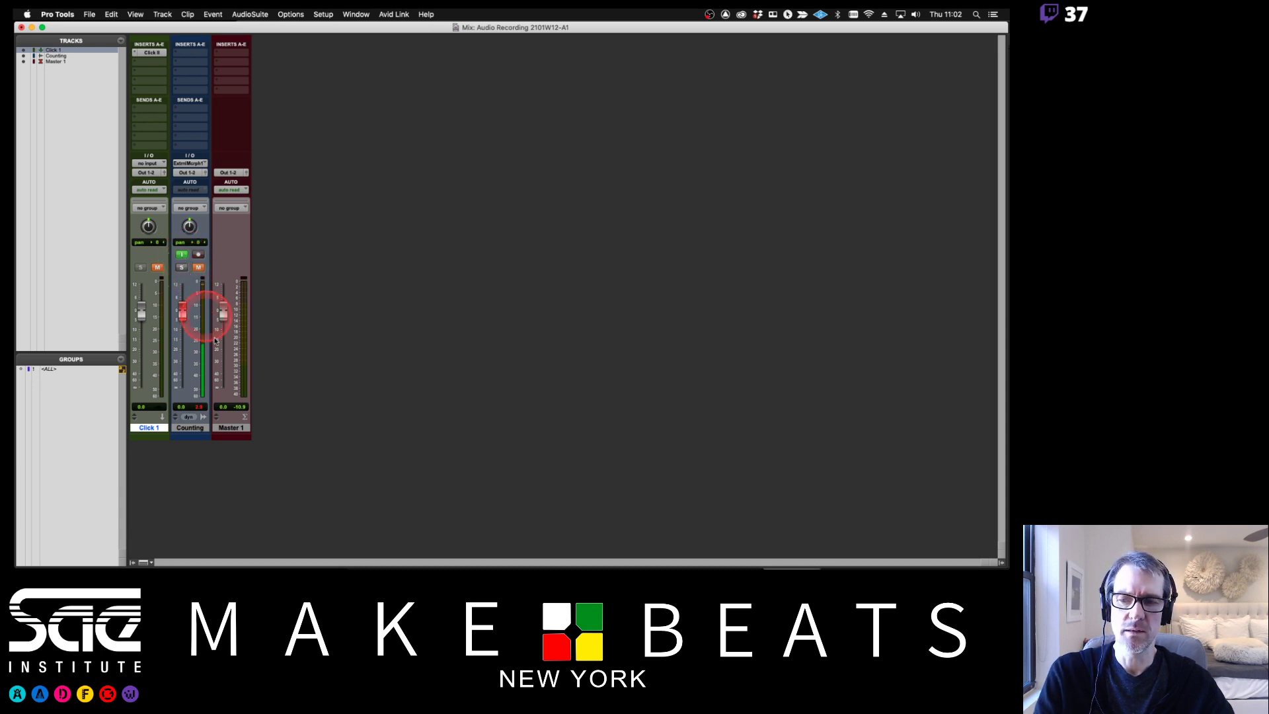
pyautogui.click(182, 255)
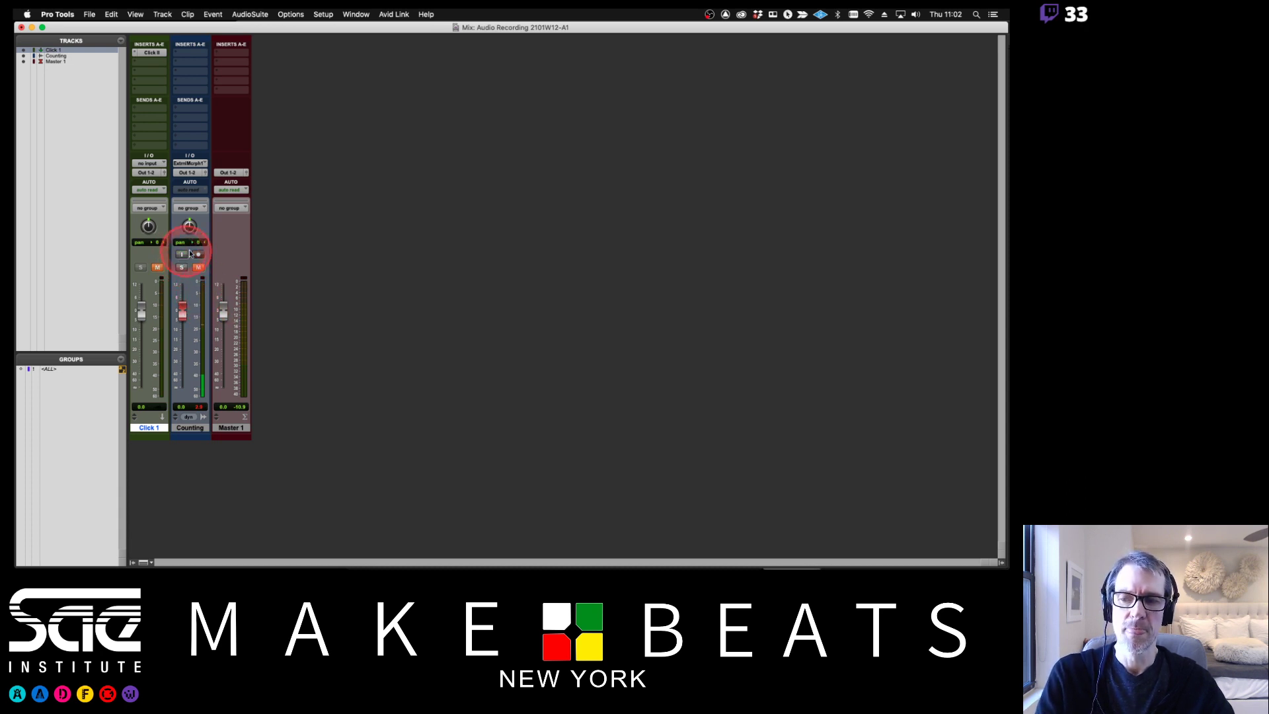
# Step: Look ahead in the Preview notes to Loop Record and return to the Recording Setup cont'd page
pyautogui.press('super+Tab')
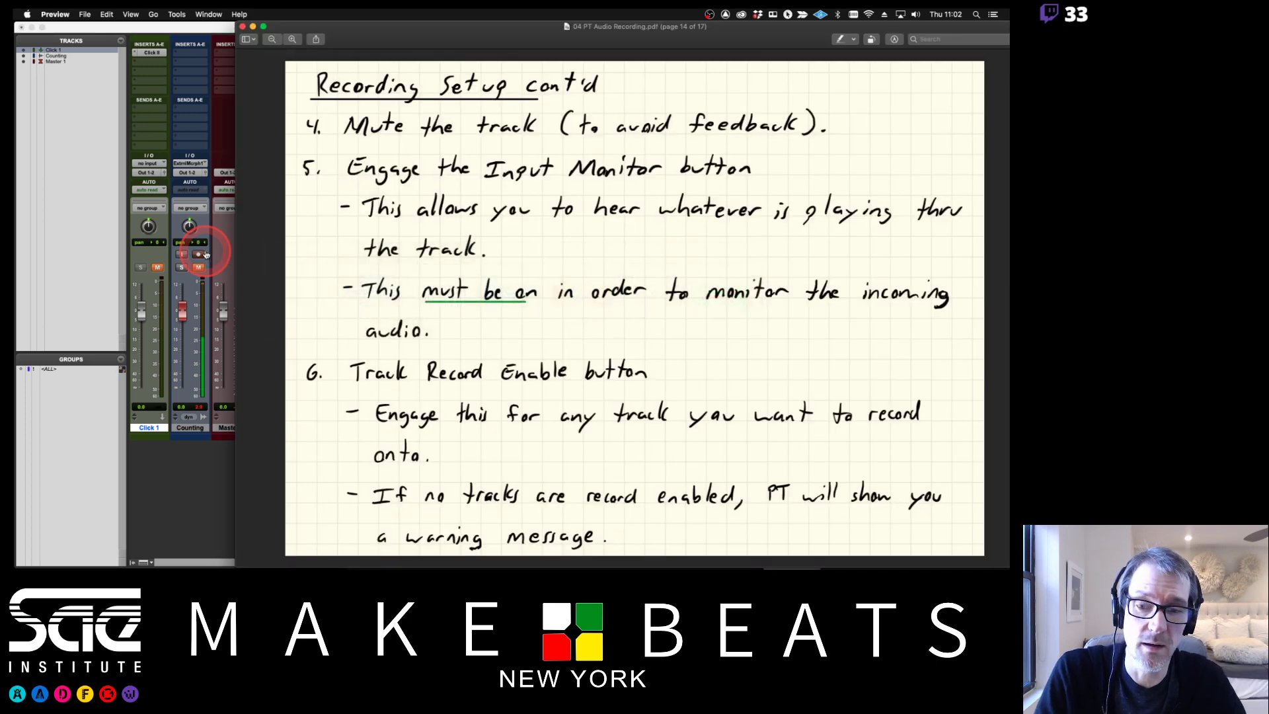
pyautogui.press('Right')
pyautogui.press('Right')
pyautogui.press('Right')
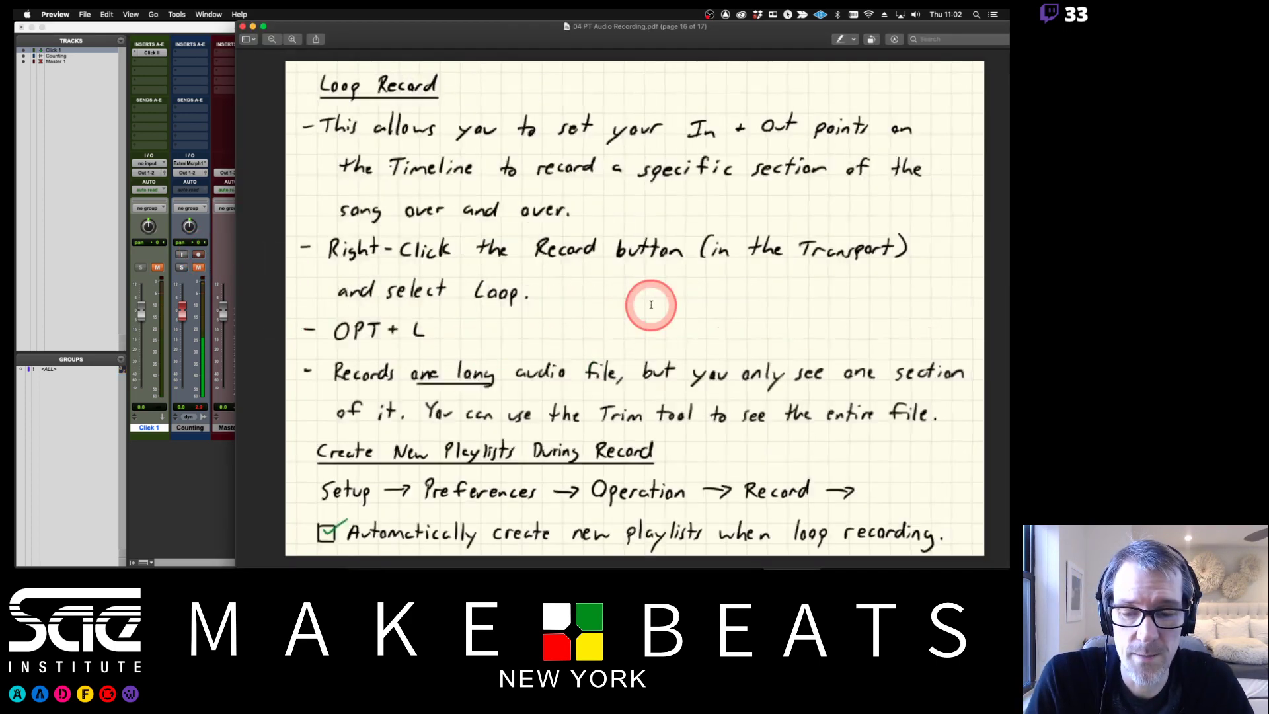
pyautogui.press('Left')
pyautogui.press('Left')
pyautogui.press('Left')
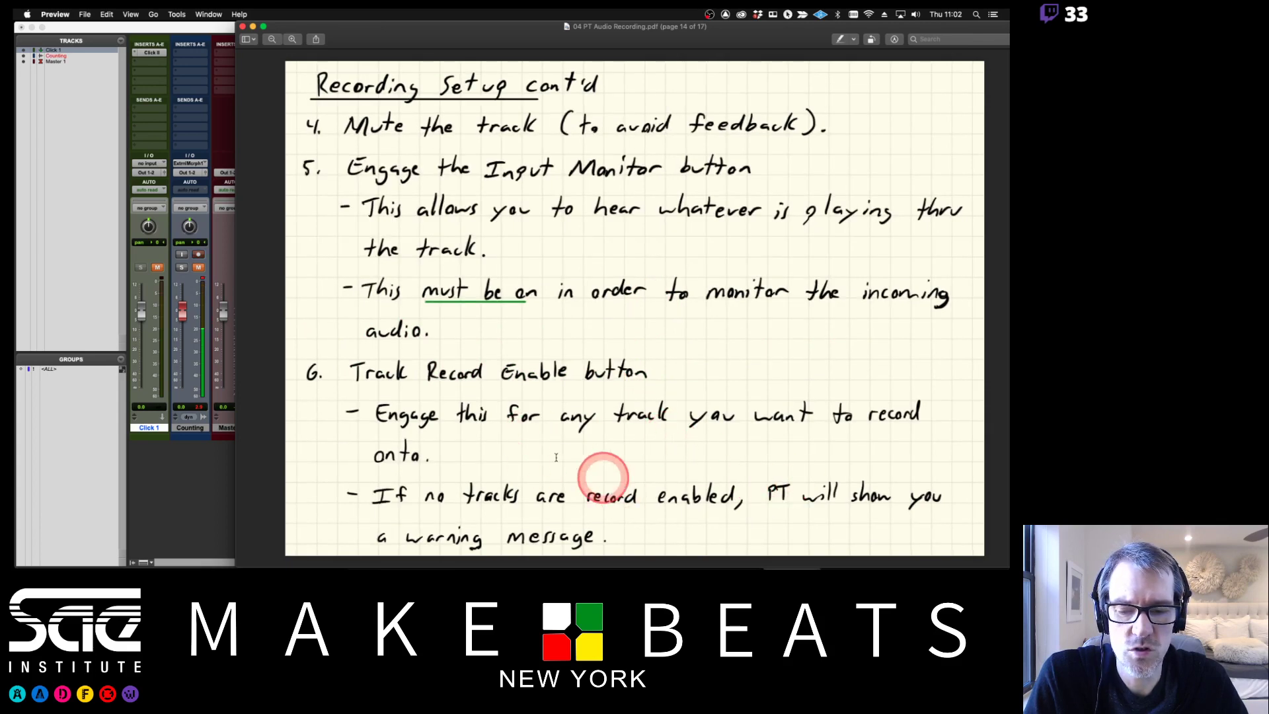
# Step: Try to record in the Pro Tools Edit window with no track armed, dismiss the warning and record-enable the Counting track
pyautogui.click(194, 285)
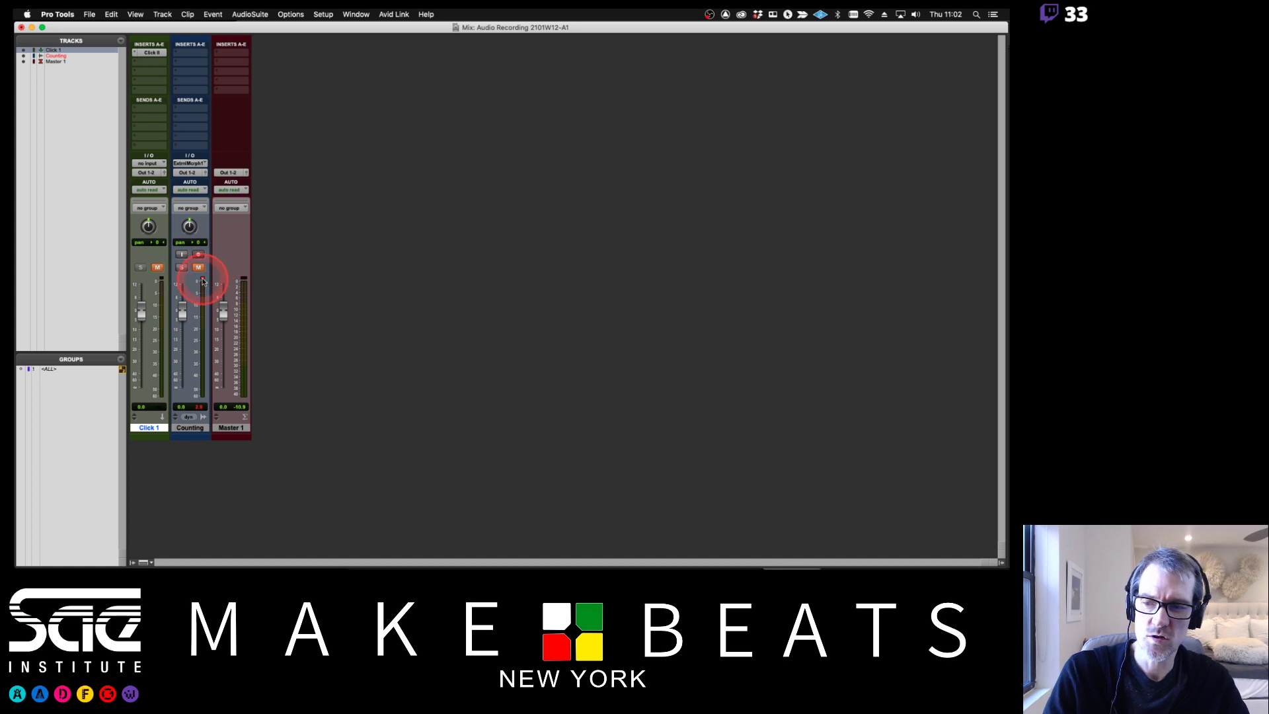
pyautogui.press('super+equal')
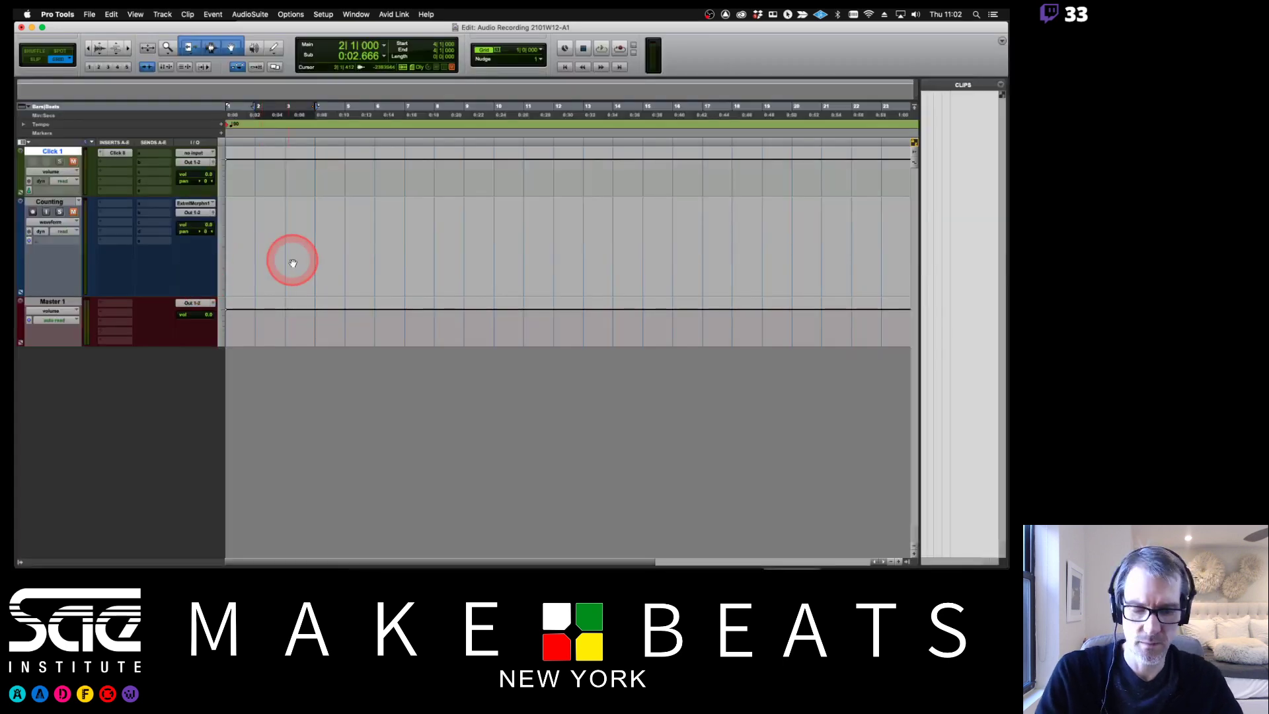
pyautogui.press('super+space')
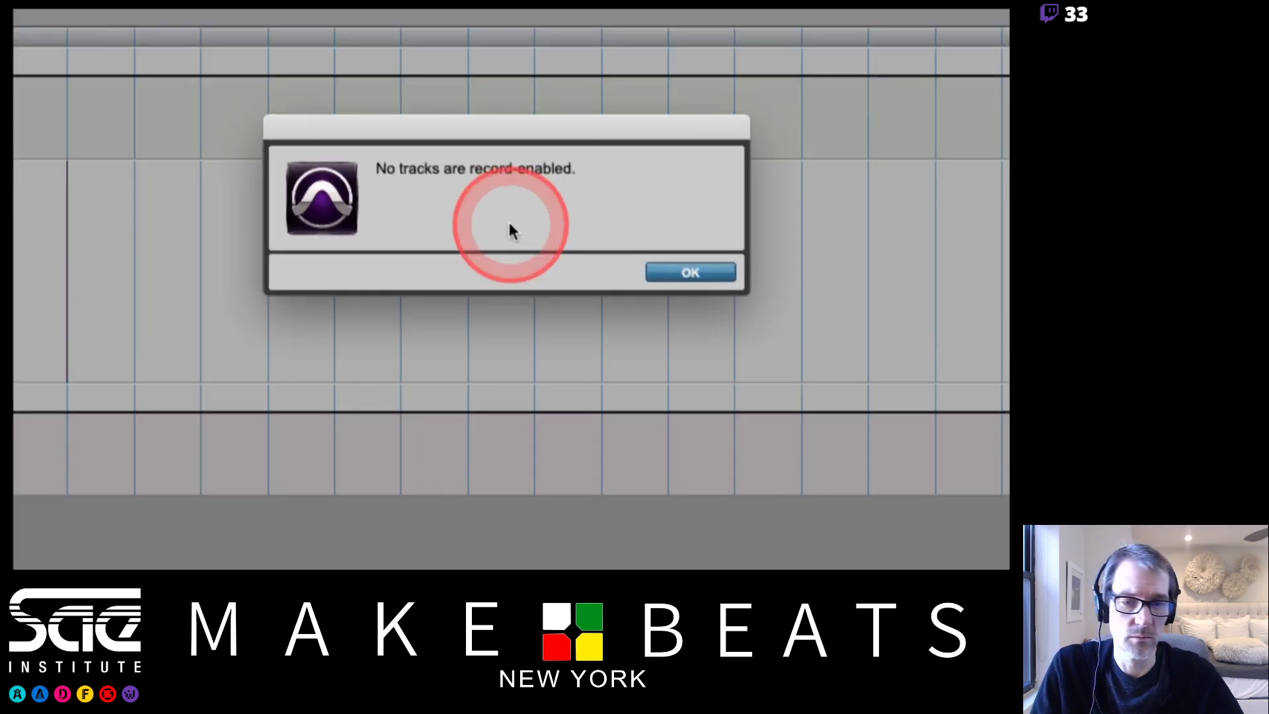
pyautogui.press('Return')
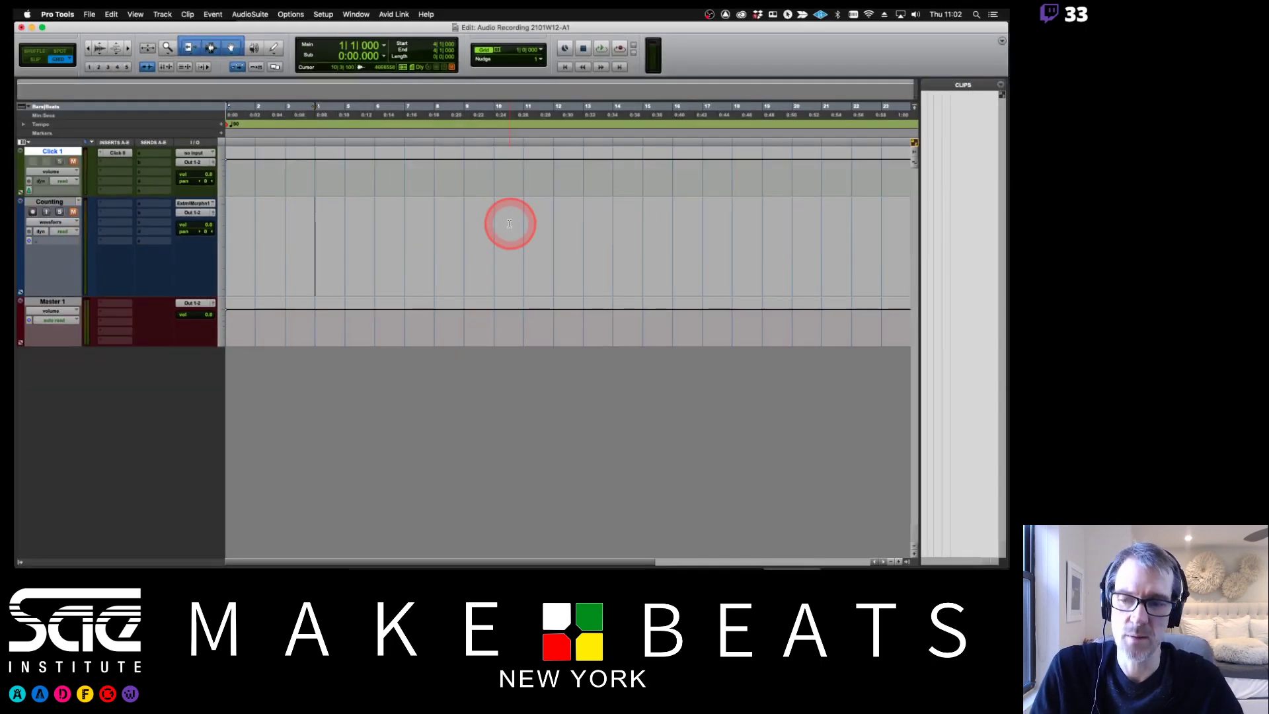
pyautogui.click(32, 212)
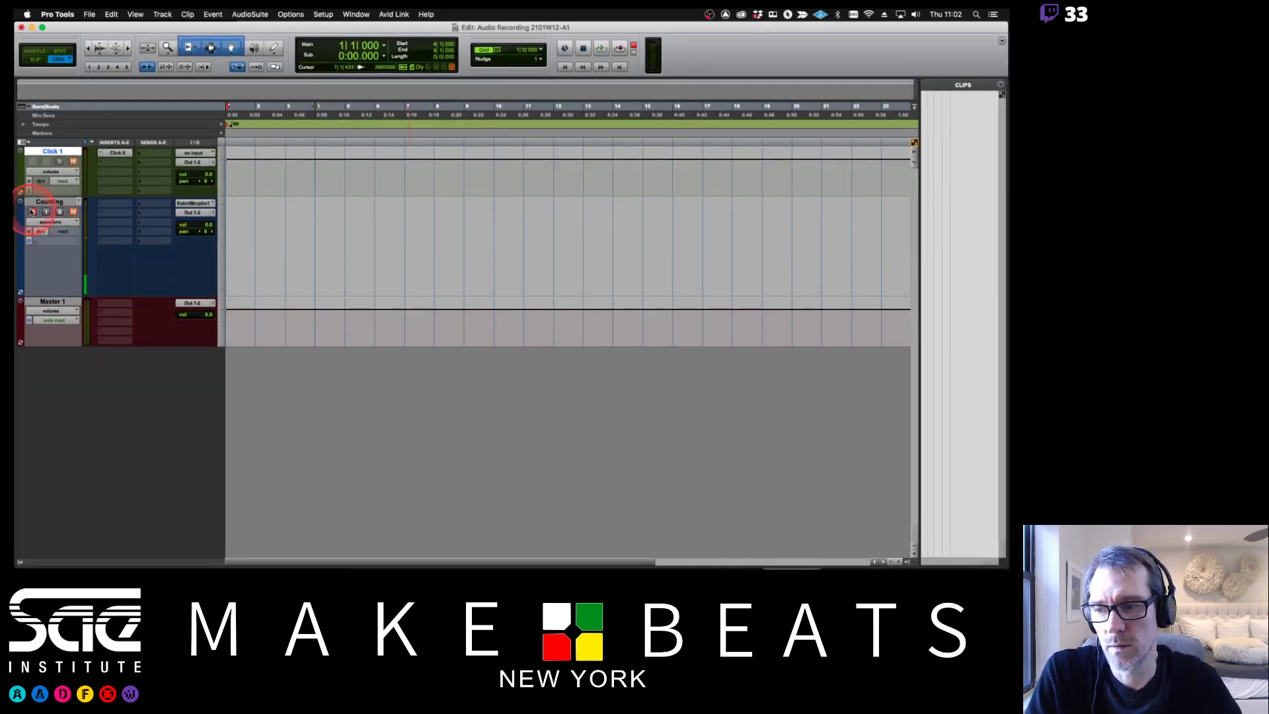
# Step: Advance the Preview notes to Level Setting and delete the stray check mark above the first bullet
pyautogui.press('super+Tab')
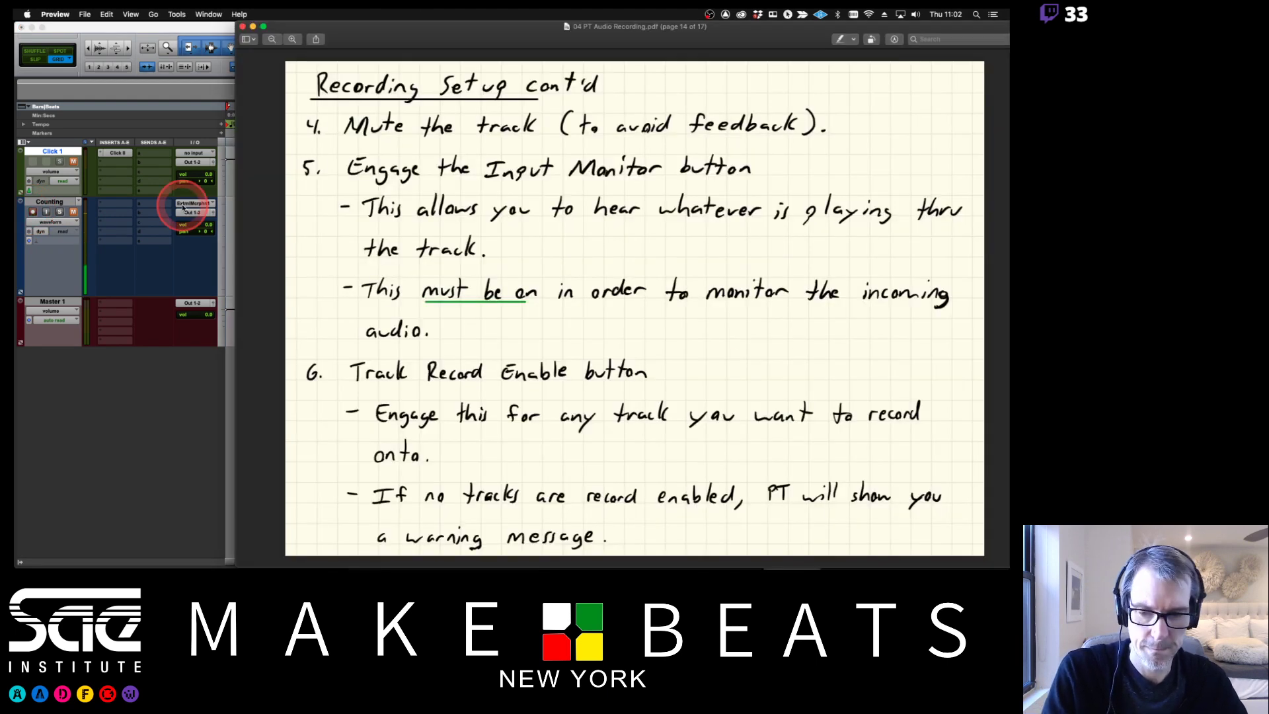
pyautogui.press('Right')
pyautogui.click(367, 84)
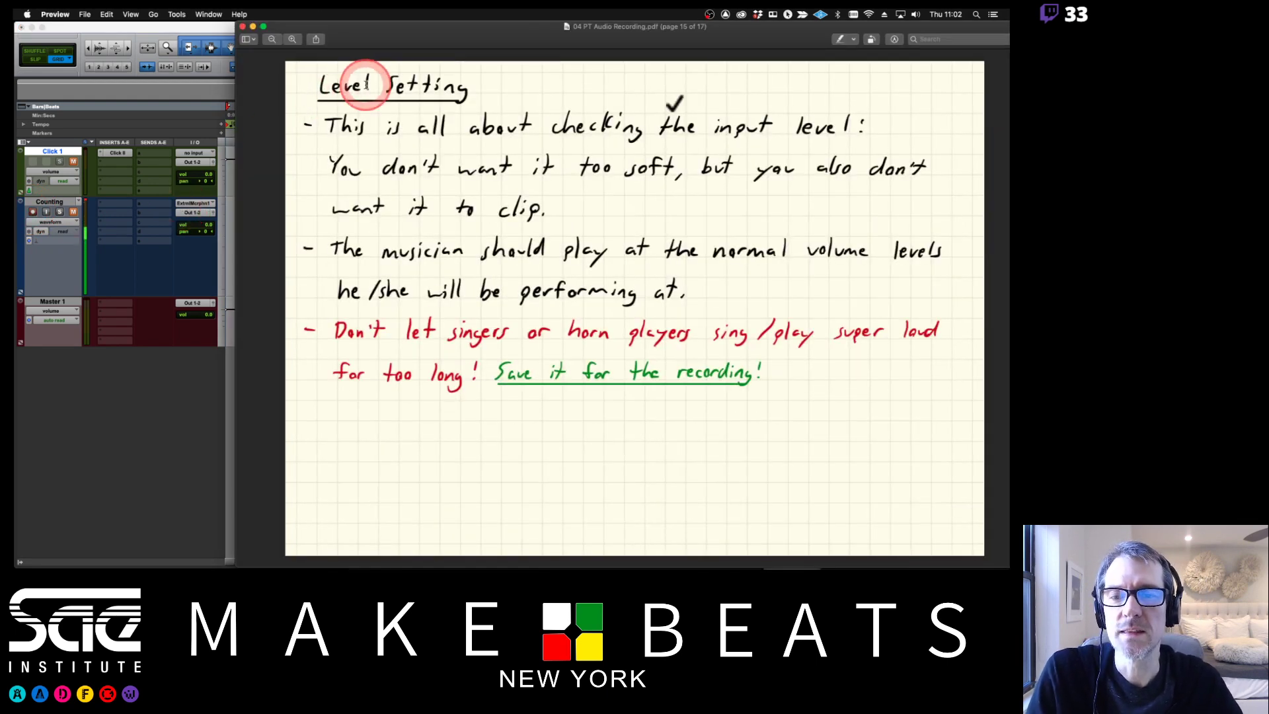
pyautogui.click(673, 104)
pyautogui.press('BackSpace')
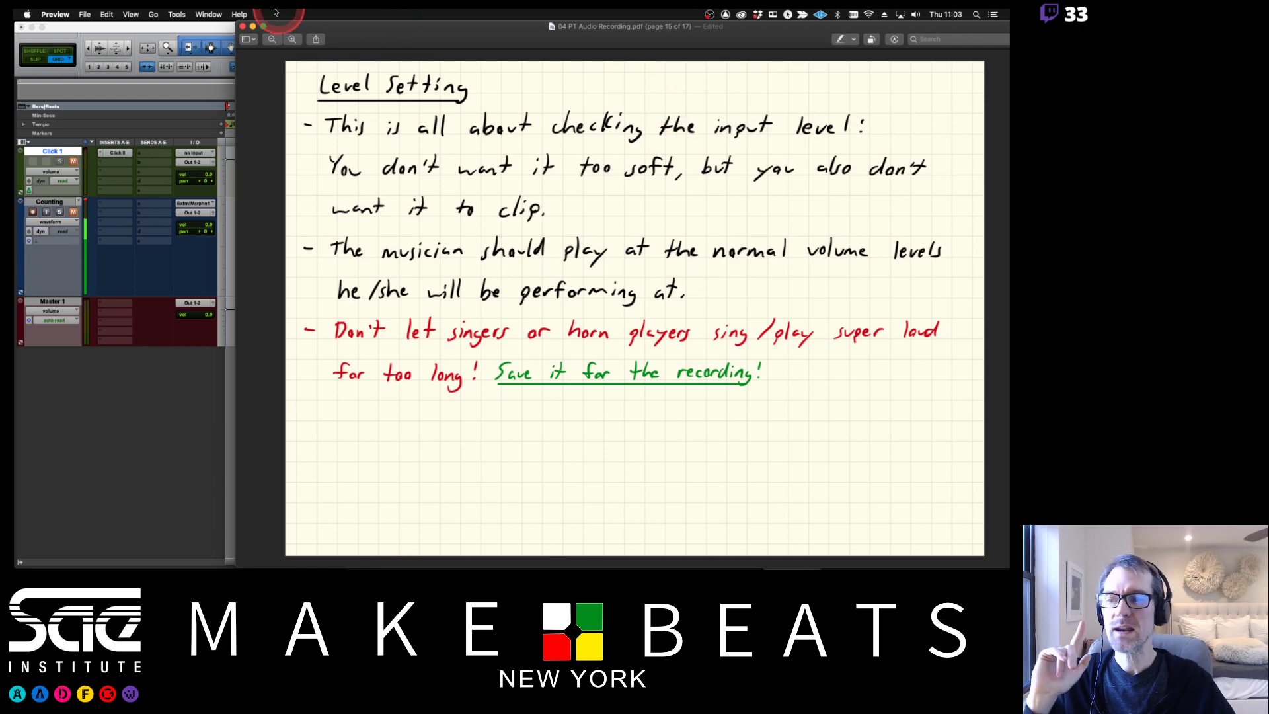
# Step: Return to Pro Tools, clear the Counting track's clip indicator and unmute the track with record enable on
pyautogui.click(86, 180)
pyautogui.click(85, 202)
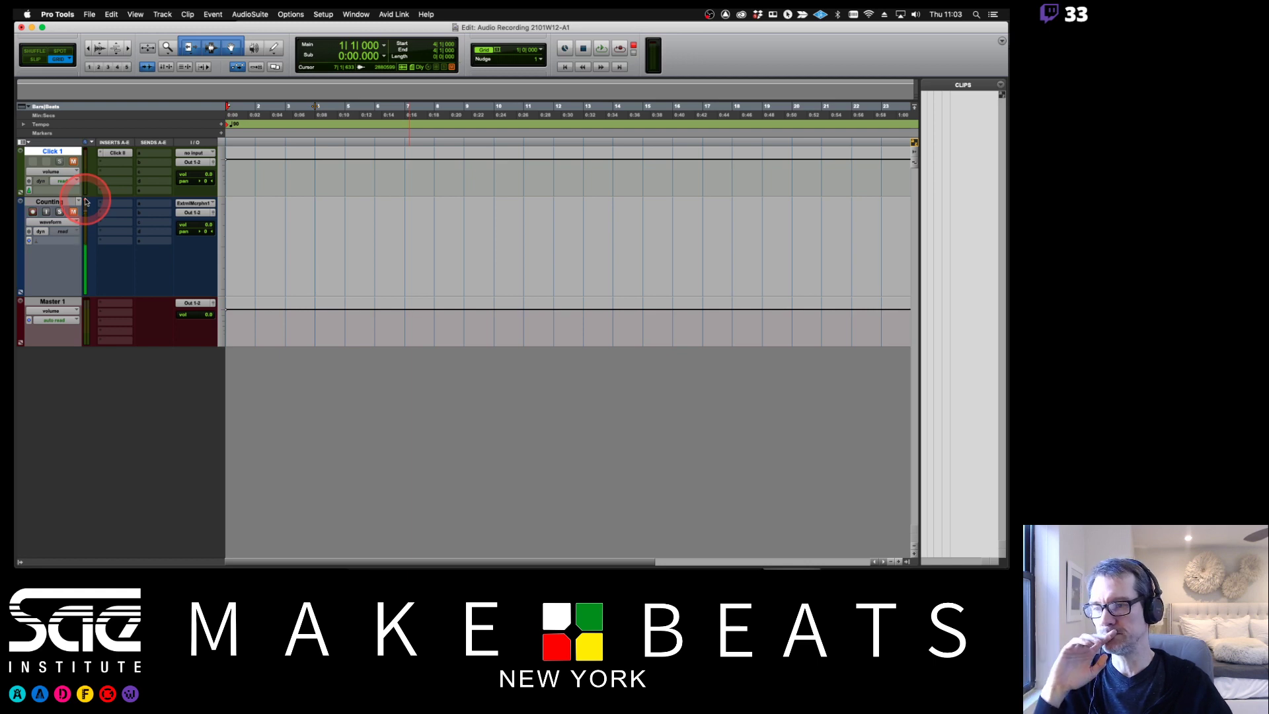
pyautogui.click(33, 212)
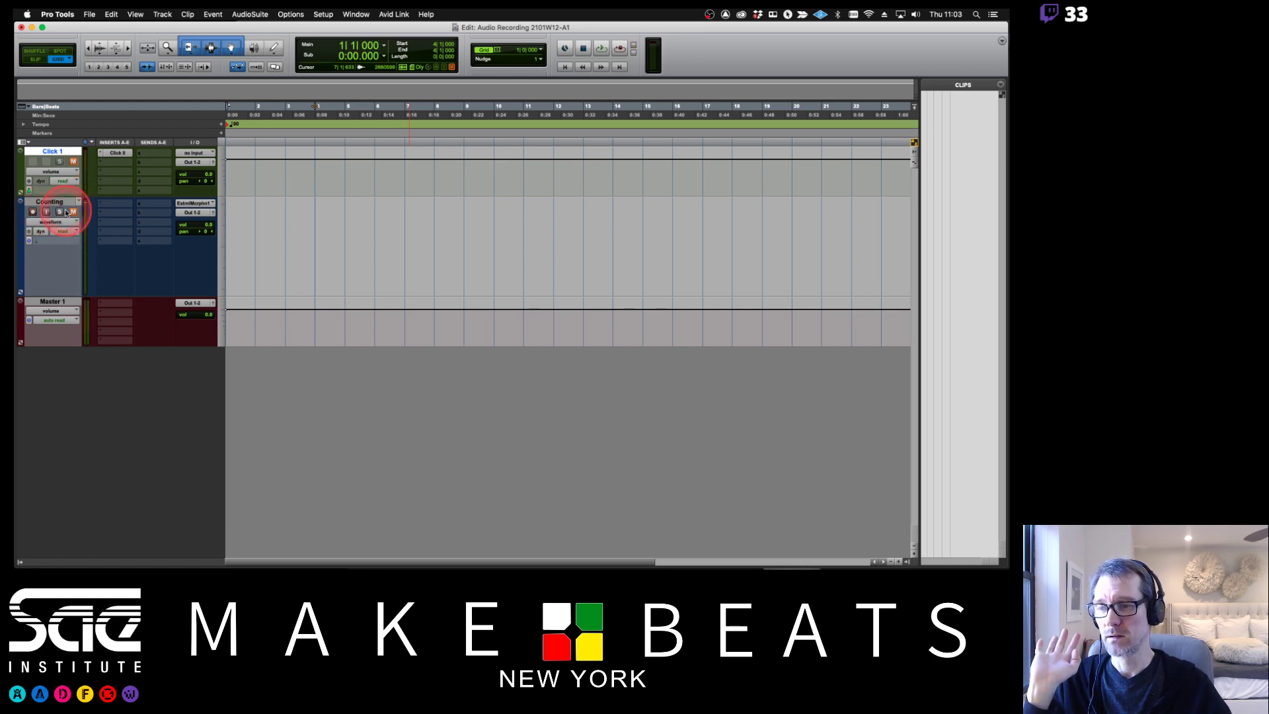
pyautogui.click(72, 212)
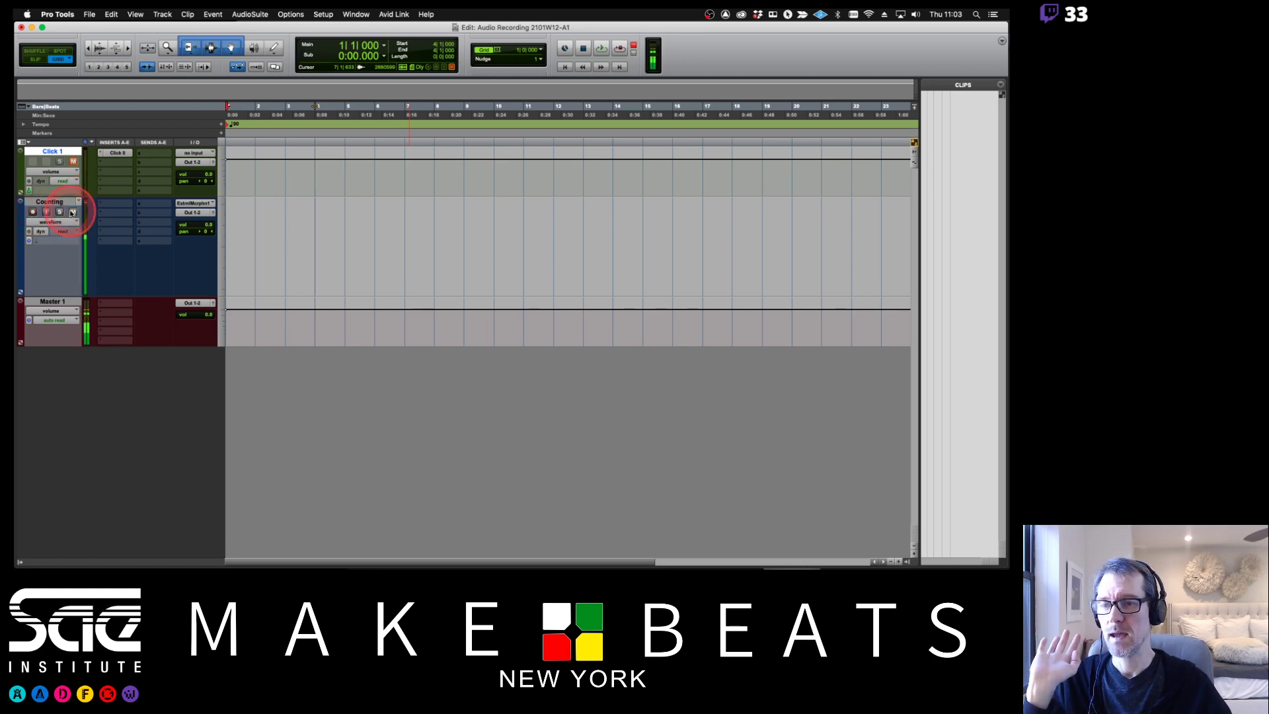
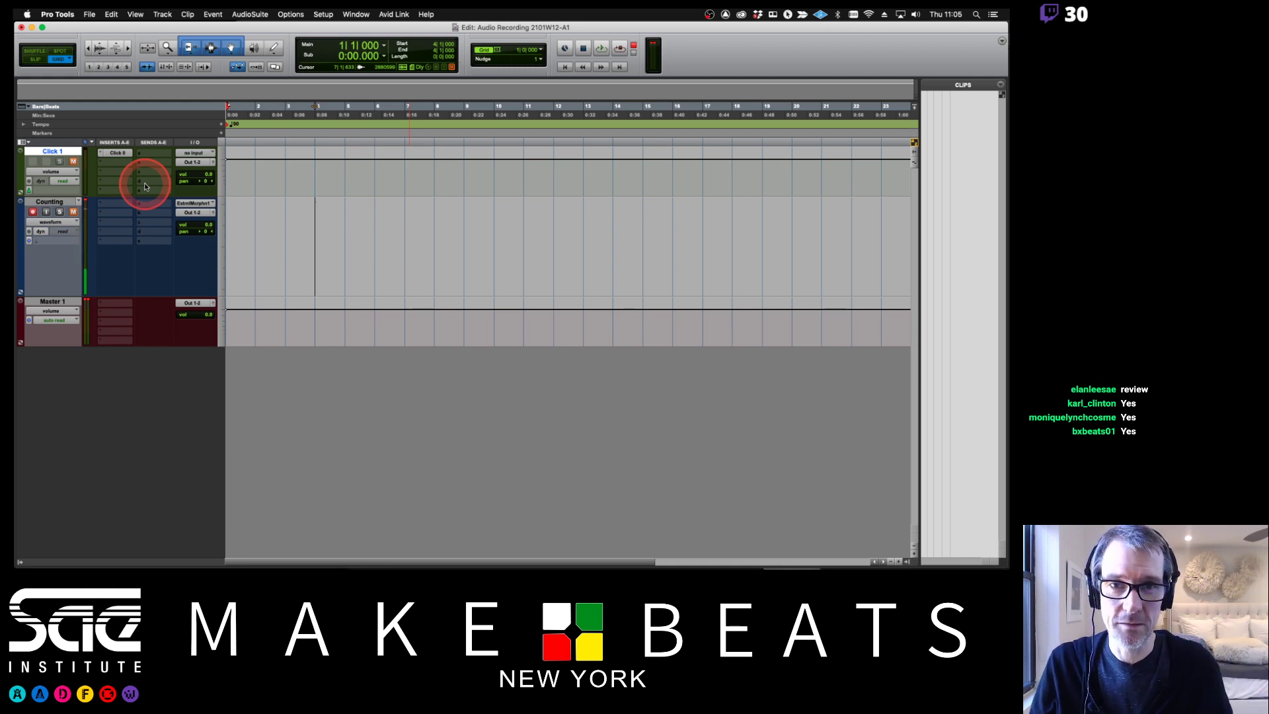
# Step: Review the Level Setting notes in Preview, glance ahead at the Loop Record page and return to Pro Tools
pyautogui.press('super+Tab')
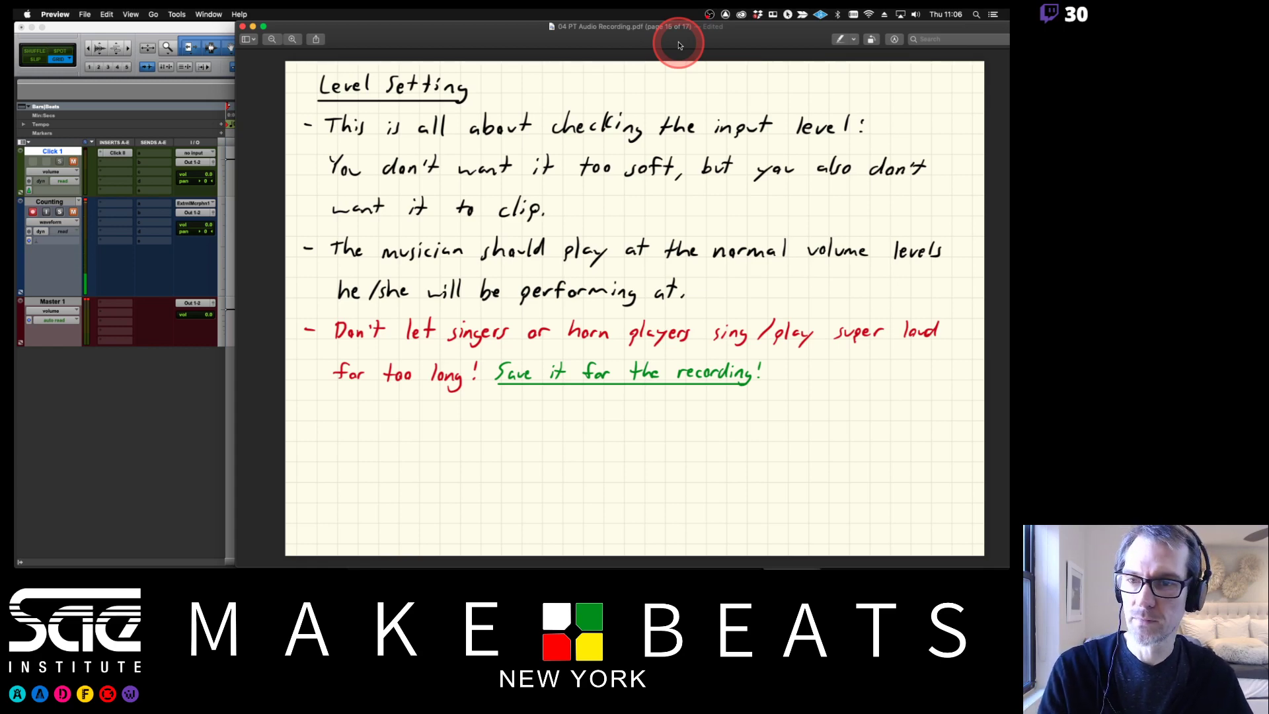
pyautogui.press('Down')
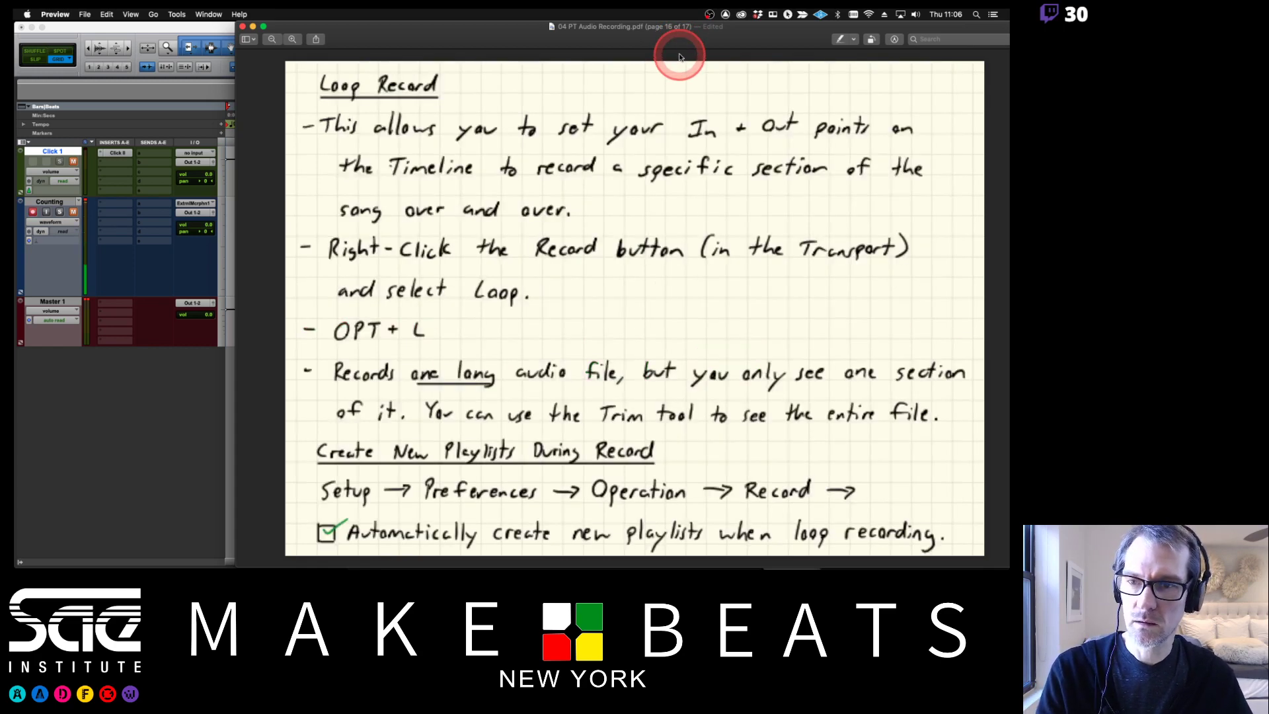
pyautogui.press('Up')
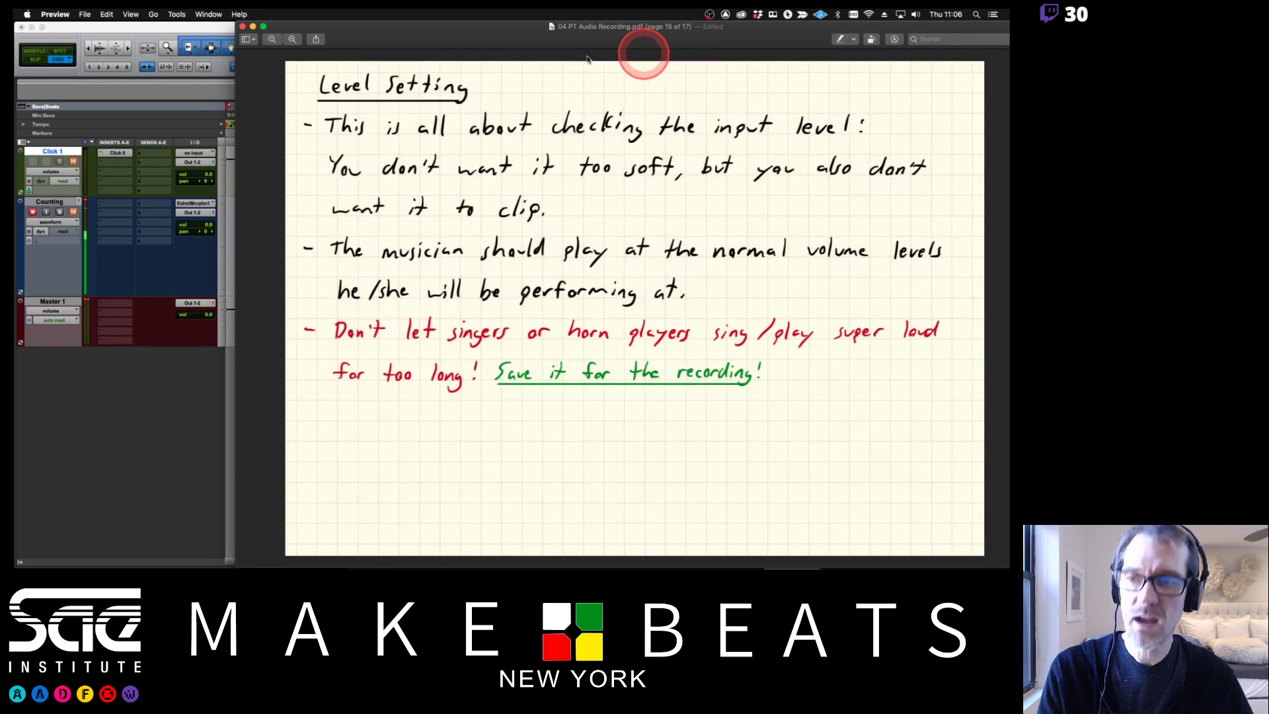
pyautogui.click(222, 31)
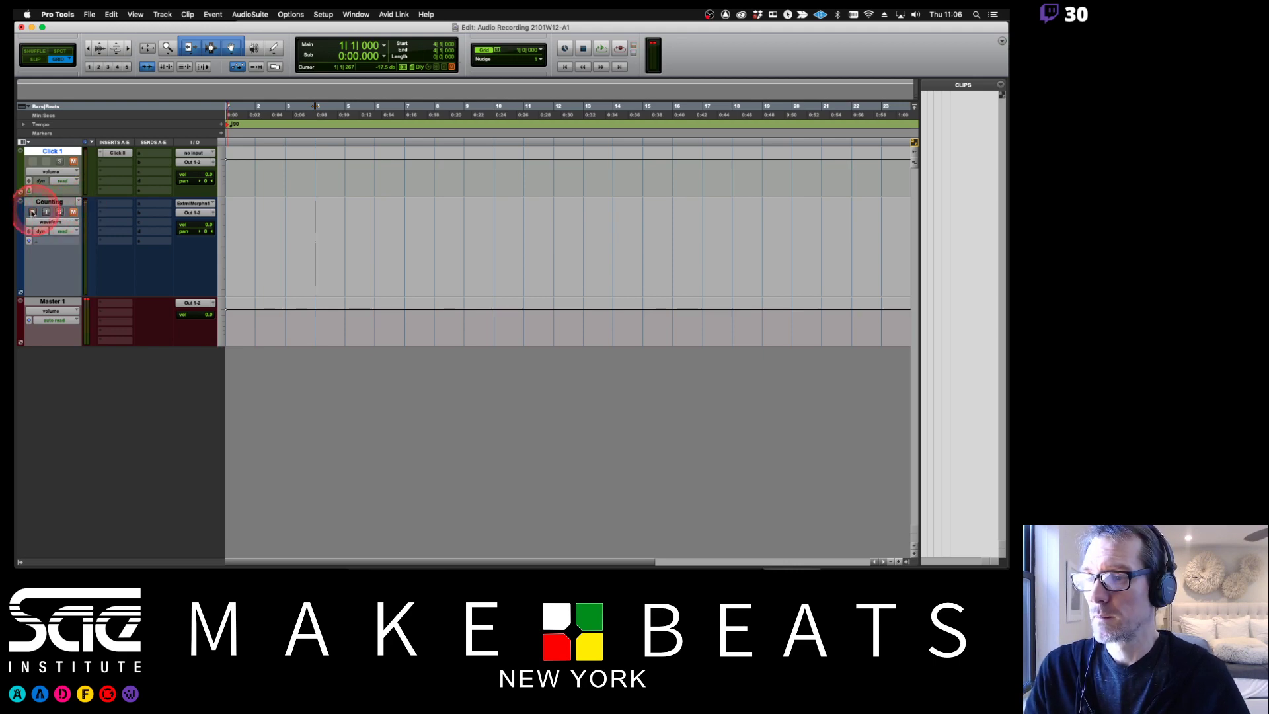
# Step: Record-enable the Counting track, unmute Click 1 and record a take on Counting starting at bar 2
pyautogui.click(32, 212)
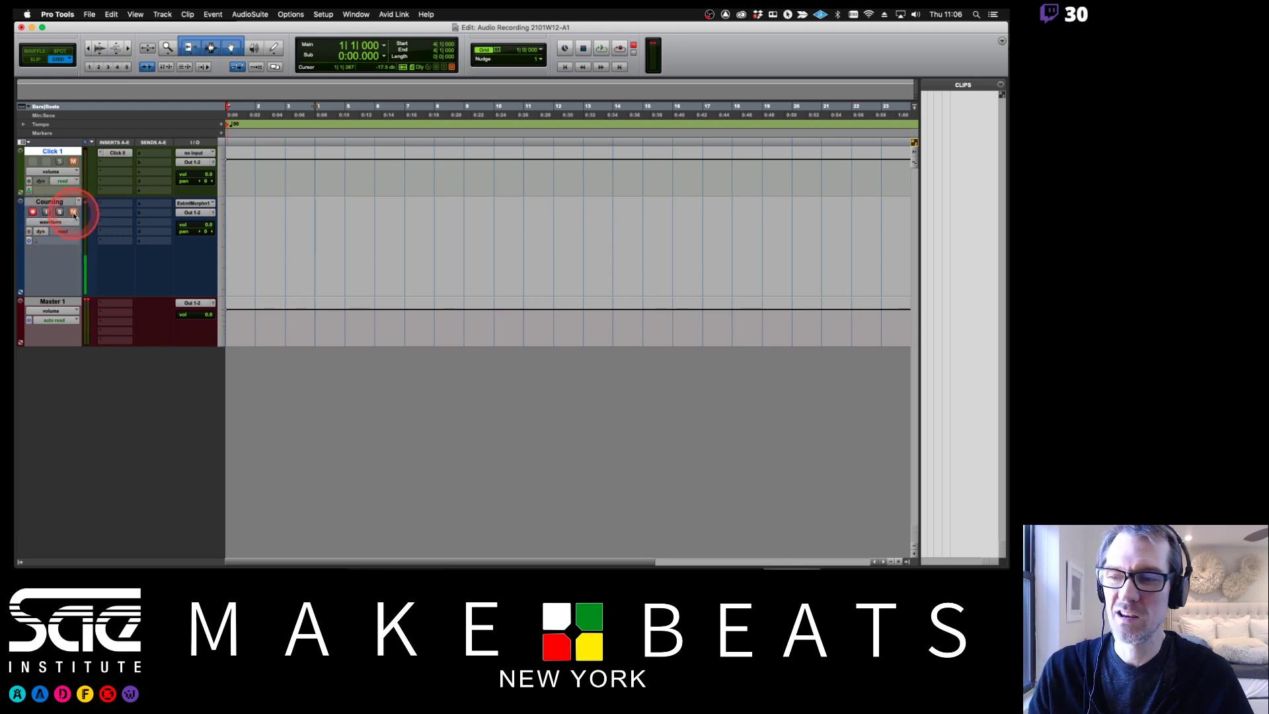
pyautogui.click(72, 162)
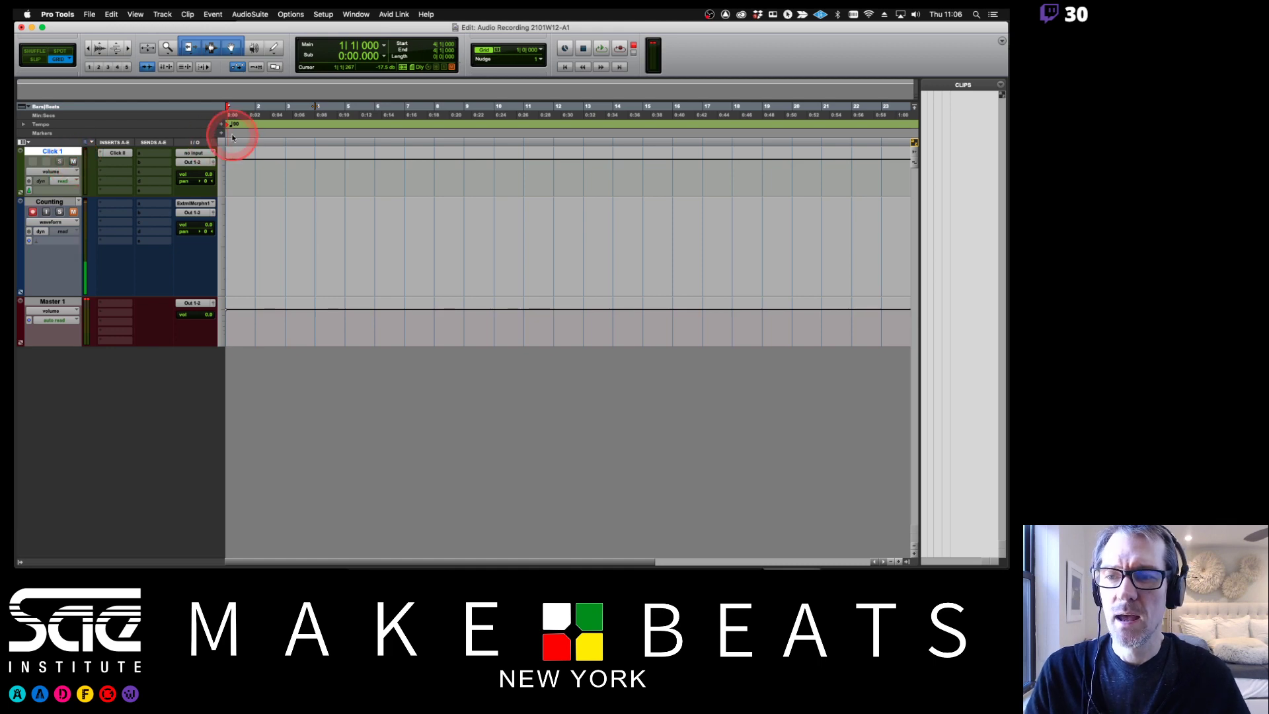
pyautogui.click(253, 114)
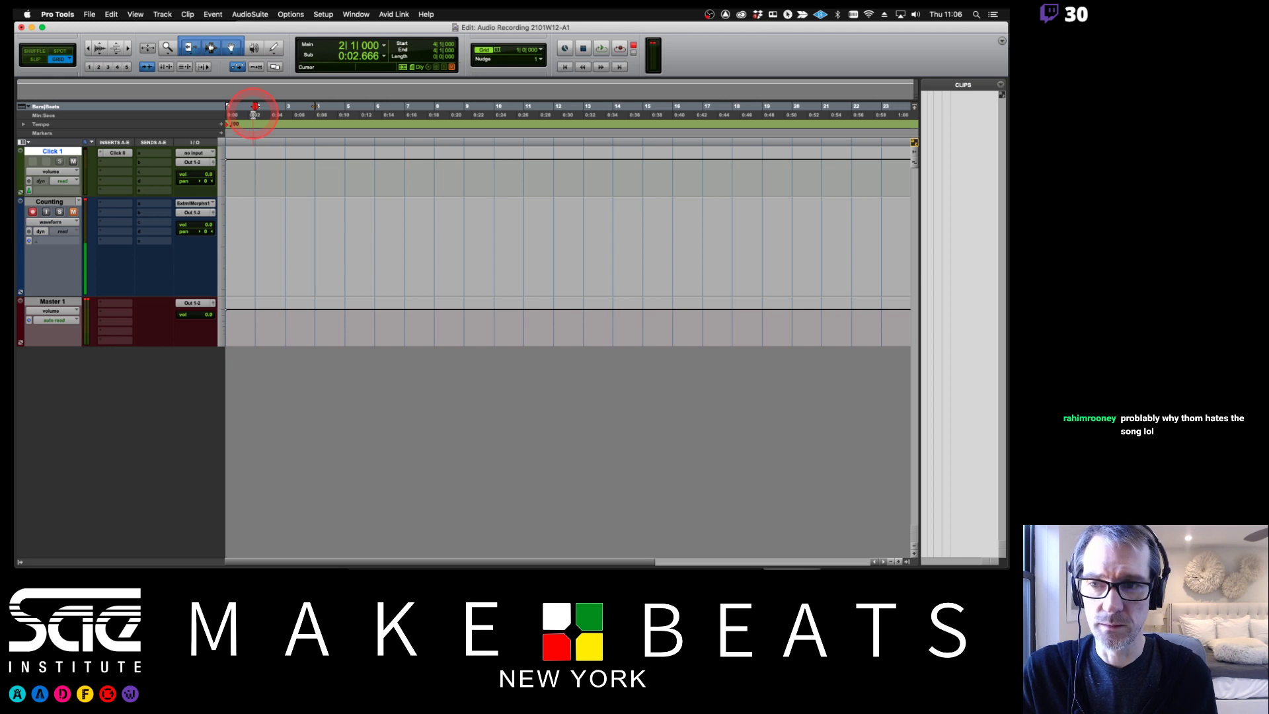
pyautogui.press('super+space')
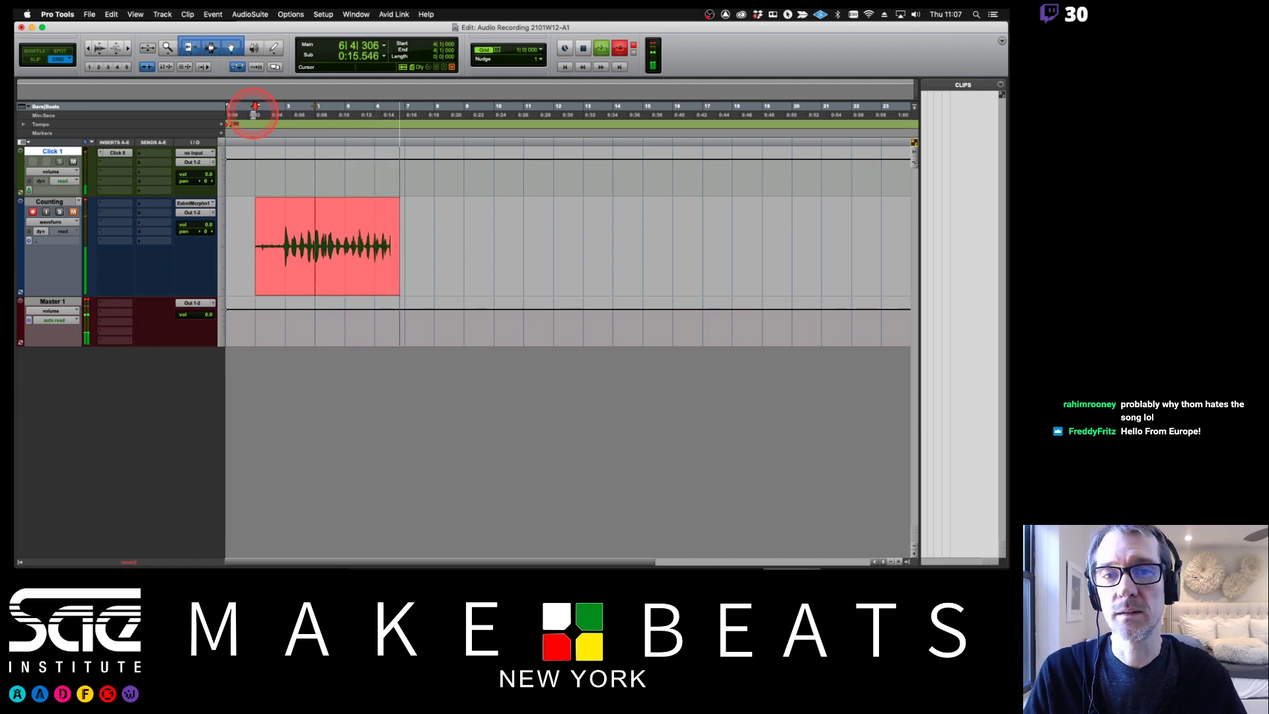
pyautogui.press('space')
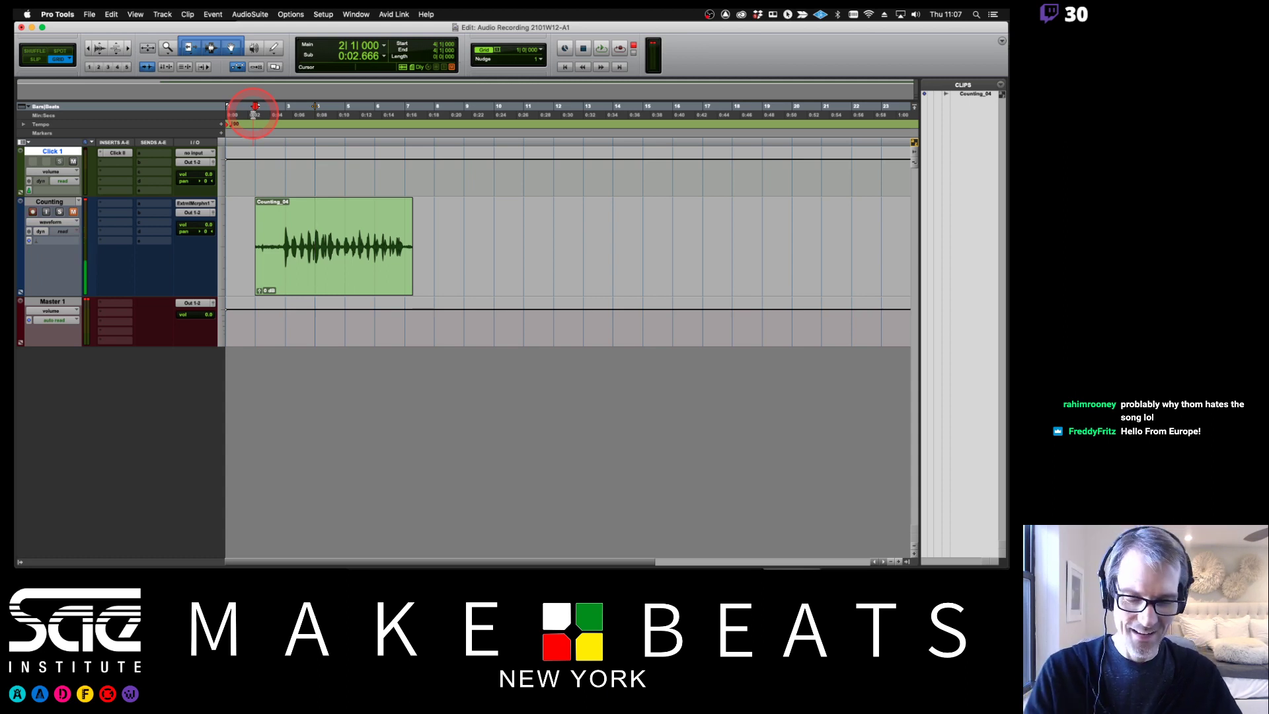
# Step: Delete the silence before the first count near bar 3 of the new clip, and disarm the Counting track
pyautogui.press('super+bracketright')
pyautogui.press('super+bracketright')
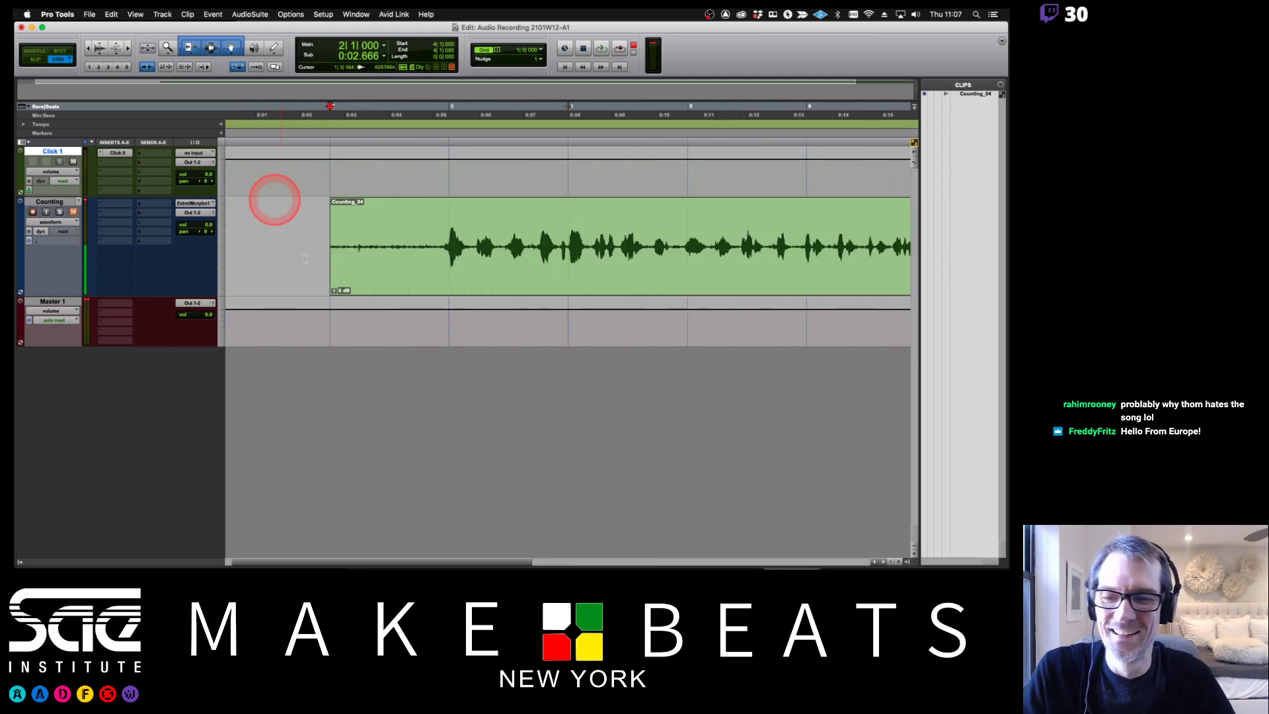
pyautogui.moveTo(331, 247); pyautogui.dragTo(450, 201)
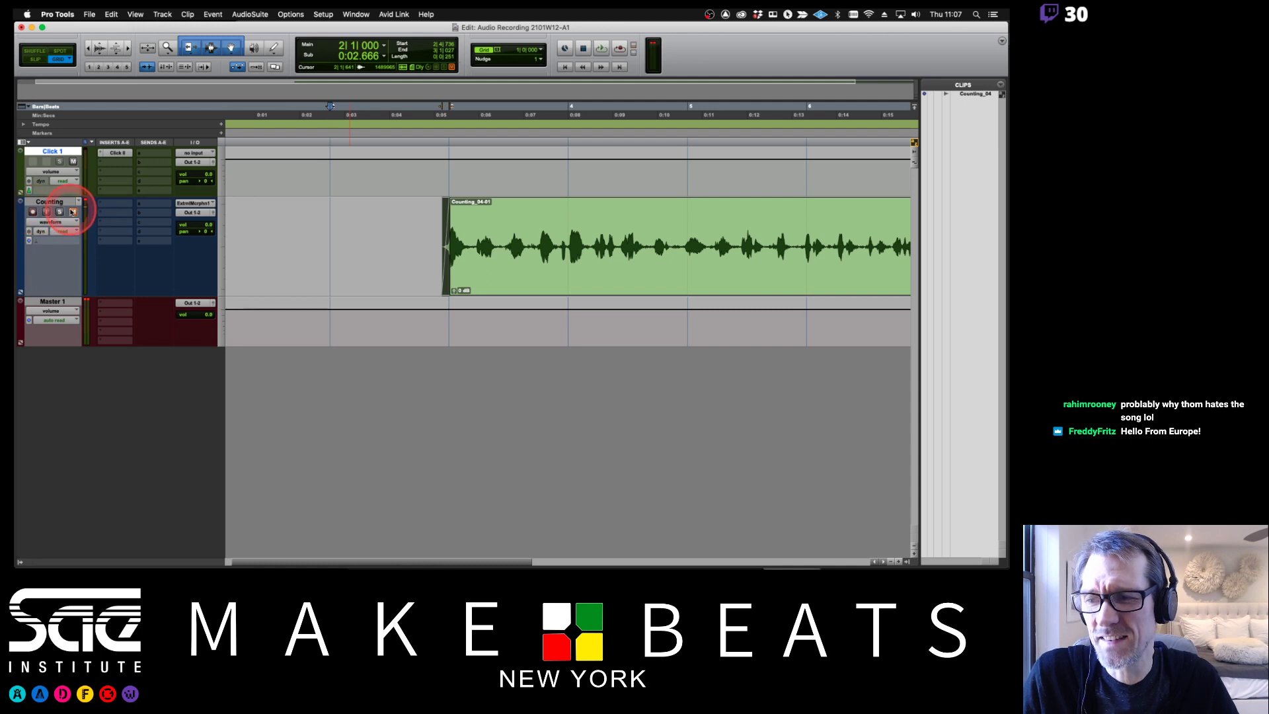
# Step: Unmute the Counting track and delete the silent tail of its clip just before bar 7
pyautogui.click(516, 217)
pyautogui.hscroll(5, 516, 217)
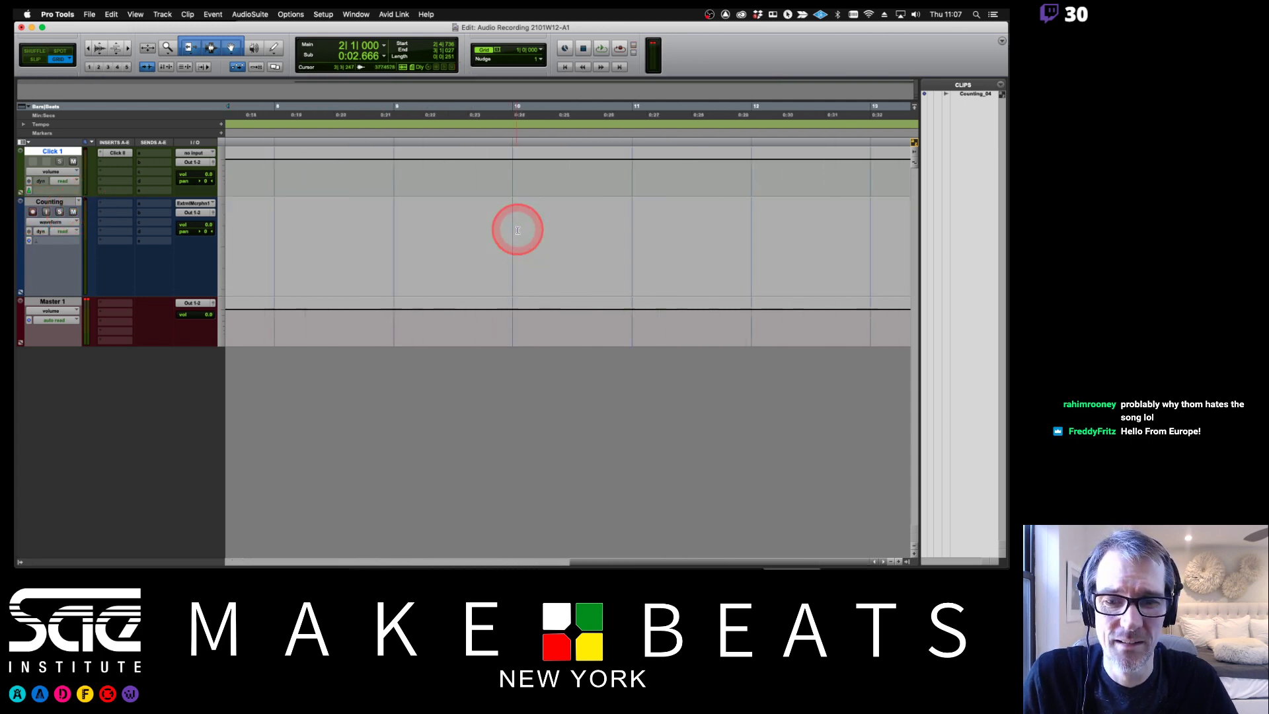
pyautogui.moveTo(661, 238); pyautogui.dragTo(622, 201)
pyautogui.press('Delete')
pyautogui.click(626, 199)
pyautogui.press('r')
pyautogui.press('r')
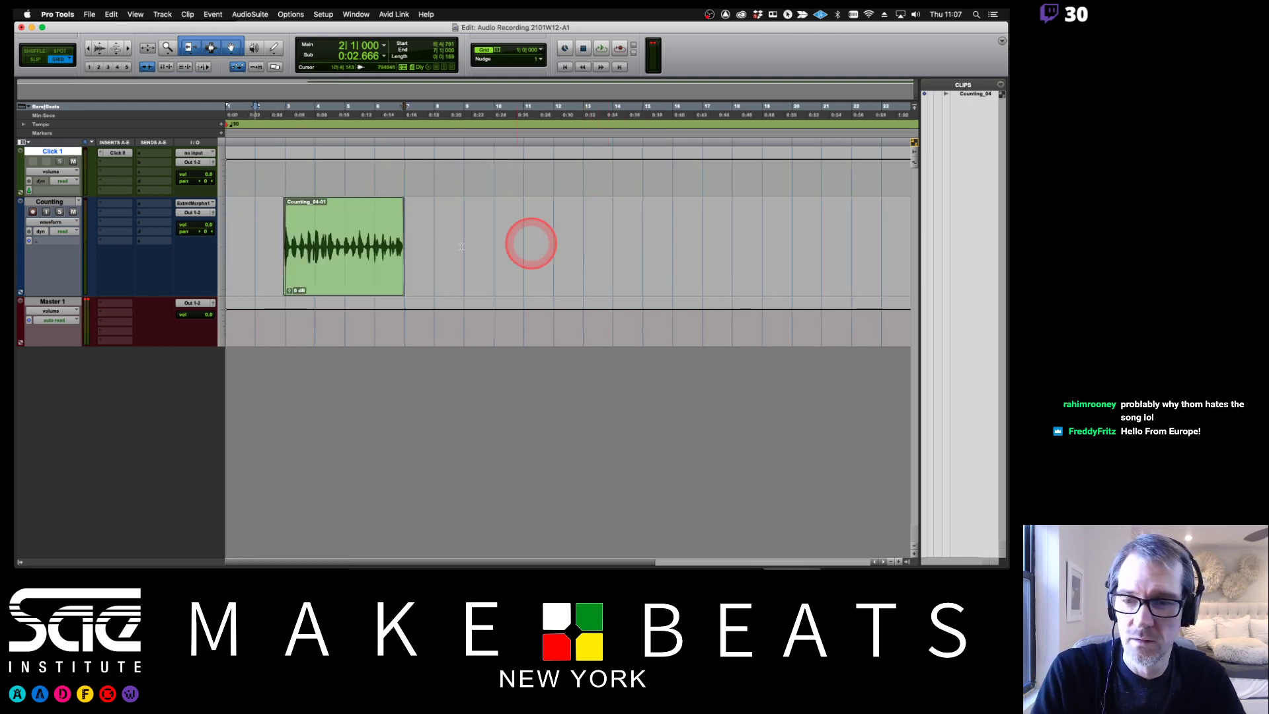
# Step: Switch to Slip mode and set the playback start at 2|3|593, shortly before the Counting clip
pyautogui.click(345, 278)
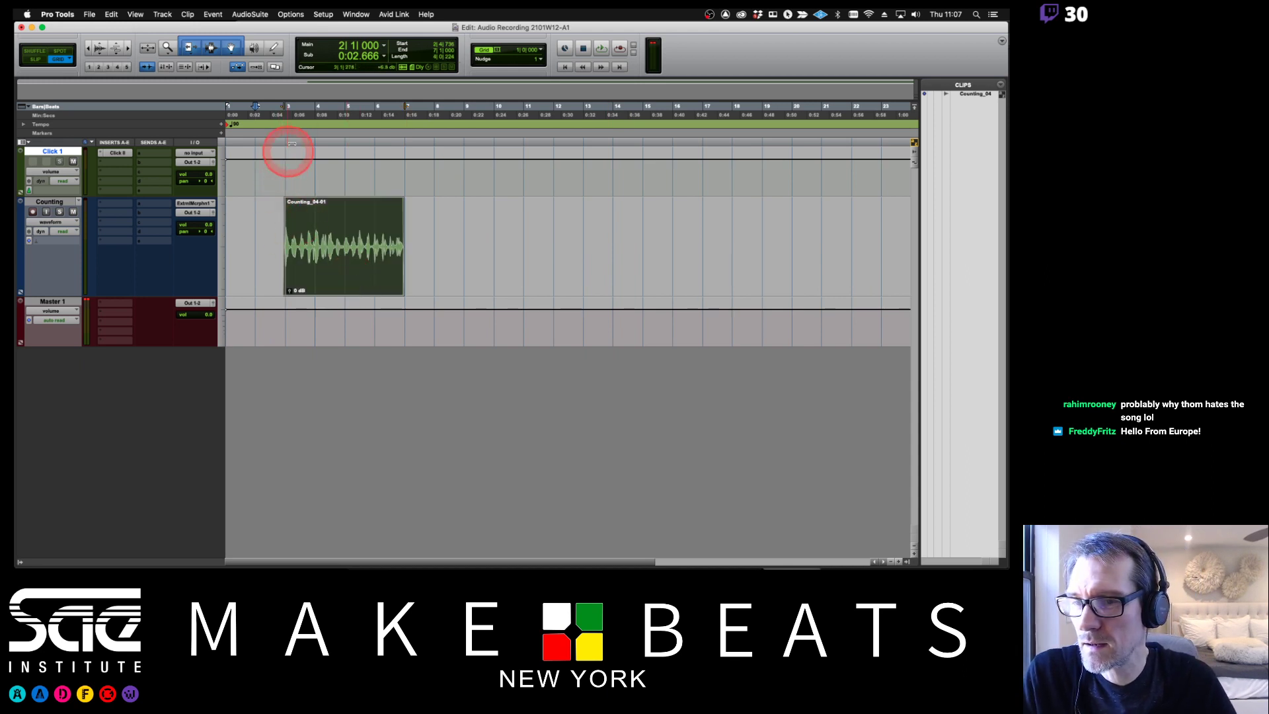
pyautogui.hotkey('shift', '/')
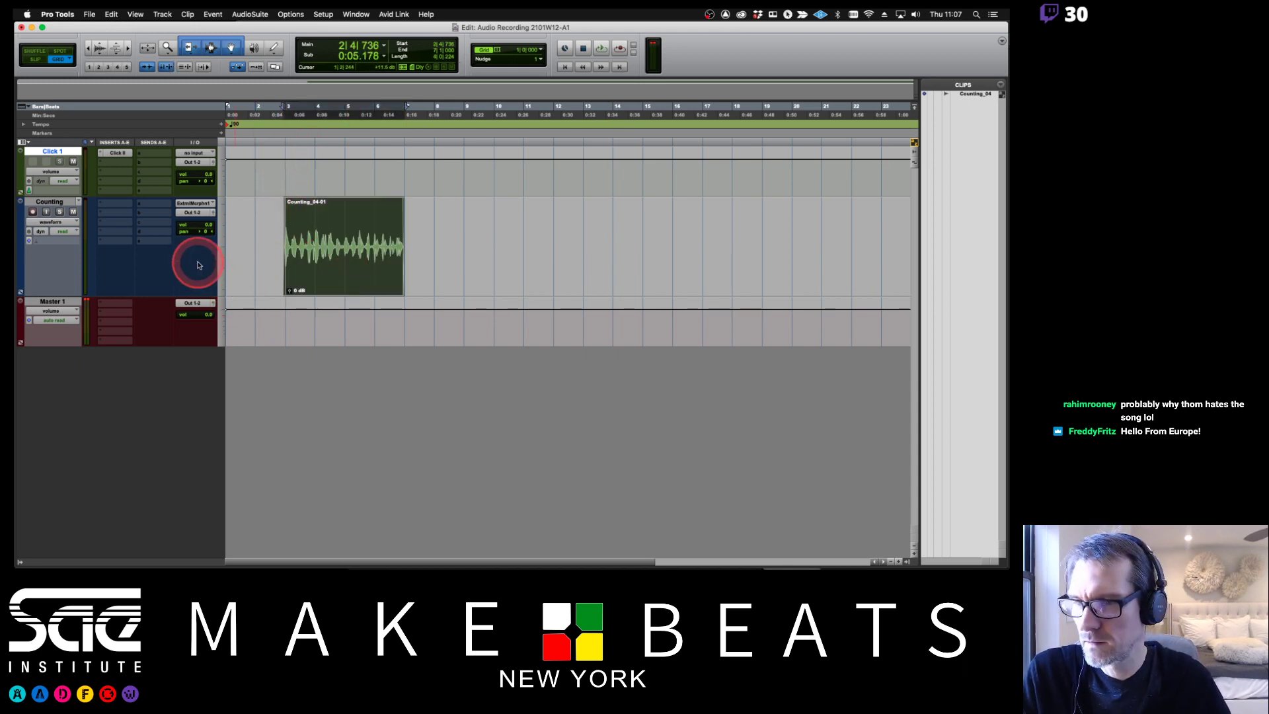
pyautogui.click(269, 113)
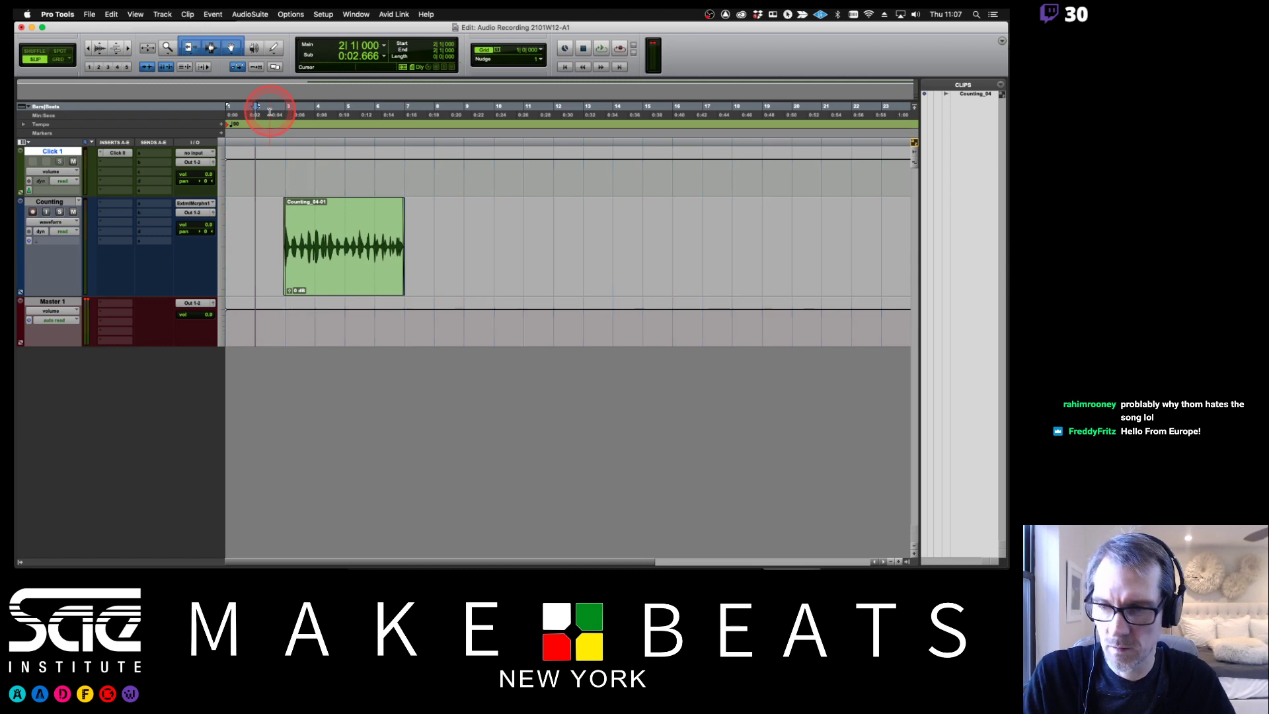
pyautogui.press('super+a')
pyautogui.click(275, 112)
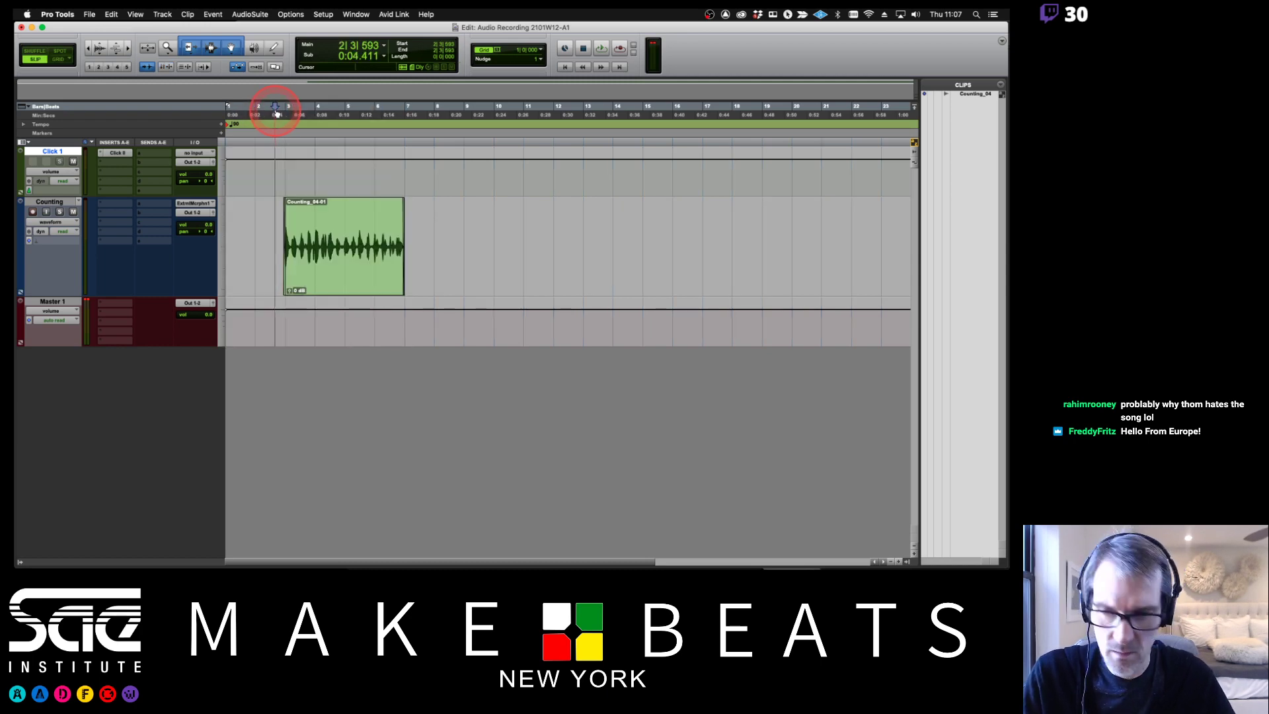
# Step: Play back the Counting take, checking the Click II plug-in on the way, and mute the Click 1 track
pyautogui.click(129, 182)
pyautogui.click(117, 152)
pyautogui.press('space')
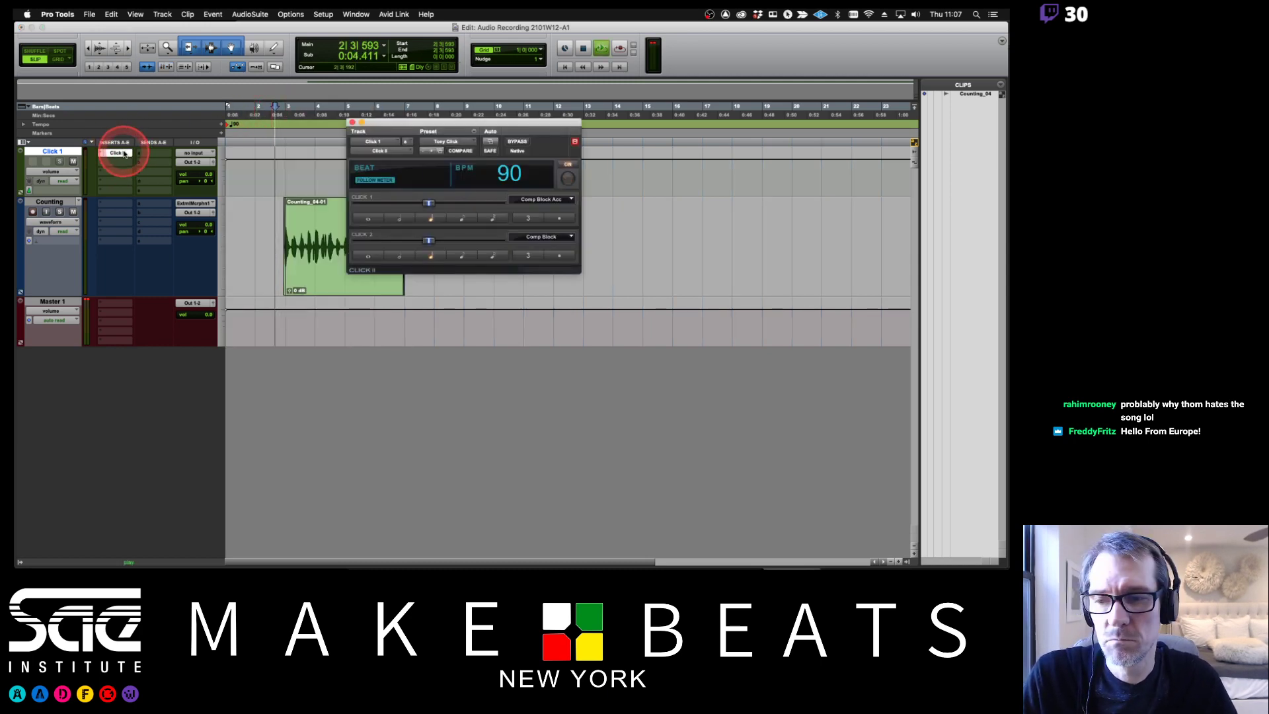
pyautogui.click(273, 154)
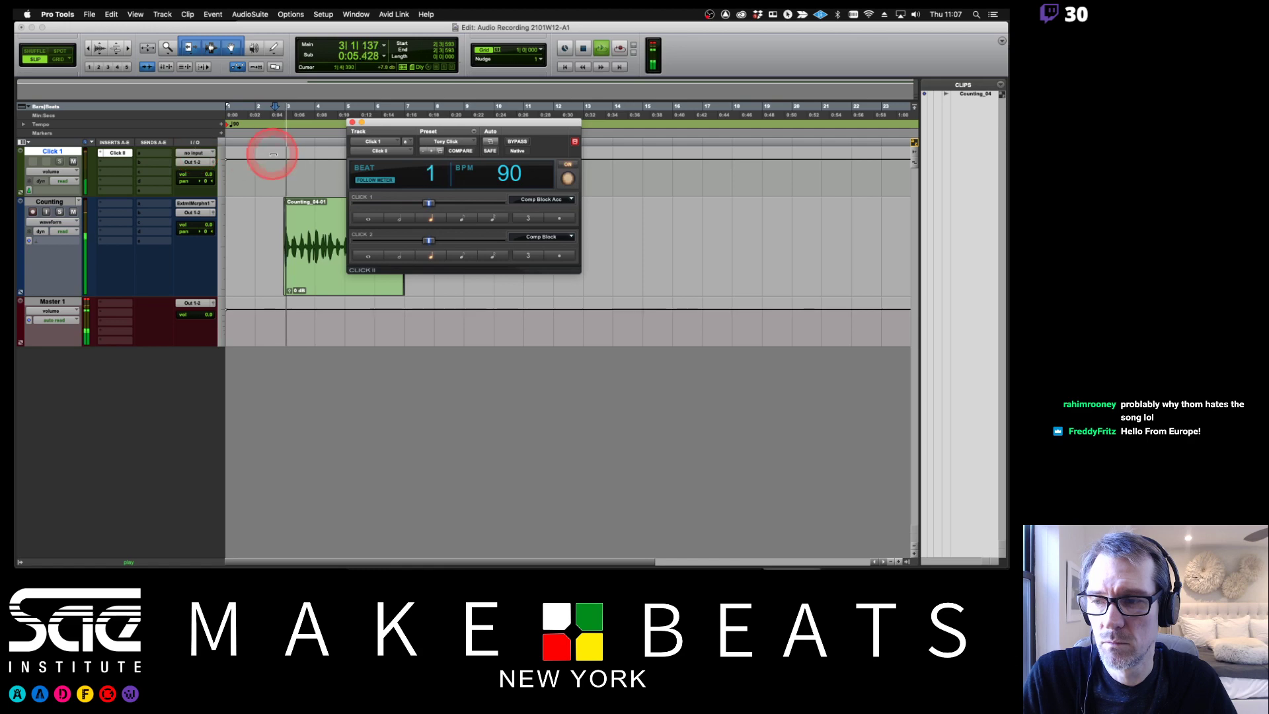
pyautogui.click(352, 124)
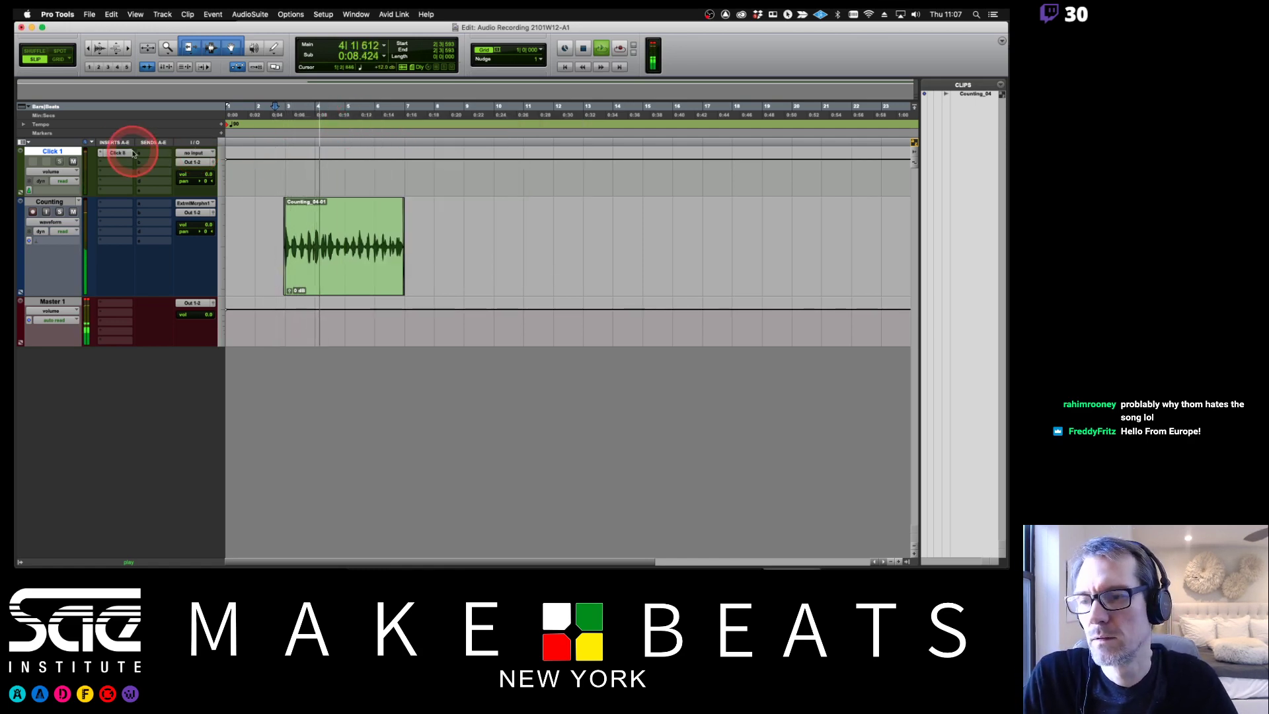
pyautogui.click(73, 162)
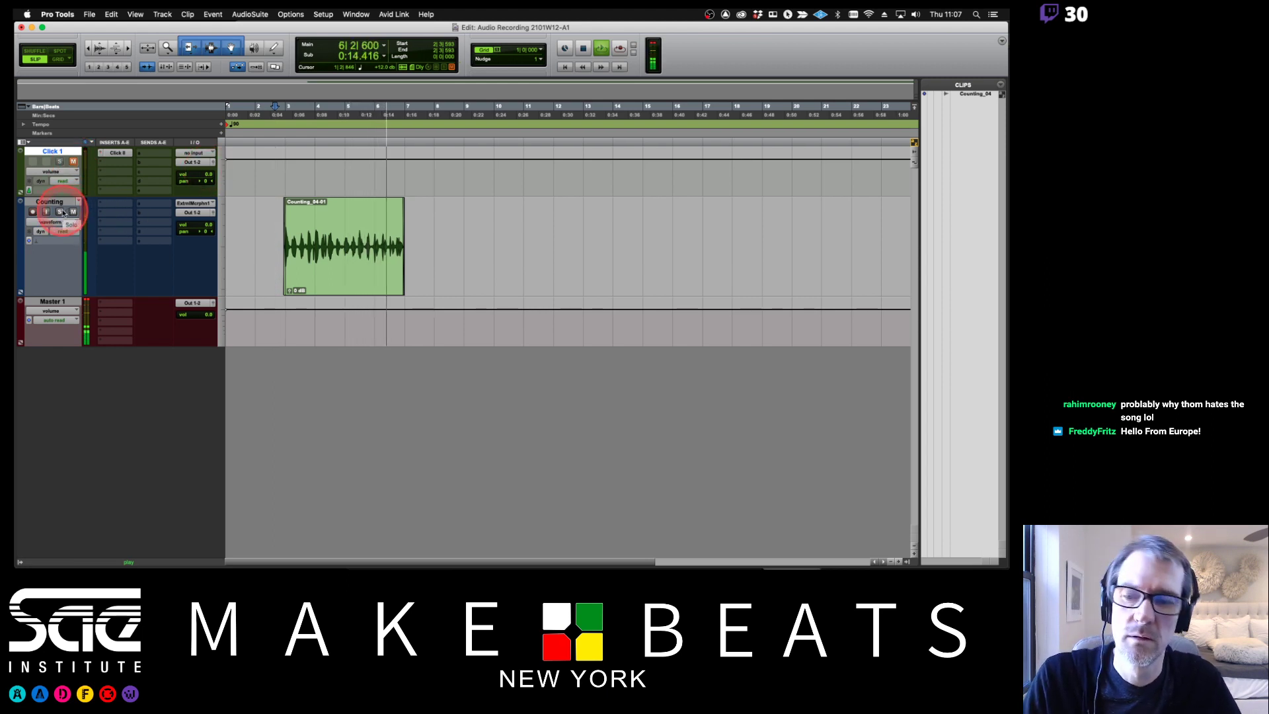
pyautogui.press('space')
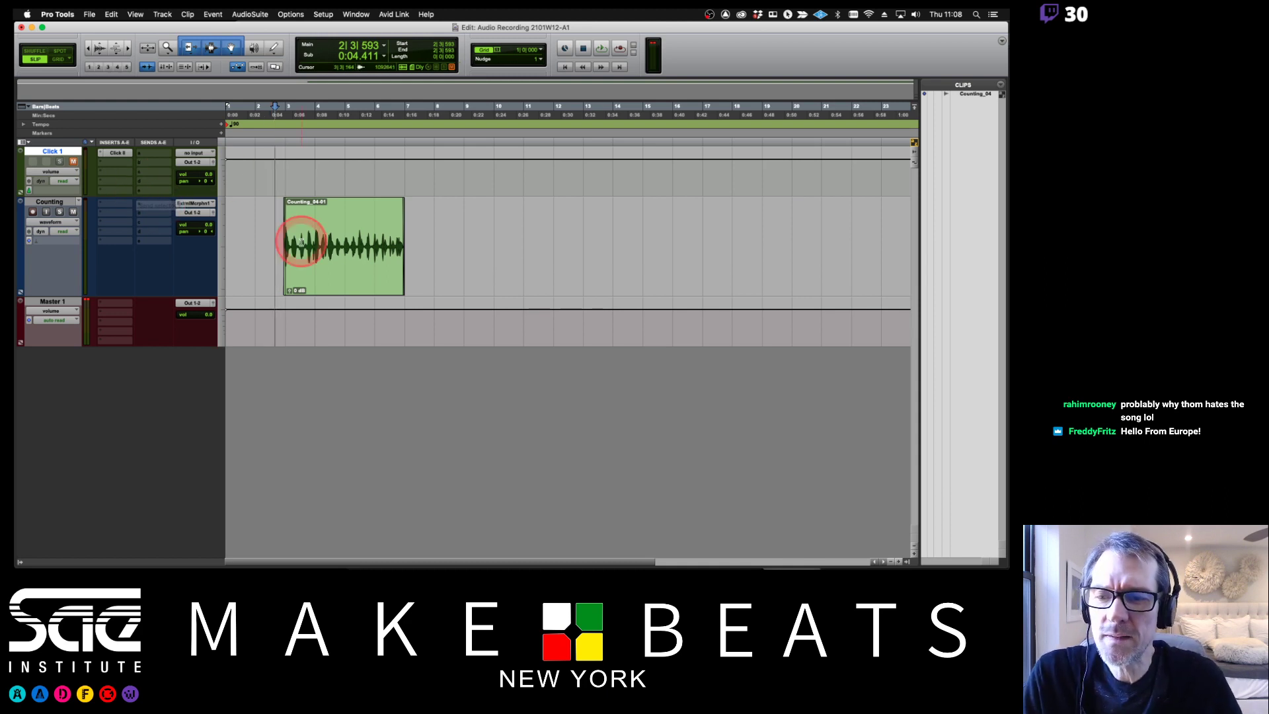
# Step: Delete the take from the Counting track
pyautogui.click(312, 264)
pyautogui.press('Delete')
pyautogui.click(619, 50)
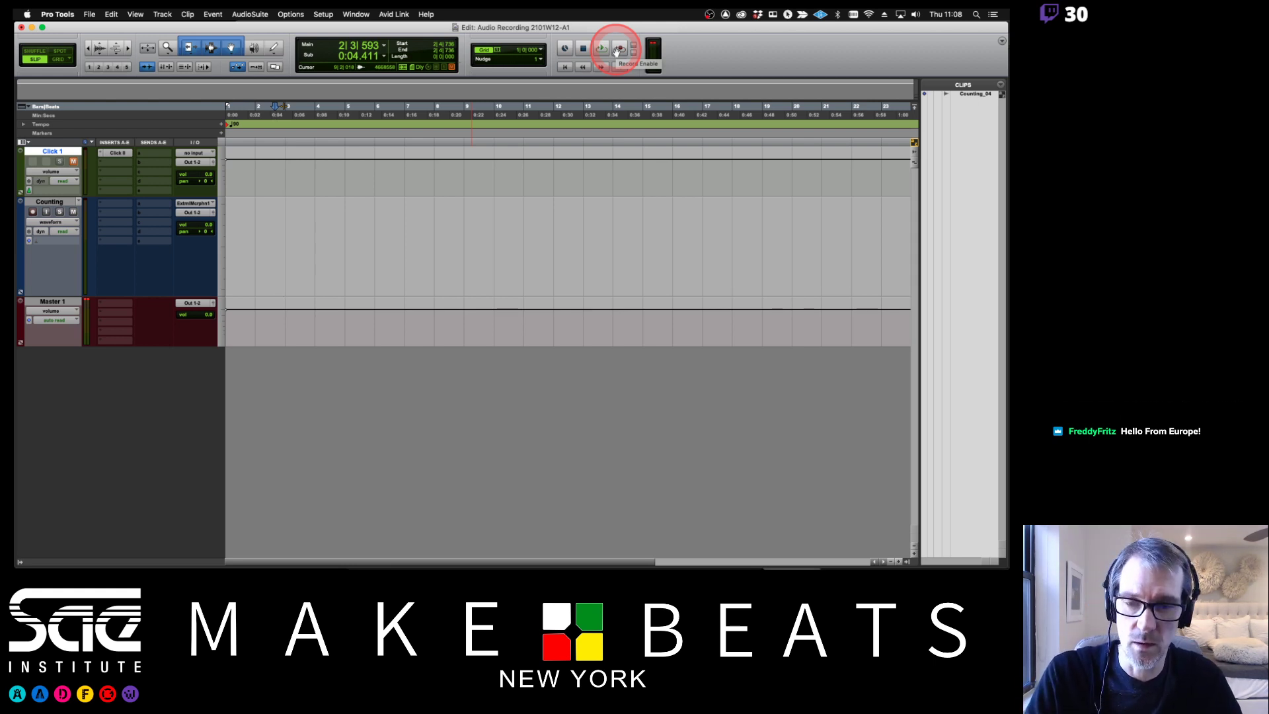
pyautogui.press('super+Tab')
pyautogui.press('Left')
pyautogui.press('Left')
pyautogui.press('Left')
pyautogui.press('Left')
pyautogui.press('Left')
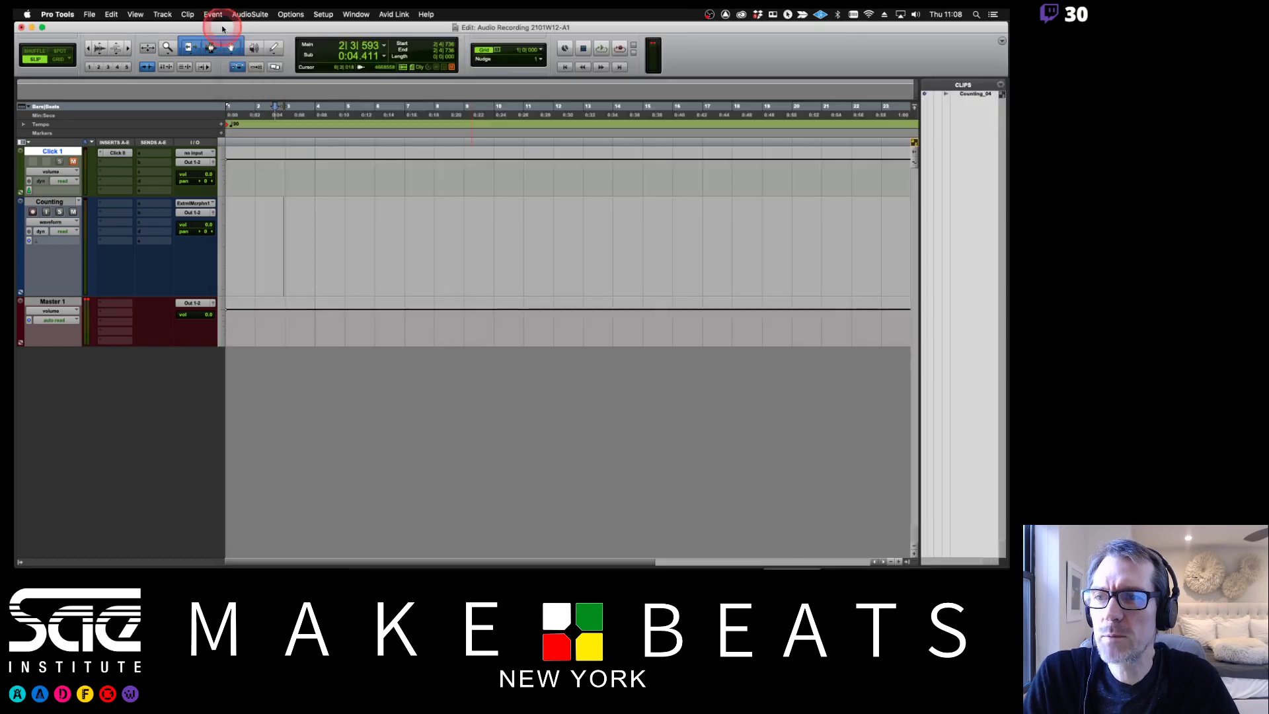
pyautogui.click(225, 30)
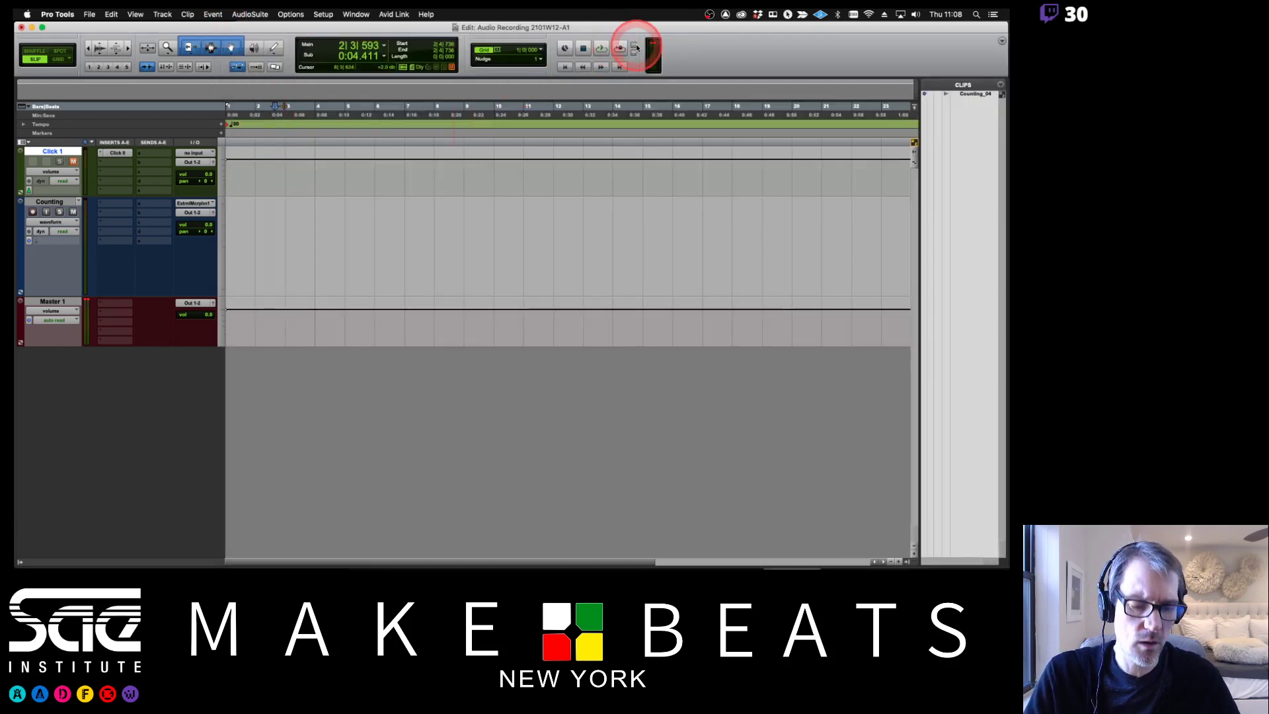
# Step: Set the transport's record mode to QuickPunch and undo the deletion of the Counting clip
pyautogui.rightClick(620, 48)
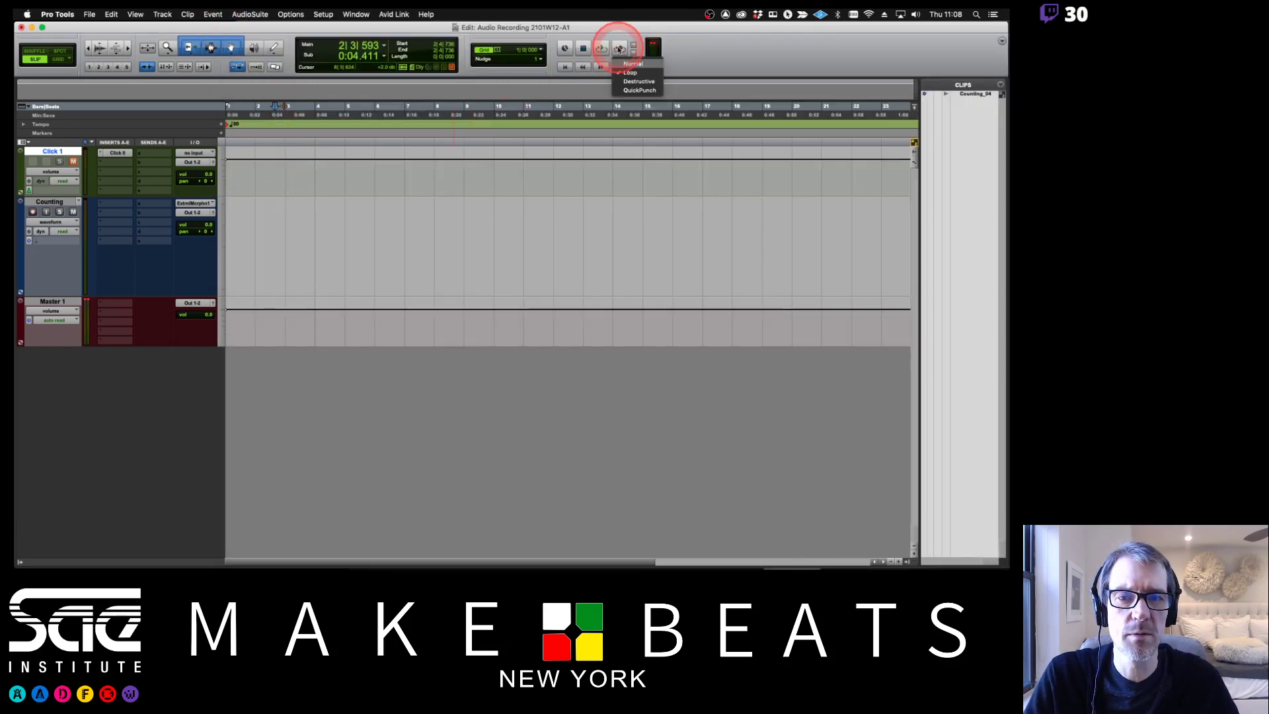
pyautogui.click(626, 92)
pyautogui.click(405, 173)
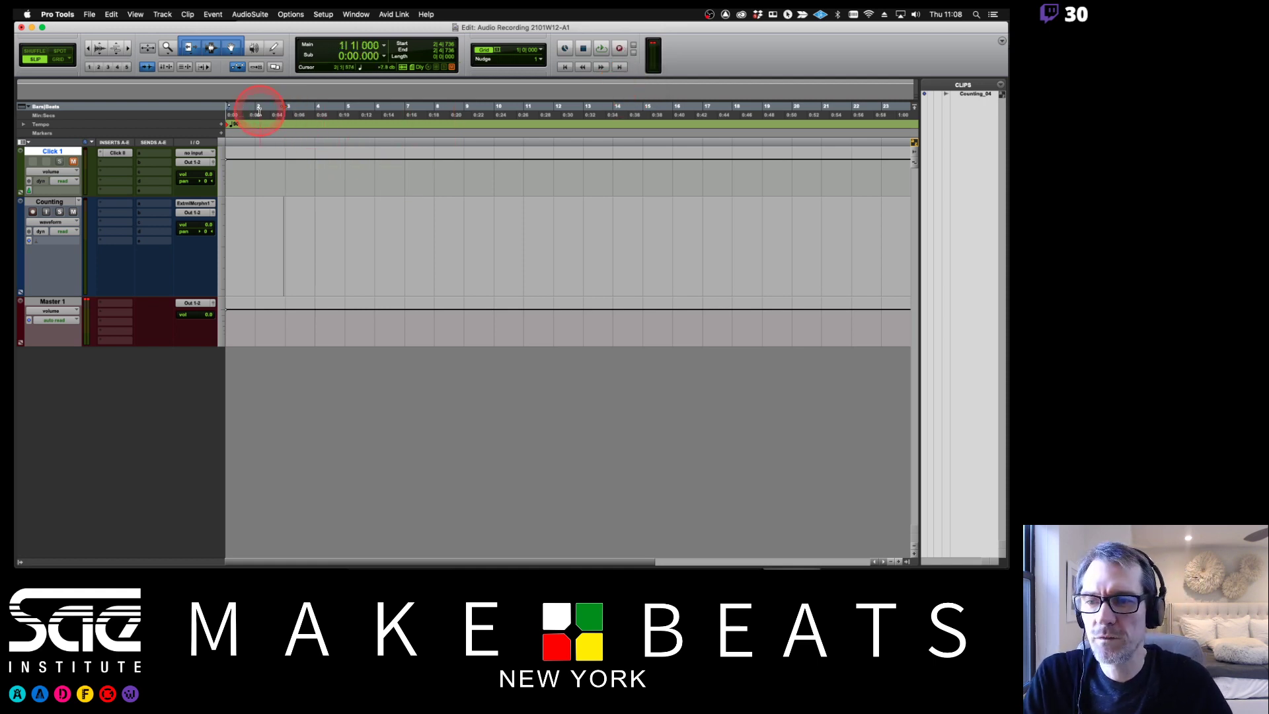
pyautogui.press('super+z')
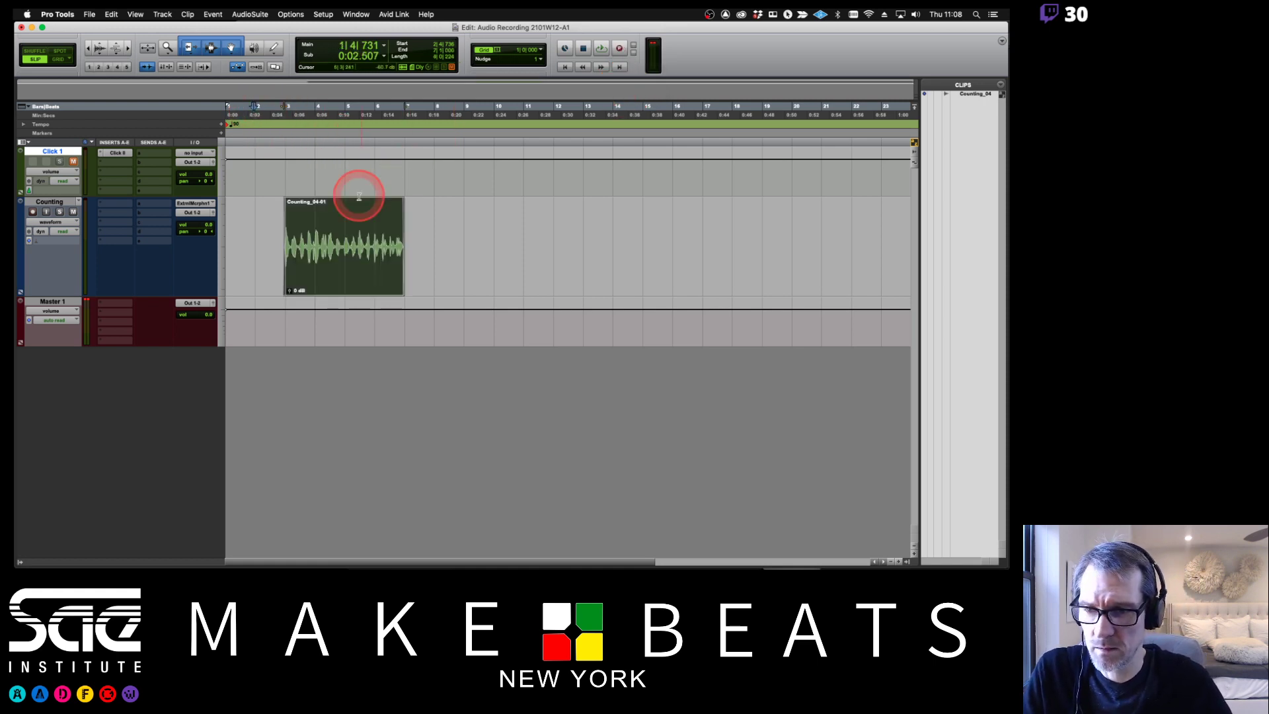
# Step: Place the cursor just before bar 2, unmute Click 1, and record-enable the Counting track with its mute off
pyautogui.click(276, 219)
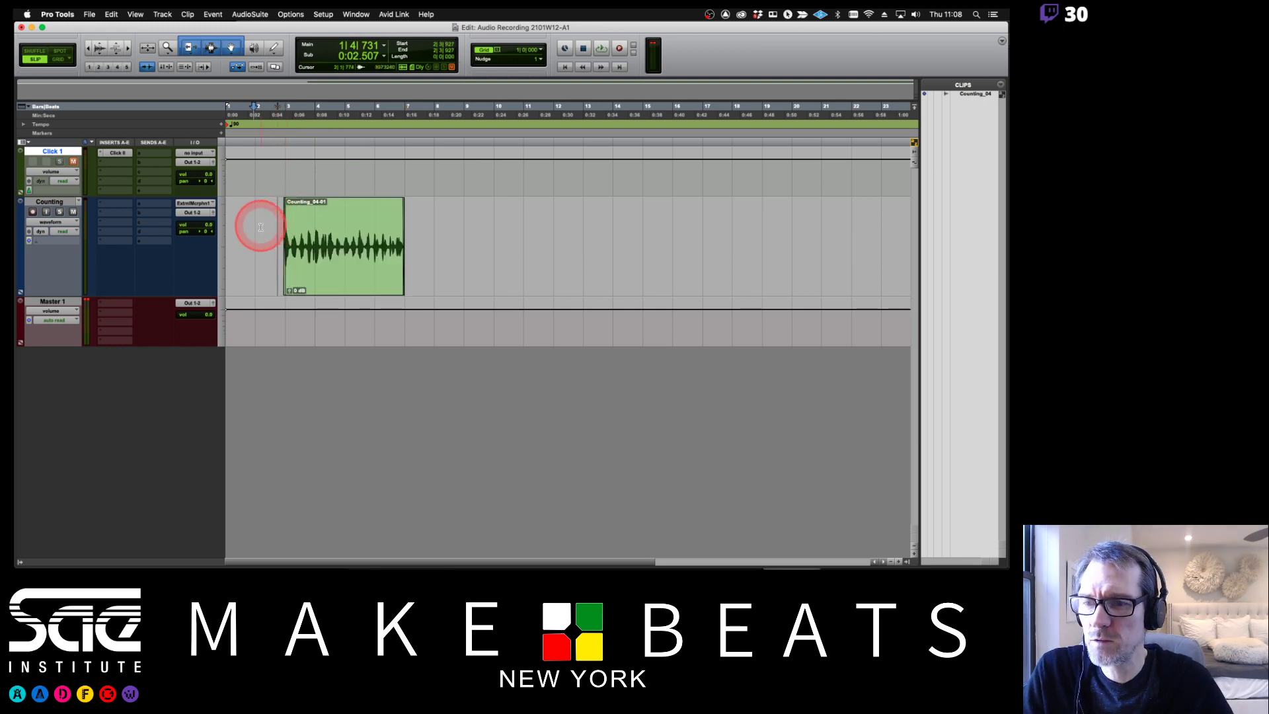
pyautogui.click(252, 227)
pyautogui.click(74, 162)
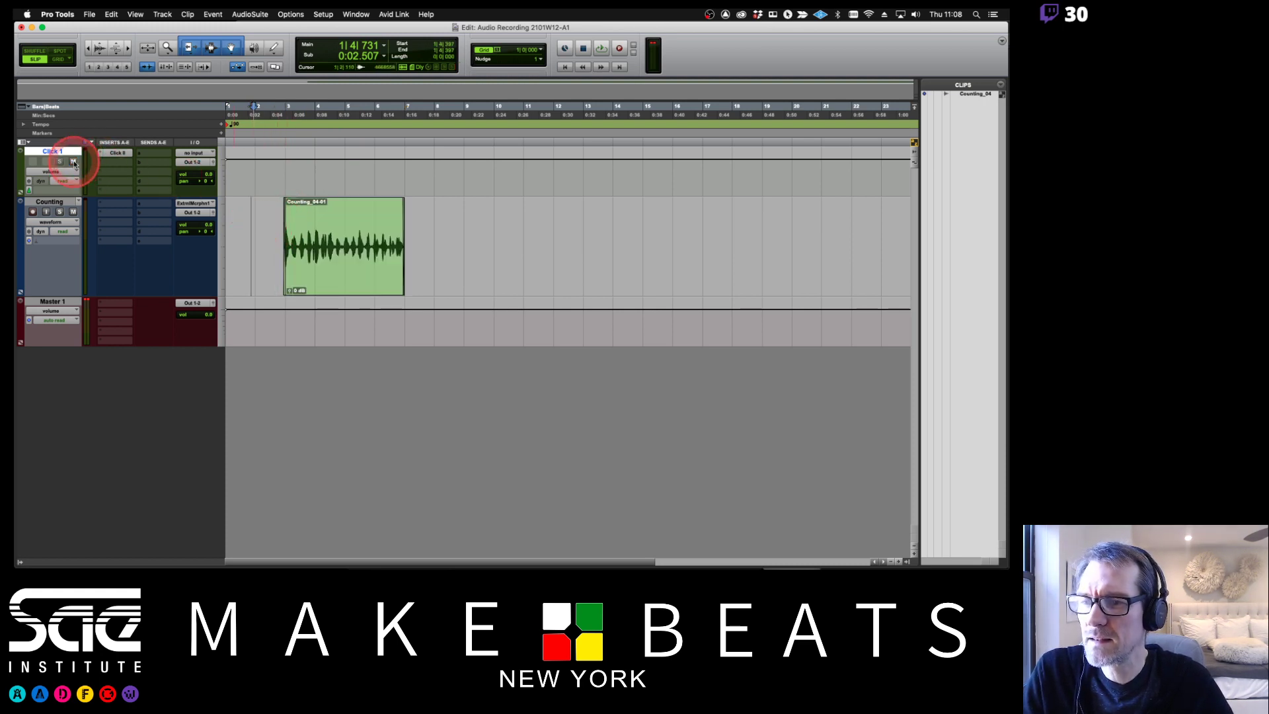
pyautogui.press('super+bracketright')
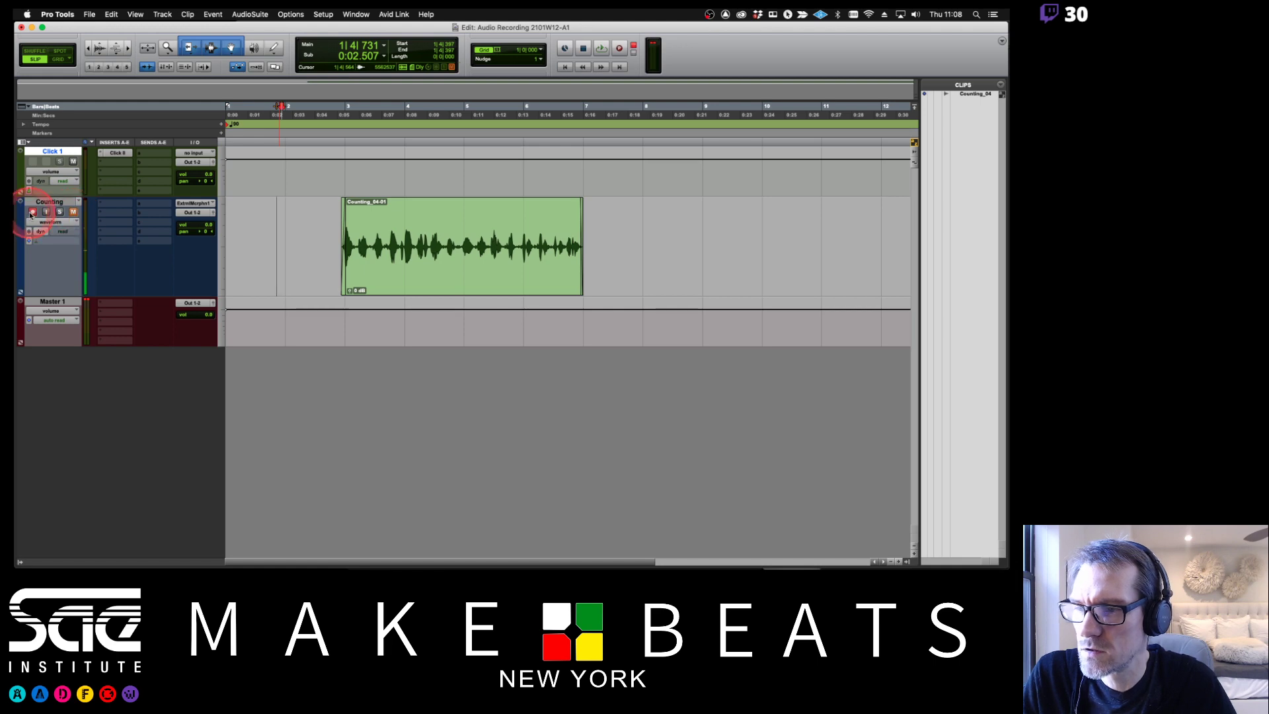
pyautogui.click(72, 213)
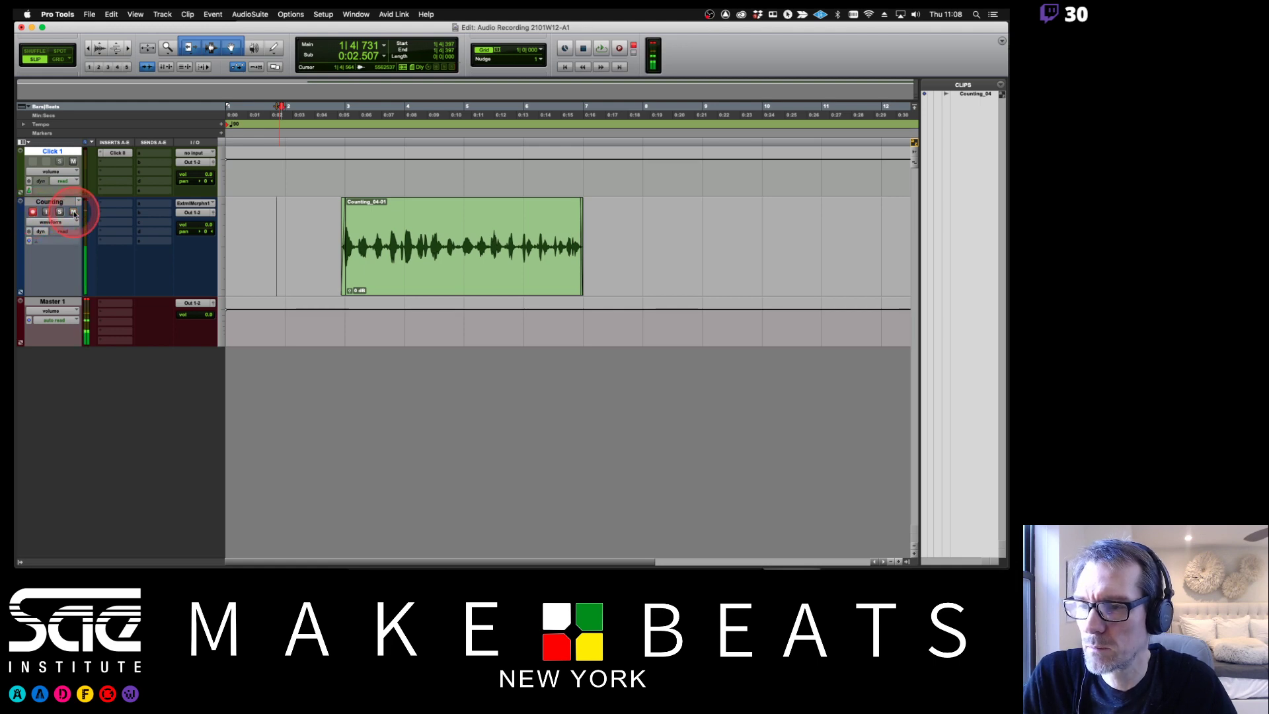
# Step: Start playback and punch in and out of recording over the Counting clip around bar 4
pyautogui.click(184, 180)
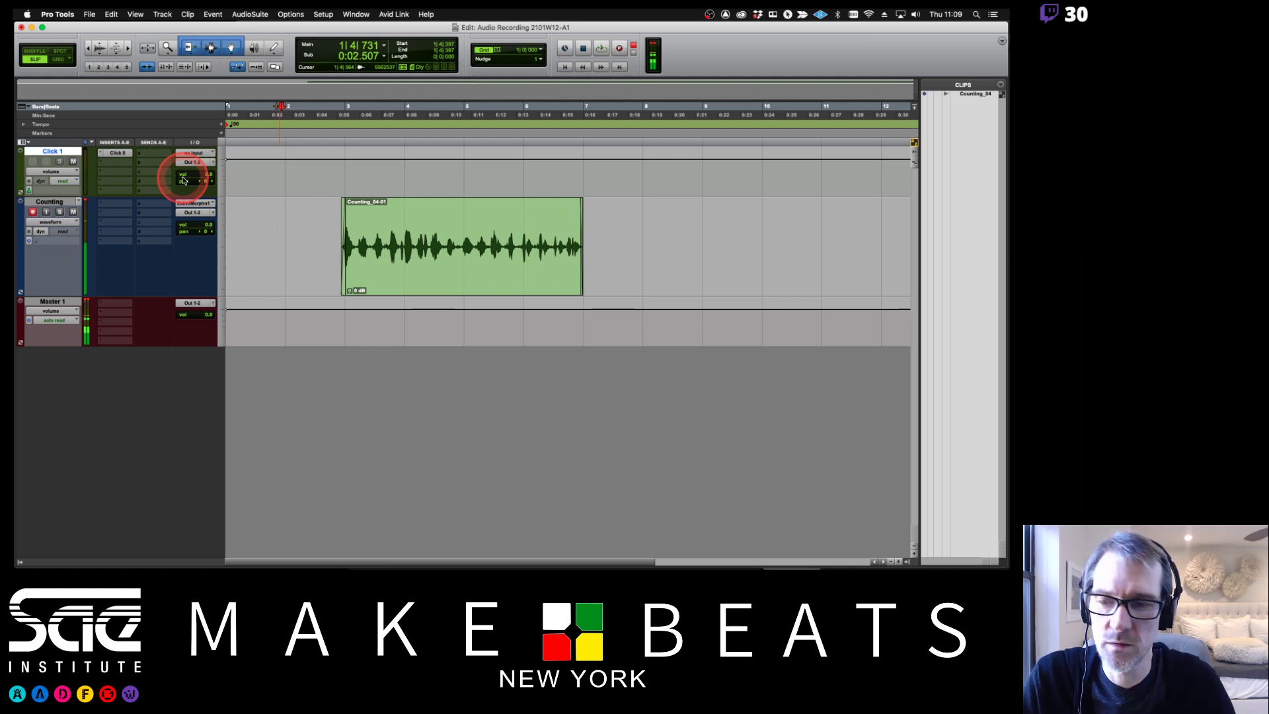
pyautogui.press('space')
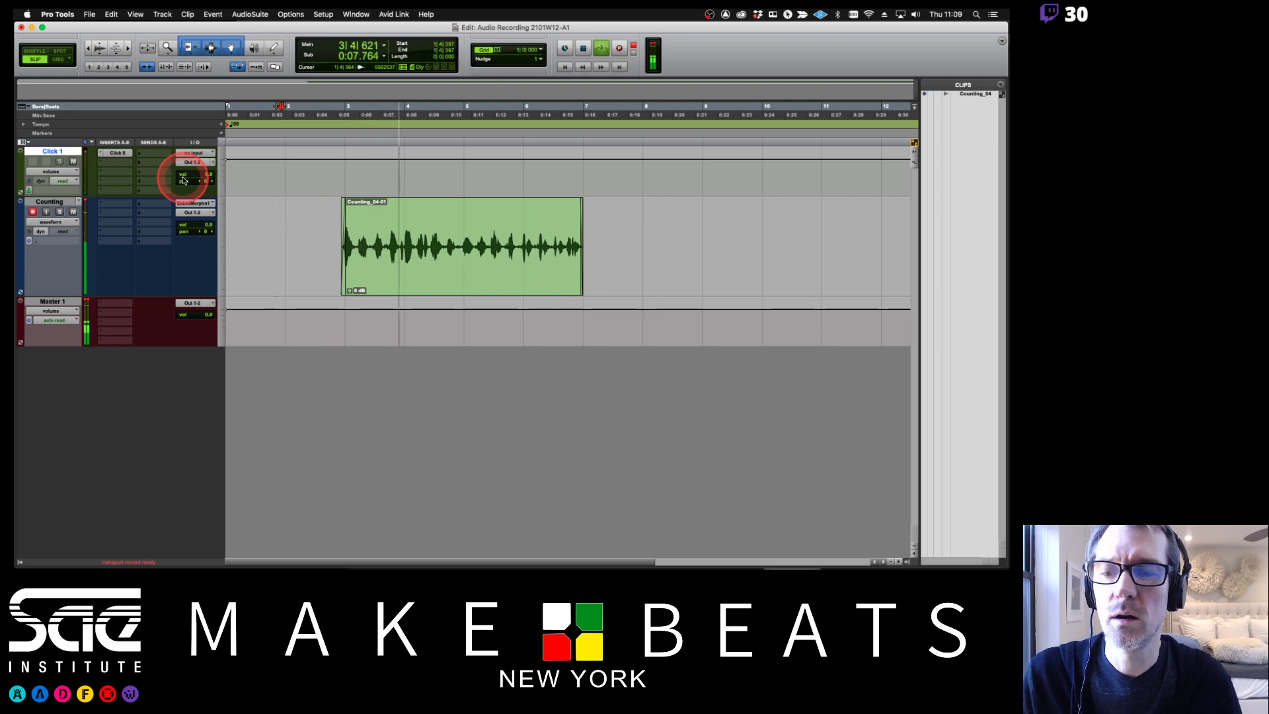
pyautogui.press('super+space')
pyautogui.press('super+space')
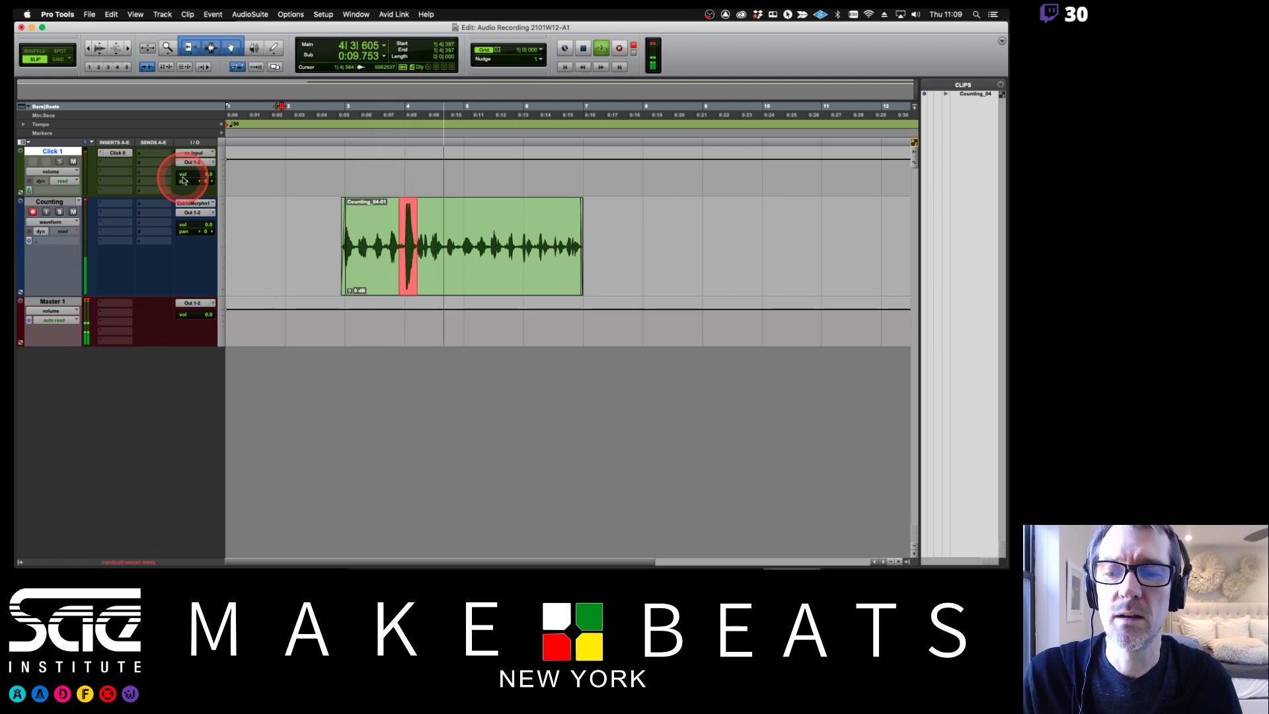
# Step: Punch in and out of recording over the Counting clip around bars 5 and 6, and stop playback
pyautogui.press('super+space')
pyautogui.press('super+space')
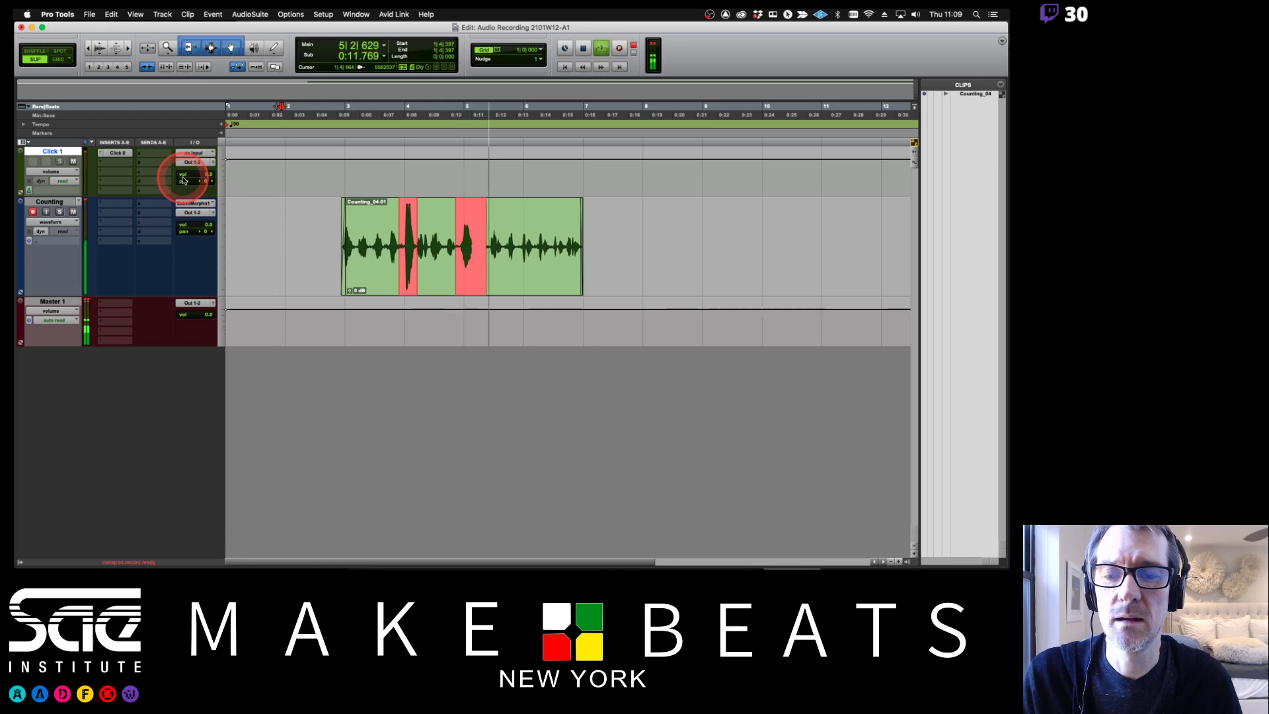
pyautogui.press('super+space')
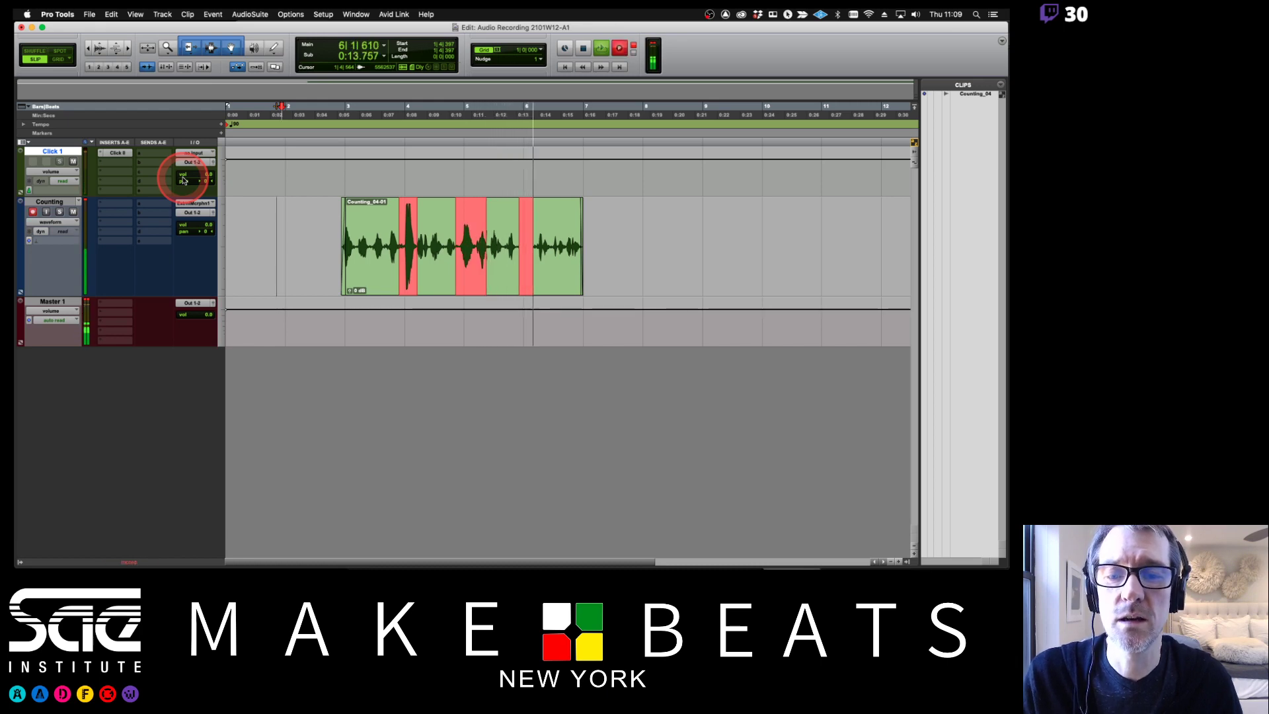
pyautogui.press('super+space')
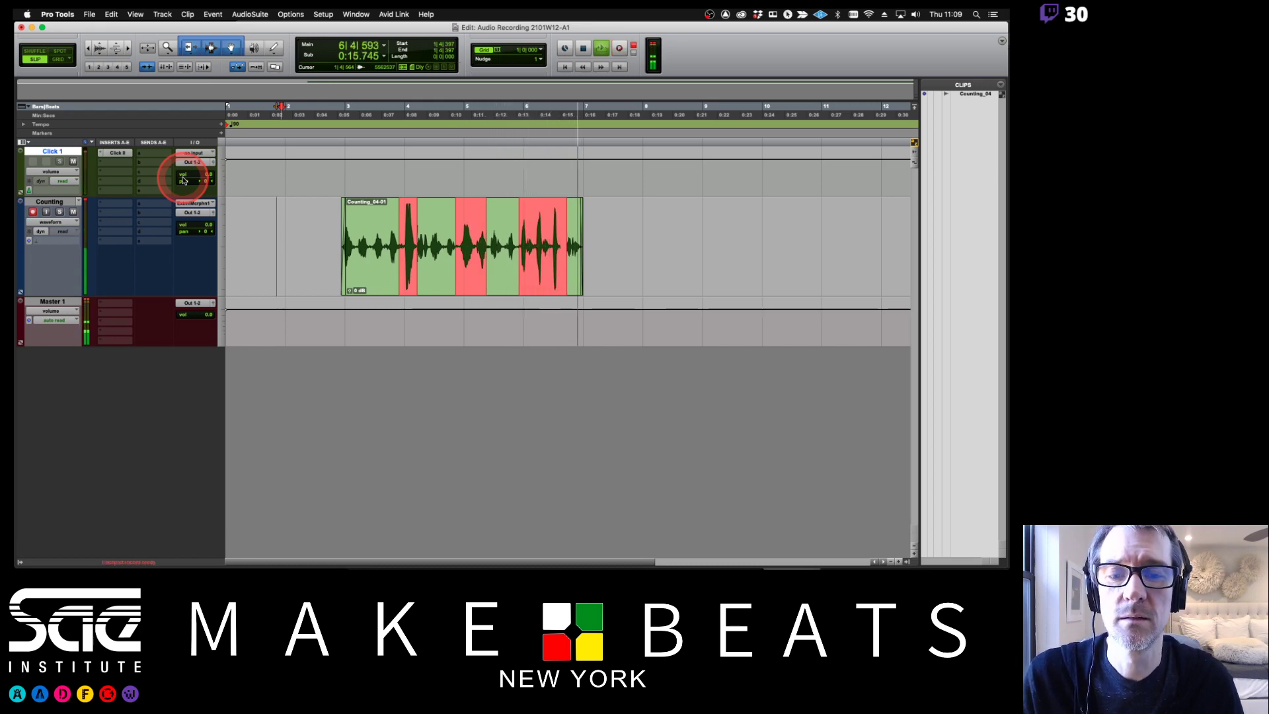
pyautogui.press('space')
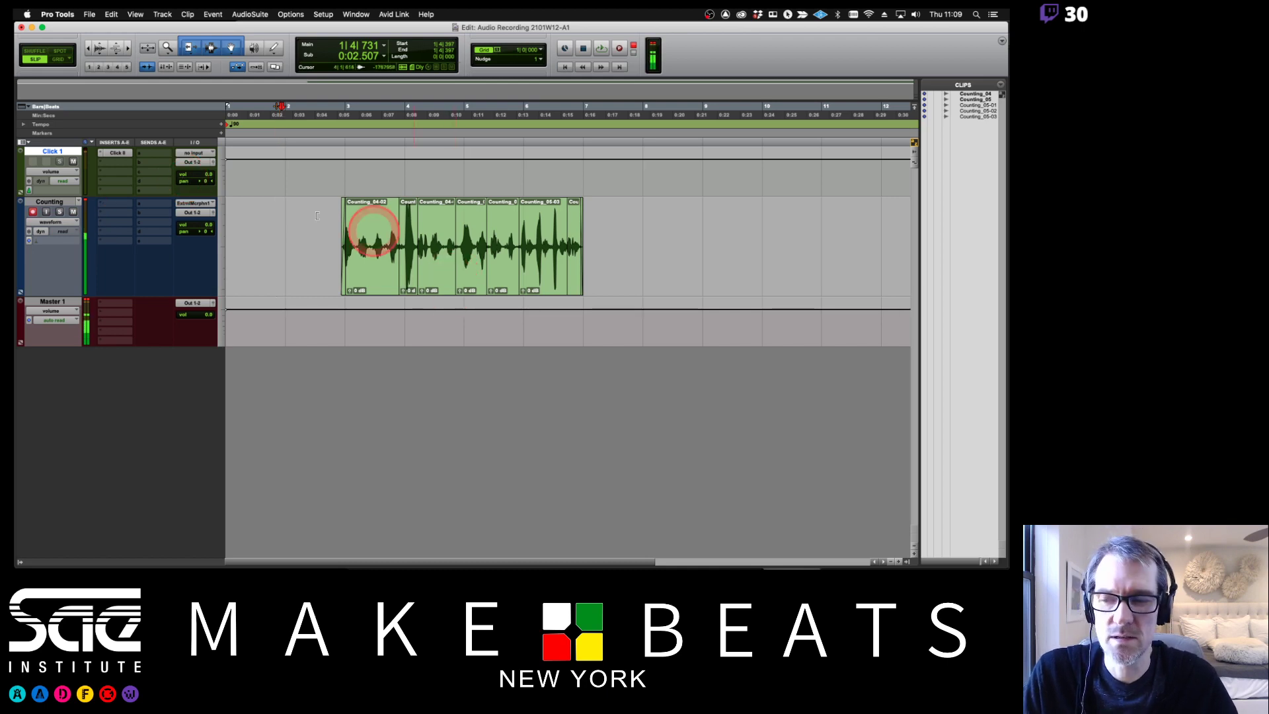
# Step: Disarm the Counting track and play back the punched-in clips from just before bar 2, muting Click 1
pyautogui.click(51, 202)
pyautogui.click(33, 213)
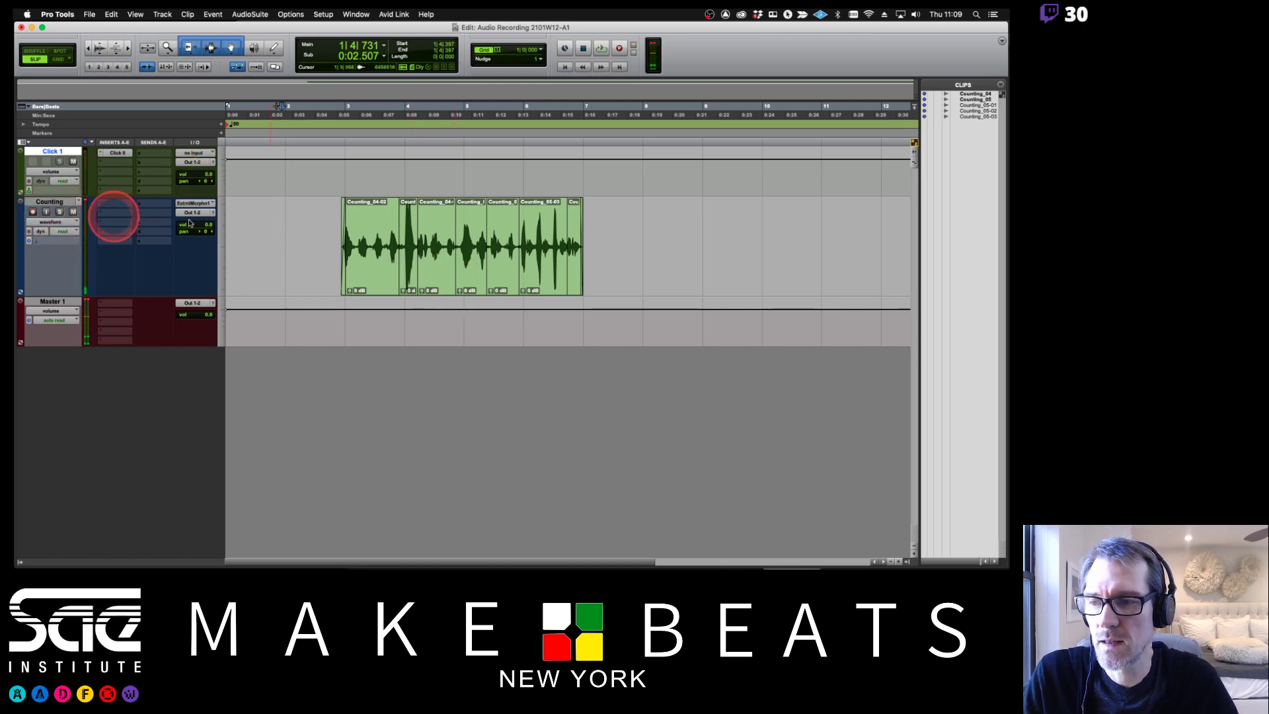
pyautogui.press('space')
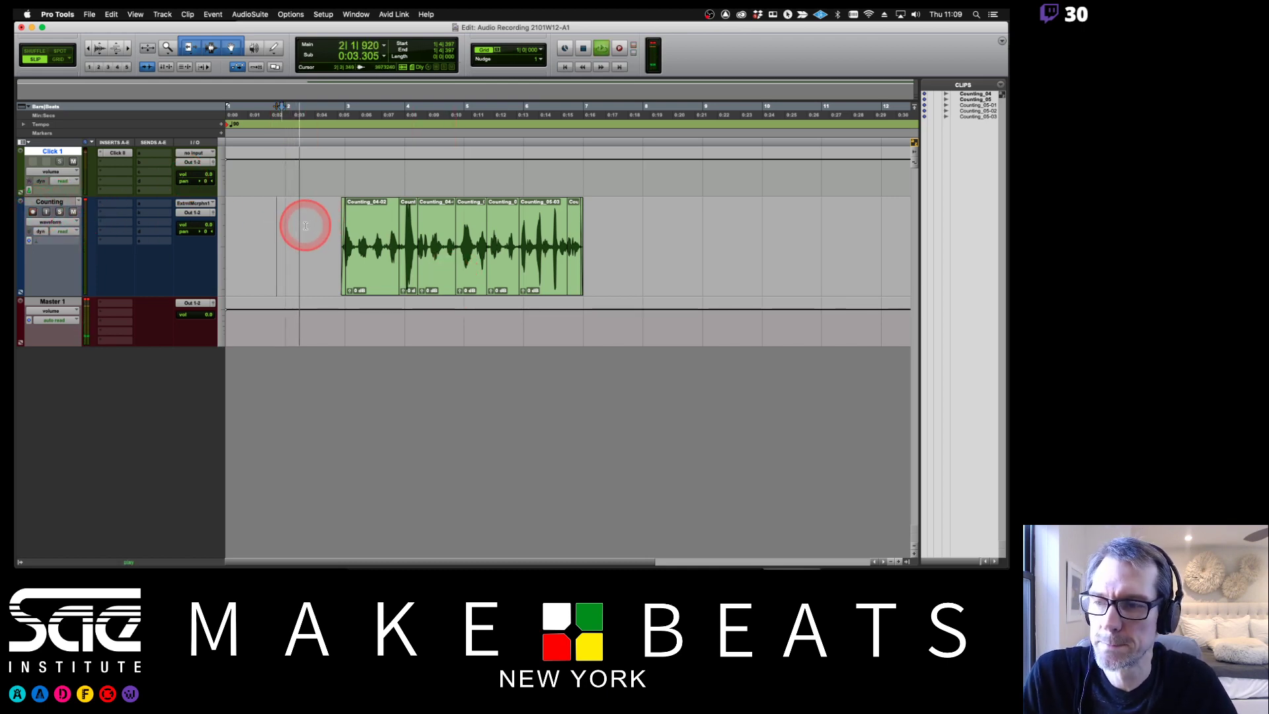
pyautogui.click(73, 162)
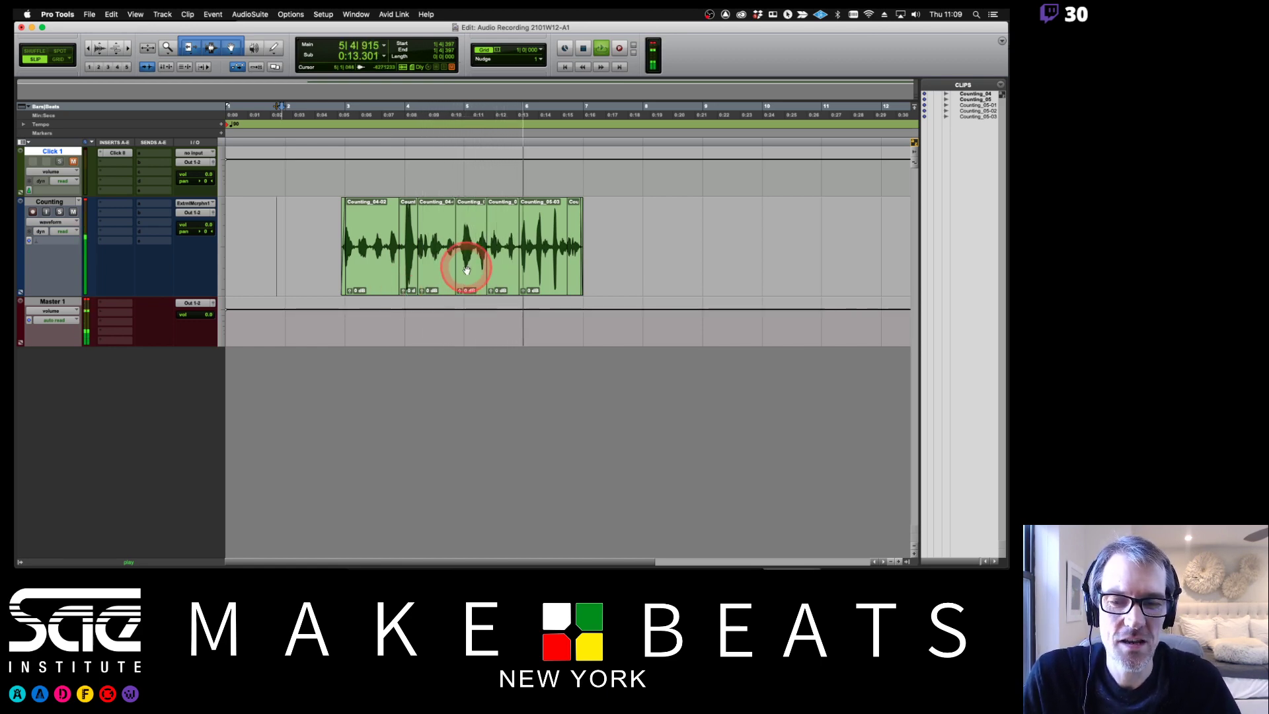
pyautogui.press('space')
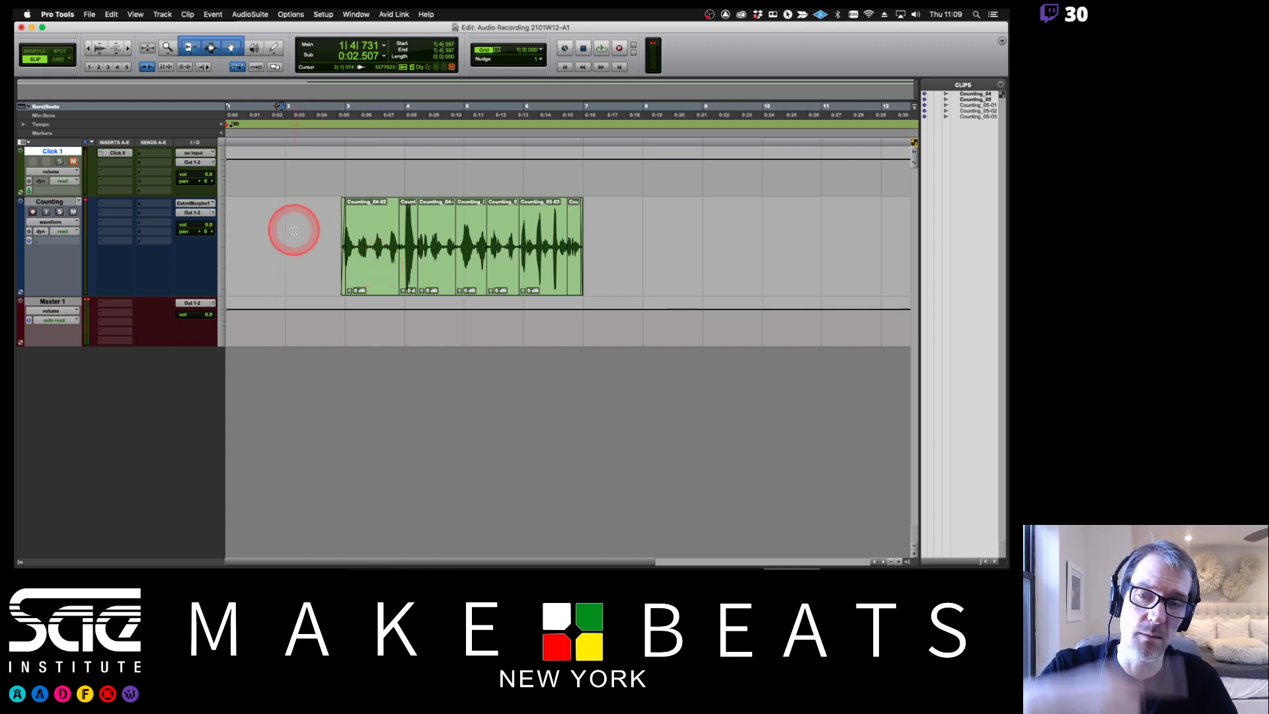
# Step: Delete everything on the Counting track from bar 2 to bar 8 using Grid mode
pyautogui.moveTo(282, 231); pyautogui.dragTo(642, 221)
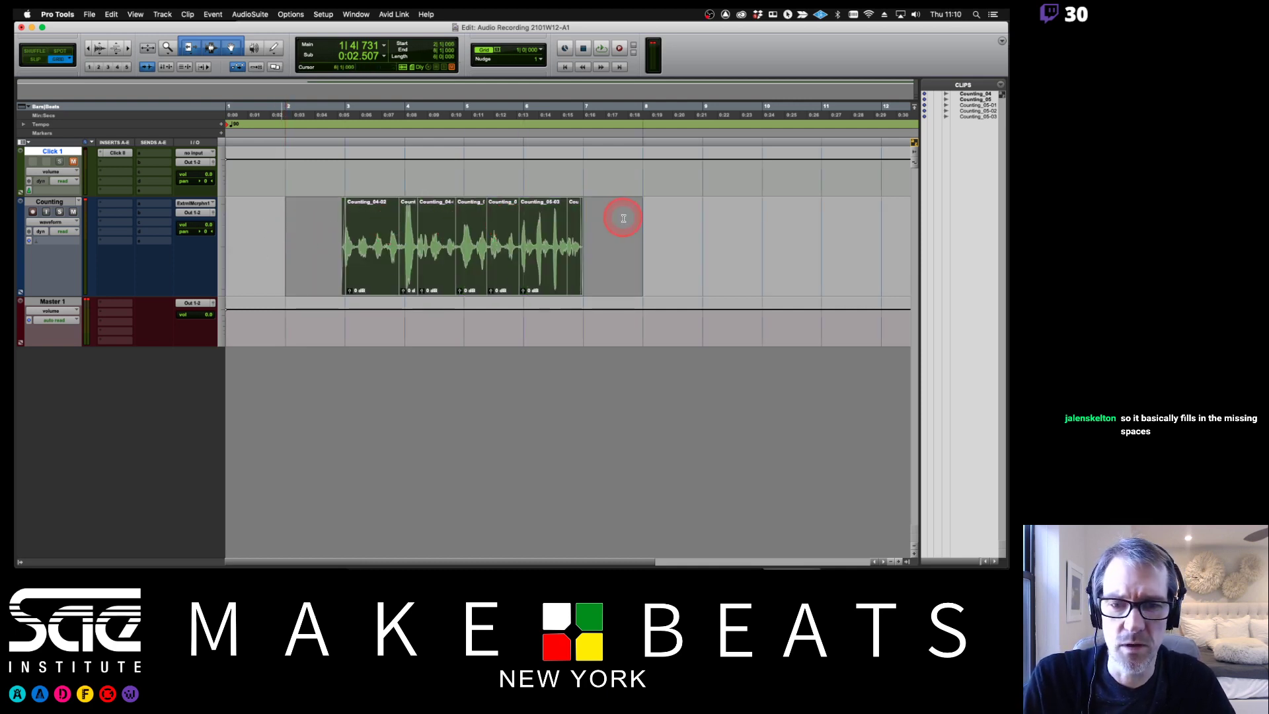
pyautogui.press('Delete')
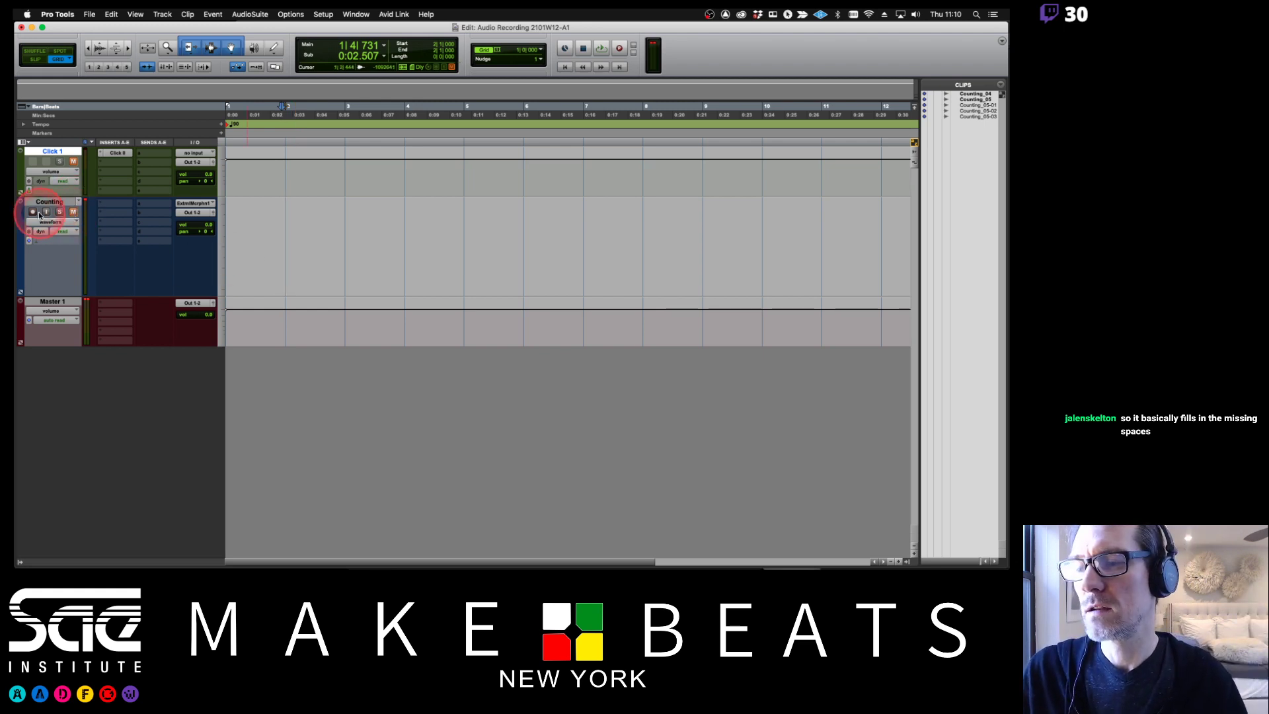
# Step: Play from bar 2 with Counting record-enabled, unmute Click 1, punch in during bar 17, and stop the transport
pyautogui.click(327, 194)
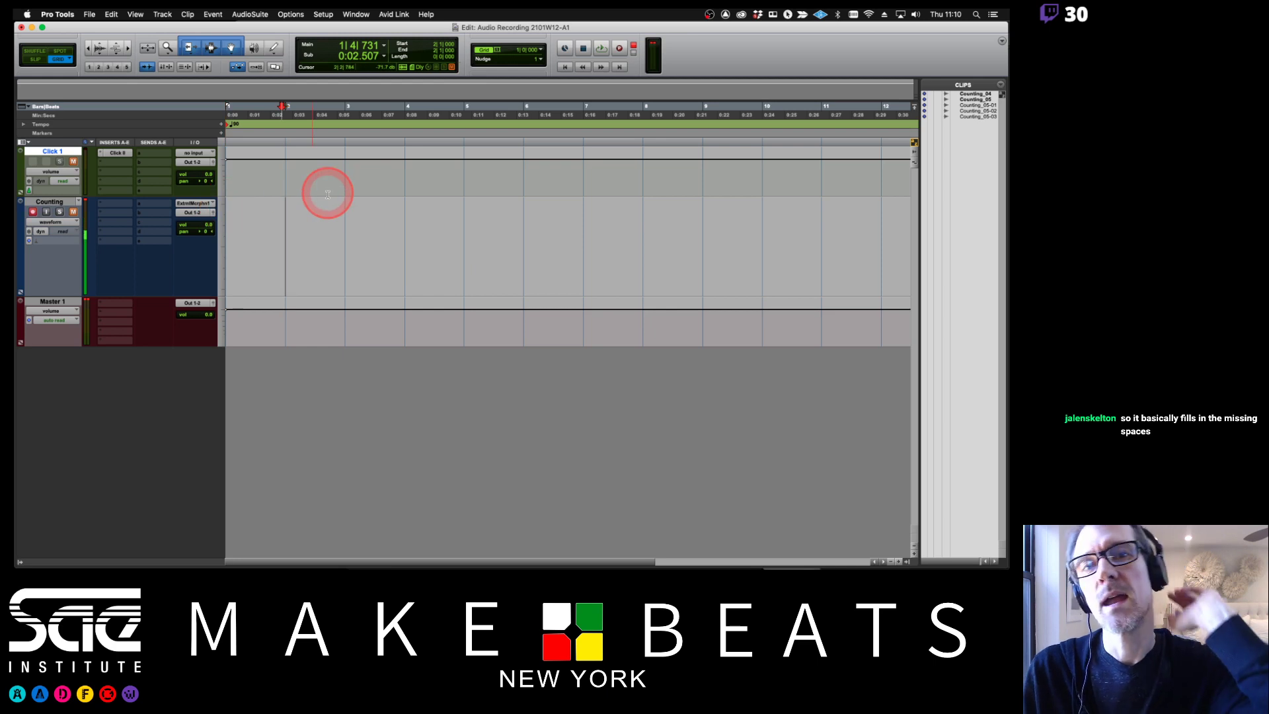
pyautogui.press('space')
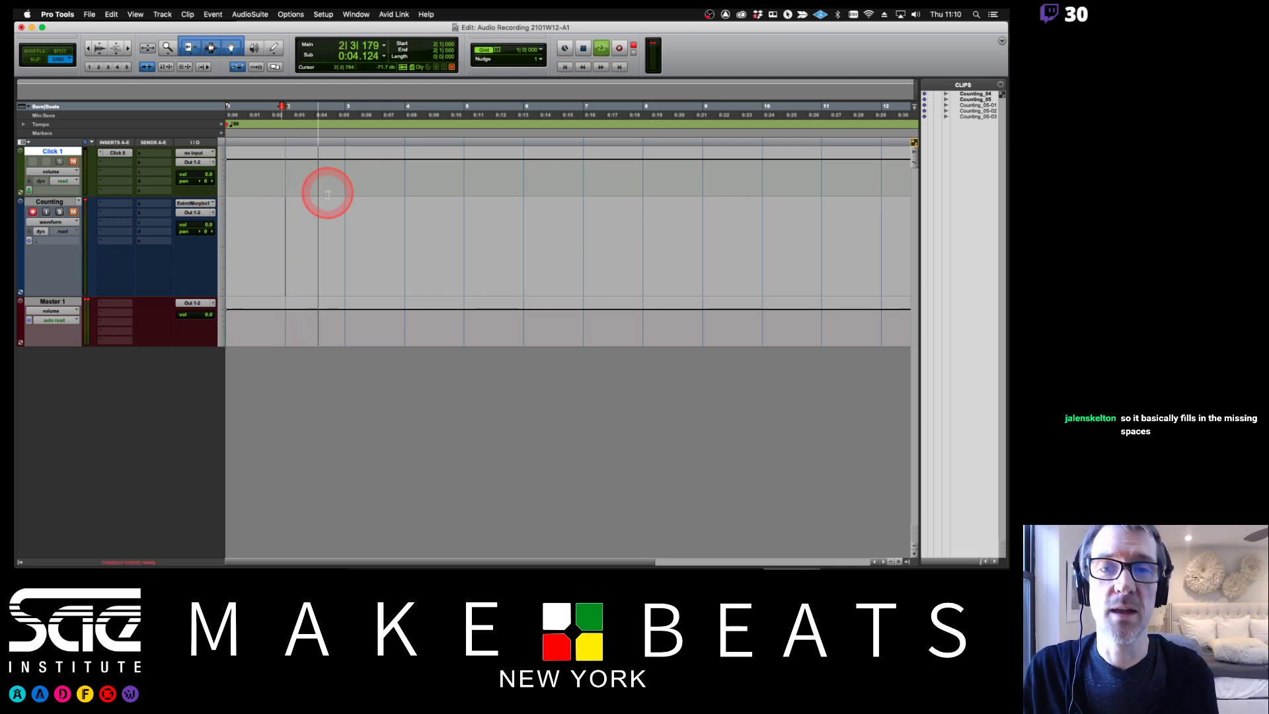
pyautogui.click(73, 162)
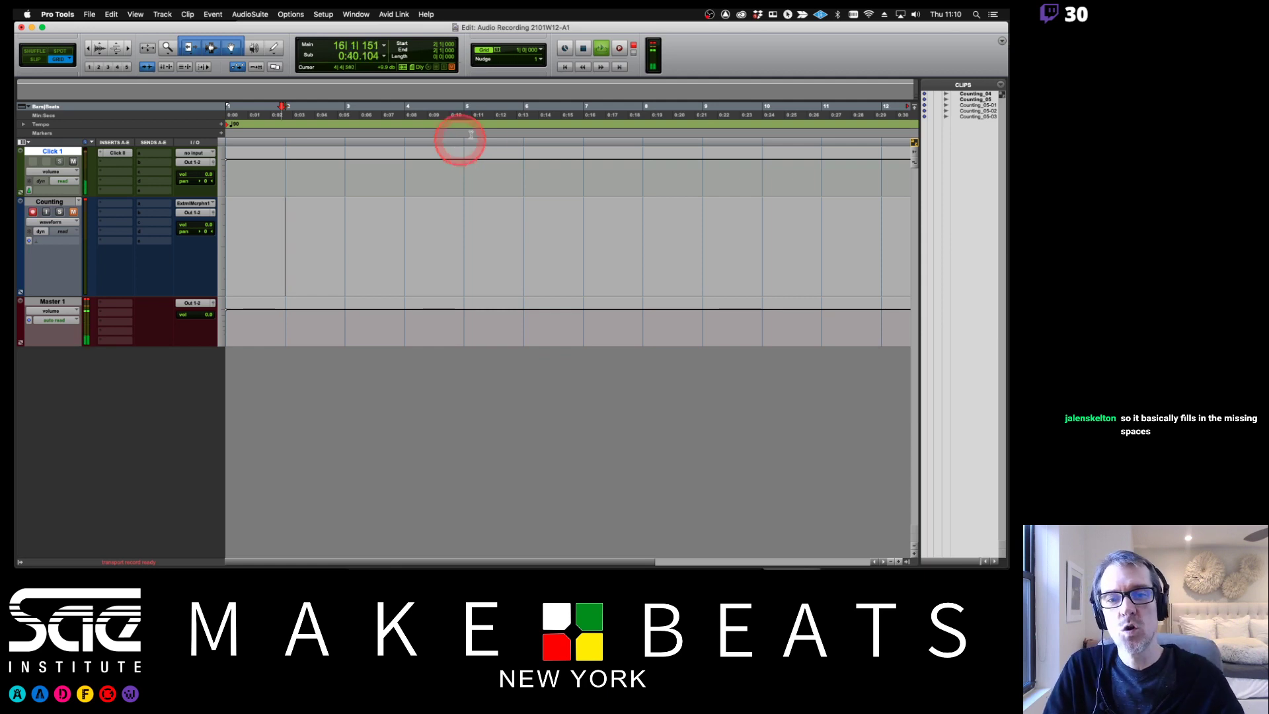
pyautogui.click(619, 49)
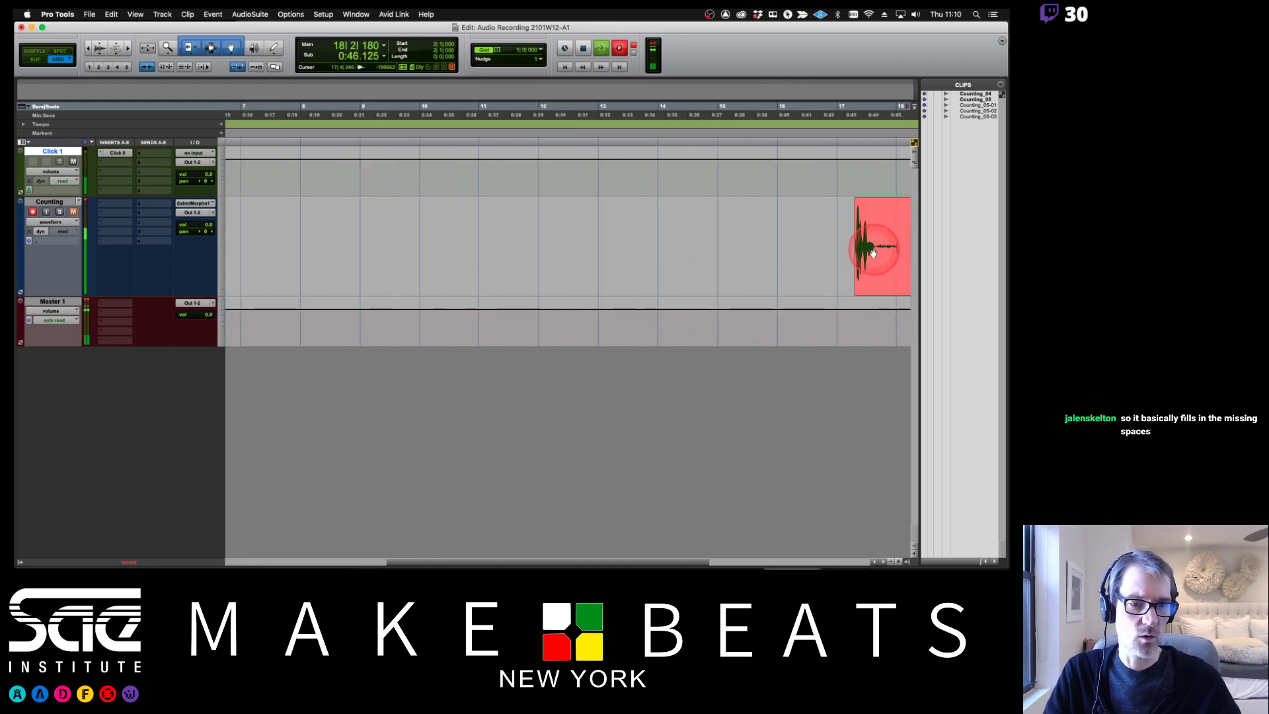
pyautogui.press('space')
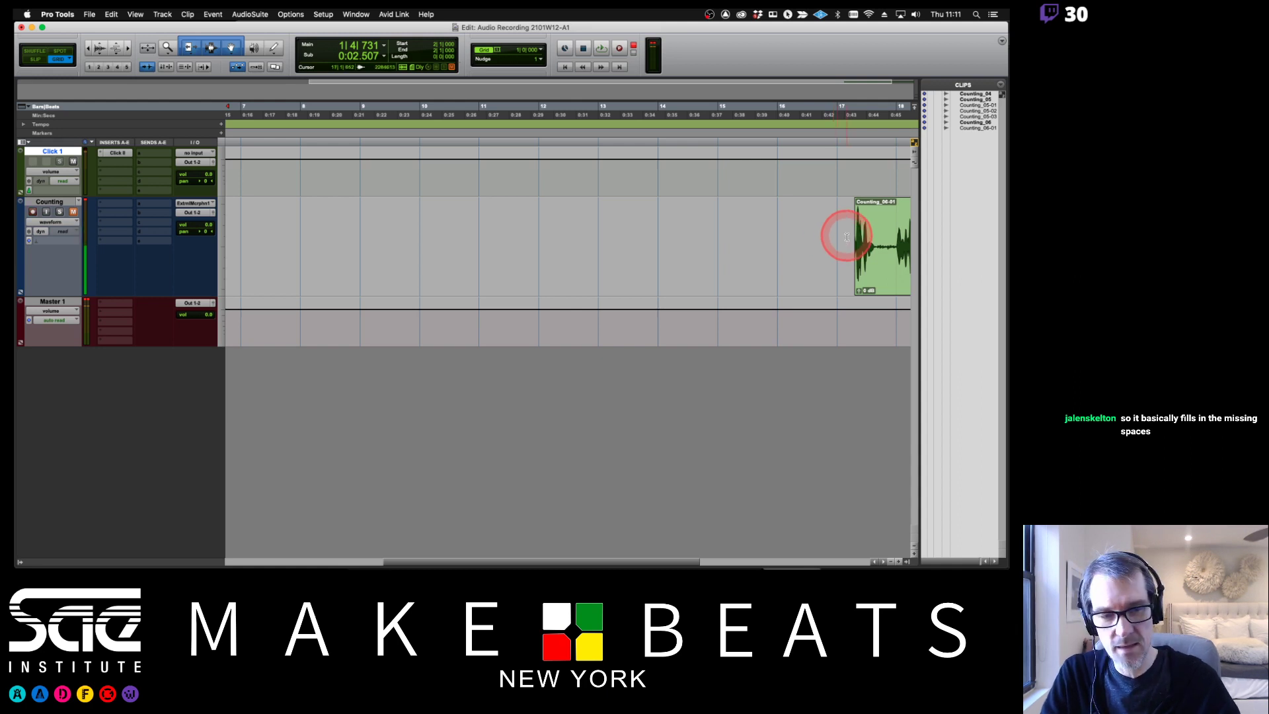
# Step: Extend the punched clip's start back to just before bar 2 and play it back with Counting disarmed and unmuted, muting Click 1
pyautogui.moveTo(853, 245); pyautogui.dragTo(266, 184)
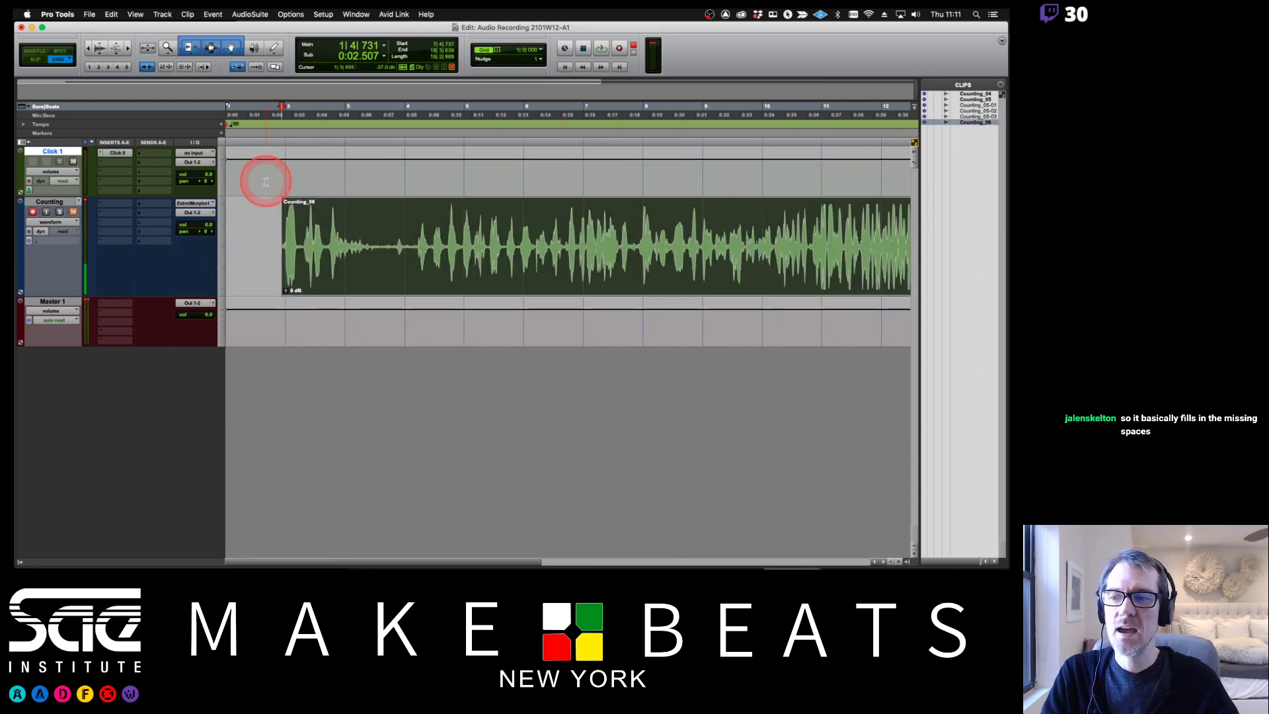
pyautogui.click(74, 212)
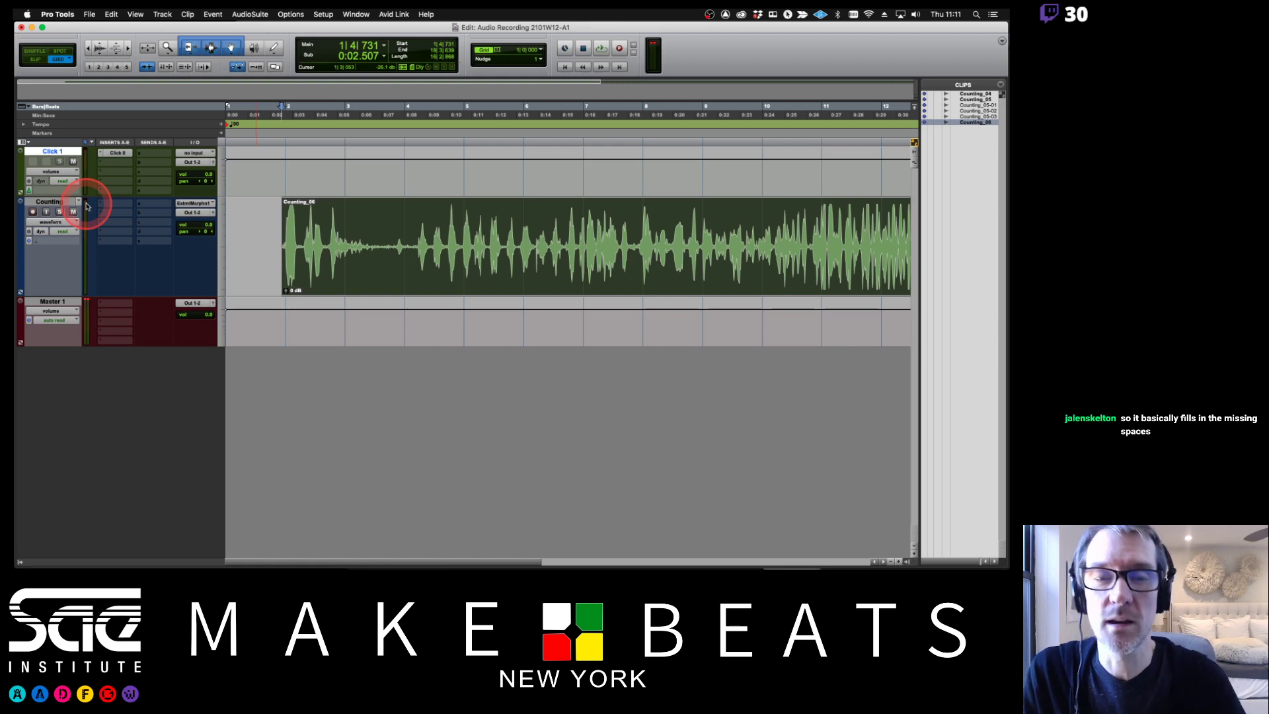
pyautogui.press('space')
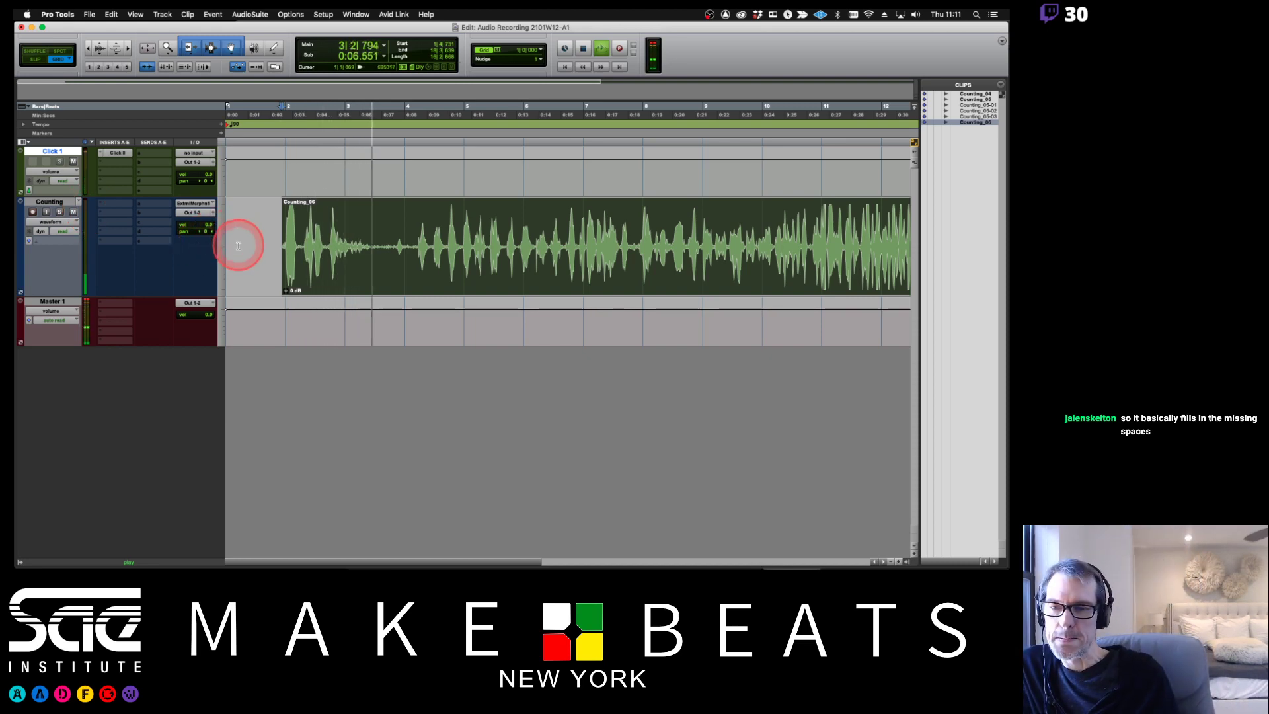
pyautogui.click(74, 161)
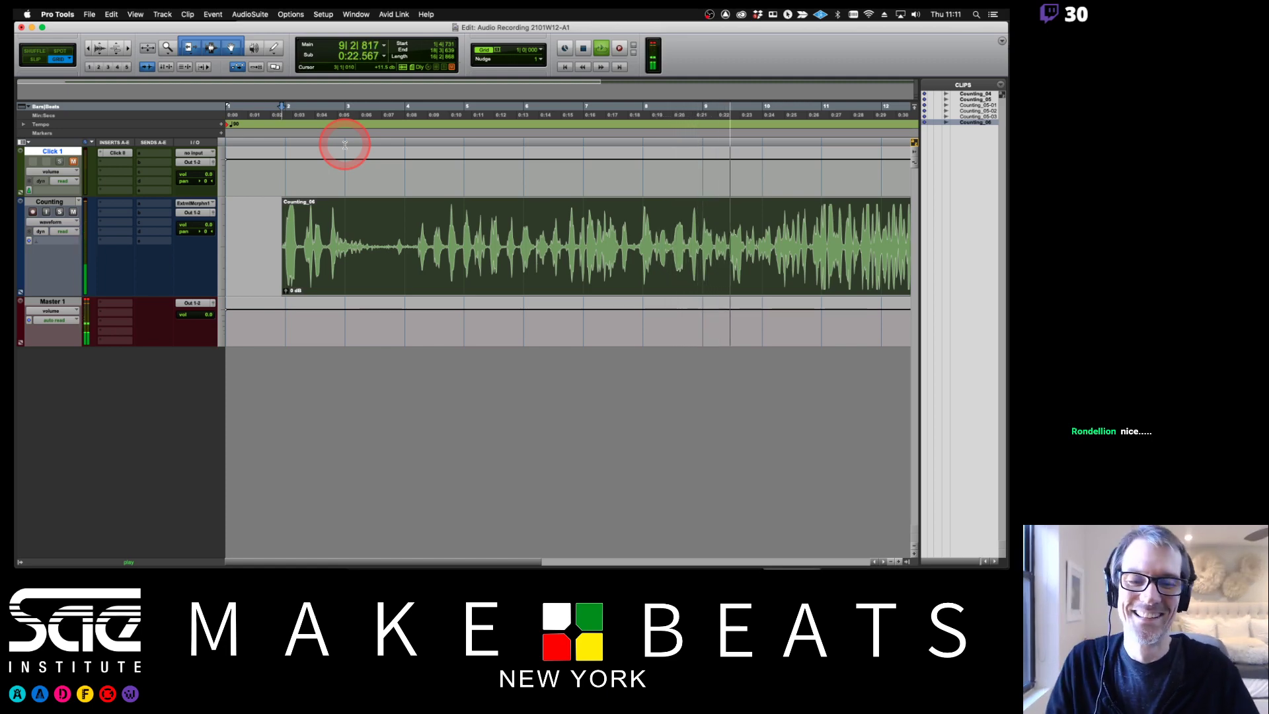
pyautogui.press('space')
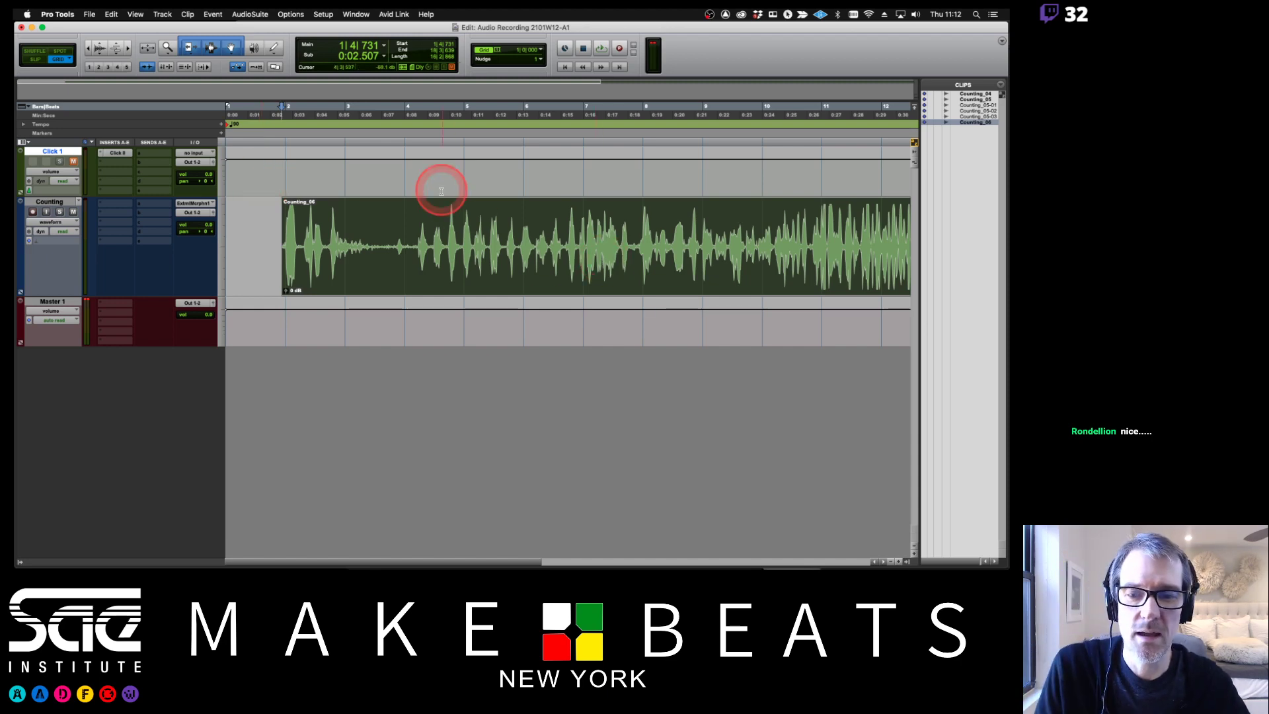
# Step: Delete the section from bar 5 to bar 7 of the Counting clip in Shuffle mode and undo the deletion
pyautogui.moveTo(458, 232); pyautogui.dragTo(567, 229)
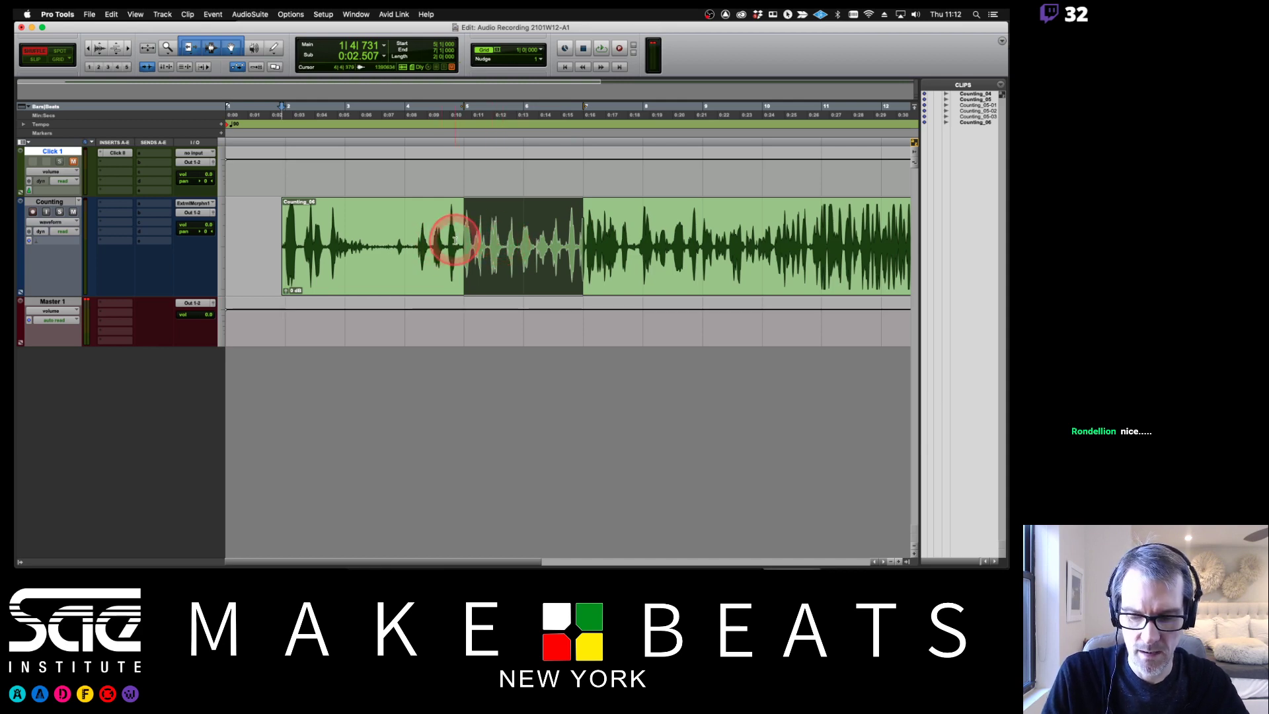
pyautogui.press('Delete')
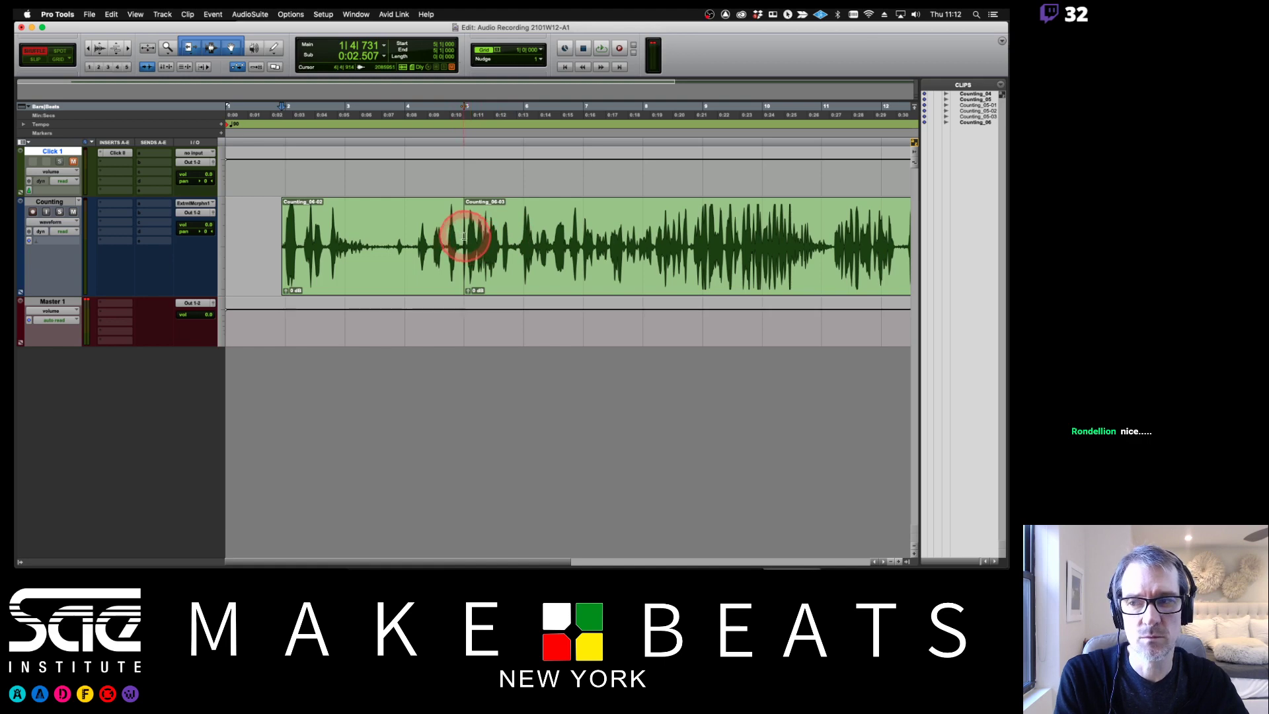
pyautogui.press('super+z')
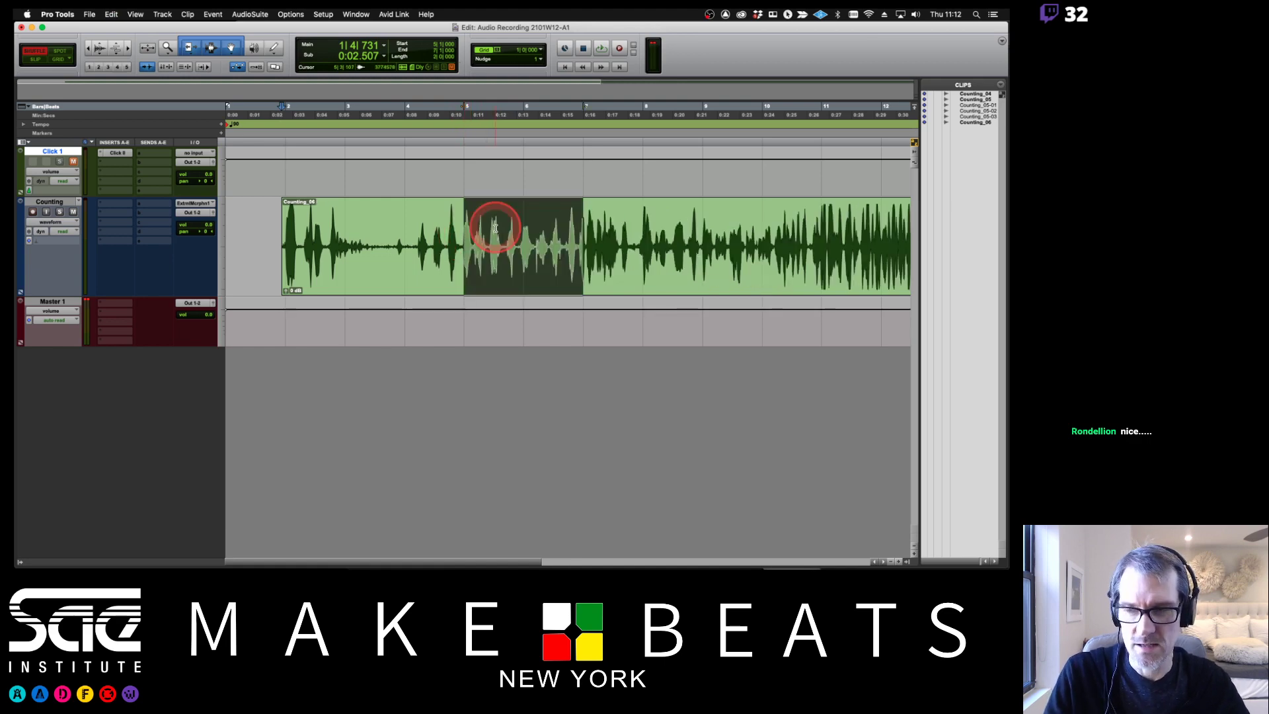
# Step: Delete the section from bar 5 to bar 7 in Slip mode, and delete the two remaining Counting clips
pyautogui.press('Delete')
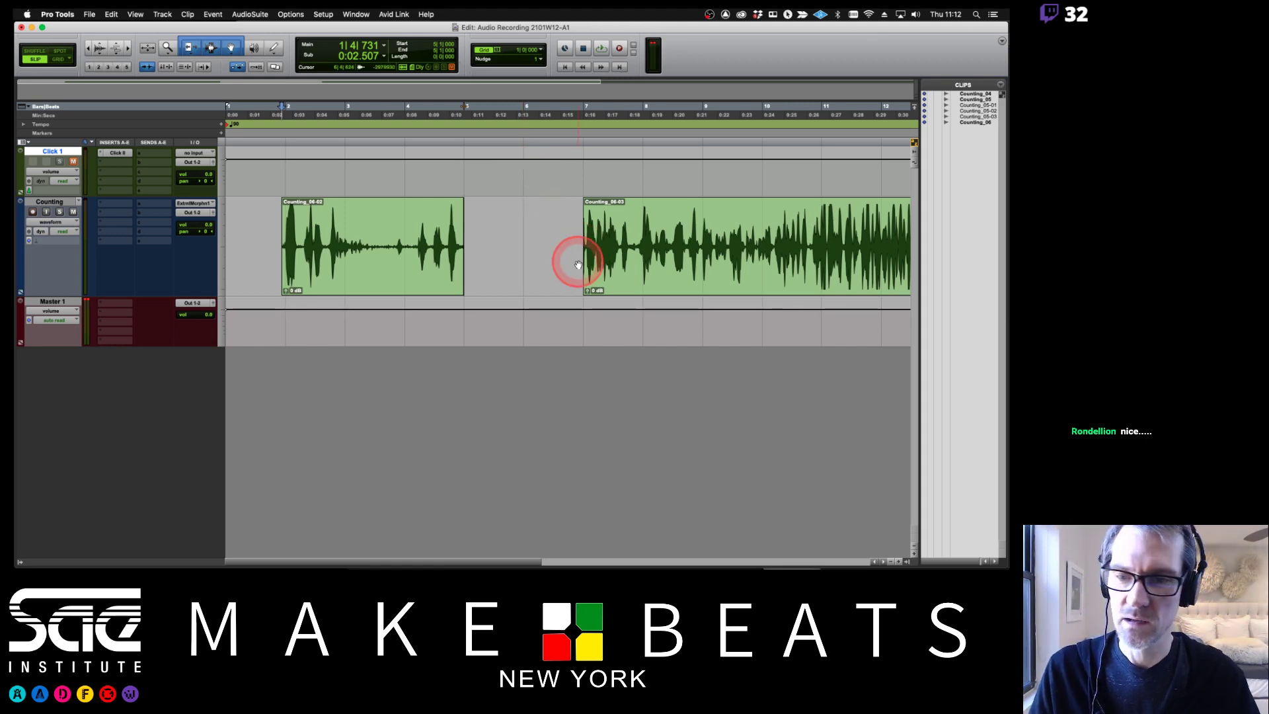
pyautogui.click(695, 273)
pyautogui.press('Delete')
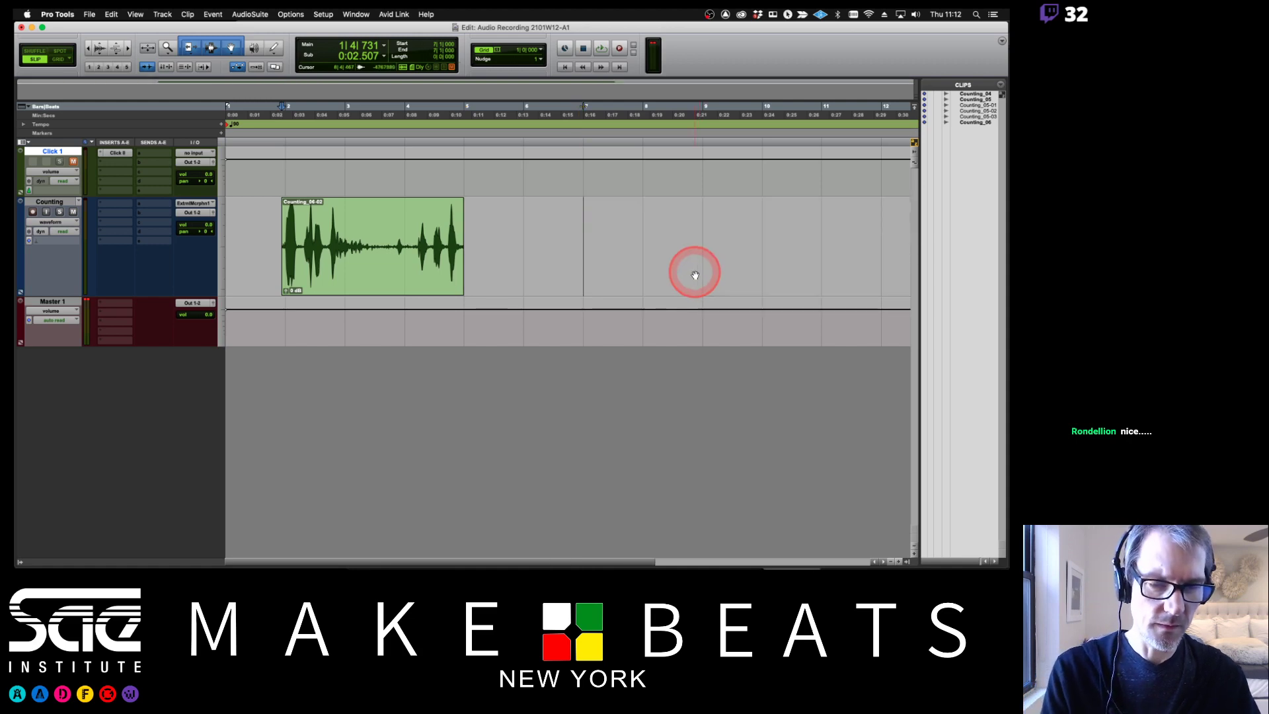
pyautogui.click(331, 283)
pyautogui.press('Delete')
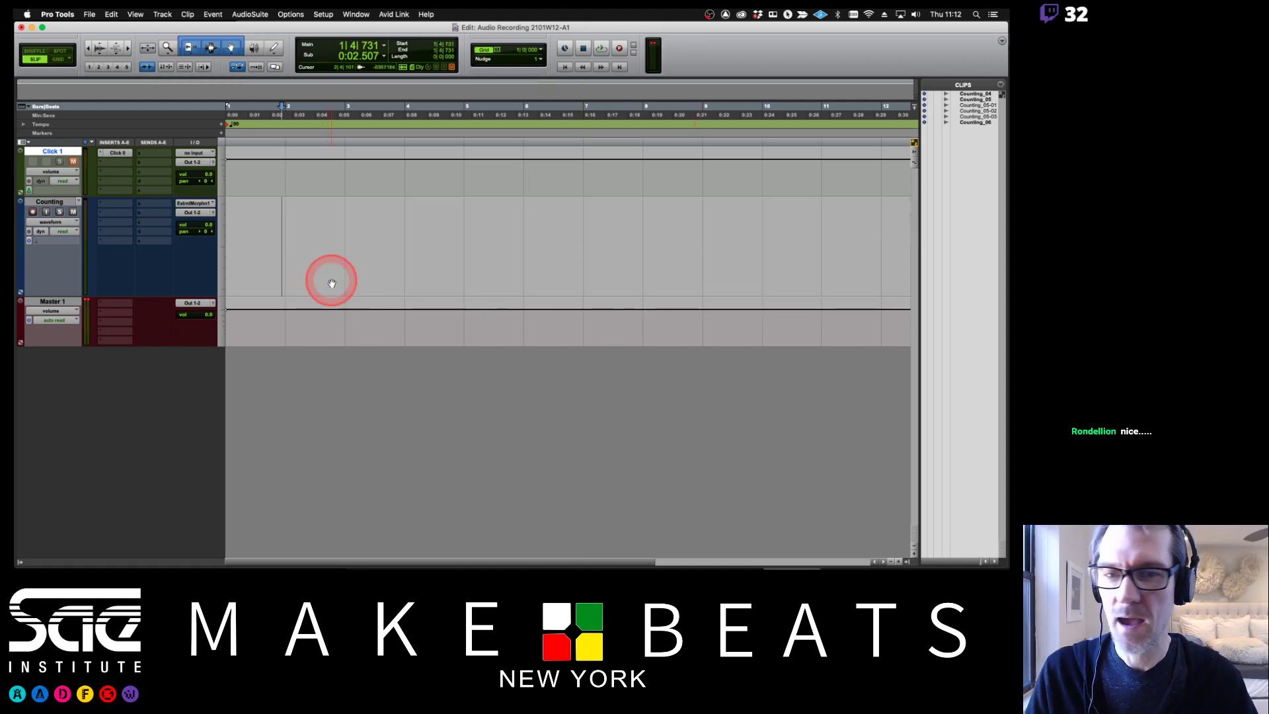
# Step: Switch to Preview to review the Record Modes notes on QuickPunch, and return to Pro Tools
pyautogui.click(715, 251)
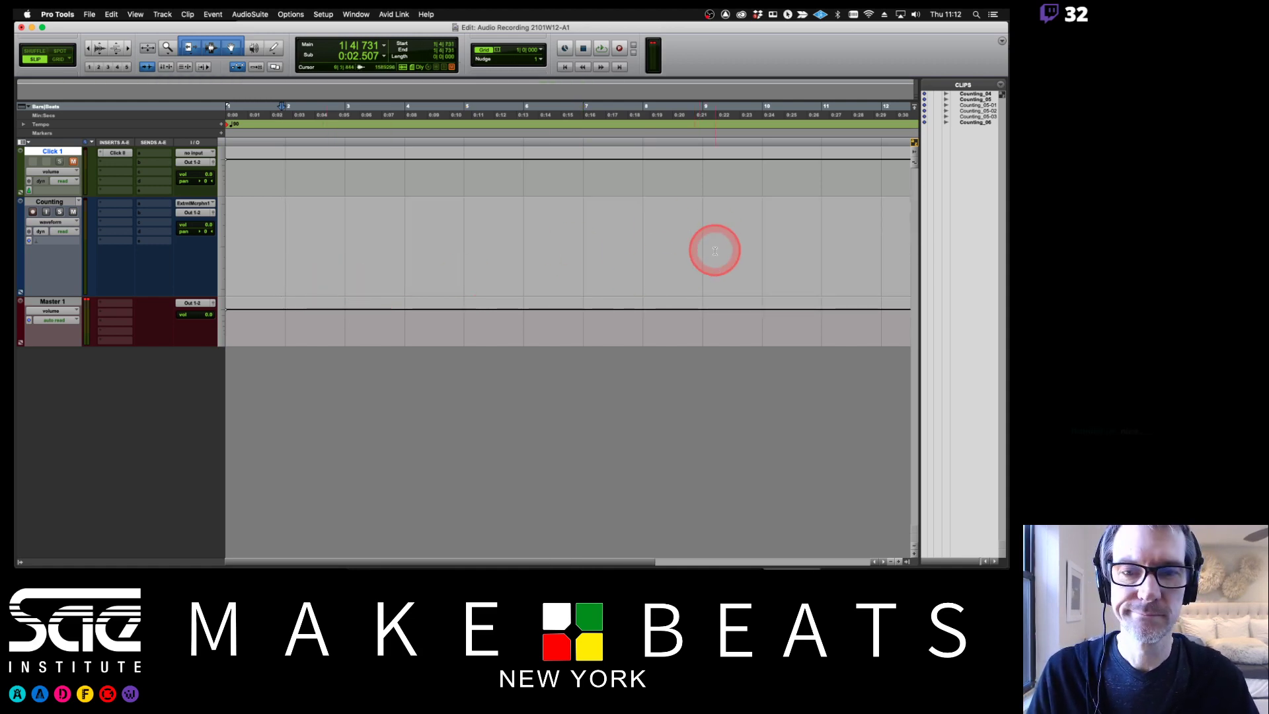
pyautogui.press('super+Tab')
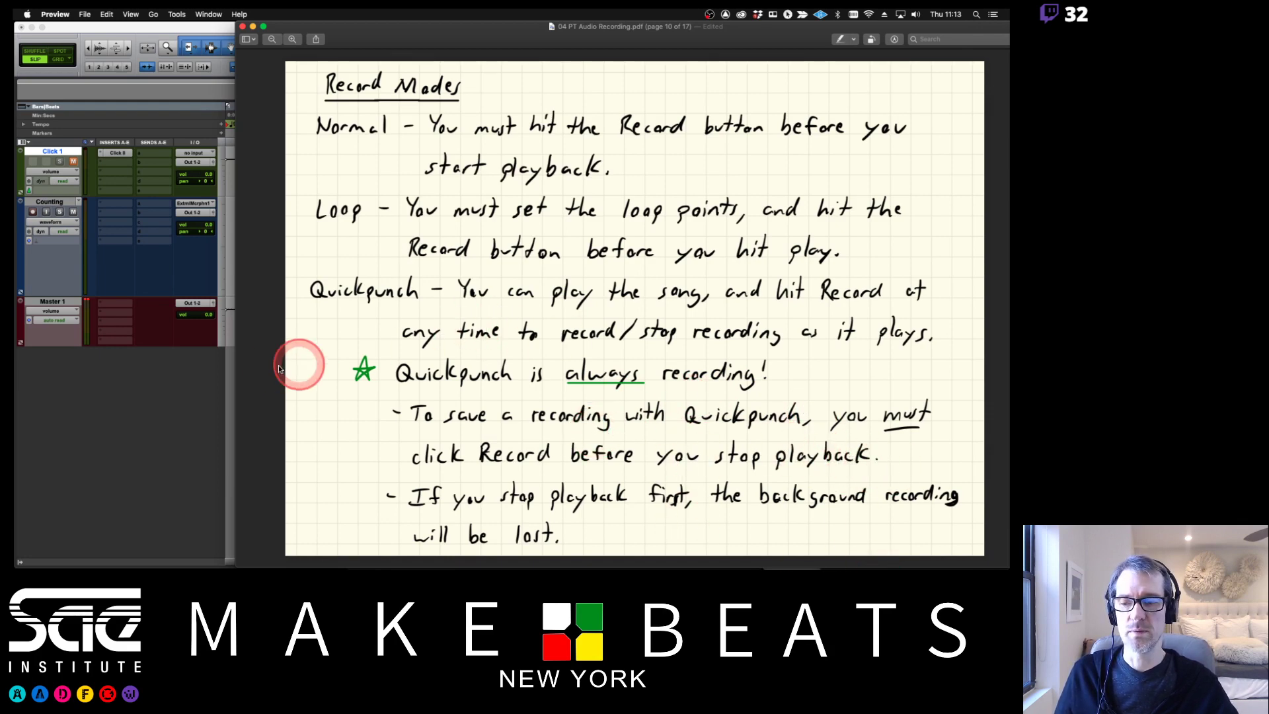
pyautogui.click(199, 378)
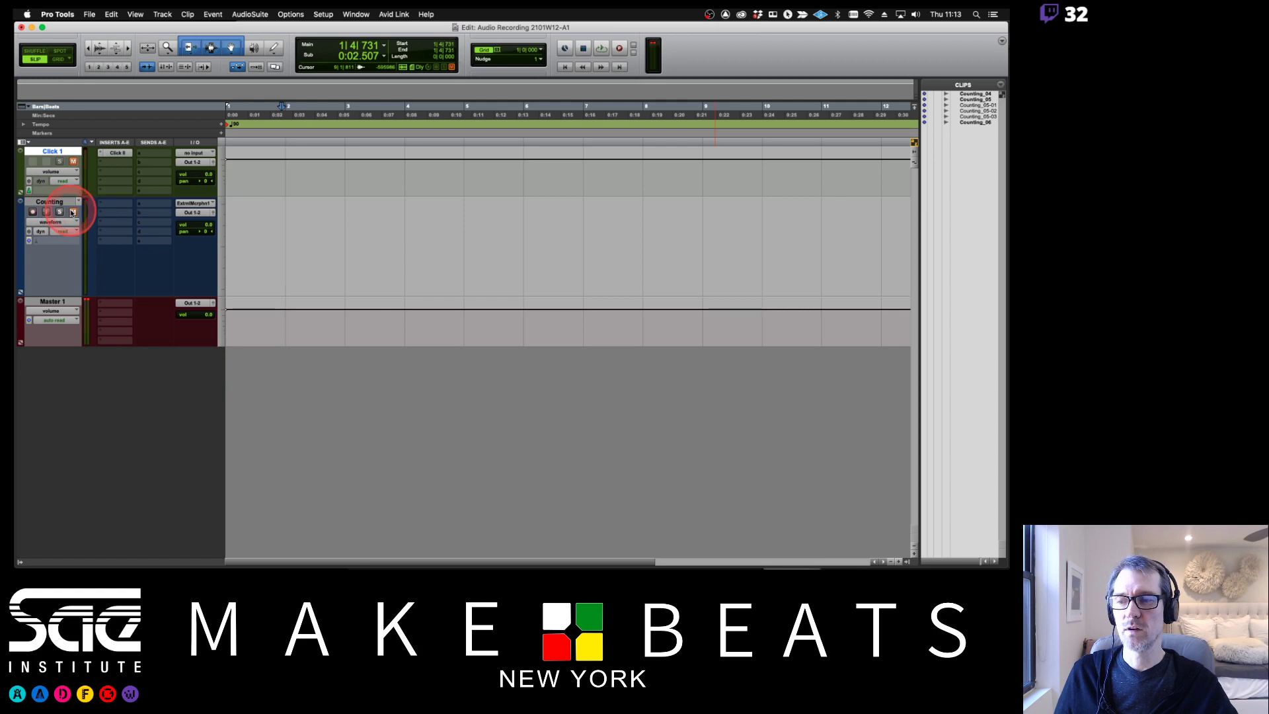
# Step: Record-enable the Counting track and start and stop playback without punching in
pyautogui.click(32, 213)
pyautogui.click(463, 141)
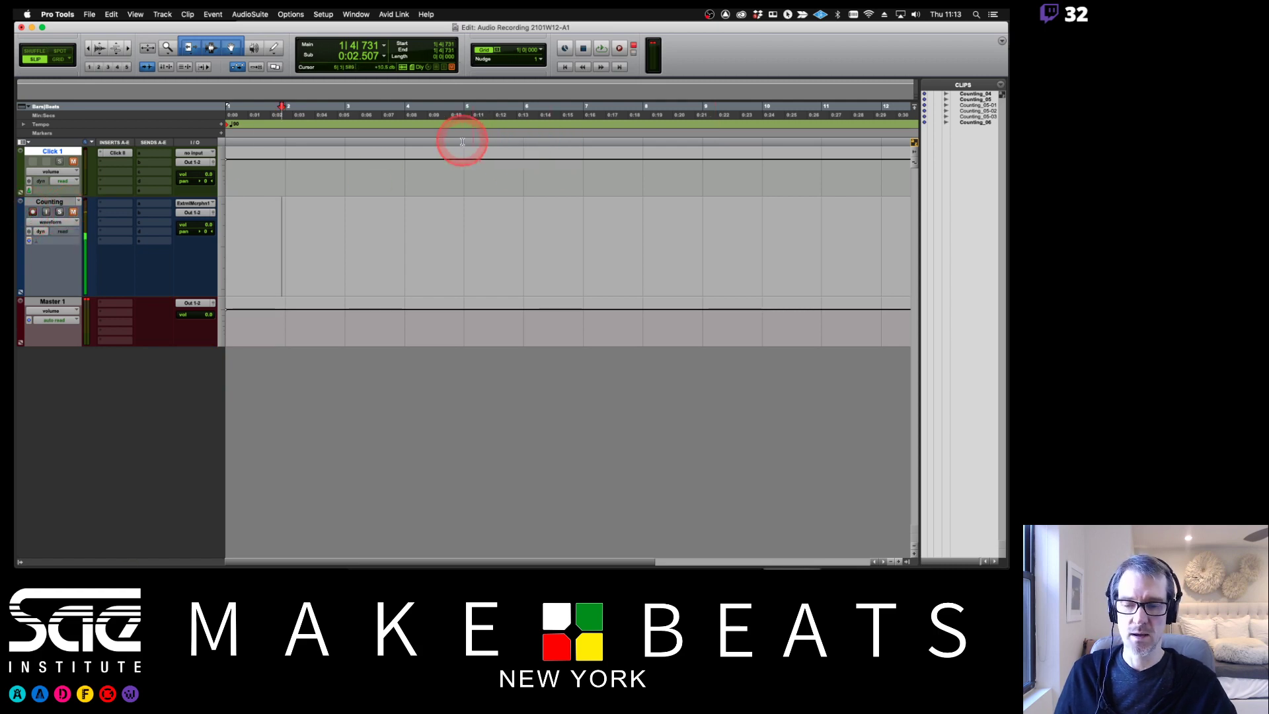
pyautogui.press('space')
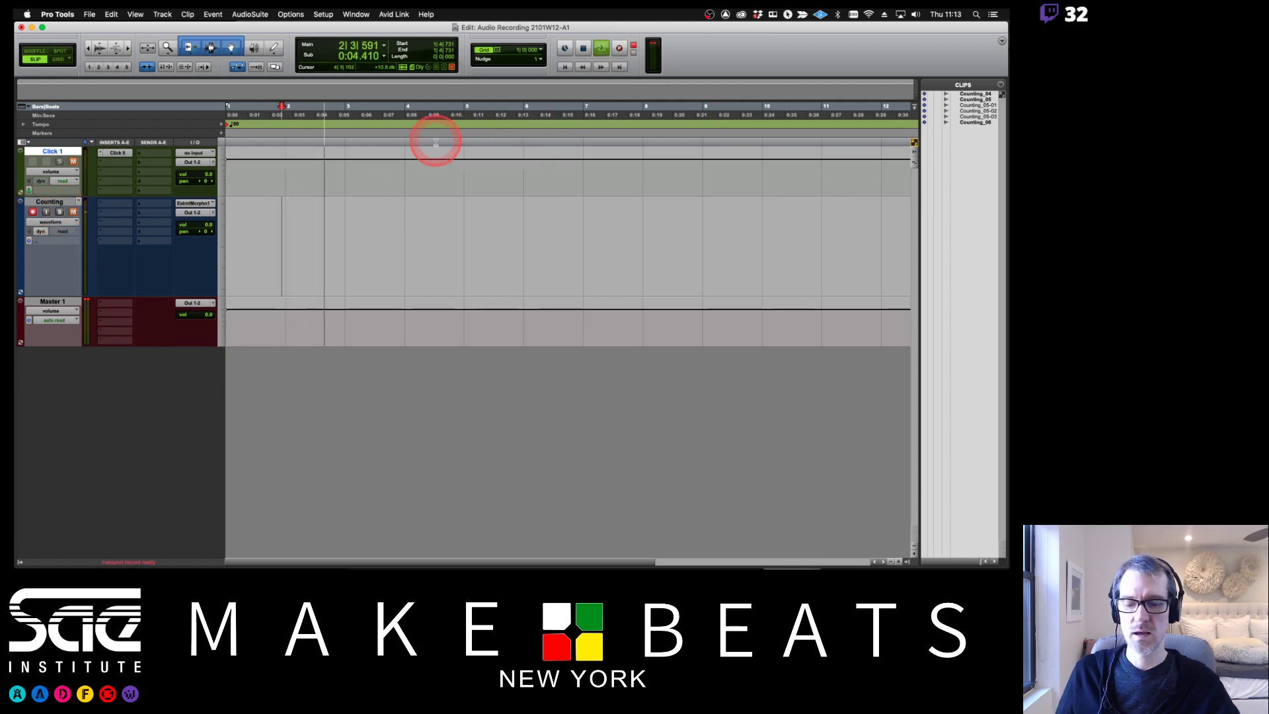
pyautogui.press('space')
# Step: Record a short take on the Counting track from just before bar 2 and delete the clip
pyautogui.press('super+space')
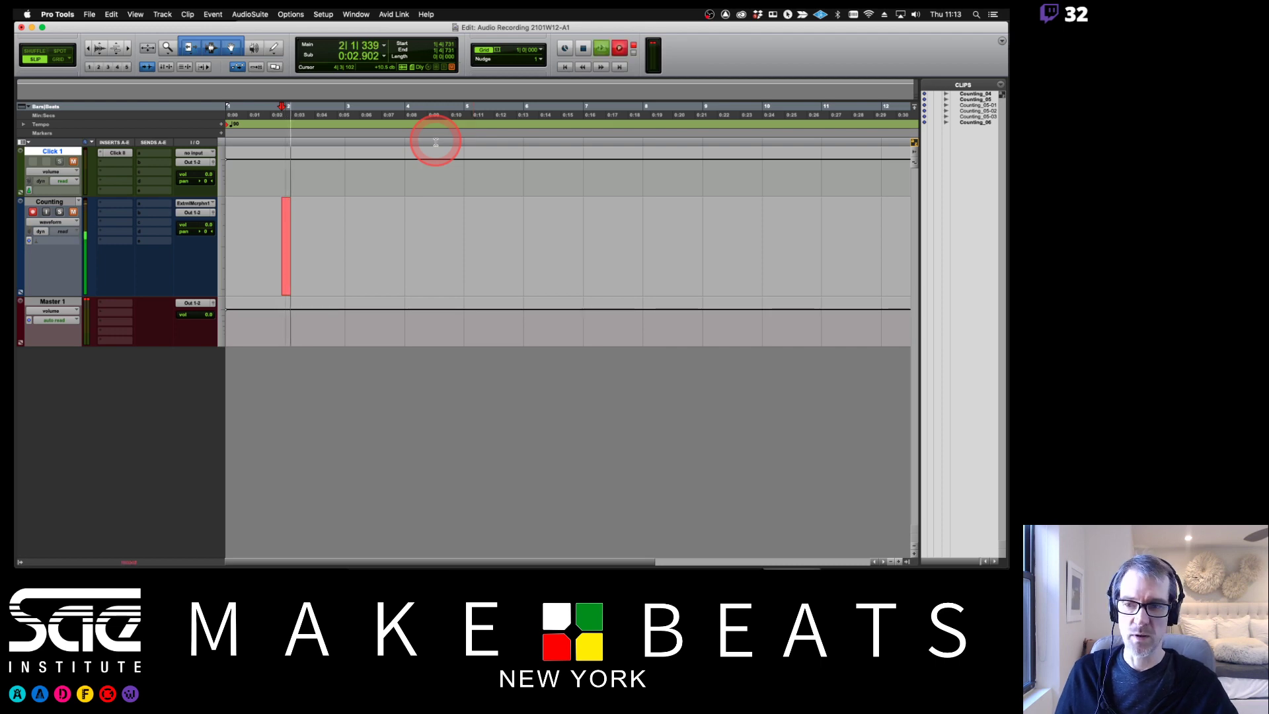
pyautogui.press('space')
pyautogui.click(292, 231)
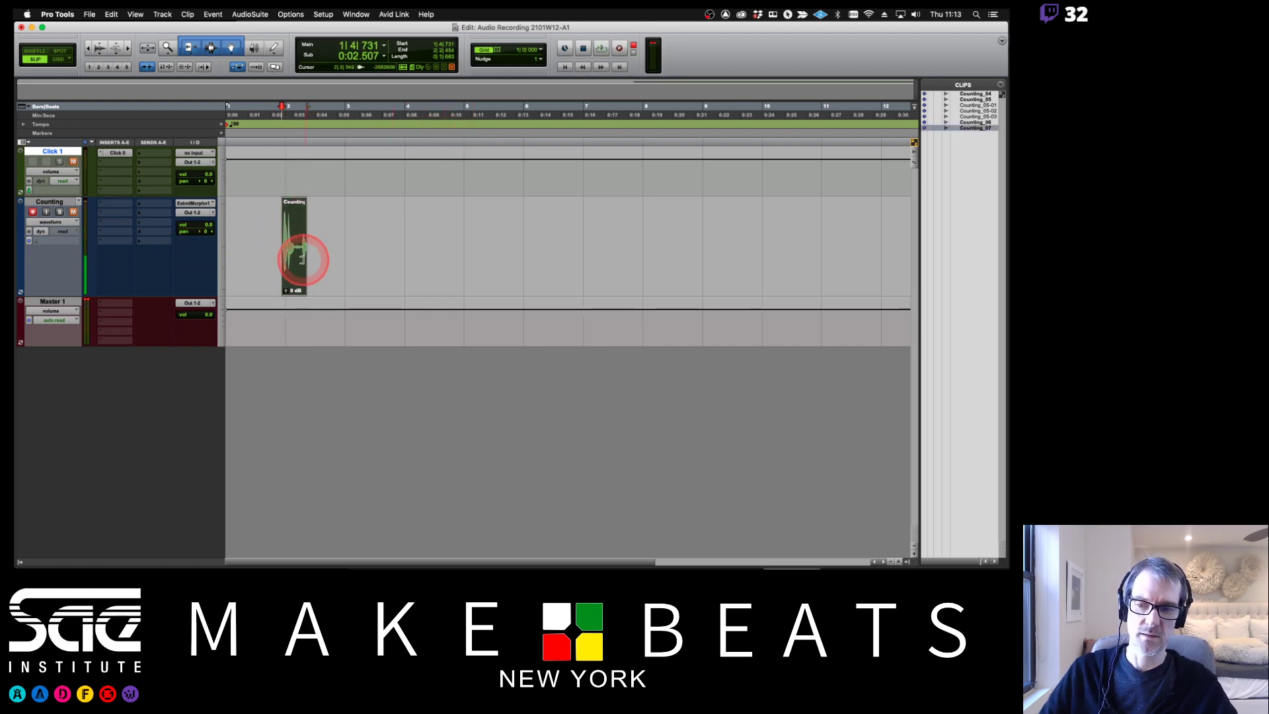
pyautogui.press('Delete')
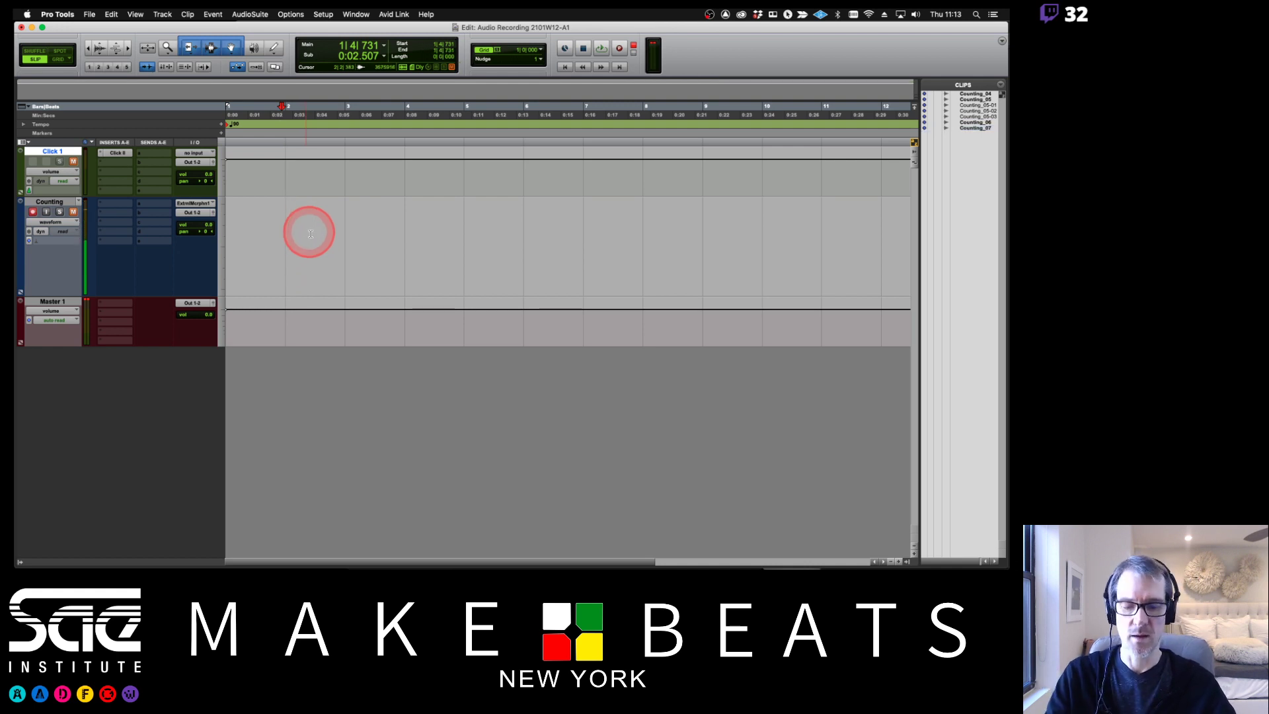
# Step: Start playback from just before bar 2, punch in on the Counting track just after bar 3, and stop after a short recording
pyautogui.press('space')
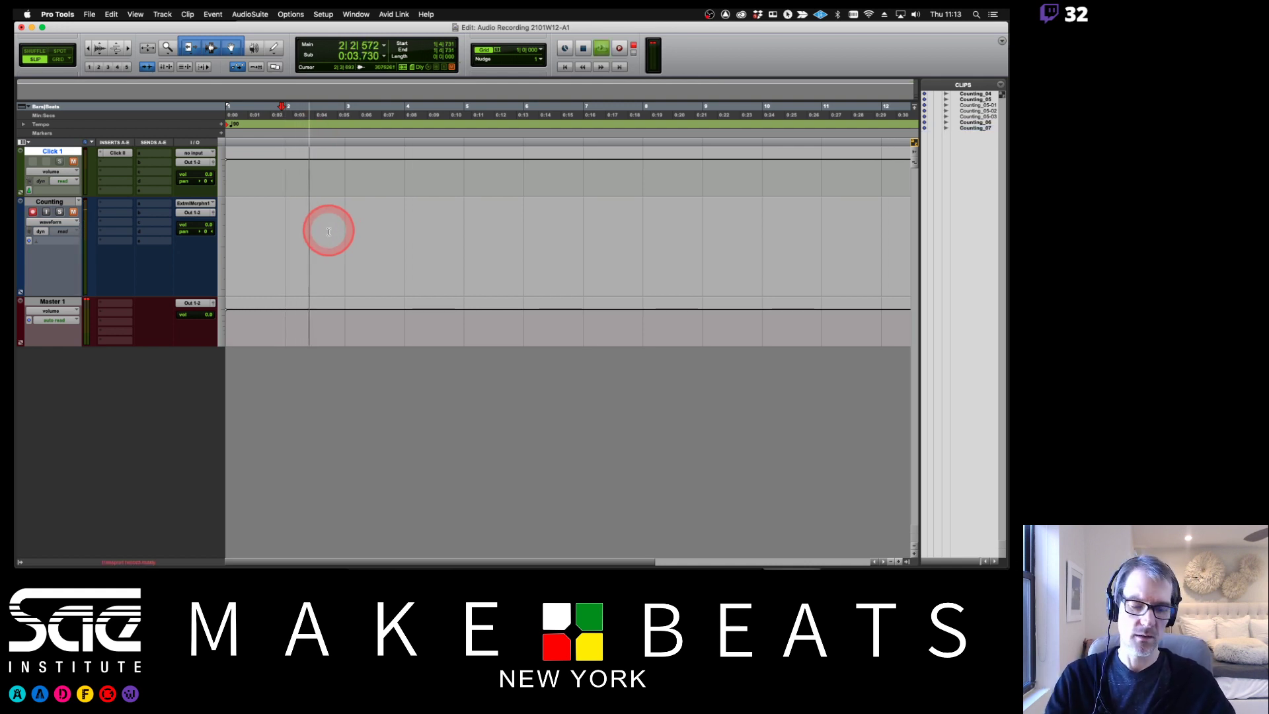
pyautogui.press('super+space')
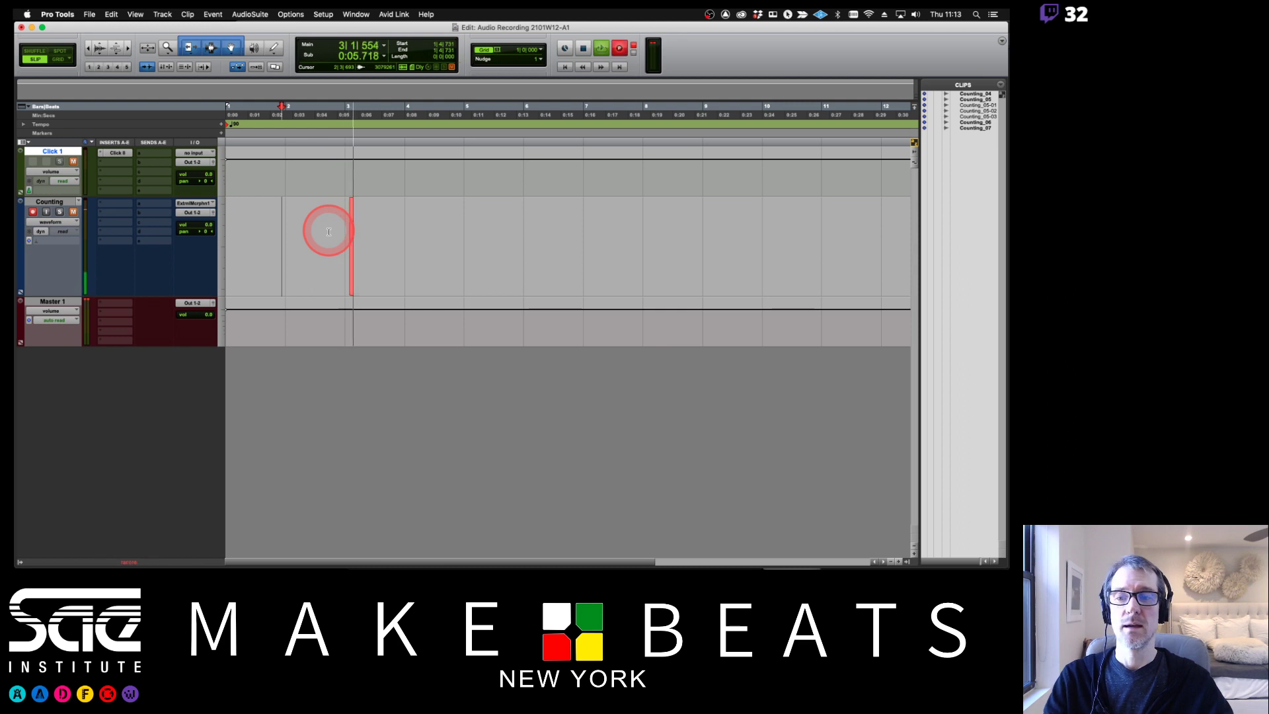
pyautogui.press('space')
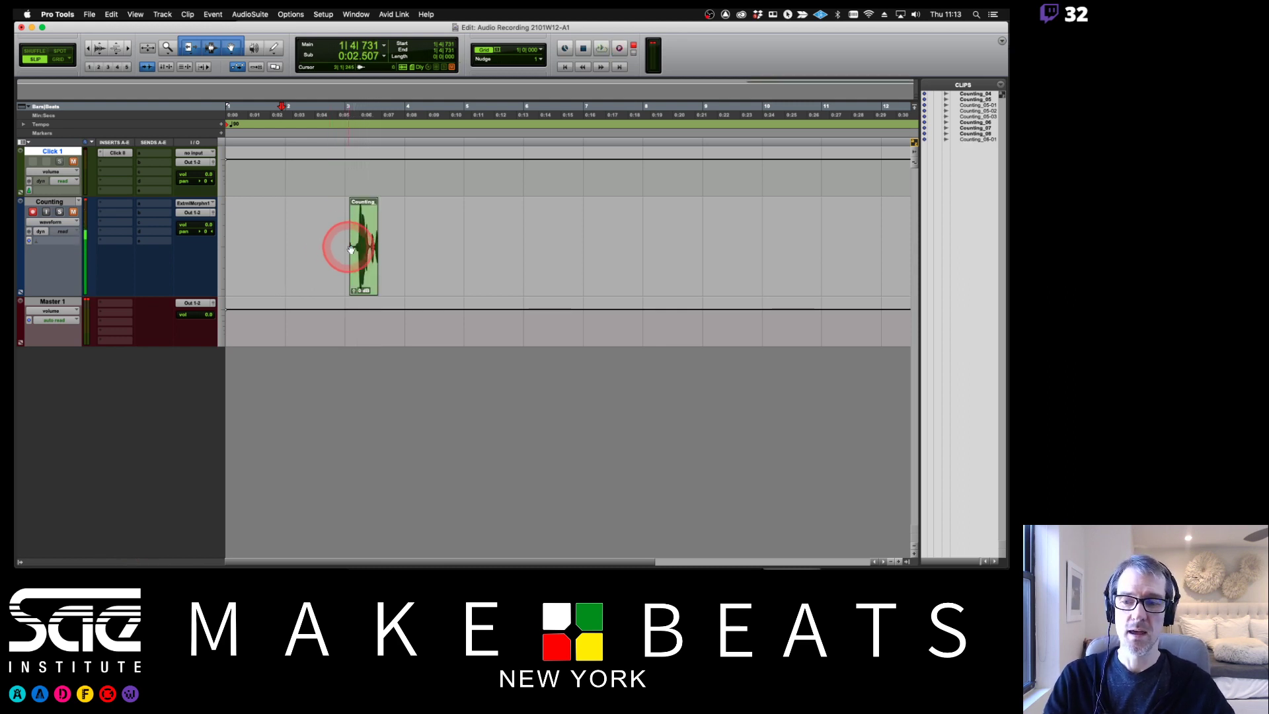
# Step: Extend the punched clip's start fully back to recover its background recording, and delete the clip, returning to the session start
pyautogui.moveTo(350, 244); pyautogui.dragTo(181, 249)
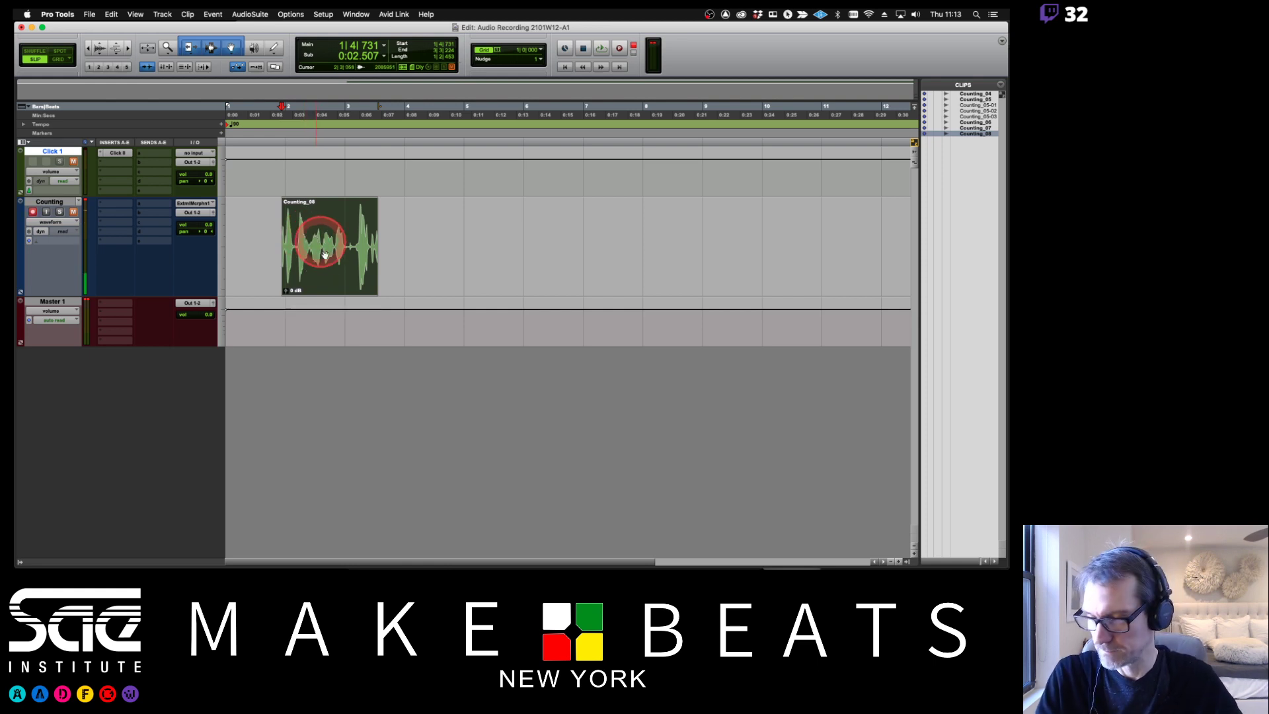
pyautogui.press('Delete')
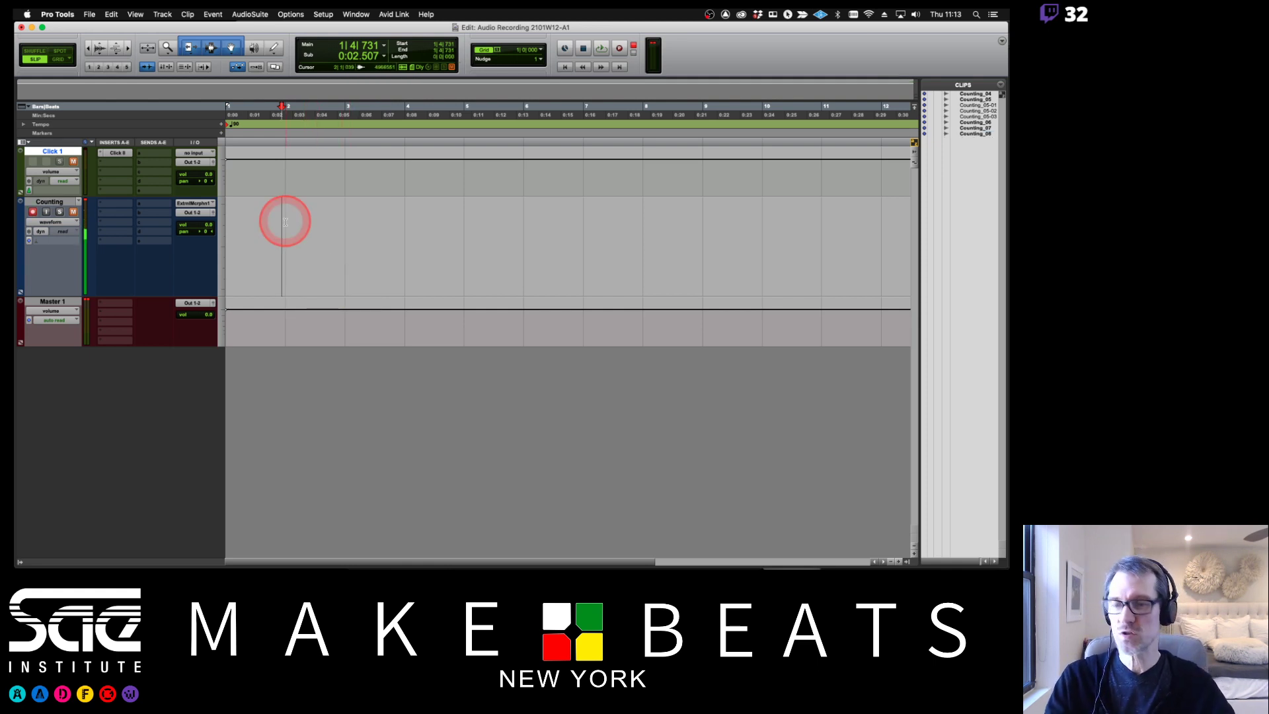
pyautogui.press('Return')
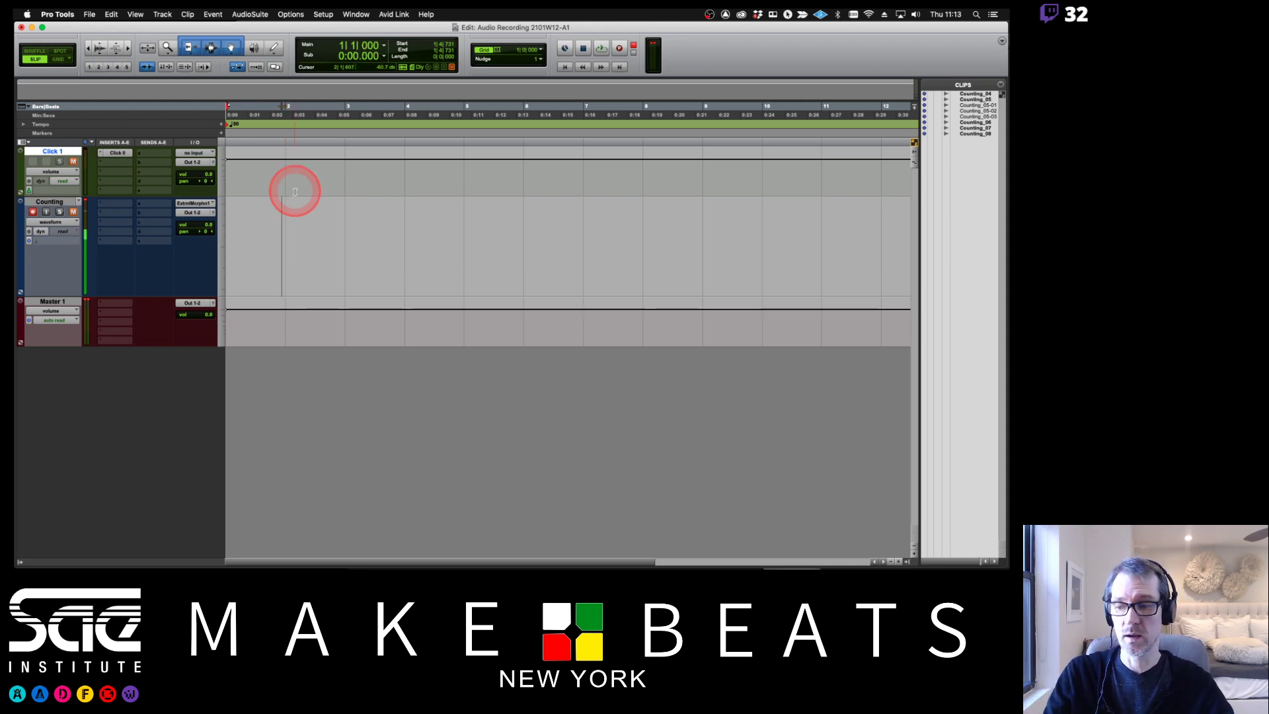
# Step: Switch to Preview to read the Record Modes notes on Destructive recording, and return to Pro Tools
pyautogui.press('super+Tab')
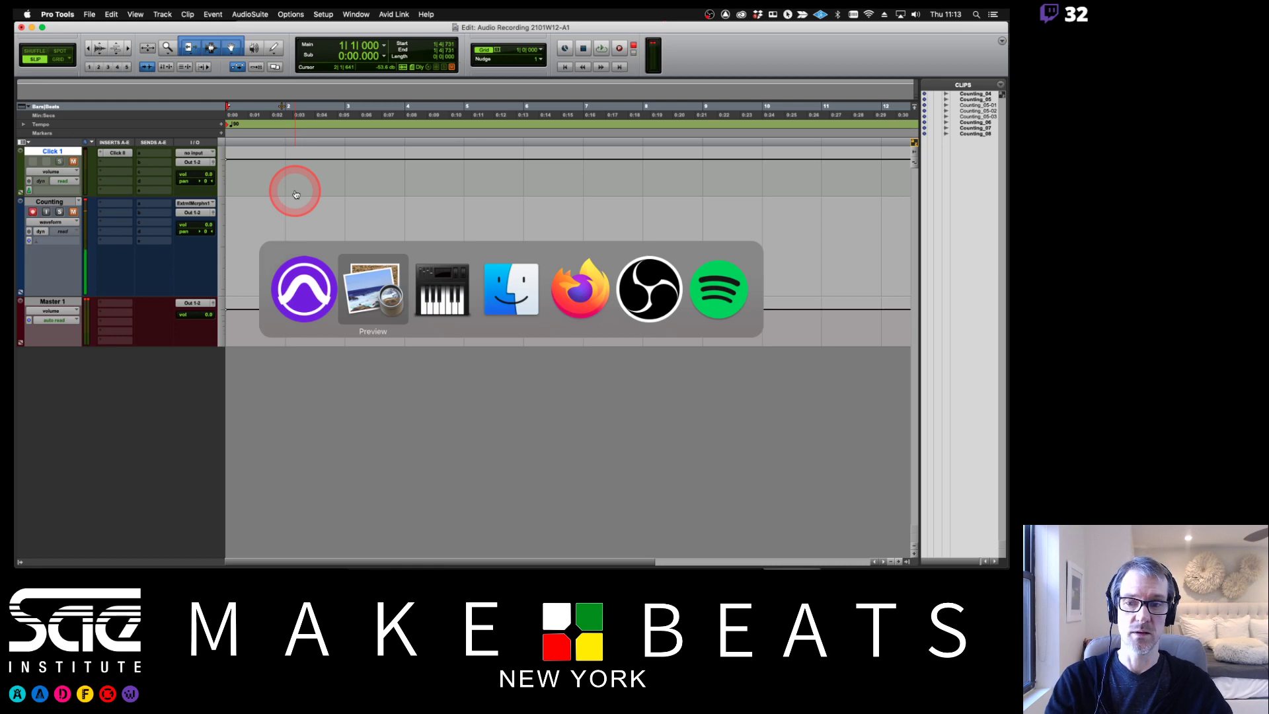
pyautogui.press('Down')
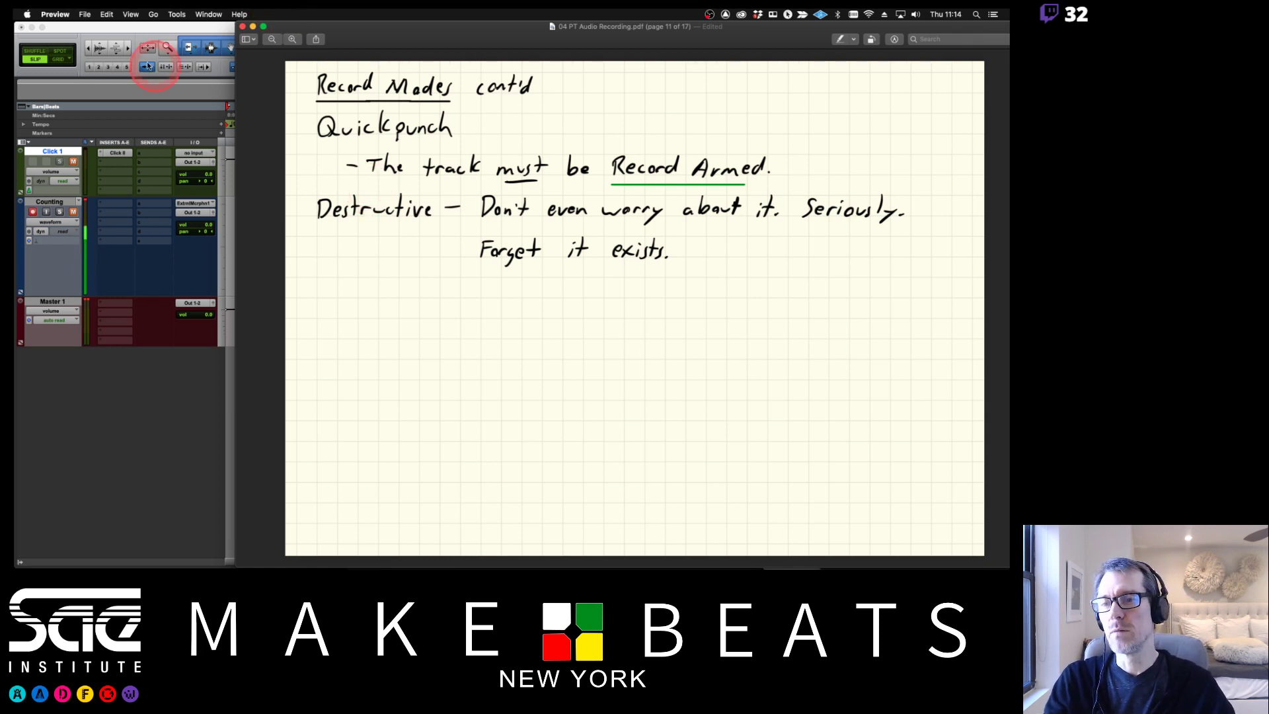
pyautogui.click(149, 29)
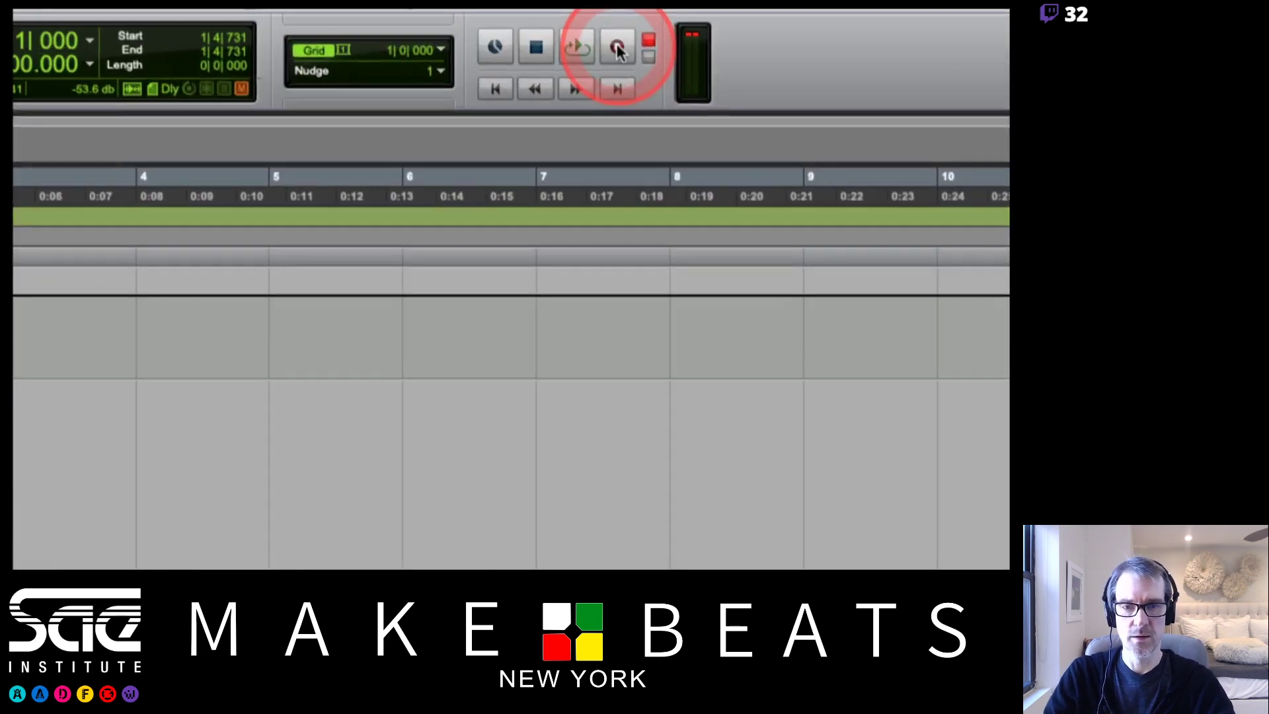
# Step: Set the record mode to Destructive, and check the Destructive notes in Preview again before returning to Pro Tools
pyautogui.rightClick(621, 52)
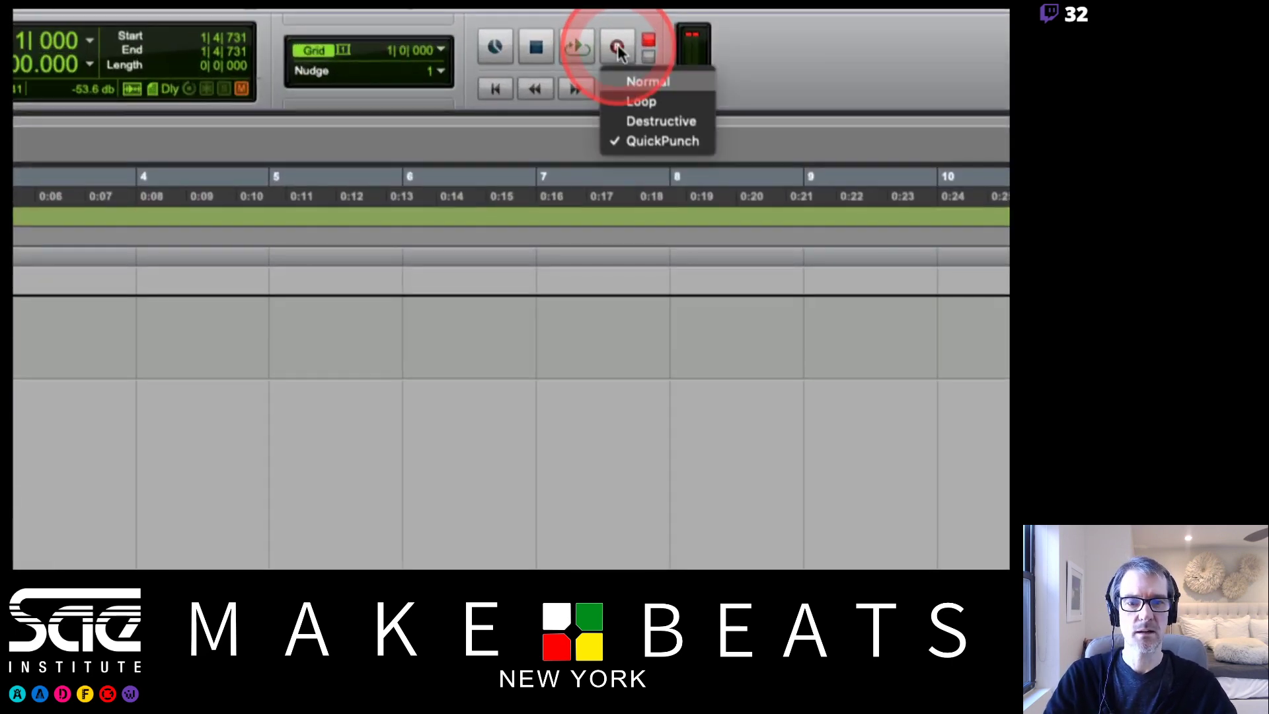
pyautogui.click(646, 120)
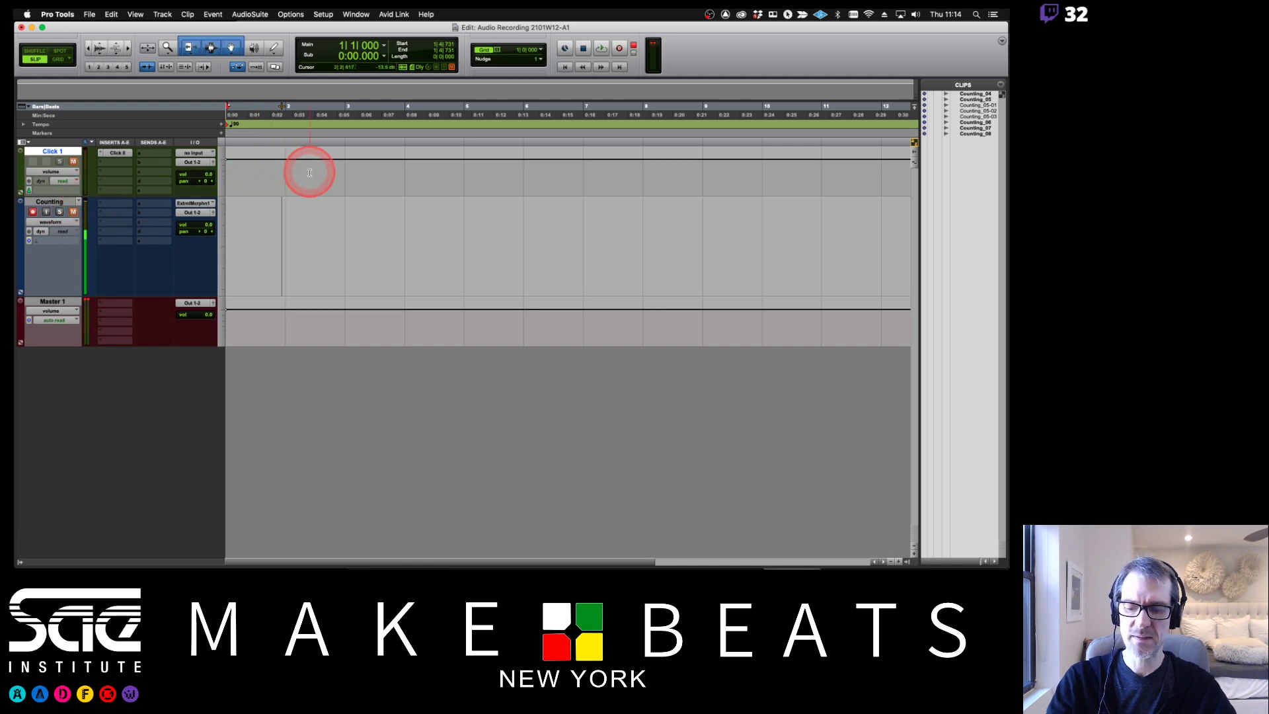
pyautogui.press('super+Tab')
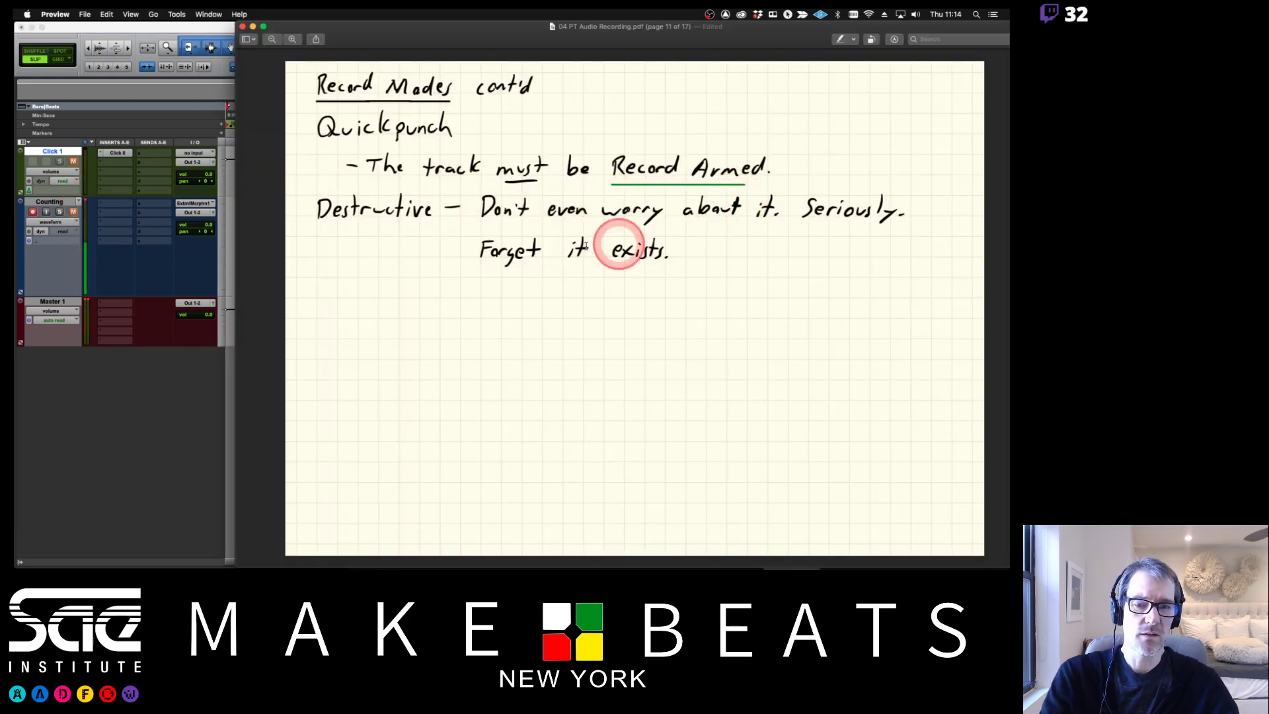
pyautogui.press('super+Tab')
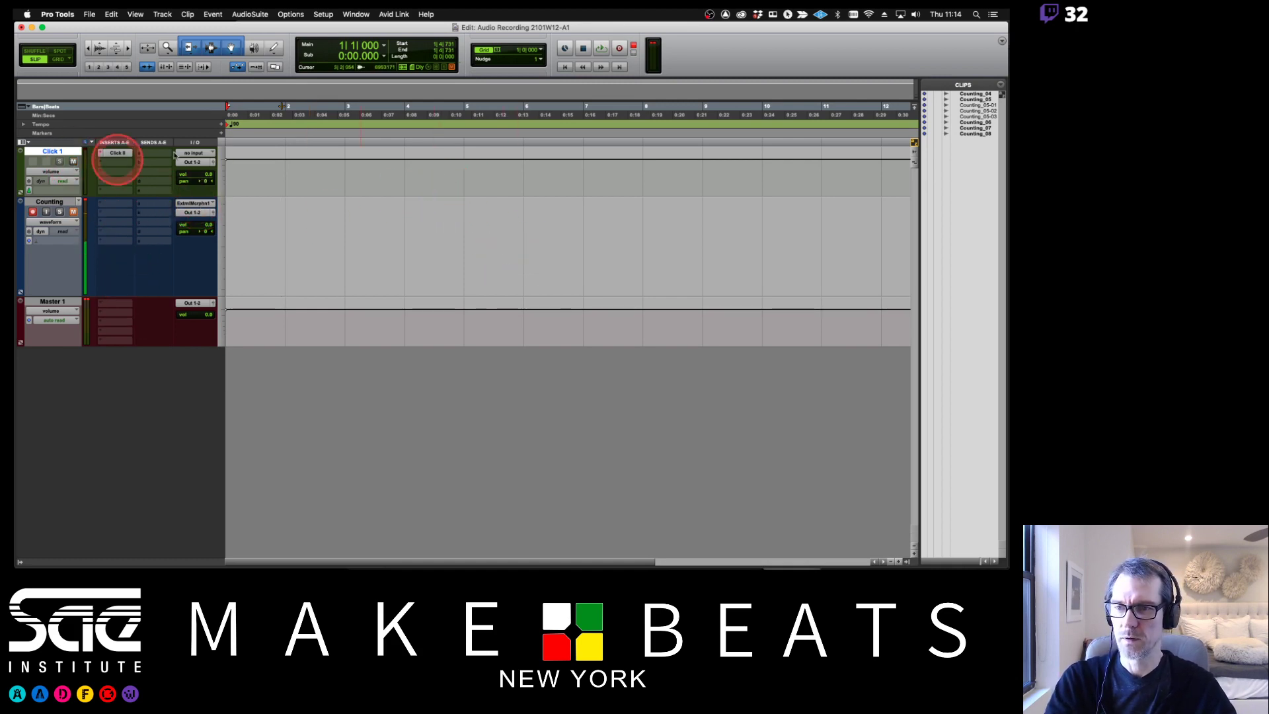
# Step: Record a take on the Counting track from the session start to just past bar 4
pyautogui.press('space')
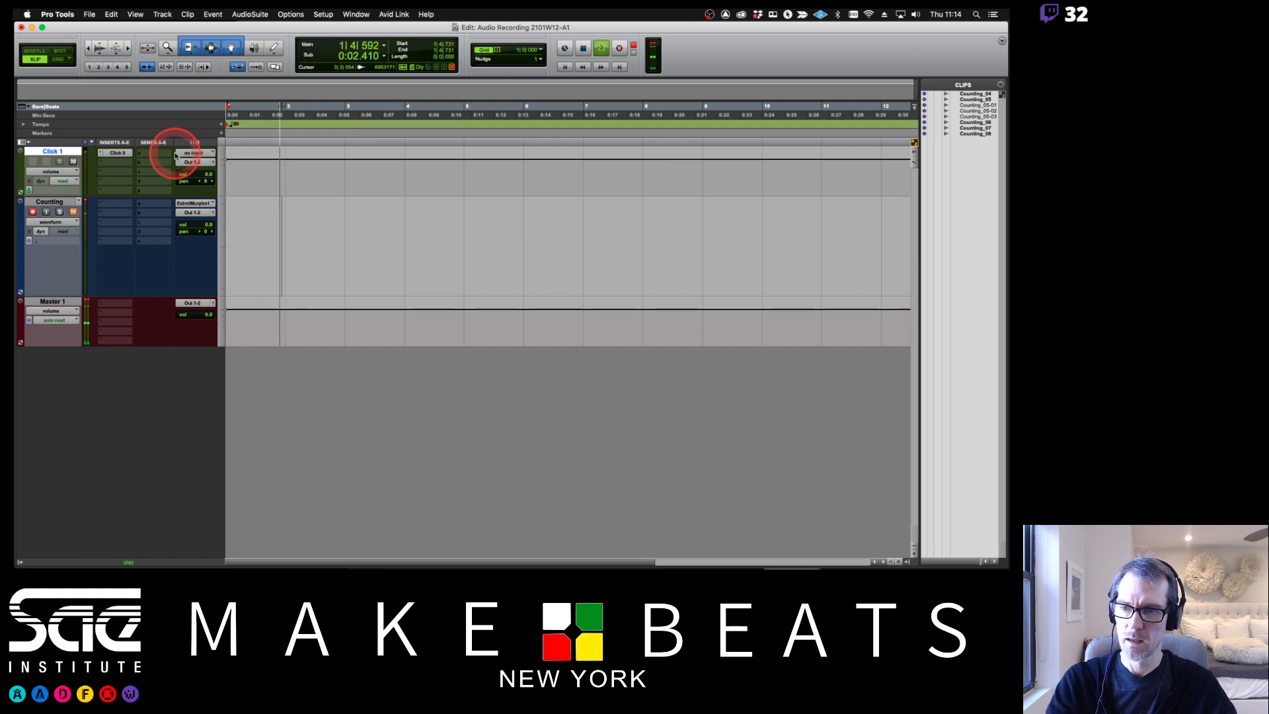
pyautogui.press('super+space')
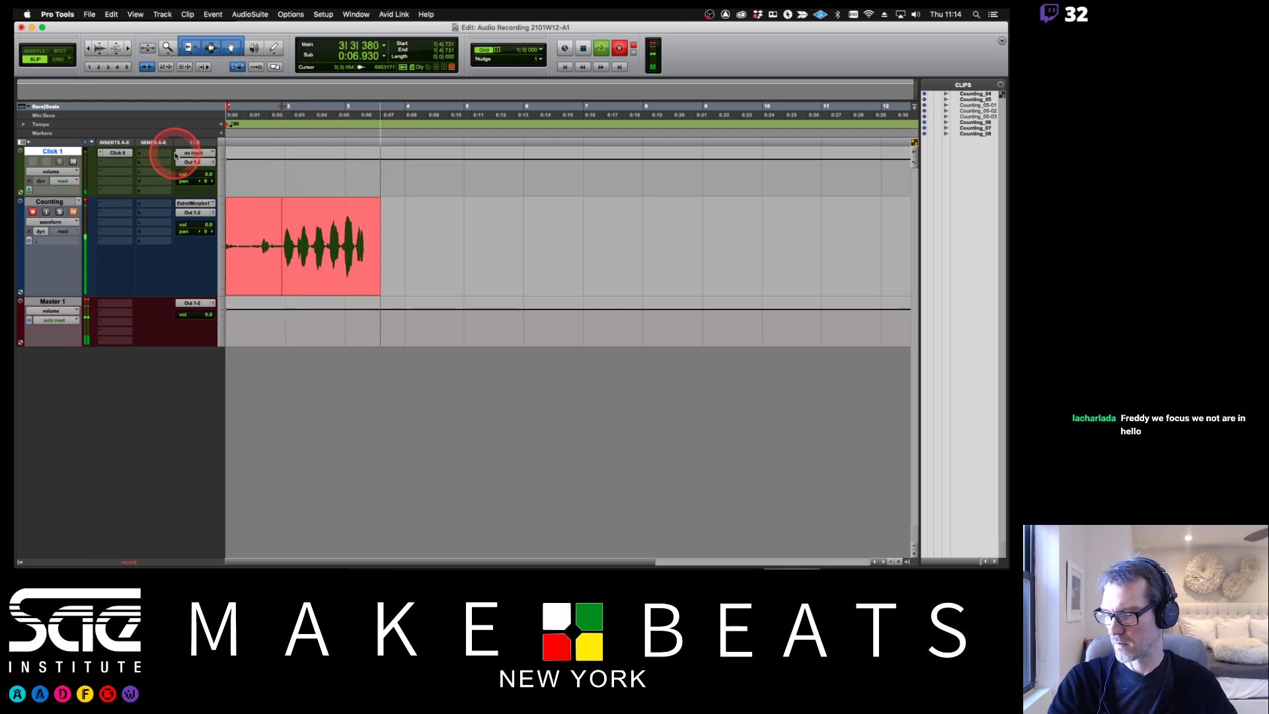
pyautogui.press('super+period')
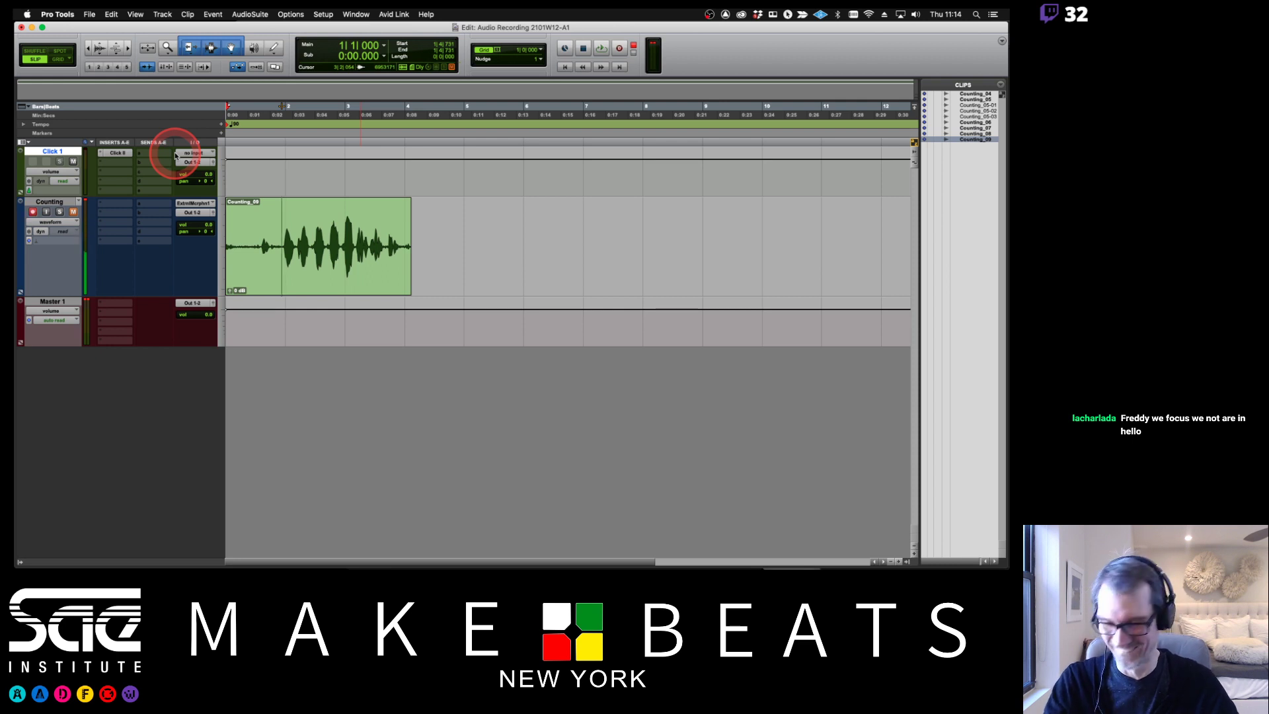
pyautogui.press('super+bracketright')
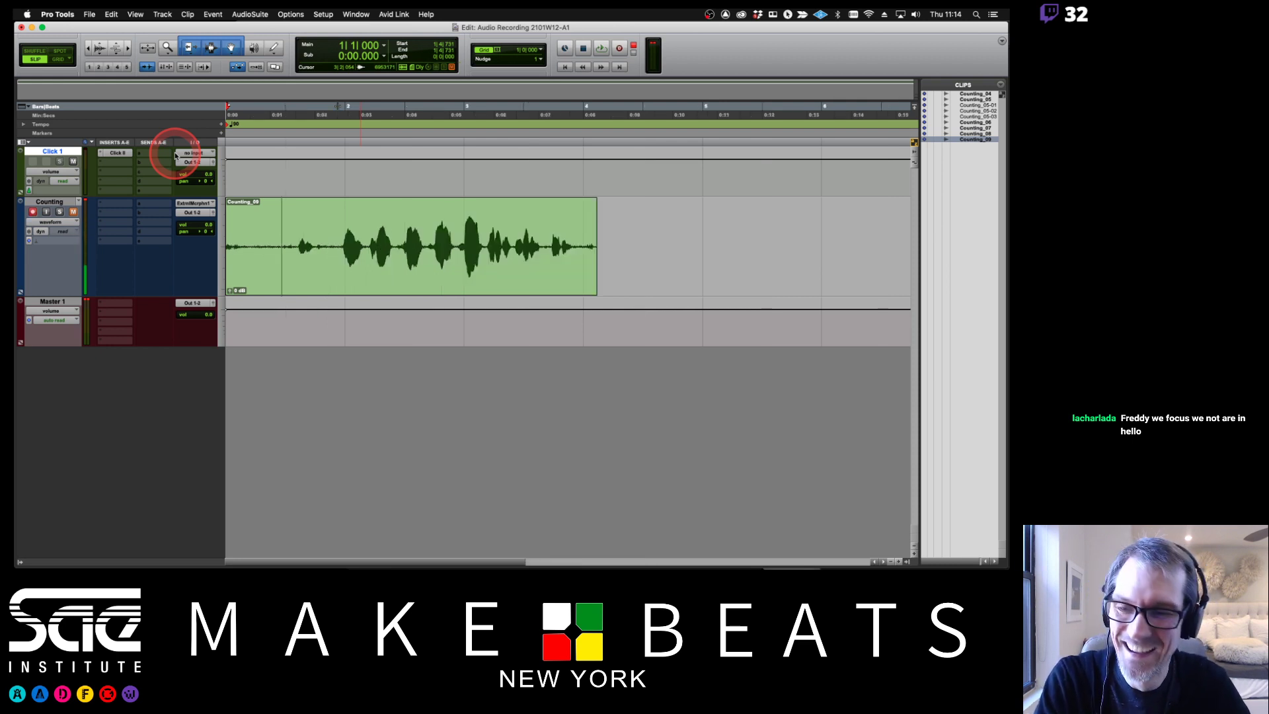
# Step: Place the edit cursor at bar 3 in Grid mode, and enable a one-bar pre-roll in the Transport window
pyautogui.click(343, 229)
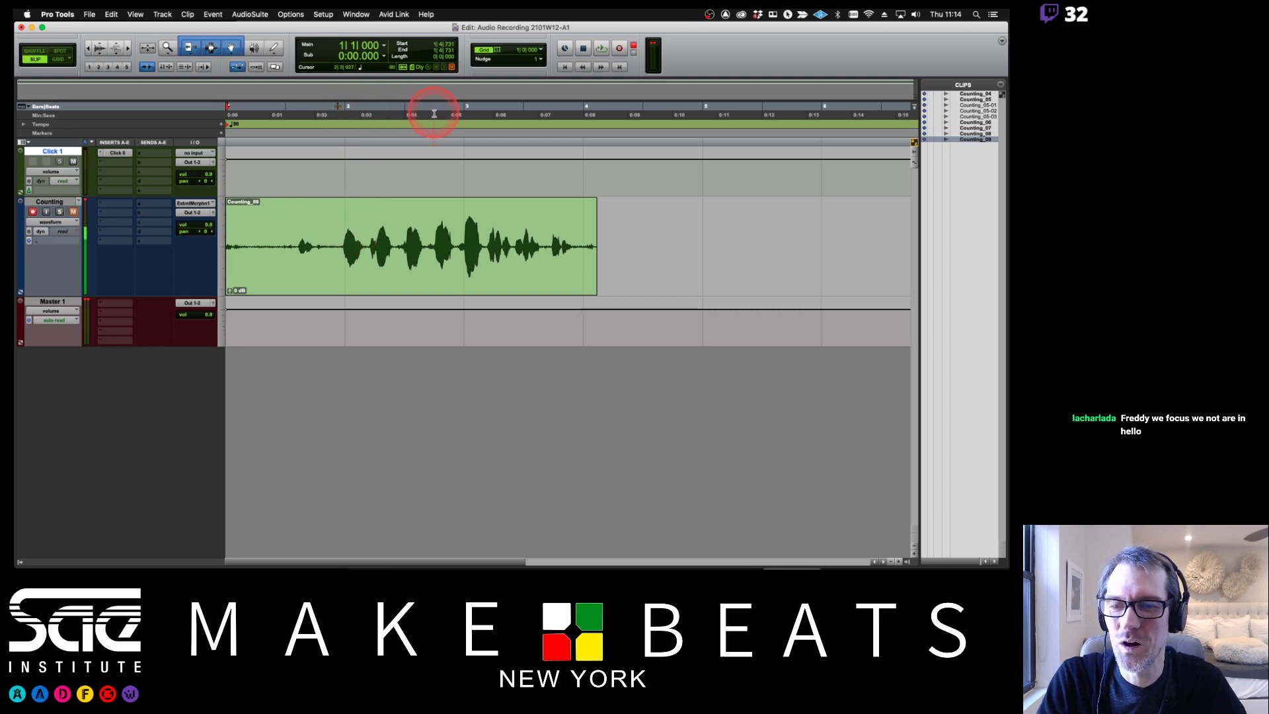
pyautogui.click(462, 113)
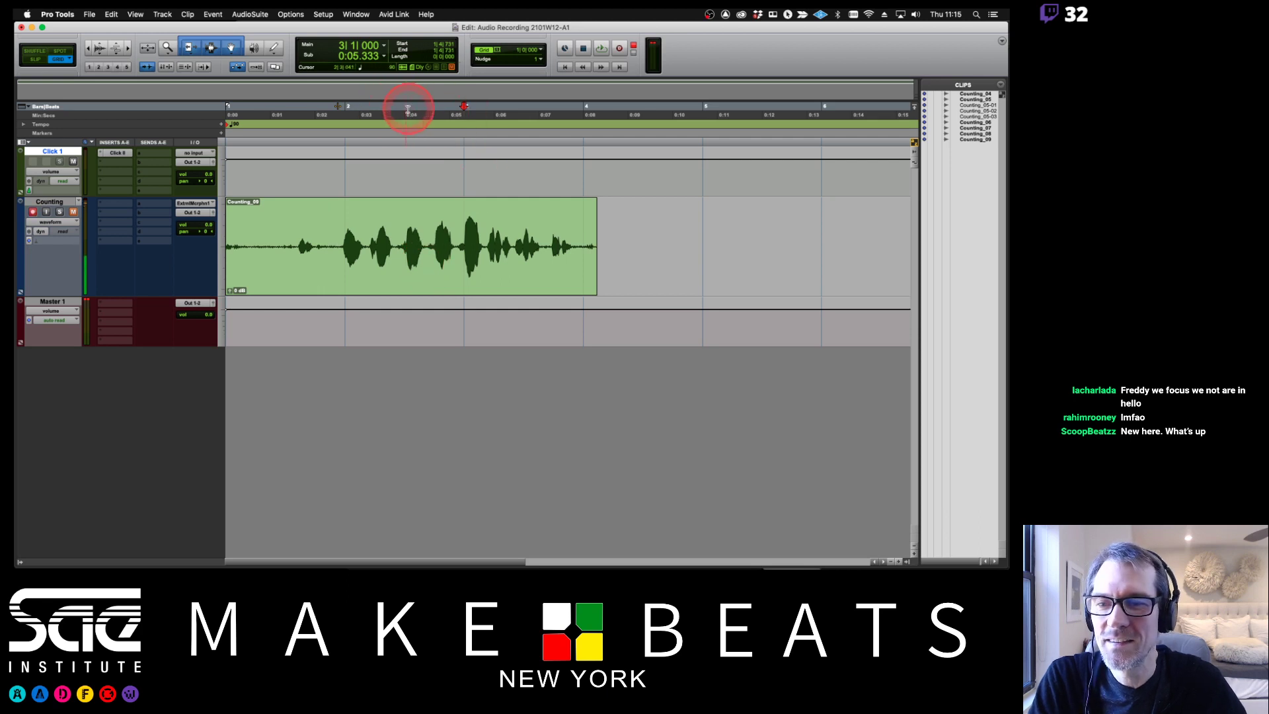
pyautogui.press('super+1')
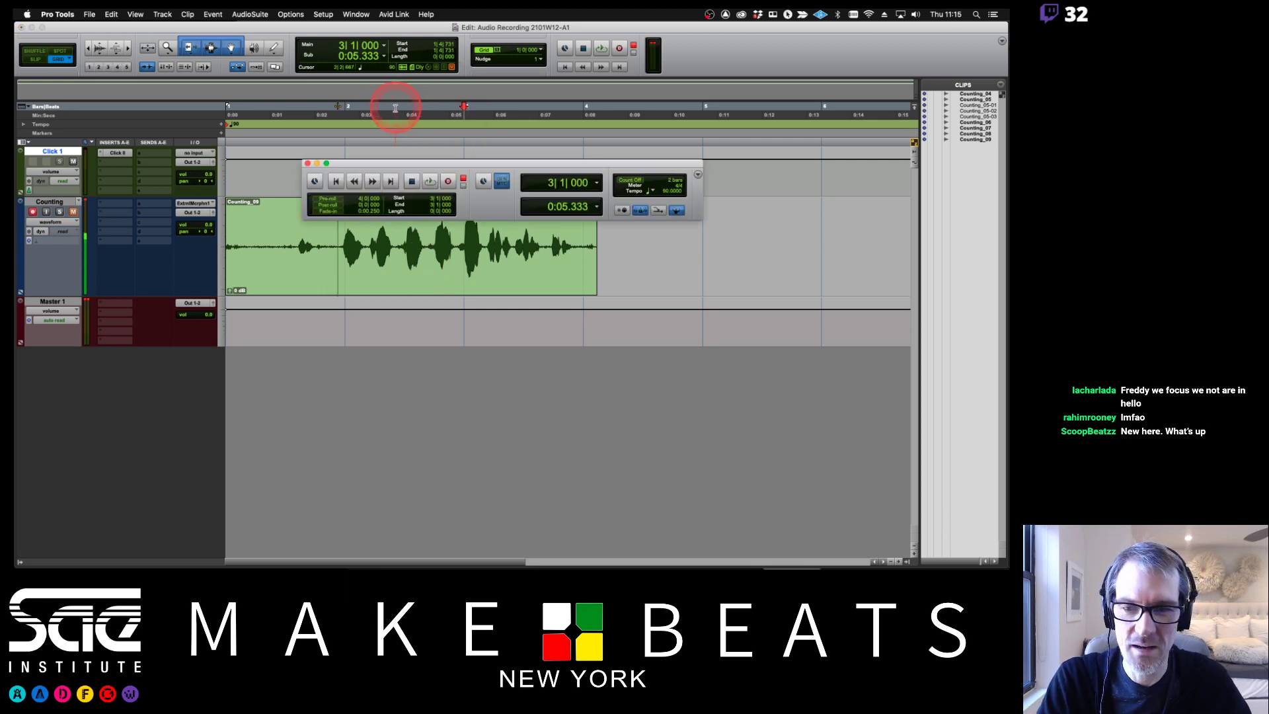
pyautogui.moveTo(345, 159); pyautogui.dragTo(610, 203)
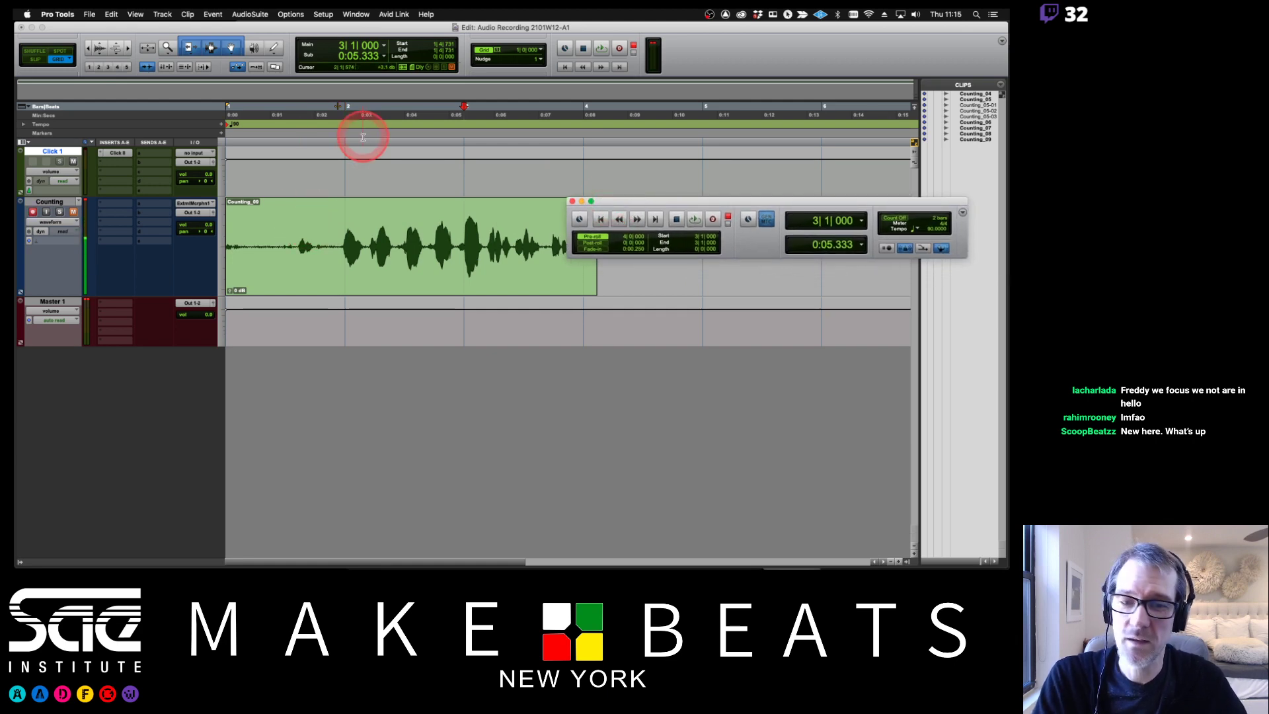
pyautogui.click(627, 240)
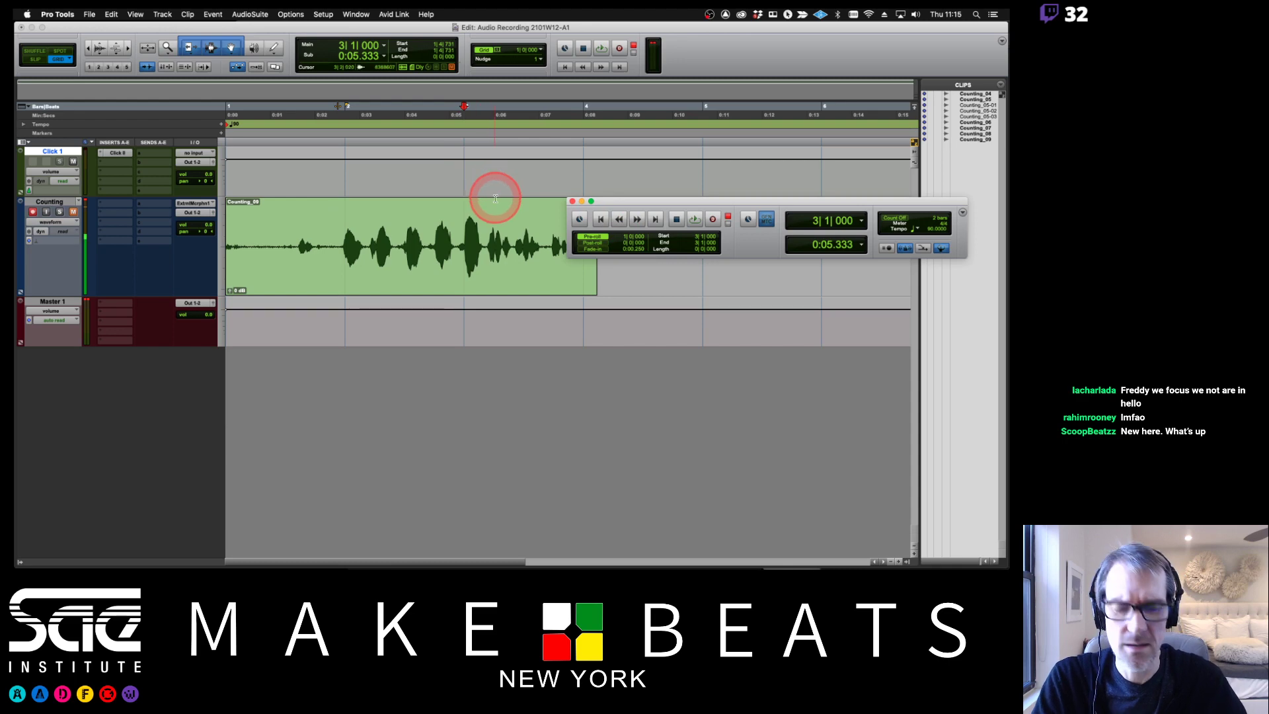
# Step: Record over the Counting clip from bar 3 using the pre-roll, select the clip, and close the Transport window
pyautogui.press('super+space')
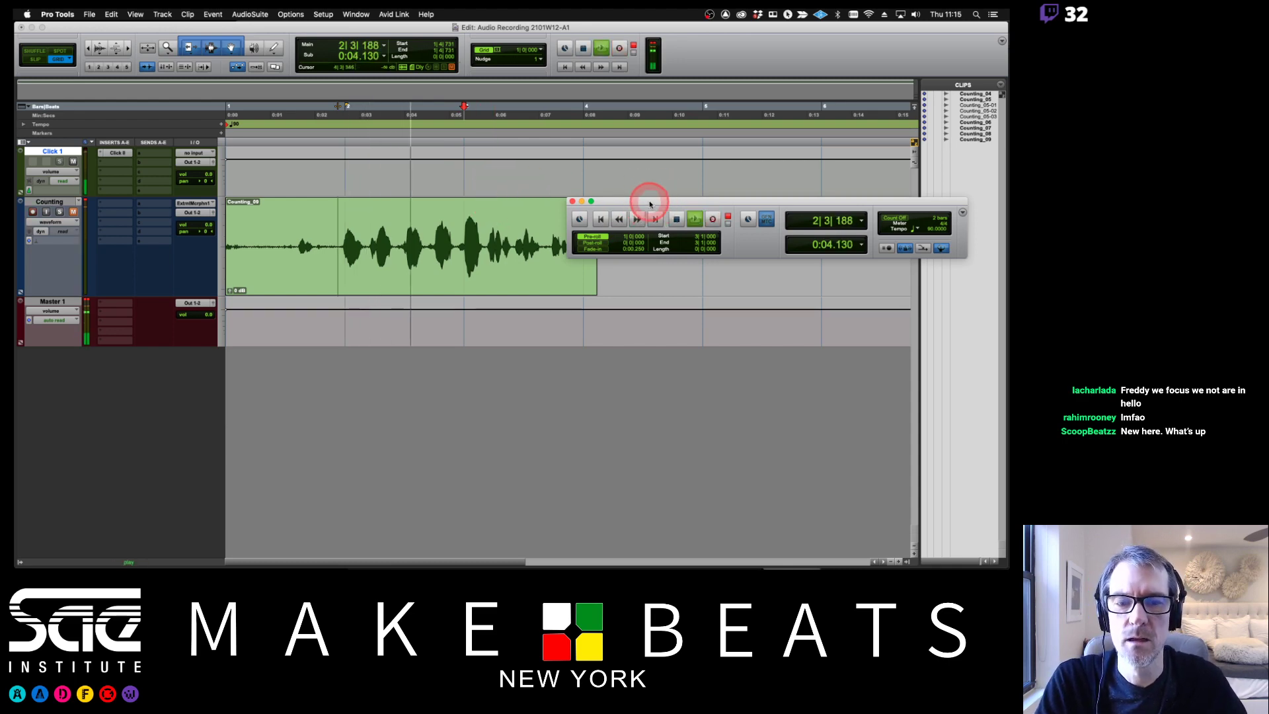
pyautogui.moveTo(651, 204); pyautogui.dragTo(702, 202)
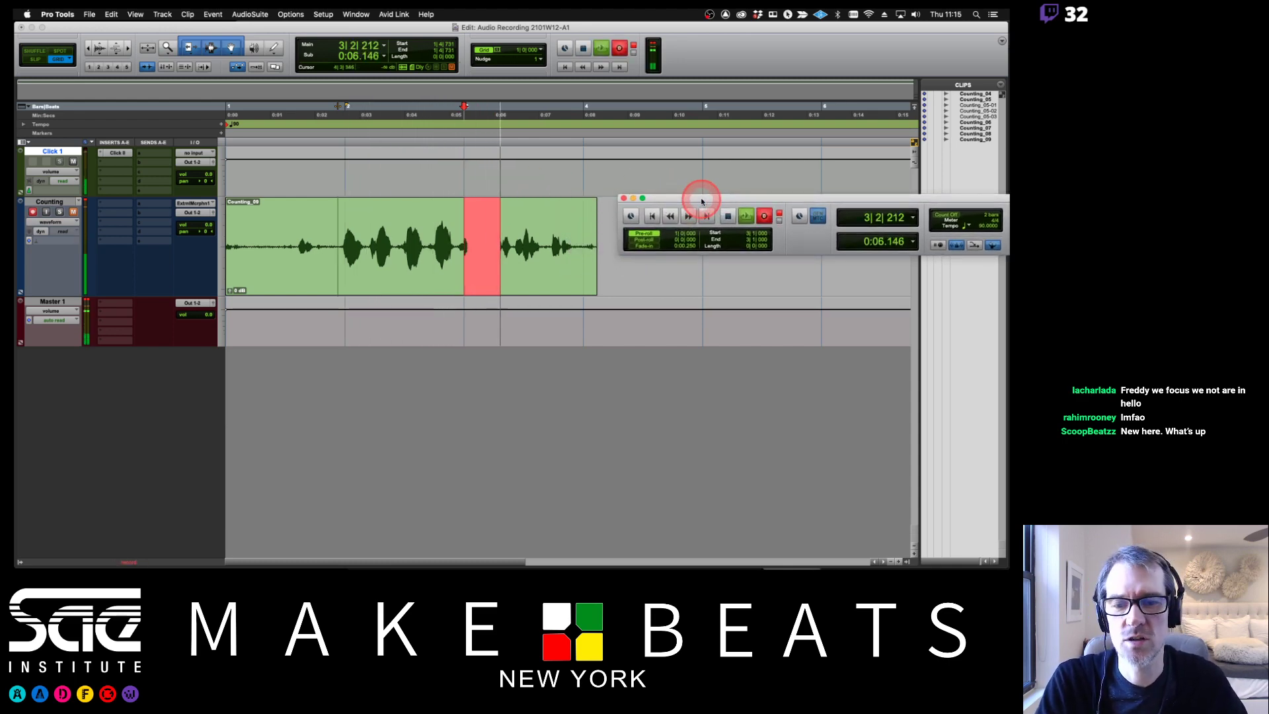
pyautogui.press('space')
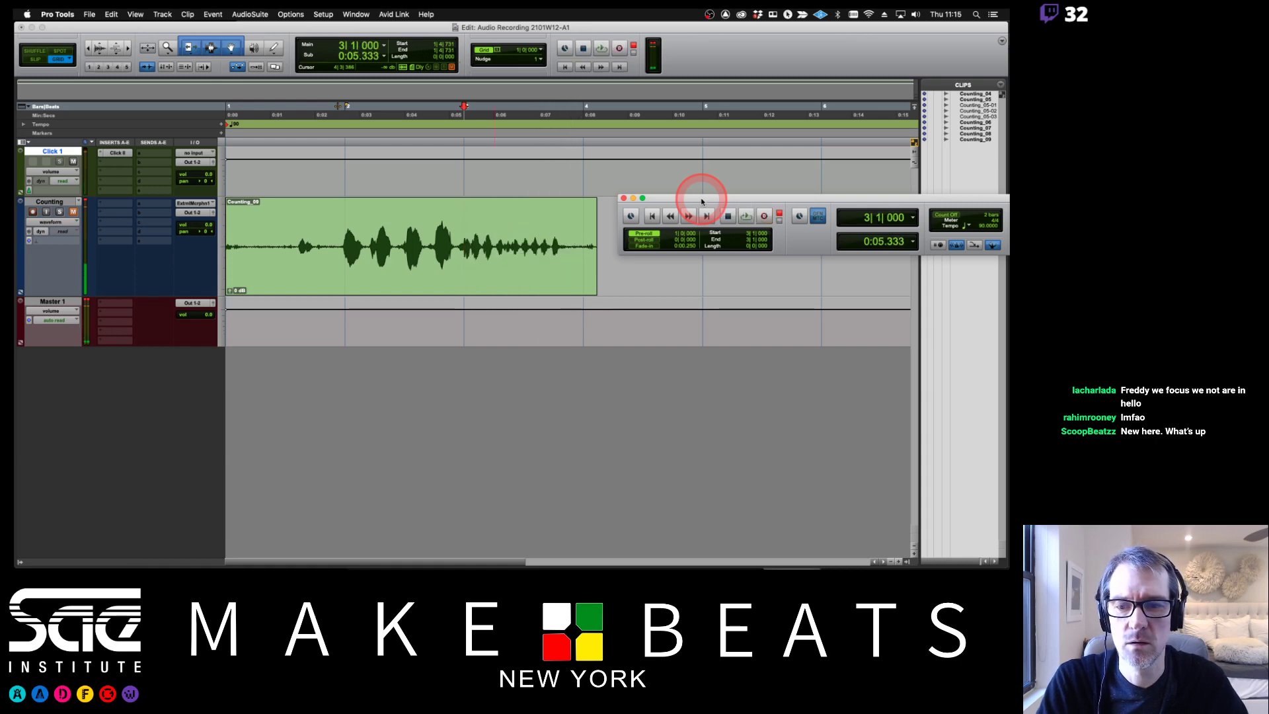
pyautogui.click(464, 254)
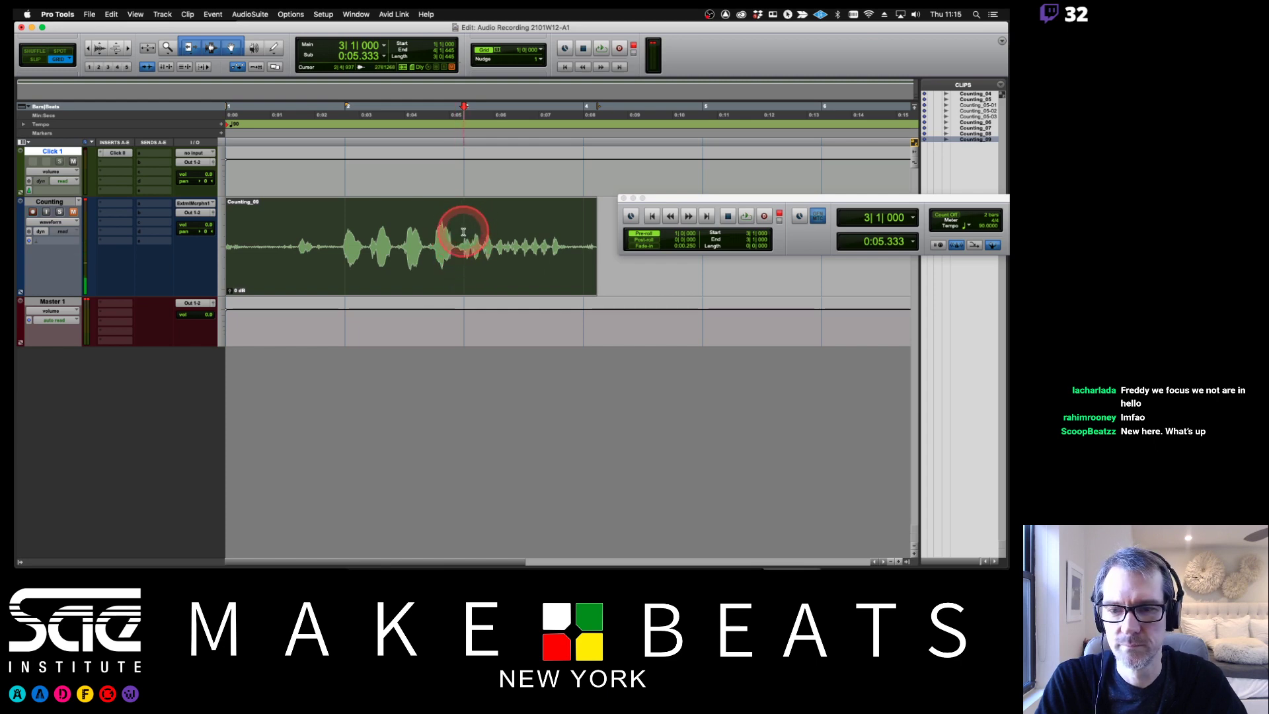
pyautogui.click(624, 198)
# Step: Try to recover the overwritten audio by undoing the recording, and redo it
pyautogui.press('super+z')
pyautogui.press('super+shift+z')
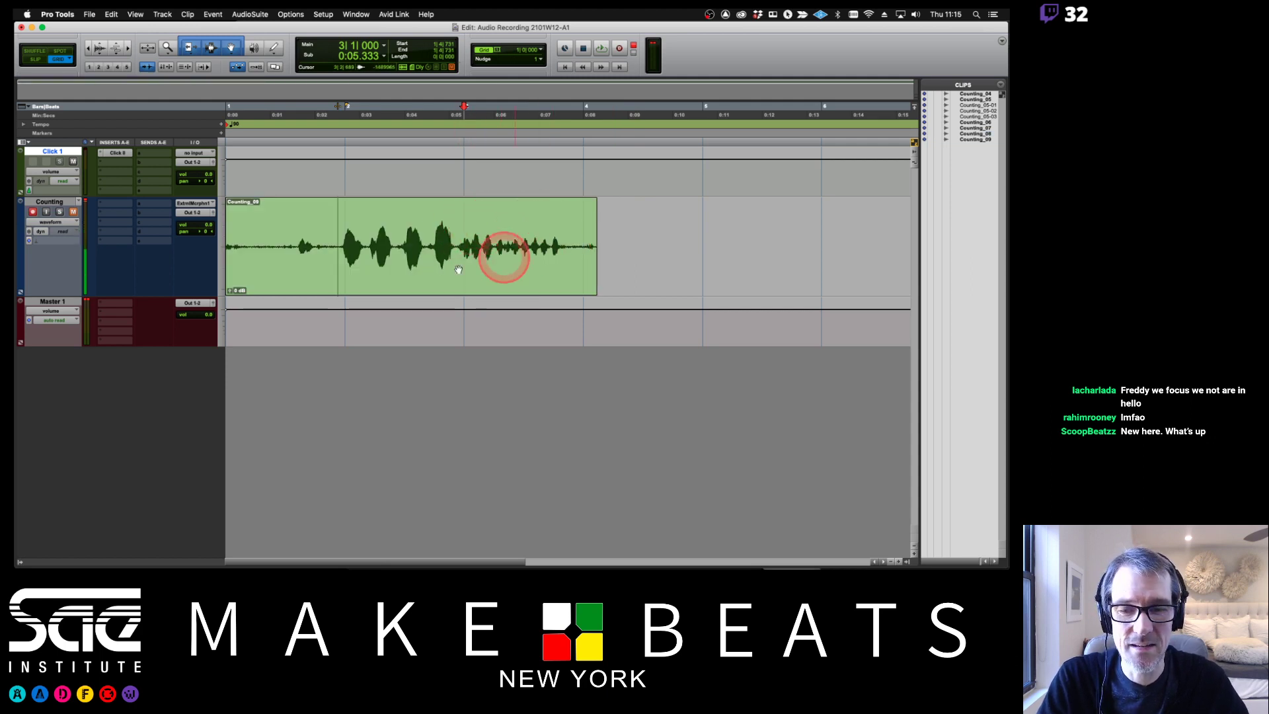
pyautogui.press('super+z')
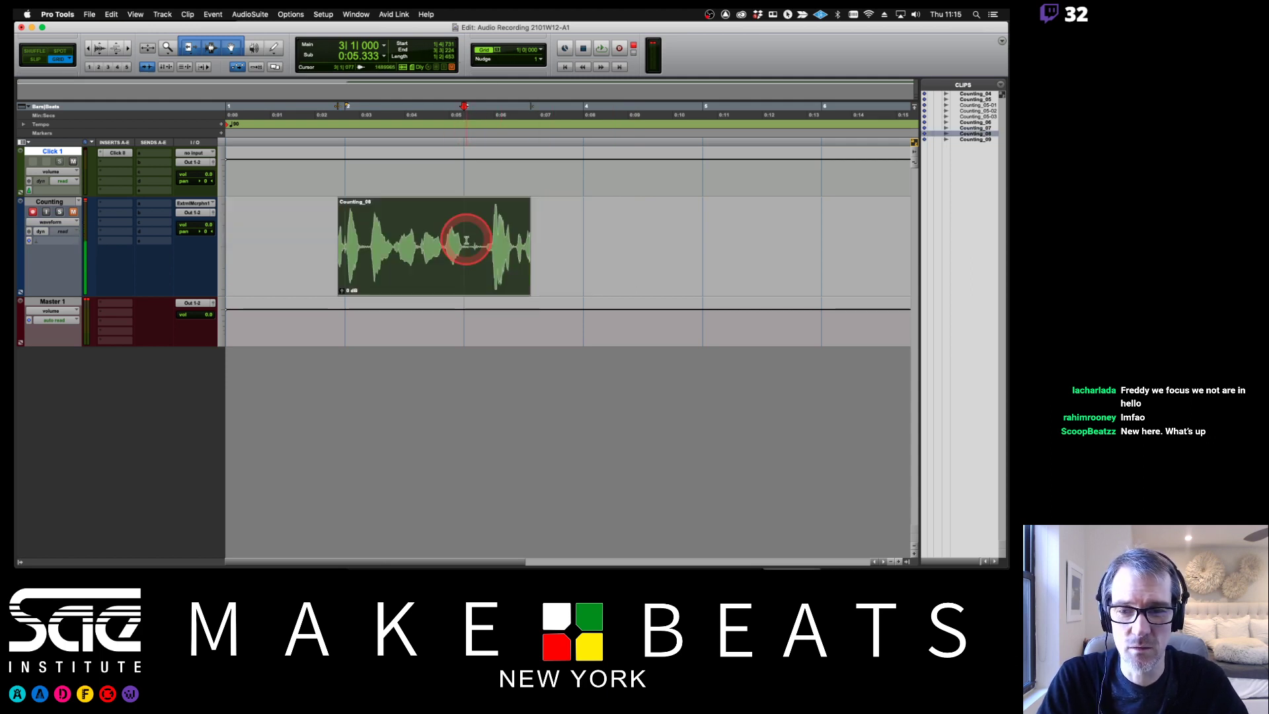
pyautogui.press('super+shift+z')
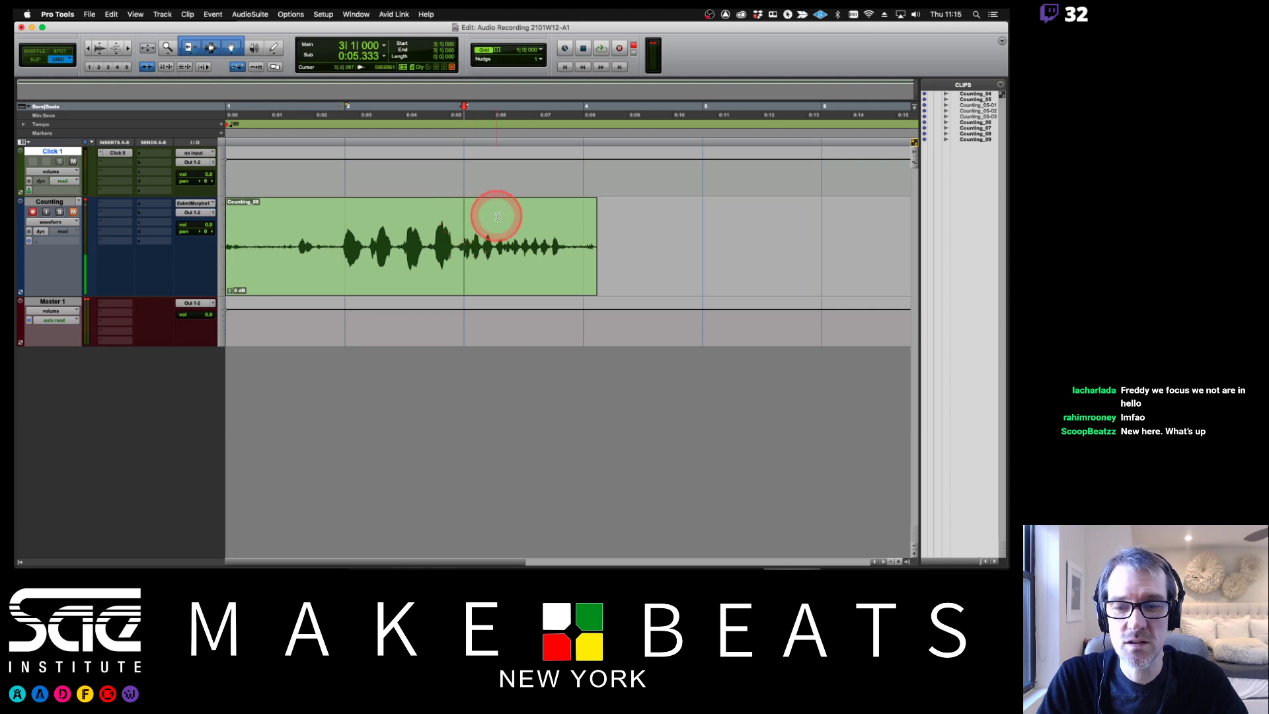
# Step: Record over the Counting clip from bar 2 to just before bar 3, and select the whole clip
pyautogui.click(345, 220)
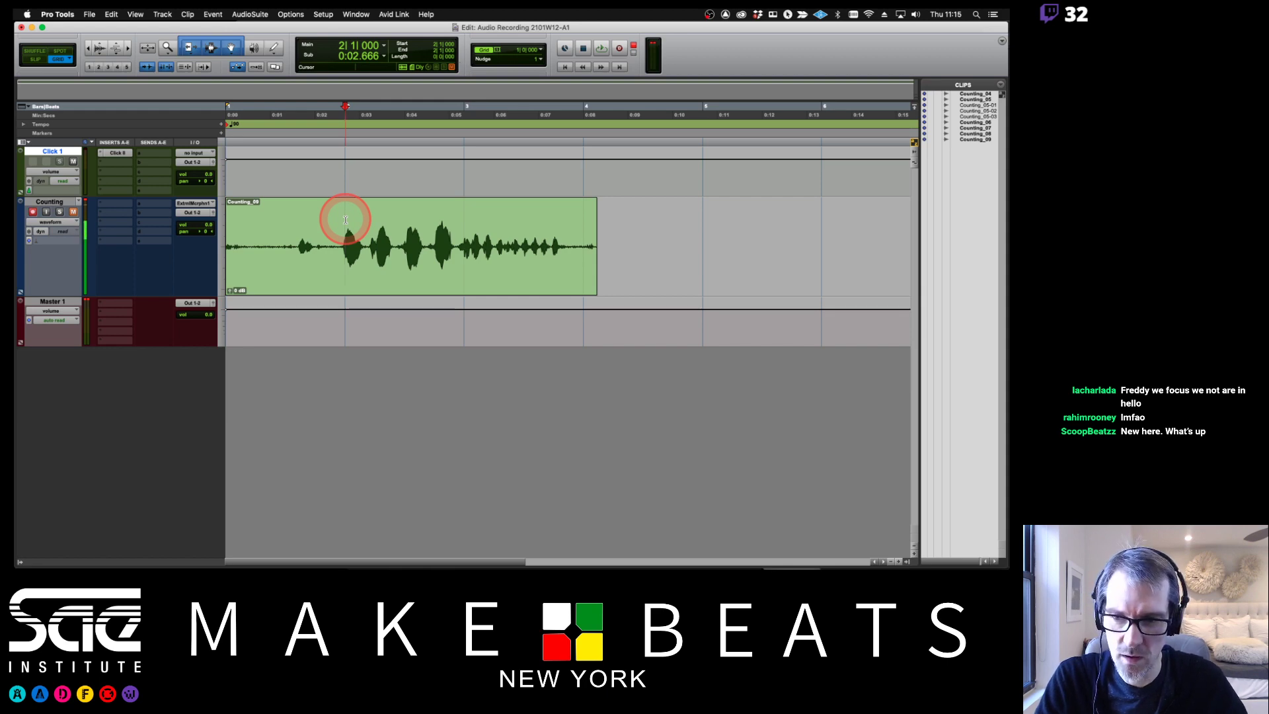
pyautogui.moveTo(346, 220); pyautogui.dragTo(440, 220)
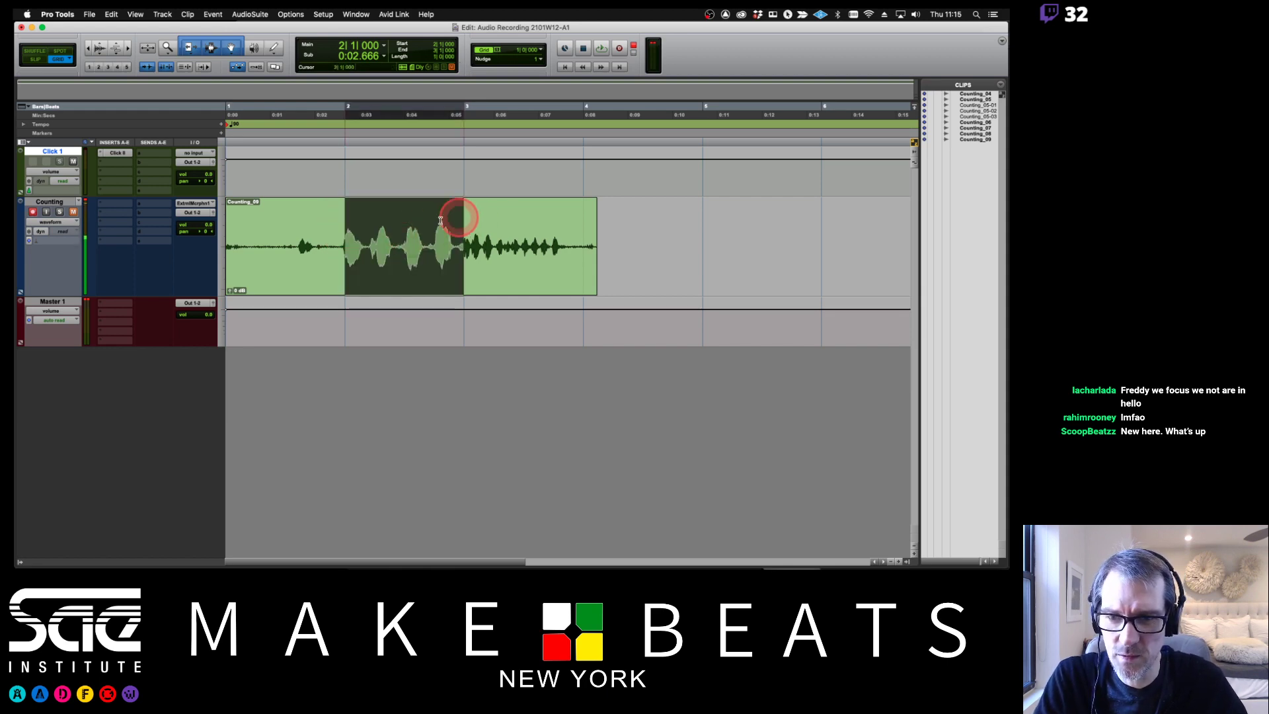
pyautogui.click(301, 229)
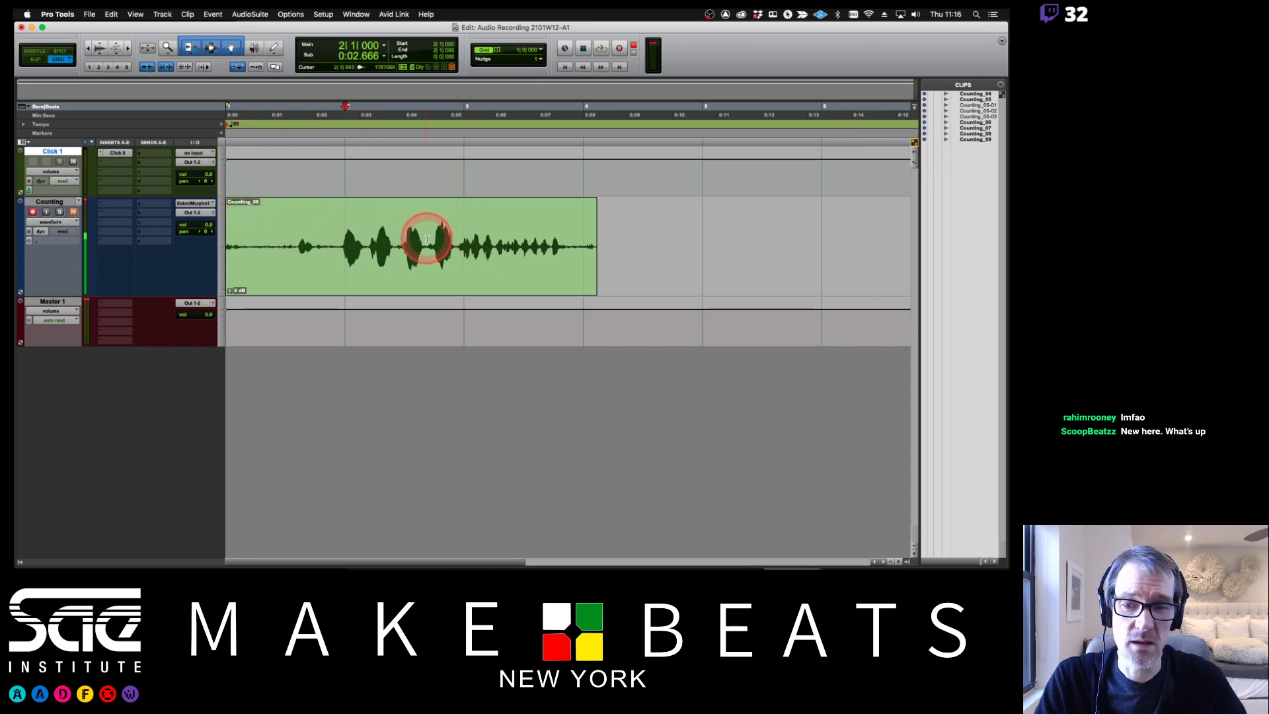
pyautogui.press('space')
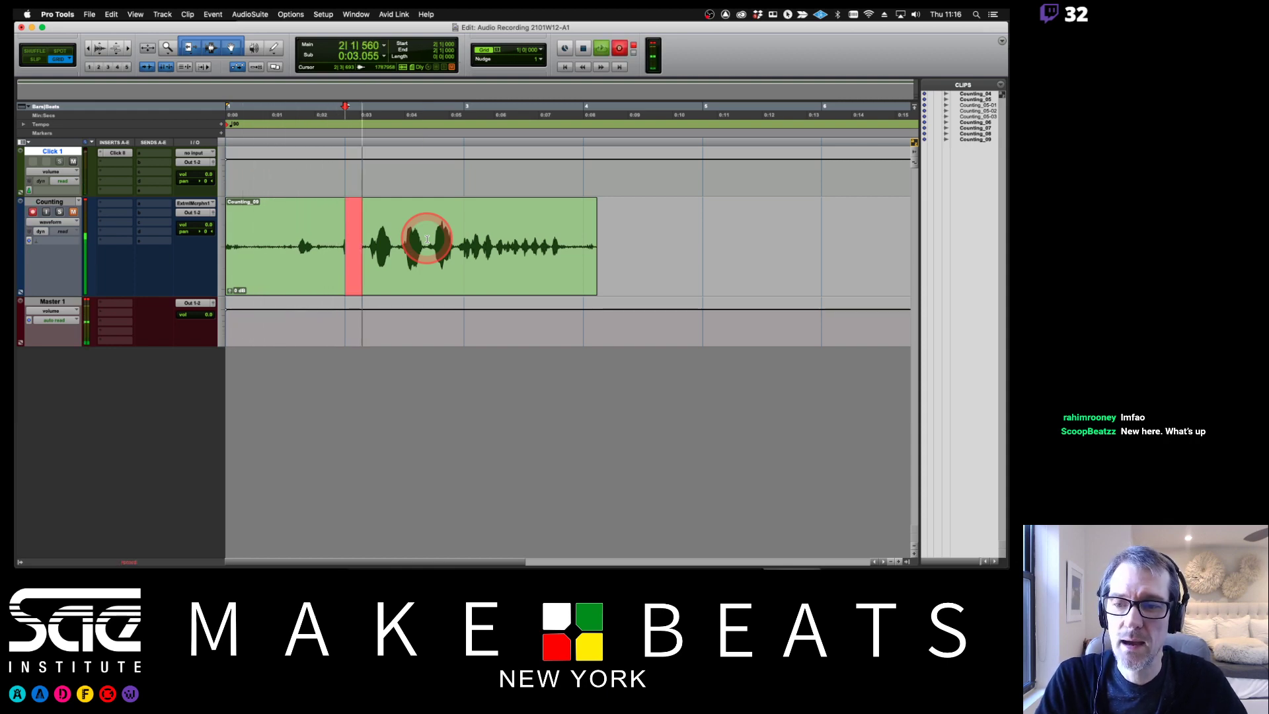
pyautogui.press('space')
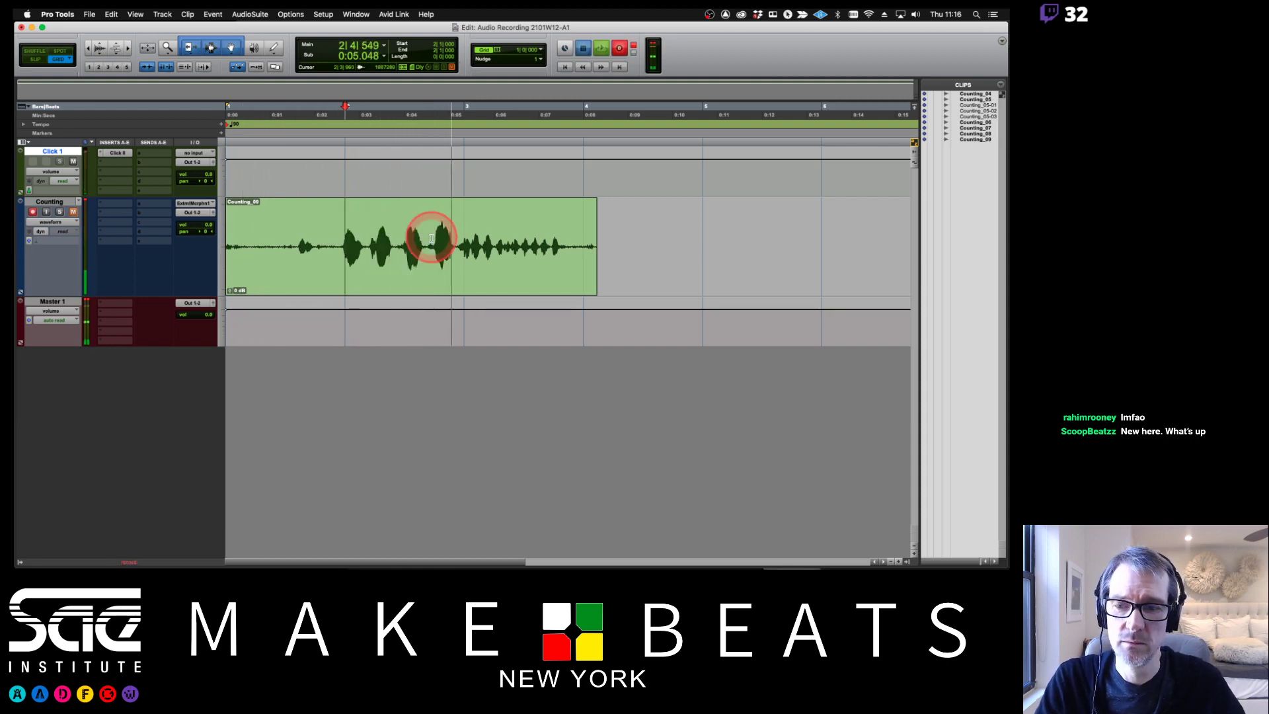
pyautogui.click(233, 223)
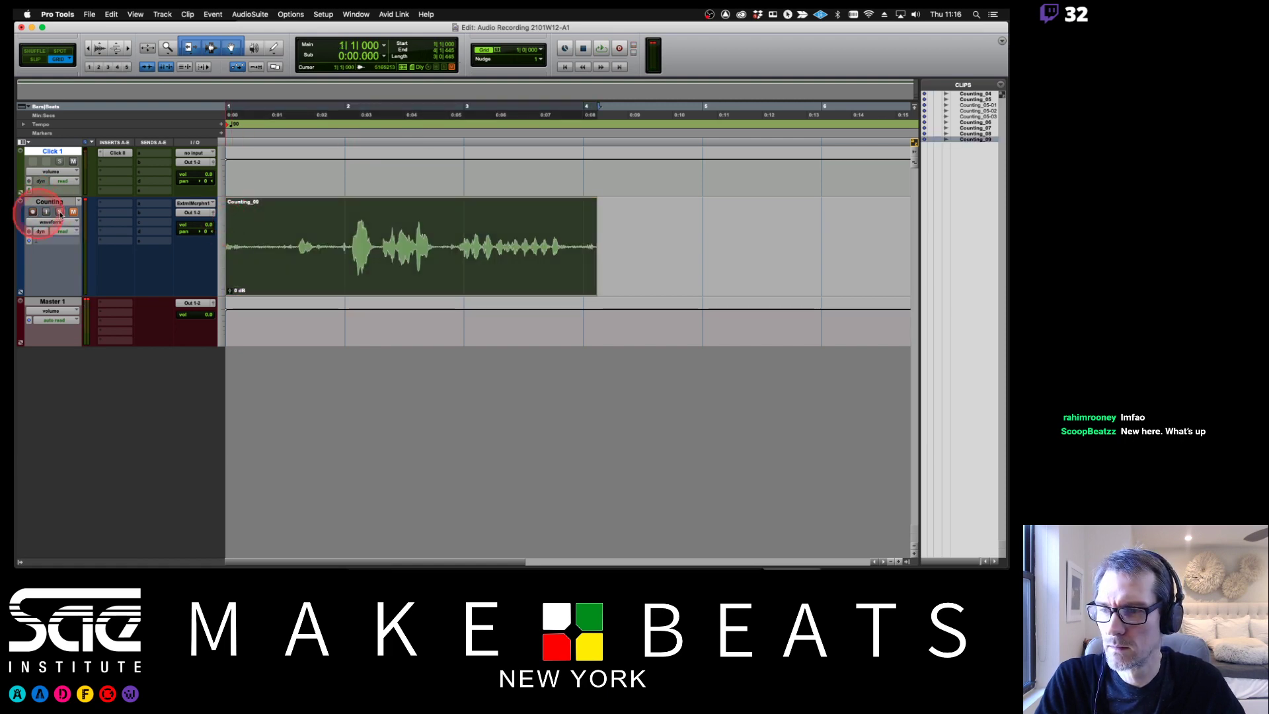
# Step: Unmute the Counting track, play the recording back from bar 1, and mute the Click 1 track
pyautogui.click(74, 211)
pyautogui.click(73, 161)
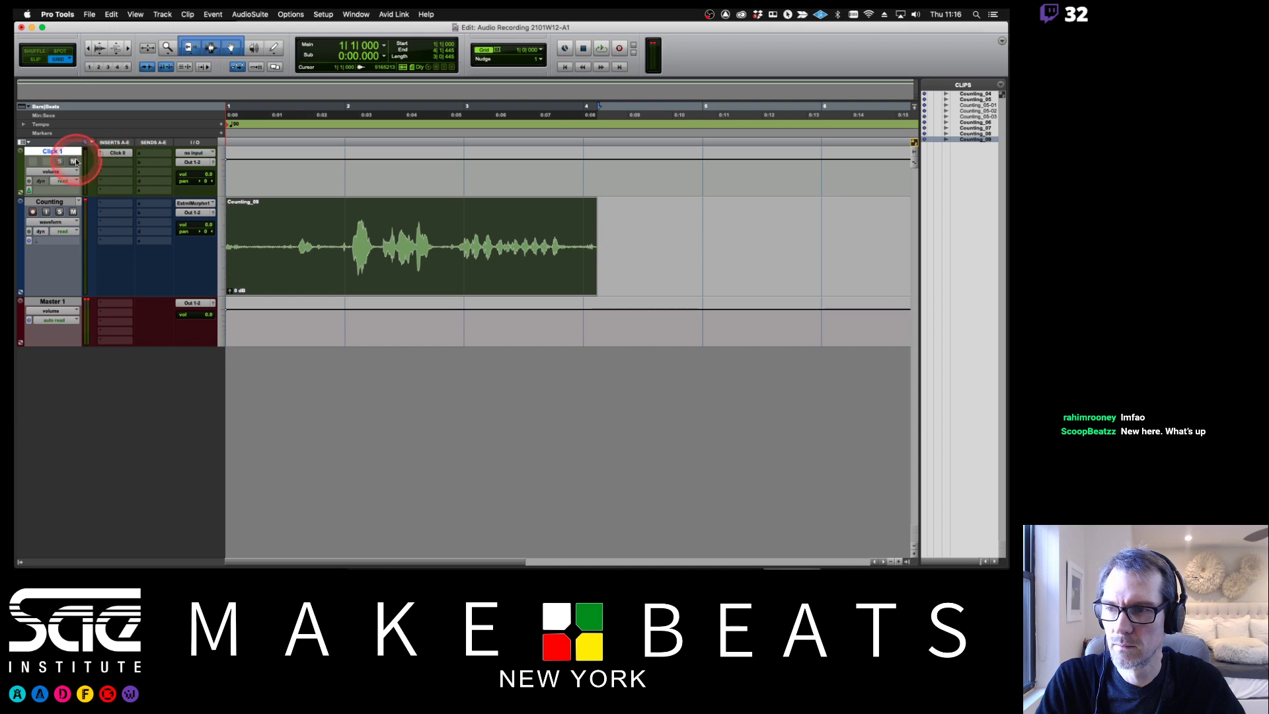
pyautogui.press('space')
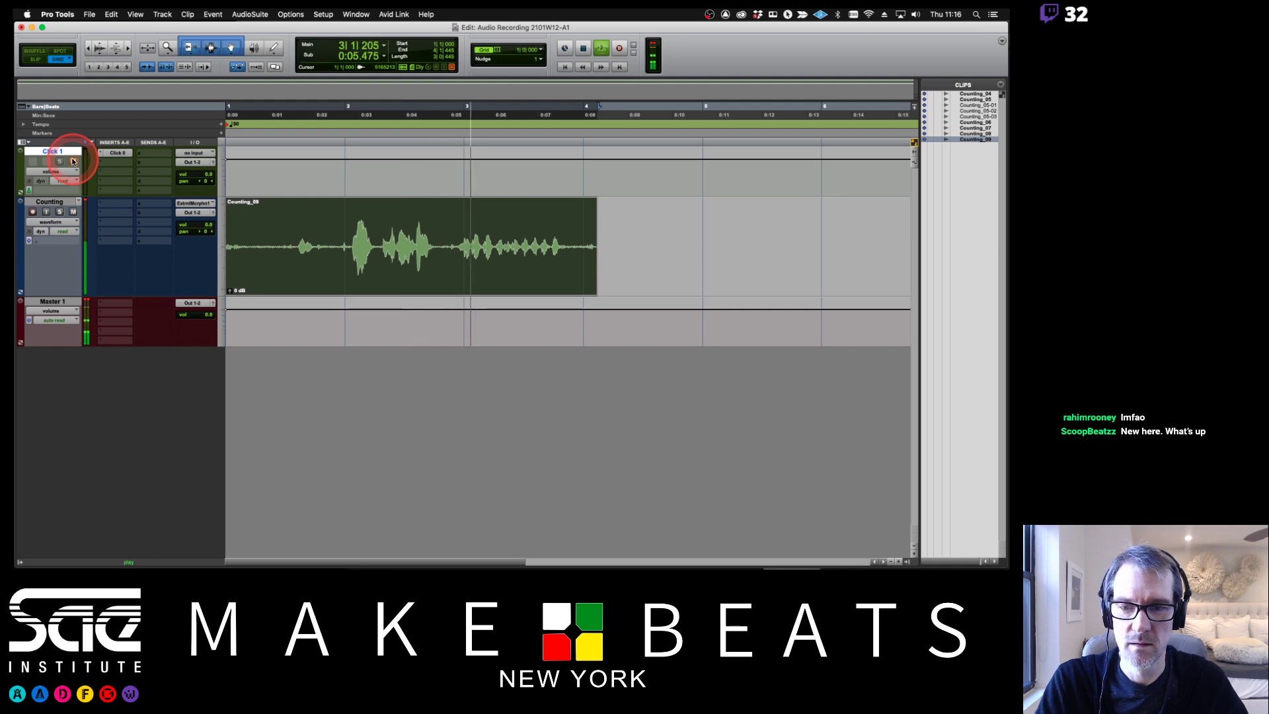
pyautogui.click(73, 160)
pyautogui.press('space')
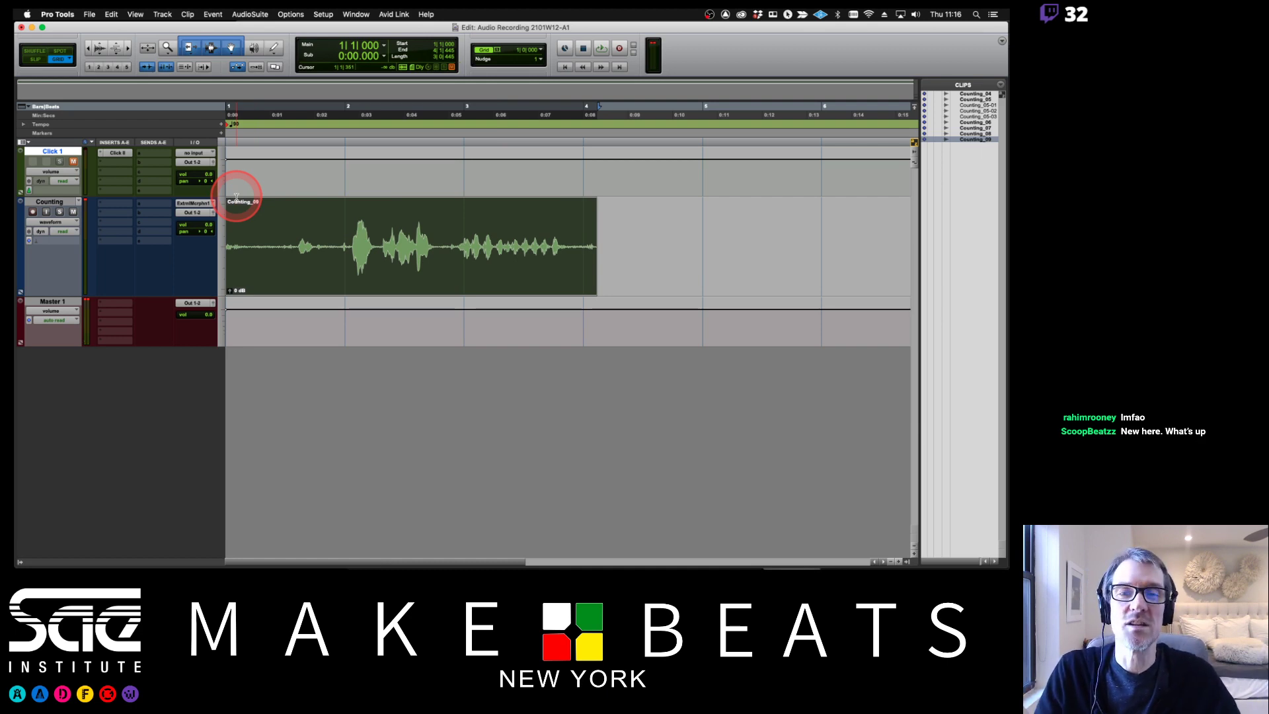
# Step: Examine the available record modes in the transport: Normal, Loop, Destructive and QuickPunch
pyautogui.rightClick(619, 49)
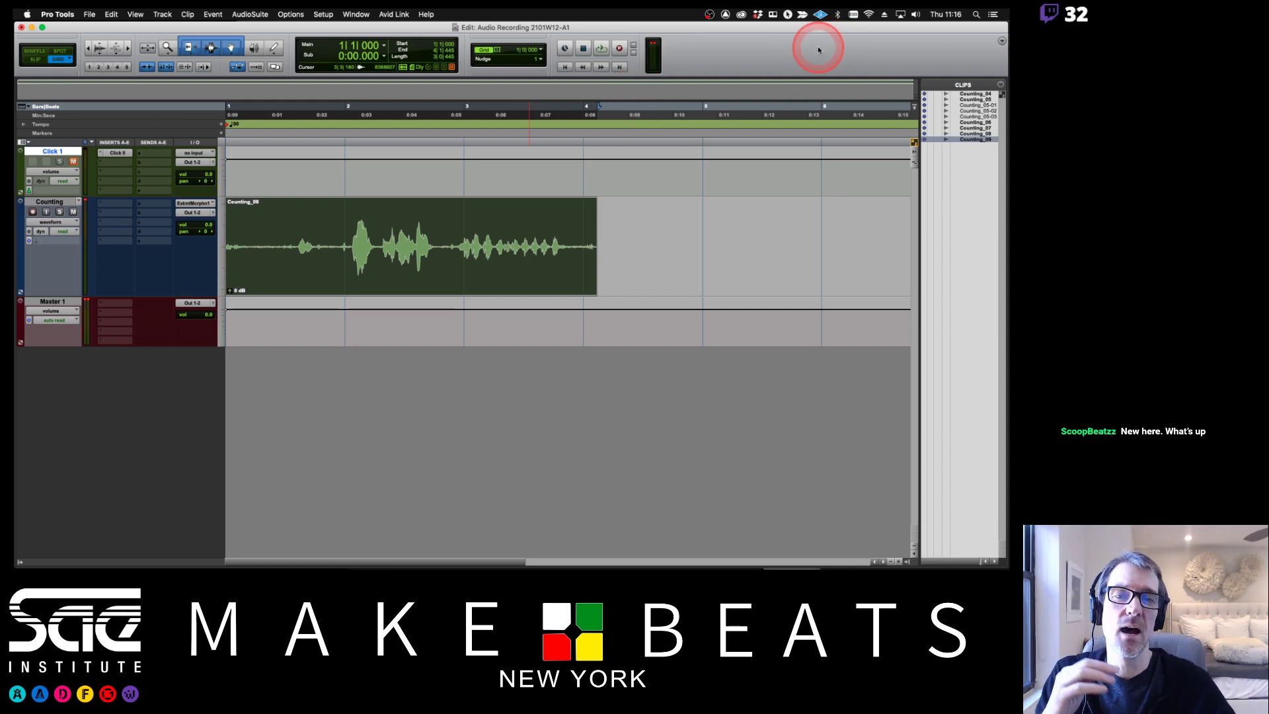
pyautogui.rightClick(619, 47)
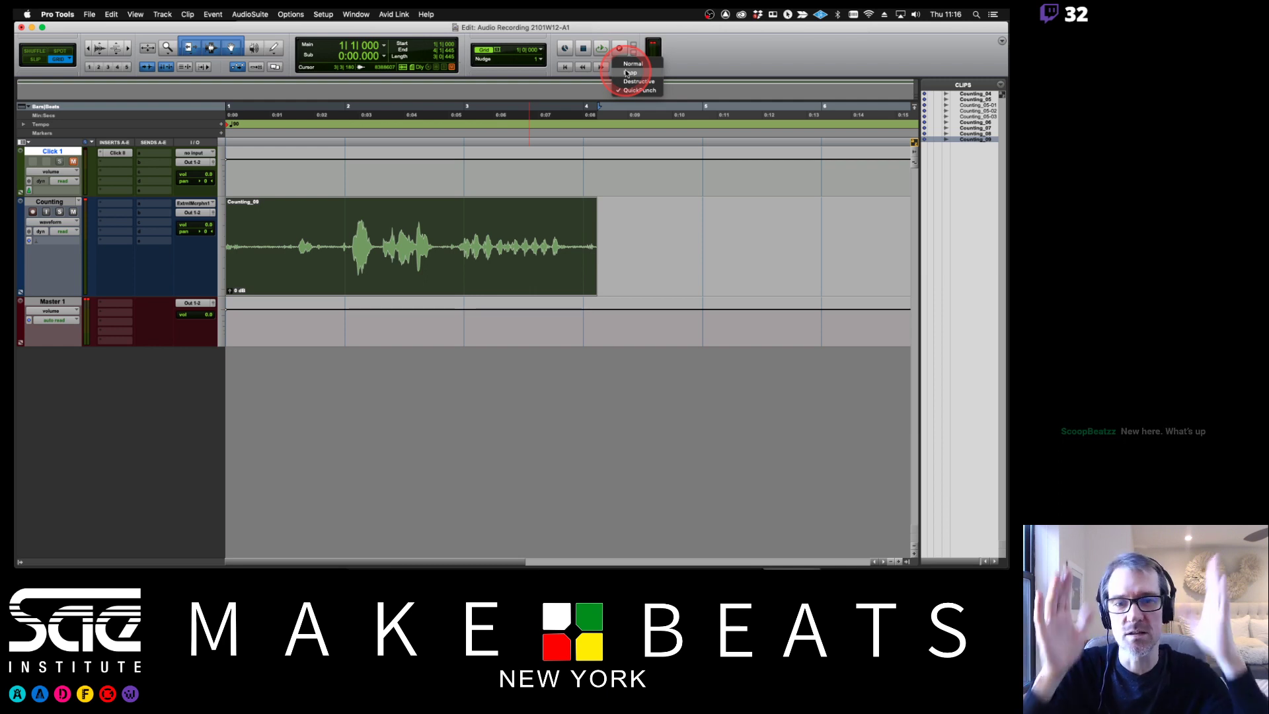
pyautogui.click(627, 73)
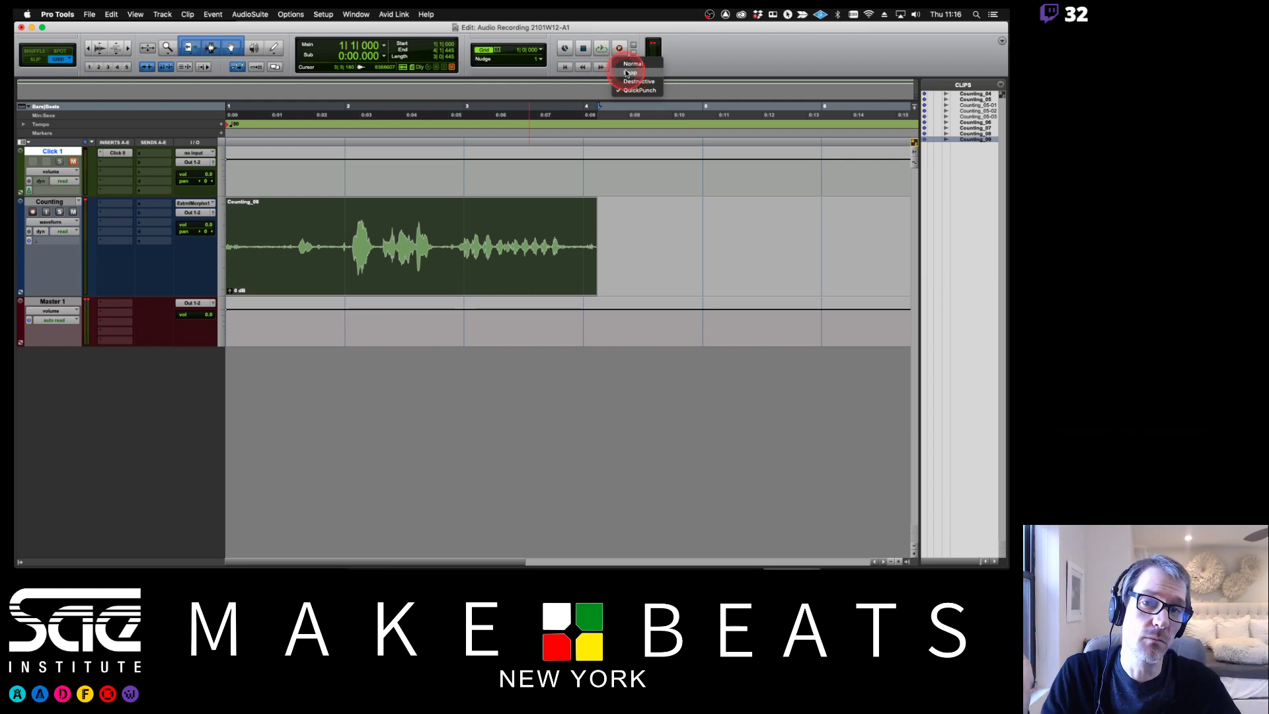
pyautogui.click(599, 51)
pyautogui.click(622, 49)
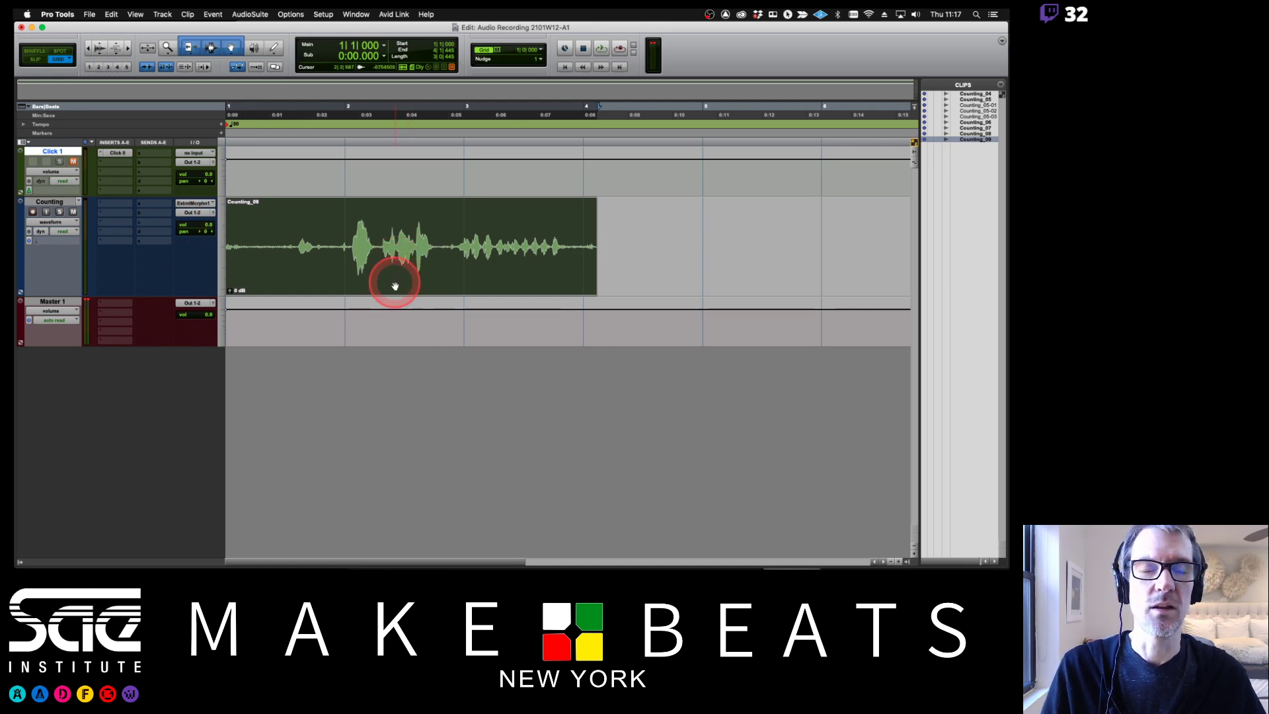
# Step: Delete the selected clip from the Counting track, leaving the Grid mode session otherwise as it is
pyautogui.press('Delete')
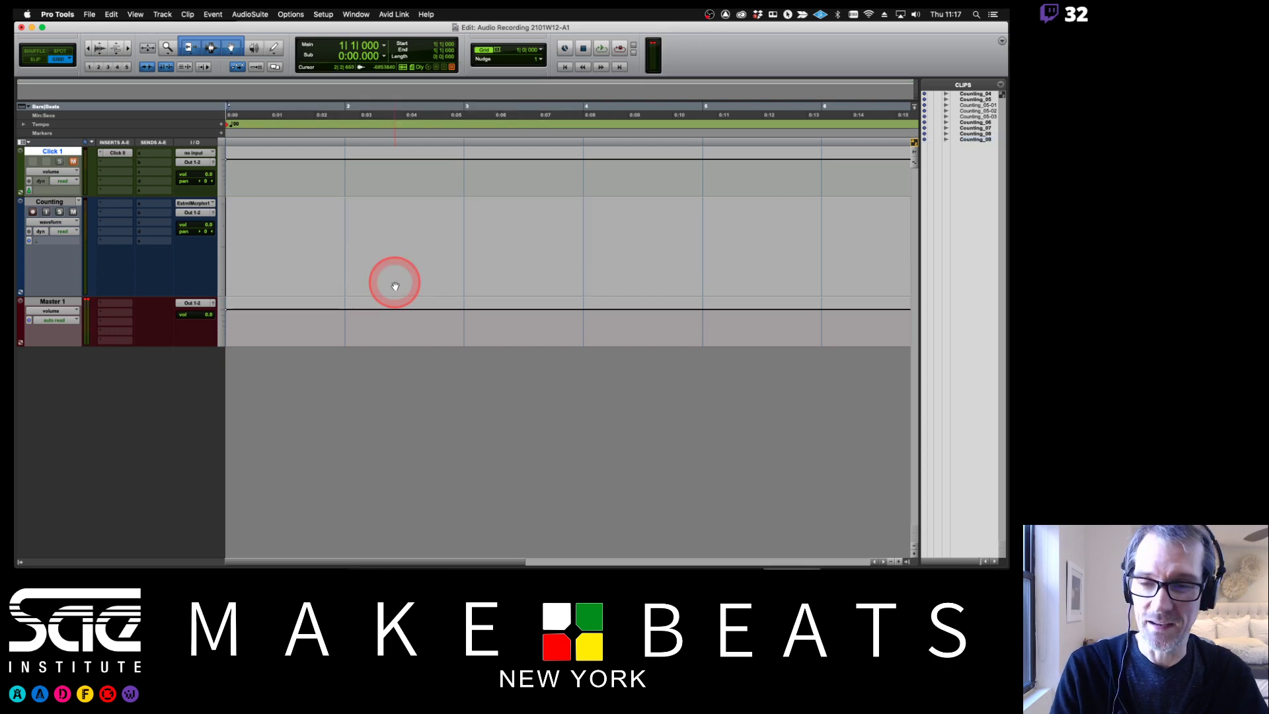
# Step: Switch to the Audio Recording PDF in Preview, look through its Loop Record pages 16 and 17, and return to Pro Tools
pyautogui.press('super+Tab')
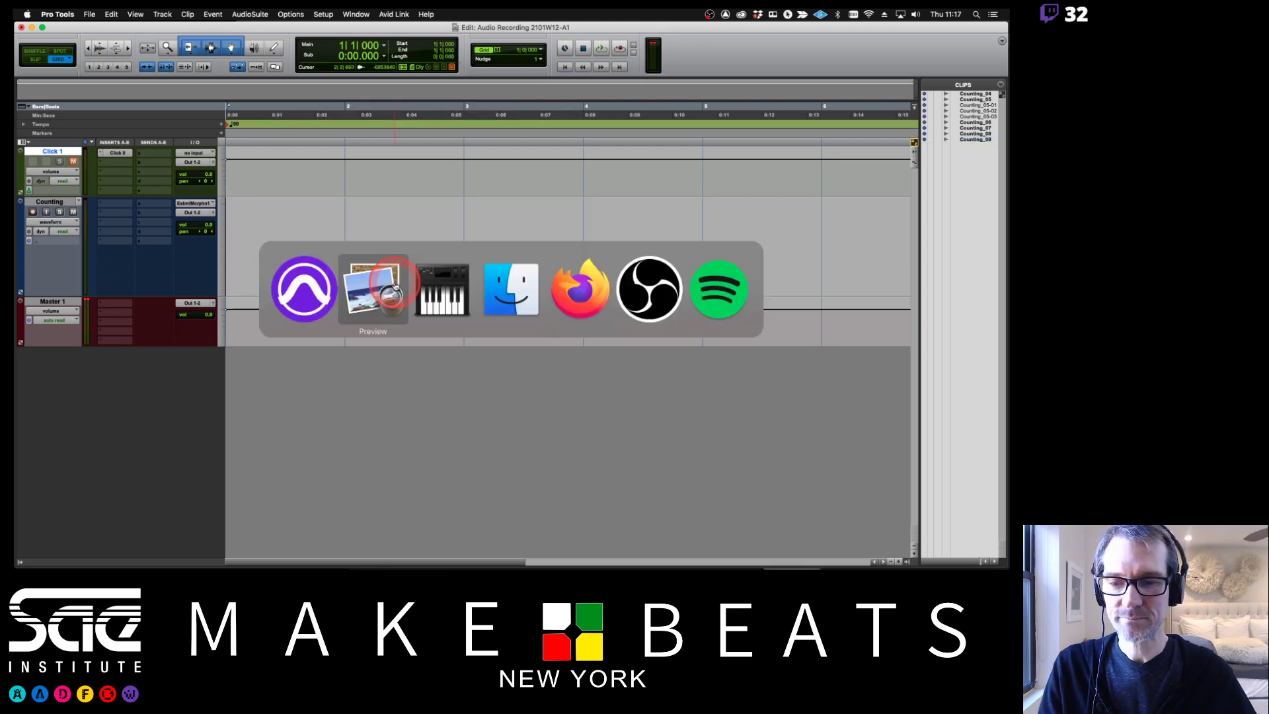
pyautogui.click(395, 286)
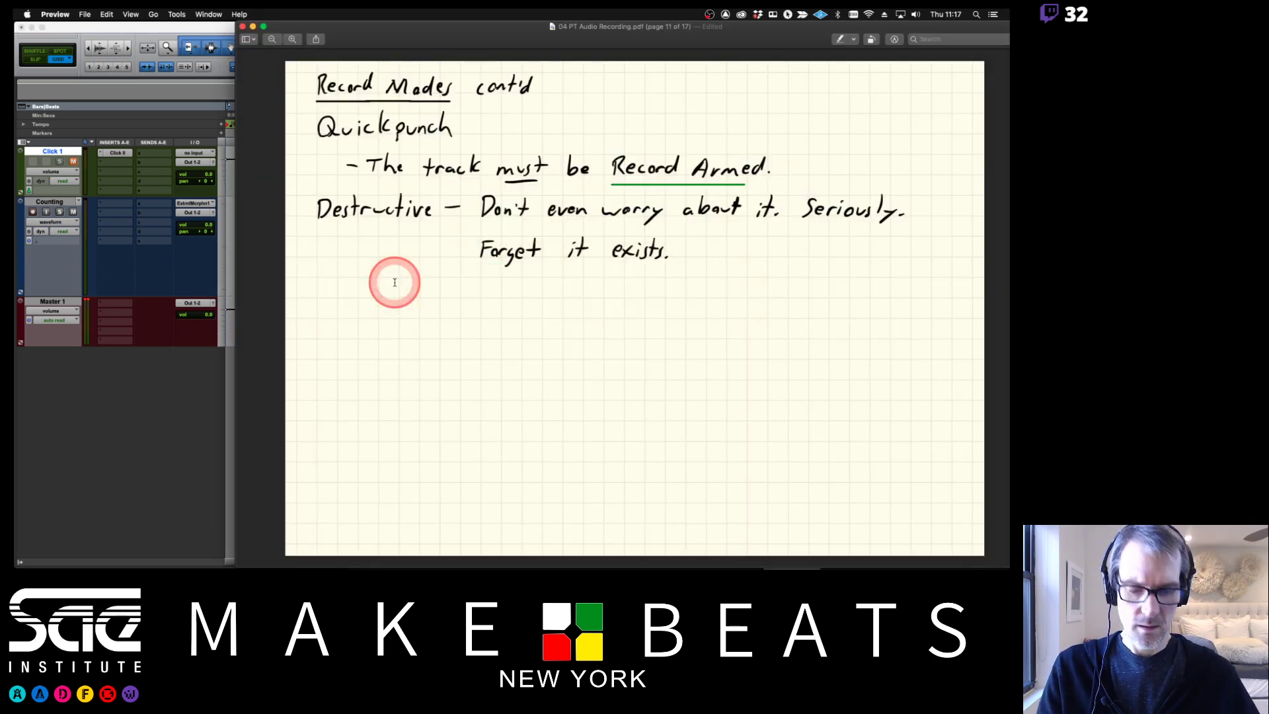
pyautogui.press('Down')
pyautogui.press('Down')
pyautogui.press('Down')
pyautogui.press('Down')
pyautogui.press('Down')
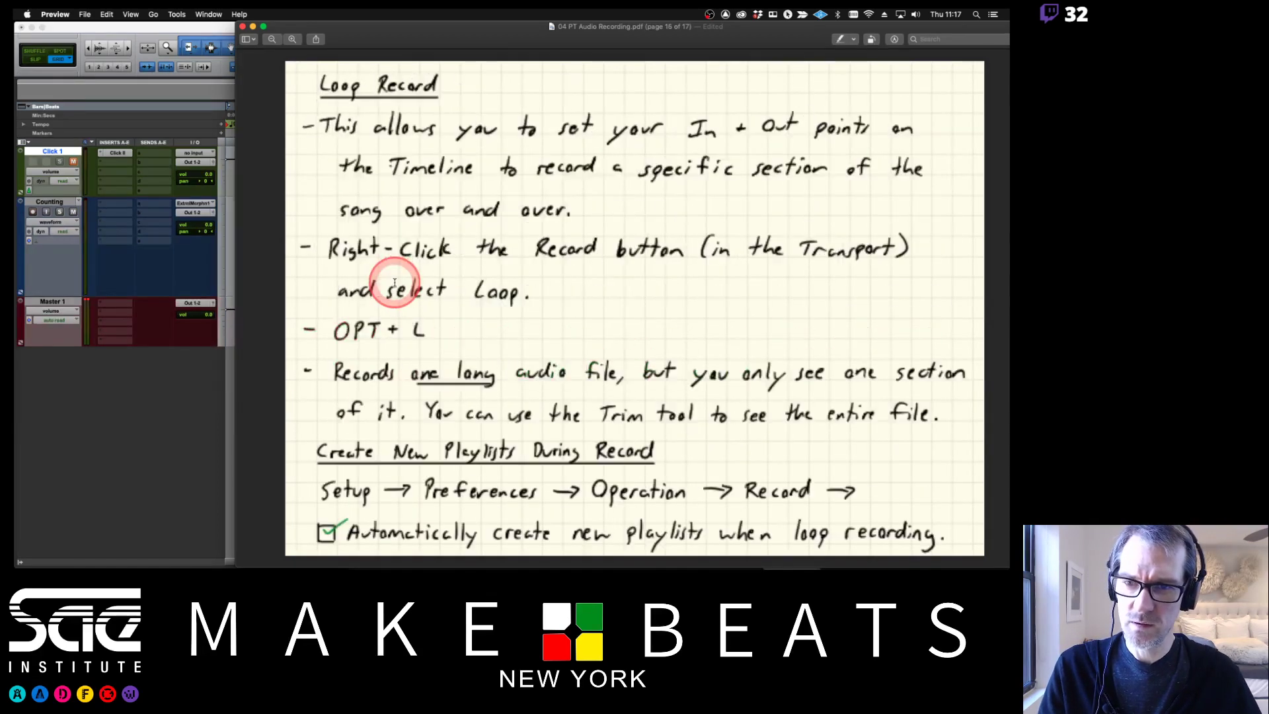
pyautogui.press('Down')
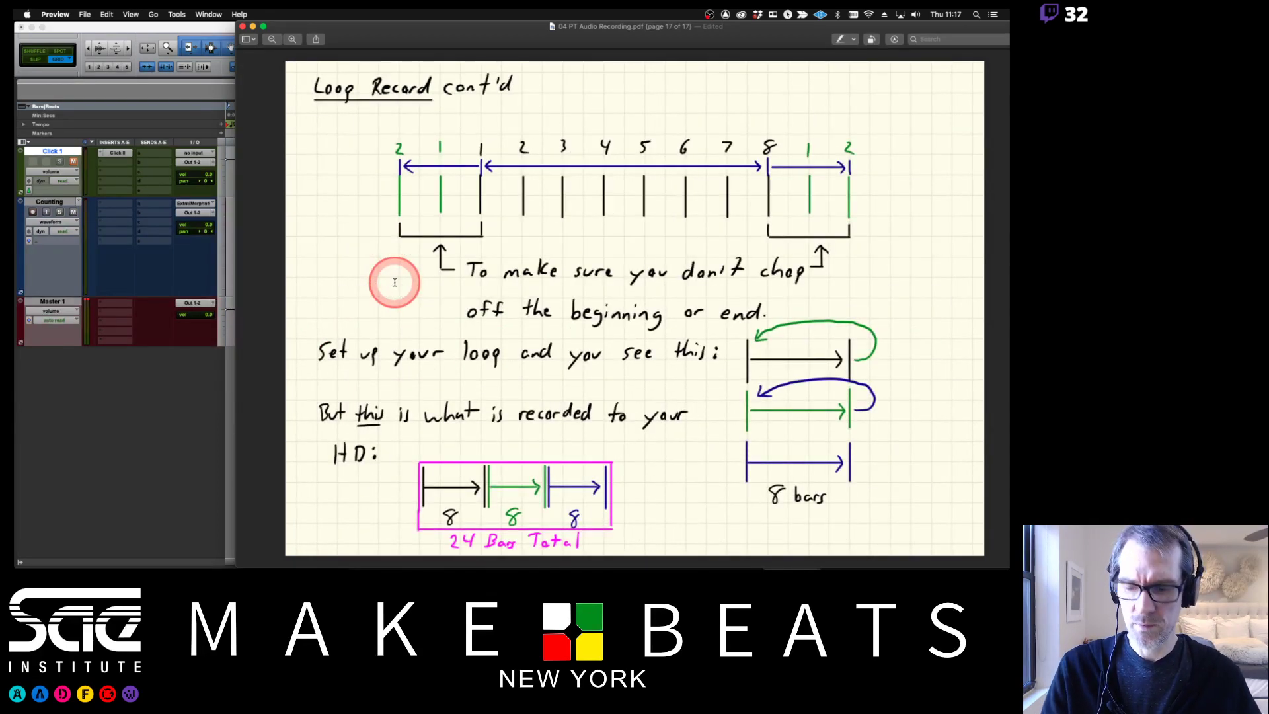
pyautogui.click(205, 39)
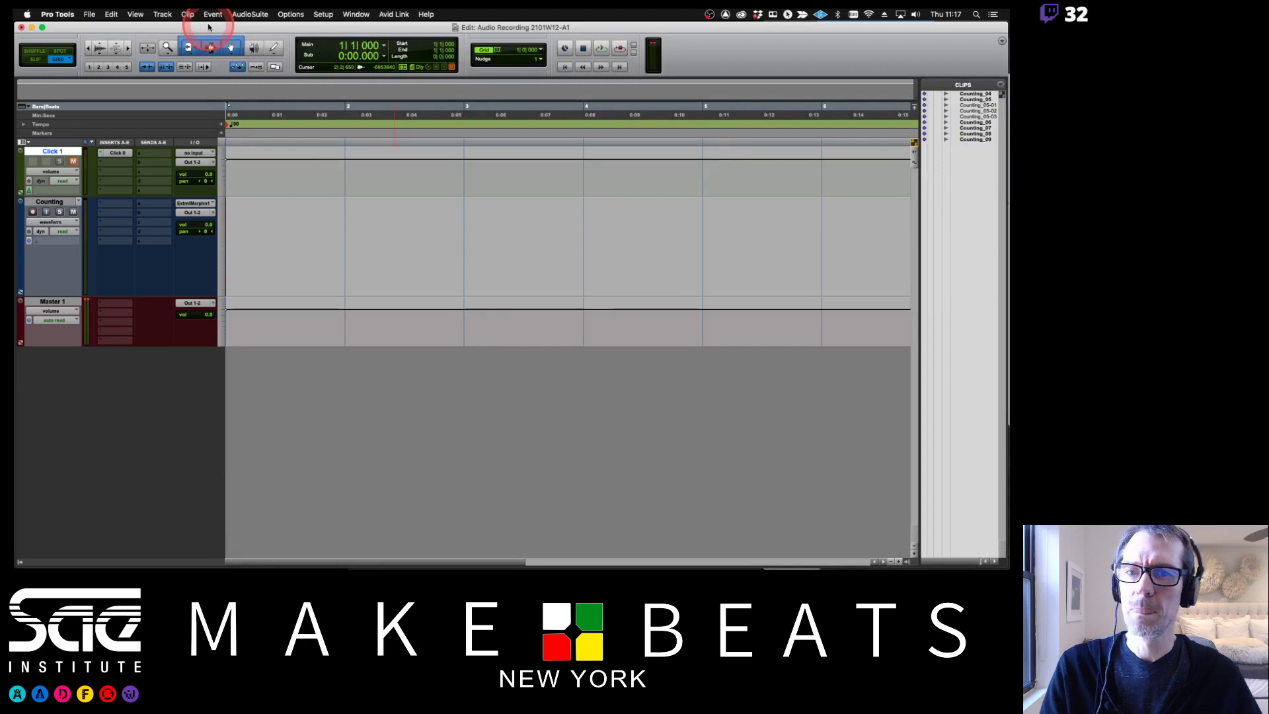
# Step: Switch from the Pro Tools session to the OBS streaming window
pyautogui.press('super+Tab')
pyautogui.press('super+Tab')
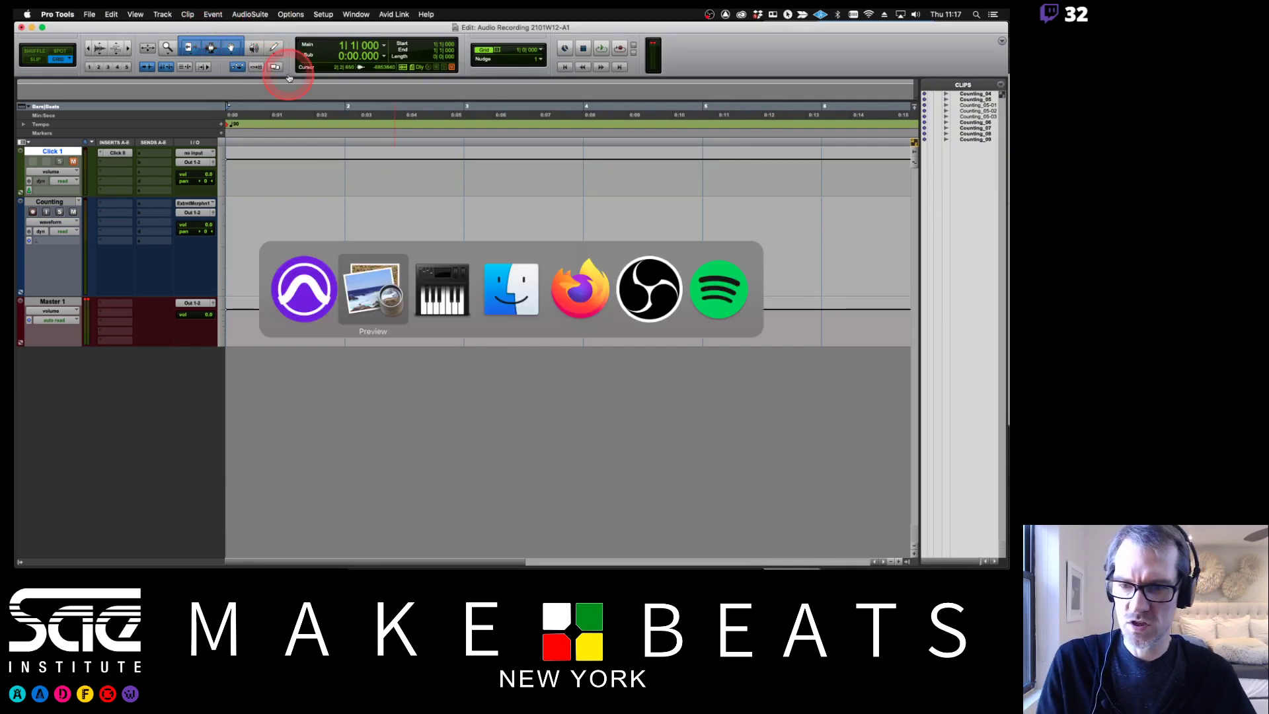
pyautogui.press('super+Tab')
pyautogui.press('super+Tab')
pyautogui.press('super+Tab')
pyautogui.press('super+Tab')
pyautogui.press('super+Tab')
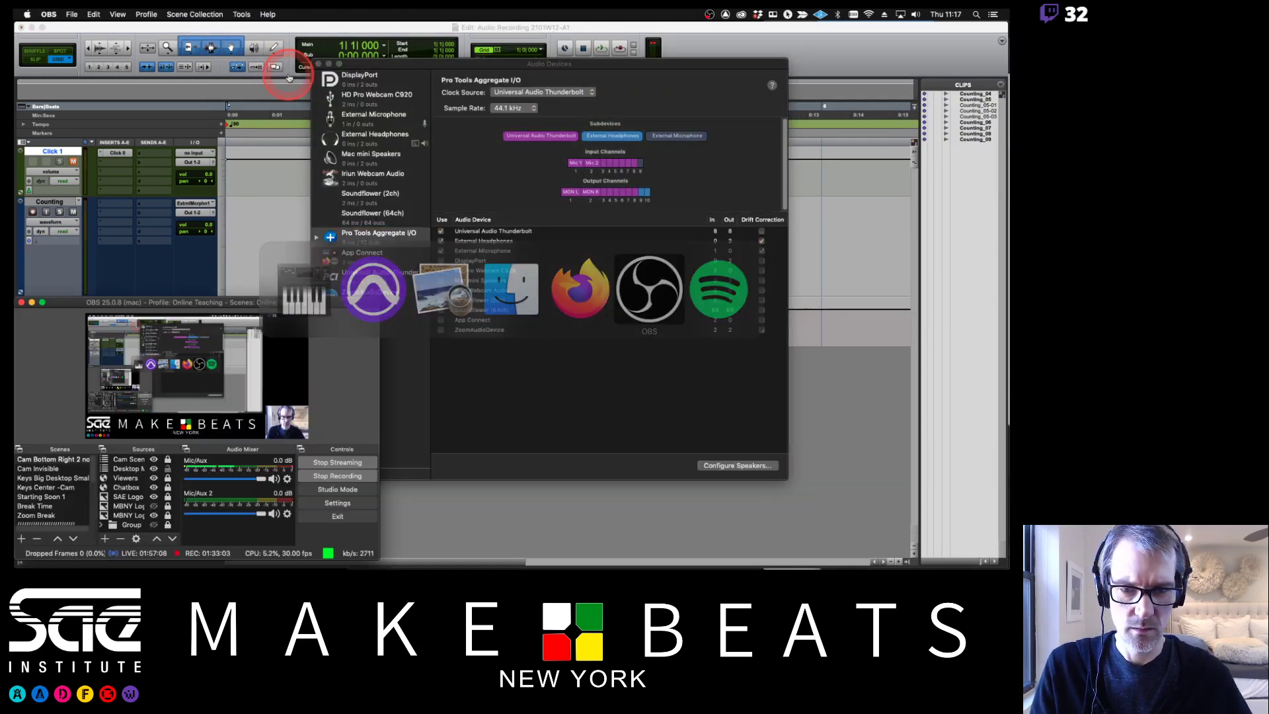